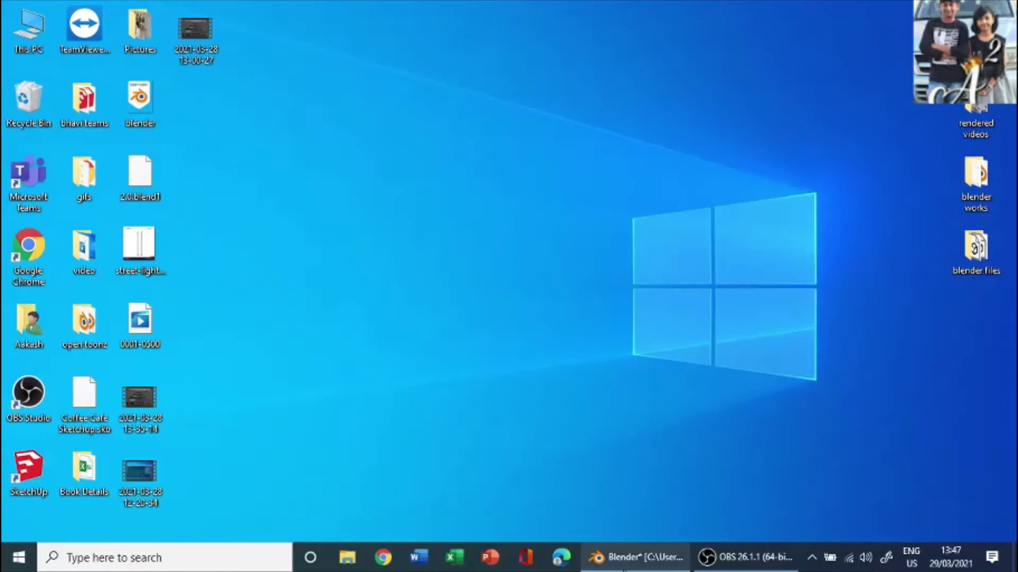
Step: Switch to Blender and examine the truck and its green trailer from several sides
{"action": "left_click", "coordinate": [636, 557]}
{"action": "middle_click_drag", "start_coordinate": [423, 350], "coordinate": [294, 332]}
{"action": "scroll", "coordinate": [341, 335], "scroll_direction": "down", "scroll_amount": 2}
{"action": "scroll", "coordinate": [364, 301], "scroll_direction": "up", "scroll_amount": 5}
{"action": "middle_click_drag", "start_coordinate": [365, 301], "coordinate": [462, 292]}
{"action": "left_click", "coordinate": [461, 224]}
{"action": "middle_click_drag", "start_coordinate": [461, 225], "coordinate": [450, 297]}
{"action": "scroll", "coordinate": [468, 355], "scroll_direction": "up", "scroll_amount": 4}
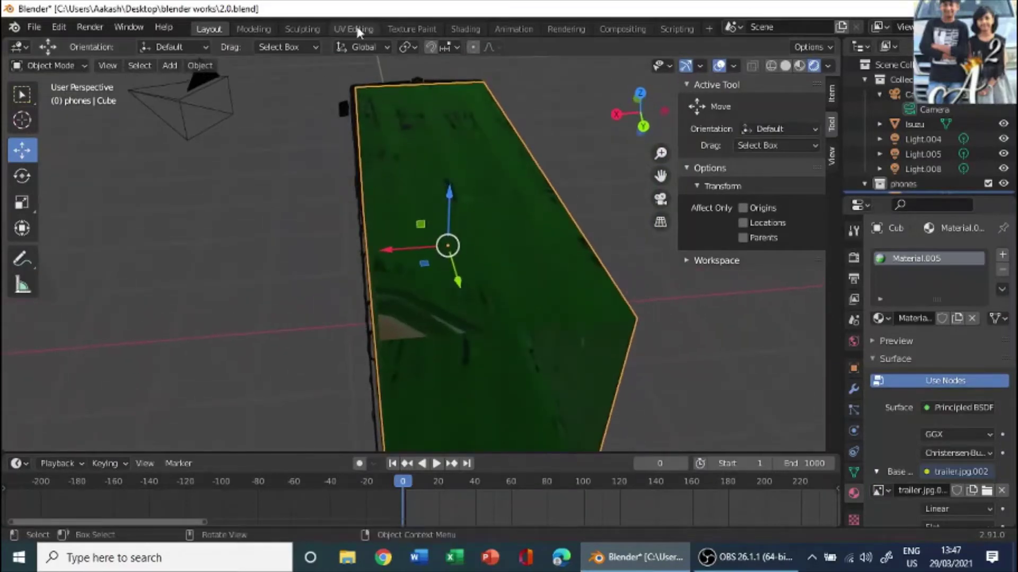
{"action": "scroll", "coordinate": [651, 278], "scroll_direction": "down", "scroll_amount": 2}
{"action": "middle_click_drag", "start_coordinate": [651, 278], "coordinate": [607, 280]}
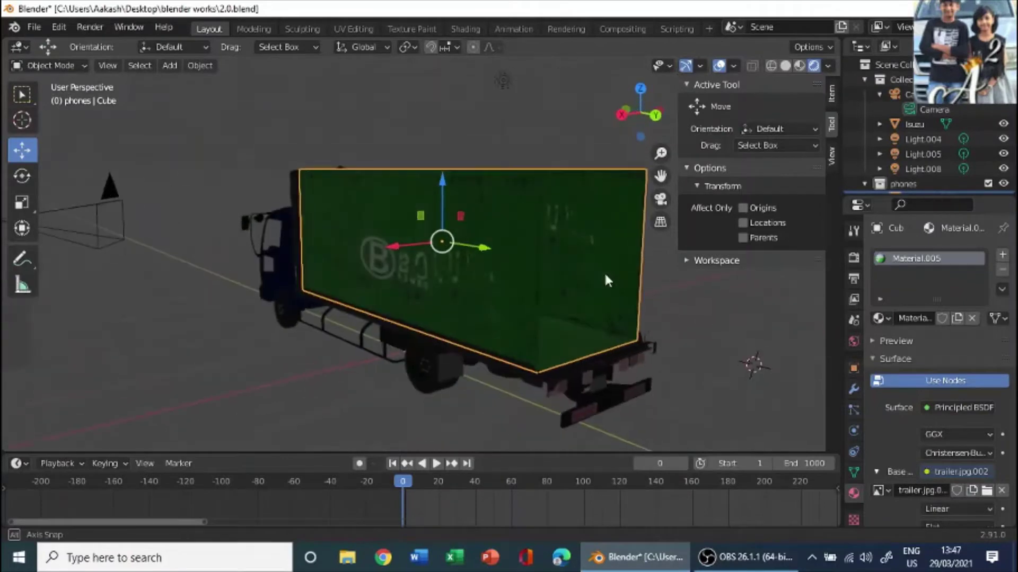
{"action": "middle_click_drag", "start_coordinate": [616, 244], "coordinate": [621, 205]}
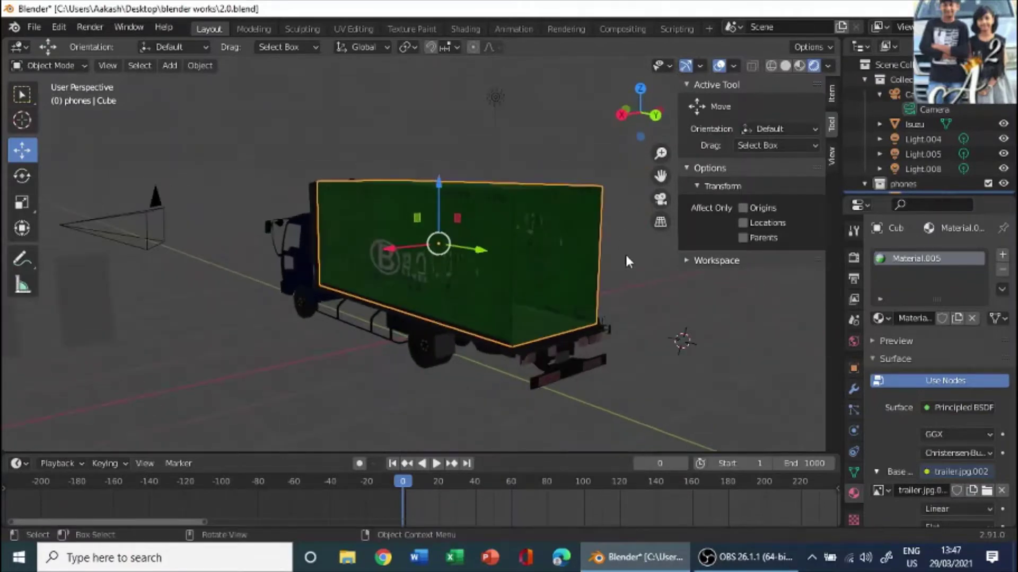
{"action": "middle_click_drag", "start_coordinate": [627, 261], "coordinate": [414, 287]}
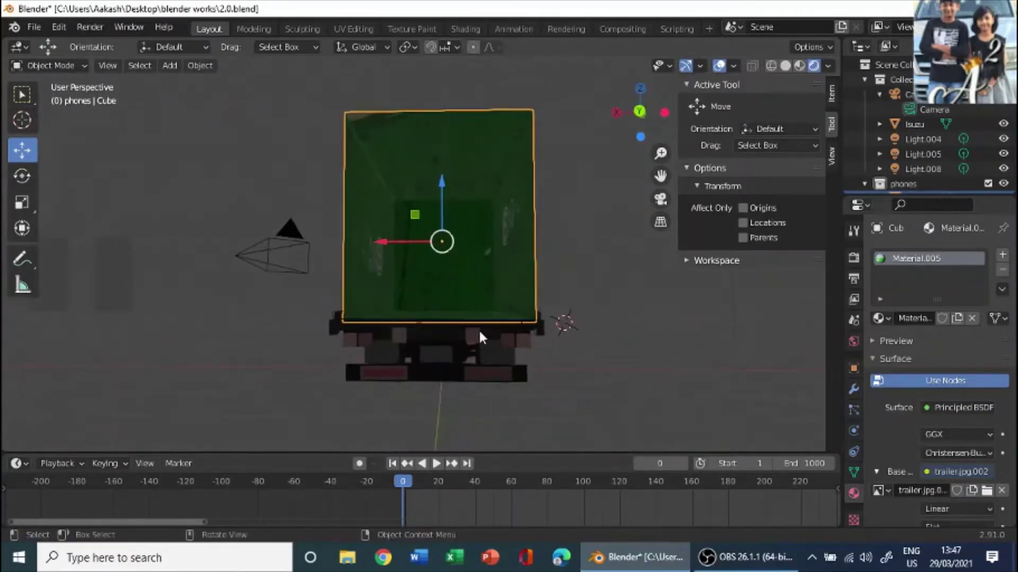
{"action": "middle_click_drag", "start_coordinate": [480, 335], "coordinate": [517, 168]}
Step: Delete the two lights above the truck
{"action": "left_click", "coordinate": [344, 334]}
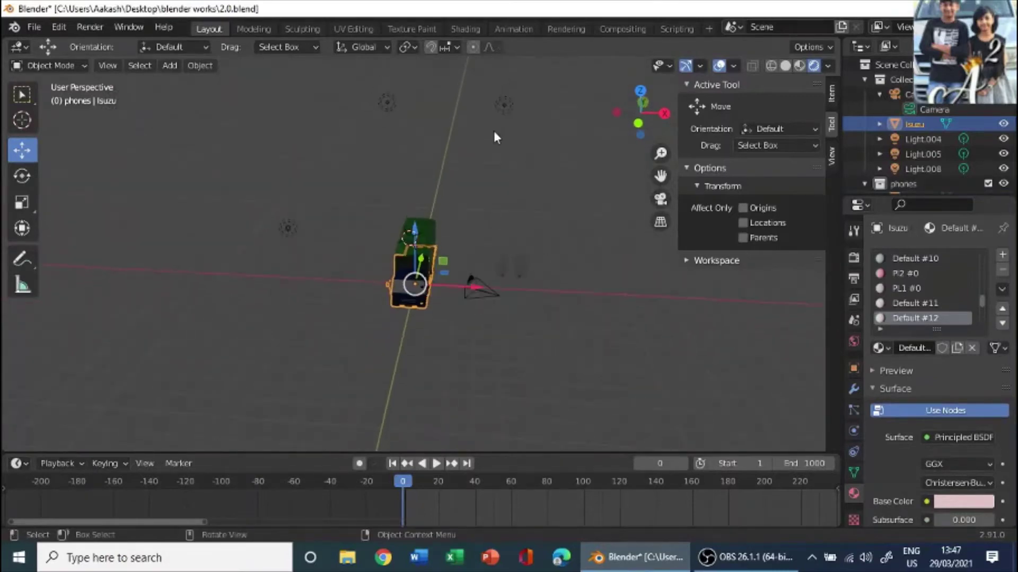
{"action": "left_click_drag", "start_coordinate": [514, 142], "coordinate": [379, 75]}
{"action": "key", "text": "Delete"}
{"action": "middle_click_drag", "start_coordinate": [376, 74], "coordinate": [665, 196]}
{"action": "scroll", "coordinate": [669, 206], "scroll_direction": "down", "scroll_amount": 2}
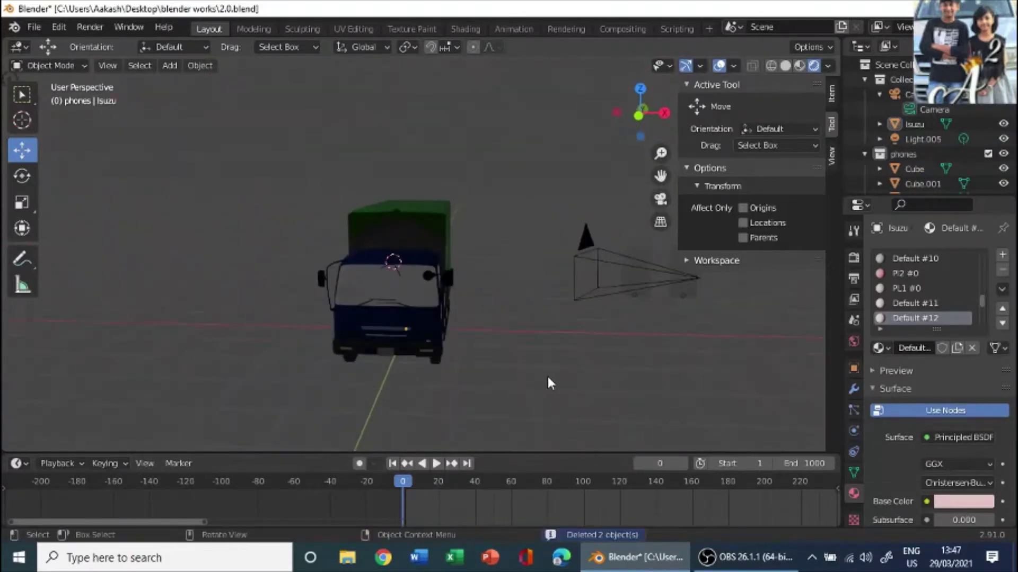
Step: Switch the viewport to Solid shading with the two phone models in close view
{"action": "middle_click_drag", "start_coordinate": [530, 386], "coordinate": [255, 371], "text": "shift"}
{"action": "scroll", "coordinate": [406, 316], "scroll_direction": "up", "scroll_amount": 5}
{"action": "scroll", "coordinate": [498, 303], "scroll_direction": "up", "scroll_amount": 3}
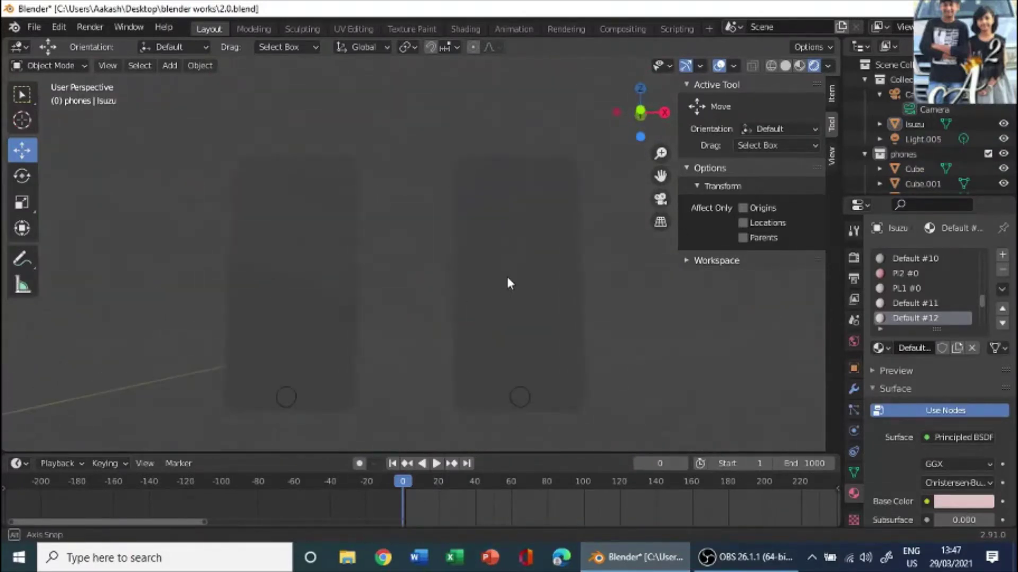
{"action": "key", "text": "z"}
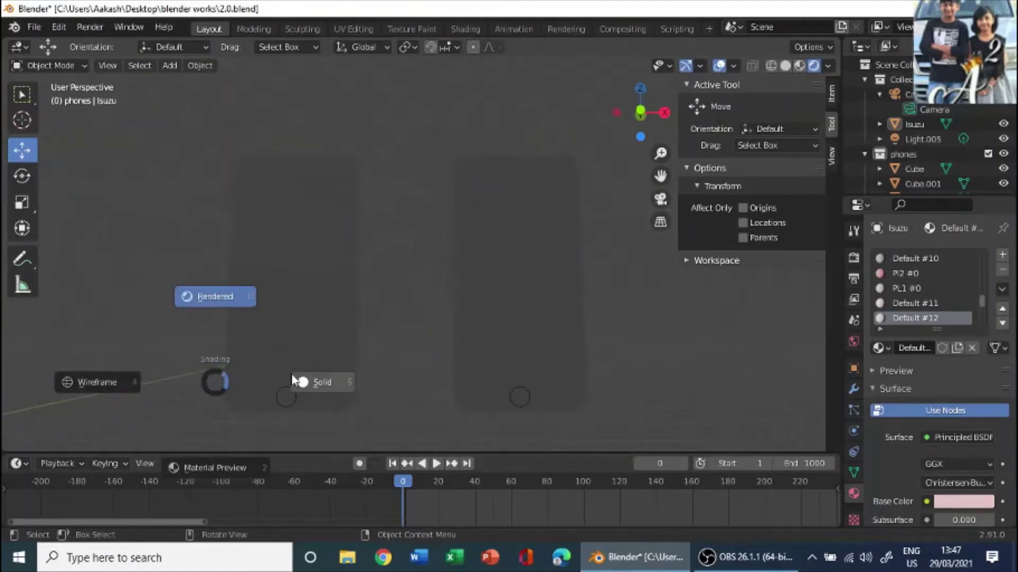
{"action": "left_click", "coordinate": [334, 376]}
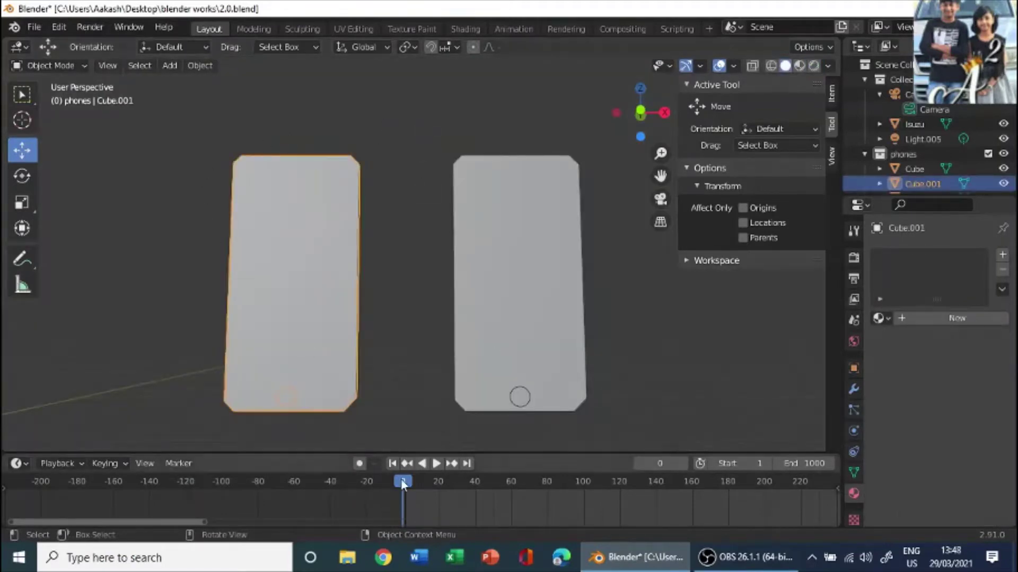
Step: Select the phone nearest the truck and give it a new material
{"action": "scroll", "coordinate": [392, 345], "scroll_direction": "down", "scroll_amount": 4}
{"action": "left_click", "coordinate": [434, 325]}
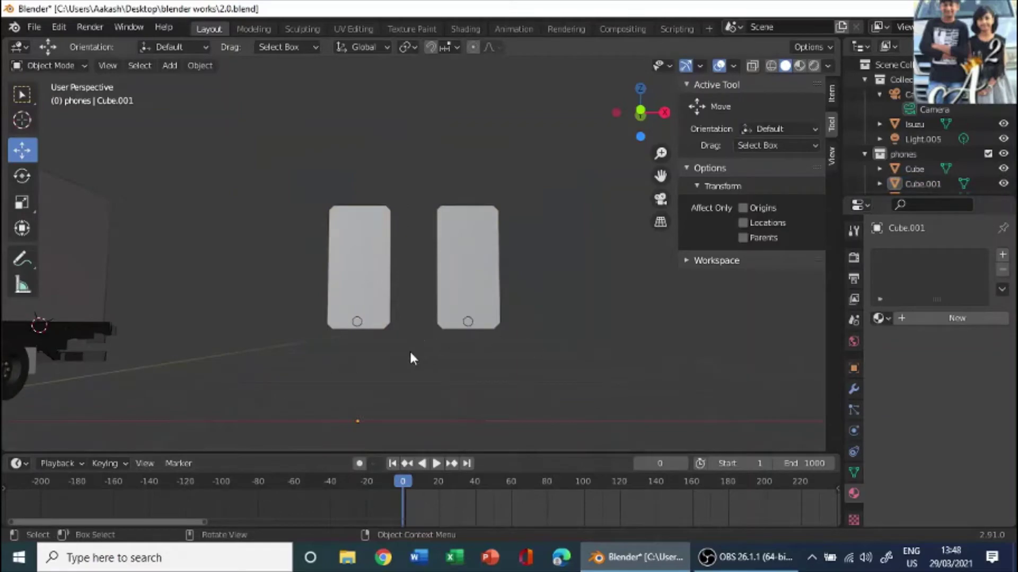
{"action": "left_click_drag", "start_coordinate": [557, 353], "coordinate": [184, 190]}
{"action": "left_click_drag", "start_coordinate": [276, 101], "coordinate": [401, 383]}
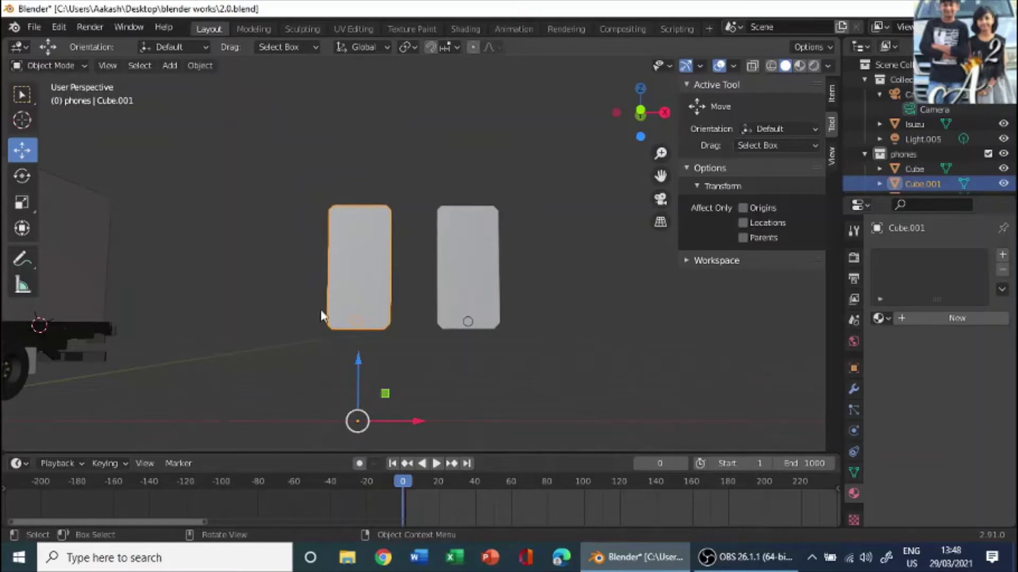
{"action": "middle_click_drag", "start_coordinate": [541, 343], "coordinate": [666, 345]}
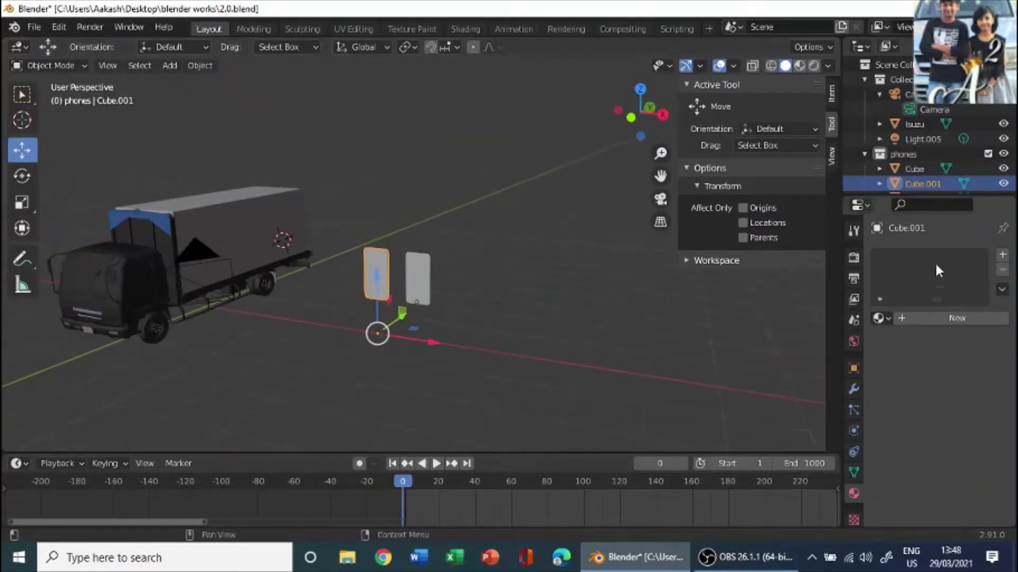
{"action": "left_click", "coordinate": [954, 317]}
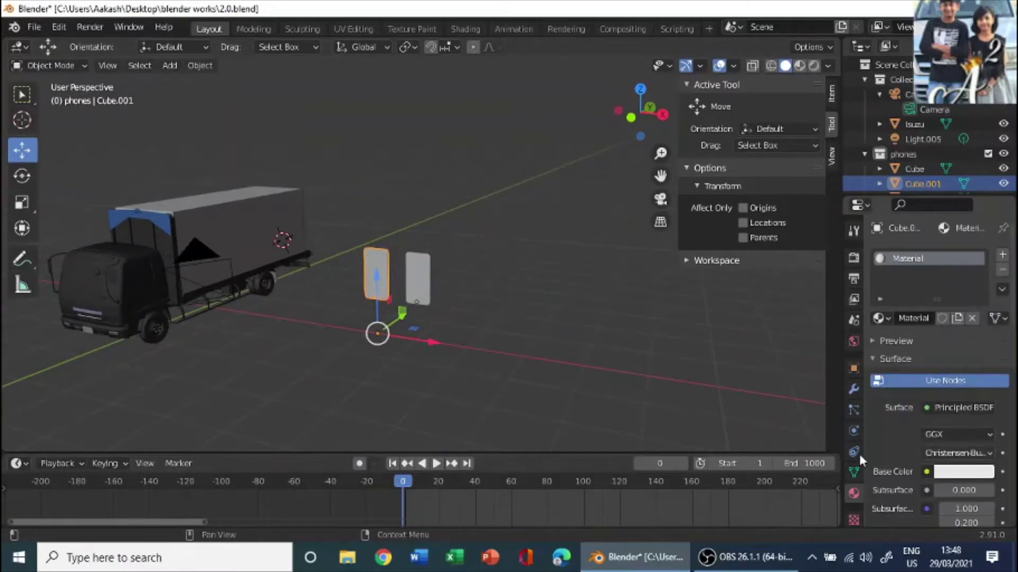
Step: Change the surface shader of the phone's material to Emission
{"action": "middle_click_drag", "start_coordinate": [165, 357], "coordinate": [474, 350]}
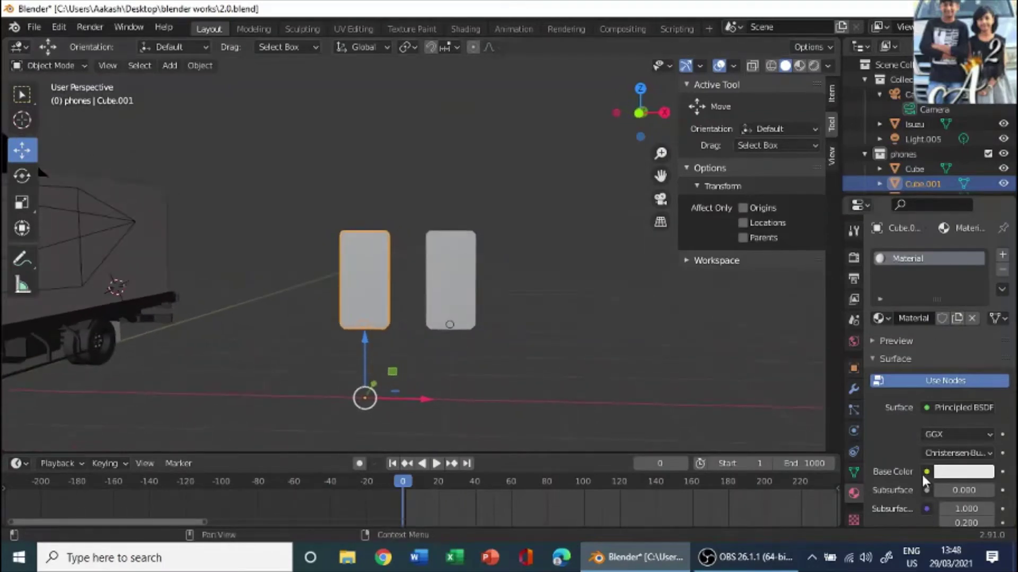
{"action": "left_click", "coordinate": [923, 408]}
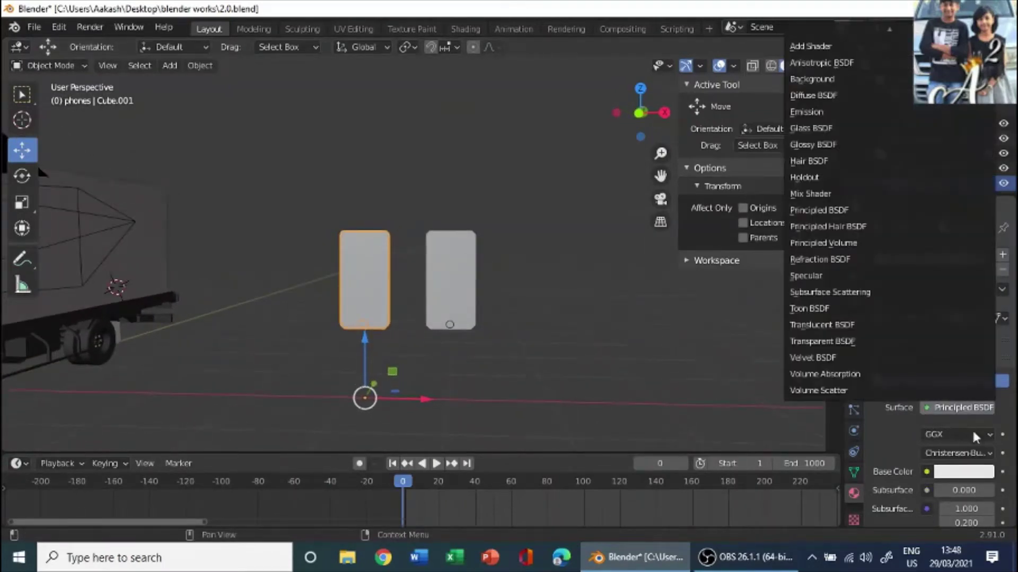
{"action": "left_click", "coordinate": [943, 407]}
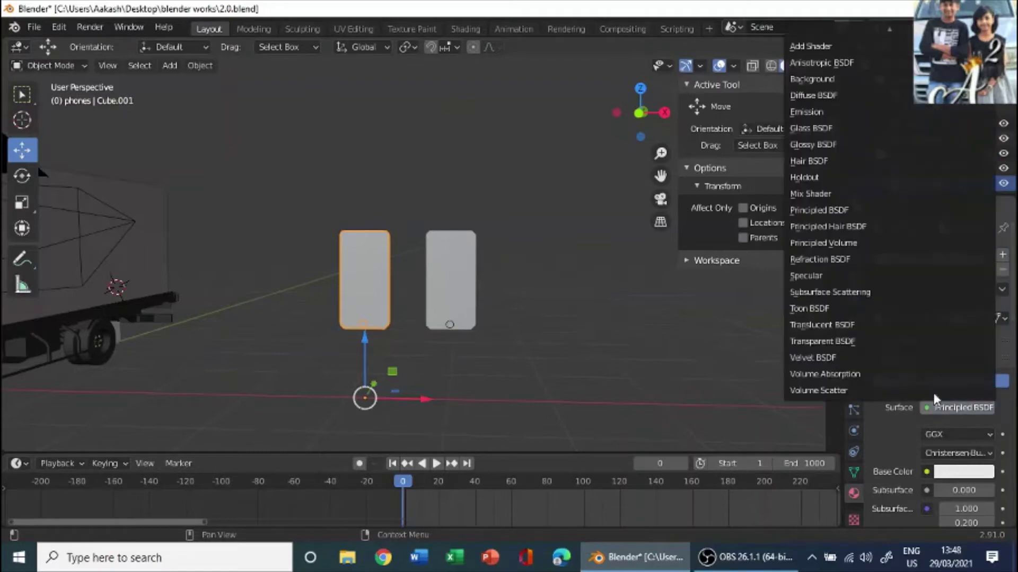
{"action": "left_click", "coordinate": [825, 112]}
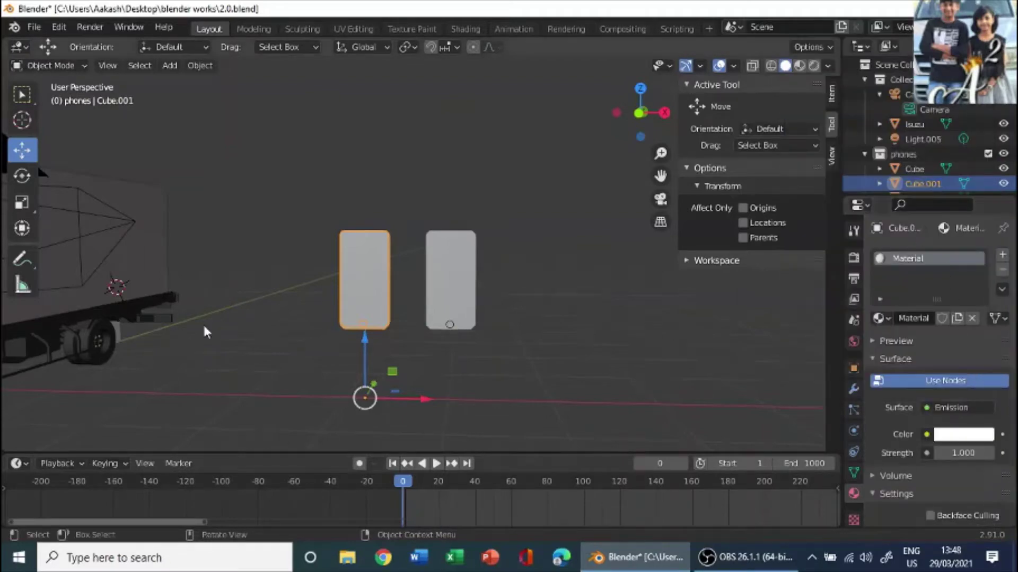
Step: Switch the viewport to Rendered shading and delete the second phone that has no emission material
{"action": "scroll", "coordinate": [350, 374], "scroll_direction": "up", "scroll_amount": 4}
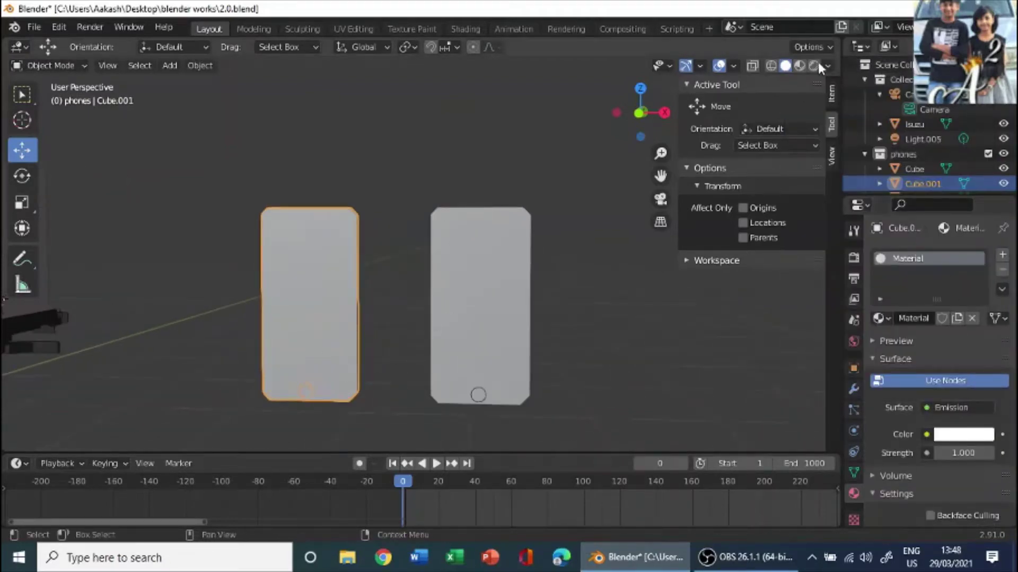
{"action": "scroll", "coordinate": [405, 304], "scroll_direction": "down", "scroll_amount": 3}
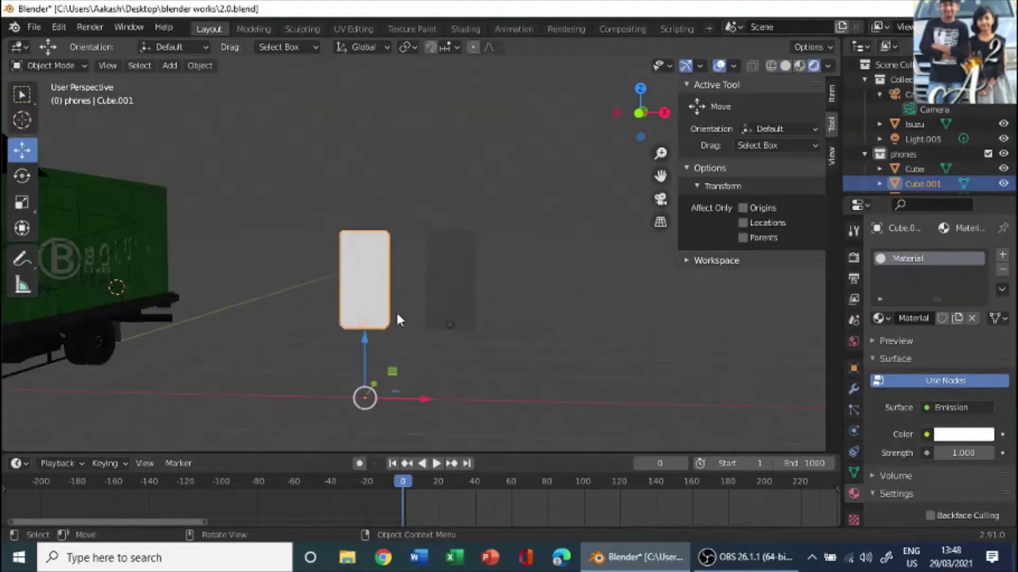
{"action": "scroll", "coordinate": [319, 313], "scroll_direction": "up", "scroll_amount": 2}
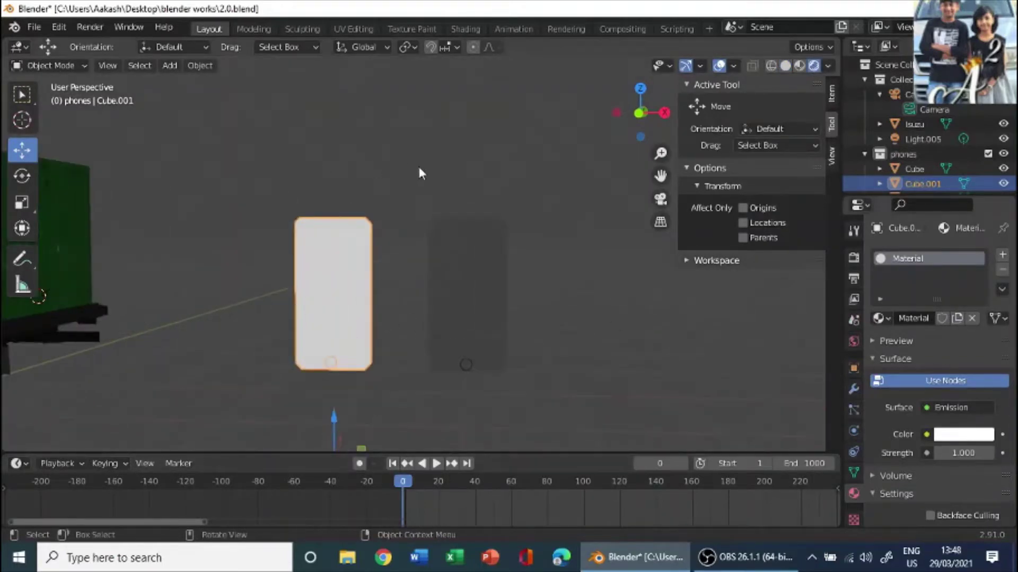
{"action": "left_click_drag", "start_coordinate": [431, 198], "coordinate": [503, 398]}
{"action": "key", "text": "Delete"}
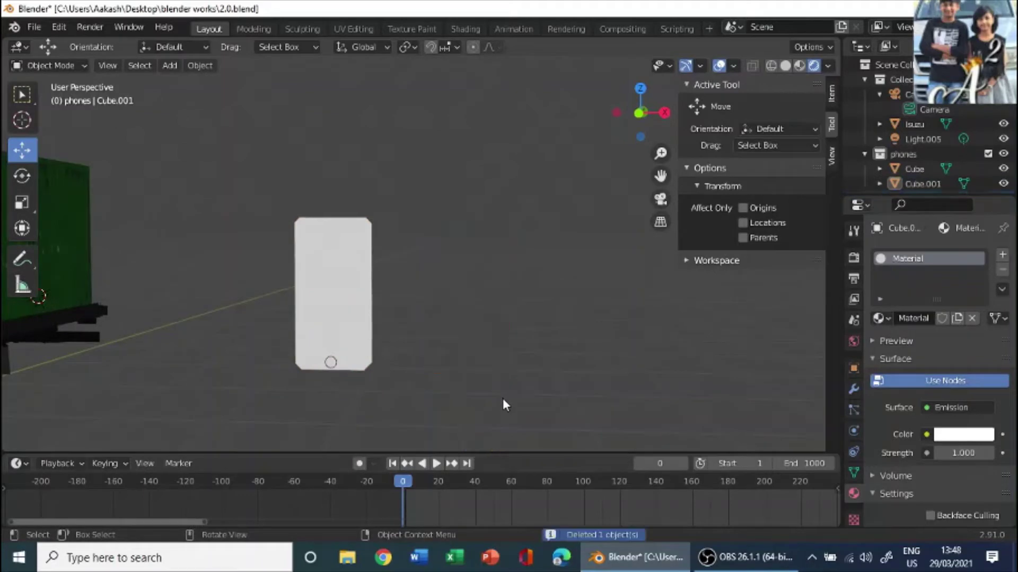
Step: Select the glowing phone and enable Ambient Occlusion and Bloom in the Eevee render settings
{"action": "left_click", "coordinate": [339, 348]}
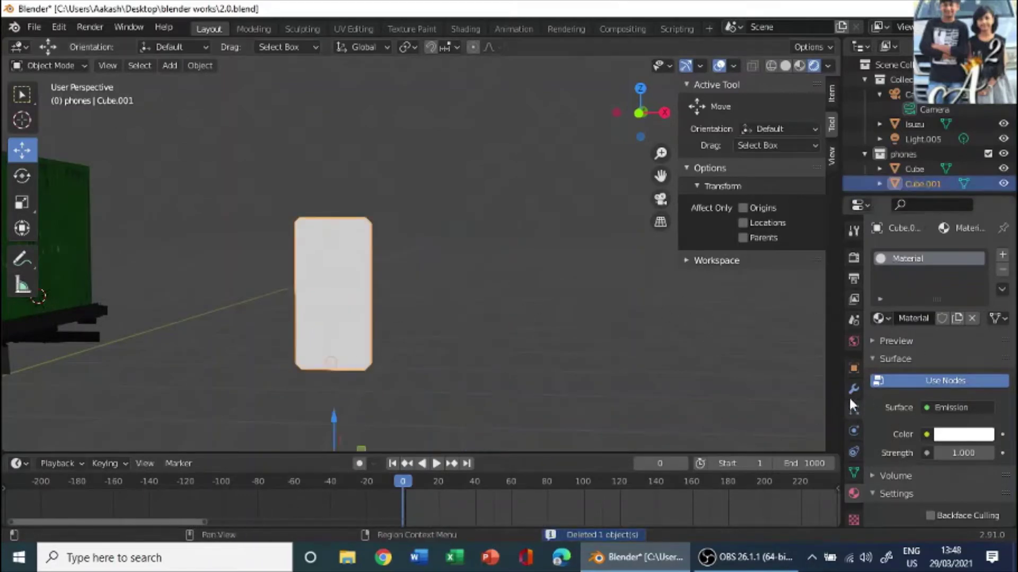
{"action": "left_click", "coordinate": [854, 279]}
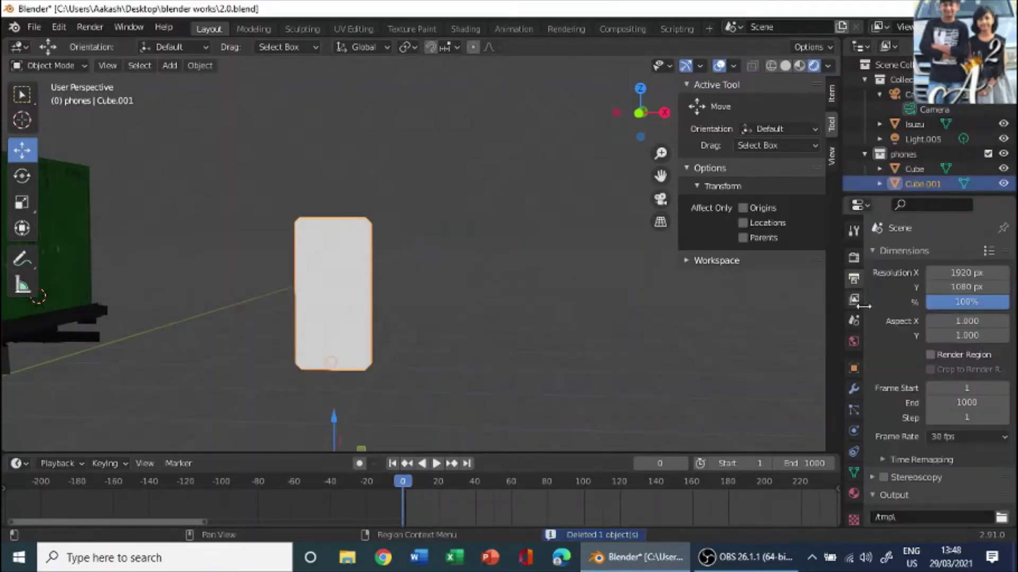
{"action": "left_click", "coordinate": [850, 258]}
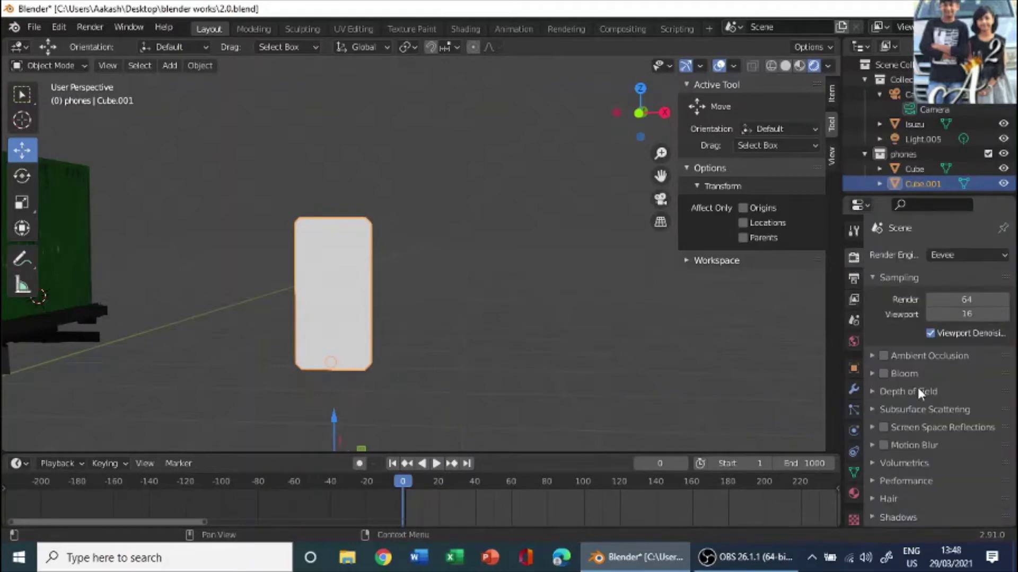
{"action": "left_click", "coordinate": [883, 374]}
{"action": "left_click", "coordinate": [871, 373]}
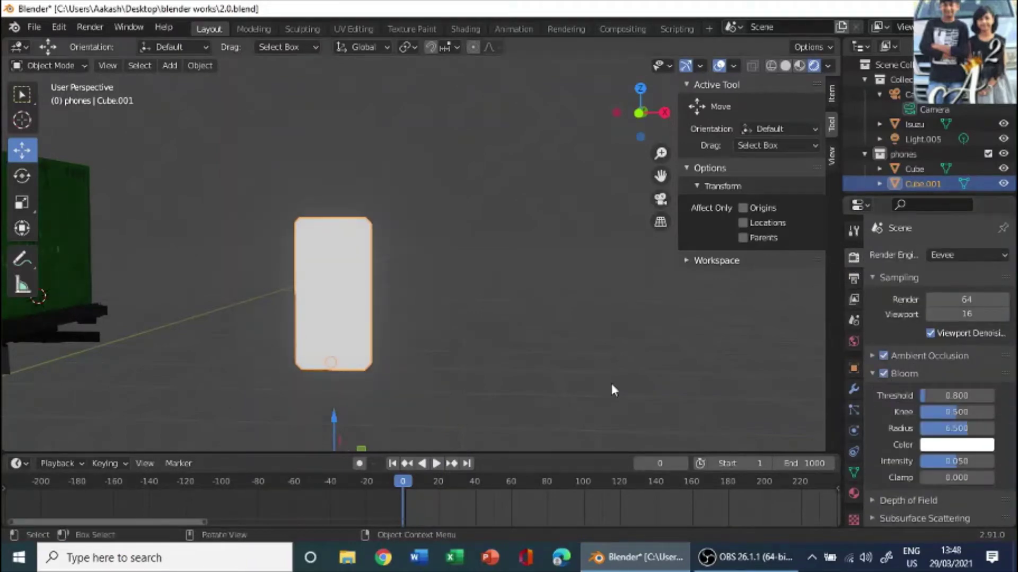
{"action": "middle_click_drag", "start_coordinate": [612, 384], "coordinate": [472, 249]}
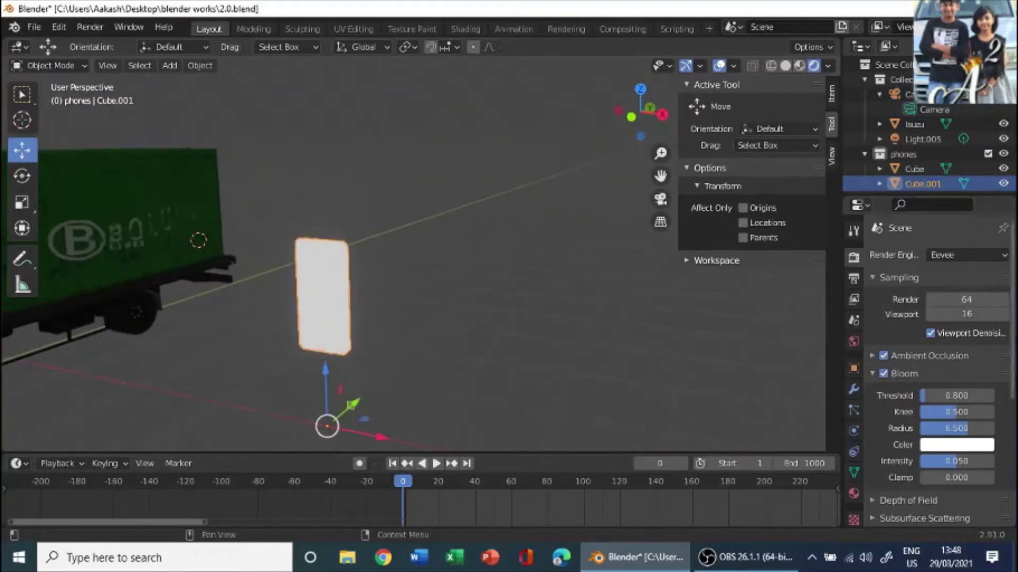
Step: Set the Bloom radius to 10 and its intensity to 0.1
{"action": "left_click_drag", "start_coordinate": [966, 429], "coordinate": [994, 428]}
{"action": "left_click", "coordinate": [984, 428]}
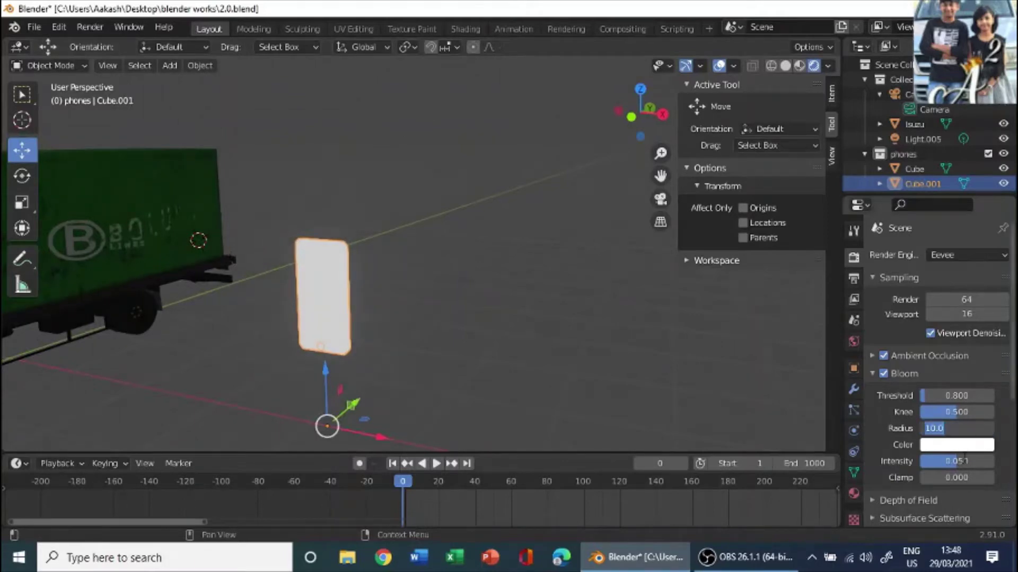
{"action": "left_click", "coordinate": [956, 429]}
{"action": "left_click", "coordinate": [963, 459]}
{"action": "type", "text": "0.1"}
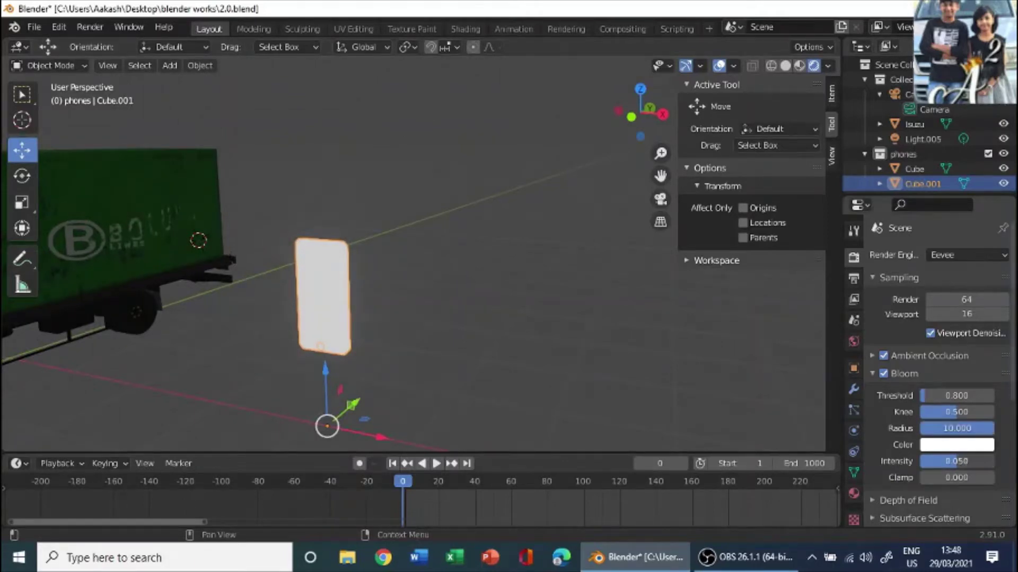
{"action": "key", "text": "Return"}
Step: Set the Bloom clamp to 1000
{"action": "left_click", "coordinate": [962, 478]}
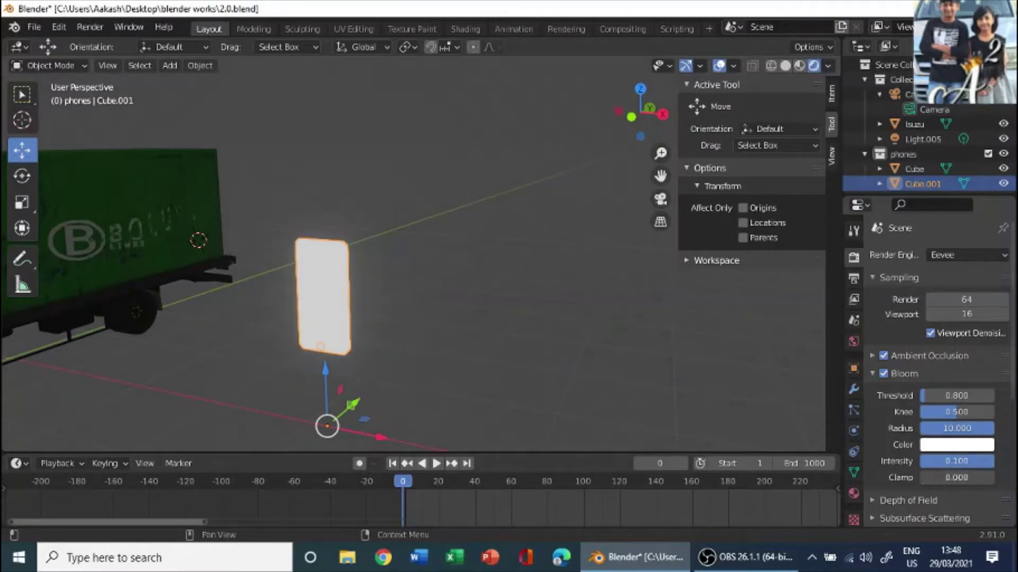
{"action": "type", "text": "1000"}
{"action": "key", "text": "Return"}
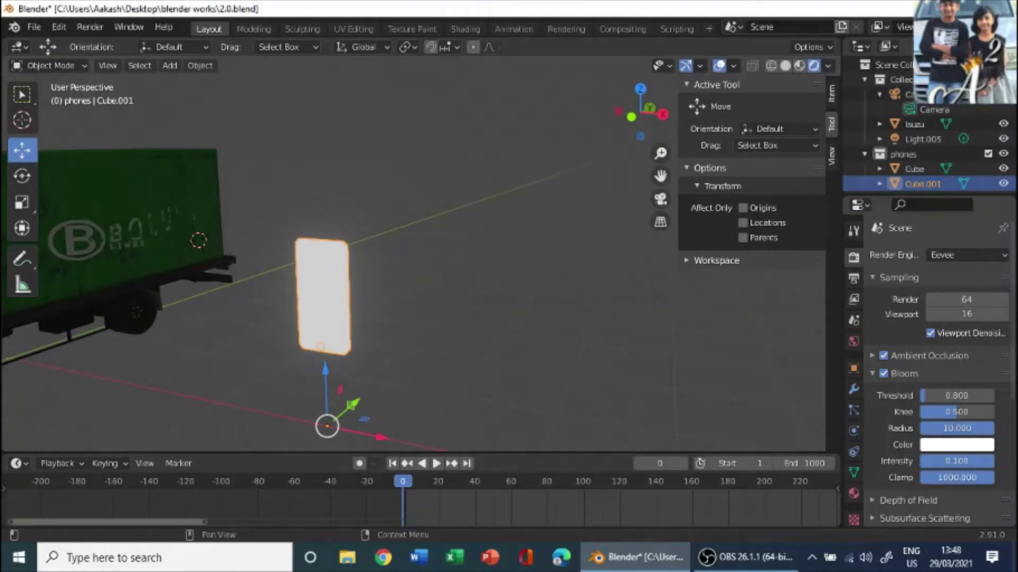
Step: Adjust the Bloom threshold to about 0.294 and the knee to about 0.137
{"action": "left_click_drag", "start_coordinate": [959, 411], "coordinate": [987, 412]}
{"action": "left_click", "coordinate": [949, 395]}
{"action": "type", "text": "0"}
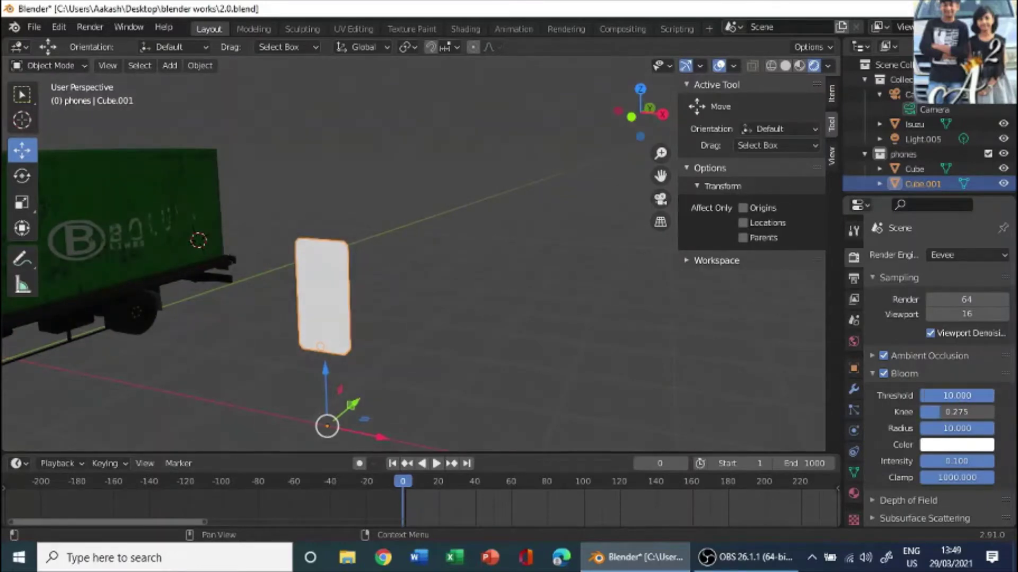
{"action": "key", "text": "Return"}
{"action": "left_click", "coordinate": [932, 395]}
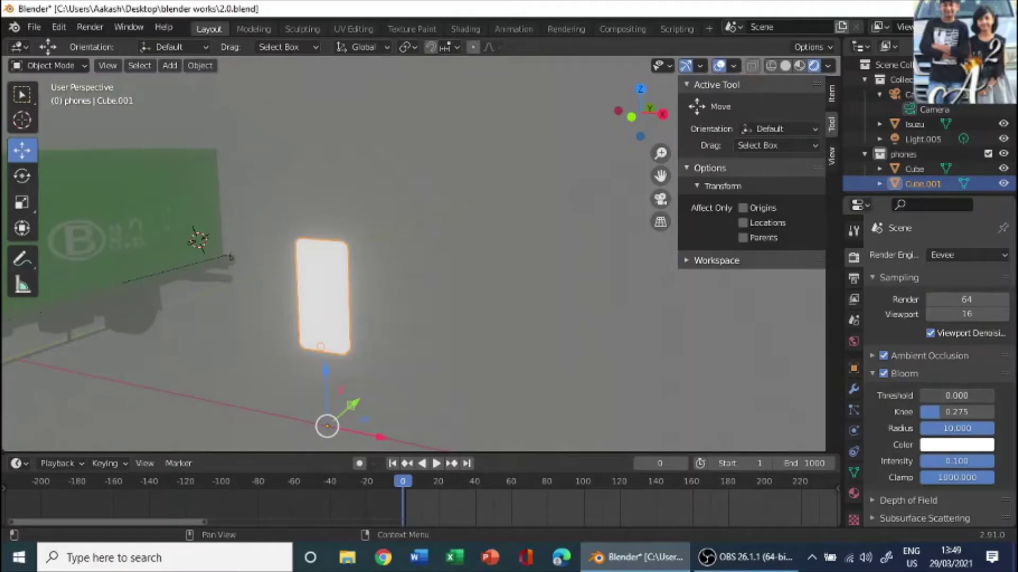
{"action": "type", "text": "0.0"}
{"action": "key", "text": "Return"}
{"action": "mouse_move", "coordinate": [932, 395]}
{"action": "left_mouse_down"}
{"action": "mouse_move", "coordinate": [948, 396]}
{"action": "mouse_move", "coordinate": [937, 413]}
{"action": "left_mouse_up"}
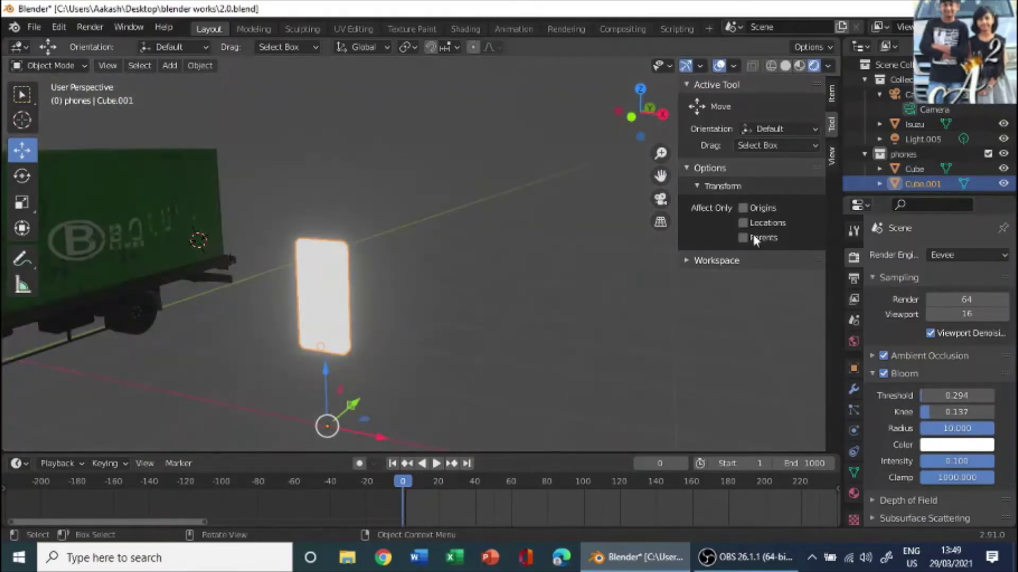
Step: Darken the world background color to black with an HSV value of 0
{"action": "left_click", "coordinate": [853, 340]}
{"action": "left_click", "coordinate": [960, 353]}
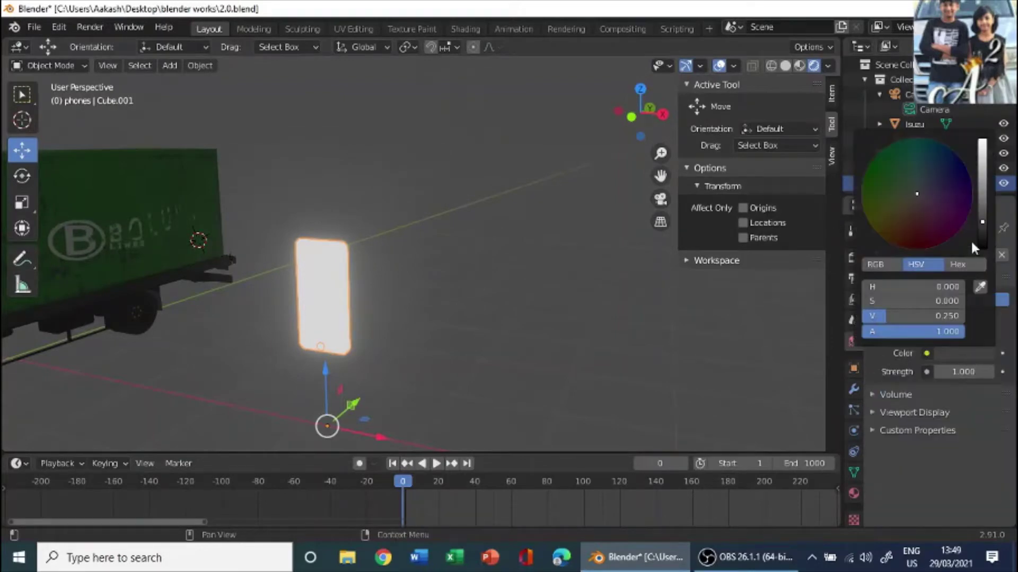
{"action": "left_click_drag", "start_coordinate": [981, 227], "coordinate": [987, 254]}
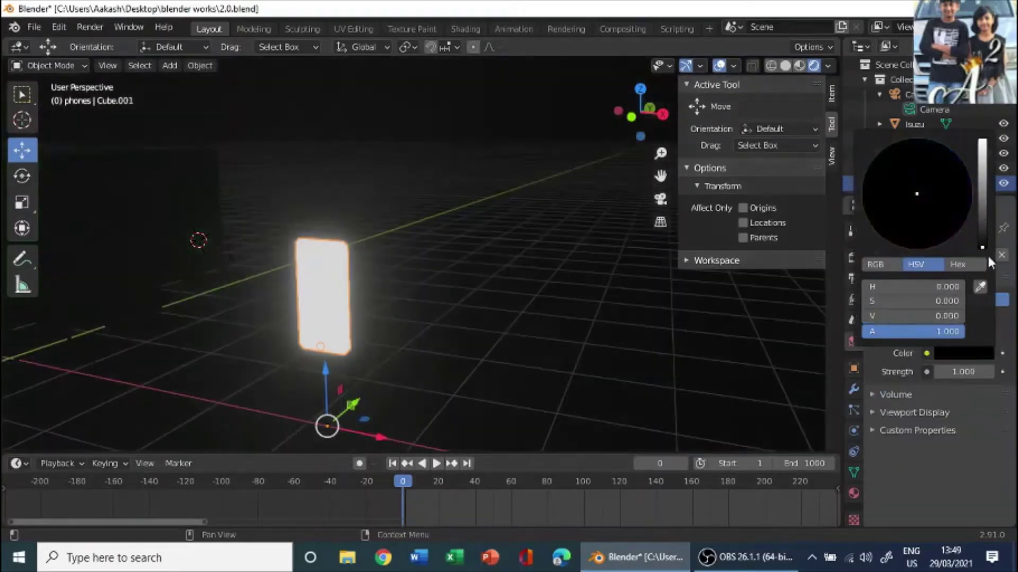
Step: Brighten the world background color from black to a dark gray so the truck becomes discernible
{"action": "scroll", "coordinate": [349, 215], "scroll_direction": "down", "scroll_amount": 3}
{"action": "middle_click_drag", "start_coordinate": [349, 215], "coordinate": [545, 287]}
{"action": "scroll", "coordinate": [320, 196], "scroll_direction": "down", "scroll_amount": 3}
{"action": "scroll", "coordinate": [465, 195], "scroll_direction": "up", "scroll_amount": 6}
{"action": "scroll", "coordinate": [387, 154], "scroll_direction": "down", "scroll_amount": 5}
{"action": "scroll", "coordinate": [588, 295], "scroll_direction": "up", "scroll_amount": 3}
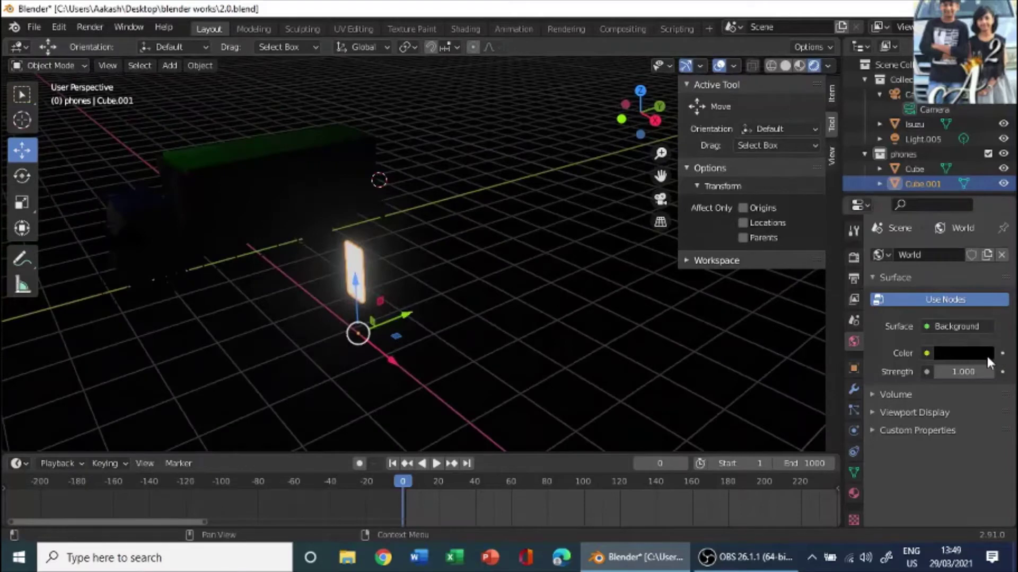
{"action": "left_click", "coordinate": [949, 354]}
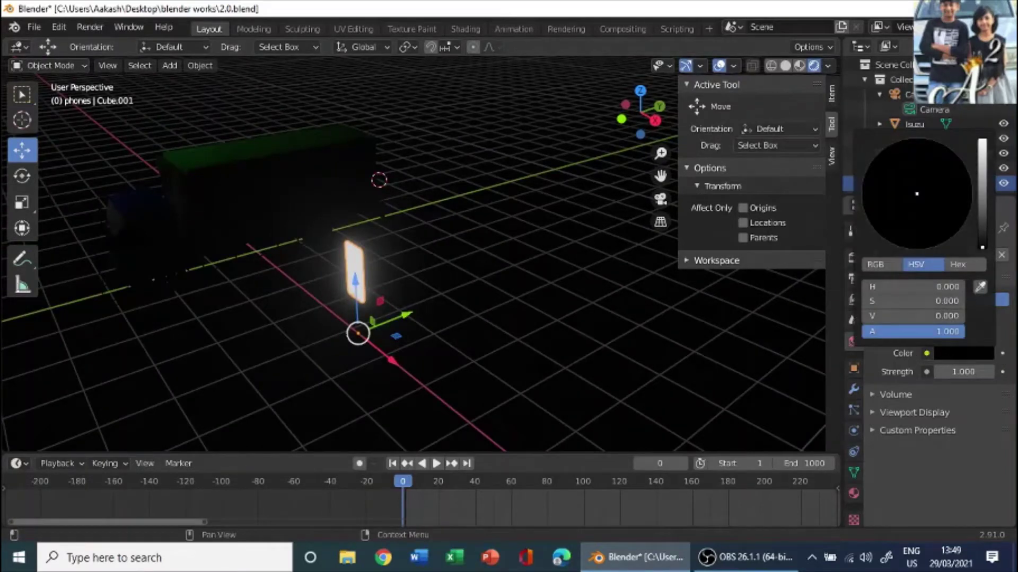
{"action": "left_click", "coordinate": [981, 215]}
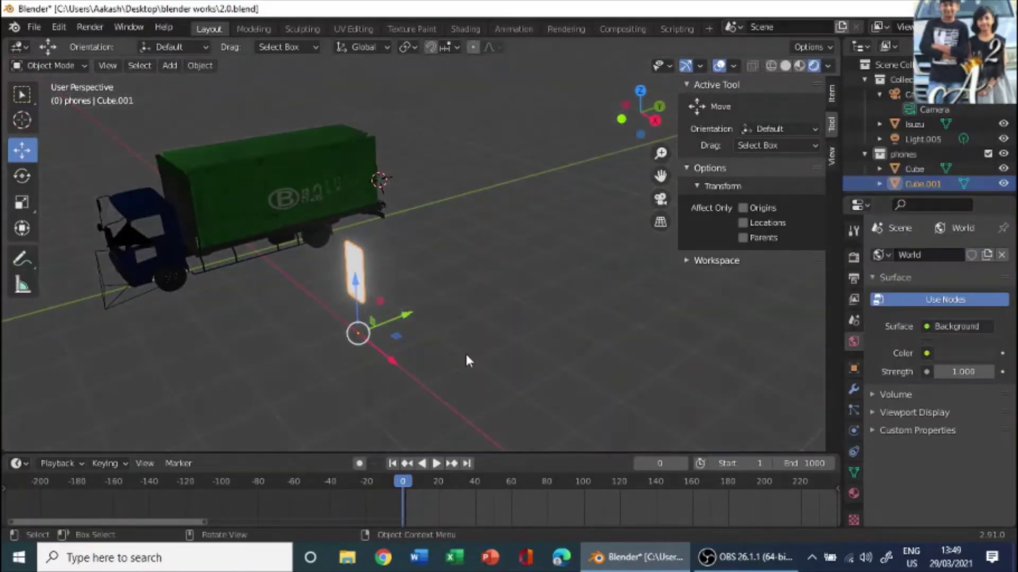
Step: Duplicate the glowing phone and place the copy beside the original along the global X axis
{"action": "middle_click_drag", "start_coordinate": [465, 355], "coordinate": [502, 318]}
{"action": "left_click", "coordinate": [565, 303]}
{"action": "left_click_drag", "start_coordinate": [453, 336], "coordinate": [359, 246]}
{"action": "key", "text": "shift+d"}
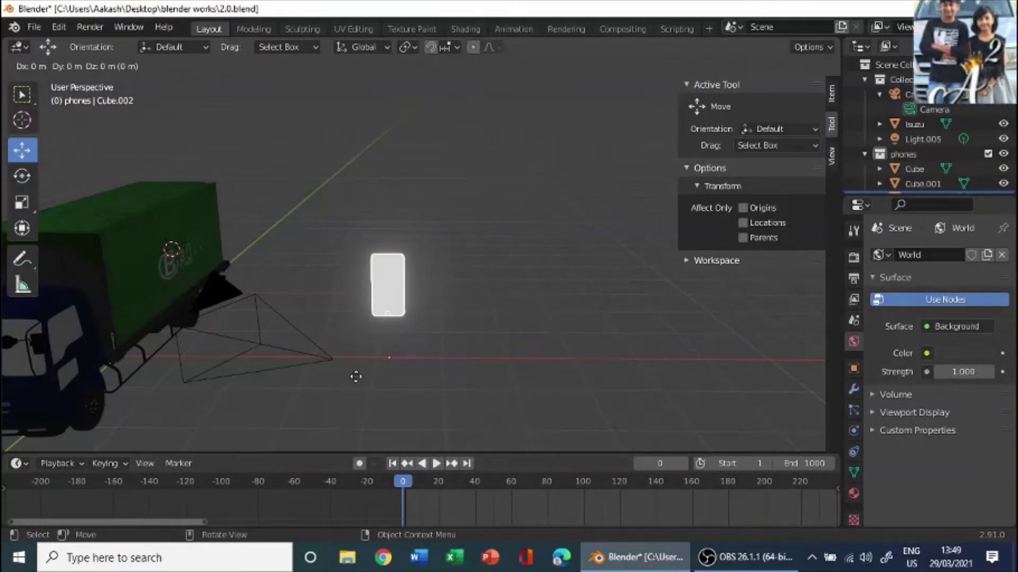
{"action": "key", "text": "x"}
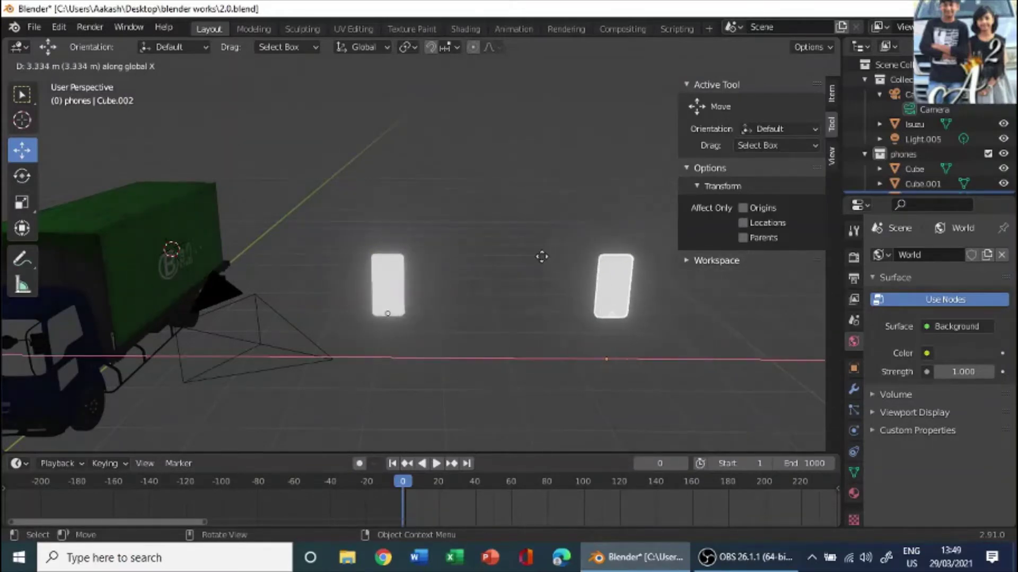
{"action": "left_click", "coordinate": [437, 300]}
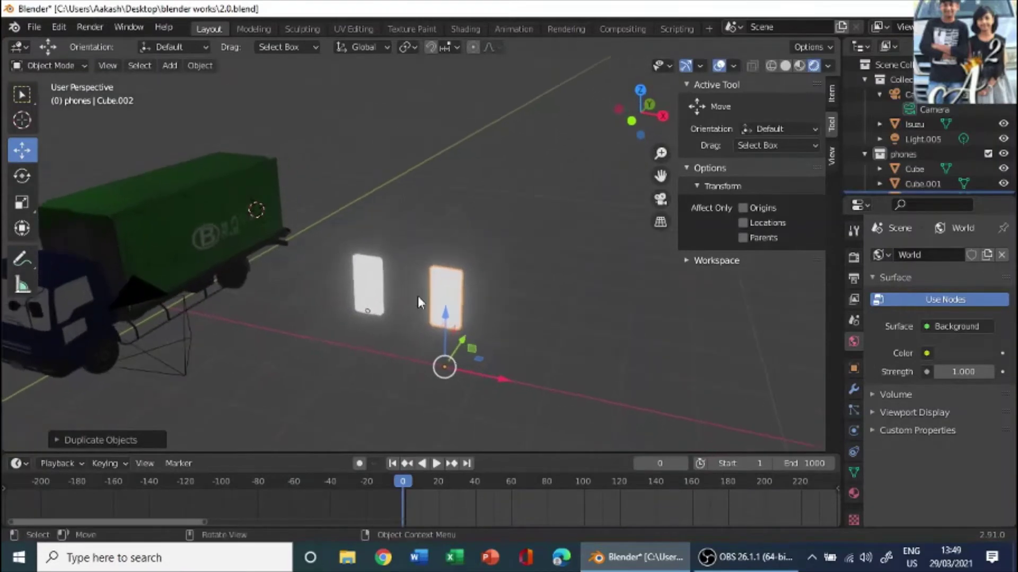
Step: Reduce the duplicated phone's height along the Z axis with the Scale tool
{"action": "middle_click_drag", "start_coordinate": [417, 296], "coordinate": [440, 222]}
{"action": "left_click_drag", "start_coordinate": [440, 222], "coordinate": [473, 301]}
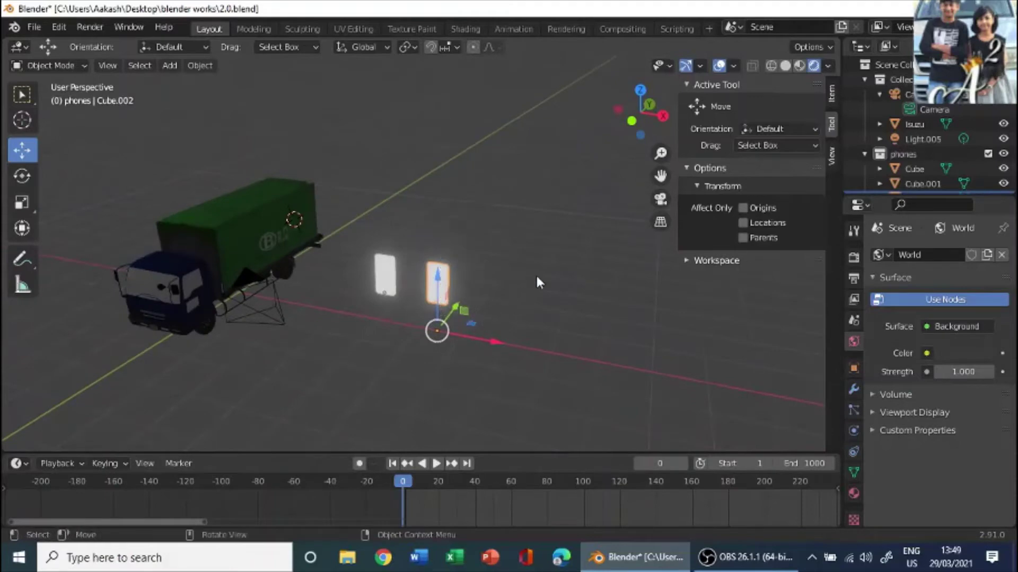
{"action": "left_click", "coordinate": [22, 197]}
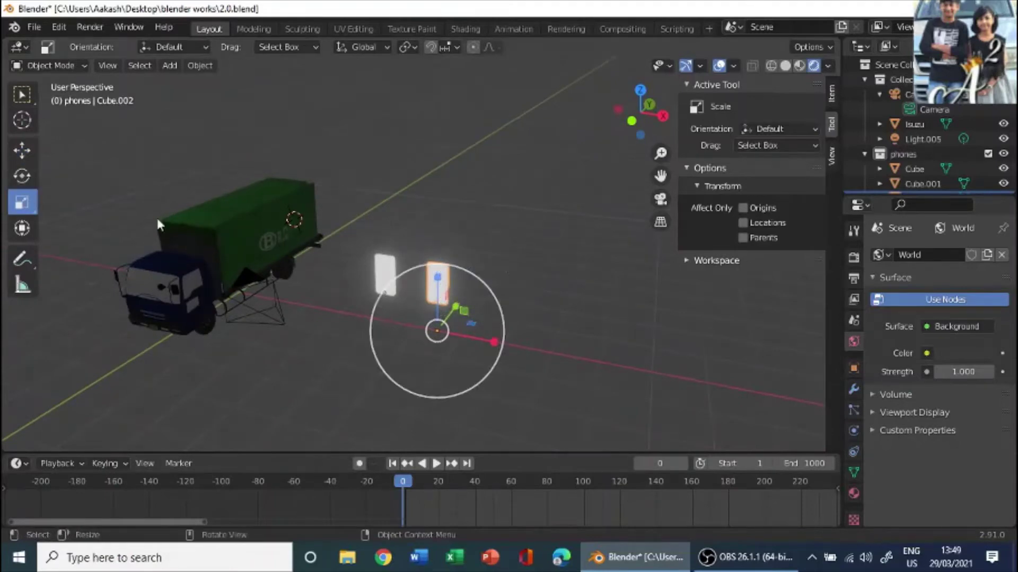
{"action": "left_click", "coordinate": [481, 341]}
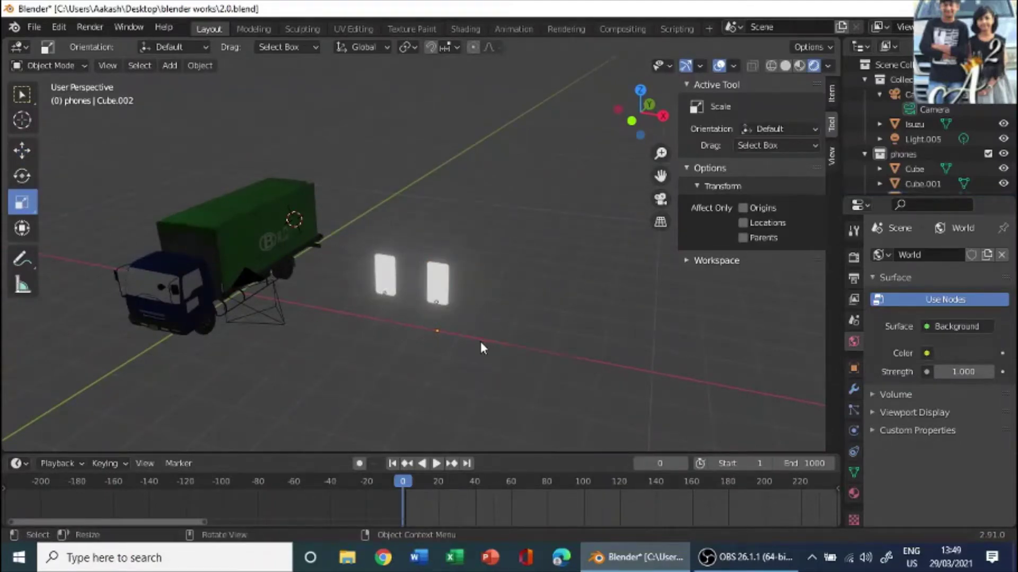
{"action": "scroll", "coordinate": [484, 300], "scroll_direction": "up", "scroll_amount": 4}
{"action": "left_click", "coordinate": [487, 281]}
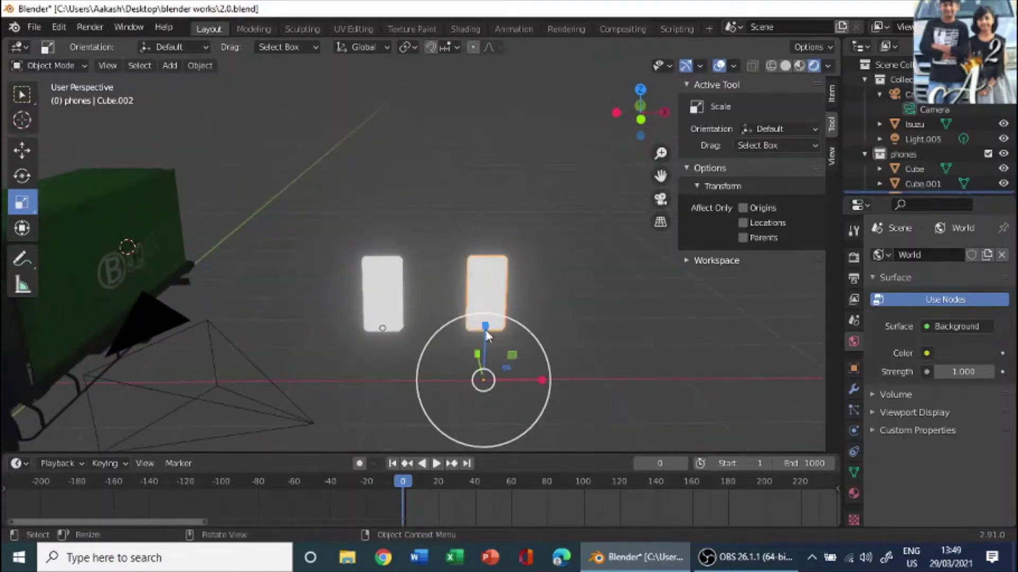
{"action": "left_click_drag", "start_coordinate": [484, 335], "coordinate": [481, 329]}
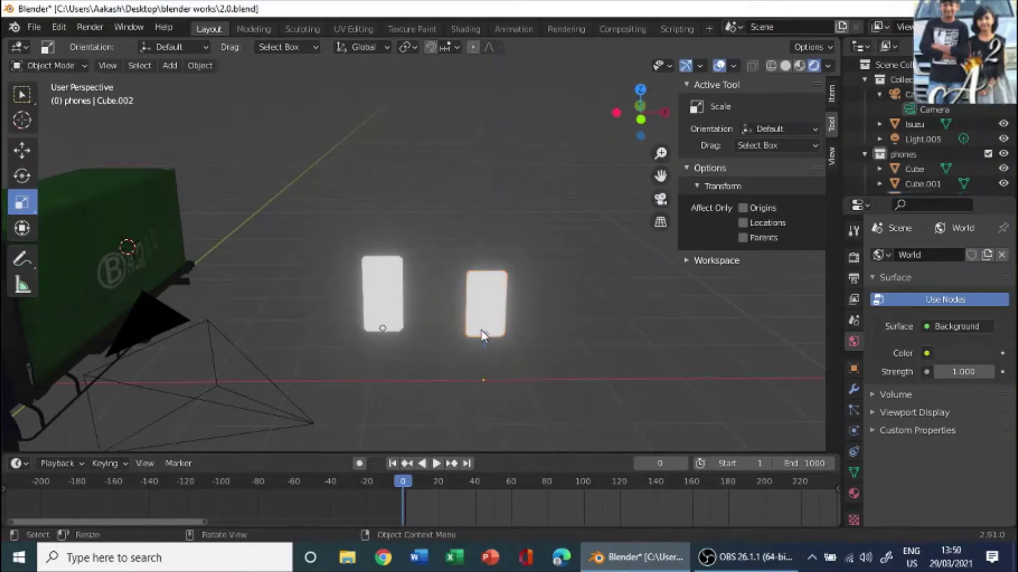
Step: Shorten the duplicated phone further along Z to roughly three quarters of the original phone's height
{"action": "scroll", "coordinate": [496, 298], "scroll_direction": "up", "scroll_amount": 4}
{"action": "middle_click_drag", "start_coordinate": [540, 305], "coordinate": [539, 271]}
{"action": "scroll", "coordinate": [490, 228], "scroll_direction": "down", "scroll_amount": 2}
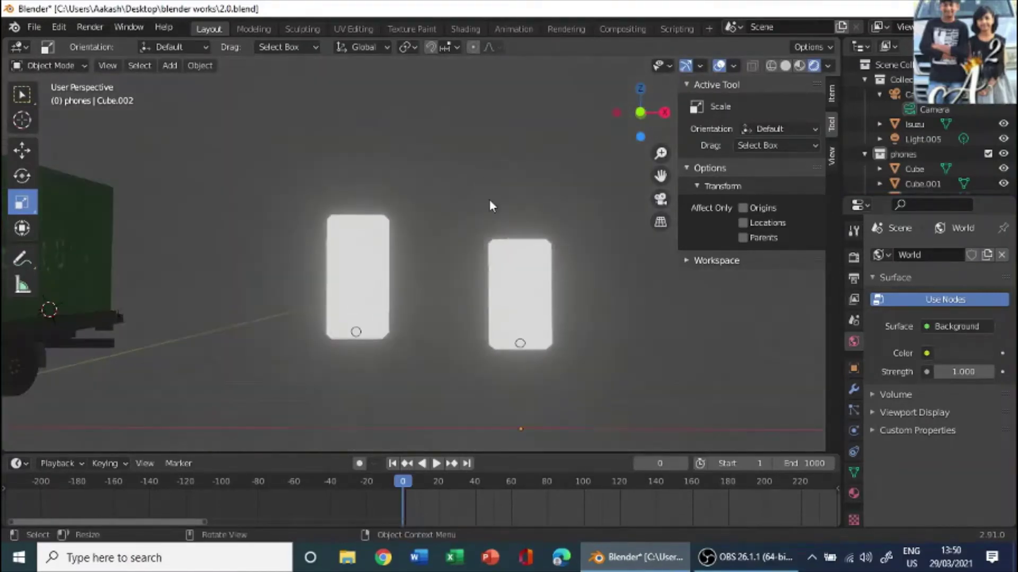
{"action": "left_click_drag", "start_coordinate": [480, 178], "coordinate": [582, 402]}
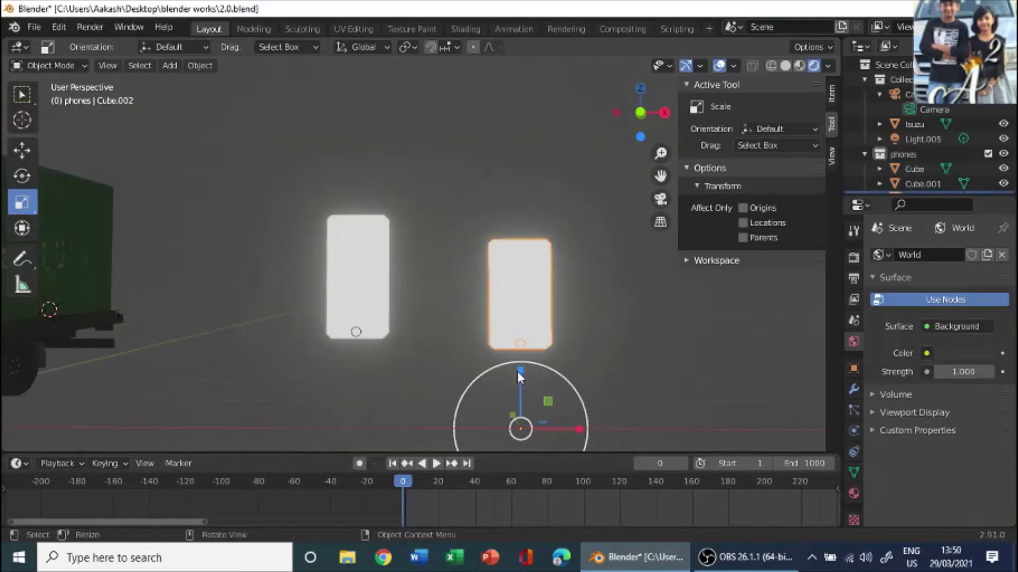
{"action": "left_click_drag", "start_coordinate": [519, 371], "coordinate": [564, 397]}
{"action": "left_click", "coordinate": [580, 414]}
{"action": "left_click_drag", "start_coordinate": [466, 234], "coordinate": [530, 291]}
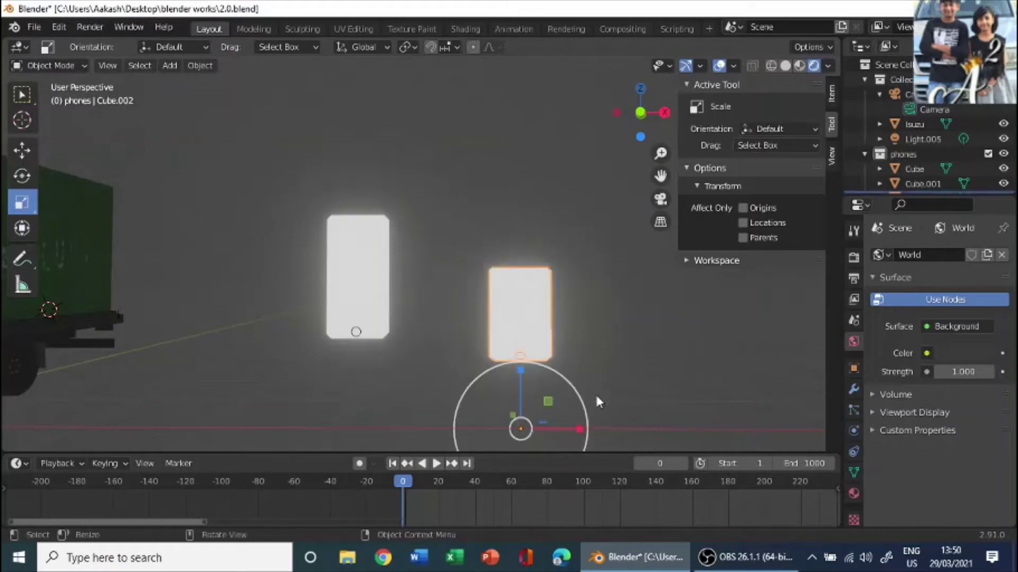
{"action": "left_click", "coordinate": [580, 431]}
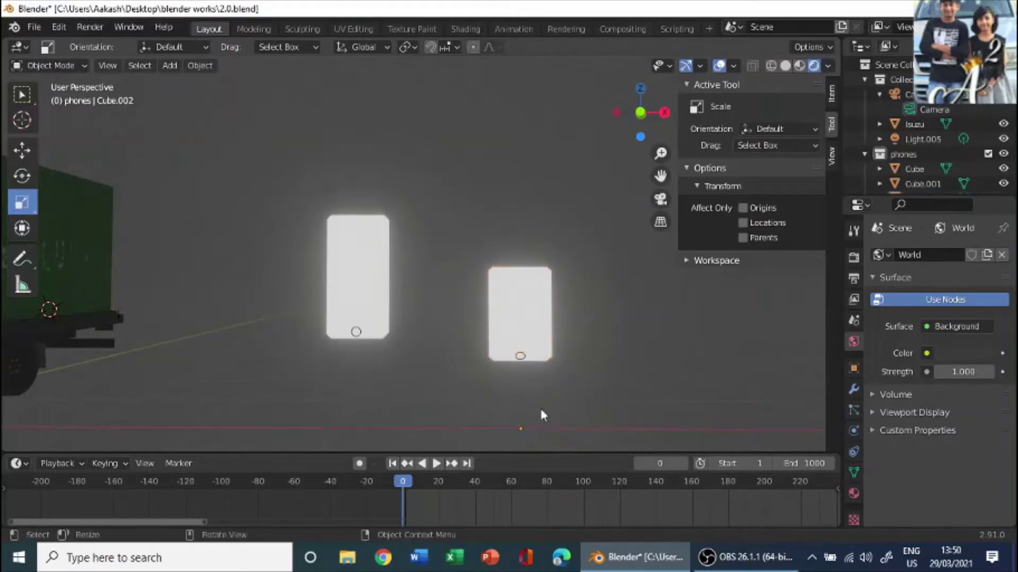
{"action": "left_click_drag", "start_coordinate": [479, 229], "coordinate": [580, 404]}
{"action": "scroll", "coordinate": [577, 400], "scroll_direction": "down", "scroll_amount": 1}
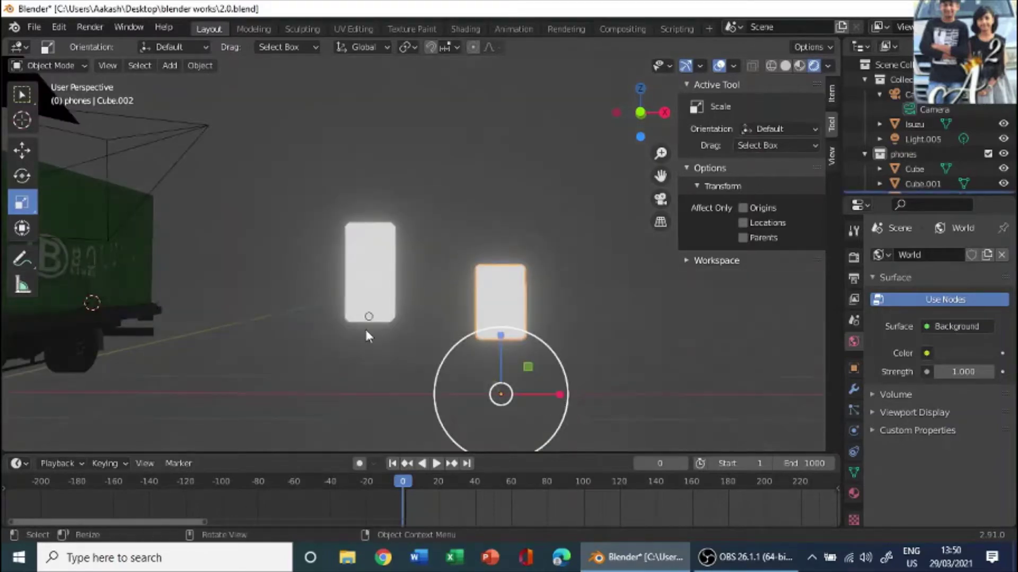
Step: Scale the shorter phone copy along the global X axis to narrow it in proportion to its height
{"action": "left_click", "coordinate": [22, 95]}
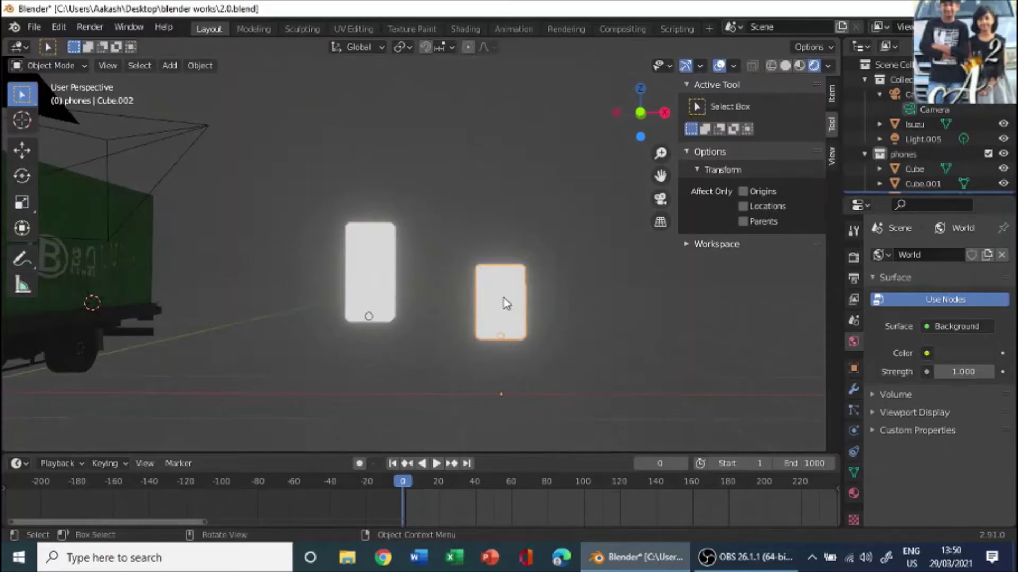
{"action": "key", "text": "s"}
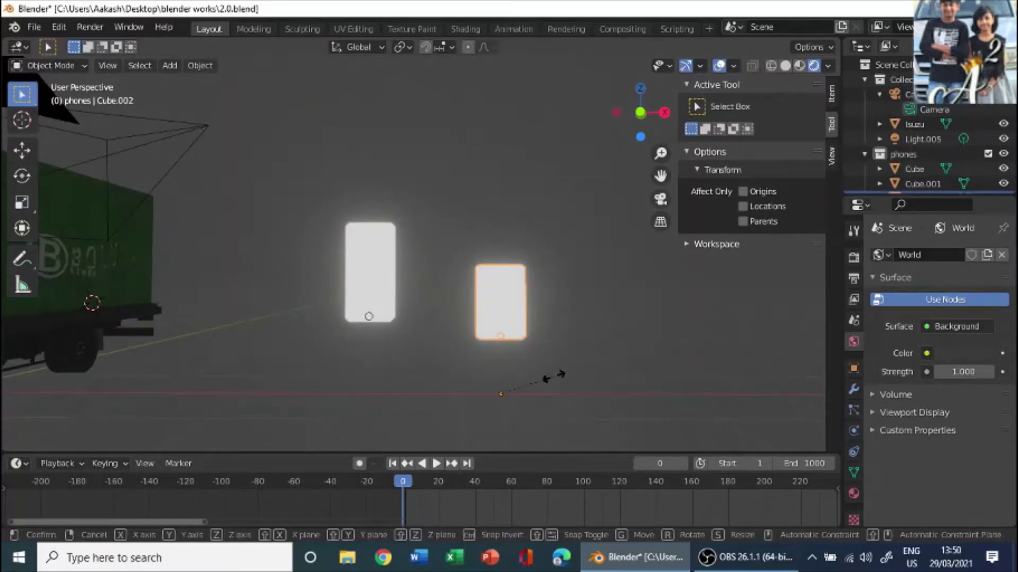
{"action": "key", "text": "x"}
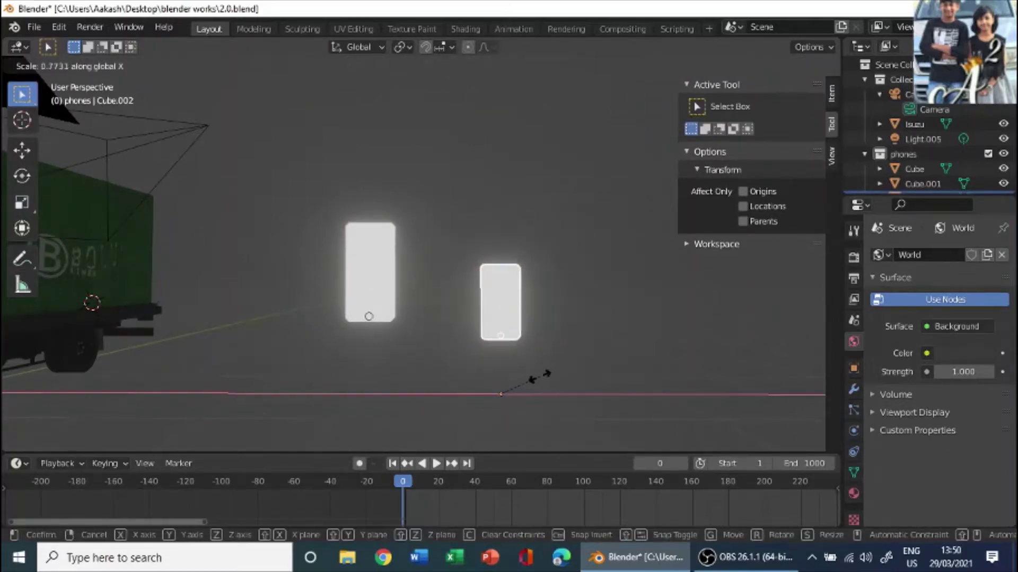
{"action": "key", "text": "Escape"}
{"action": "key", "text": "Delete"}
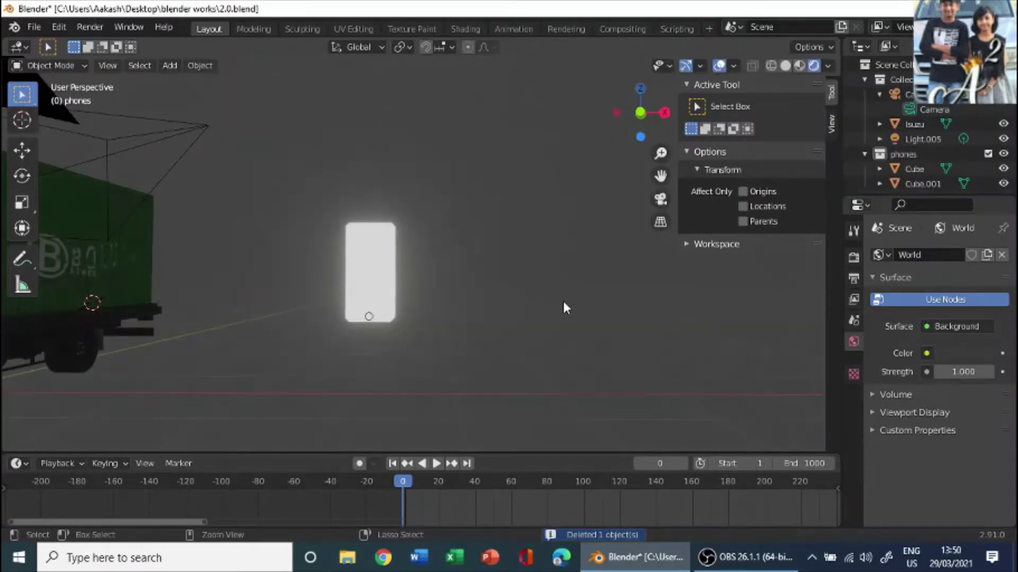
{"action": "key", "text": "ctrl+z"}
Step: Raise the smaller phone so its base lines up with the base of the larger phone
{"action": "middle_click_drag", "start_coordinate": [561, 301], "coordinate": [549, 371]}
{"action": "left_click_drag", "start_coordinate": [549, 371], "coordinate": [473, 240]}
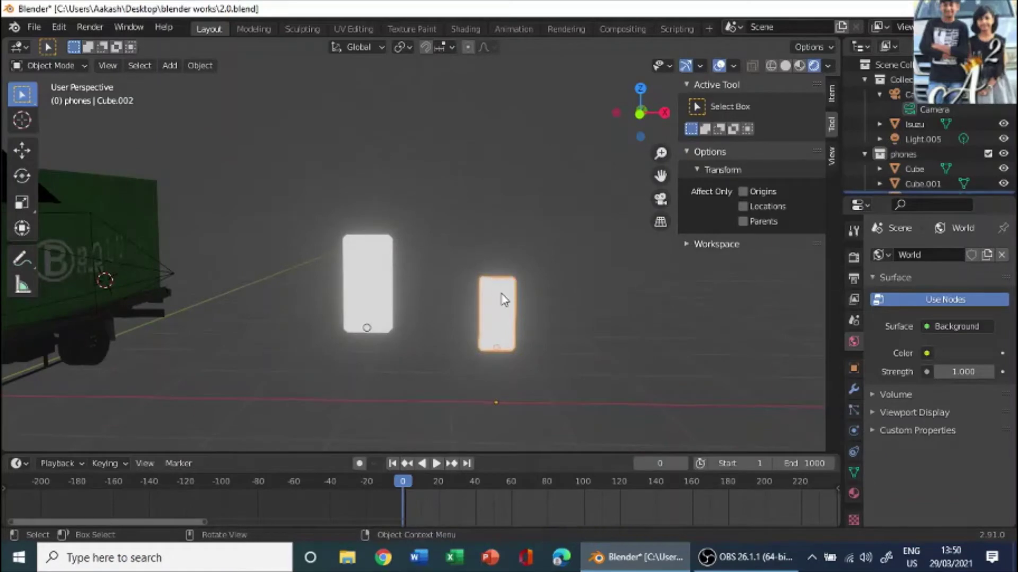
{"action": "key", "text": "g"}
{"action": "key", "text": "z"}
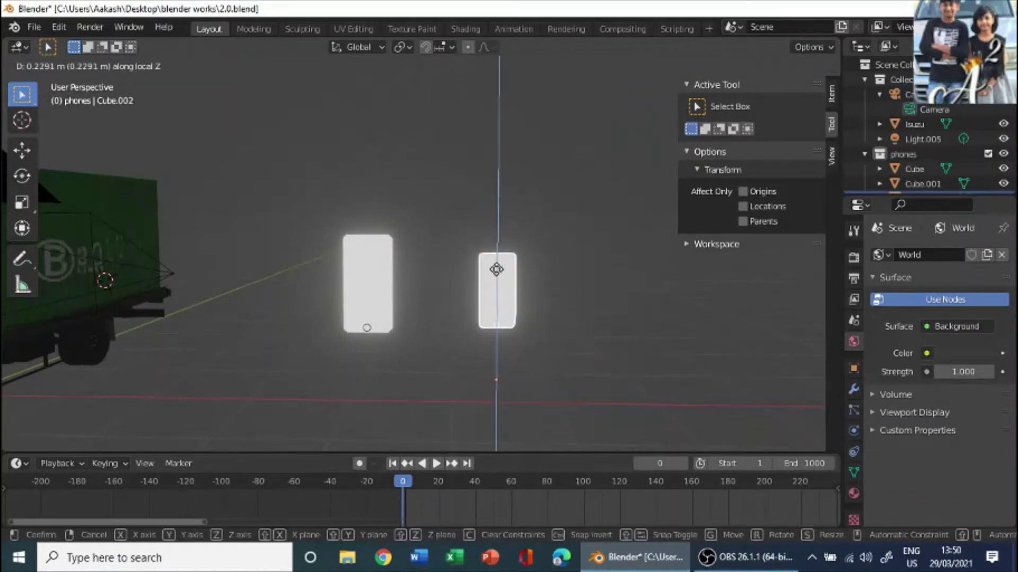
{"action": "key", "text": "z"}
{"action": "key", "text": "z"}
{"action": "left_click", "coordinate": [494, 276]}
{"action": "left_click", "coordinate": [599, 338]}
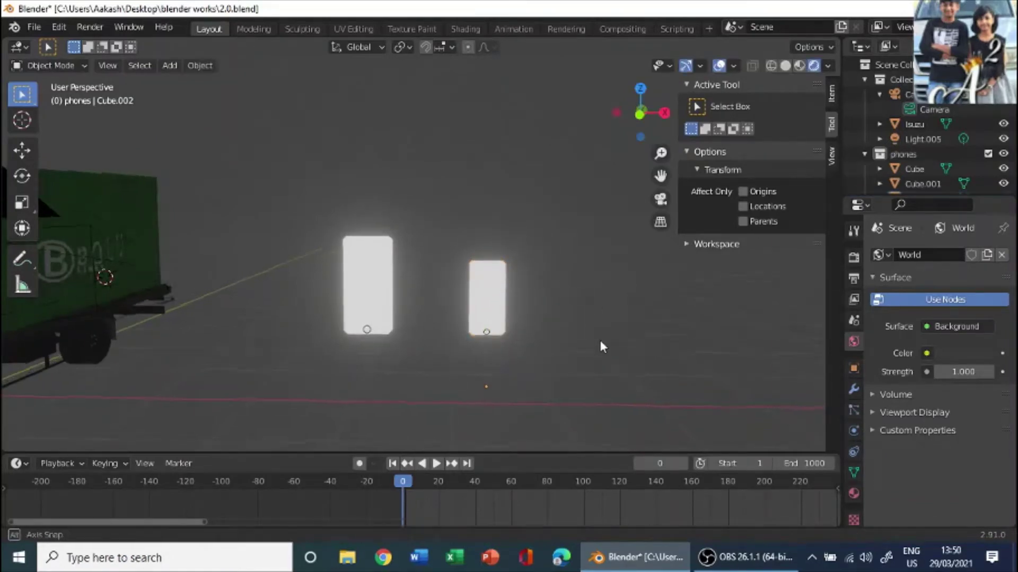
Step: Move the Cube object out of the phones collection into Collection, and check the phones group by hiding and showing it
{"action": "middle_click_drag", "start_coordinate": [599, 338], "coordinate": [668, 307]}
{"action": "scroll", "coordinate": [870, 164], "scroll_direction": "down", "scroll_amount": 1}
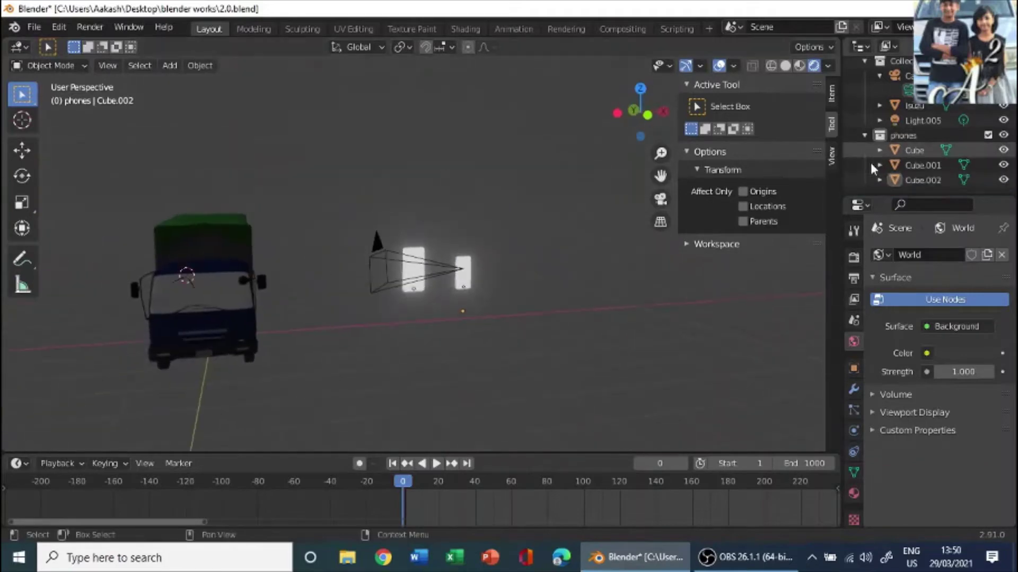
{"action": "left_click", "coordinate": [899, 148]}
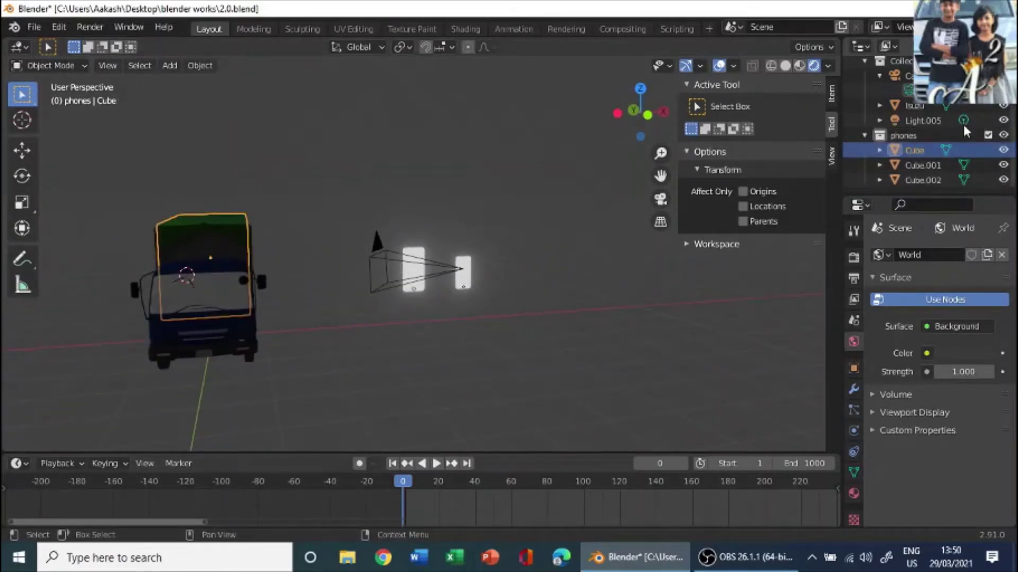
{"action": "scroll", "coordinate": [943, 149], "scroll_direction": "up", "scroll_amount": 1}
{"action": "scroll", "coordinate": [918, 167], "scroll_direction": "down", "scroll_amount": 1}
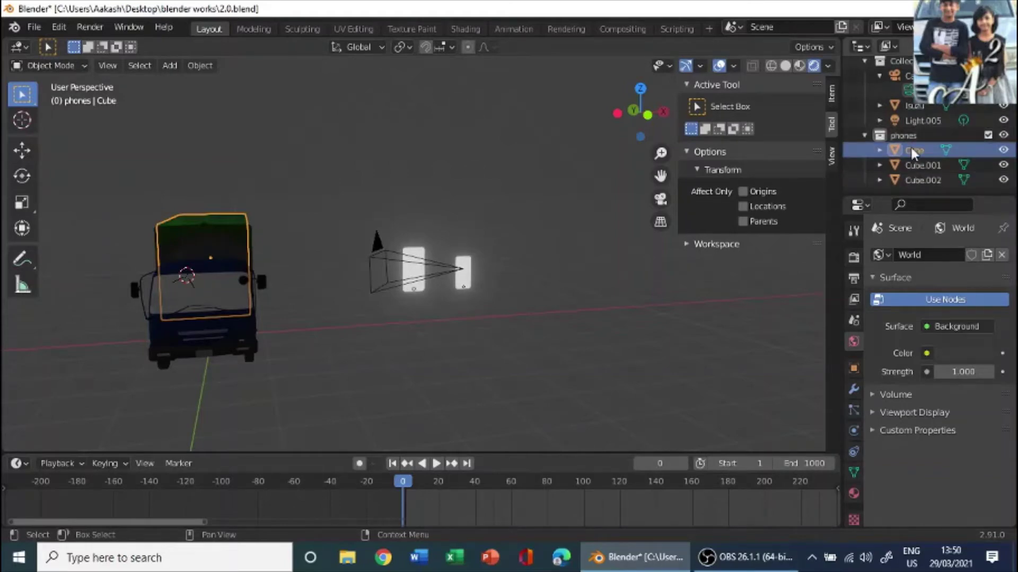
{"action": "left_click_drag", "start_coordinate": [910, 145], "coordinate": [888, 85]}
{"action": "scroll", "coordinate": [891, 90], "scroll_direction": "down", "scroll_amount": 1}
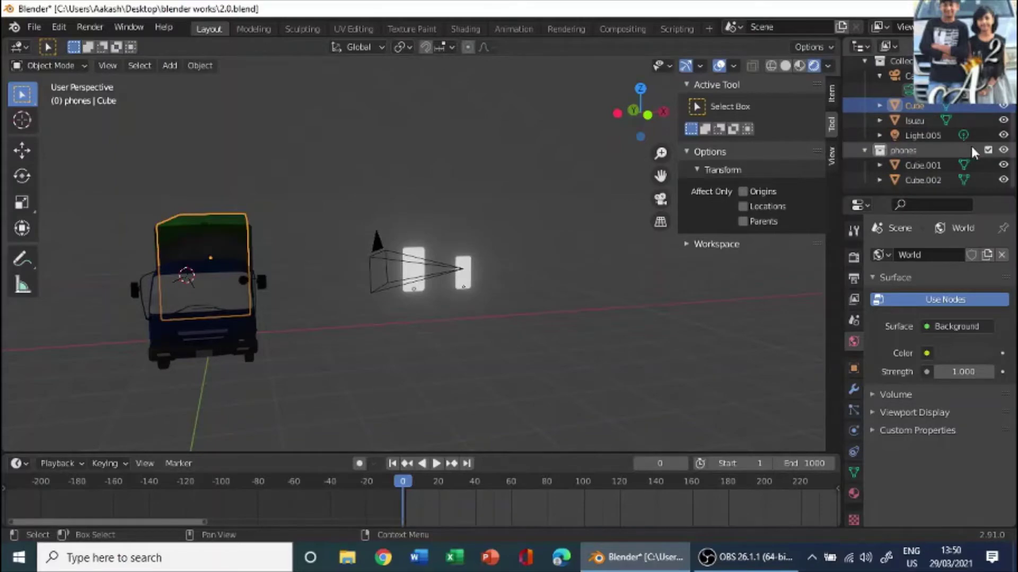
{"action": "left_click", "coordinate": [1003, 151]}
{"action": "left_click", "coordinate": [1003, 151]}
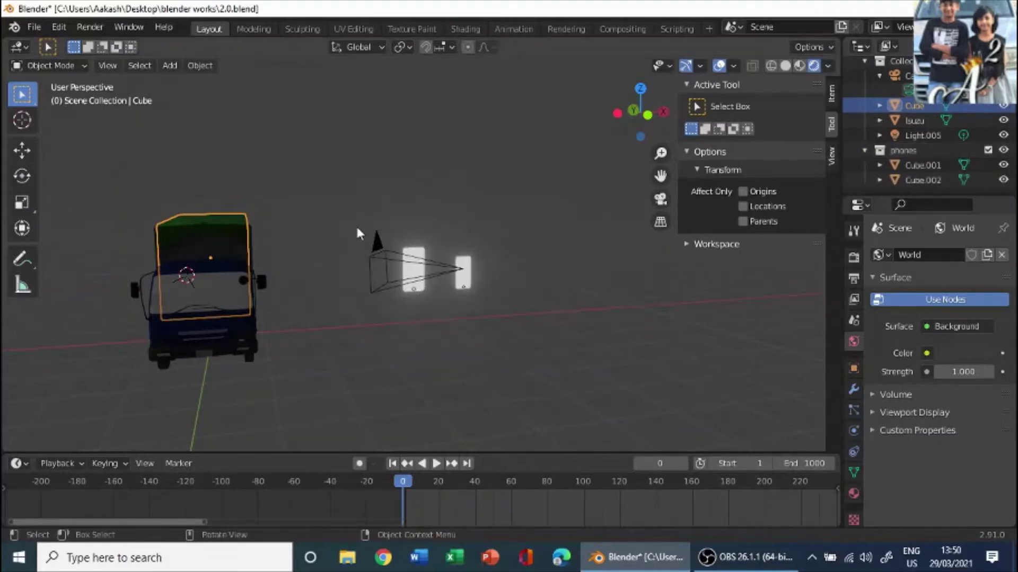
Step: Make Collection the active collection and place the 3D cursor under the truck's chassis
{"action": "middle_click_drag", "start_coordinate": [352, 227], "coordinate": [702, 117]}
{"action": "left_click", "coordinate": [905, 62]}
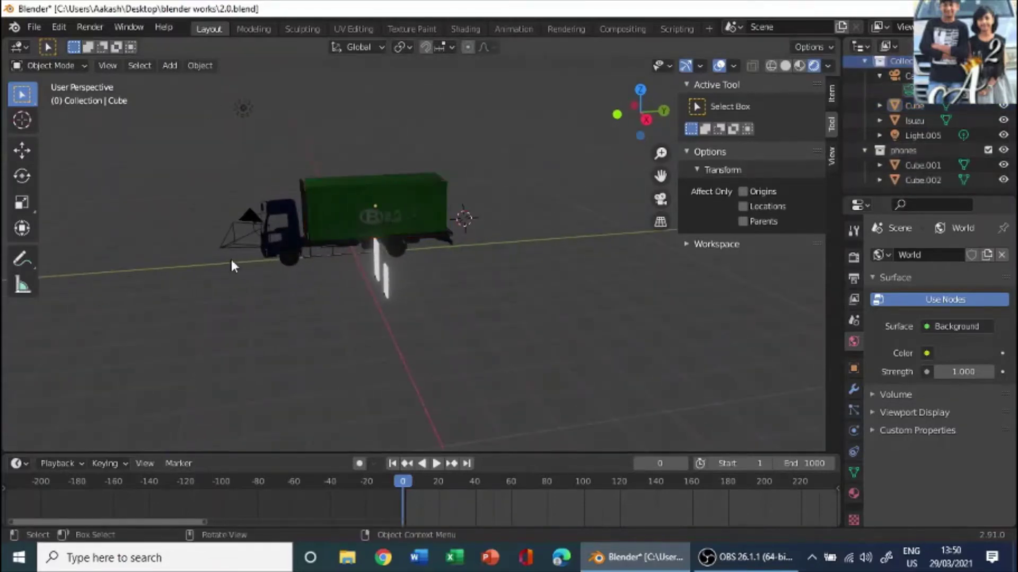
{"action": "scroll", "coordinate": [265, 234], "scroll_direction": "down", "scroll_amount": 2}
{"action": "middle_click_drag", "start_coordinate": [282, 222], "coordinate": [42, 137]}
{"action": "scroll", "coordinate": [410, 240], "scroll_direction": "up", "scroll_amount": 3}
{"action": "left_click", "coordinate": [22, 120]}
{"action": "middle_click_drag", "start_coordinate": [447, 276], "coordinate": [502, 304]}
{"action": "left_click", "coordinate": [396, 359]}
{"action": "middle_click_drag", "start_coordinate": [396, 359], "coordinate": [449, 357]}
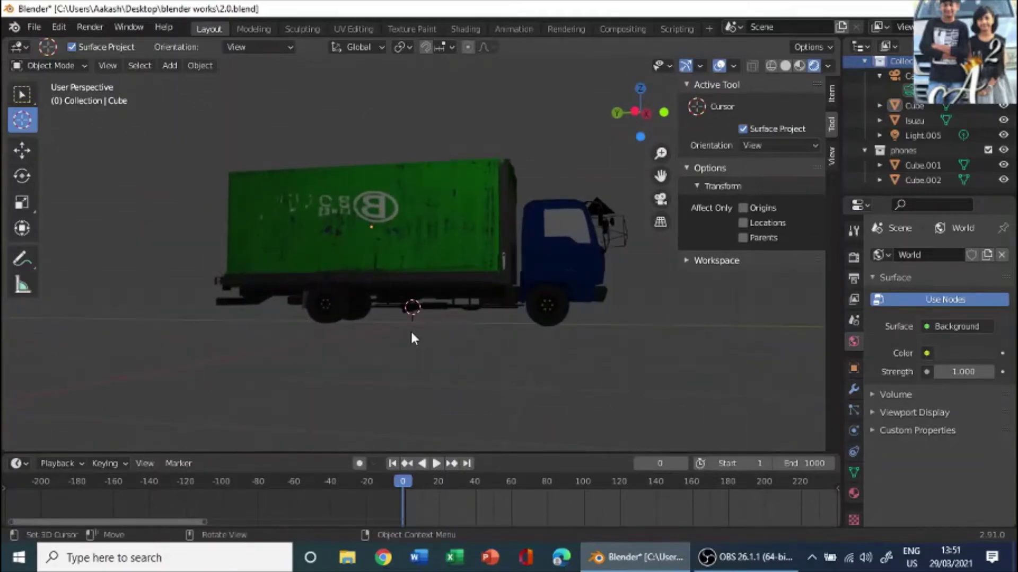
Step: Reposition the 3D cursor at ground level beneath the truck
{"action": "middle_click_drag", "start_coordinate": [410, 332], "coordinate": [484, 388]}
{"action": "scroll", "coordinate": [470, 377], "scroll_direction": "up", "scroll_amount": 6}
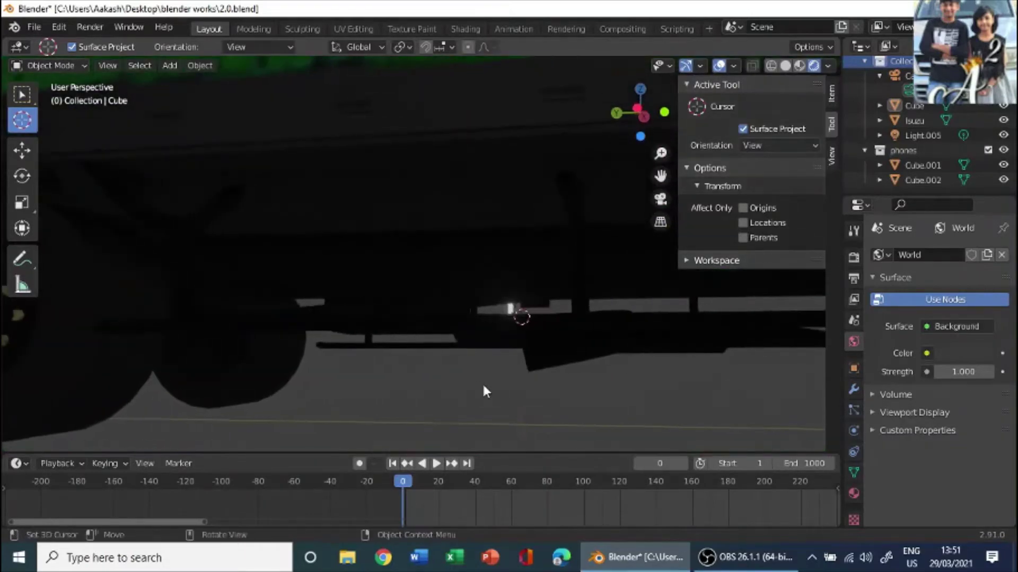
{"action": "left_click", "coordinate": [520, 423]}
{"action": "middle_click_drag", "start_coordinate": [564, 426], "coordinate": [488, 100]}
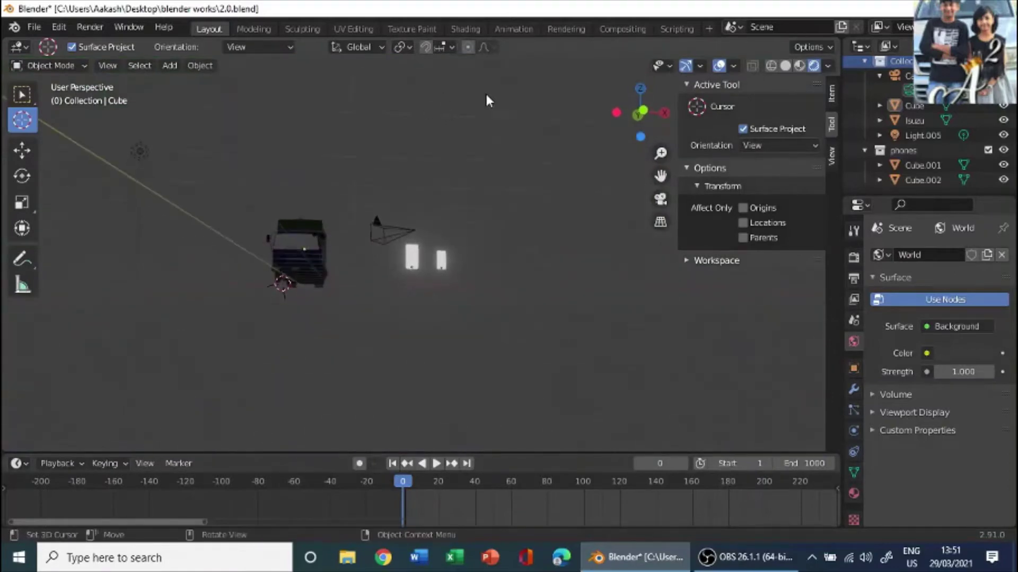
Step: Add a plane mesh at the 3D cursor beneath the truck
{"action": "left_click", "coordinate": [638, 115]}
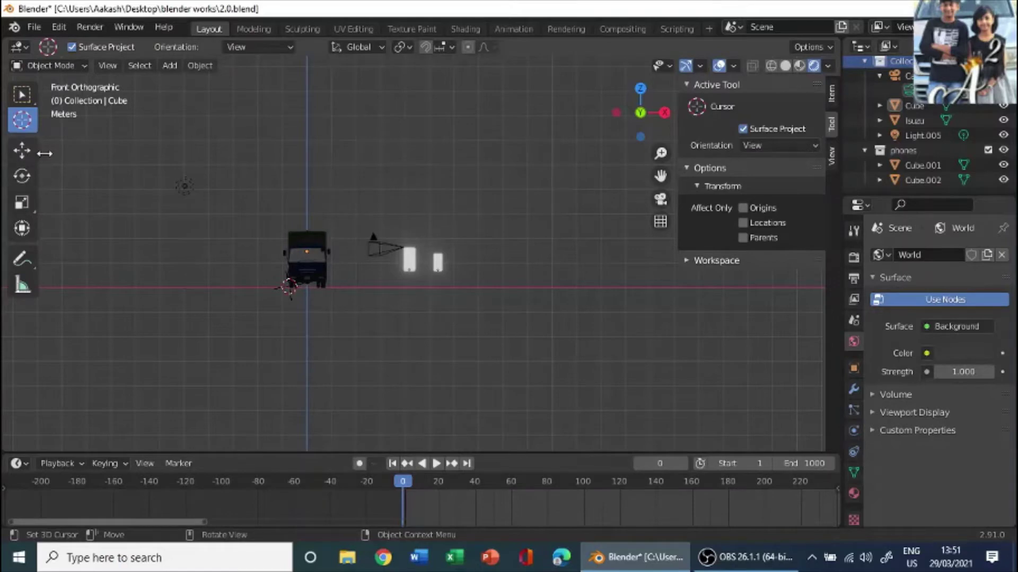
{"action": "key", "text": "shift+a"}
{"action": "mouse_move", "coordinate": [43, 154]}
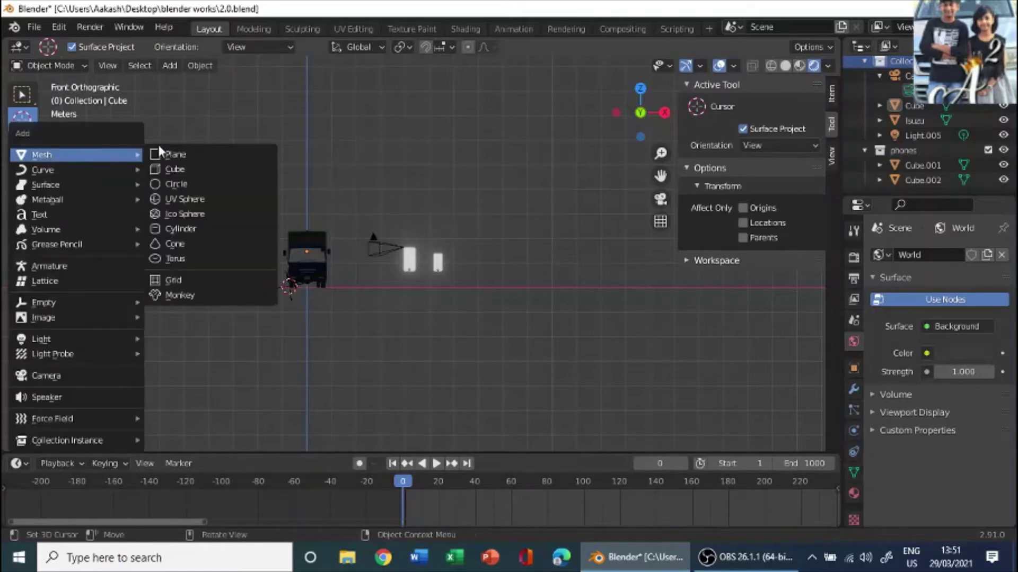
{"action": "left_click", "coordinate": [192, 151]}
{"action": "middle_click_drag", "start_coordinate": [295, 276], "coordinate": [300, 313]}
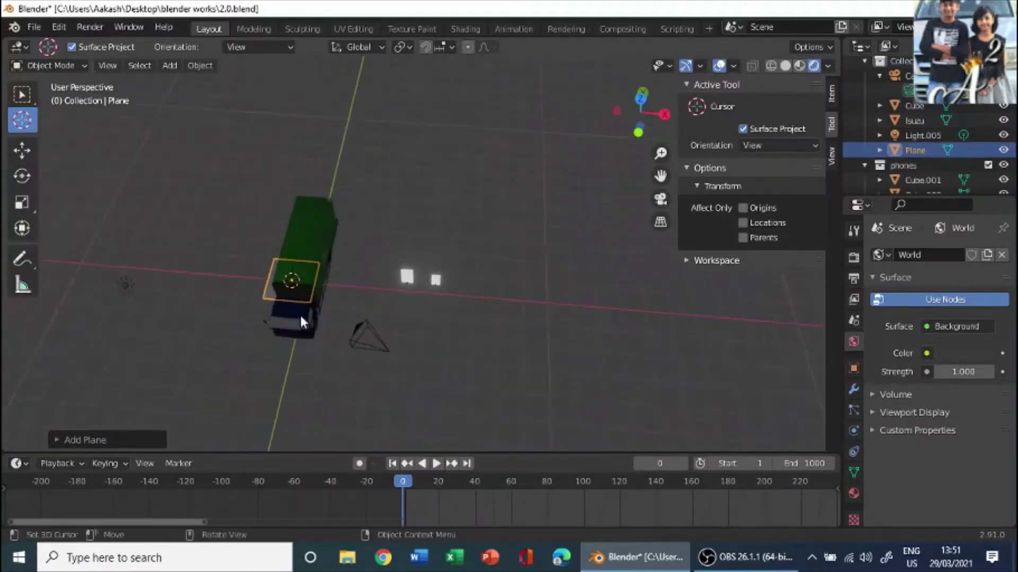
{"action": "key", "text": "x"}
{"action": "key", "text": "s"}
{"action": "key", "text": "x"}
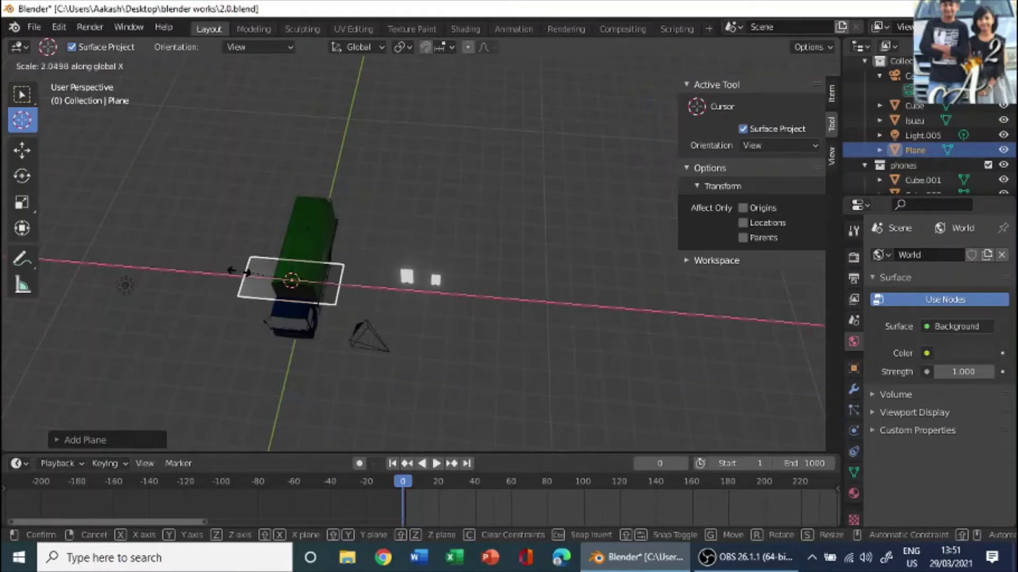
{"action": "left_click", "coordinate": [260, 275]}
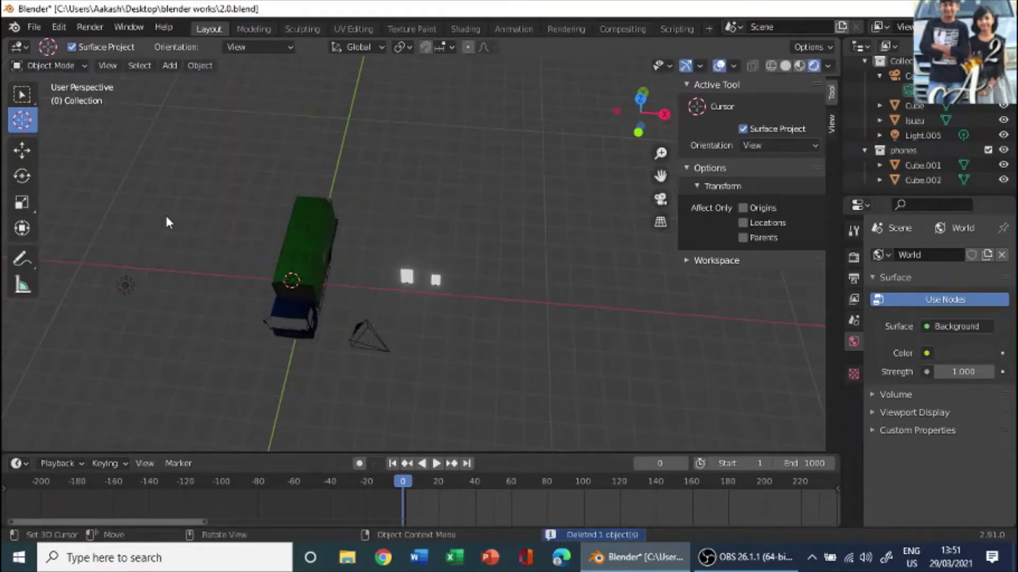
Step: Move the plane along the X axis until it is centred beneath the truck
{"action": "left_click", "coordinate": [22, 150]}
{"action": "left_click_drag", "start_coordinate": [322, 285], "coordinate": [348, 281]}
{"action": "middle_click_drag", "start_coordinate": [348, 281], "coordinate": [387, 323]}
{"action": "left_click", "coordinate": [329, 306]}
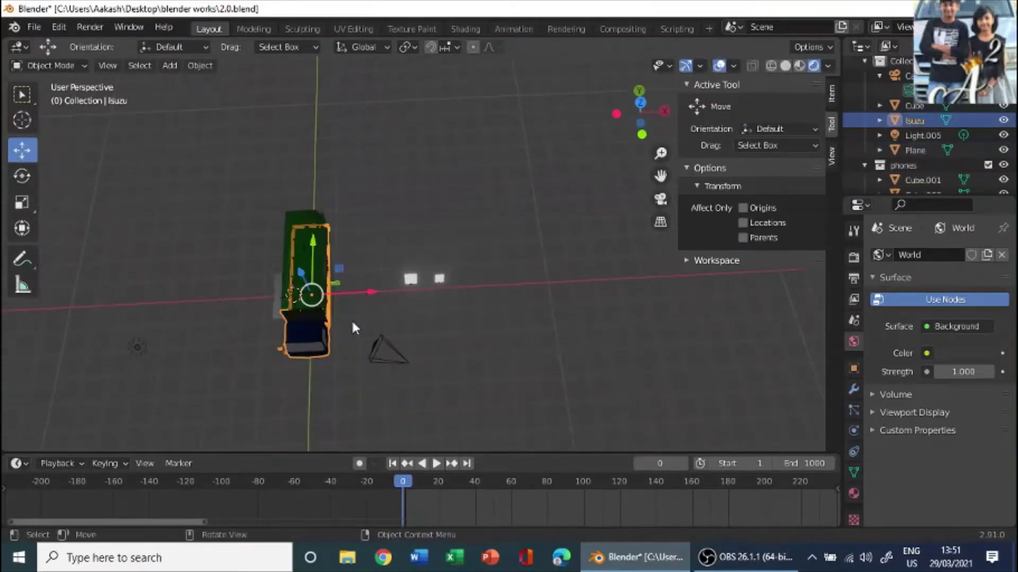
{"action": "left_click", "coordinate": [353, 322]}
{"action": "left_click", "coordinate": [277, 303]}
{"action": "left_click_drag", "start_coordinate": [350, 289], "coordinate": [381, 290]}
Step: Scale the plane slightly wider than the truck and stretch it along the Y axis into a long strip
{"action": "left_click", "coordinate": [31, 208]}
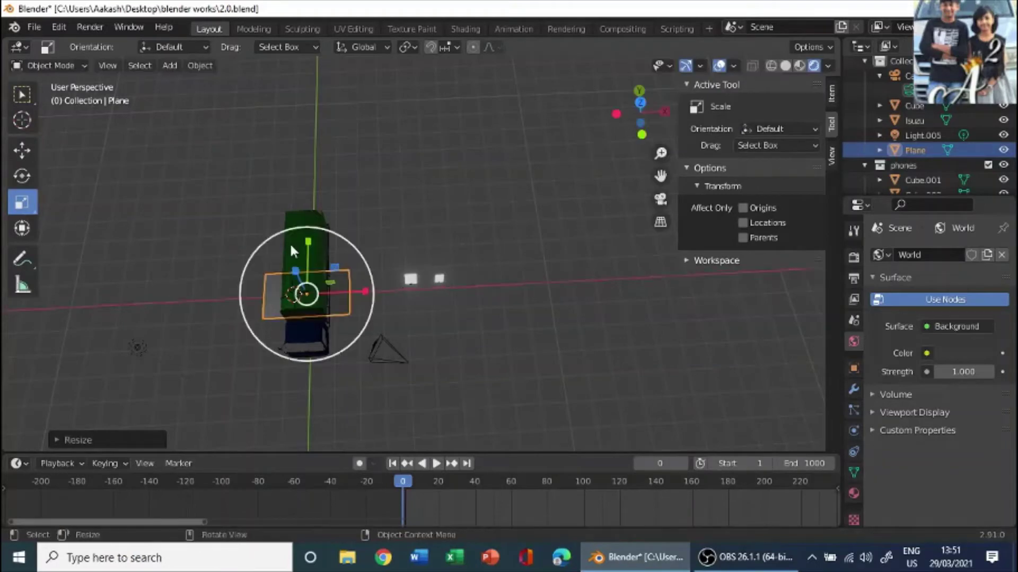
{"action": "key", "text": "s"}
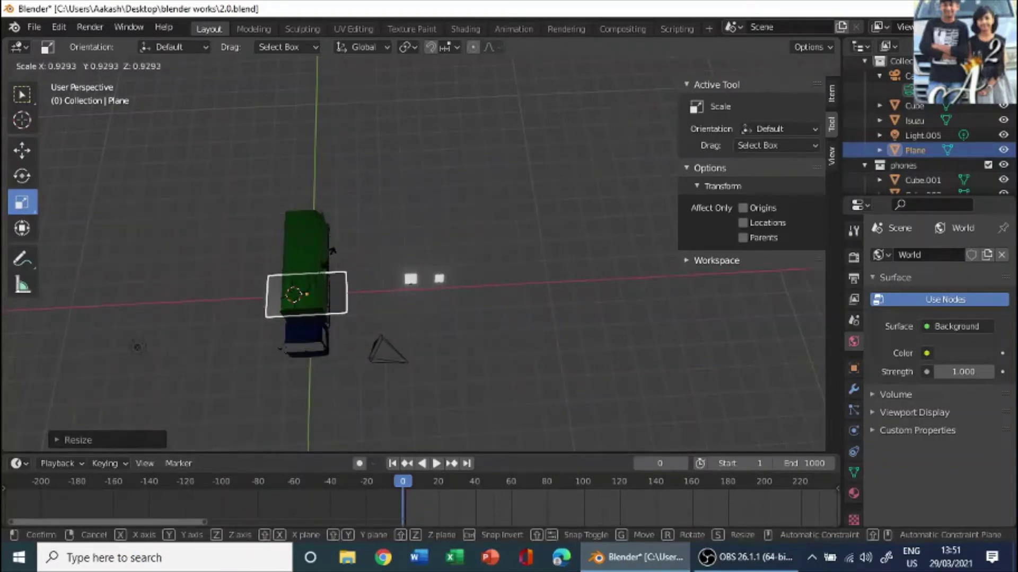
{"action": "left_click", "coordinate": [320, 261]}
{"action": "left_click_drag", "start_coordinate": [305, 238], "coordinate": [302, 198]}
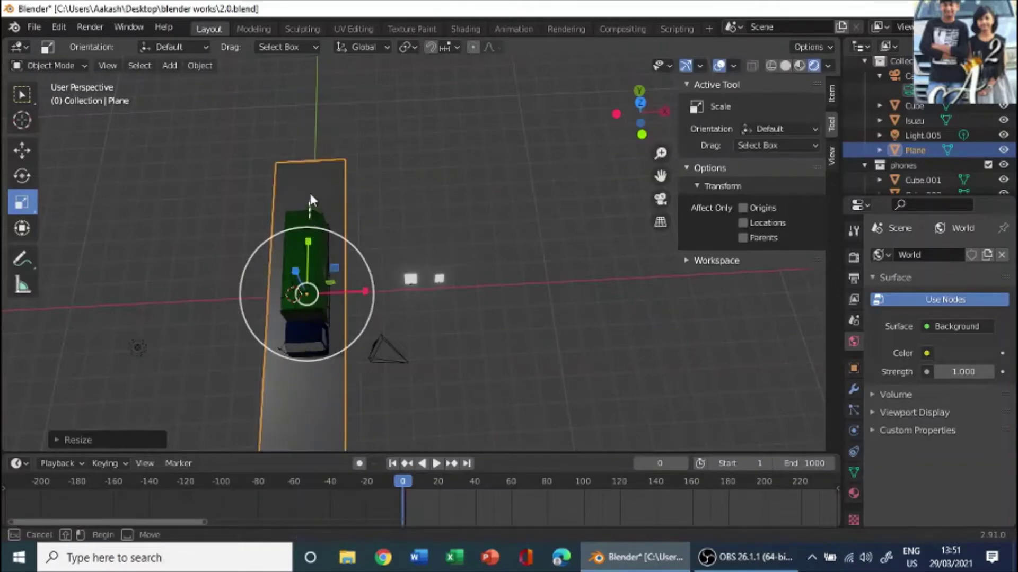
{"action": "left_click", "coordinate": [406, 179]}
Step: Stretch the road plane further along the Y axis so it extends far beyond both ends of the truck
{"action": "middle_click_drag", "start_coordinate": [404, 213], "coordinate": [223, 147]}
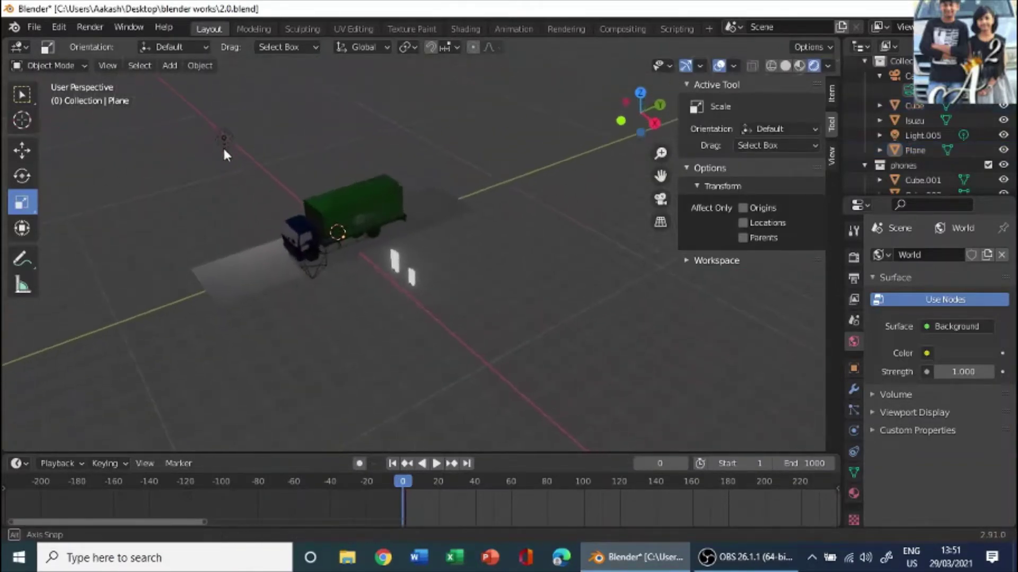
{"action": "scroll", "coordinate": [632, 269], "scroll_direction": "up", "scroll_amount": 5}
{"action": "middle_click_drag", "start_coordinate": [551, 274], "coordinate": [479, 225]}
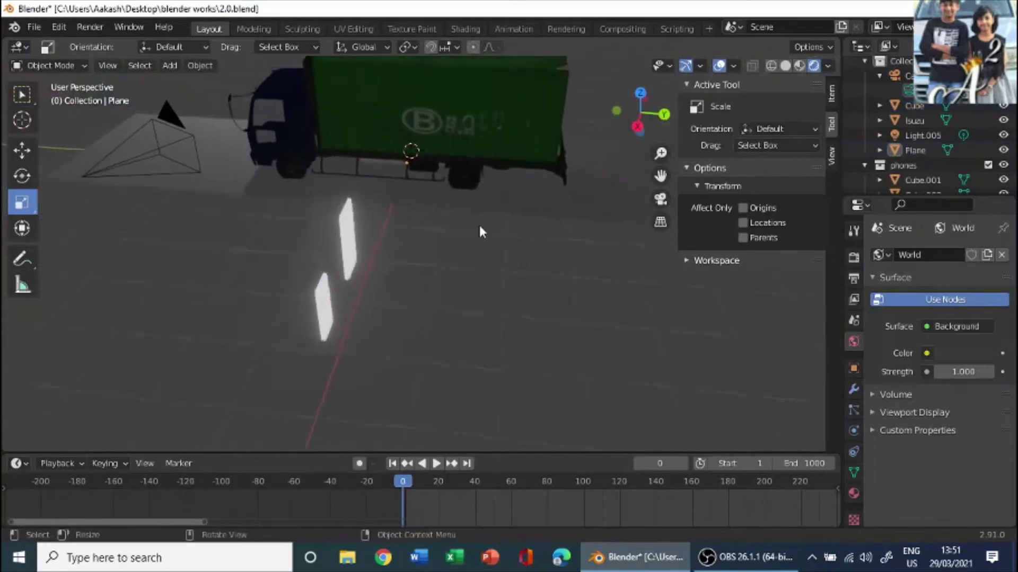
{"action": "left_click", "coordinate": [474, 142]}
{"action": "middle_click_drag", "start_coordinate": [456, 175], "coordinate": [351, 401]}
{"action": "scroll", "coordinate": [310, 353], "scroll_direction": "down", "scroll_amount": 2}
{"action": "left_click", "coordinate": [287, 335]}
{"action": "left_click_drag", "start_coordinate": [417, 393], "coordinate": [285, 394]}
{"action": "left_click_drag", "start_coordinate": [438, 387], "coordinate": [322, 300]}
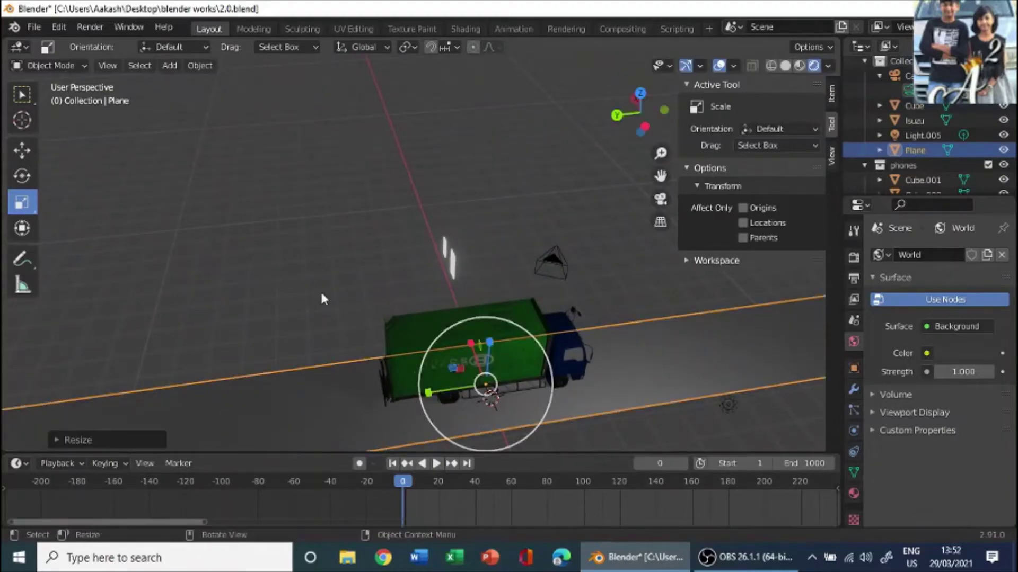
{"action": "left_click", "coordinate": [322, 300]}
Step: Move the scene light along the X axis closer to the truck and the road plane
{"action": "middle_click_drag", "start_coordinate": [397, 334], "coordinate": [573, 307]}
{"action": "left_click", "coordinate": [602, 364]}
{"action": "left_click", "coordinate": [315, 355]}
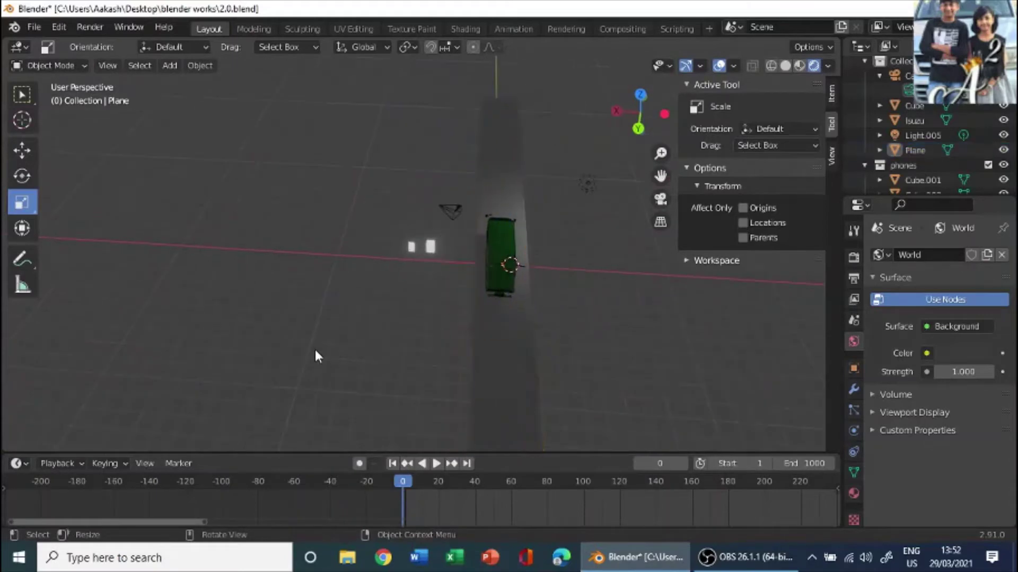
{"action": "middle_click_drag", "start_coordinate": [316, 356], "coordinate": [485, 297]}
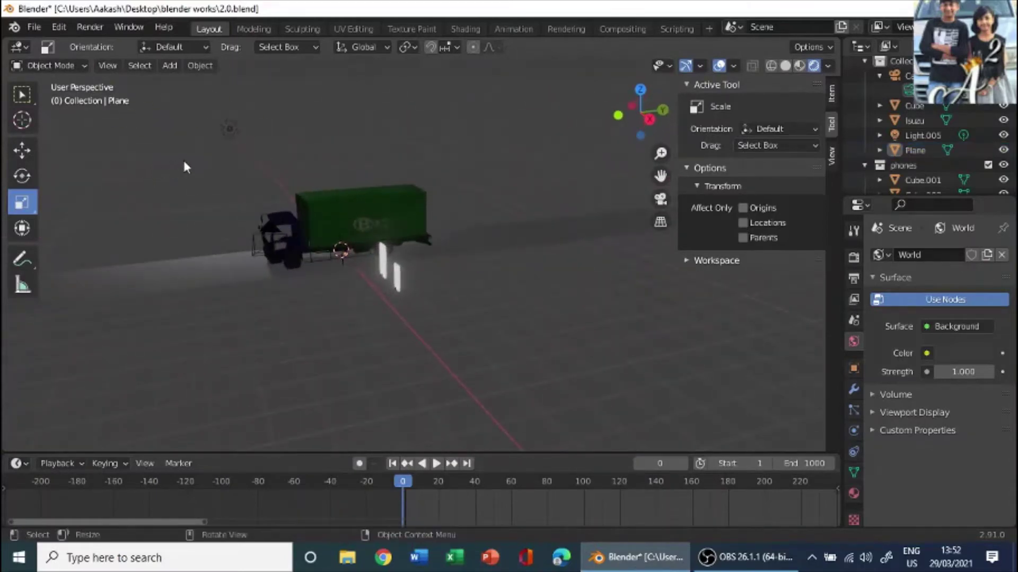
{"action": "left_click", "coordinate": [228, 129]}
{"action": "middle_click_drag", "start_coordinate": [228, 129], "coordinate": [420, 172]}
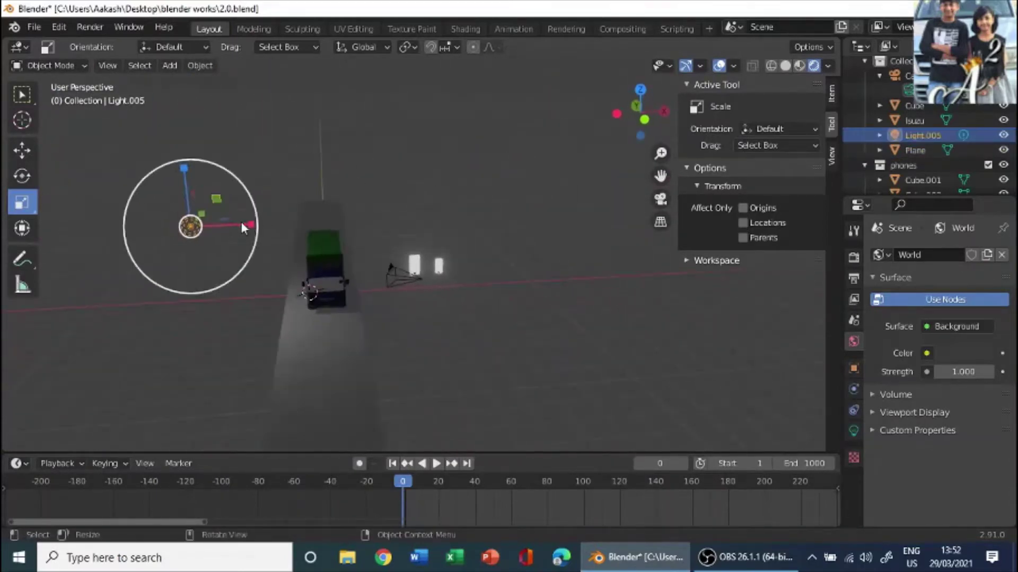
{"action": "left_click", "coordinate": [21, 150]}
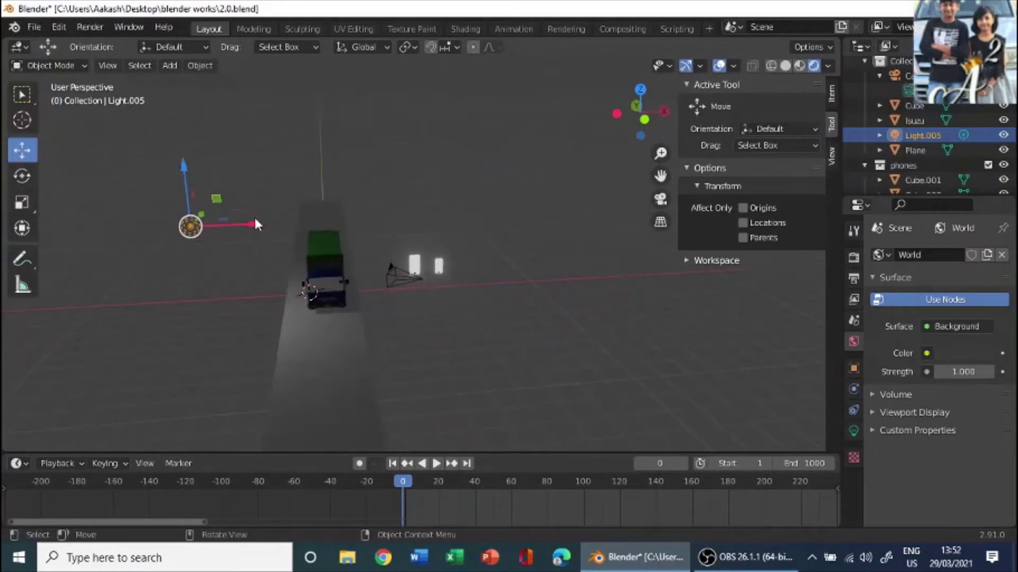
{"action": "left_click_drag", "start_coordinate": [268, 222], "coordinate": [317, 231]}
{"action": "left_click", "coordinate": [316, 234]}
{"action": "middle_click_drag", "start_coordinate": [317, 233], "coordinate": [624, 231]}
Step: Duplicate the light and move the copy along the Y axis to light the road behind the truck
{"action": "left_click", "coordinate": [476, 194]}
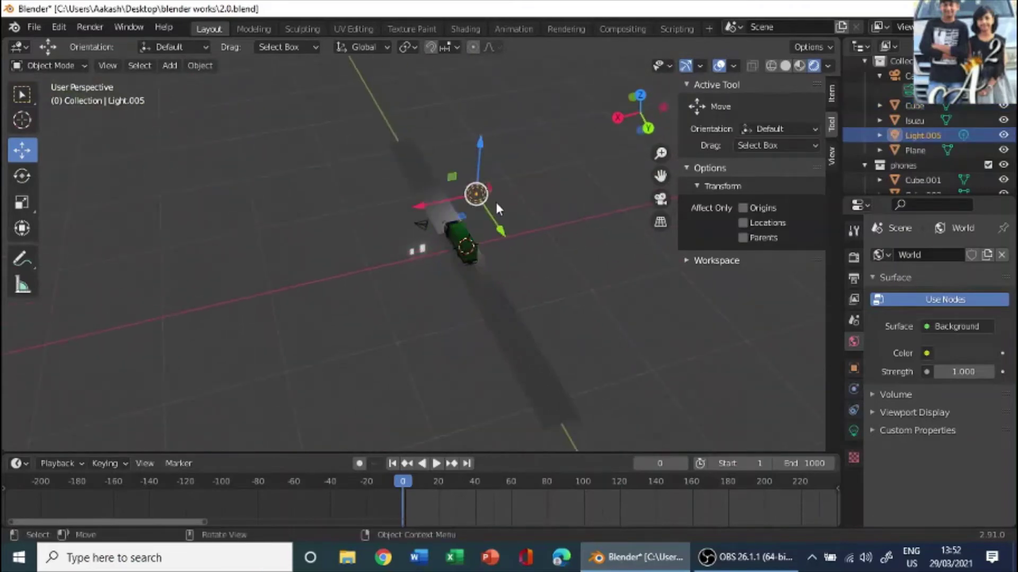
{"action": "middle_click_drag", "start_coordinate": [495, 199], "coordinate": [463, 198]}
{"action": "key", "text": "shift+d"}
{"action": "right_click", "coordinate": [467, 205]}
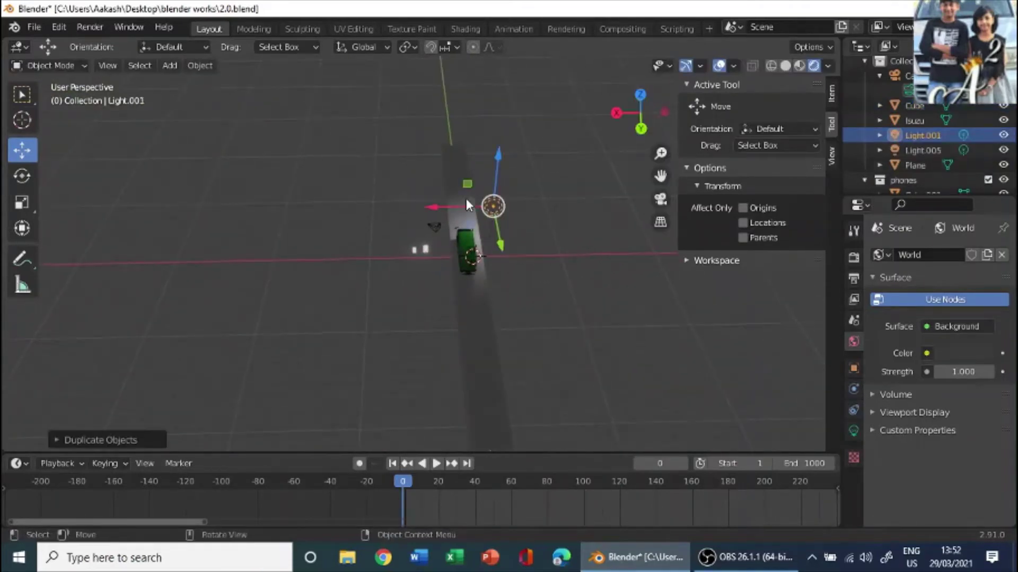
{"action": "left_click_drag", "start_coordinate": [506, 252], "coordinate": [531, 374]}
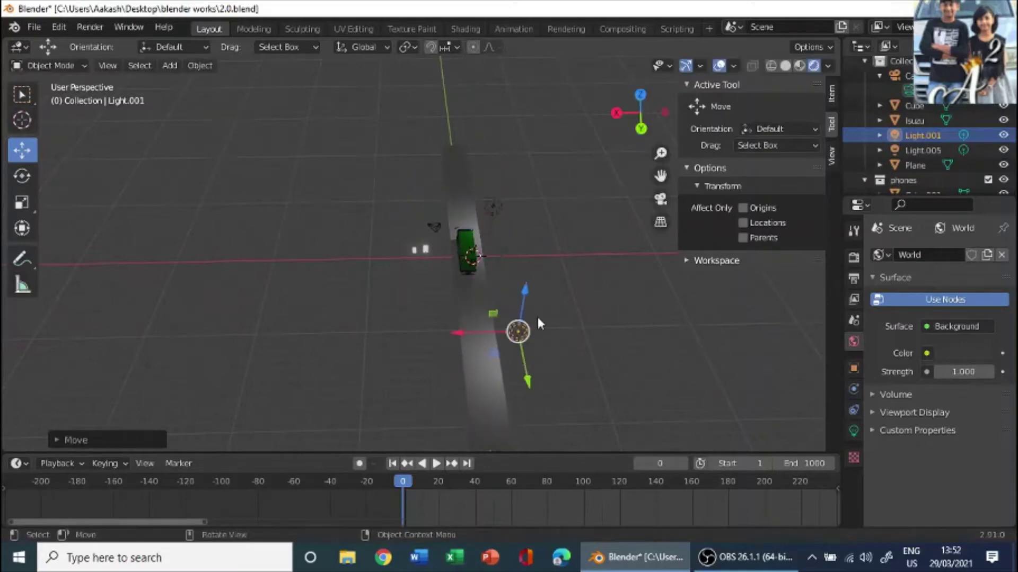
Step: Duplicate the original light again and move the copy along the Y axis to the far road end ahead of the truck
{"action": "middle_click_drag", "start_coordinate": [538, 317], "coordinate": [522, 231]}
{"action": "key", "text": "shift+d"}
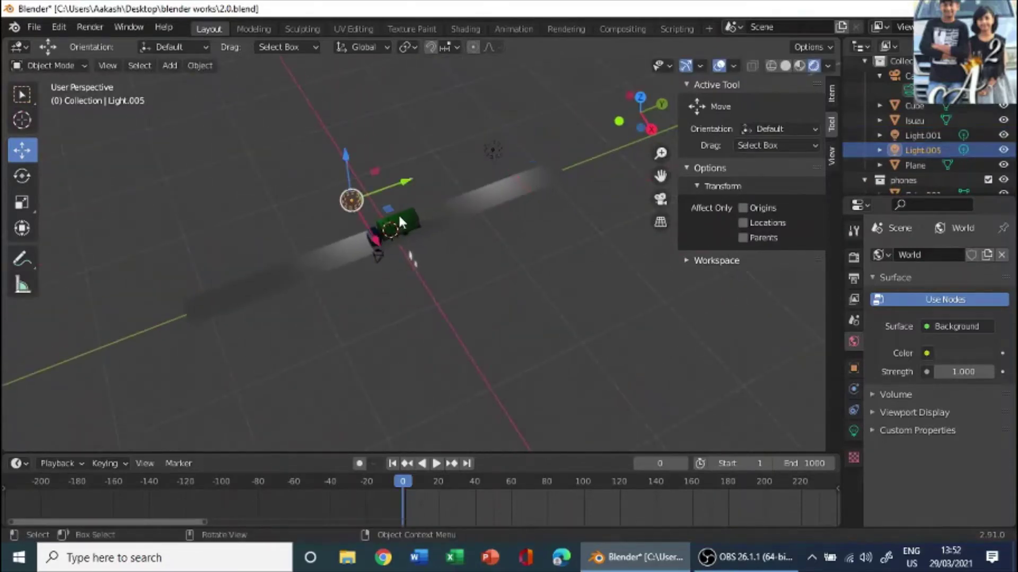
{"action": "left_click", "coordinate": [395, 222]}
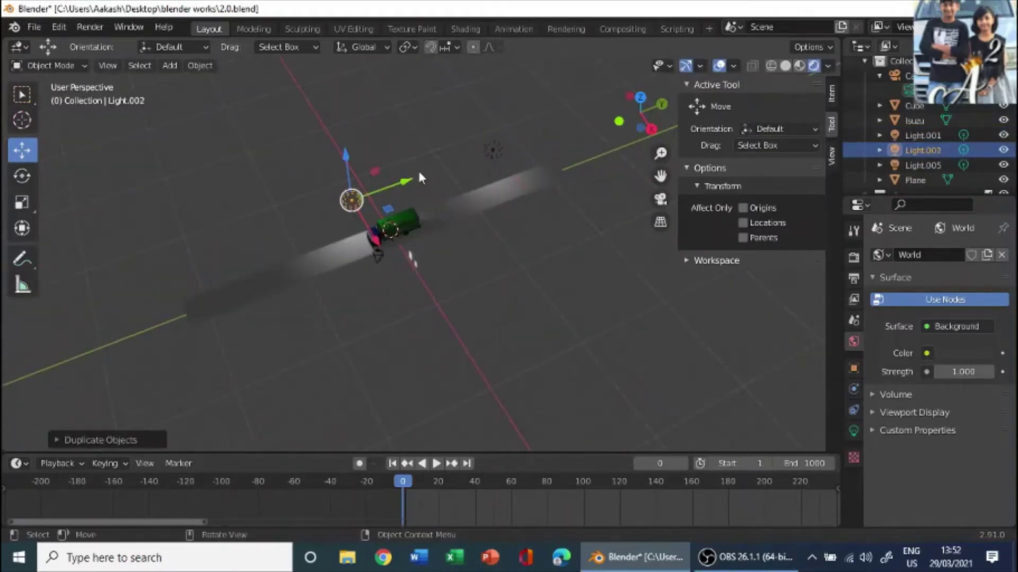
{"action": "key", "text": "g"}
{"action": "key", "text": "y"}
{"action": "left_click", "coordinate": [252, 229]}
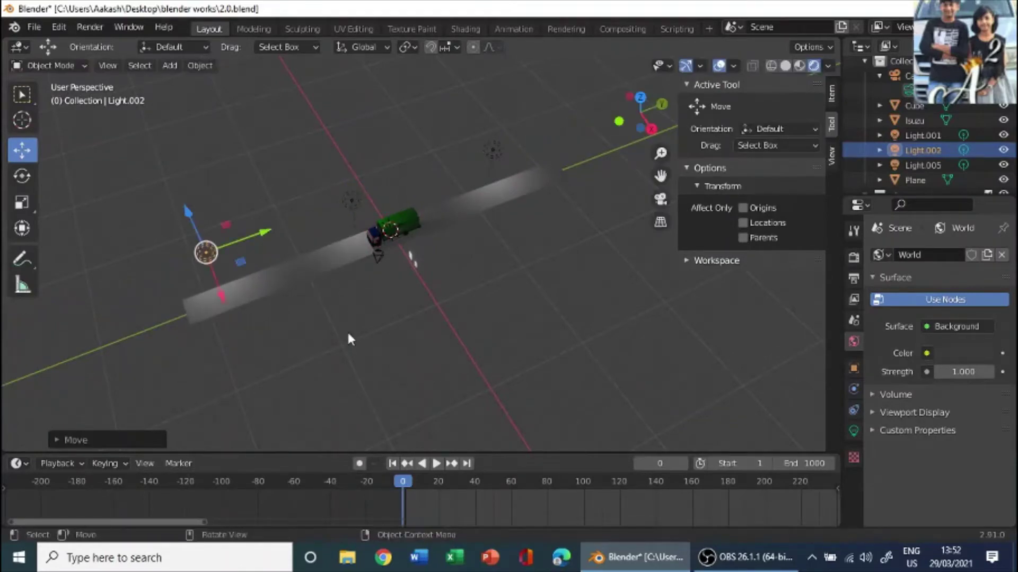
Step: Select the road plane and create a new material for it in the Shading workspace
{"action": "middle_click_drag", "start_coordinate": [347, 337], "coordinate": [542, 300]}
{"action": "left_click", "coordinate": [524, 305]}
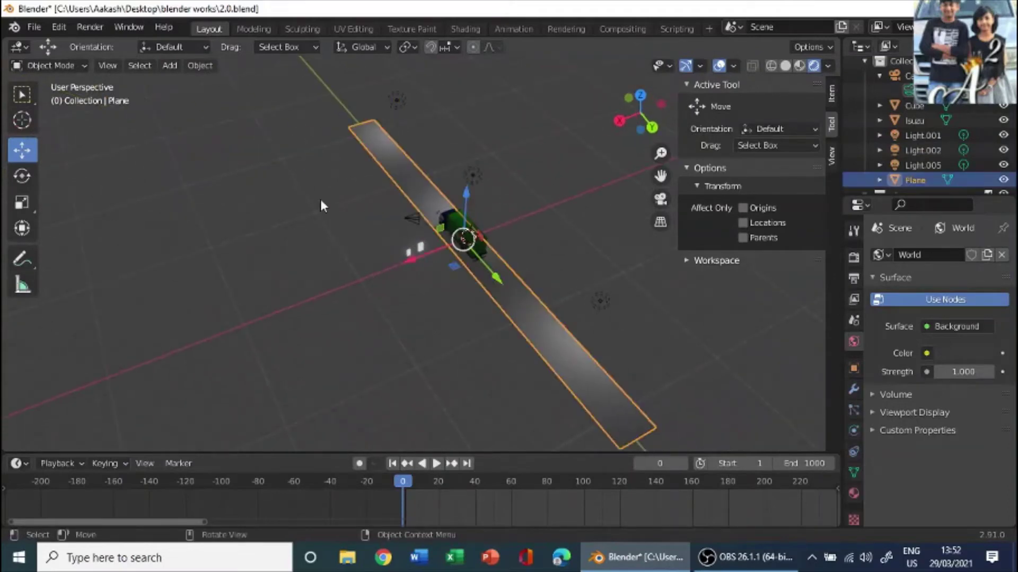
{"action": "left_click", "coordinate": [418, 30]}
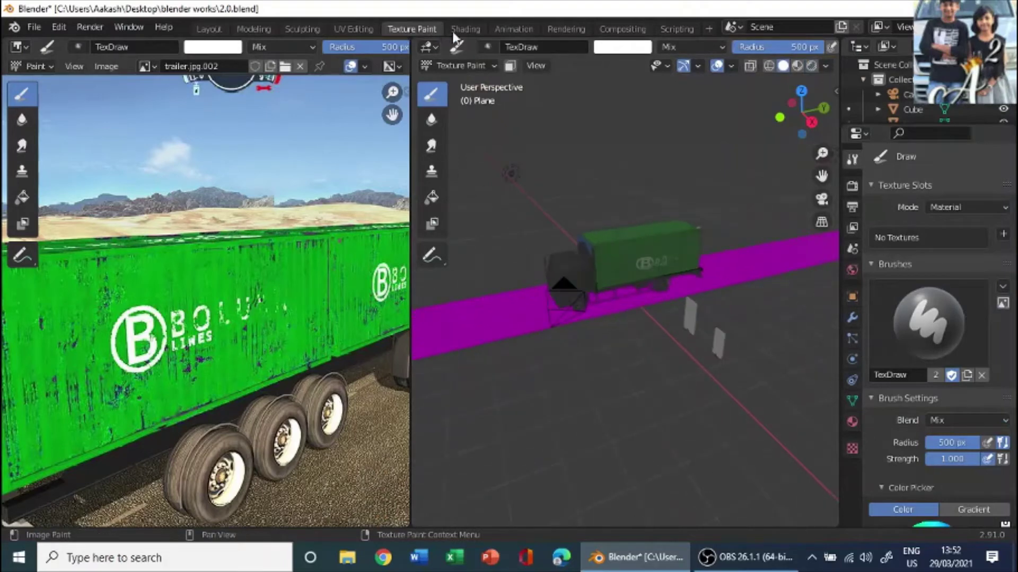
{"action": "left_click", "coordinate": [467, 30]}
{"action": "middle_click_drag", "start_coordinate": [589, 202], "coordinate": [501, 227]}
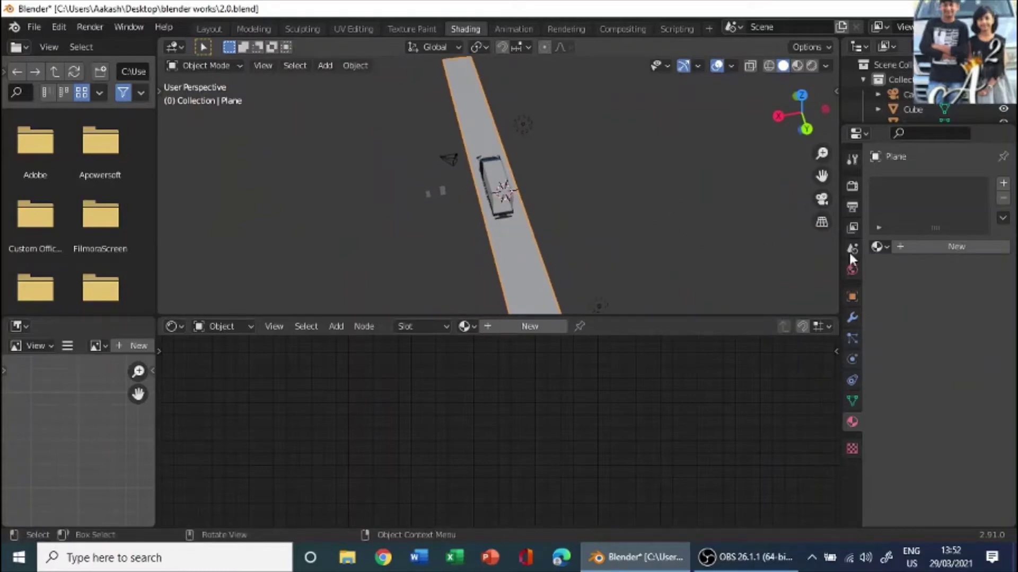
{"action": "left_click", "coordinate": [922, 246]}
{"action": "scroll", "coordinate": [416, 418], "scroll_direction": "down", "scroll_amount": 2}
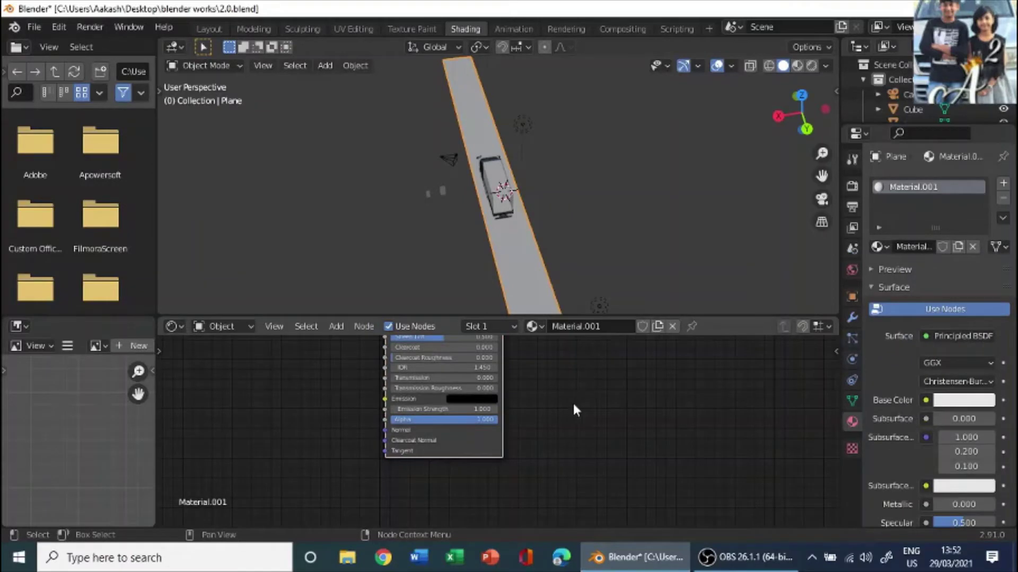
Step: Load all Three_lane_road_wet_02_2K images from Desktop\blender files\textures\road into the material with Principled Texture Setup
{"action": "key", "text": "ctrl+shift+t"}
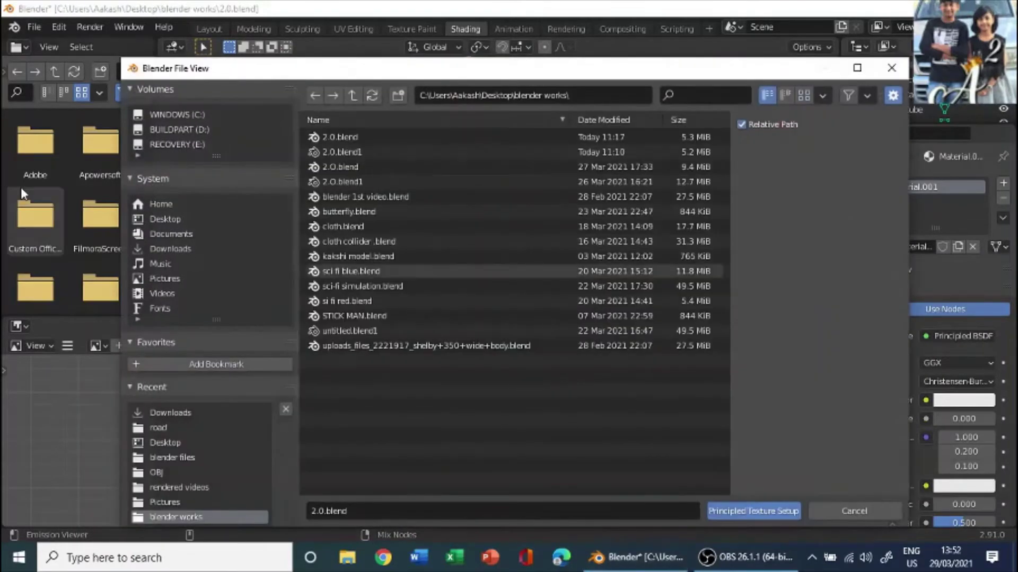
{"action": "left_click", "coordinate": [162, 221]}
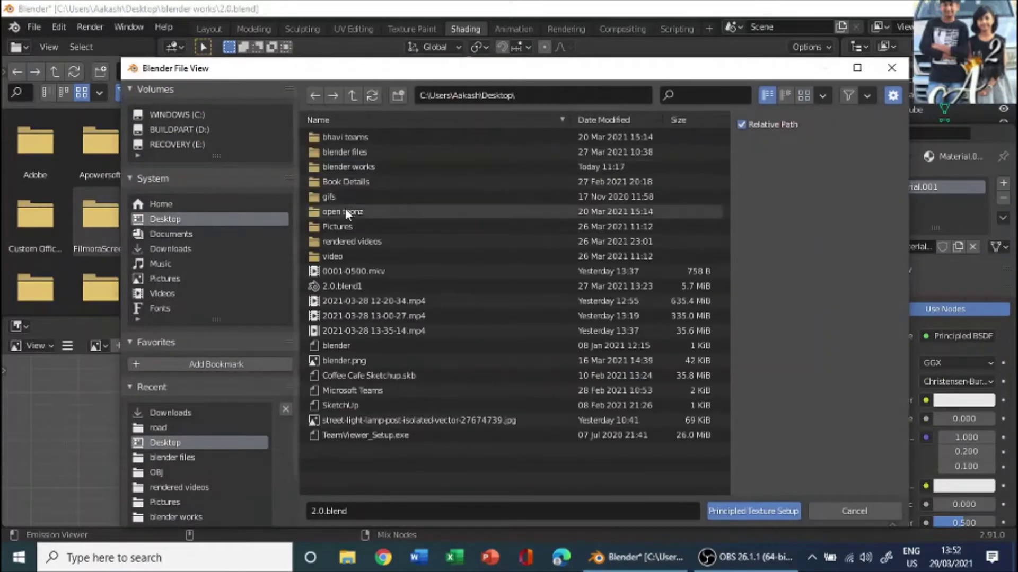
{"action": "double_click", "coordinate": [368, 154]}
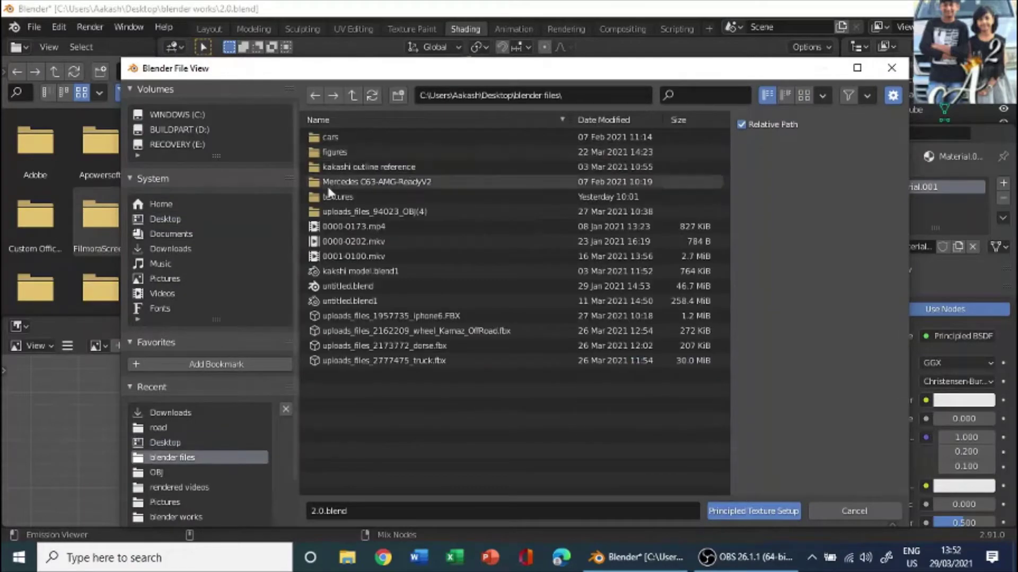
{"action": "double_click", "coordinate": [365, 196]}
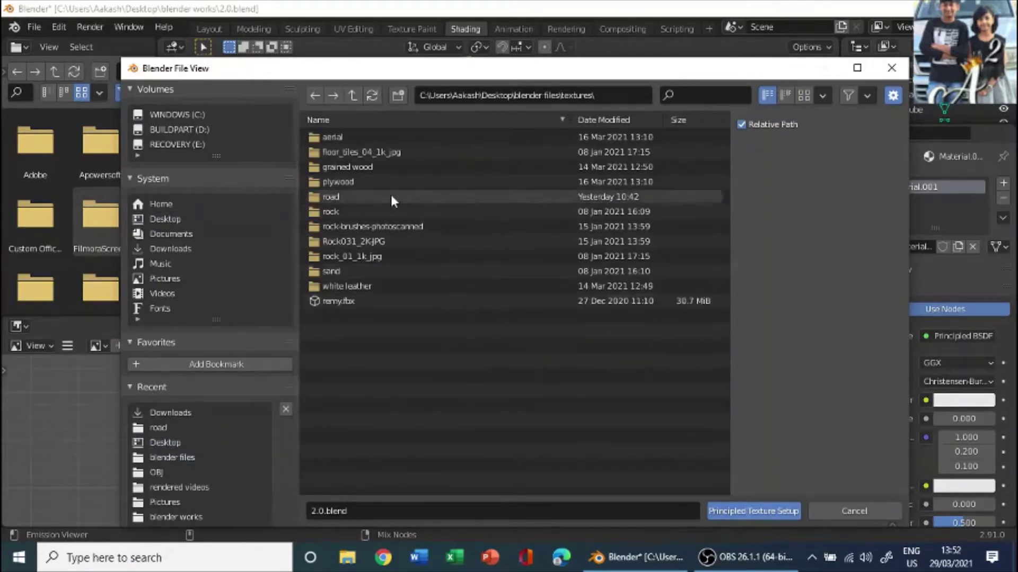
{"action": "double_click", "coordinate": [390, 194]}
{"action": "left_click_drag", "start_coordinate": [495, 335], "coordinate": [332, 100]}
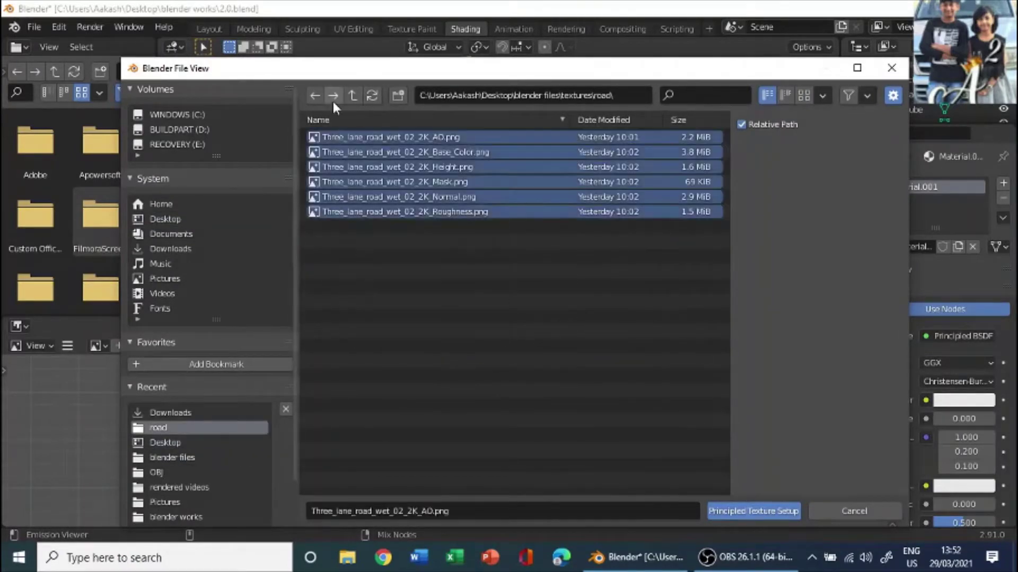
{"action": "left_click", "coordinate": [771, 512]}
Step: Switch the 3D viewport to Material Preview shading to display the road texture on the plane
{"action": "mouse_move", "coordinate": [393, 280]}
{"action": "middle_mouse_down"}
{"action": "mouse_move", "coordinate": [518, 210]}
{"action": "mouse_move", "coordinate": [763, 171]}
{"action": "middle_mouse_up"}
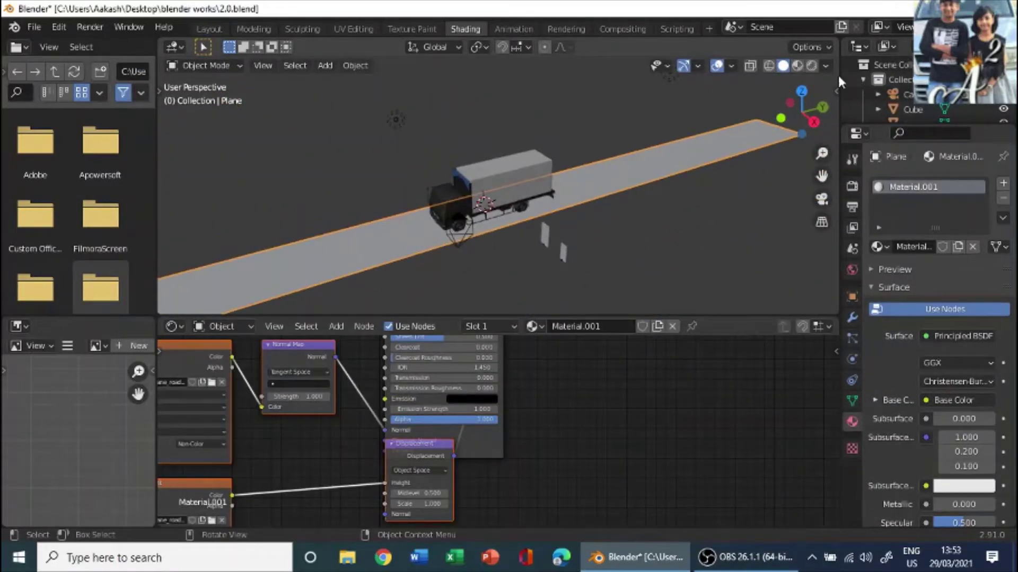
{"action": "key", "text": "z"}
{"action": "left_click", "coordinate": [749, 82]}
{"action": "scroll", "coordinate": [555, 134], "scroll_direction": "up", "scroll_amount": 4}
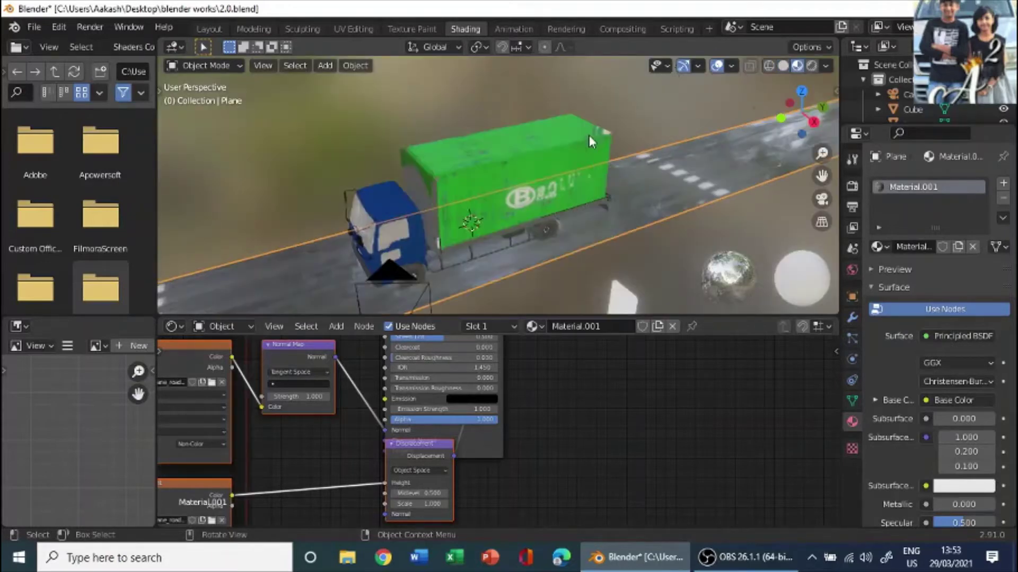
{"action": "middle_click_drag", "start_coordinate": [589, 135], "coordinate": [743, 93]}
{"action": "scroll", "coordinate": [743, 95], "scroll_direction": "up", "scroll_amount": 6}
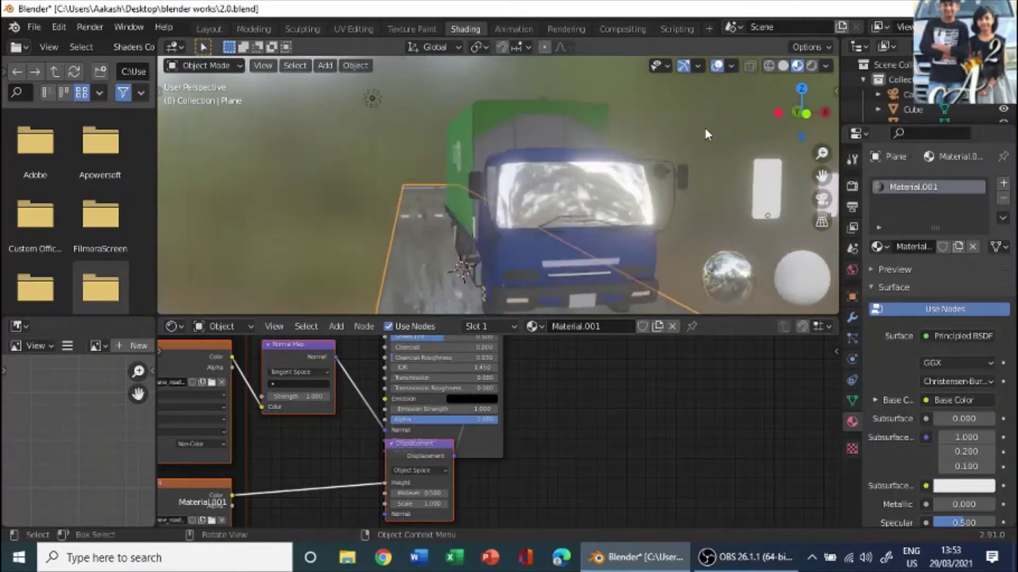
Step: Examine the truck and the textured road from several sides in Material Preview
{"action": "middle_click_drag", "start_coordinate": [700, 130], "coordinate": [657, 136]}
{"action": "left_click", "coordinate": [477, 215]}
{"action": "scroll", "coordinate": [479, 220], "scroll_direction": "down", "scroll_amount": 4}
{"action": "middle_click_drag", "start_coordinate": [479, 220], "coordinate": [554, 135]}
{"action": "scroll", "coordinate": [425, 224], "scroll_direction": "down", "scroll_amount": 4}
{"action": "scroll", "coordinate": [495, 150], "scroll_direction": "up", "scroll_amount": 5}
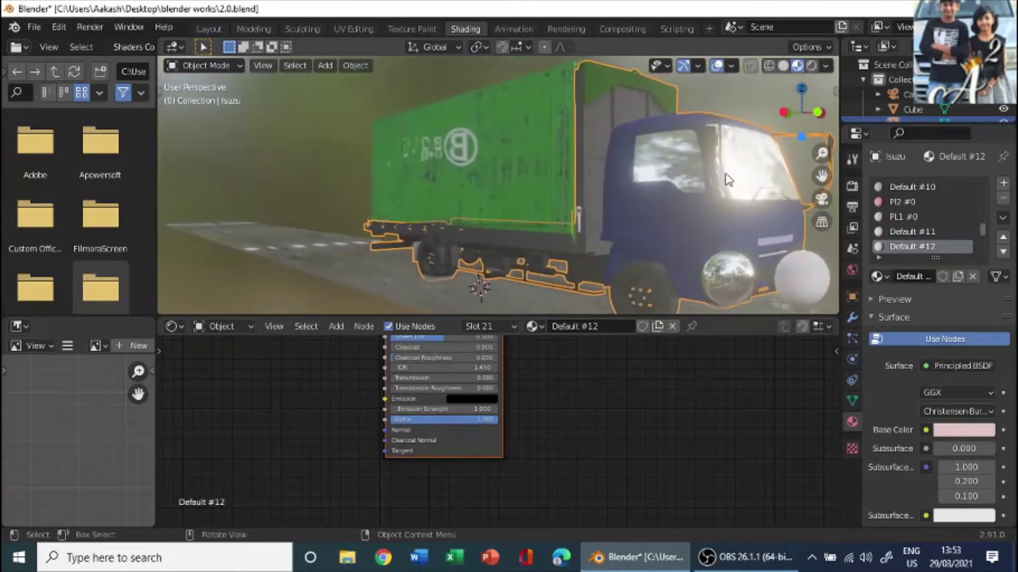
{"action": "middle_click_drag", "start_coordinate": [721, 171], "coordinate": [470, 161]}
{"action": "scroll", "coordinate": [469, 161], "scroll_direction": "down", "scroll_amount": 3}
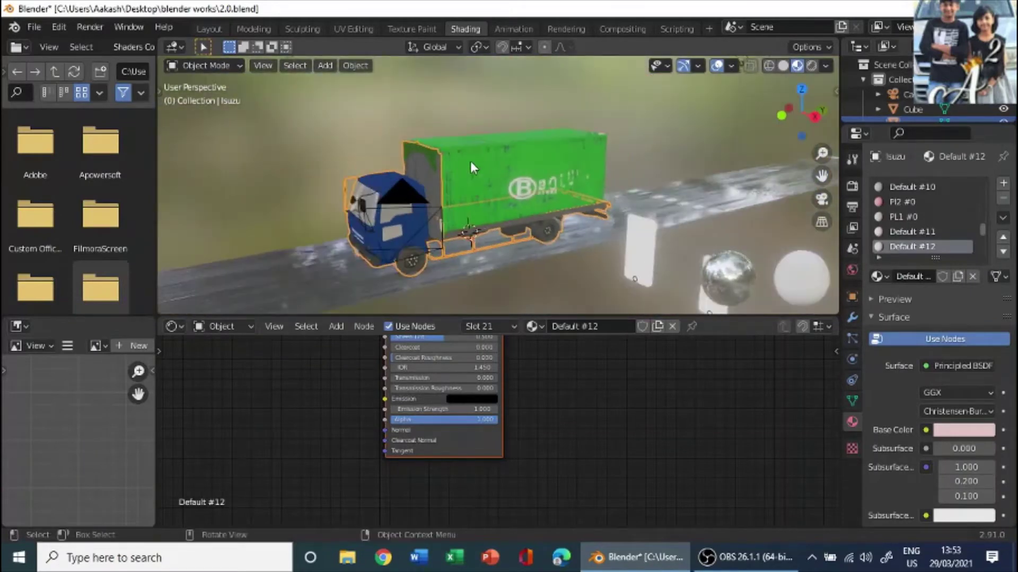
Step: Switch to the Layout workspace and bring the whole road and its three lights into view
{"action": "left_click", "coordinate": [209, 29]}
{"action": "left_click", "coordinate": [334, 253]}
{"action": "middle_click_drag", "start_coordinate": [333, 252], "coordinate": [383, 235]}
{"action": "scroll", "coordinate": [409, 276], "scroll_direction": "up", "scroll_amount": 3}
{"action": "scroll", "coordinate": [472, 205], "scroll_direction": "down", "scroll_amount": 2}
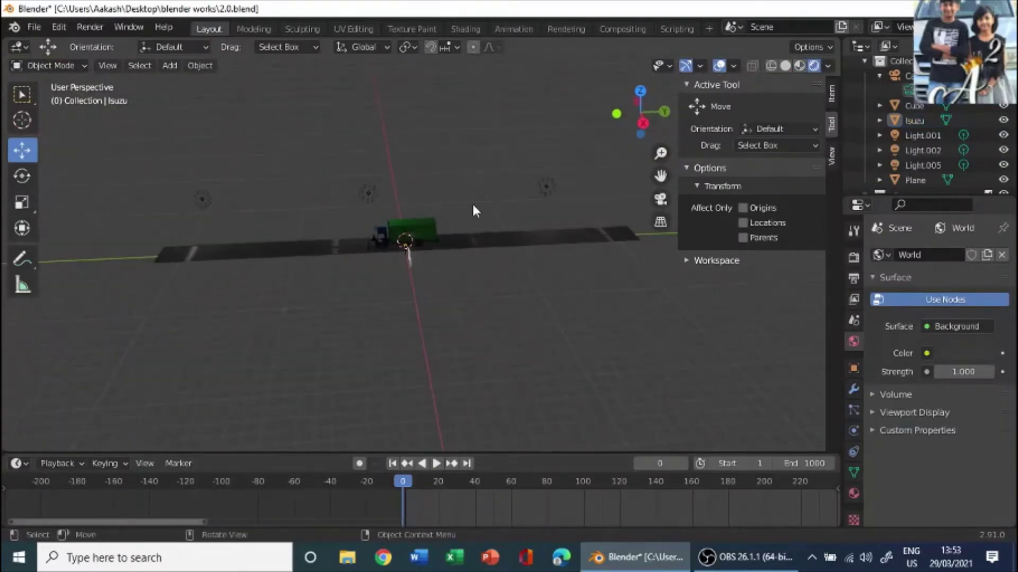
Step: Duplicate the three lights above the road and move the copies to the opposite side of the road
{"action": "left_click_drag", "start_coordinate": [595, 172], "coordinate": [63, 188]}
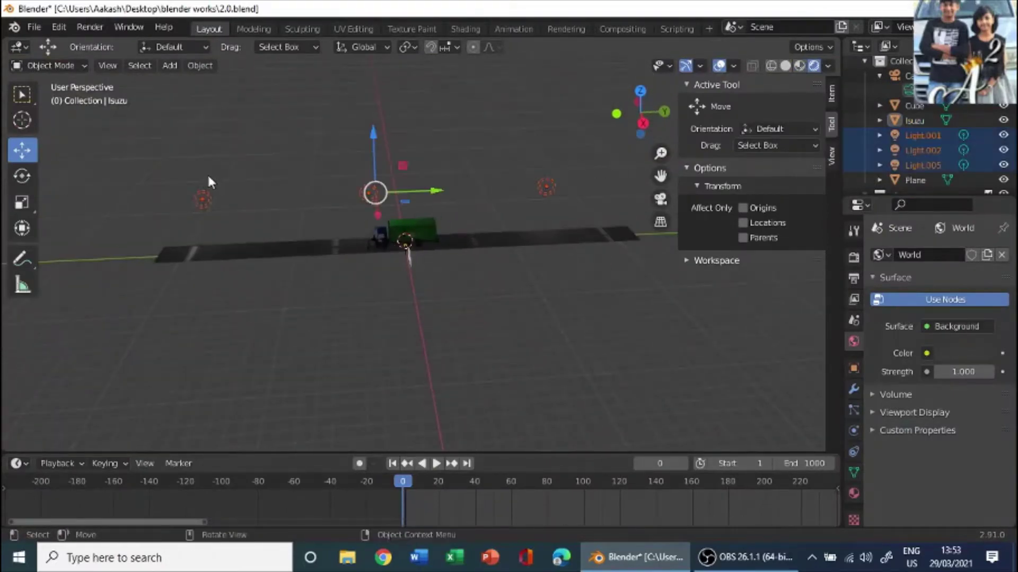
{"action": "middle_click_drag", "start_coordinate": [244, 186], "coordinate": [213, 182]}
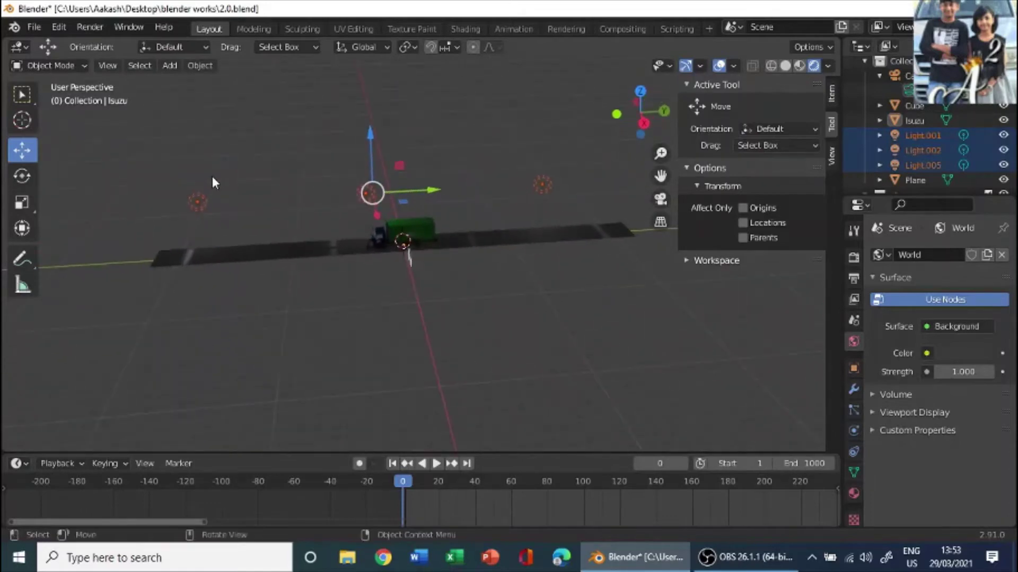
{"action": "key", "text": "shift+d"}
{"action": "right_click", "coordinate": [212, 183]}
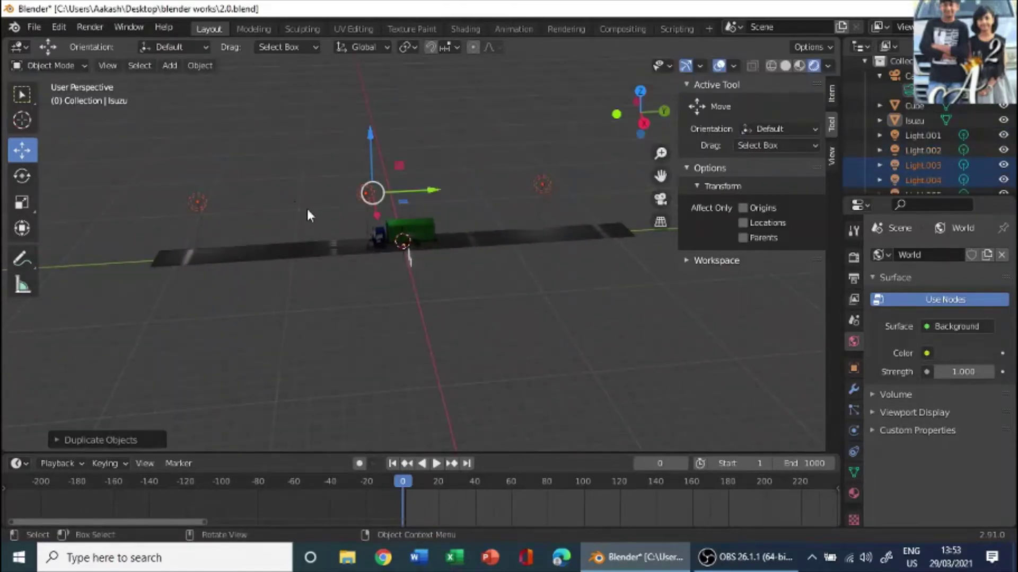
{"action": "middle_click_drag", "start_coordinate": [307, 212], "coordinate": [449, 268]}
{"action": "left_click_drag", "start_coordinate": [364, 241], "coordinate": [488, 309]}
{"action": "middle_click_drag", "start_coordinate": [489, 312], "coordinate": [191, 250]}
{"action": "left_click", "coordinate": [622, 292]}
{"action": "scroll", "coordinate": [490, 258], "scroll_direction": "up", "scroll_amount": 4}
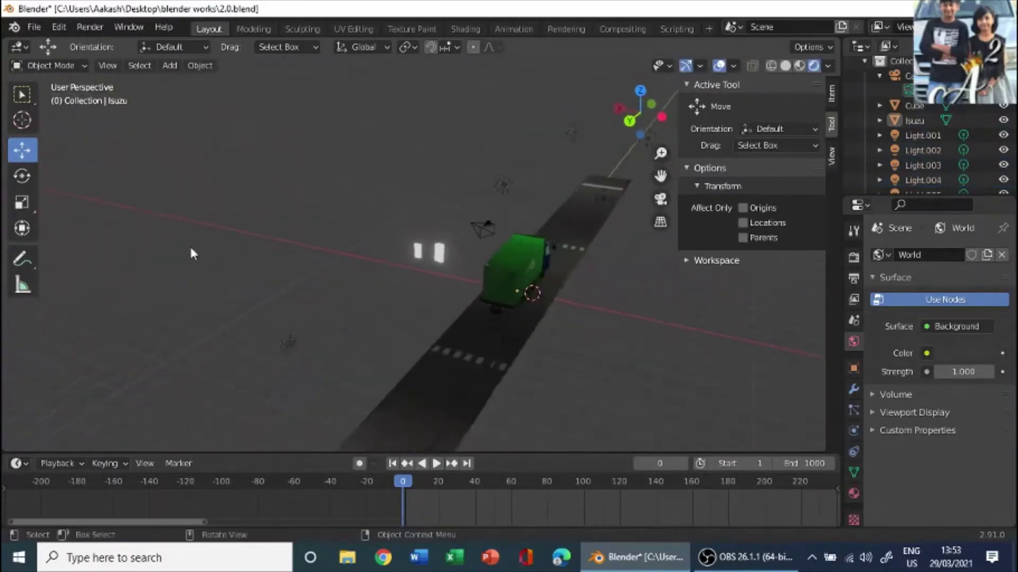
Step: Duplicate the road plane and place the copy alongside it toward the phones, about 3.17 m along the X axis
{"action": "left_click", "coordinate": [416, 364]}
{"action": "middle_click_drag", "start_coordinate": [416, 363], "coordinate": [455, 383]}
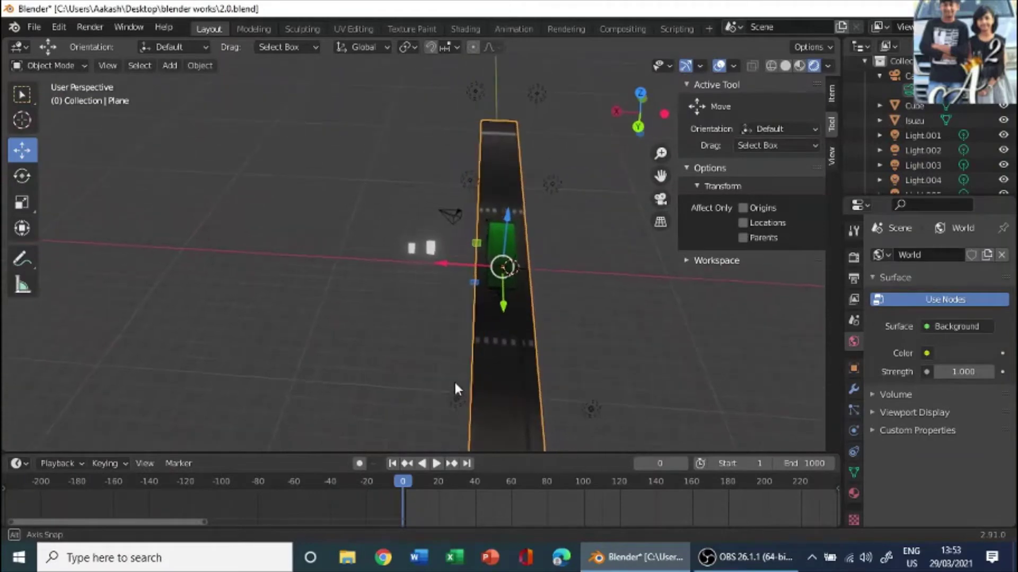
{"action": "key", "text": "shift+d"}
{"action": "right_click", "coordinate": [454, 380]}
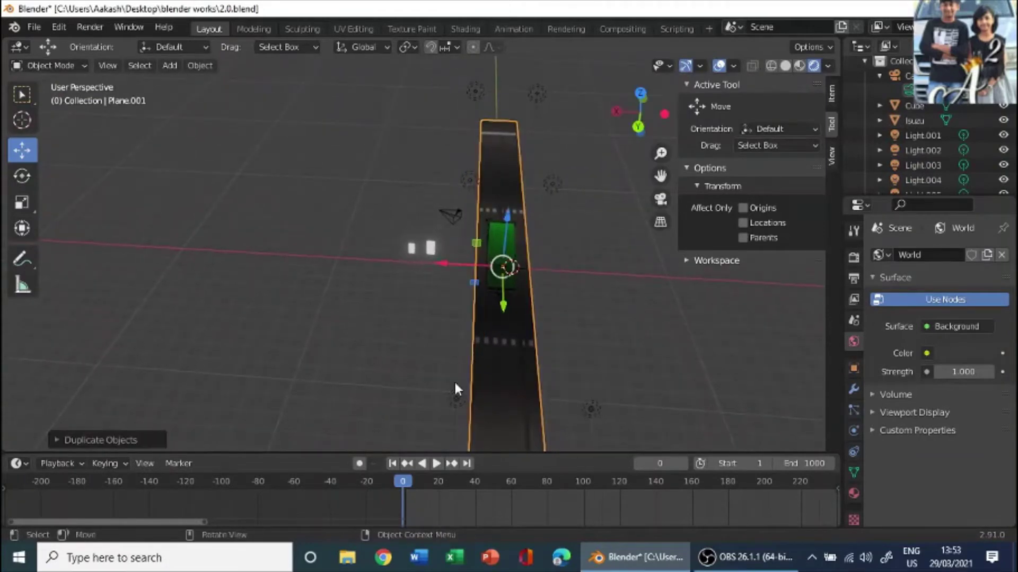
{"action": "key", "text": "g"}
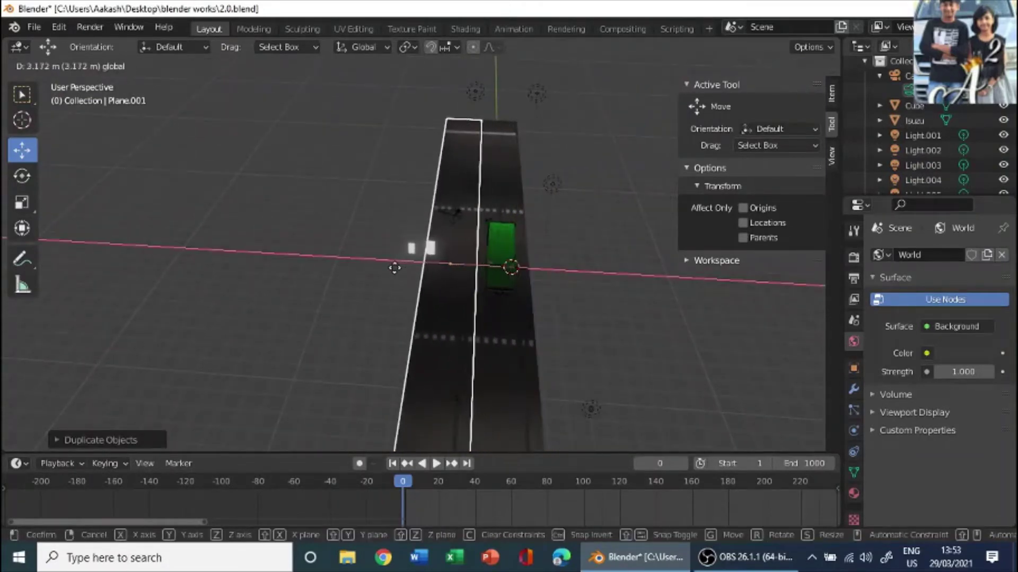
{"action": "left_click", "coordinate": [394, 268]}
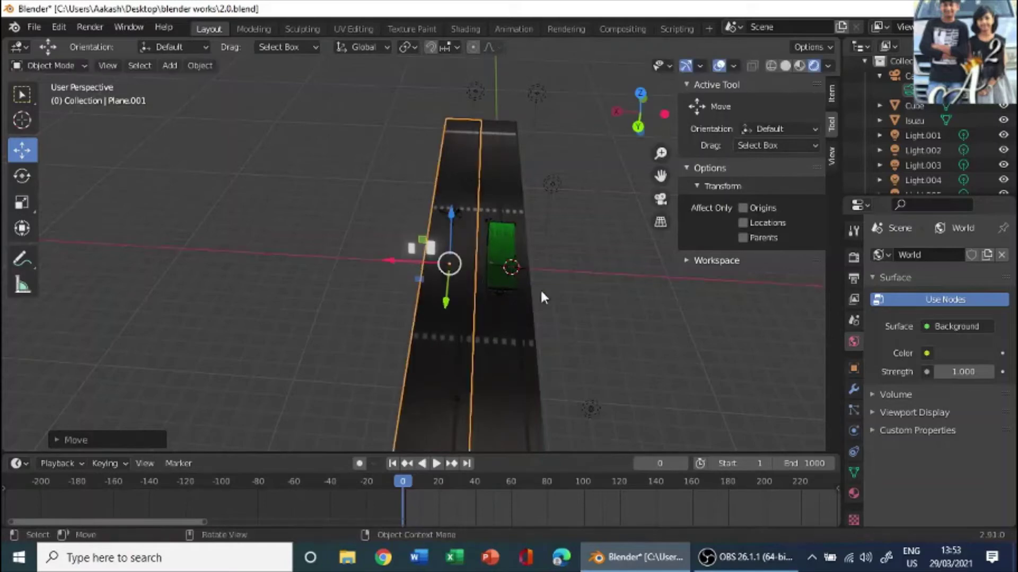
Step: Duplicate the original road plane again and shift the copy along X to widen the road on the side away from the phones
{"action": "left_click", "coordinate": [539, 288]}
{"action": "left_click", "coordinate": [493, 326]}
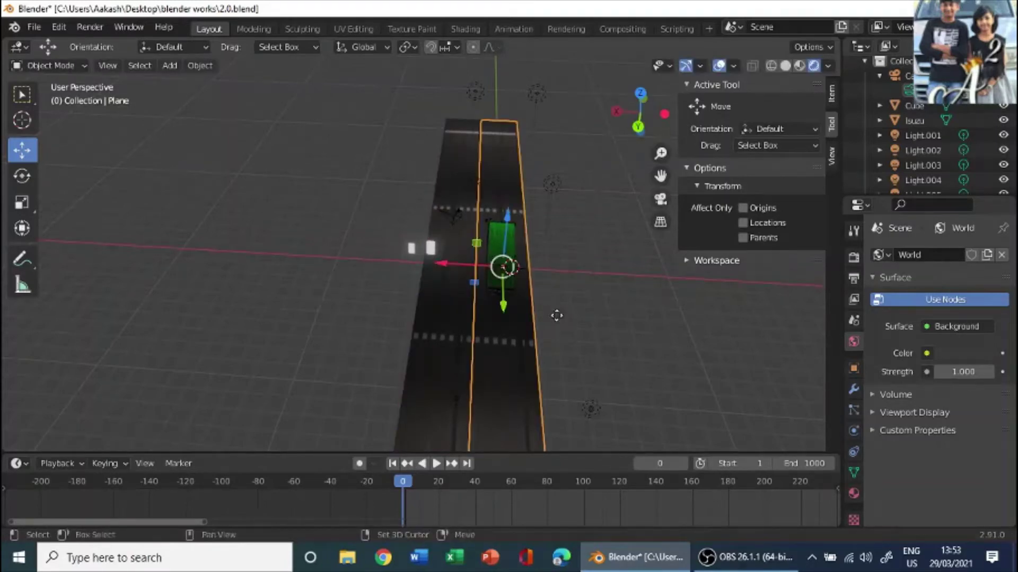
{"action": "key", "text": "shift+d"}
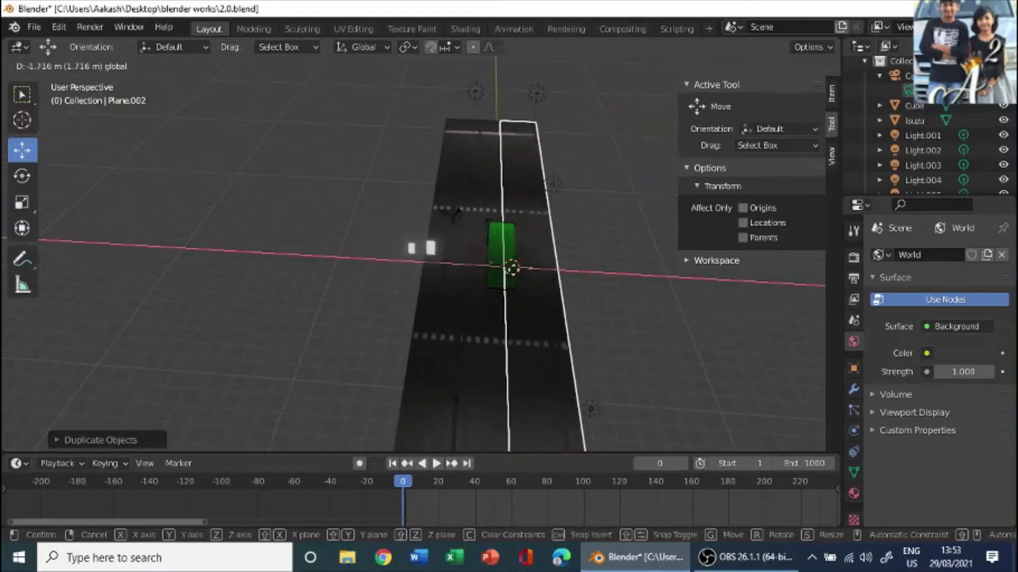
{"action": "left_click", "coordinate": [466, 139]}
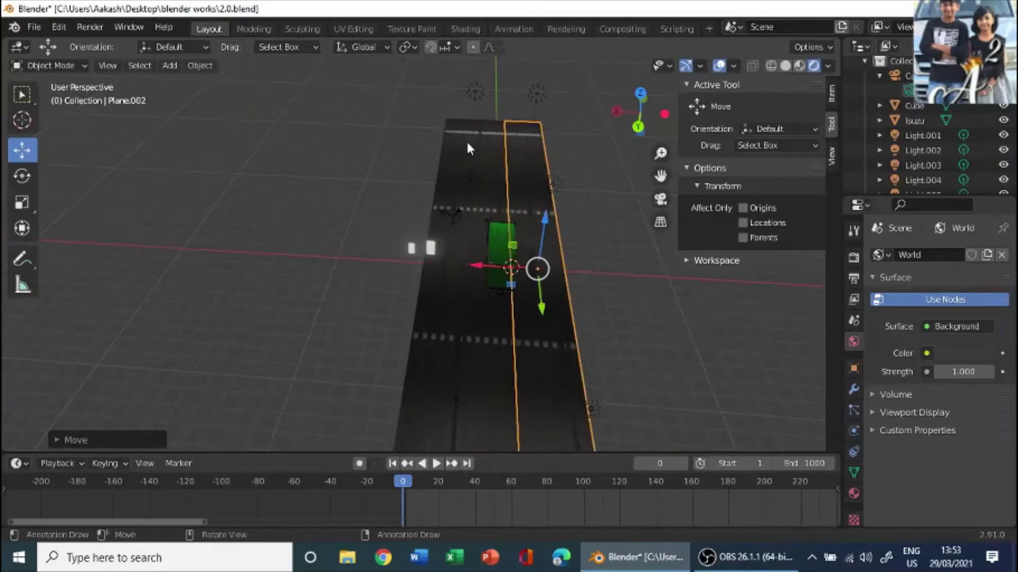
Step: Select the three lights on the phones' side of the road and move them outward beyond the widened road's edge
{"action": "left_click", "coordinate": [470, 99]}
{"action": "middle_click_drag", "start_coordinate": [470, 204], "coordinate": [605, 176]}
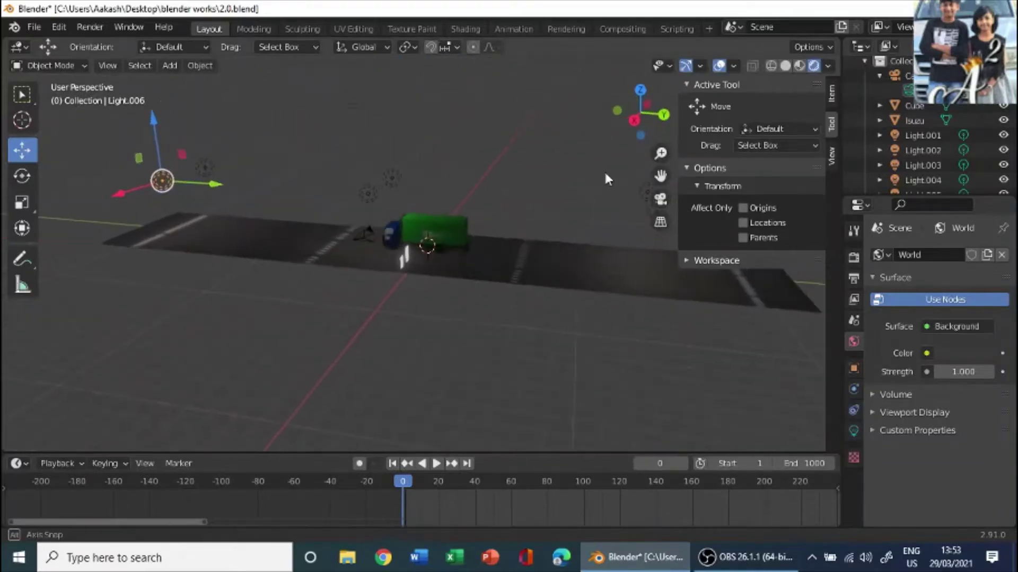
{"action": "left_click", "coordinate": [367, 193], "text": "shift"}
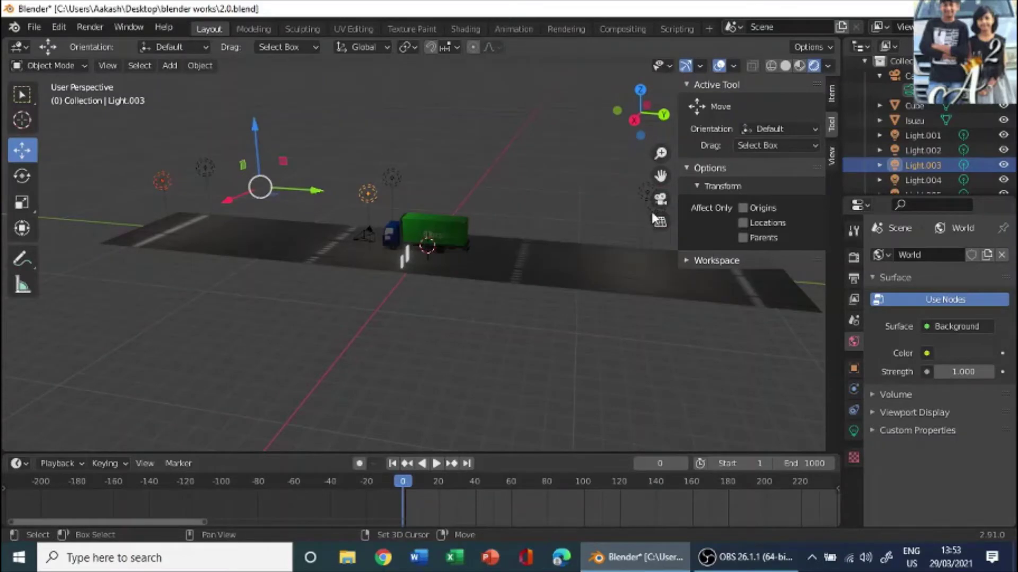
{"action": "left_click", "coordinate": [636, 212], "text": "shift"}
{"action": "middle_click_drag", "start_coordinate": [610, 221], "coordinate": [426, 198]}
{"action": "left_click_drag", "start_coordinate": [415, 200], "coordinate": [380, 206]}
{"action": "left_click", "coordinate": [380, 205]}
Step: Set the world background color to black
{"action": "middle_click_drag", "start_coordinate": [264, 358], "coordinate": [790, 324]}
{"action": "scroll", "coordinate": [551, 336], "scroll_direction": "up", "scroll_amount": 4}
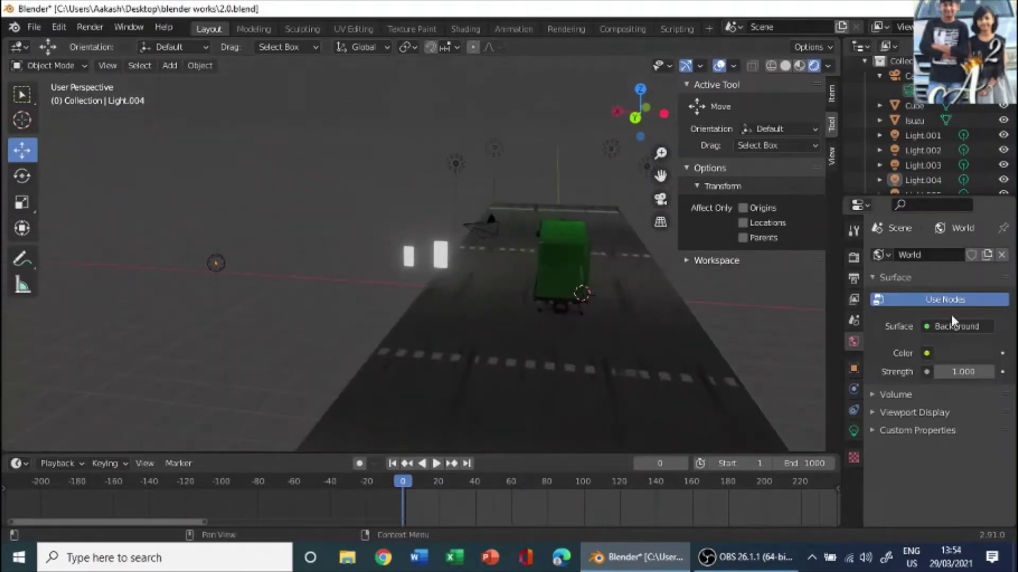
{"action": "left_click", "coordinate": [978, 351]}
{"action": "left_click_drag", "start_coordinate": [984, 224], "coordinate": [985, 248]}
Step: Examine the glowing phones, truck and road against the black background from several angles
{"action": "middle_click_drag", "start_coordinate": [609, 286], "coordinate": [462, 318]}
{"action": "scroll", "coordinate": [422, 252], "scroll_direction": "up", "scroll_amount": 1}
{"action": "scroll", "coordinate": [421, 258], "scroll_direction": "up", "scroll_amount": 2}
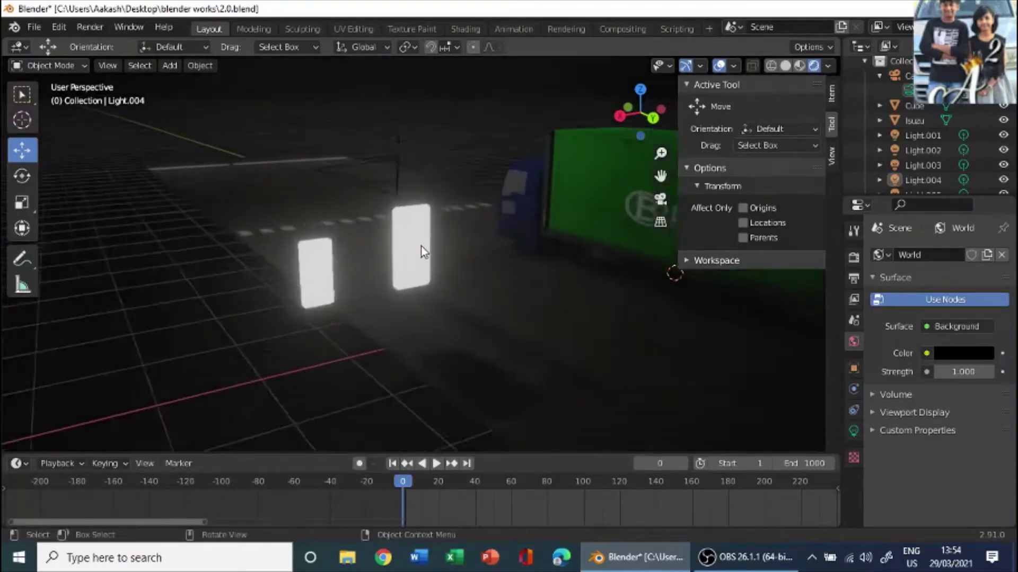
{"action": "middle_click_drag", "start_coordinate": [421, 250], "coordinate": [418, 289]}
{"action": "scroll", "coordinate": [583, 254], "scroll_direction": "down", "scroll_amount": 2}
{"action": "scroll", "coordinate": [562, 286], "scroll_direction": "up", "scroll_amount": 2}
{"action": "scroll", "coordinate": [460, 227], "scroll_direction": "up", "scroll_amount": 3}
{"action": "middle_click_drag", "start_coordinate": [461, 233], "coordinate": [613, 230]}
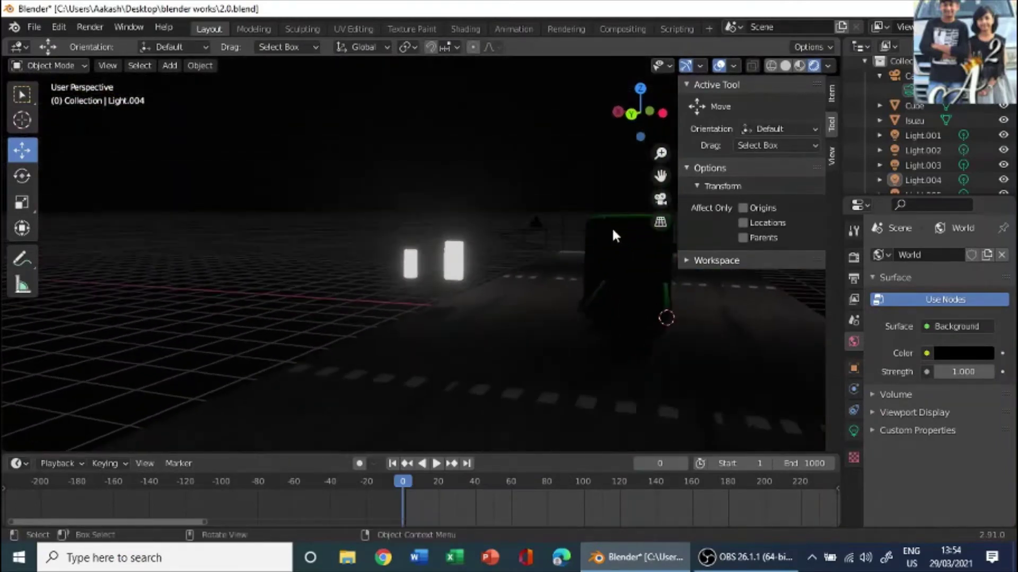
Step: Move the phone nearer the road along the X axis to the truck's green container
{"action": "left_click", "coordinate": [452, 262]}
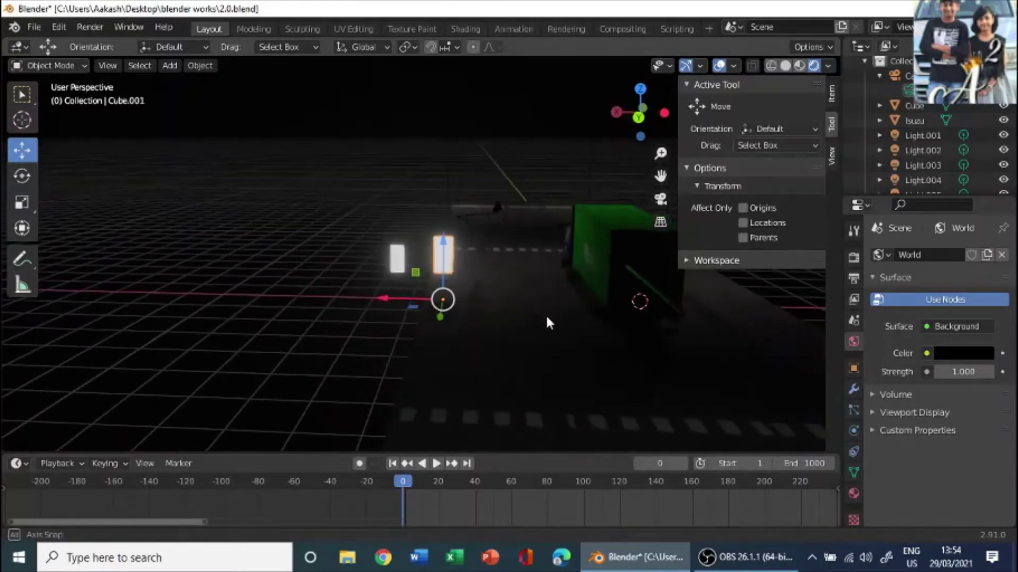
{"action": "left_click_drag", "start_coordinate": [404, 297], "coordinate": [622, 329]}
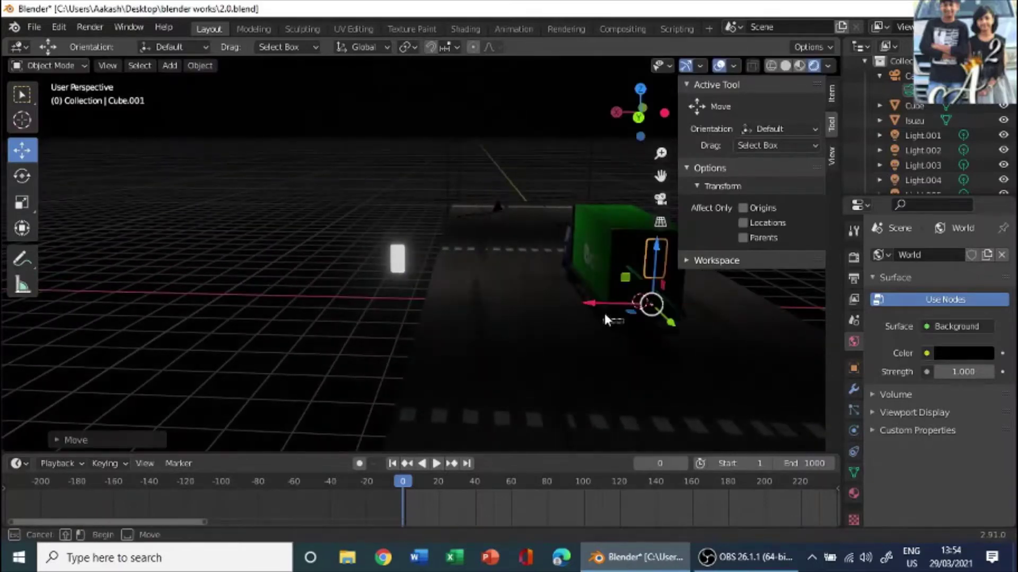
{"action": "left_click", "coordinate": [604, 313]}
{"action": "middle_click_drag", "start_coordinate": [734, 270], "coordinate": [680, 328]}
{"action": "left_click", "coordinate": [681, 324]}
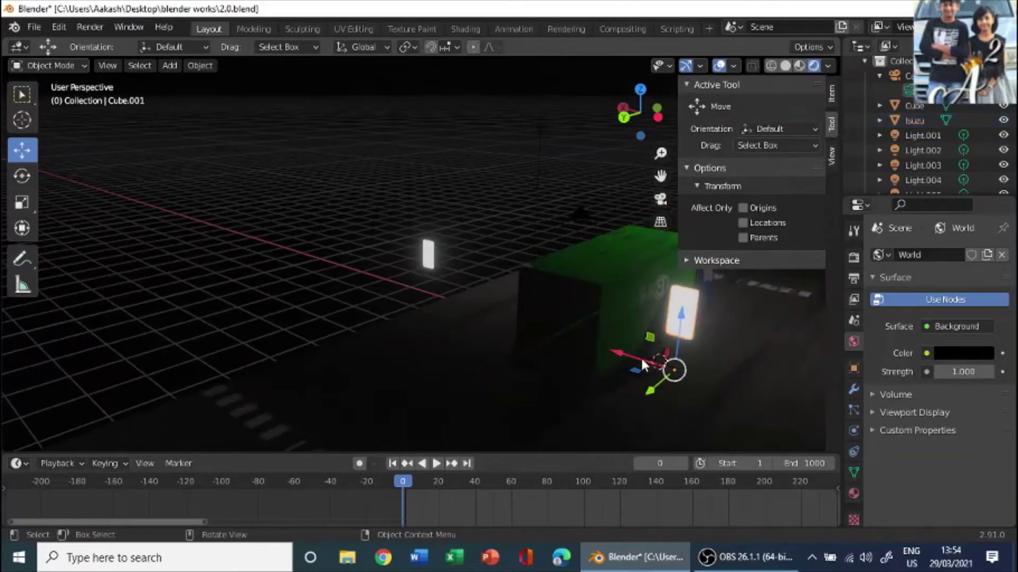
{"action": "left_click_drag", "start_coordinate": [640, 356], "coordinate": [594, 337]}
Step: Try to shift the truck's green container along the X axis and undo the move
{"action": "left_click", "coordinate": [594, 299]}
{"action": "mouse_move", "coordinate": [595, 299]}
{"action": "middle_mouse_down"}
{"action": "mouse_move", "coordinate": [658, 341]}
{"action": "mouse_move", "coordinate": [654, 273]}
{"action": "mouse_move", "coordinate": [659, 286]}
{"action": "mouse_move", "coordinate": [596, 281]}
{"action": "middle_mouse_up"}
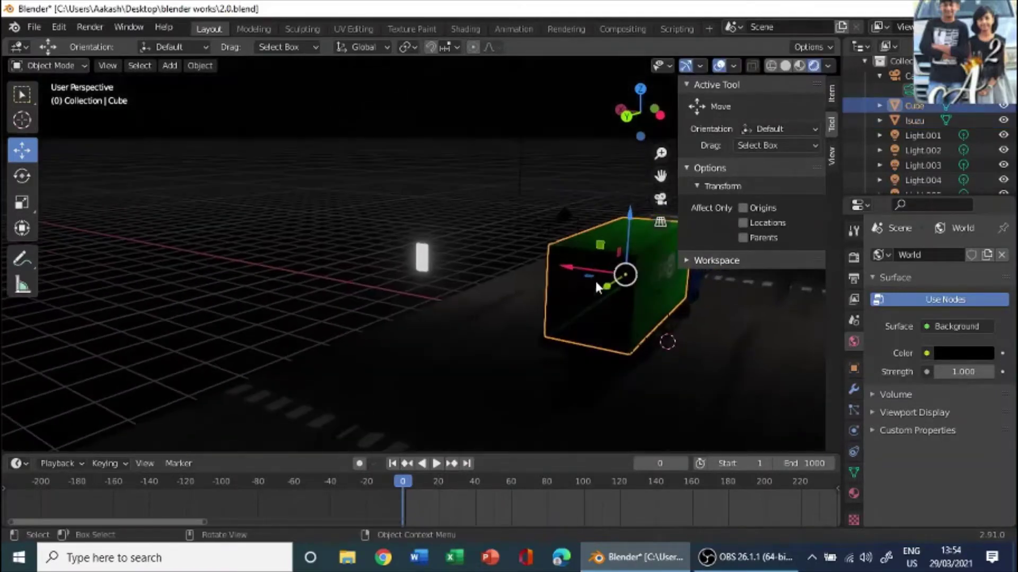
{"action": "left_click_drag", "start_coordinate": [589, 266], "coordinate": [562, 317]}
{"action": "middle_click_drag", "start_coordinate": [562, 317], "coordinate": [709, 318]}
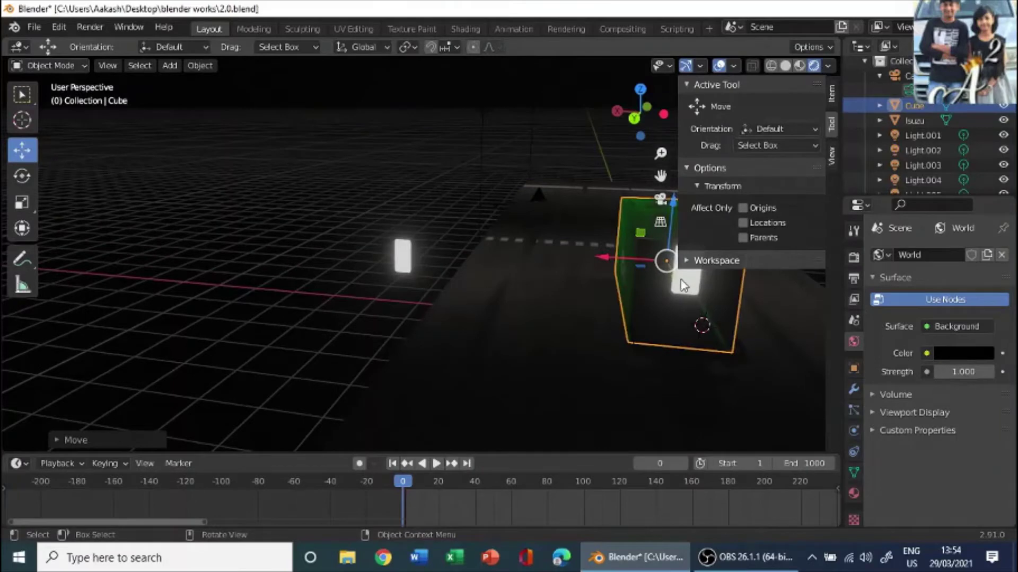
{"action": "key", "text": "ctrl+z"}
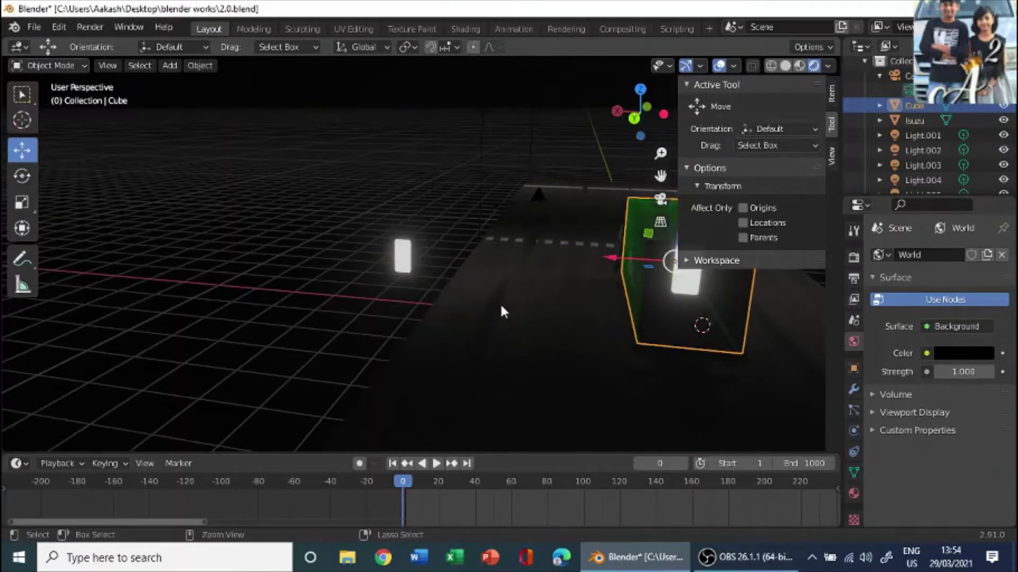
Step: Clear the selection and hide the phones collection in the viewport
{"action": "left_click", "coordinate": [370, 236]}
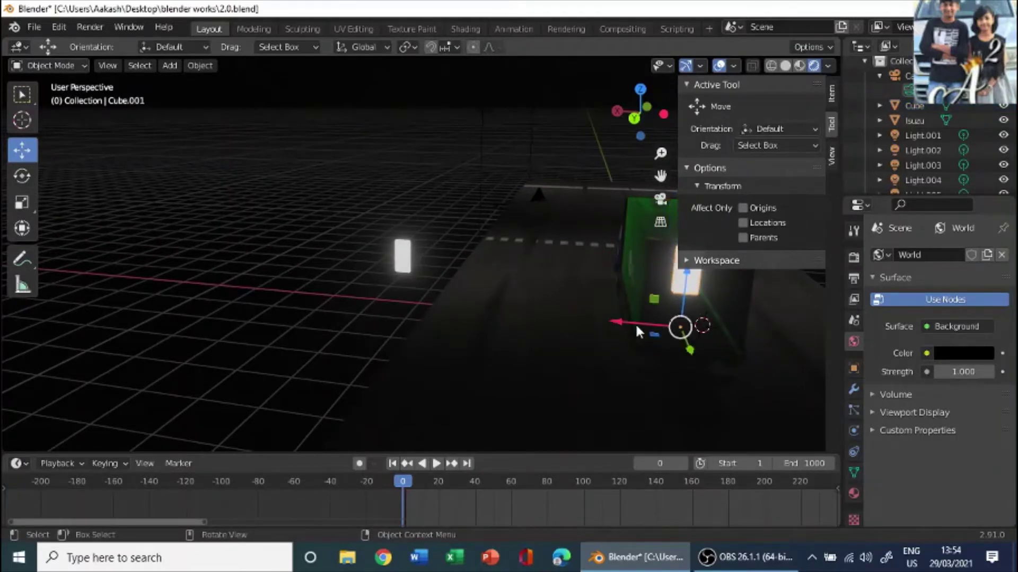
{"action": "left_click", "coordinate": [632, 327]}
{"action": "left_click", "coordinate": [629, 330]}
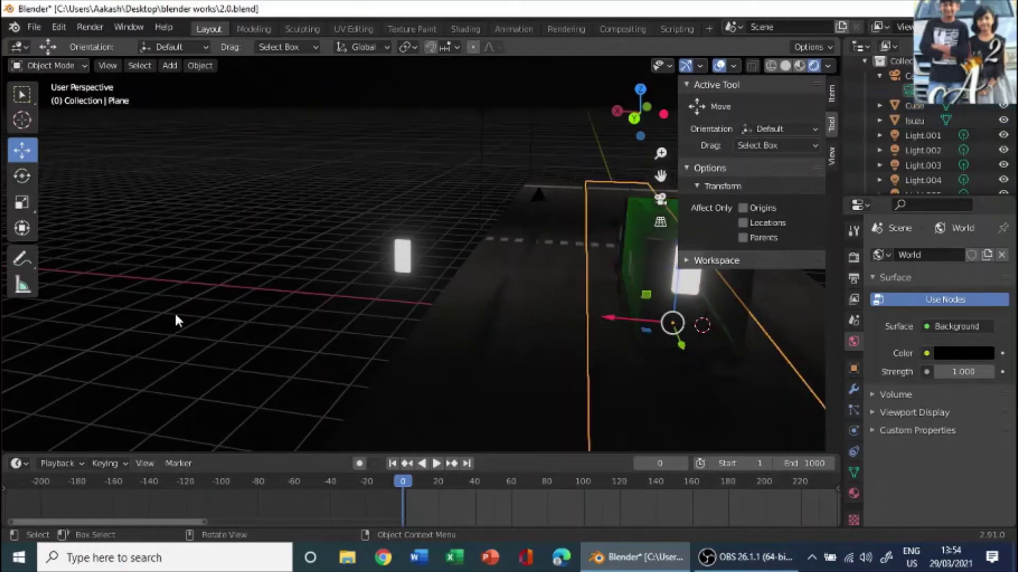
{"action": "left_click", "coordinate": [199, 320]}
{"action": "scroll", "coordinate": [959, 123], "scroll_direction": "down", "scroll_amount": 5}
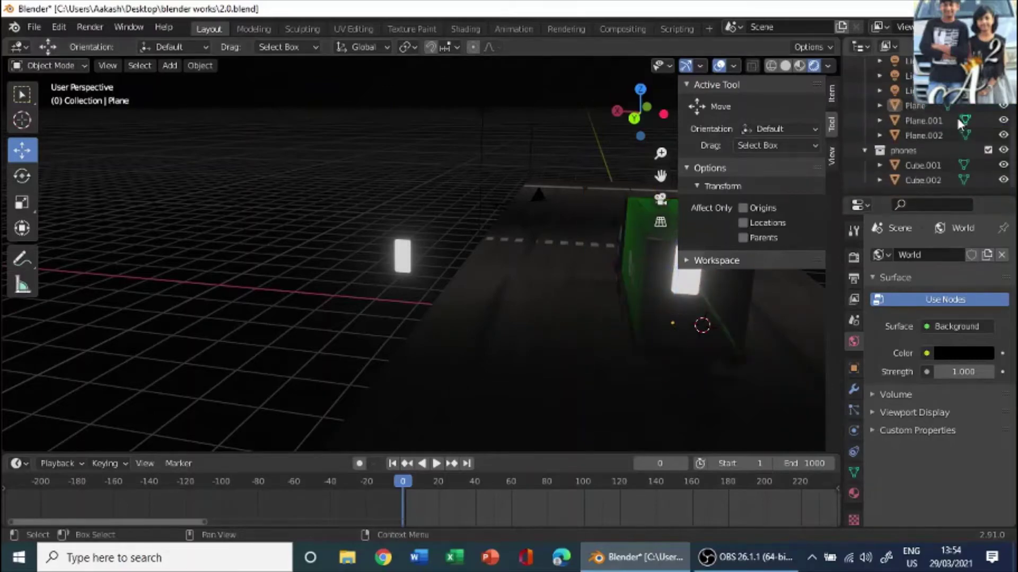
{"action": "left_click", "coordinate": [1003, 150]}
{"action": "mouse_move", "coordinate": [593, 334]}
{"action": "middle_mouse_down"}
{"action": "mouse_move", "coordinate": [627, 347]}
{"action": "mouse_move", "coordinate": [661, 318]}
{"action": "mouse_move", "coordinate": [651, 350]}
{"action": "mouse_move", "coordinate": [539, 287]}
{"action": "mouse_move", "coordinate": [462, 212]}
{"action": "mouse_move", "coordinate": [346, 212]}
{"action": "mouse_move", "coordinate": [430, 218]}
{"action": "mouse_move", "coordinate": [479, 191]}
{"action": "mouse_move", "coordinate": [594, 240]}
{"action": "mouse_move", "coordinate": [520, 236]}
{"action": "mouse_move", "coordinate": [553, 227]}
{"action": "mouse_move", "coordinate": [517, 243]}
{"action": "mouse_move", "coordinate": [535, 249]}
{"action": "middle_mouse_up"}
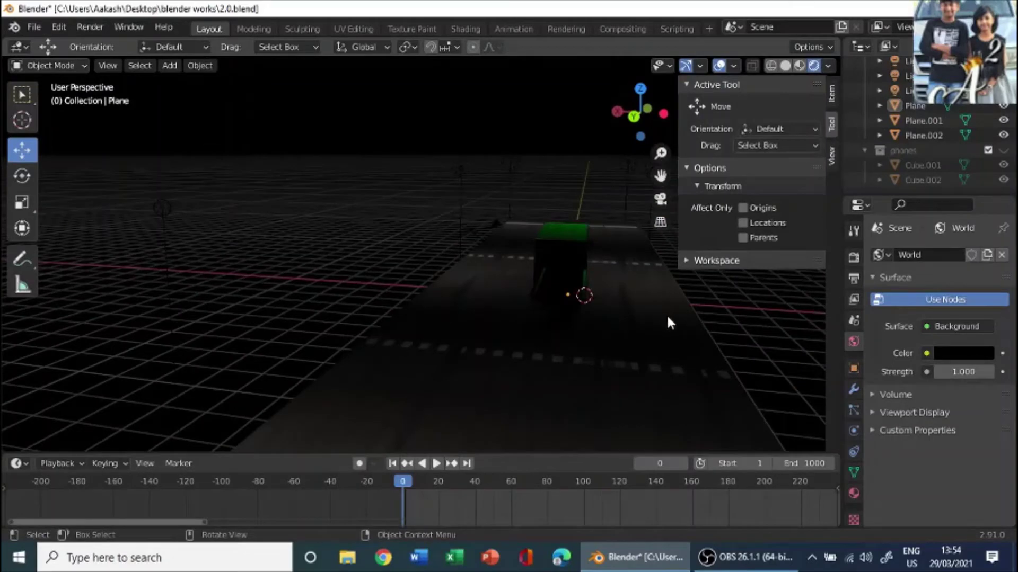
Step: Switch the viewport to Material Preview shading and bring the truck's open rear into close view
{"action": "key", "text": "z"}
{"action": "left_click", "coordinate": [747, 344]}
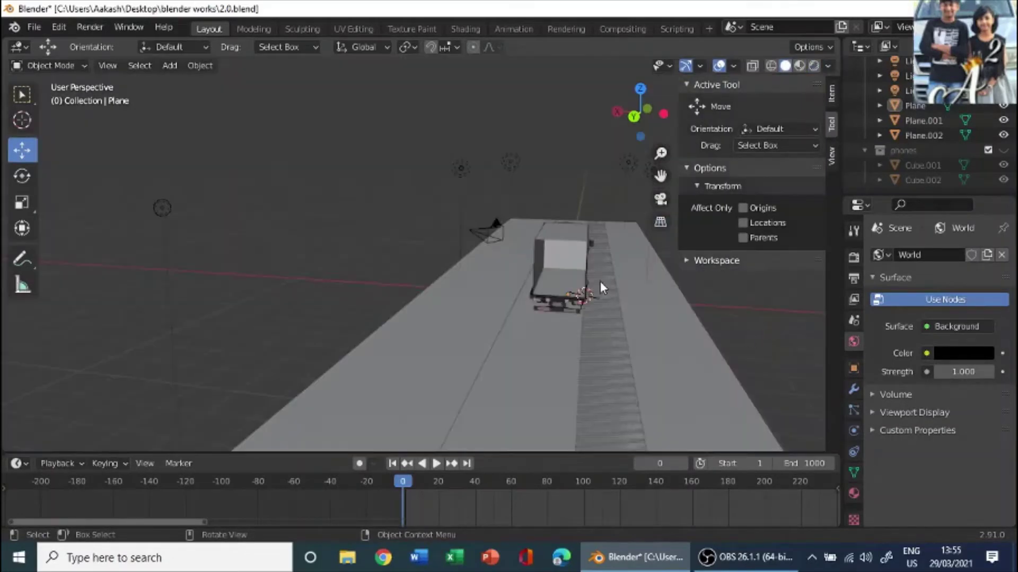
{"action": "key", "text": "z"}
{"action": "left_click", "coordinate": [606, 350]}
{"action": "middle_click_drag", "start_coordinate": [608, 317], "coordinate": [370, 324]}
{"action": "scroll", "coordinate": [521, 334], "scroll_direction": "up", "scroll_amount": 4}
Step: Collapse the Active Tool and Transform sections and hide the viewport sidebar
{"action": "left_click", "coordinate": [693, 88]}
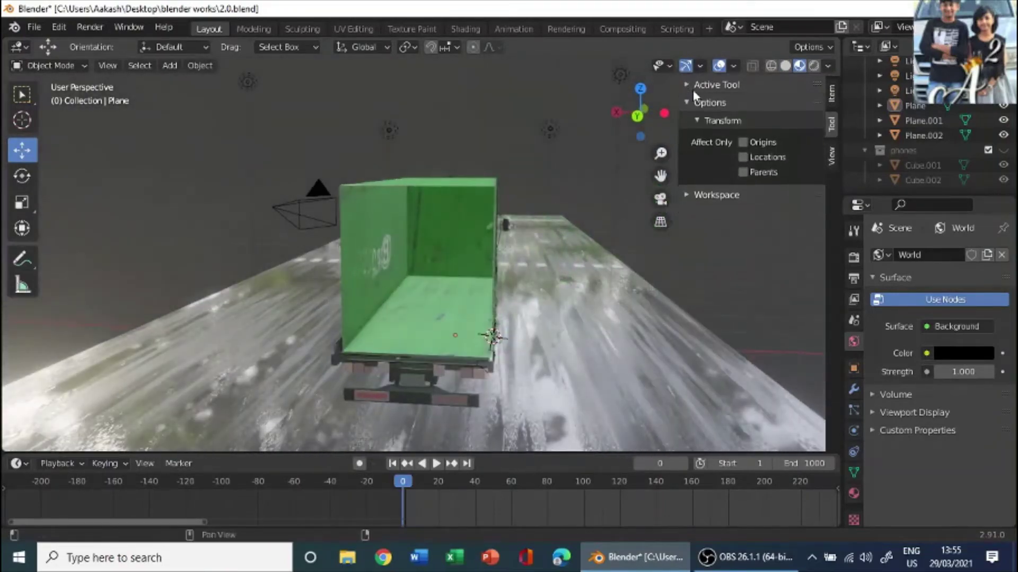
{"action": "left_click", "coordinate": [698, 120]}
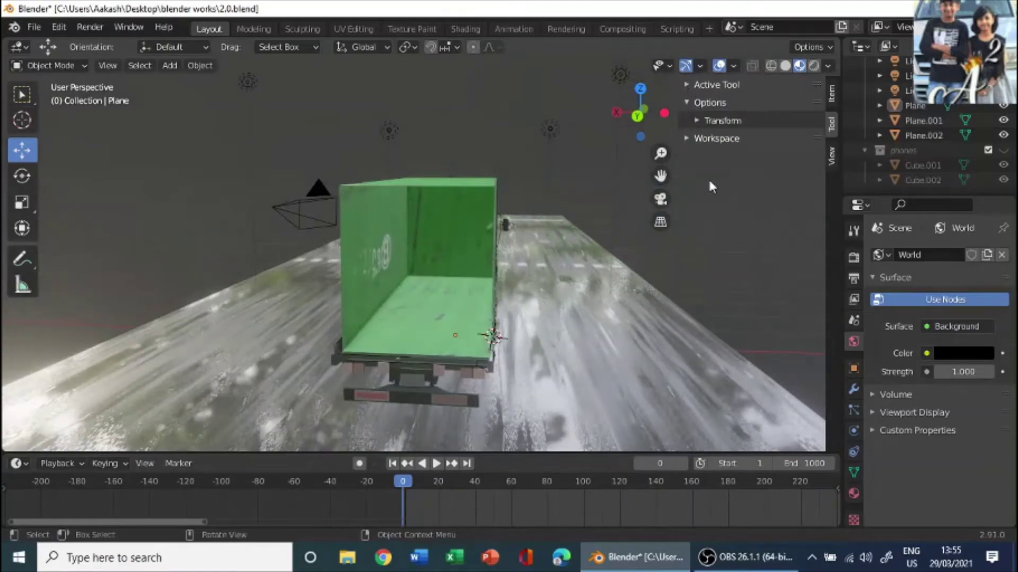
{"action": "key", "text": "n"}
{"action": "scroll", "coordinate": [583, 217], "scroll_direction": "up", "scroll_amount": 2}
{"action": "mouse_move", "coordinate": [583, 216]}
{"action": "middle_mouse_down"}
{"action": "mouse_move", "coordinate": [608, 223]}
{"action": "mouse_move", "coordinate": [471, 259]}
{"action": "mouse_move", "coordinate": [609, 262]}
{"action": "mouse_move", "coordinate": [597, 206]}
{"action": "mouse_move", "coordinate": [549, 214]}
{"action": "mouse_move", "coordinate": [588, 221]}
{"action": "mouse_move", "coordinate": [567, 227]}
{"action": "mouse_move", "coordinate": [579, 221]}
{"action": "middle_mouse_up"}
{"action": "scroll", "coordinate": [599, 219], "scroll_direction": "down", "scroll_amount": 2}
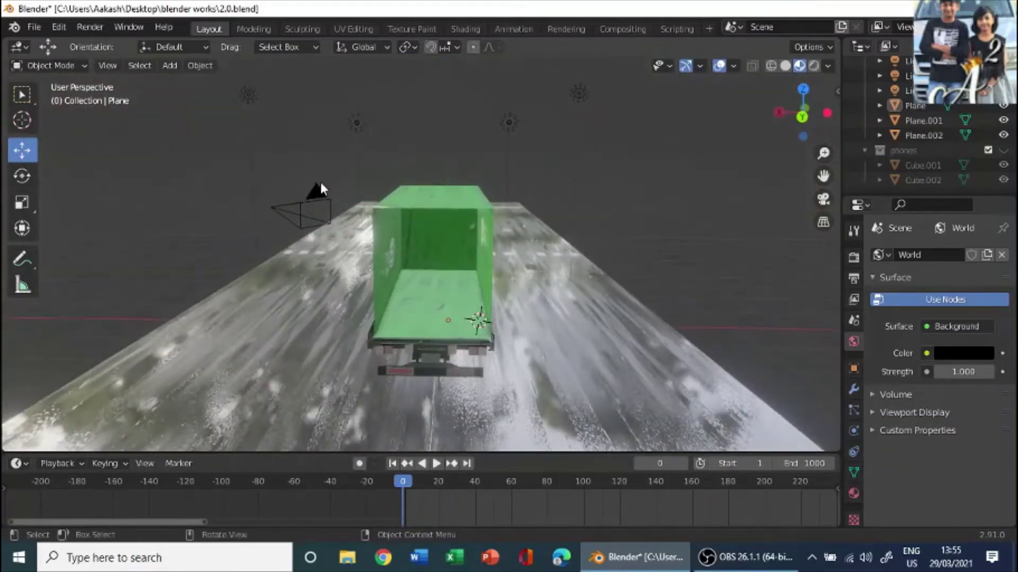
Step: Add a mesh plane at the 3D cursor and rotate it about the global X axis
{"action": "key", "text": "shift+a"}
{"action": "mouse_move", "coordinate": [320, 182]}
{"action": "left_click", "coordinate": [396, 182]}
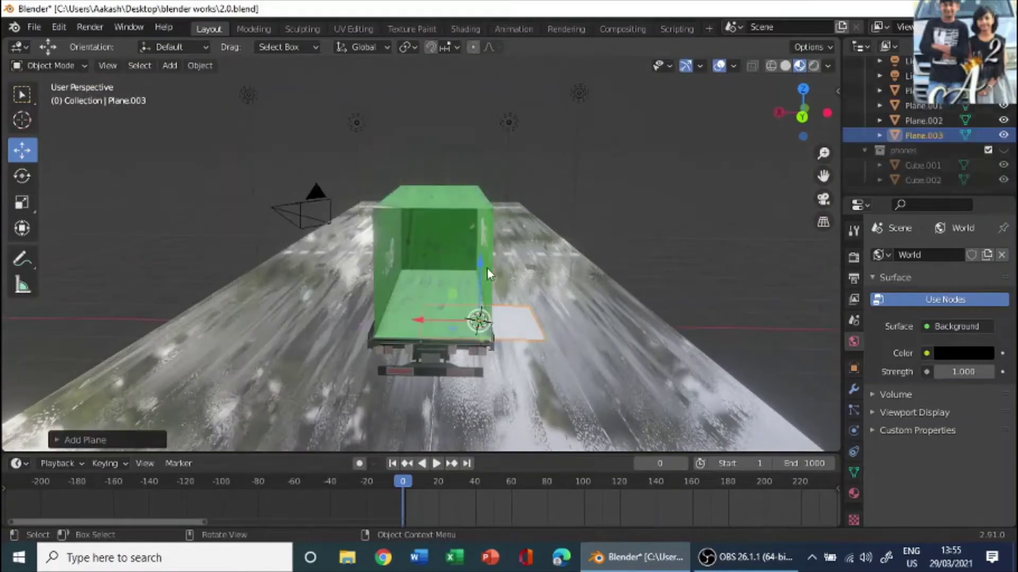
{"action": "middle_click_drag", "start_coordinate": [488, 268], "coordinate": [480, 292]}
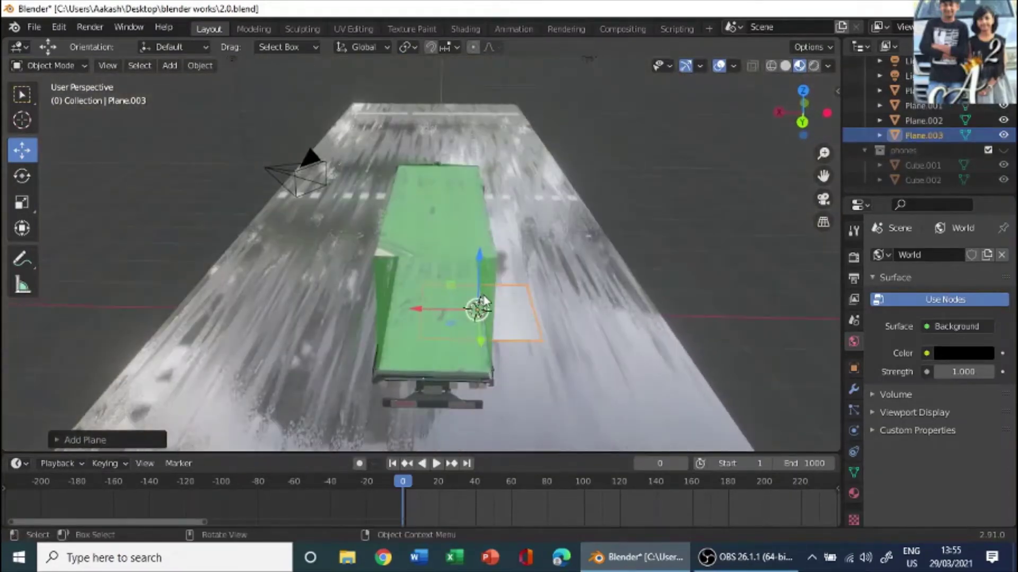
{"action": "key", "text": "r"}
{"action": "key", "text": "x"}
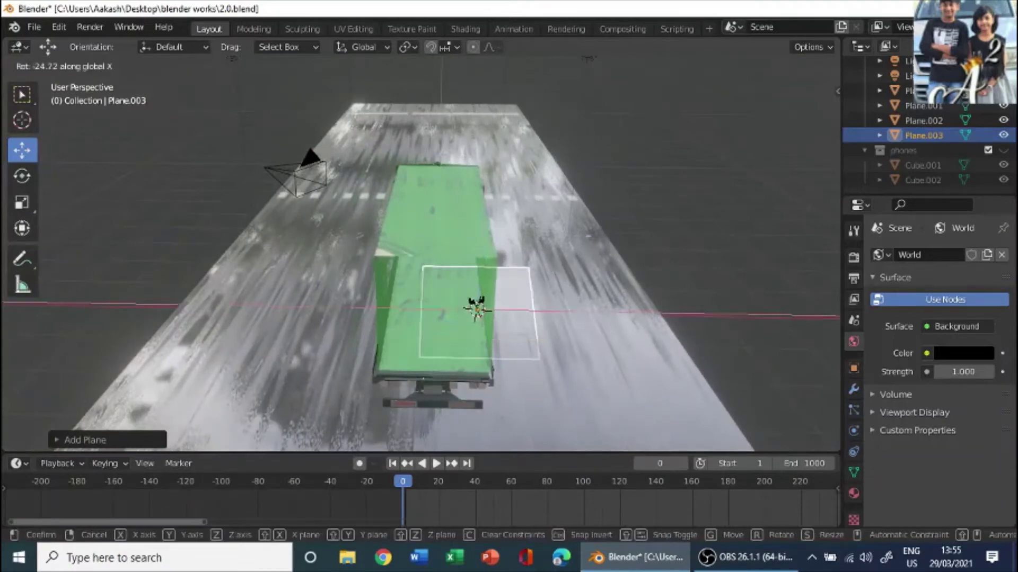
{"action": "left_click", "coordinate": [477, 307]}
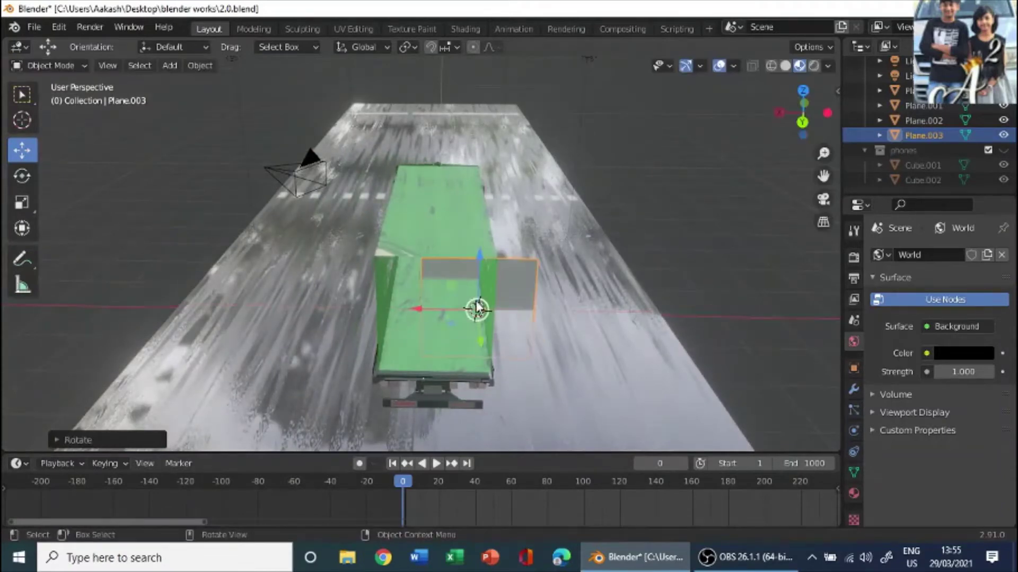
Step: Move the new plane along the truck to behind its open rear, and raise it to cover the container opening
{"action": "middle_click_drag", "start_coordinate": [477, 308], "coordinate": [399, 317]}
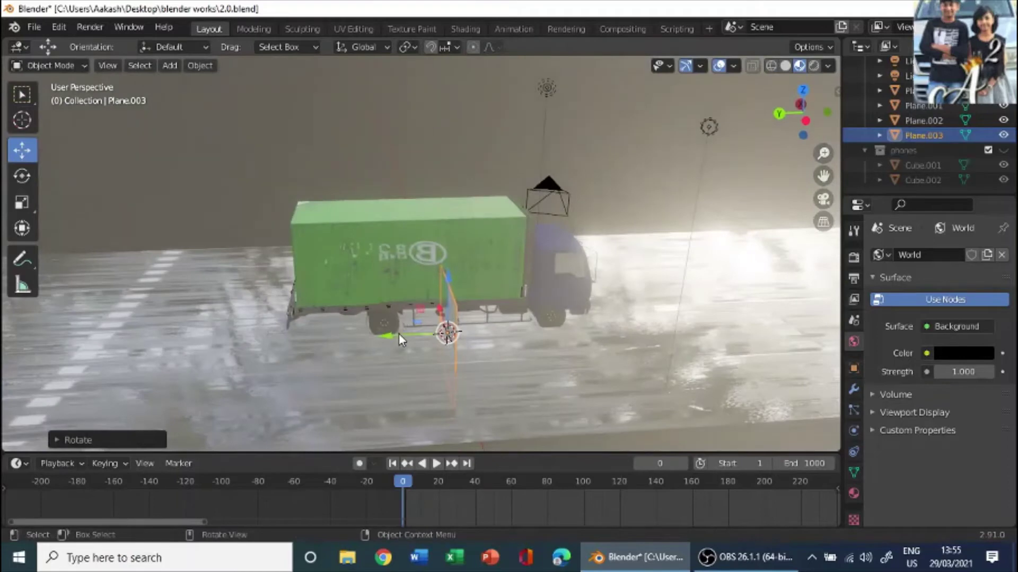
{"action": "key", "text": "g"}
{"action": "left_click", "coordinate": [242, 334]}
{"action": "middle_click_drag", "start_coordinate": [243, 334], "coordinate": [464, 367]}
{"action": "key", "text": "g"}
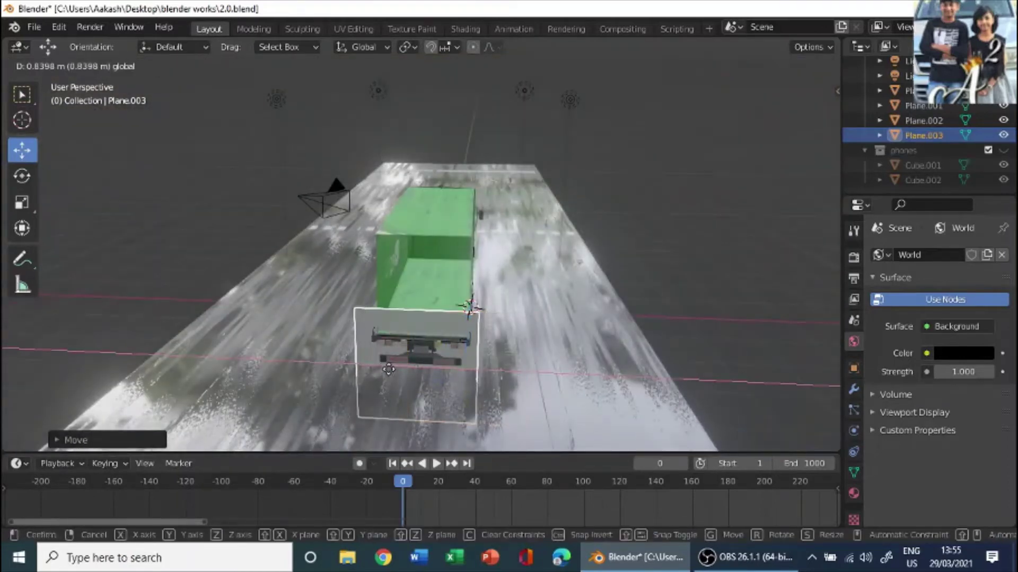
{"action": "left_click", "coordinate": [390, 370]}
{"action": "middle_click_drag", "start_coordinate": [424, 363], "coordinate": [431, 258]}
{"action": "left_click", "coordinate": [430, 258]}
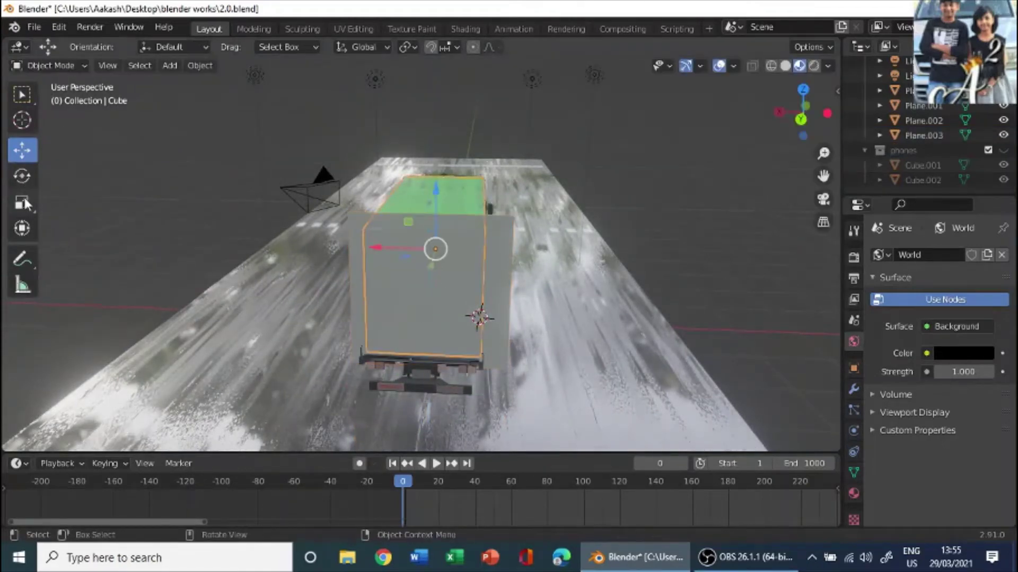
{"action": "left_click", "coordinate": [22, 202]}
{"action": "mouse_move", "coordinate": [434, 181]}
{"action": "left_mouse_down"}
{"action": "mouse_move", "coordinate": [435, 192]}
{"action": "mouse_move", "coordinate": [431, 183]}
{"action": "left_mouse_up"}
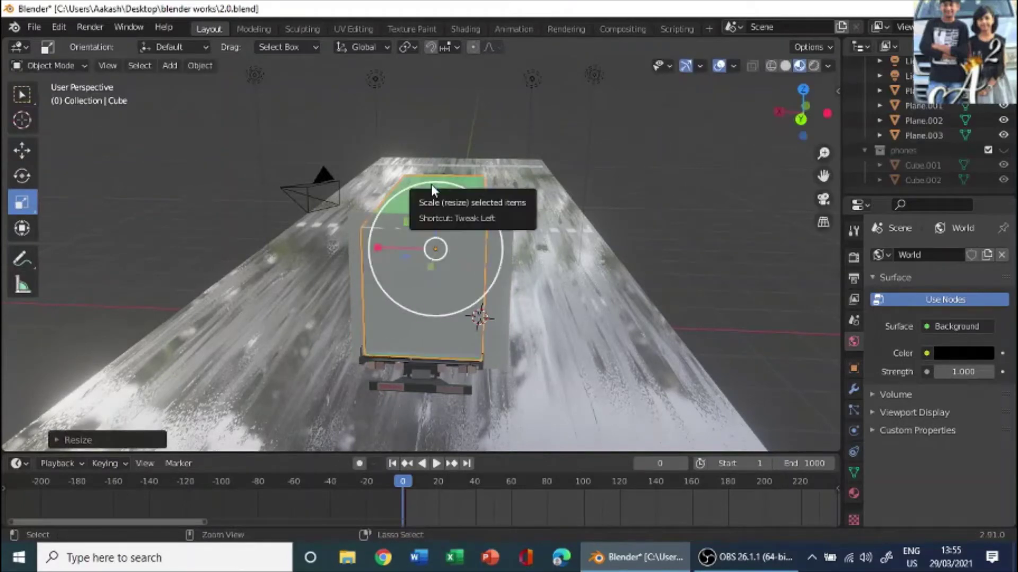
{"action": "key", "text": "ctrl+z"}
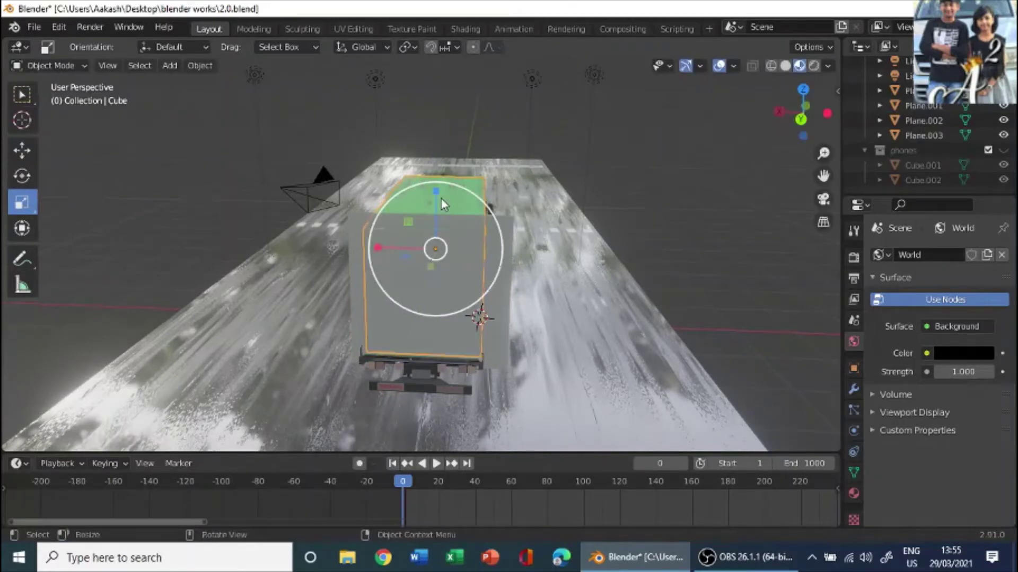
Step: Scale the plane to roughly the size of the container's rear opening and move it sideways, clear of the truck
{"action": "left_click", "coordinate": [370, 291]}
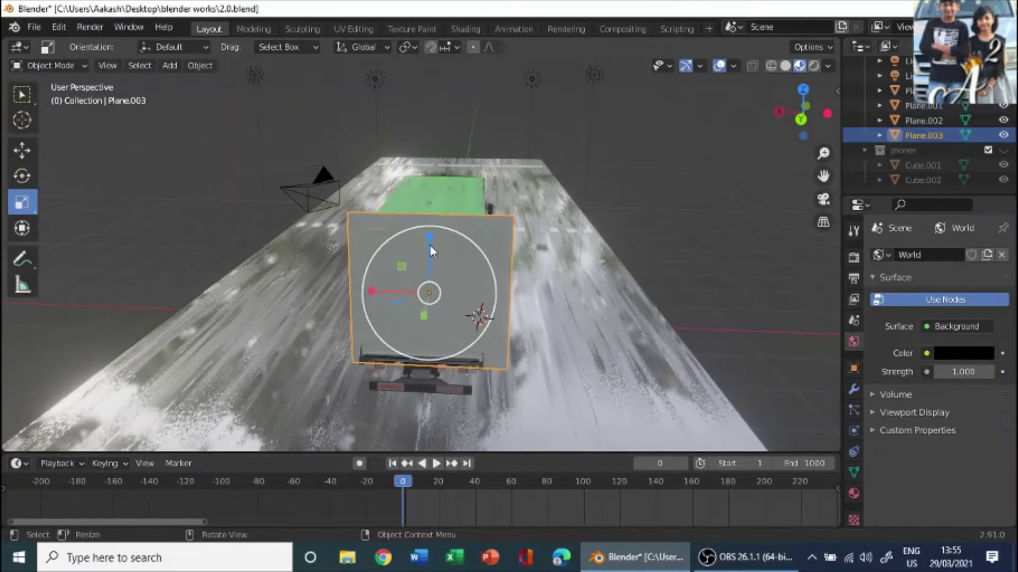
{"action": "left_click_drag", "start_coordinate": [431, 245], "coordinate": [431, 248]}
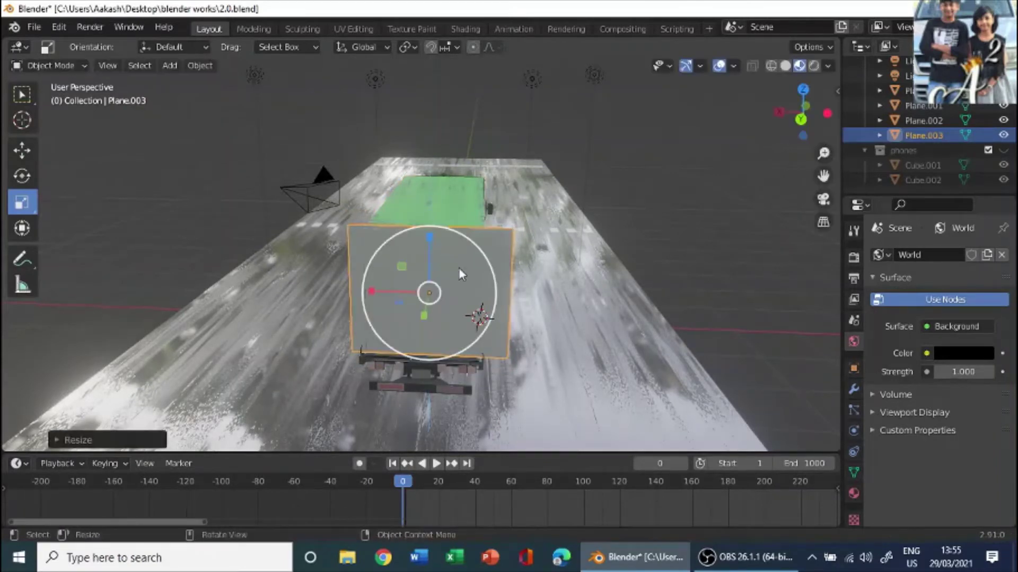
{"action": "left_click_drag", "start_coordinate": [395, 292], "coordinate": [624, 304]}
{"action": "left_click", "coordinate": [21, 151]}
{"action": "scroll", "coordinate": [593, 313], "scroll_direction": "up", "scroll_amount": 7}
{"action": "mouse_move", "coordinate": [592, 312]}
{"action": "middle_mouse_down"}
{"action": "mouse_move", "coordinate": [514, 301]}
{"action": "mouse_move", "coordinate": [540, 303]}
{"action": "mouse_move", "coordinate": [593, 282]}
{"action": "mouse_move", "coordinate": [673, 287]}
{"action": "mouse_move", "coordinate": [585, 298]}
{"action": "mouse_move", "coordinate": [485, 293]}
{"action": "mouse_move", "coordinate": [588, 329]}
{"action": "middle_mouse_up"}
{"action": "scroll", "coordinate": [570, 290], "scroll_direction": "down", "scroll_amount": 6}
Step: Add a Solidify modifier to the truck's green cargo container
{"action": "left_click", "coordinate": [538, 273]}
{"action": "scroll", "coordinate": [583, 296], "scroll_direction": "down", "scroll_amount": 3}
{"action": "scroll", "coordinate": [484, 292], "scroll_direction": "up", "scroll_amount": 2}
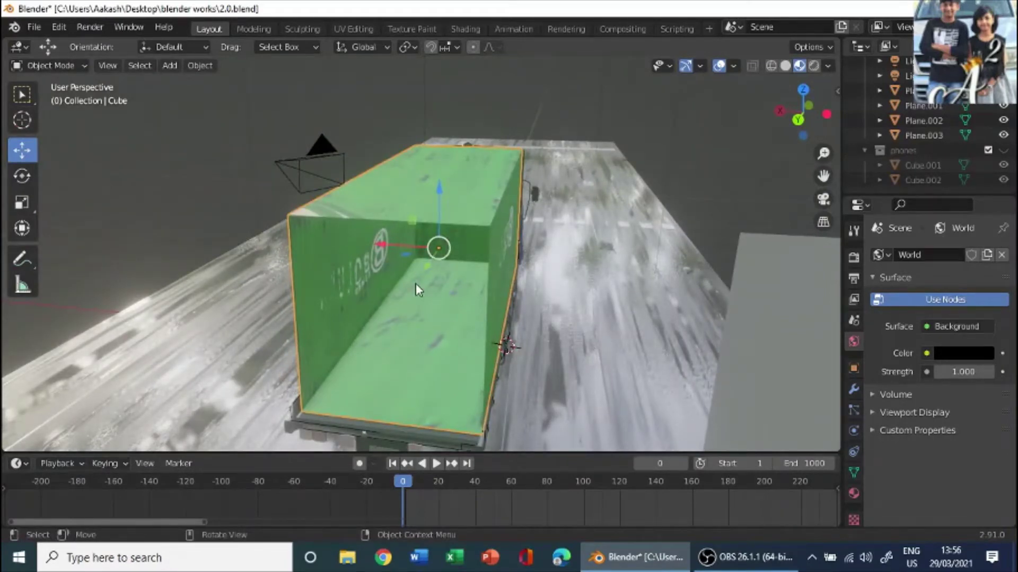
{"action": "left_click", "coordinate": [855, 389]}
{"action": "left_click", "coordinate": [954, 255]}
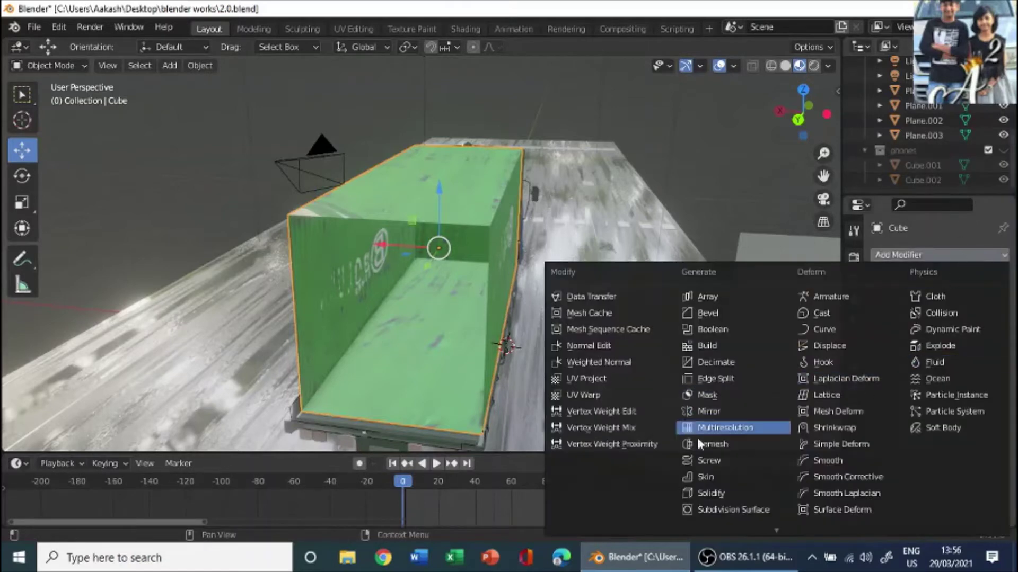
{"action": "left_click", "coordinate": [715, 497]}
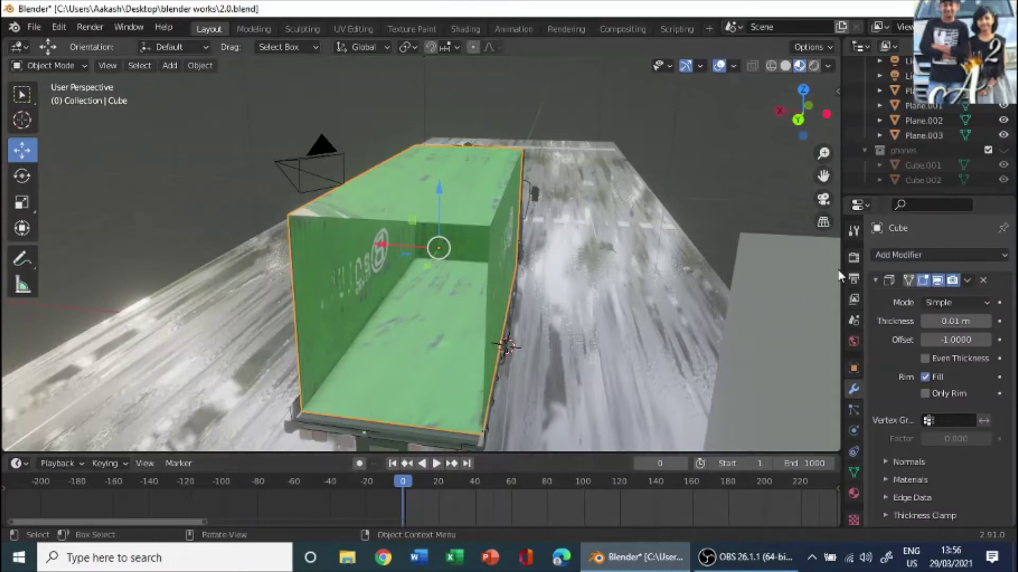
Step: Set the container's Solidify thickness to 0.06 m and enable Even Thickness
{"action": "scroll", "coordinate": [574, 321], "scroll_direction": "down", "scroll_amount": 3}
{"action": "scroll", "coordinate": [510, 313], "scroll_direction": "up", "scroll_amount": 5}
{"action": "mouse_move", "coordinate": [511, 312]}
{"action": "middle_mouse_down"}
{"action": "mouse_move", "coordinate": [519, 303]}
{"action": "mouse_move", "coordinate": [518, 319]}
{"action": "middle_mouse_up"}
{"action": "scroll", "coordinate": [518, 303], "scroll_direction": "up", "scroll_amount": 2}
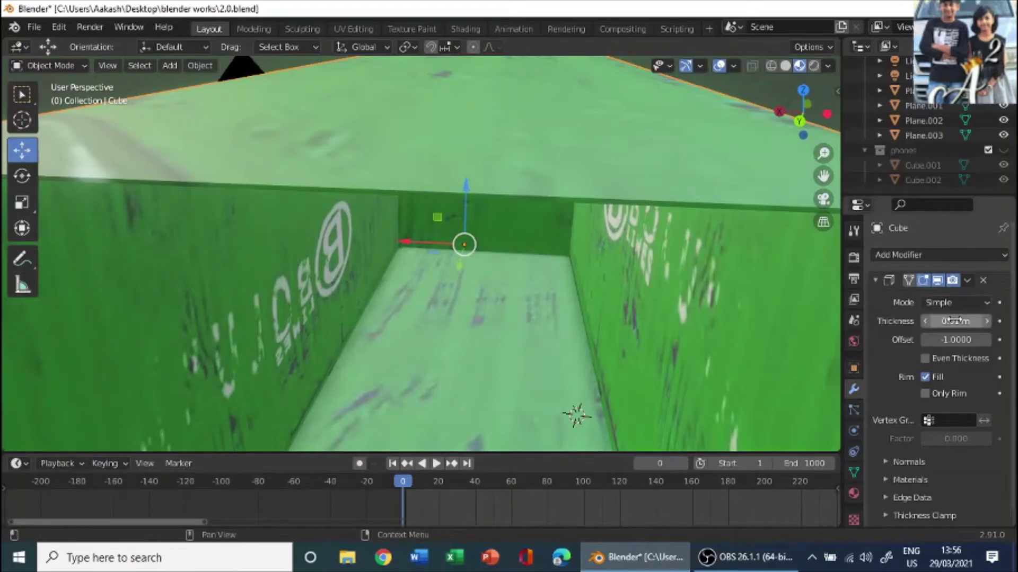
{"action": "left_click_drag", "start_coordinate": [954, 321], "coordinate": [954, 320]}
{"action": "left_click_drag", "start_coordinate": [954, 321], "coordinate": [971, 321]}
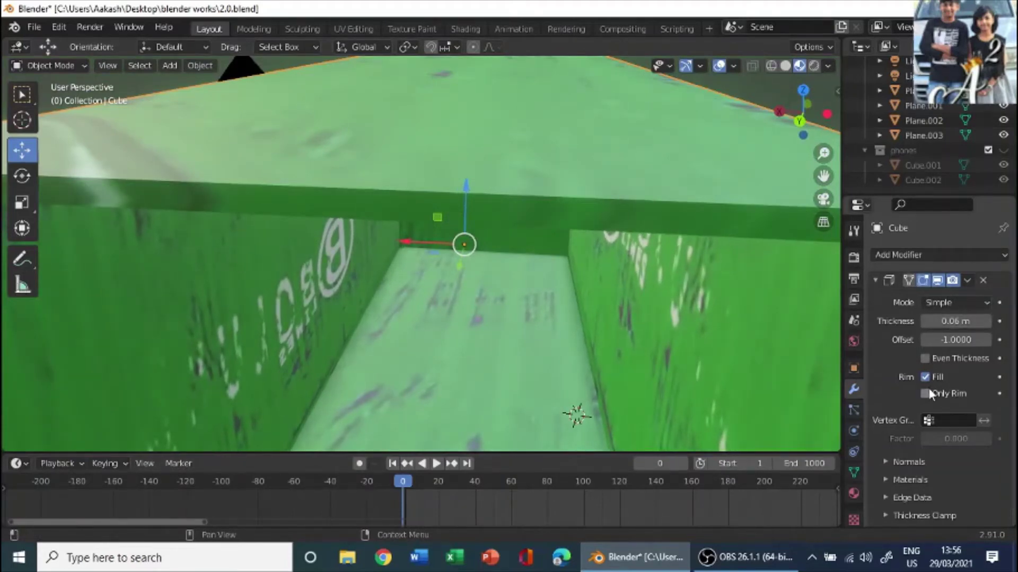
{"action": "left_click", "coordinate": [925, 359]}
{"action": "scroll", "coordinate": [927, 363], "scroll_direction": "down", "scroll_amount": 1}
{"action": "scroll", "coordinate": [557, 281], "scroll_direction": "down", "scroll_amount": 6}
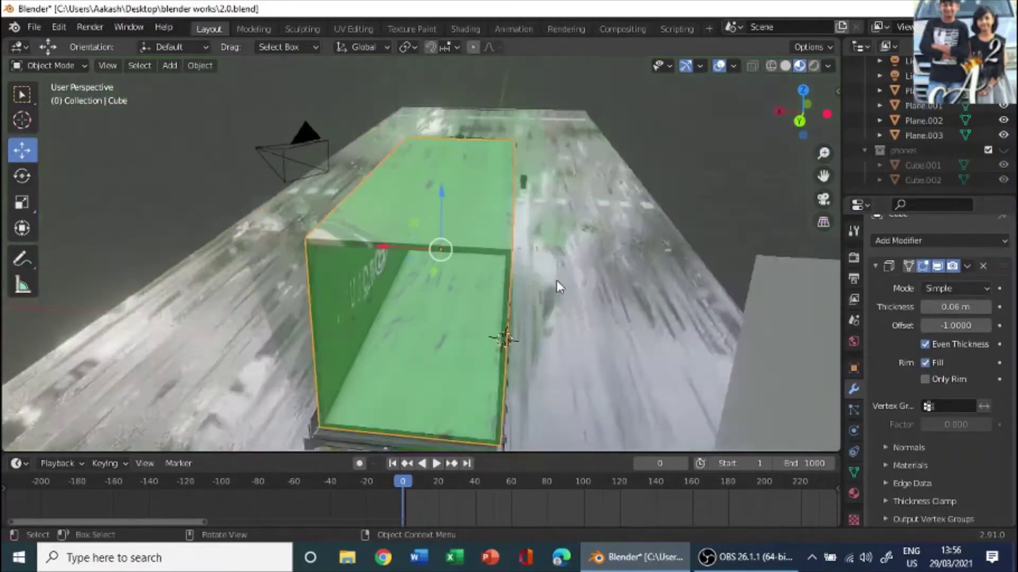
Step: Increase the container's Solidify thickness to 0.08 m
{"action": "scroll", "coordinate": [580, 259], "scroll_direction": "up", "scroll_amount": 3}
{"action": "middle_click_drag", "start_coordinate": [581, 263], "coordinate": [604, 253]}
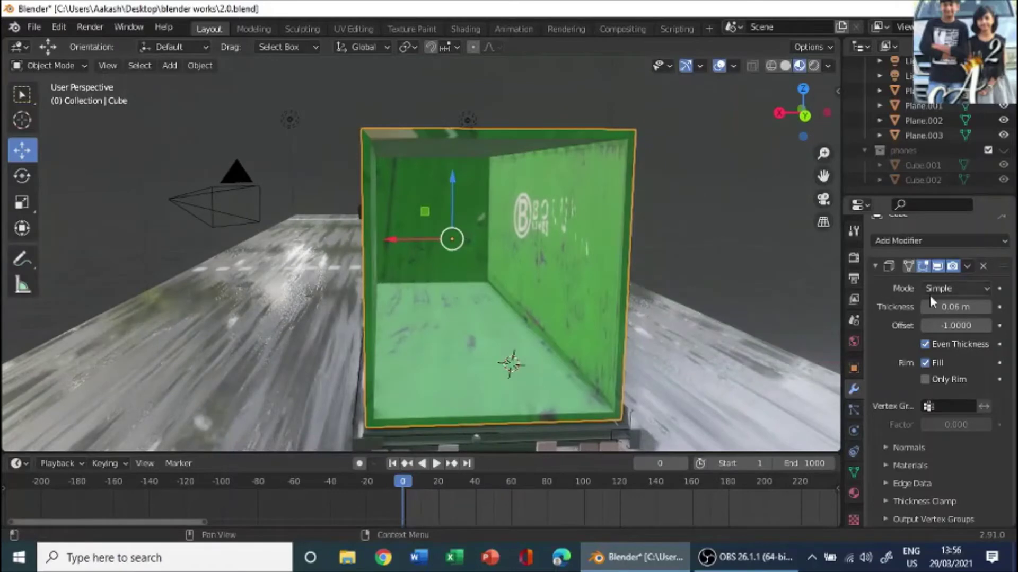
{"action": "mouse_move", "coordinate": [955, 307]}
{"action": "left_mouse_down"}
{"action": "mouse_move", "coordinate": [984, 307]}
{"action": "mouse_move", "coordinate": [948, 307]}
{"action": "left_mouse_up"}
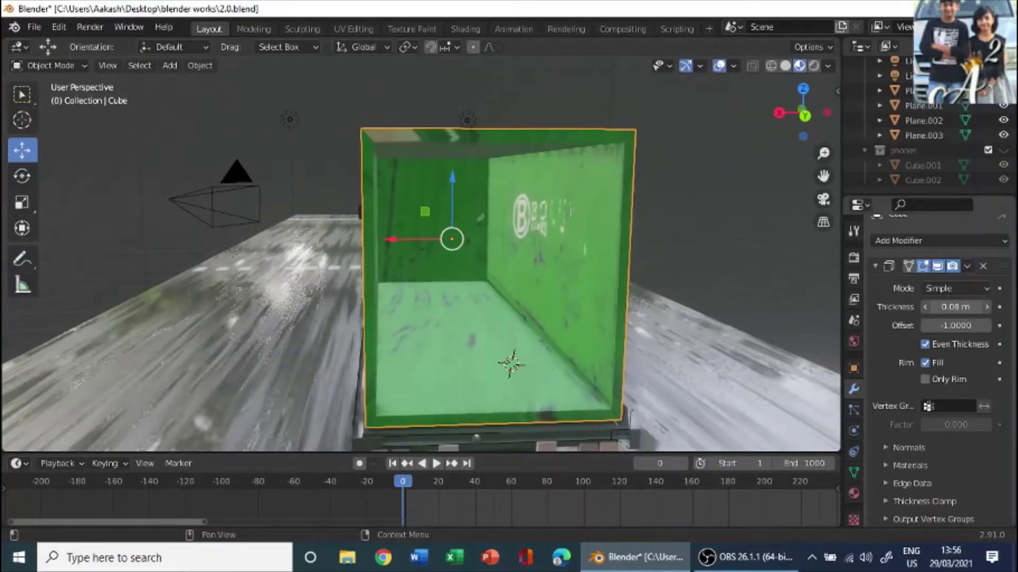
{"action": "mouse_move", "coordinate": [746, 291]}
{"action": "middle_mouse_down"}
{"action": "mouse_move", "coordinate": [656, 302]}
{"action": "mouse_move", "coordinate": [723, 314]}
{"action": "mouse_move", "coordinate": [794, 298]}
{"action": "mouse_move", "coordinate": [657, 291]}
{"action": "mouse_move", "coordinate": [731, 294]}
{"action": "middle_mouse_up"}
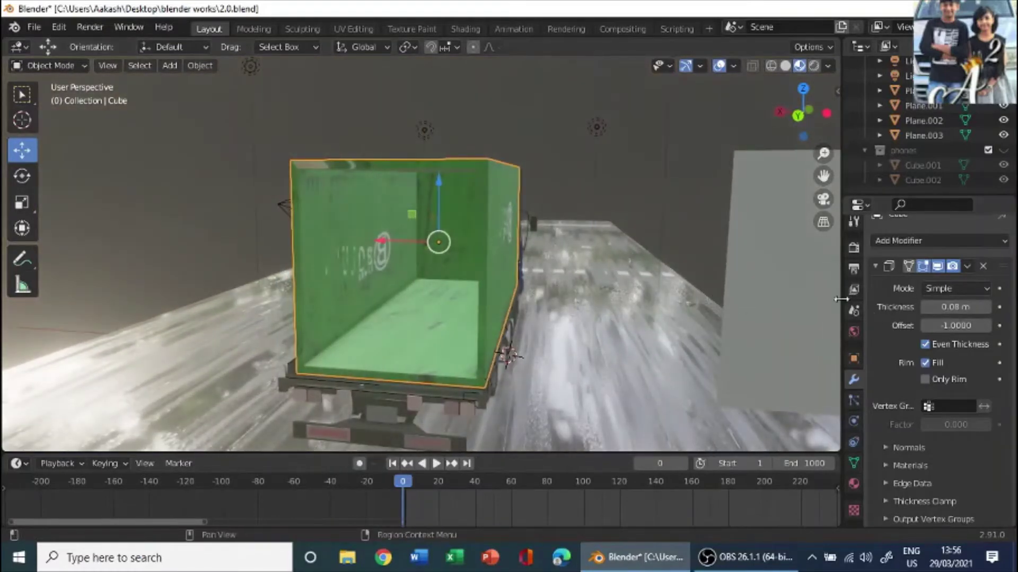
Step: Add a Solidify modifier to the plane beside the truck, with a thickness of 0.08 m and Even Thickness enabled
{"action": "left_click", "coordinate": [779, 267]}
{"action": "middle_click_drag", "start_coordinate": [783, 272], "coordinate": [827, 264]}
{"action": "left_click", "coordinate": [932, 256]}
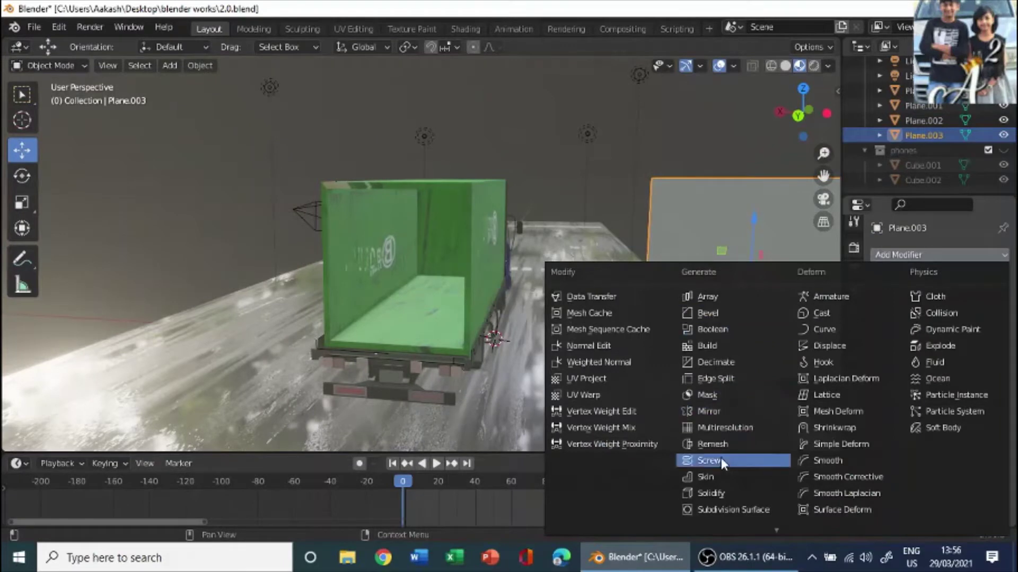
{"action": "left_click", "coordinate": [710, 493]}
{"action": "double_click", "coordinate": [955, 322]}
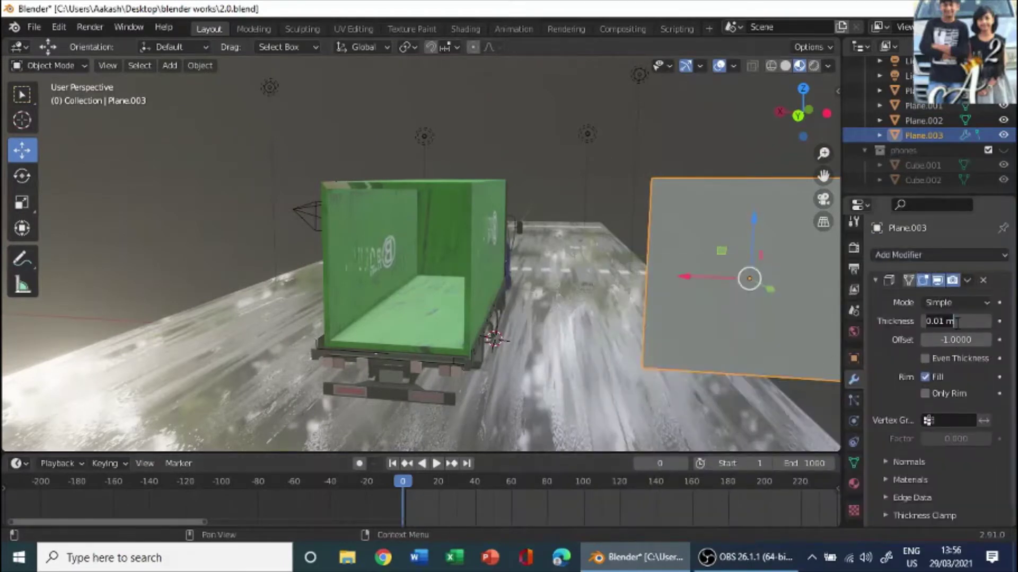
{"action": "type", "text": "8"}
{"action": "key", "text": "Return"}
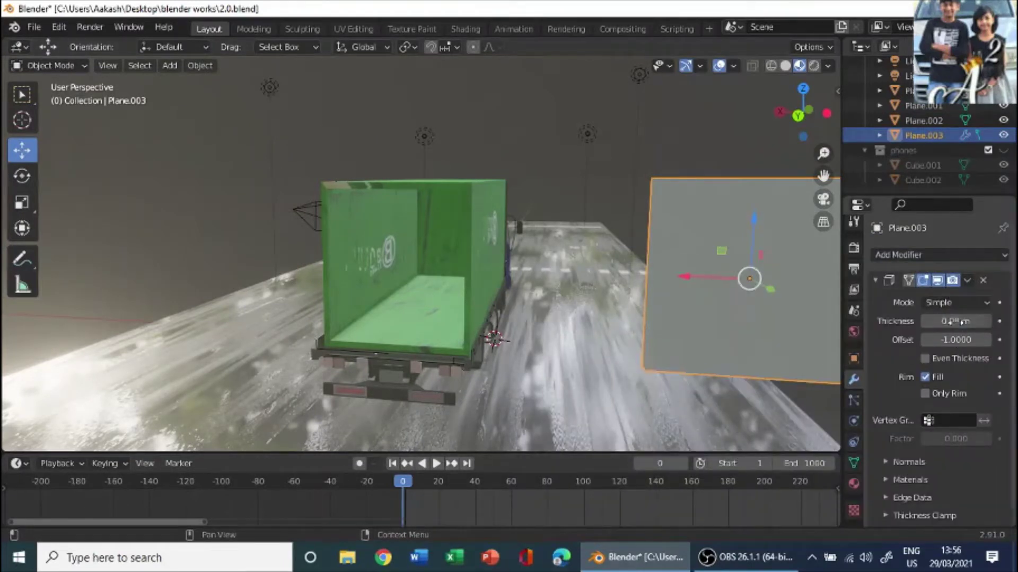
{"action": "scroll", "coordinate": [949, 328], "scroll_direction": "down", "scroll_amount": 1}
{"action": "middle_click_drag", "start_coordinate": [635, 346], "coordinate": [705, 276]}
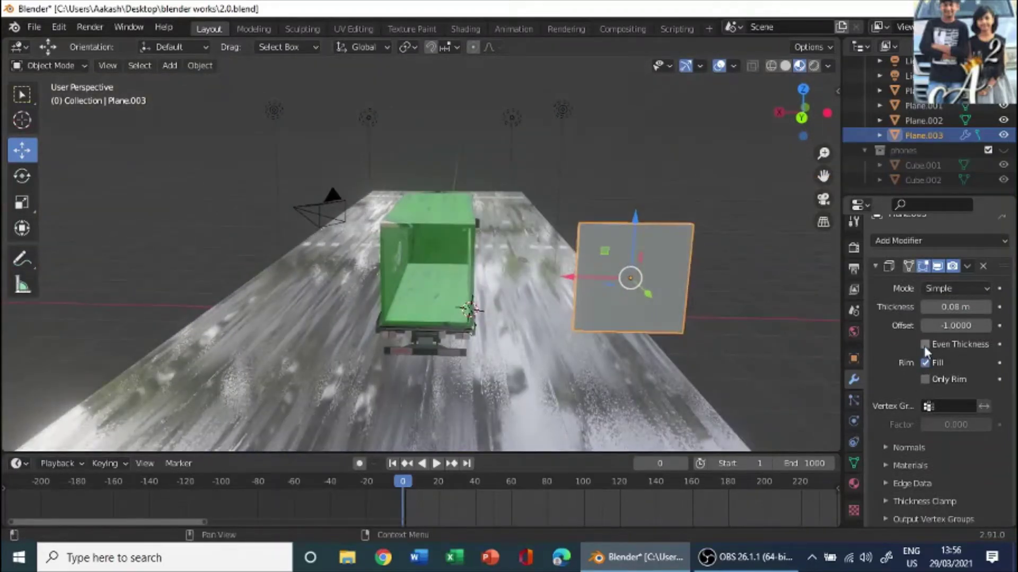
{"action": "left_click", "coordinate": [778, 276]}
{"action": "left_click", "coordinate": [677, 303]}
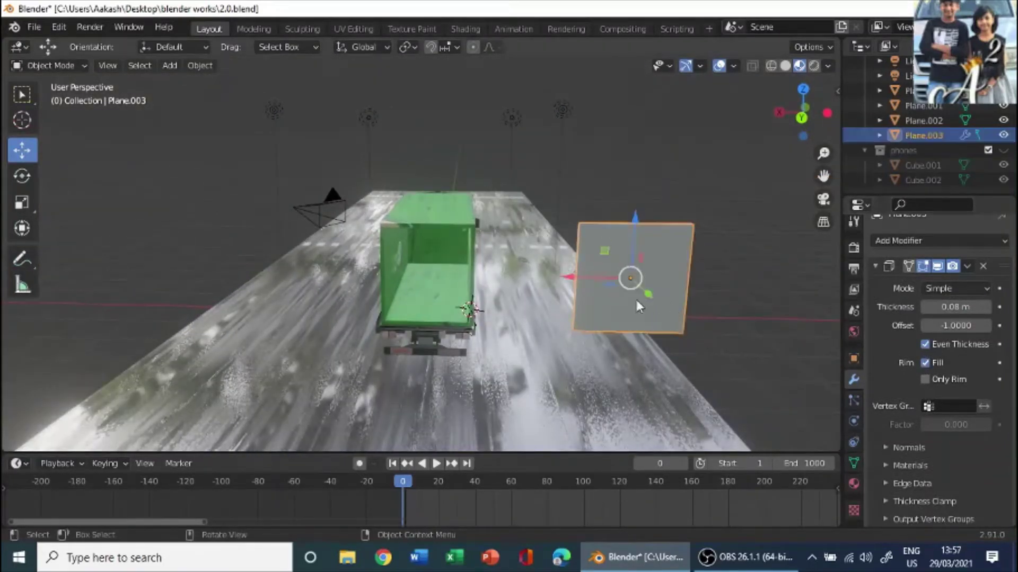
Step: Move the thickened plane sideways so it lines up with the container's rear opening
{"action": "left_click_drag", "start_coordinate": [607, 269], "coordinate": [402, 266]}
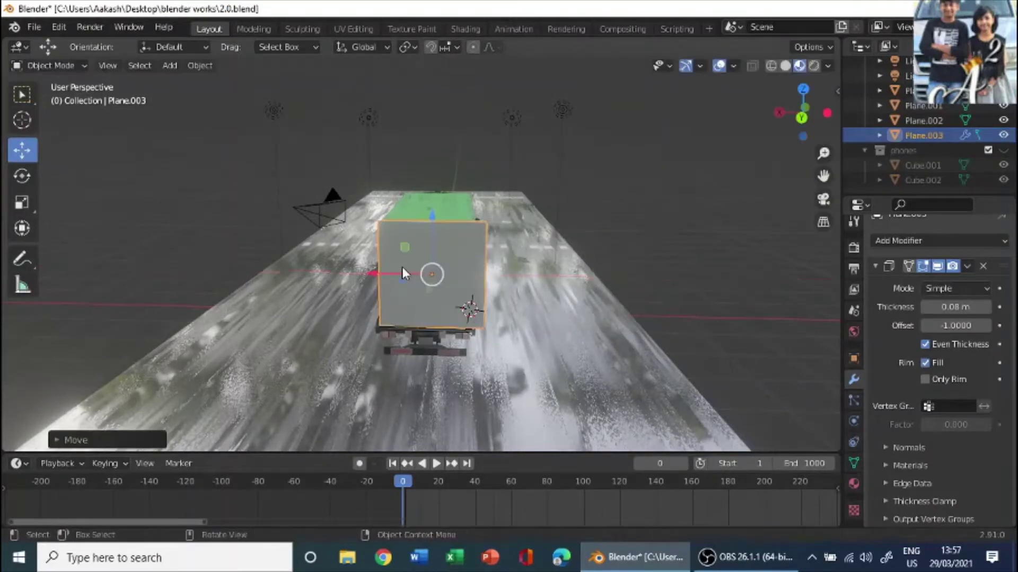
{"action": "scroll", "coordinate": [419, 267], "scroll_direction": "up", "scroll_amount": 5}
{"action": "middle_click_drag", "start_coordinate": [436, 274], "coordinate": [514, 262]}
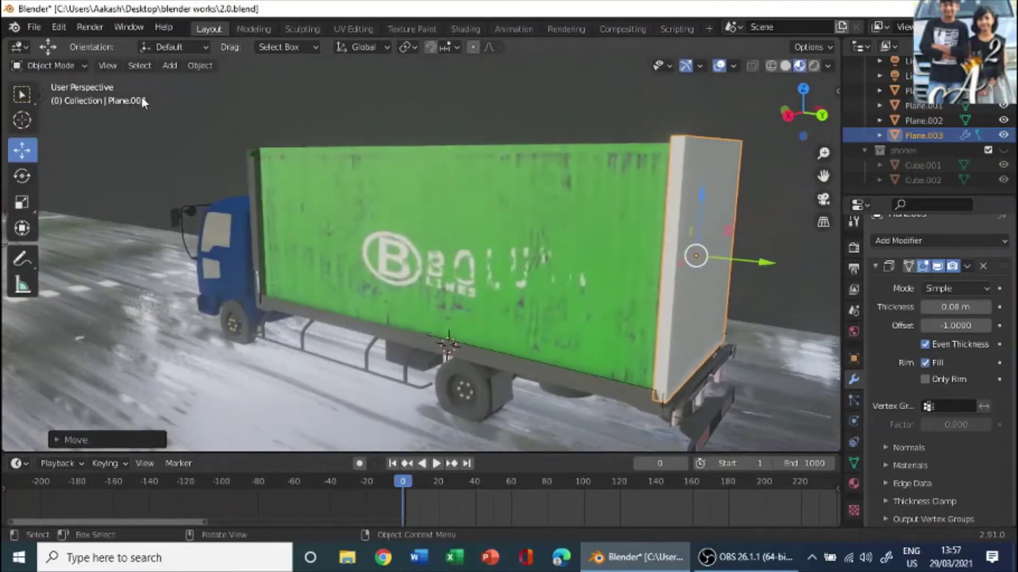
Step: Scale the plane down to fit within the frame of the container's rear opening
{"action": "left_click", "coordinate": [22, 201]}
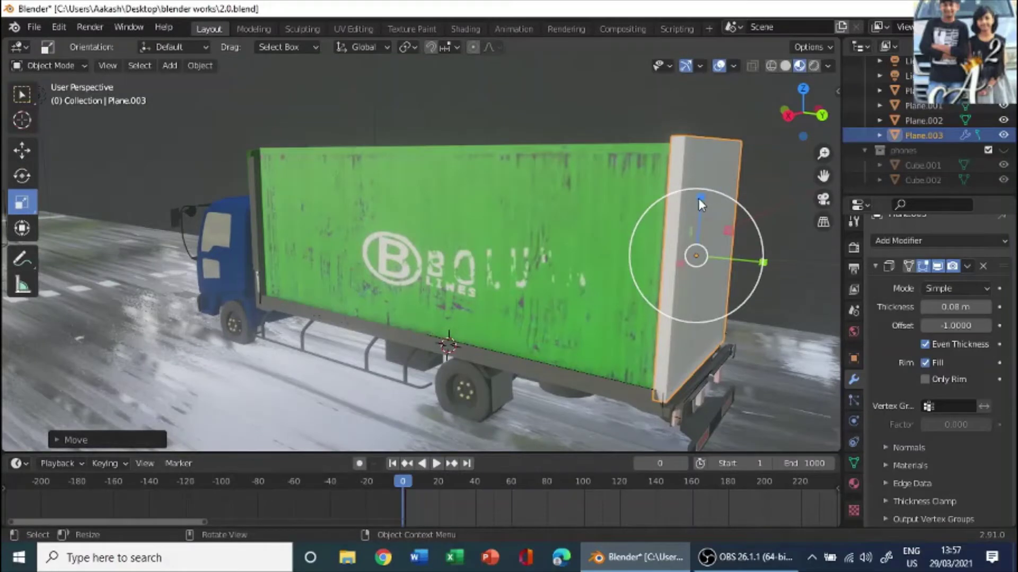
{"action": "left_click_drag", "start_coordinate": [698, 199], "coordinate": [717, 208]}
{"action": "middle_click_drag", "start_coordinate": [717, 207], "coordinate": [615, 228]}
{"action": "left_click_drag", "start_coordinate": [461, 321], "coordinate": [433, 319]}
Step: Move the plane into the container's rear opening so it sits centred inside the frame
{"action": "left_click", "coordinate": [17, 157]}
{"action": "scroll", "coordinate": [526, 280], "scroll_direction": "down", "scroll_amount": 4}
{"action": "middle_click_drag", "start_coordinate": [526, 280], "coordinate": [319, 285]}
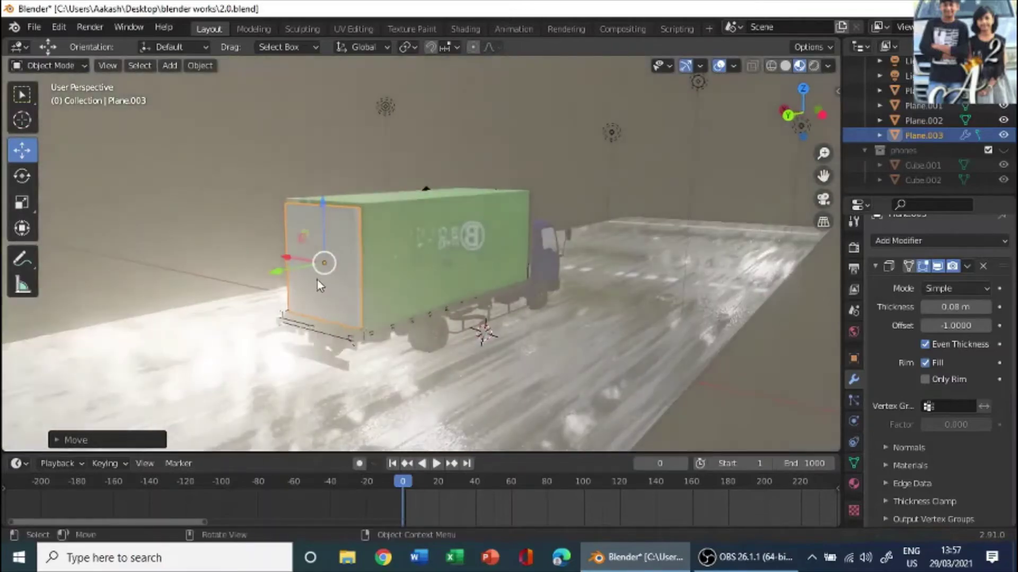
{"action": "left_click_drag", "start_coordinate": [299, 270], "coordinate": [308, 269]}
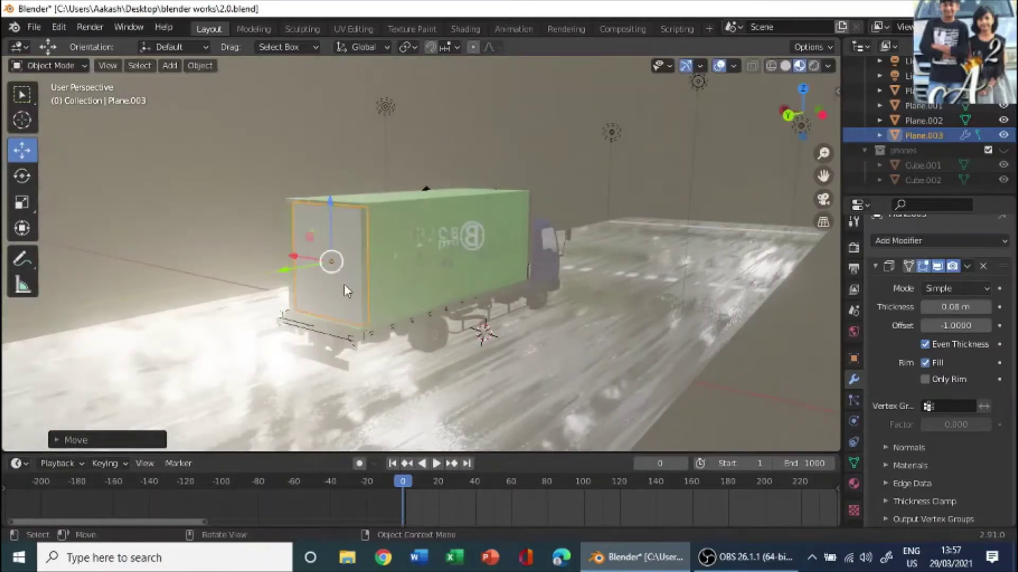
{"action": "middle_click_drag", "start_coordinate": [345, 284], "coordinate": [391, 263]}
{"action": "scroll", "coordinate": [452, 291], "scroll_direction": "up", "scroll_amount": 6}
{"action": "scroll", "coordinate": [424, 278], "scroll_direction": "down", "scroll_amount": 3}
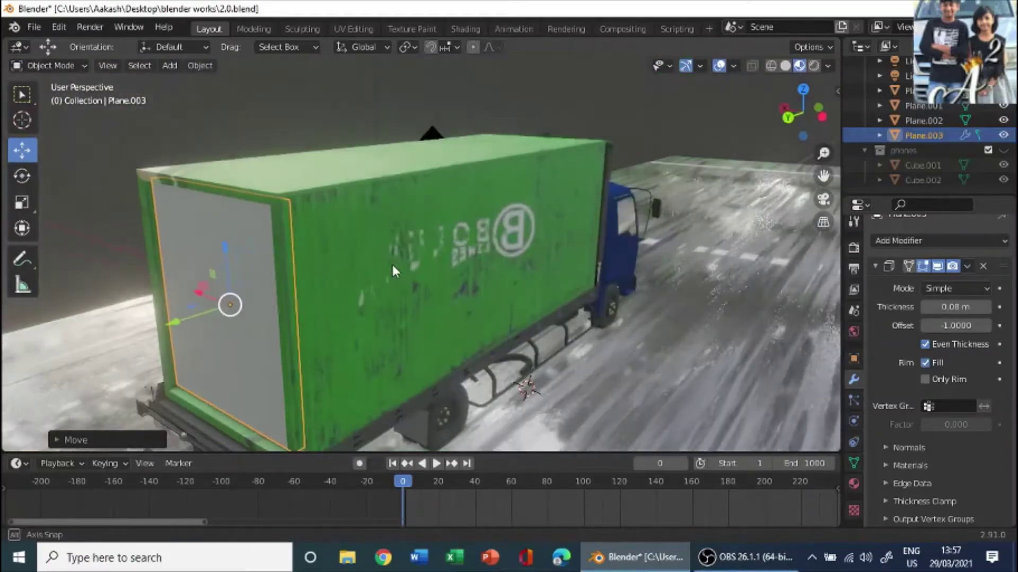
{"action": "middle_click_drag", "start_coordinate": [274, 284], "coordinate": [501, 327]}
{"action": "scroll", "coordinate": [417, 269], "scroll_direction": "up", "scroll_amount": 3}
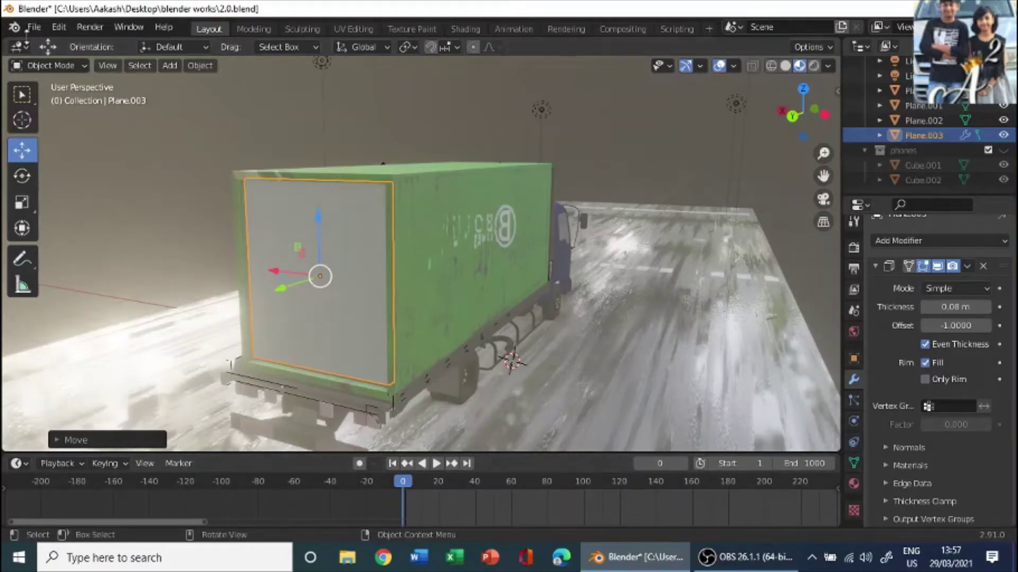
{"action": "left_click", "coordinate": [53, 65]}
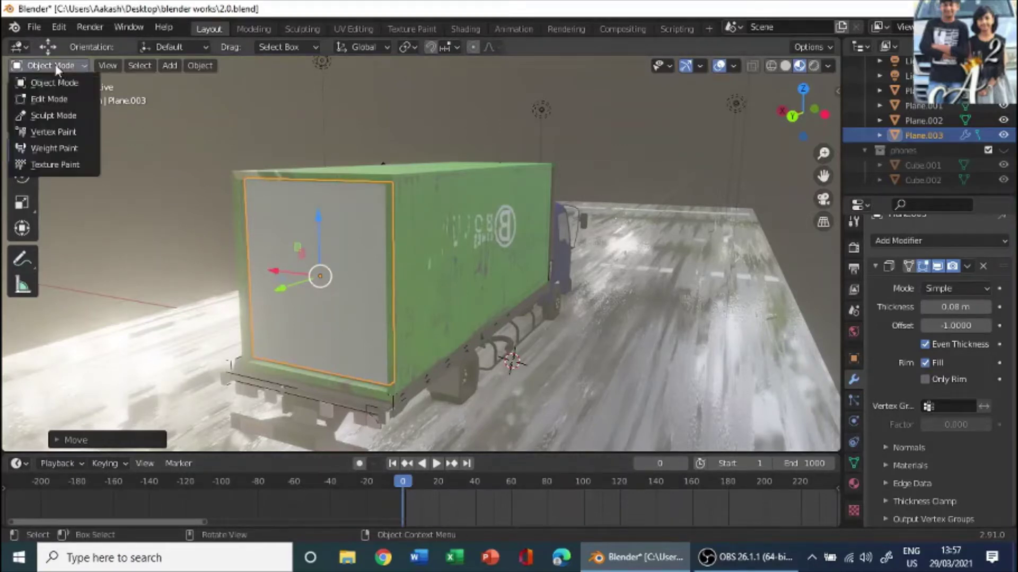
{"action": "left_click", "coordinate": [75, 101]}
{"action": "middle_click_drag", "start_coordinate": [253, 359], "coordinate": [513, 296]}
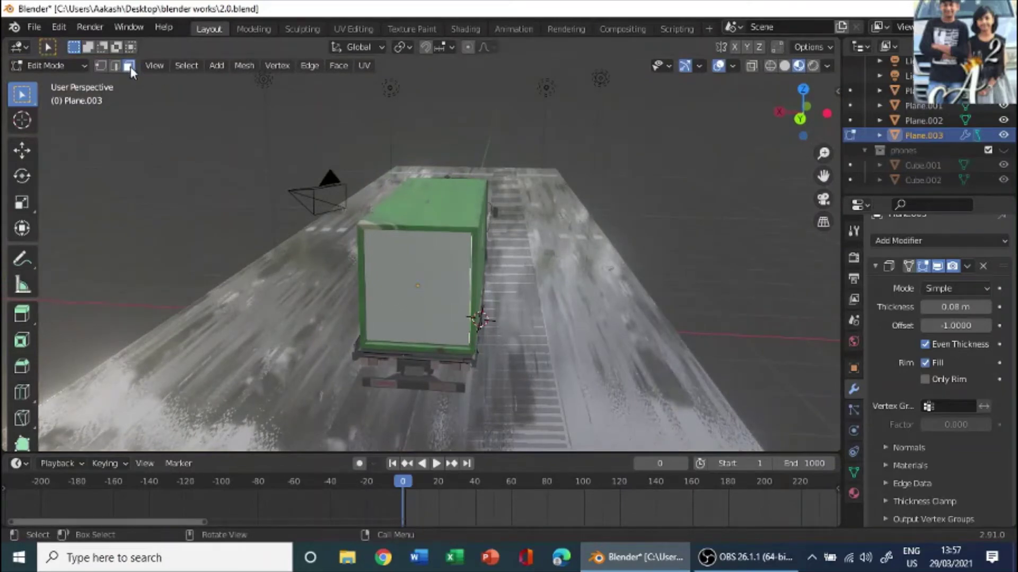
{"action": "scroll", "coordinate": [416, 263], "scroll_direction": "down", "scroll_amount": 3}
{"action": "middle_click_drag", "start_coordinate": [450, 270], "coordinate": [423, 248]}
{"action": "scroll", "coordinate": [360, 251], "scroll_direction": "up", "scroll_amount": 5}
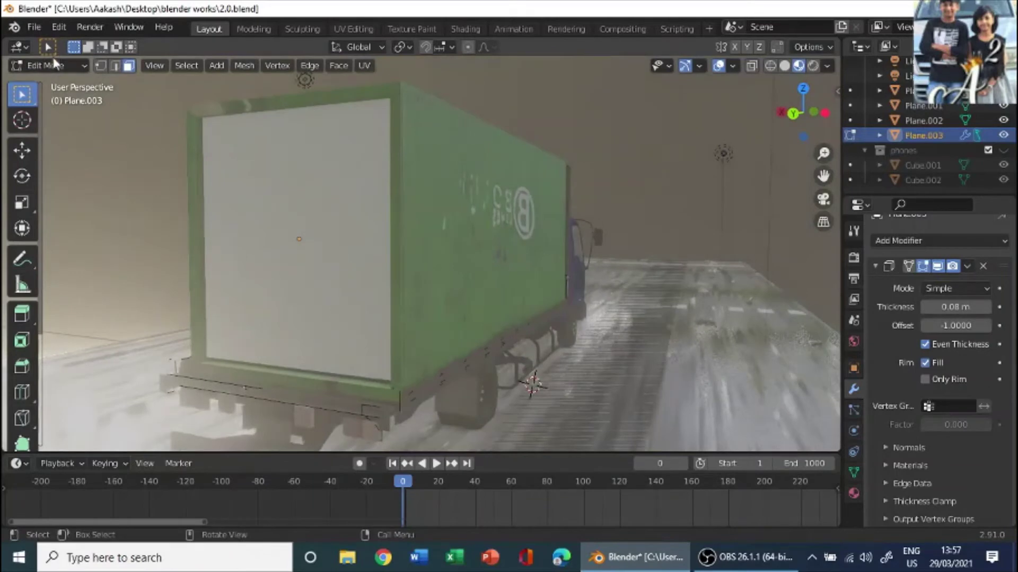
{"action": "left_click", "coordinate": [55, 64]}
{"action": "left_click", "coordinate": [67, 81]}
{"action": "left_click", "coordinate": [232, 211]}
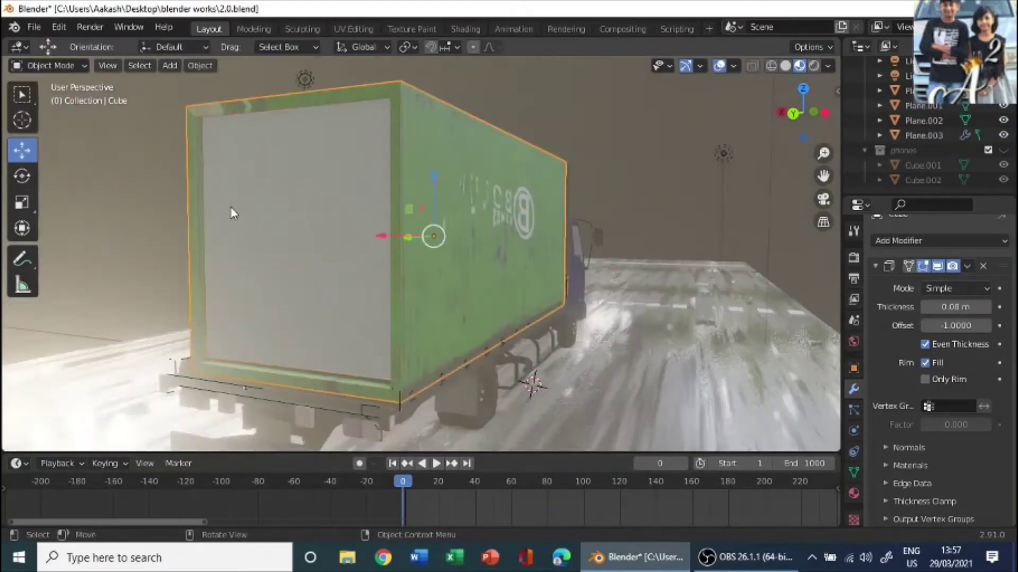
{"action": "left_click", "coordinate": [270, 212]}
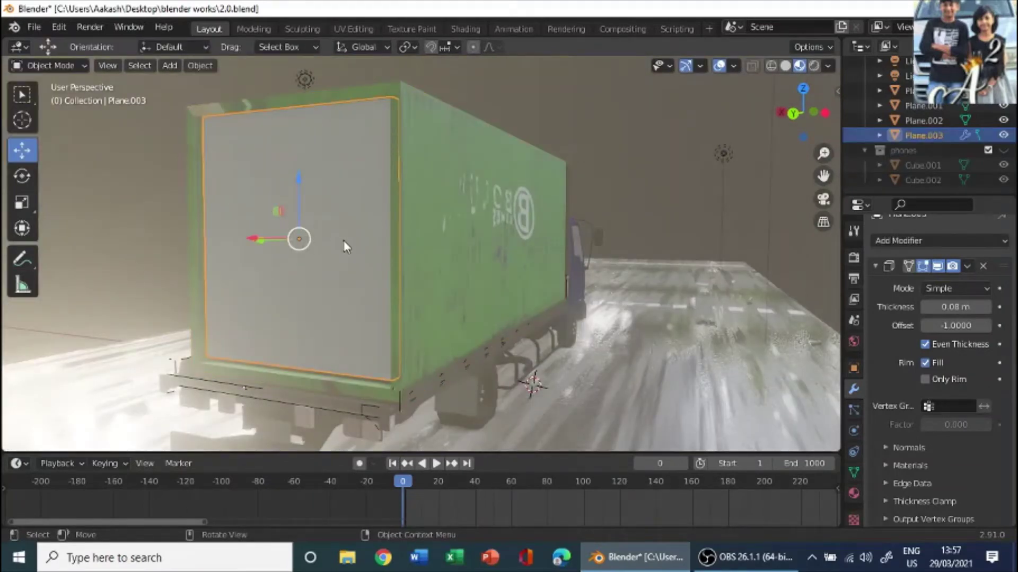
Step: Enter Edit Mode on the rear door plane and add a single loop cut across it
{"action": "key", "text": "Tab"}
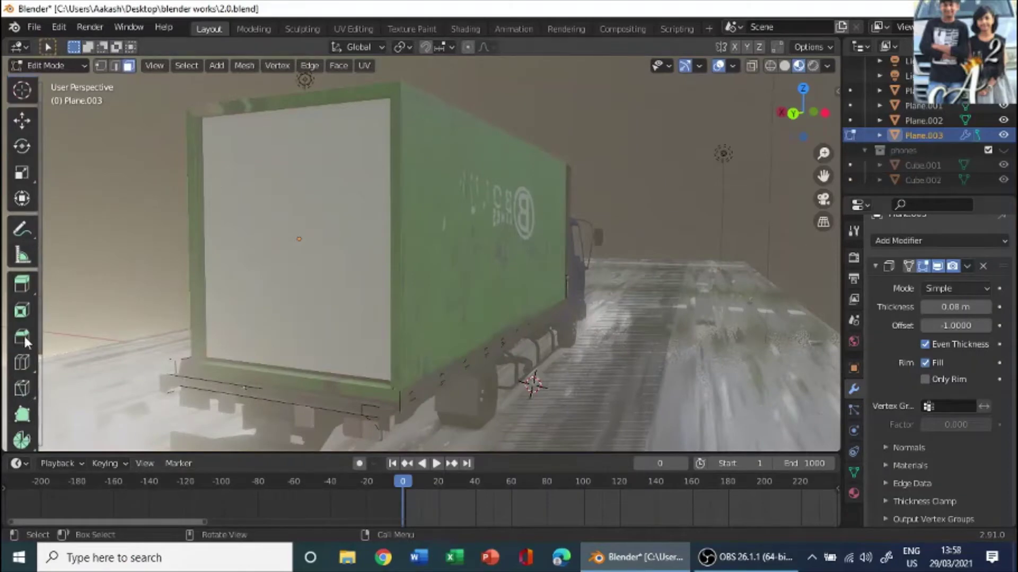
{"action": "left_click", "coordinate": [22, 362]}
{"action": "middle_click_drag", "start_coordinate": [291, 239], "coordinate": [369, 224]}
{"action": "scroll", "coordinate": [339, 241], "scroll_direction": "down", "scroll_amount": 1}
{"action": "left_click", "coordinate": [411, 192]}
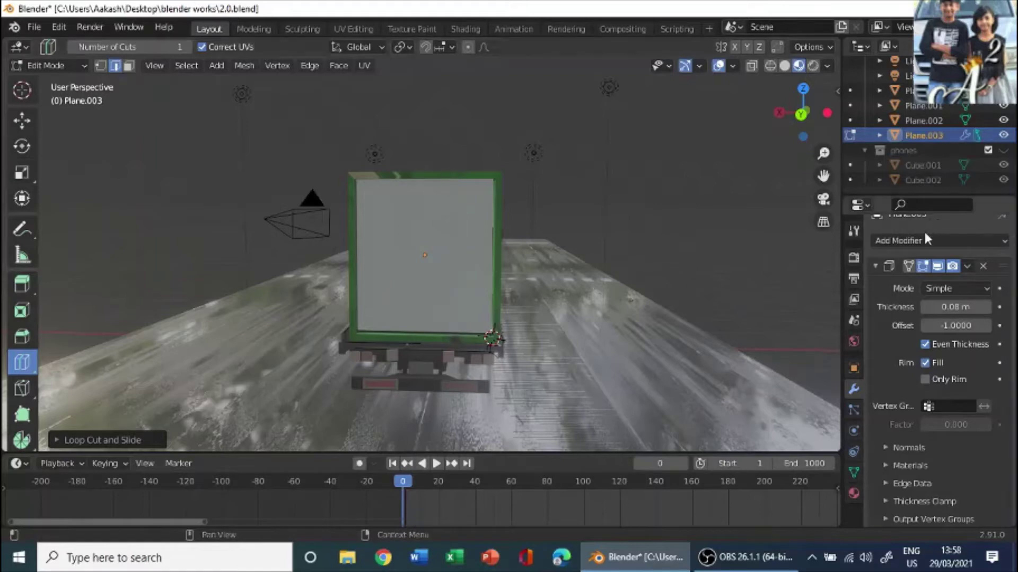
Step: Remove the Solidify modifier from the rear door plane and delete the face forming its right-hand half
{"action": "left_click", "coordinate": [982, 266]}
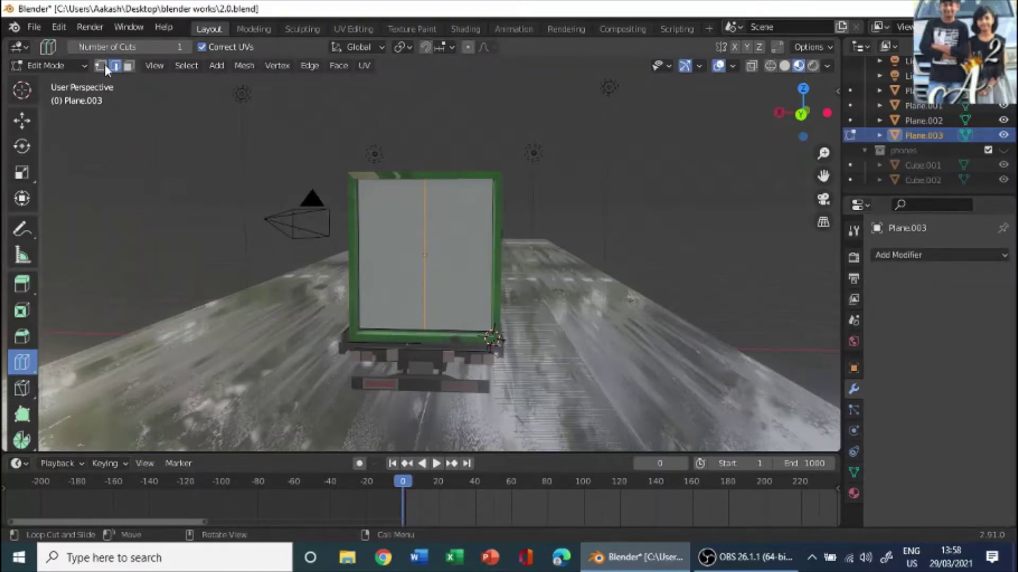
{"action": "scroll", "coordinate": [609, 186], "scroll_direction": "up", "scroll_amount": 4}
{"action": "middle_click_drag", "start_coordinate": [609, 186], "coordinate": [616, 215]}
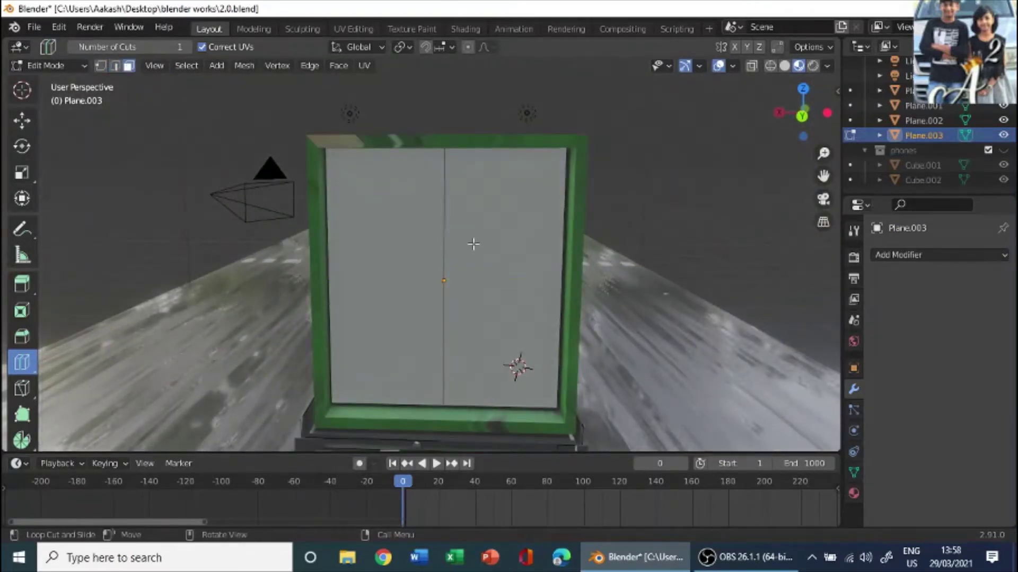
{"action": "scroll", "coordinate": [24, 116], "scroll_direction": "up", "scroll_amount": 2}
{"action": "left_click", "coordinate": [22, 94]}
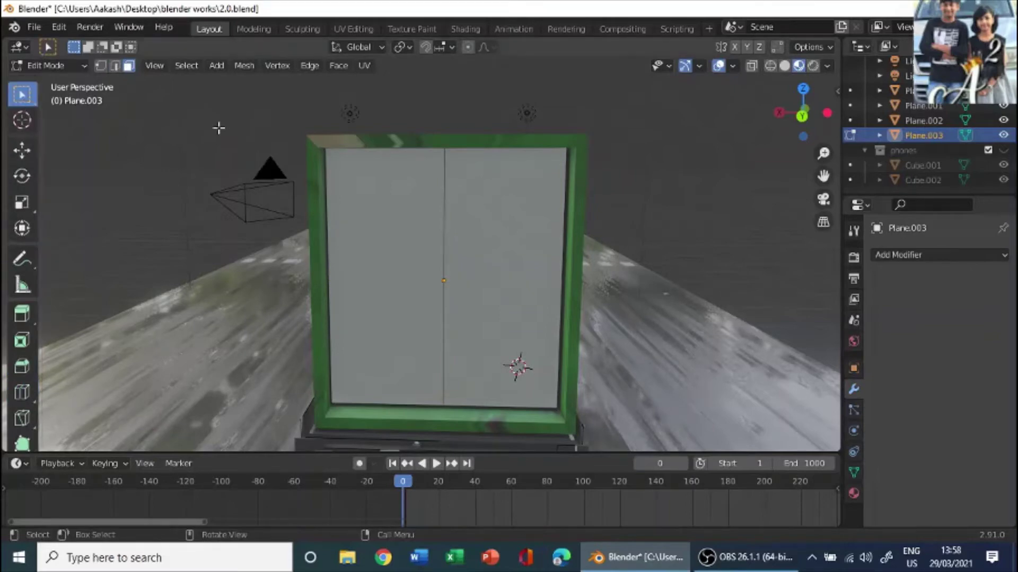
{"action": "left_click", "coordinate": [486, 226]}
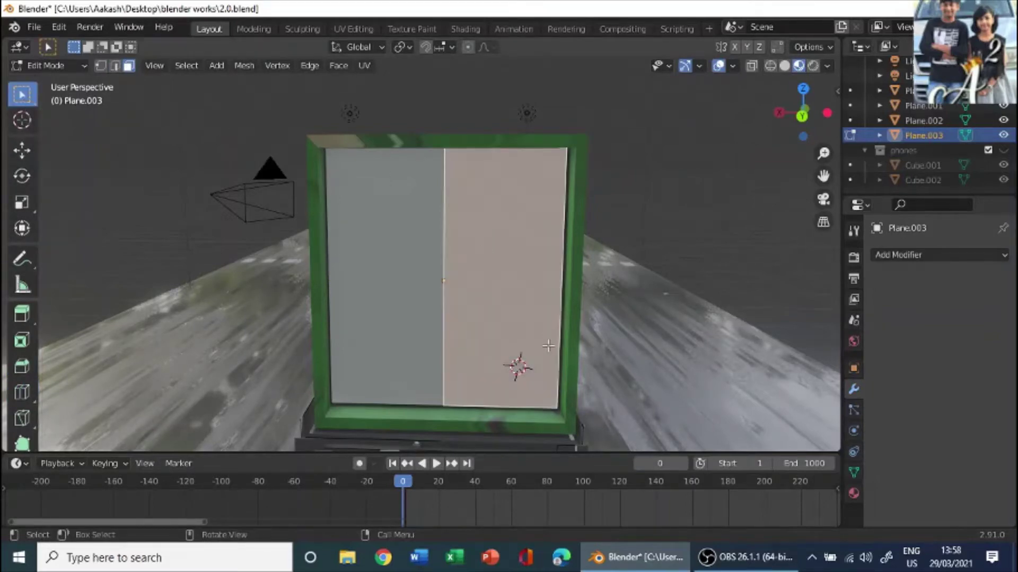
{"action": "key", "text": "x"}
{"action": "left_click", "coordinate": [554, 377]}
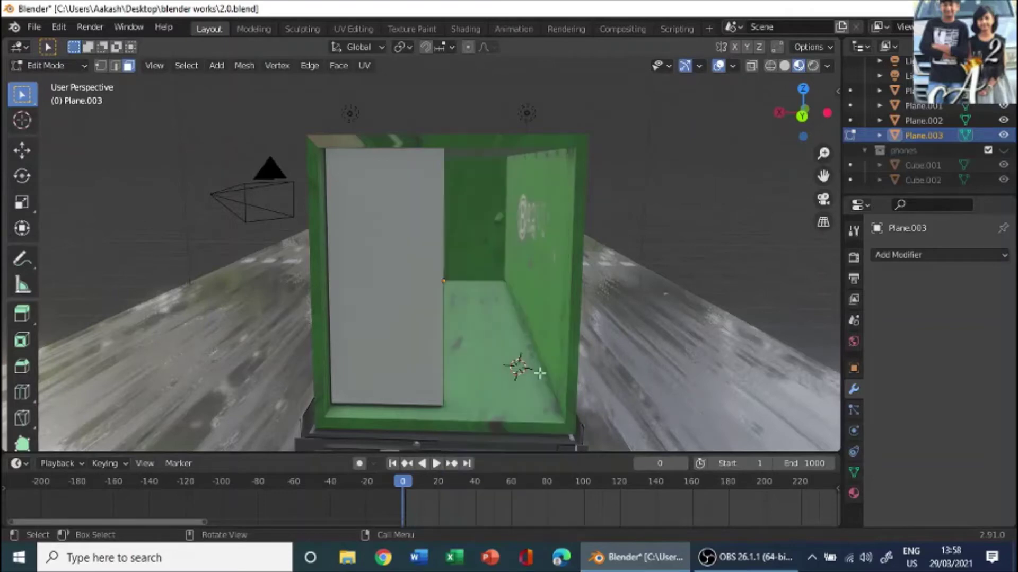
Step: Add a Solidify modifier to the remaining door half with a thickness of 0.08 m and Even Thickness enabled
{"action": "scroll", "coordinate": [535, 370], "scroll_direction": "down", "scroll_amount": 3}
{"action": "middle_click_drag", "start_coordinate": [574, 300], "coordinate": [393, 293]}
{"action": "scroll", "coordinate": [438, 304], "scroll_direction": "up", "scroll_amount": 5}
{"action": "middle_click_drag", "start_coordinate": [453, 309], "coordinate": [355, 277]}
{"action": "left_click", "coordinate": [272, 252]}
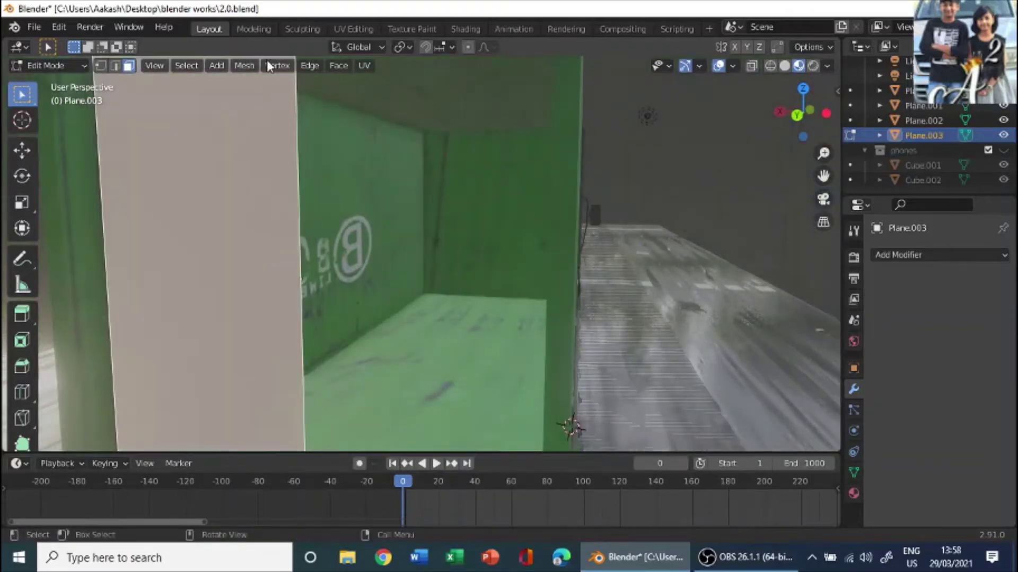
{"action": "left_click", "coordinate": [938, 255]}
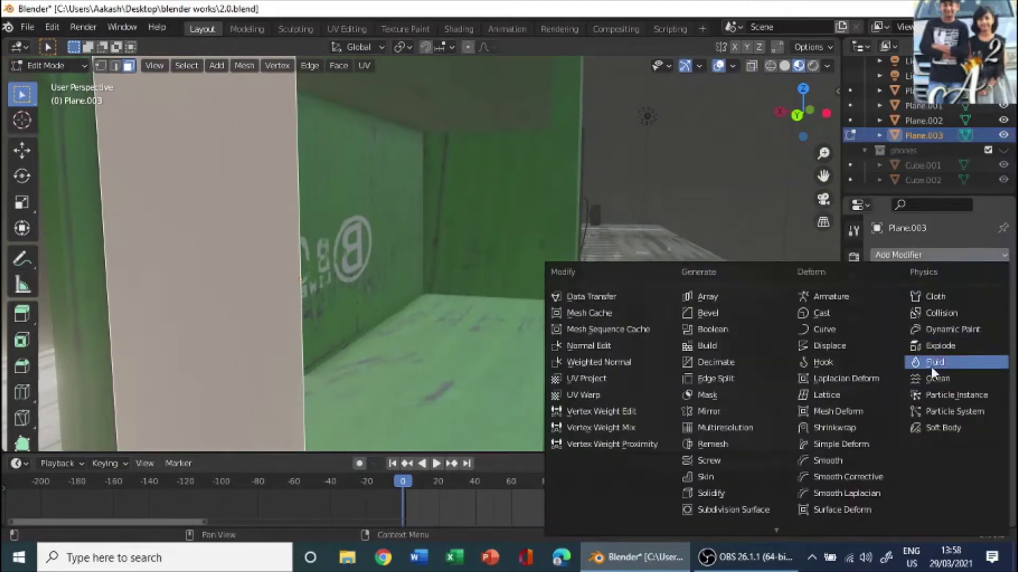
{"action": "left_click", "coordinate": [710, 493]}
{"action": "scroll", "coordinate": [383, 297], "scroll_direction": "down", "scroll_amount": 5}
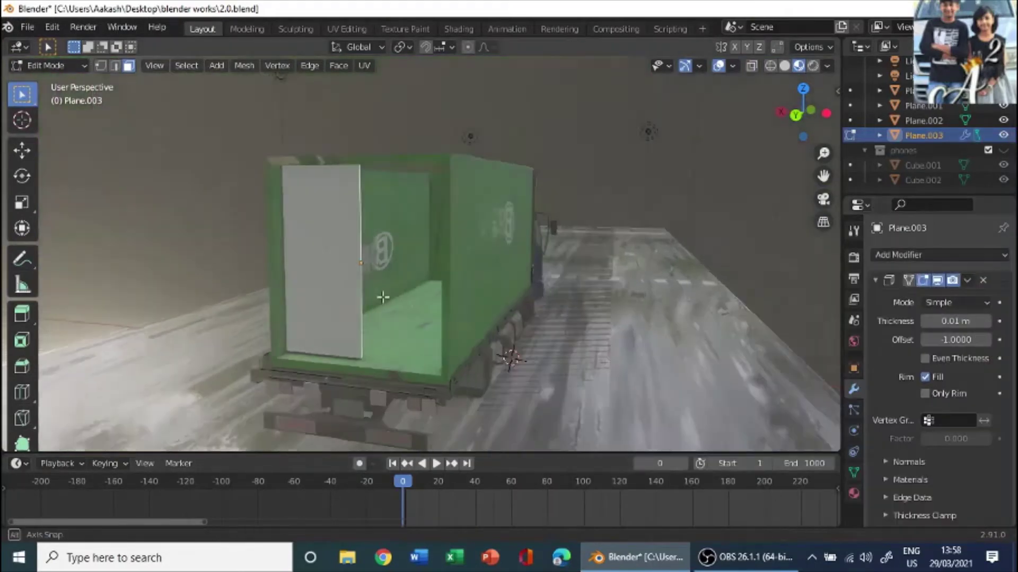
{"action": "middle_click_drag", "start_coordinate": [383, 298], "coordinate": [357, 295]}
{"action": "scroll", "coordinate": [357, 296], "scroll_direction": "up", "scroll_amount": 3}
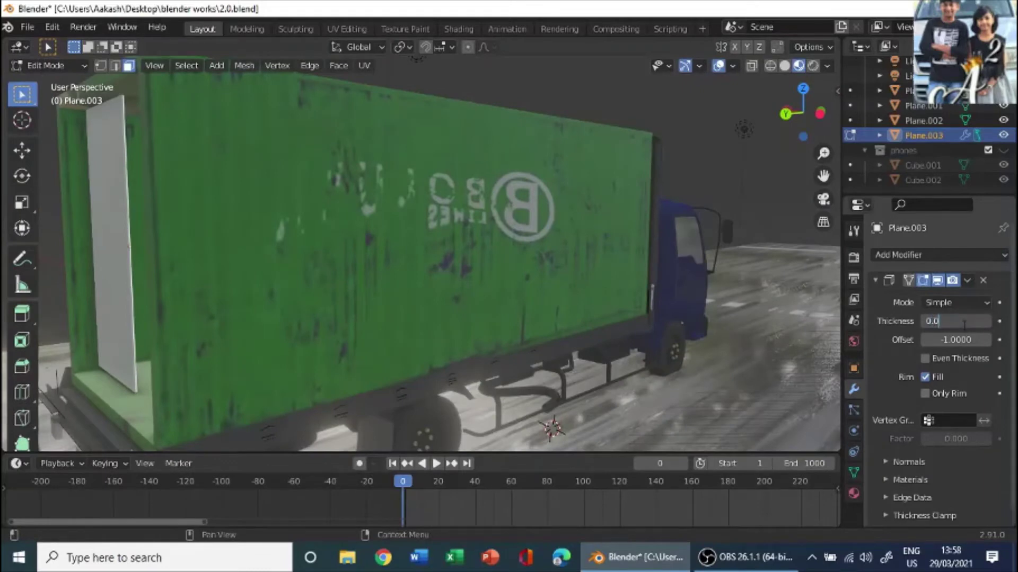
{"action": "type", "text": "8"}
{"action": "key", "text": "Return"}
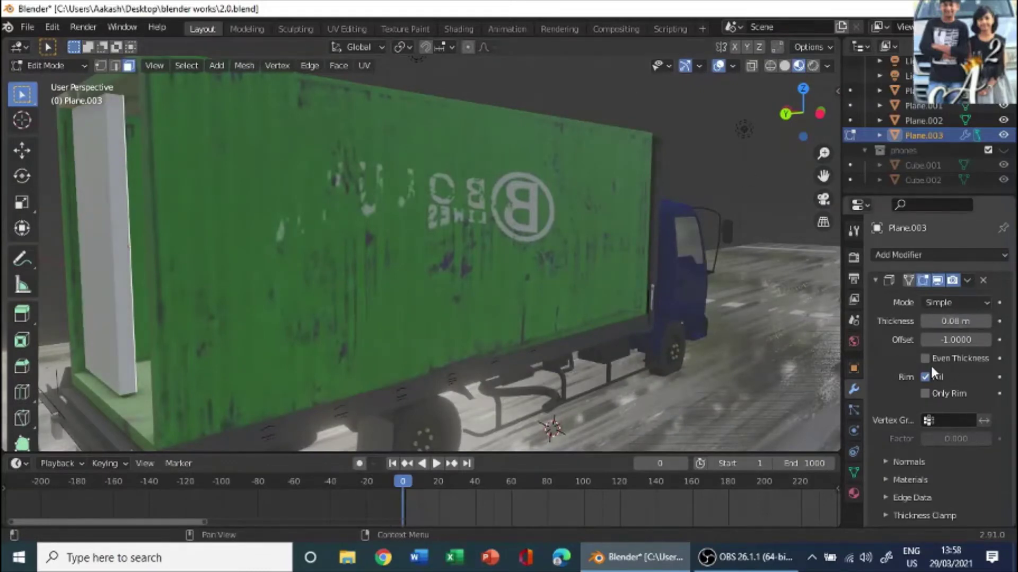
{"action": "scroll", "coordinate": [919, 336], "scroll_direction": "down", "scroll_amount": 1}
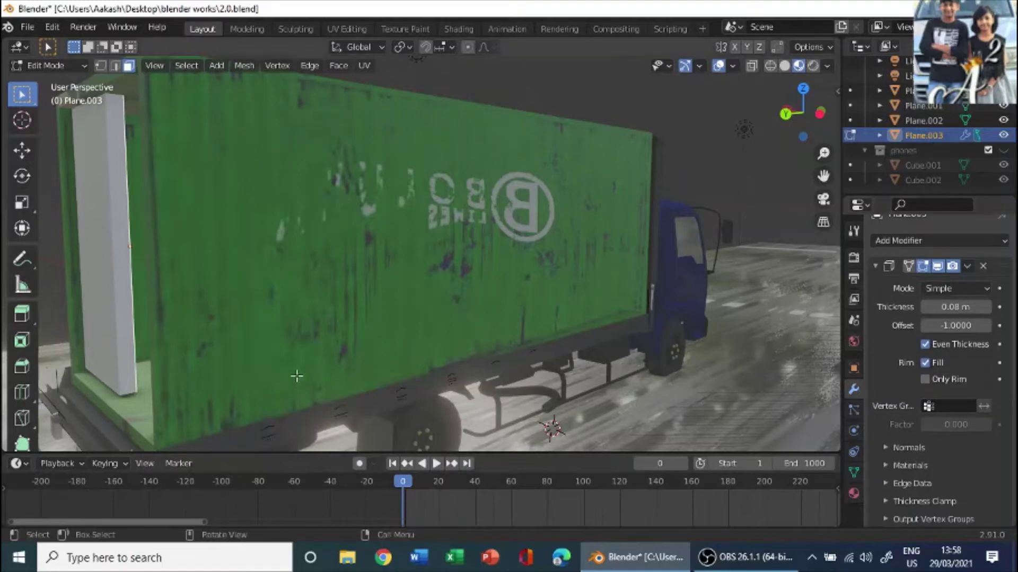
Step: Return to Object Mode, shift the door slightly along the Y axis at the container's rear opening, and deselect it
{"action": "scroll", "coordinate": [295, 374], "scroll_direction": "down", "scroll_amount": 5}
{"action": "middle_click_drag", "start_coordinate": [96, 295], "coordinate": [263, 281]}
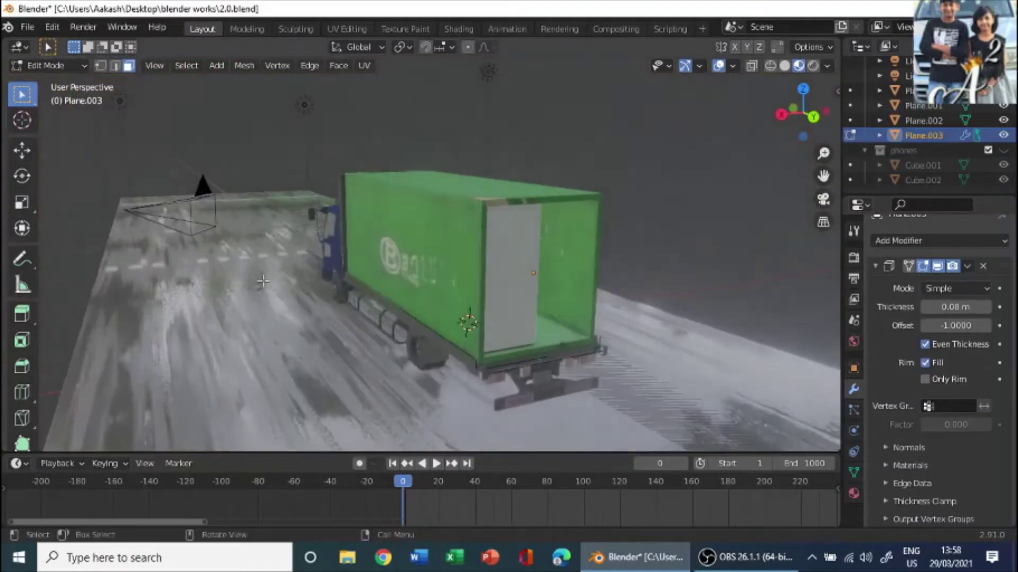
{"action": "left_click", "coordinate": [47, 65]}
{"action": "left_click", "coordinate": [37, 81]}
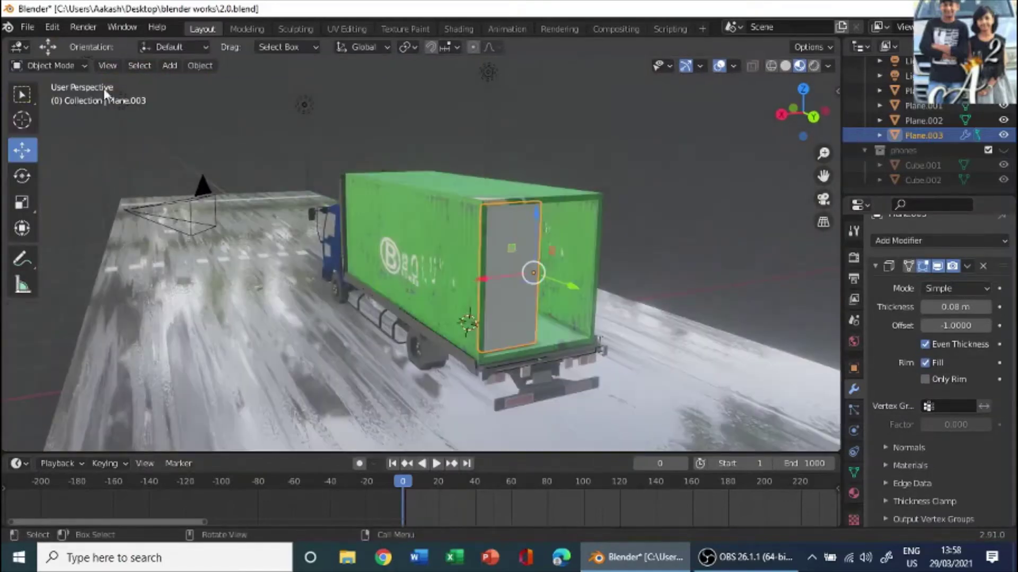
{"action": "left_click_drag", "start_coordinate": [568, 286], "coordinate": [575, 287]}
{"action": "left_click", "coordinate": [687, 223]}
Step: Try to rotate the door about the vertical axis around its current origin and undo the rotation
{"action": "middle_click_drag", "start_coordinate": [689, 207], "coordinate": [239, 198]}
{"action": "scroll", "coordinate": [421, 179], "scroll_direction": "up", "scroll_amount": 5}
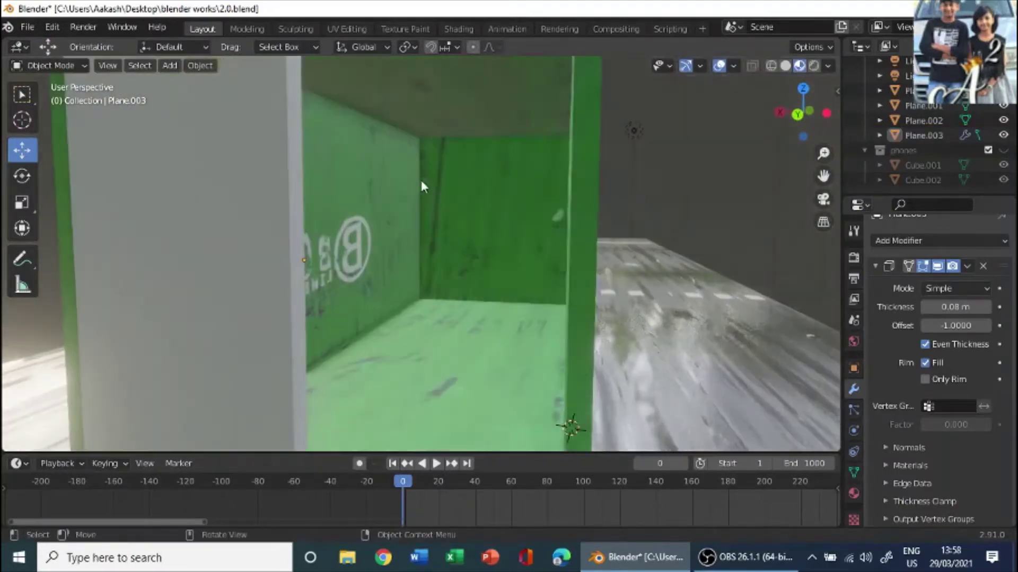
{"action": "scroll", "coordinate": [489, 149], "scroll_direction": "down", "scroll_amount": 5}
{"action": "left_click", "coordinate": [323, 251]}
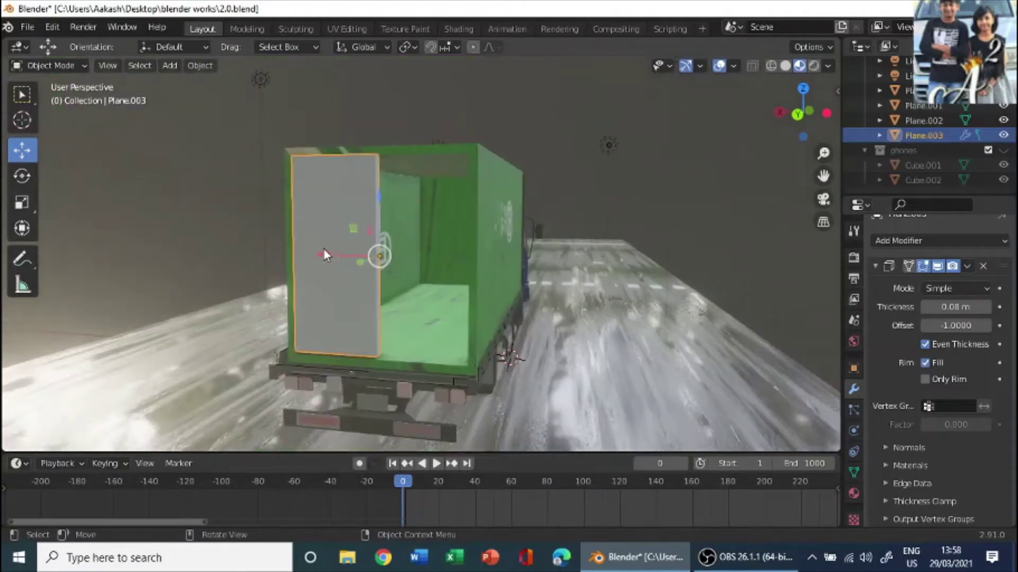
{"action": "left_click", "coordinate": [22, 176]}
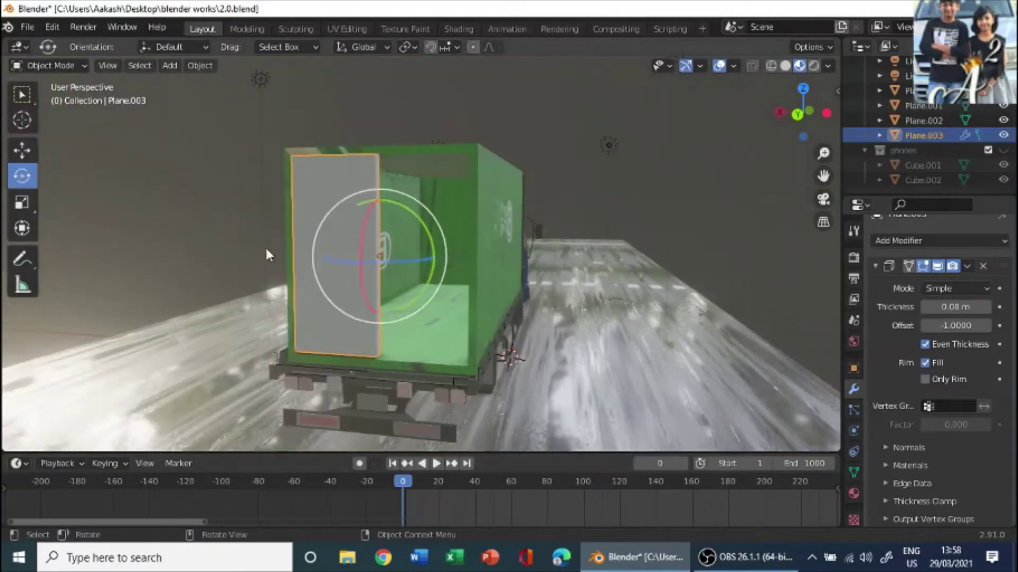
{"action": "left_click_drag", "start_coordinate": [329, 257], "coordinate": [377, 286]}
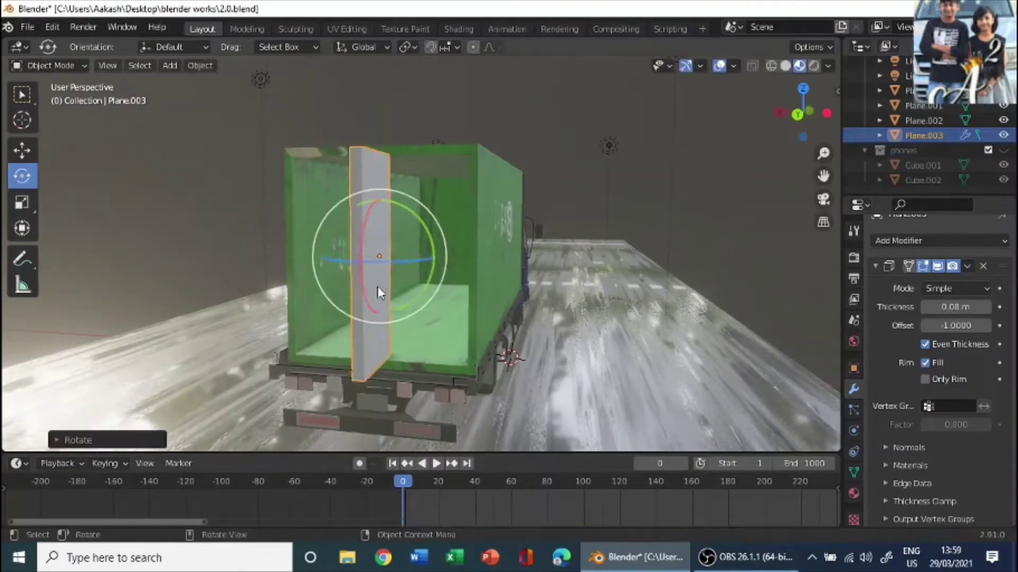
{"action": "key", "text": "ctrl+z"}
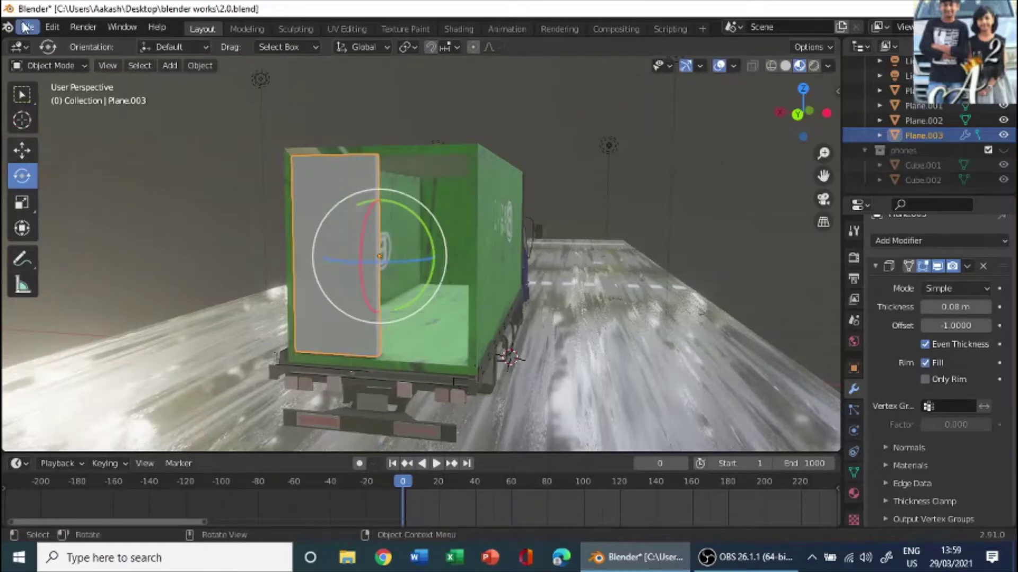
Step: Enter Edit Mode on the door with vertex selection and hide the container Cube
{"action": "key", "text": "Tab"}
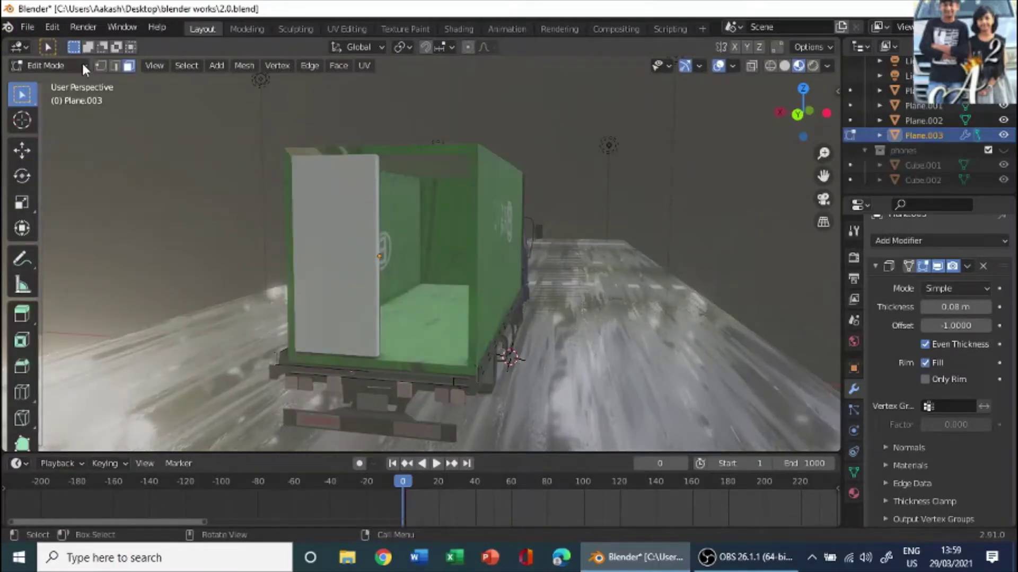
{"action": "left_click", "coordinate": [101, 64]}
{"action": "scroll", "coordinate": [411, 339], "scroll_direction": "up", "scroll_amount": 5}
{"action": "middle_click_drag", "start_coordinate": [411, 338], "coordinate": [496, 318]}
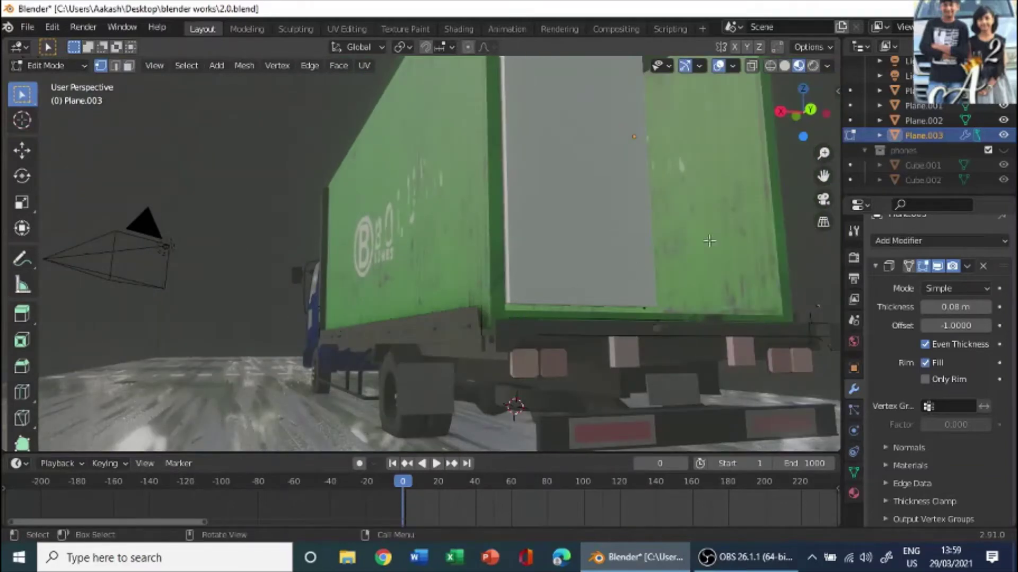
{"action": "scroll", "coordinate": [955, 157], "scroll_direction": "up", "scroll_amount": 3}
{"action": "scroll", "coordinate": [955, 151], "scroll_direction": "up", "scroll_amount": 3}
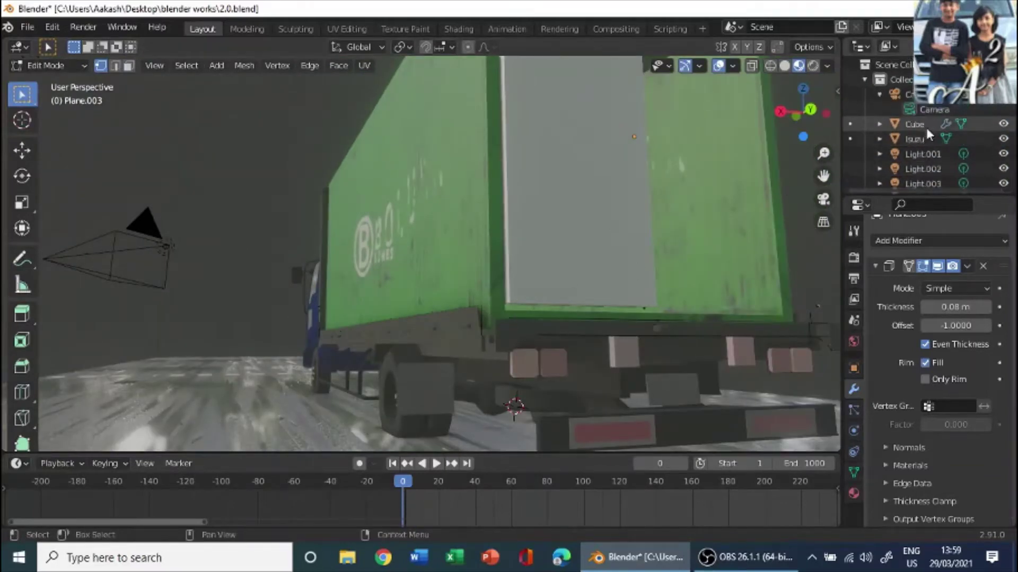
{"action": "scroll", "coordinate": [969, 146], "scroll_direction": "down", "scroll_amount": 6}
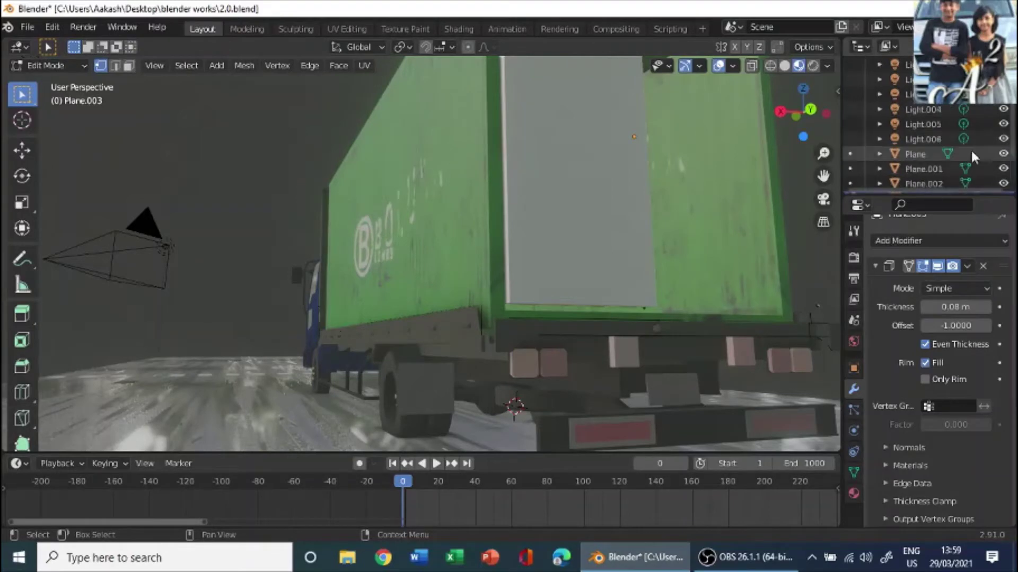
{"action": "scroll", "coordinate": [978, 154], "scroll_direction": "up", "scroll_amount": 3}
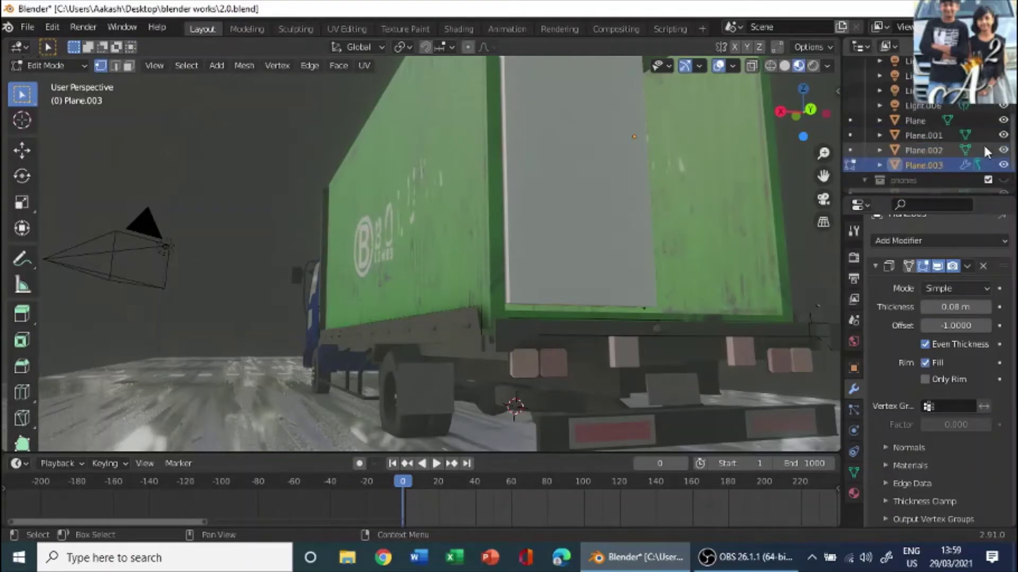
{"action": "scroll", "coordinate": [981, 155], "scroll_direction": "up", "scroll_amount": 5}
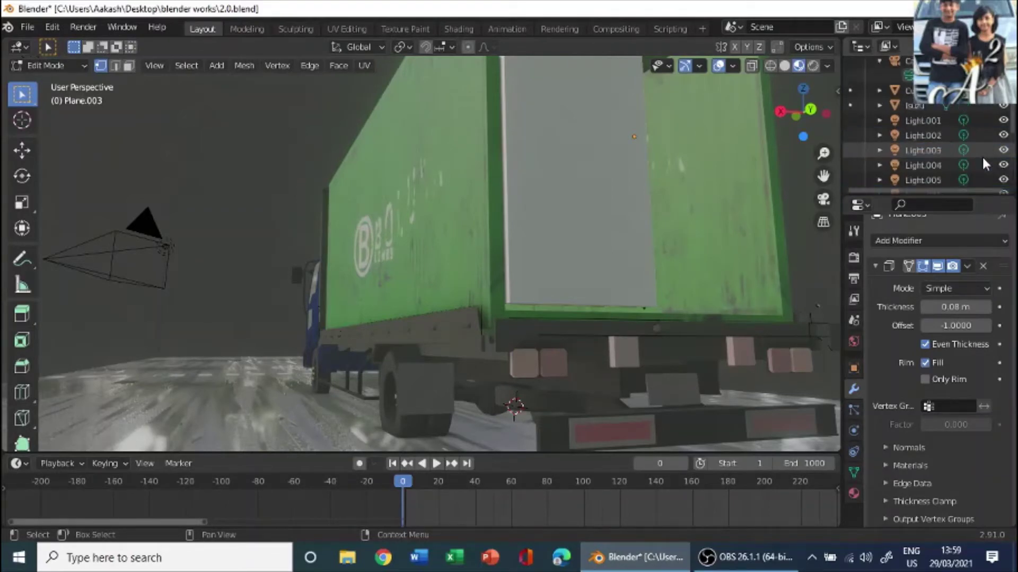
{"action": "left_click", "coordinate": [1003, 124]}
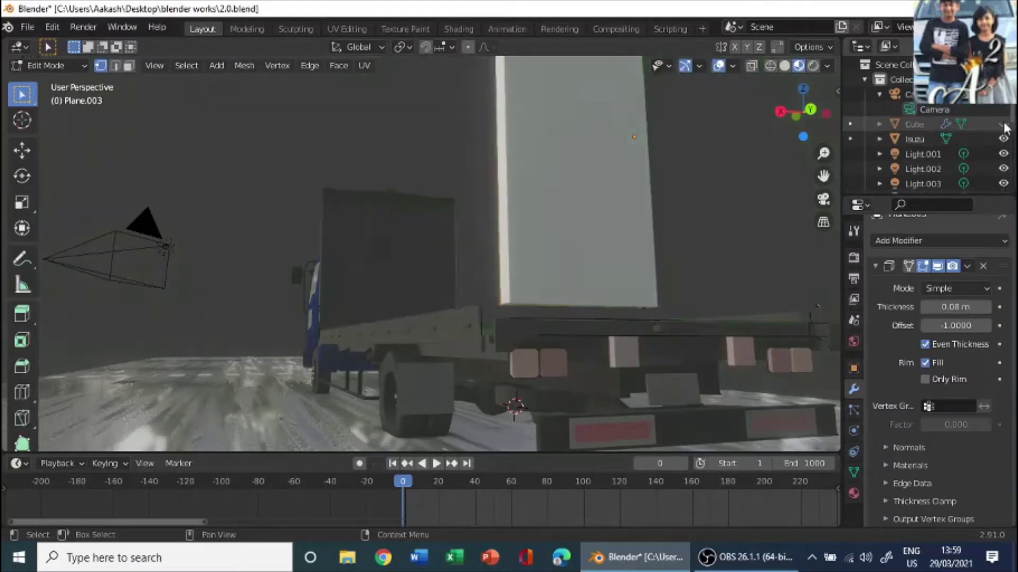
Step: Select the door's lower outer corner vertex and snap the 3D cursor to it
{"action": "middle_click_drag", "start_coordinate": [652, 222], "coordinate": [706, 229]}
{"action": "scroll", "coordinate": [686, 281], "scroll_direction": "up", "scroll_amount": 3}
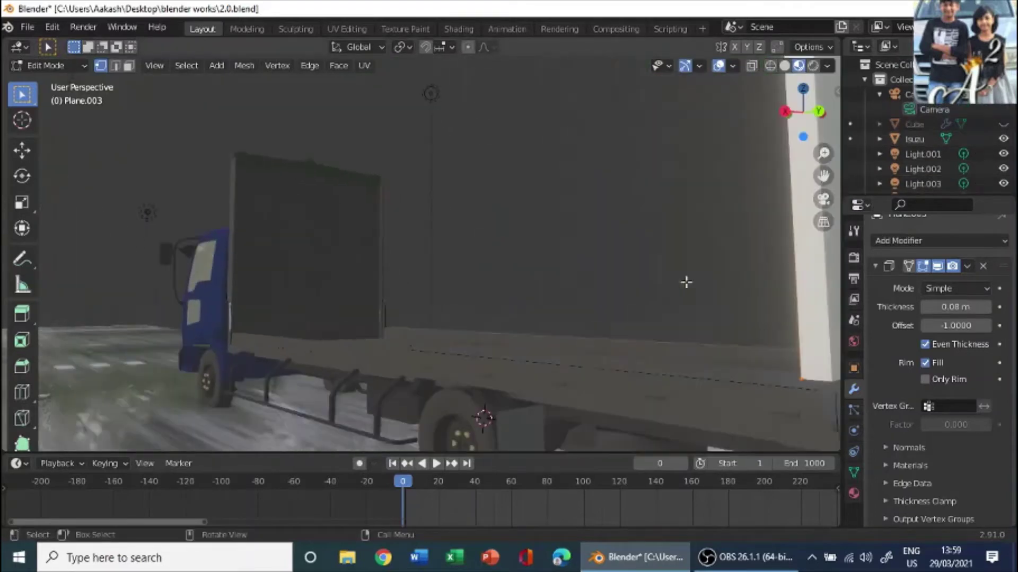
{"action": "middle_click_drag", "start_coordinate": [798, 371], "coordinate": [283, 302]}
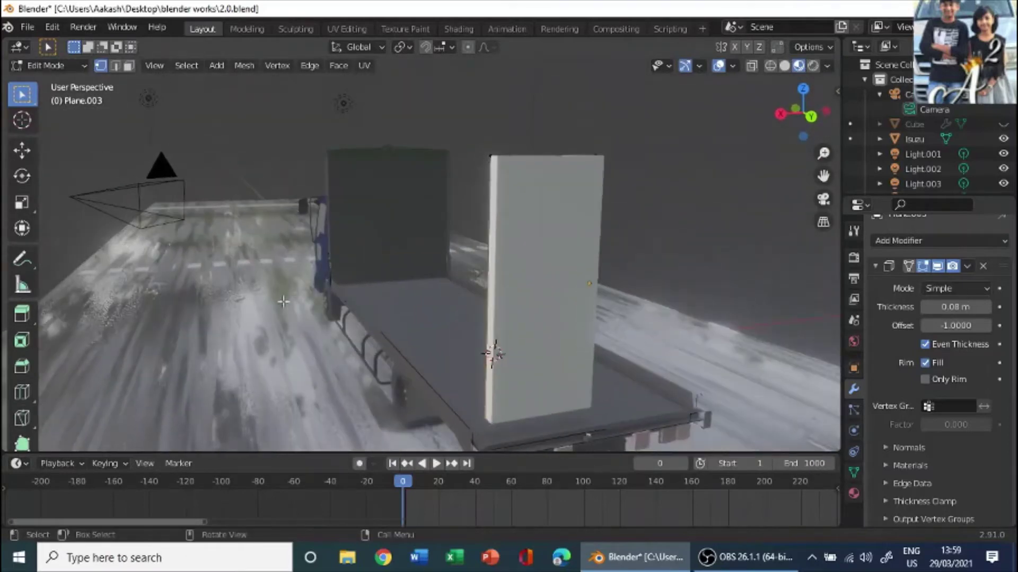
{"action": "middle_click_drag", "start_coordinate": [428, 418], "coordinate": [424, 402]}
{"action": "scroll", "coordinate": [427, 402], "scroll_direction": "down", "scroll_amount": 2}
{"action": "key", "text": "shift+s"}
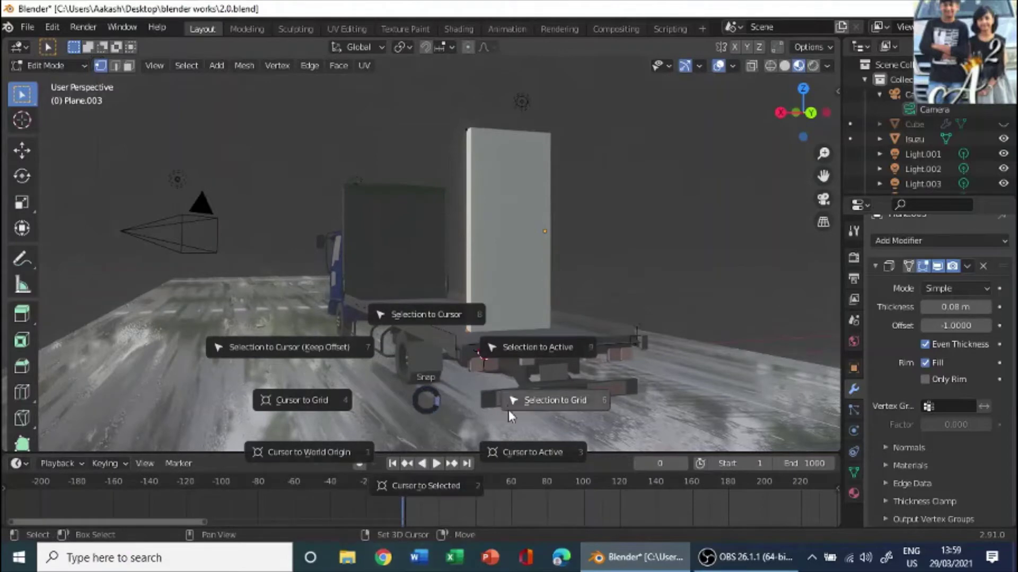
{"action": "left_click", "coordinate": [418, 492]}
{"action": "scroll", "coordinate": [511, 332], "scroll_direction": "up", "scroll_amount": 3}
{"action": "middle_click_drag", "start_coordinate": [511, 332], "coordinate": [540, 336]}
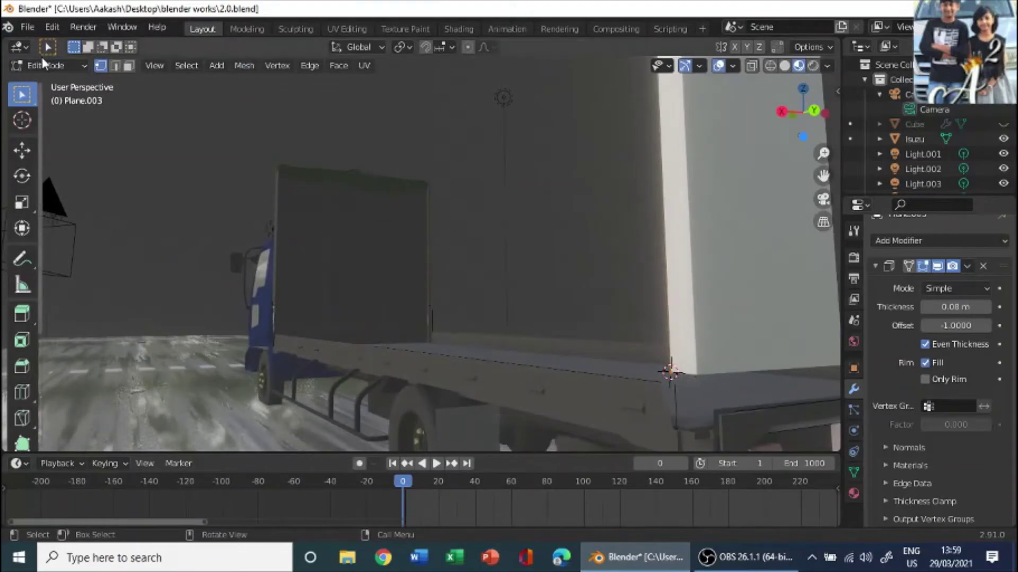
Step: Return to Object Mode, unhide the container Cube, and set the door's origin to the 3D cursor
{"action": "key", "text": "Tab"}
{"action": "scroll", "coordinate": [304, 152], "scroll_direction": "down", "scroll_amount": 3}
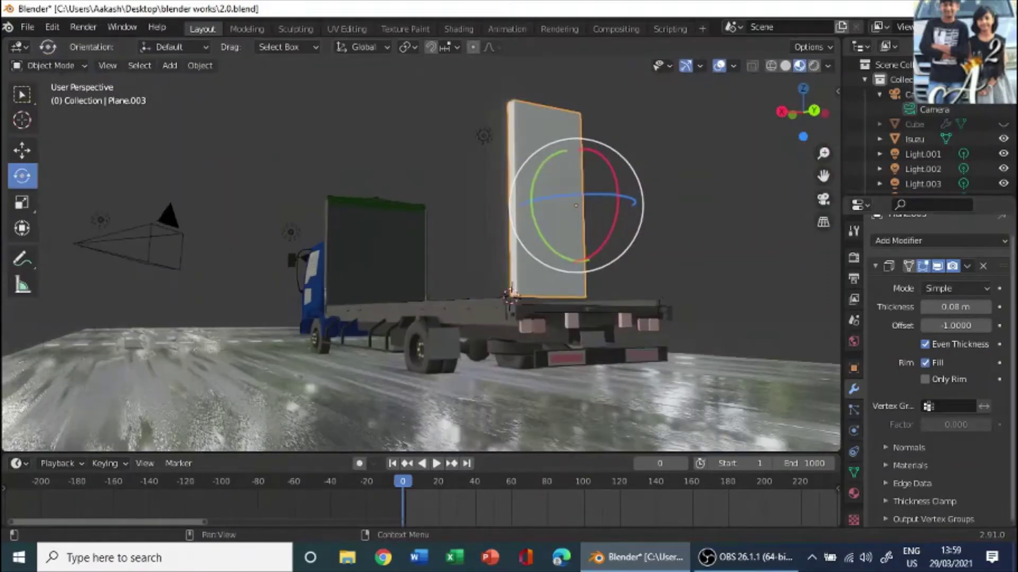
{"action": "left_click", "coordinate": [1003, 123]}
{"action": "middle_click_drag", "start_coordinate": [390, 167], "coordinate": [268, 199]}
{"action": "left_click", "coordinate": [196, 65]}
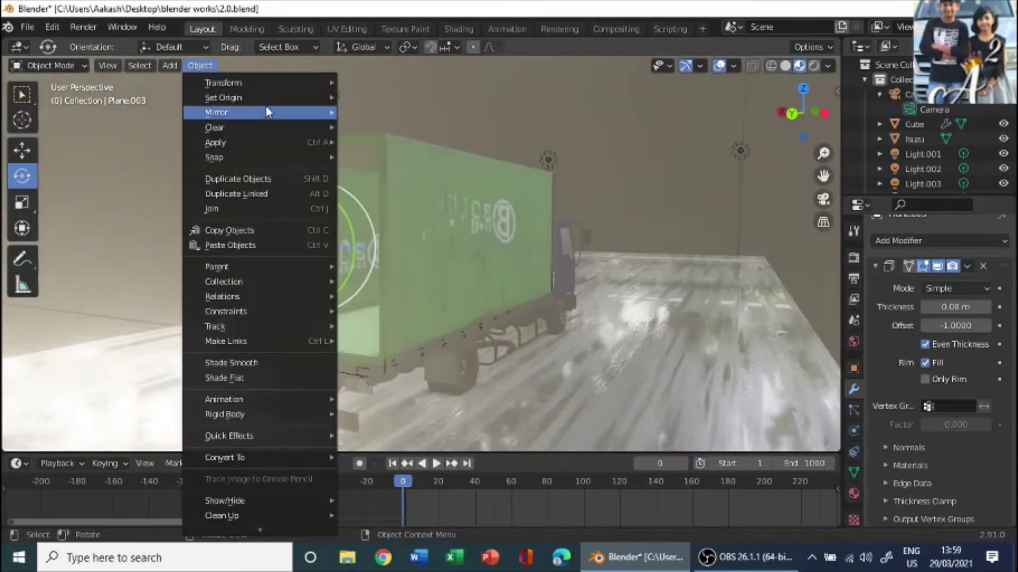
{"action": "mouse_move", "coordinate": [238, 98]}
{"action": "left_click", "coordinate": [415, 130]}
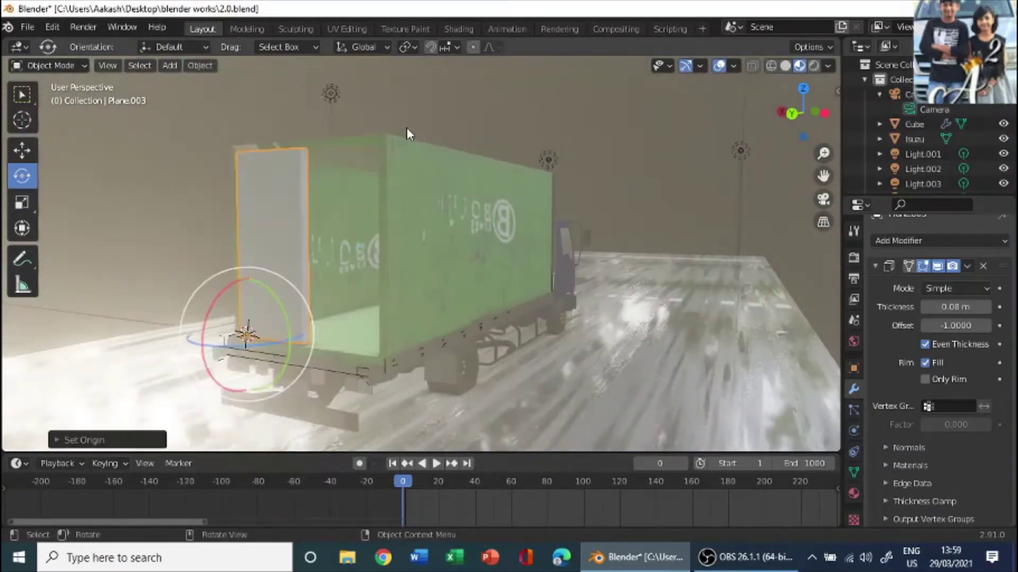
Step: Try to rotate the door about the vertical axis around its hinge-corner origin
{"action": "middle_click_drag", "start_coordinate": [406, 127], "coordinate": [180, 260]}
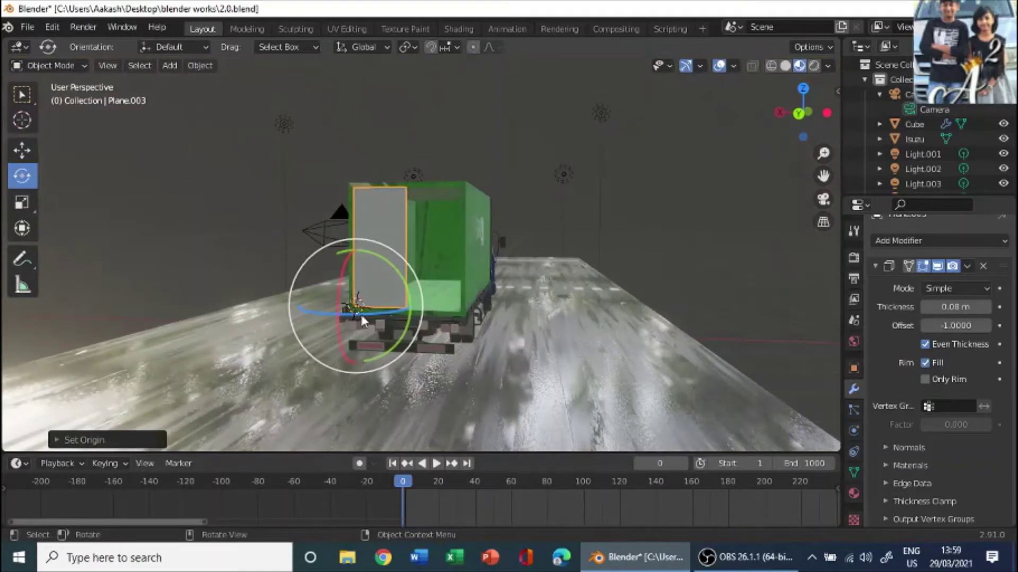
{"action": "mouse_move", "coordinate": [362, 312]}
{"action": "left_mouse_down"}
{"action": "mouse_move", "coordinate": [275, 297]}
{"action": "mouse_move", "coordinate": [382, 310]}
{"action": "mouse_move", "coordinate": [339, 297]}
{"action": "mouse_move", "coordinate": [321, 314]}
{"action": "mouse_move", "coordinate": [361, 326]}
{"action": "mouse_move", "coordinate": [368, 315]}
{"action": "left_mouse_up"}
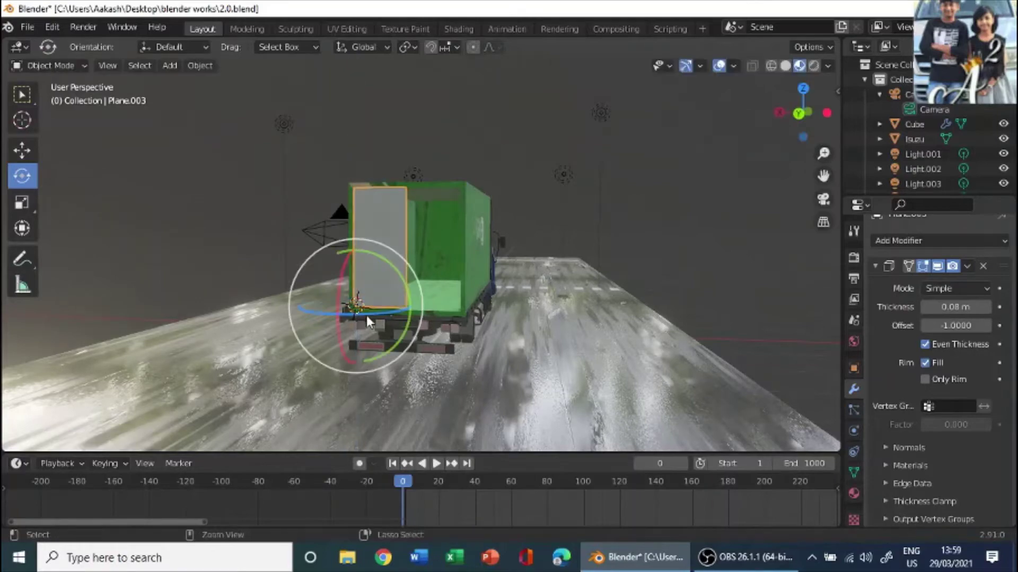
{"action": "left_click", "coordinate": [128, 244]}
{"action": "middle_click_drag", "start_coordinate": [128, 243], "coordinate": [79, 345]}
{"action": "scroll", "coordinate": [188, 290], "scroll_direction": "up", "scroll_amount": 5}
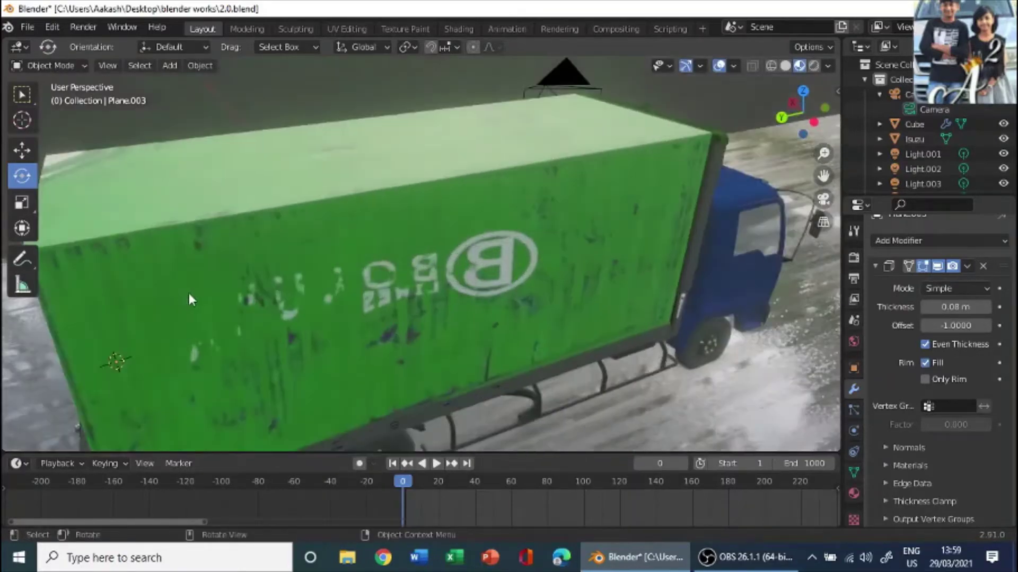
Step: Add a new material to the truck's rear door and save the file
{"action": "middle_click_drag", "start_coordinate": [187, 290], "coordinate": [271, 271]}
{"action": "left_click", "coordinate": [161, 271]}
{"action": "scroll", "coordinate": [171, 265], "scroll_direction": "down", "scroll_amount": 5}
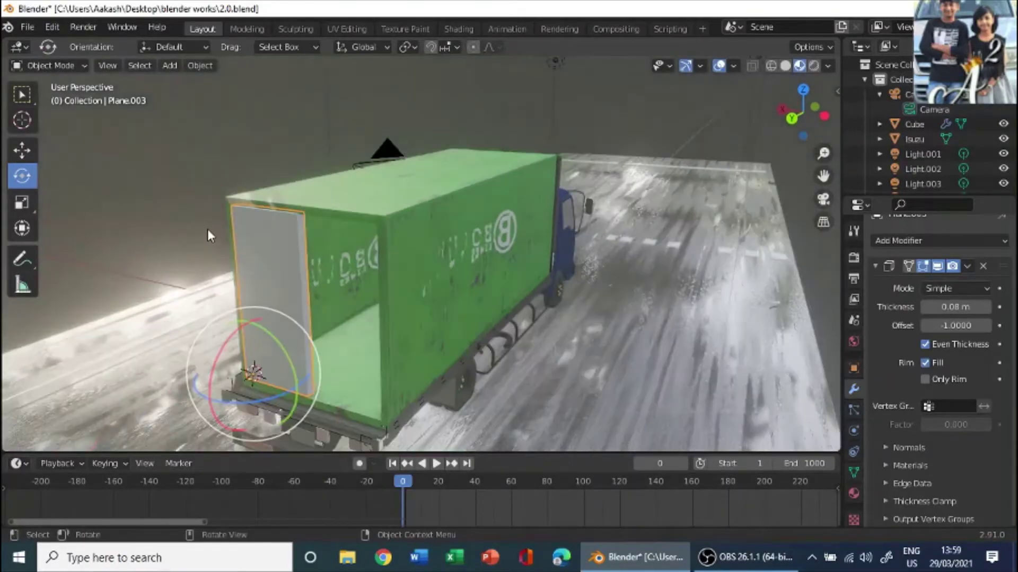
{"action": "scroll", "coordinate": [371, 133], "scroll_direction": "down", "scroll_amount": 2}
{"action": "middle_click_drag", "start_coordinate": [397, 149], "coordinate": [427, 139]}
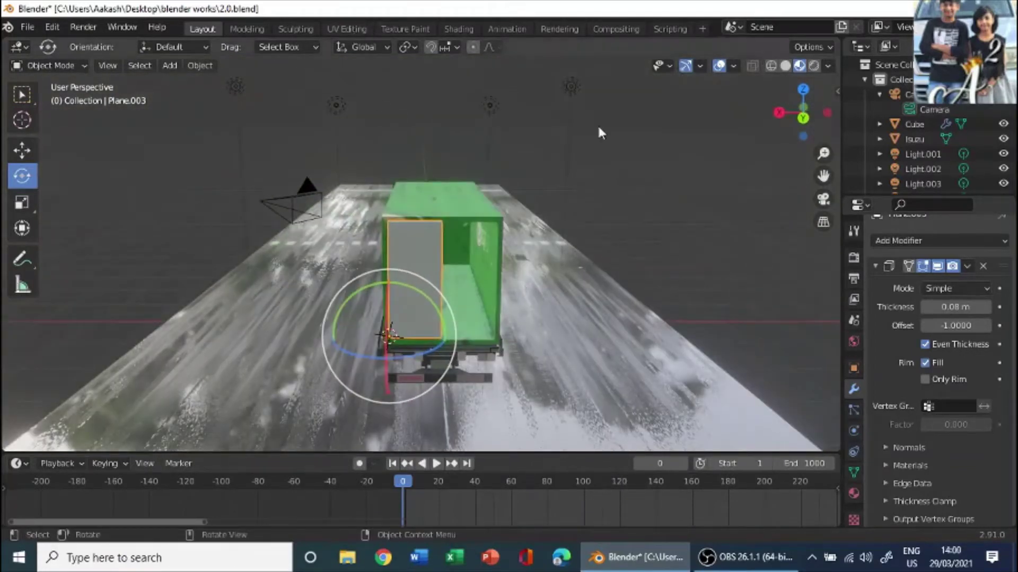
{"action": "scroll", "coordinate": [829, 489], "scroll_direction": "up", "scroll_amount": 1}
{"action": "left_click", "coordinate": [854, 494]}
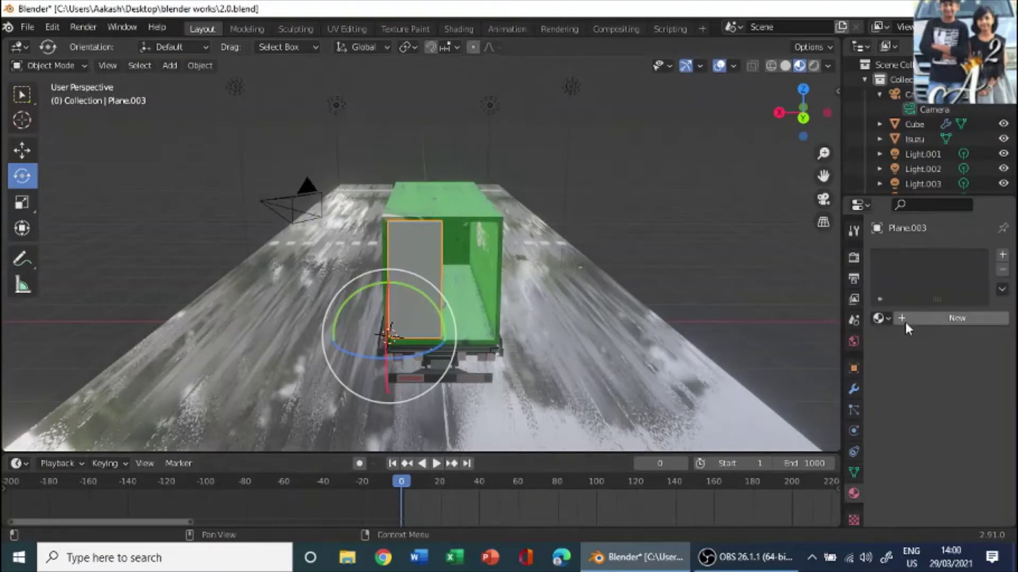
{"action": "left_click", "coordinate": [921, 324]}
{"action": "scroll", "coordinate": [948, 436], "scroll_direction": "down", "scroll_amount": 1}
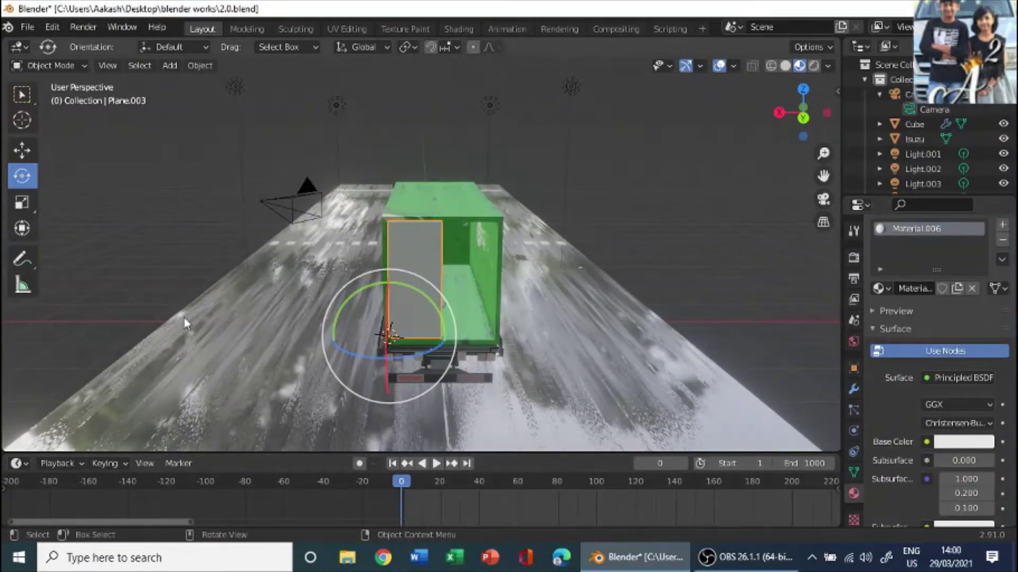
{"action": "key", "text": "ctrl+s"}
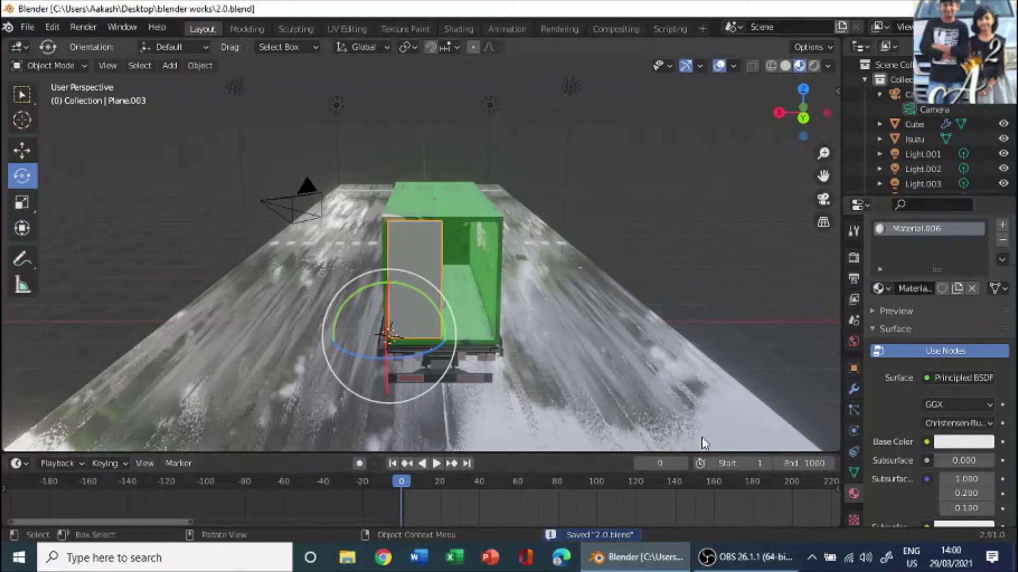
Step: Use an Image Texture as the base color of the door's material
{"action": "middle_click_drag", "start_coordinate": [342, 370], "coordinate": [371, 277]}
{"action": "scroll", "coordinate": [555, 274], "scroll_direction": "up", "scroll_amount": 5}
{"action": "scroll", "coordinate": [555, 275], "scroll_direction": "down", "scroll_amount": 5}
{"action": "middle_click_drag", "start_coordinate": [602, 260], "coordinate": [572, 302]}
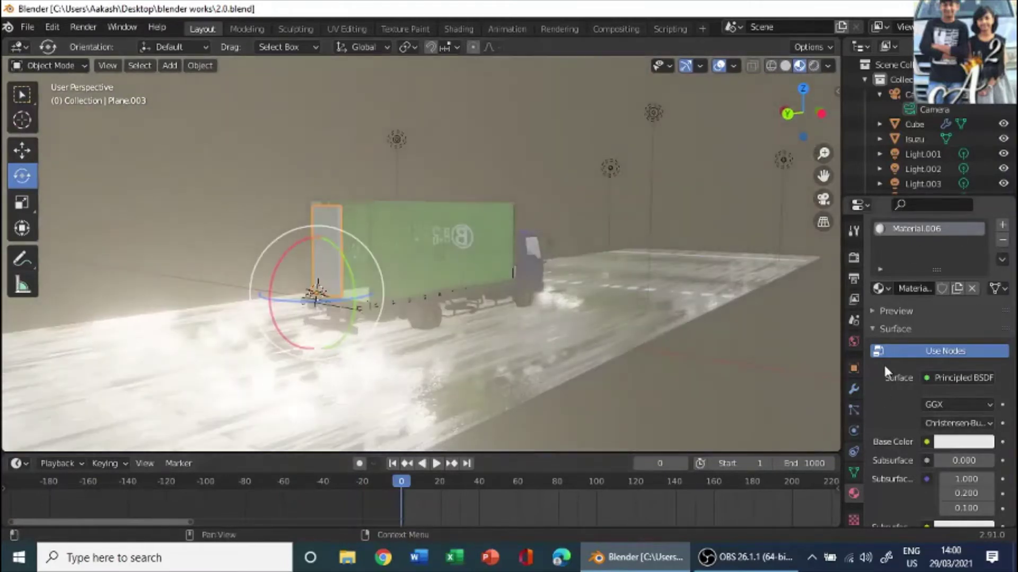
{"action": "scroll", "coordinate": [883, 363], "scroll_direction": "down", "scroll_amount": 2}
{"action": "left_click", "coordinate": [926, 412]}
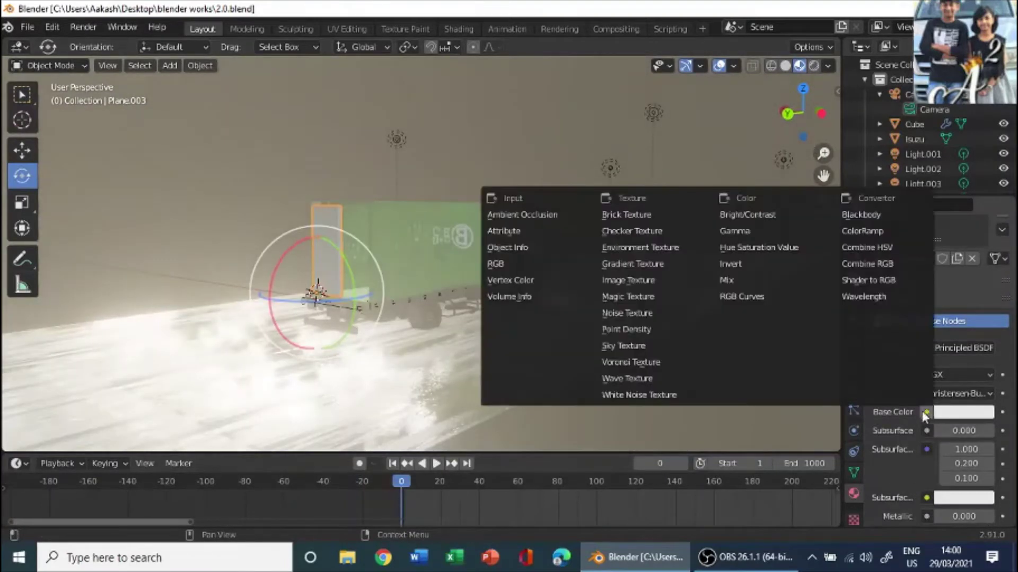
{"action": "left_click", "coordinate": [631, 281]}
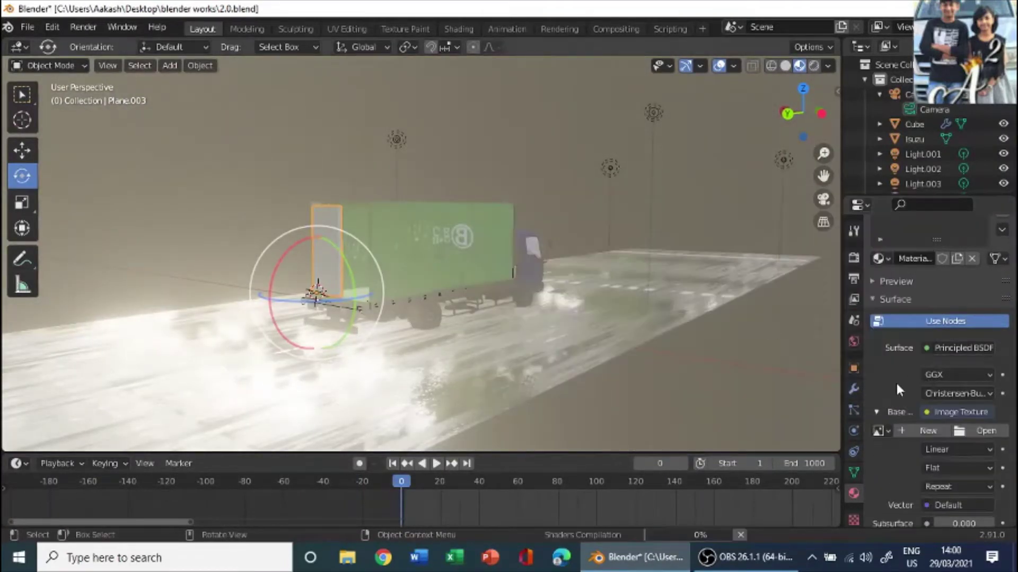
Step: Find trailer.jpg in the Downloads folder by searching for "trai" and load it as the door's texture image
{"action": "left_click", "coordinate": [962, 430]}
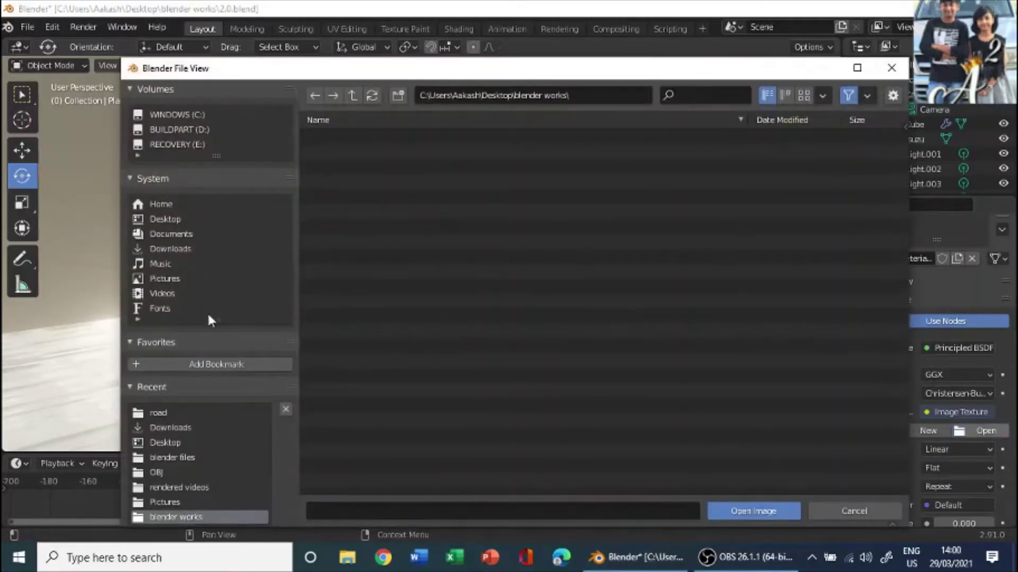
{"action": "left_click", "coordinate": [171, 221]}
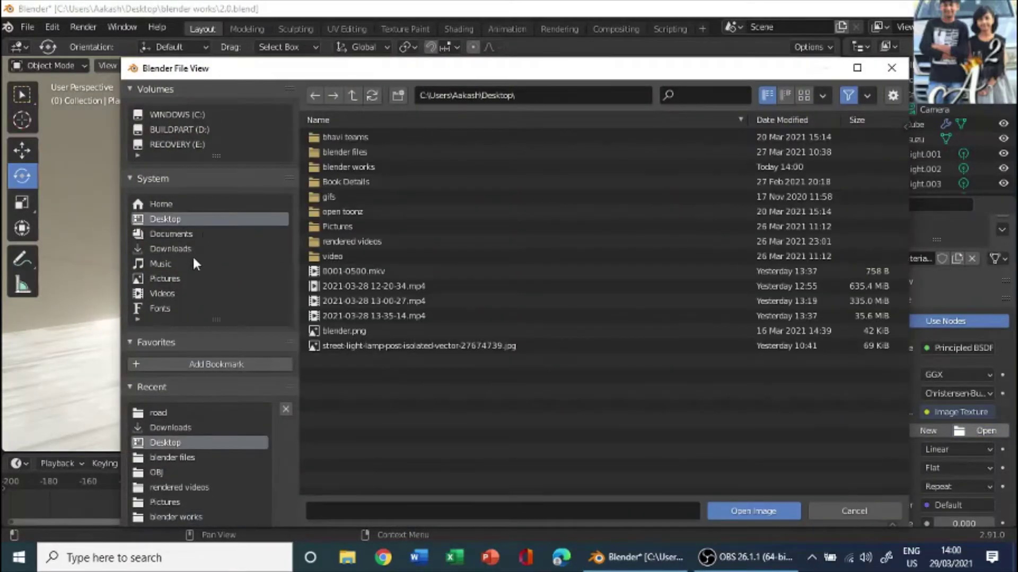
{"action": "left_click", "coordinate": [175, 249]}
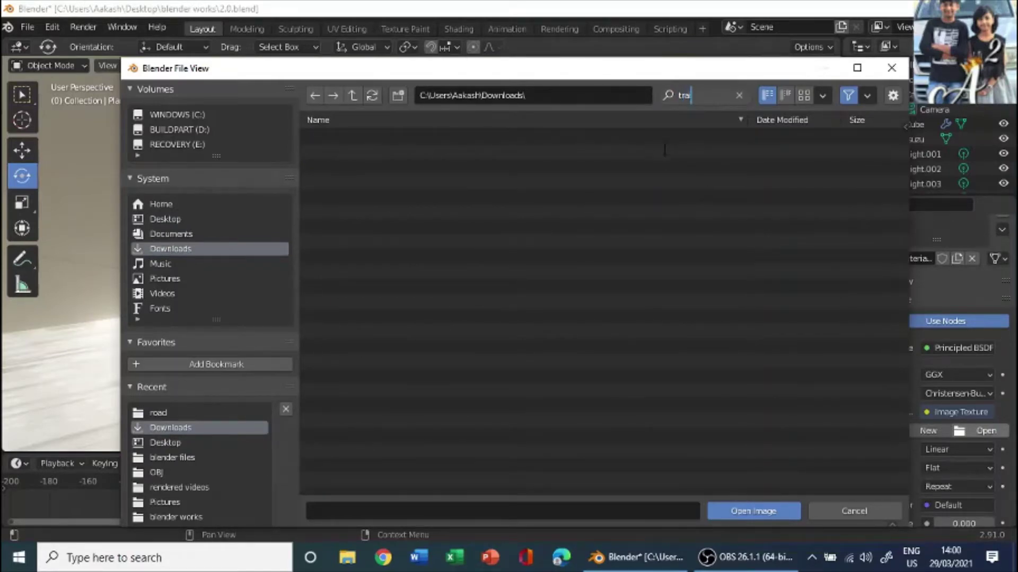
{"action": "type", "text": "trai"}
{"action": "key", "text": "Return"}
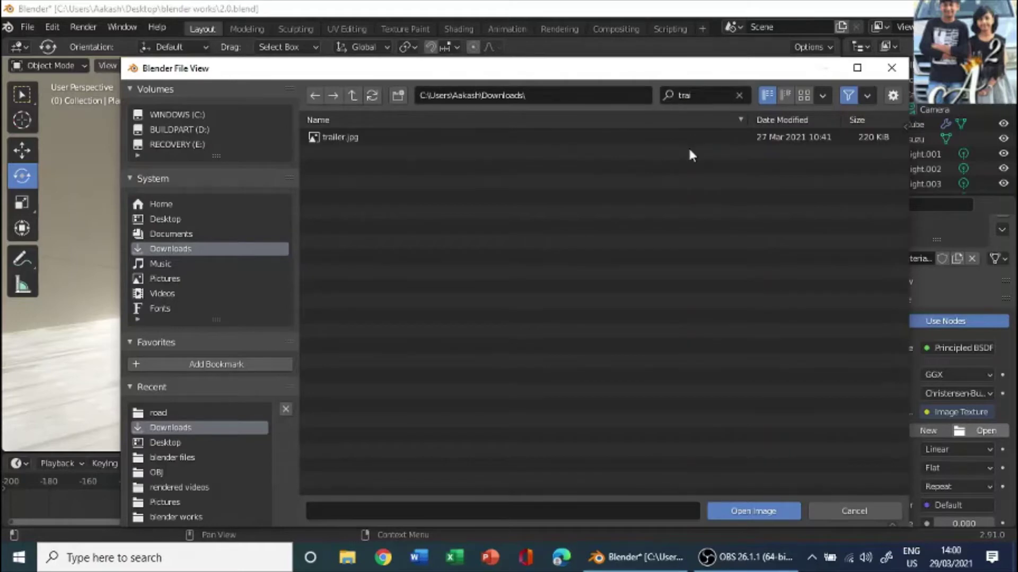
{"action": "left_click", "coordinate": [641, 139]}
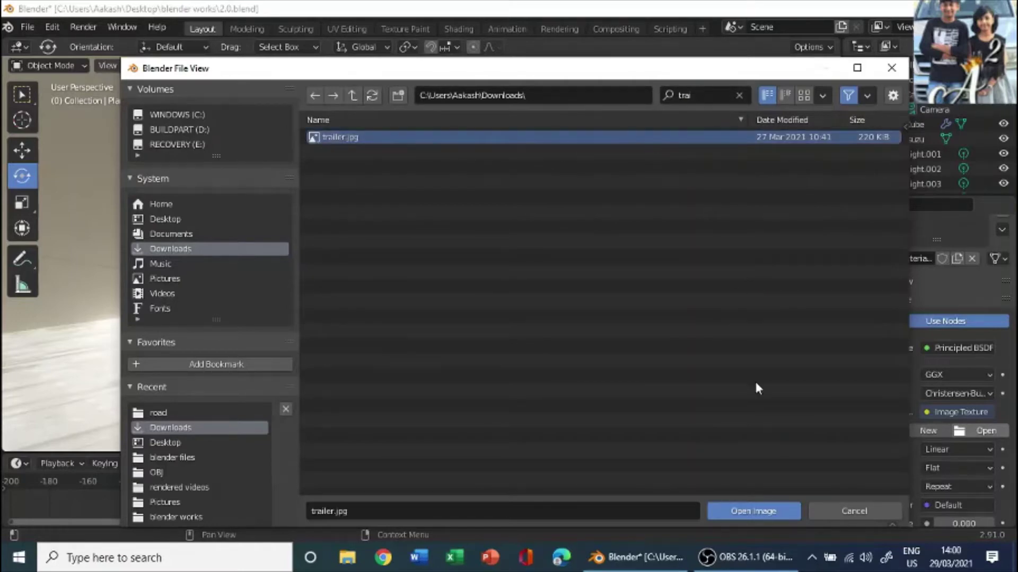
{"action": "left_click", "coordinate": [777, 514]}
Step: Switch to the UV Editing workspace with the textured rear door as the edited object
{"action": "middle_click_drag", "start_coordinate": [462, 278], "coordinate": [520, 254]}
{"action": "scroll", "coordinate": [379, 231], "scroll_direction": "up", "scroll_amount": 3}
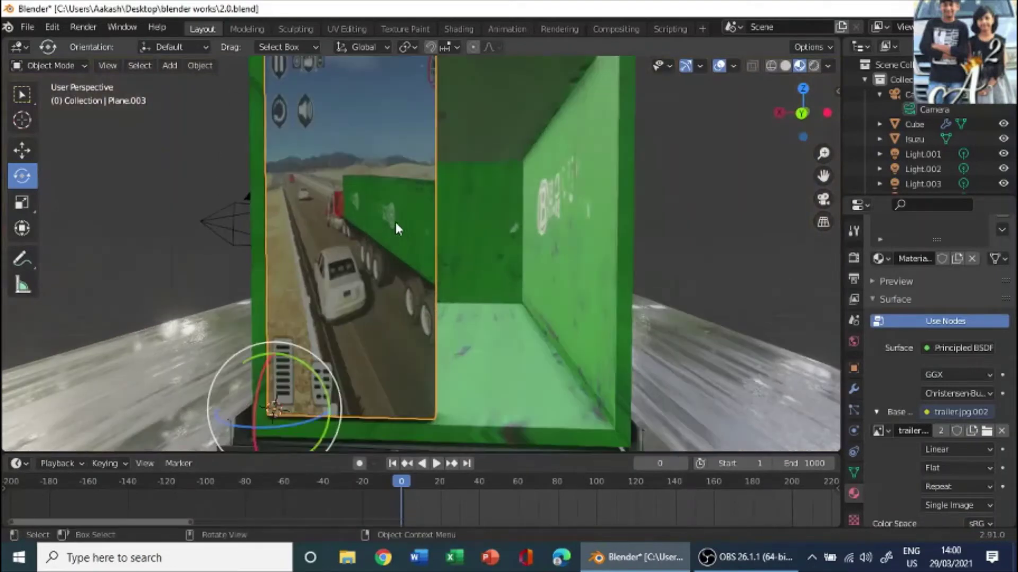
{"action": "scroll", "coordinate": [411, 165], "scroll_direction": "down", "scroll_amount": 5}
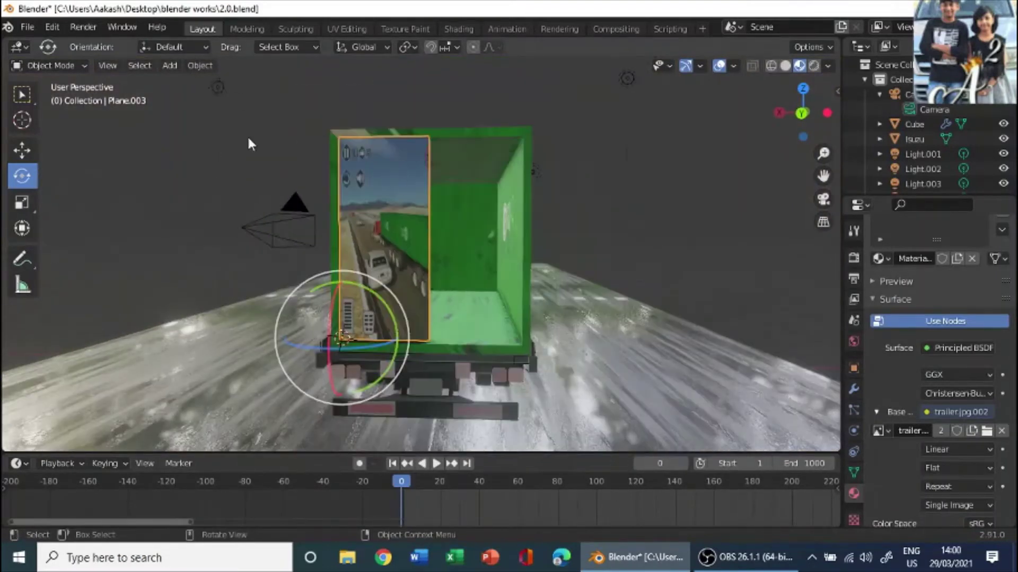
{"action": "left_click", "coordinate": [402, 24]}
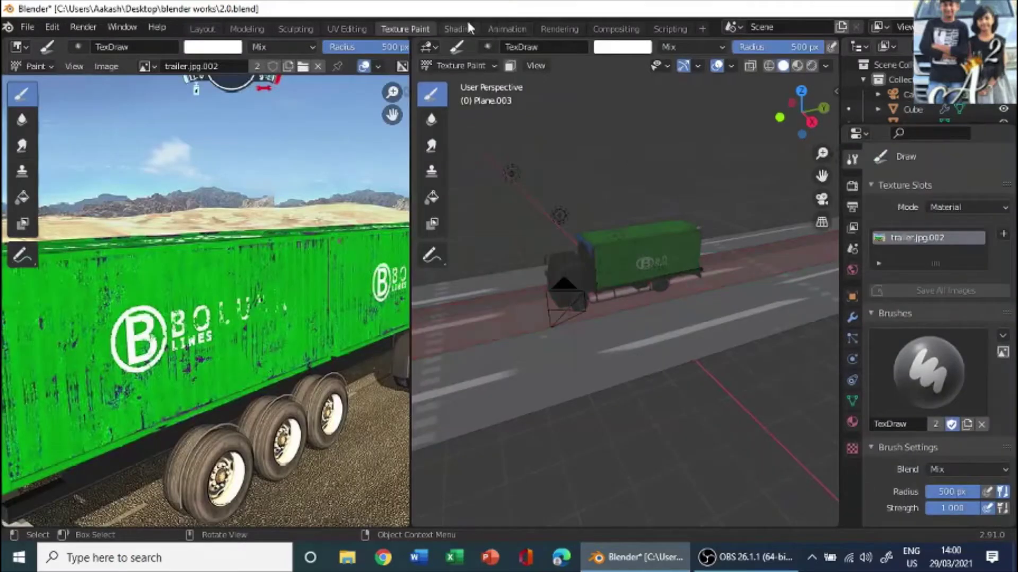
{"action": "left_click", "coordinate": [363, 28]}
{"action": "scroll", "coordinate": [728, 257], "scroll_direction": "up", "scroll_amount": 6}
{"action": "middle_click_drag", "start_coordinate": [728, 257], "coordinate": [649, 251]}
Step: Select the door's whole mesh and unwrap it with Cube Projection
{"action": "key", "text": "a"}
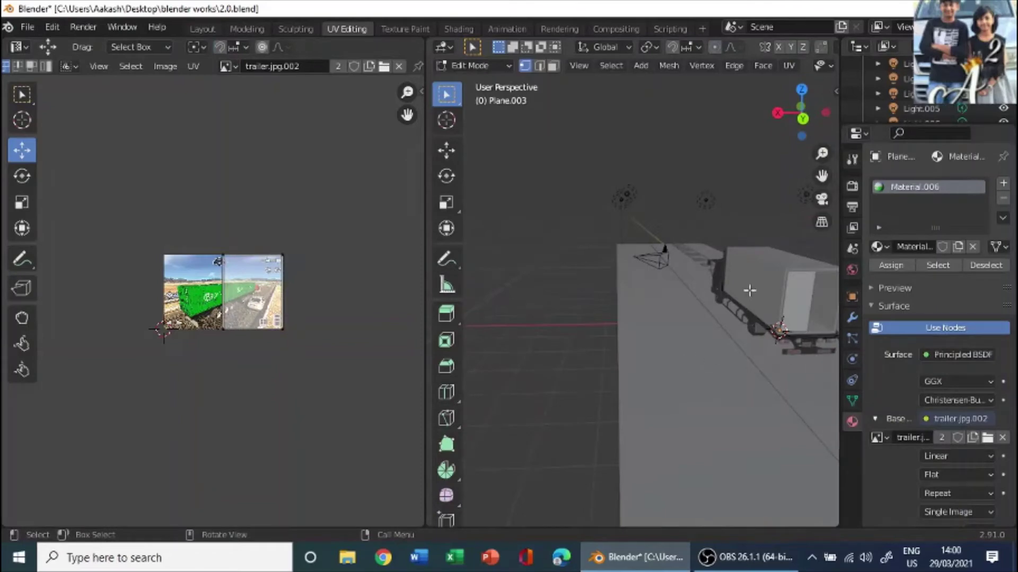
{"action": "middle_click_drag", "start_coordinate": [750, 290], "coordinate": [689, 291]}
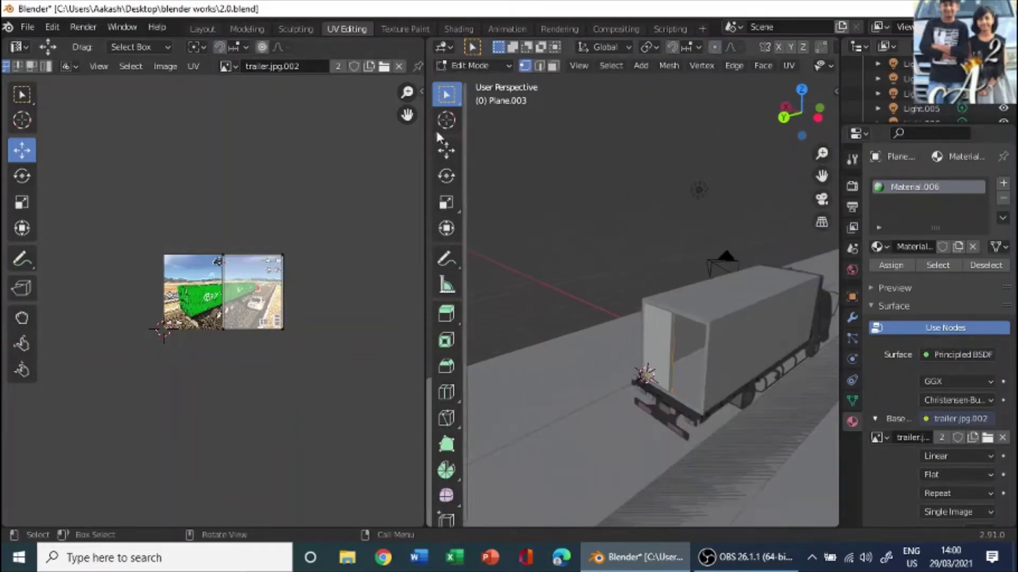
{"action": "scroll", "coordinate": [212, 298], "scroll_direction": "up", "scroll_amount": 3}
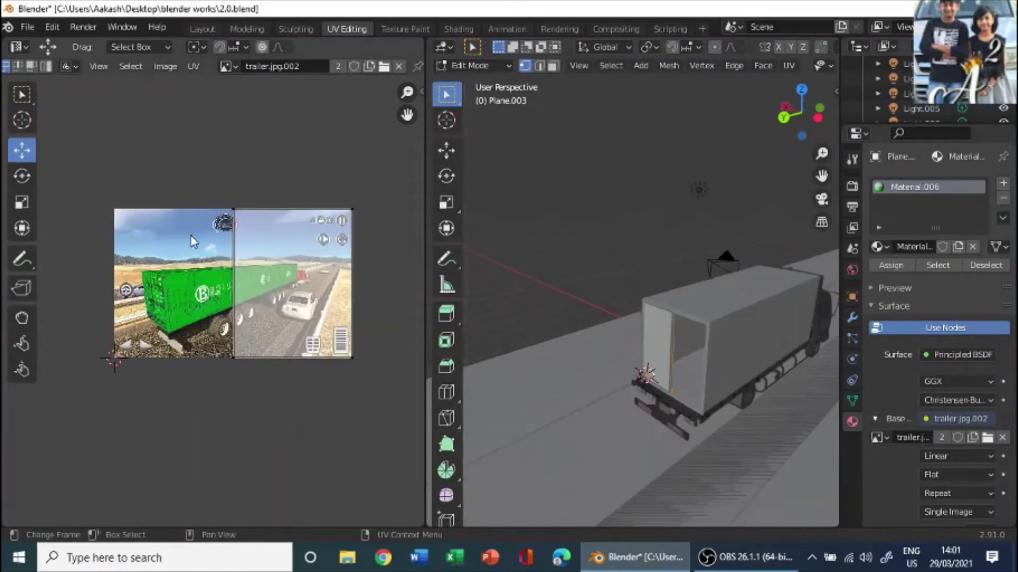
{"action": "key", "text": "u"}
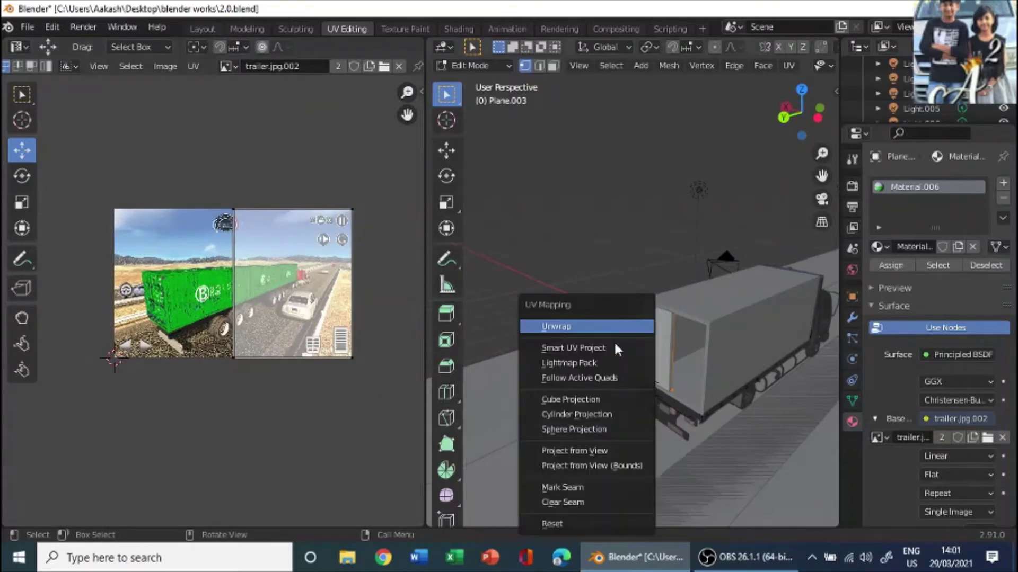
{"action": "left_click", "coordinate": [595, 400]}
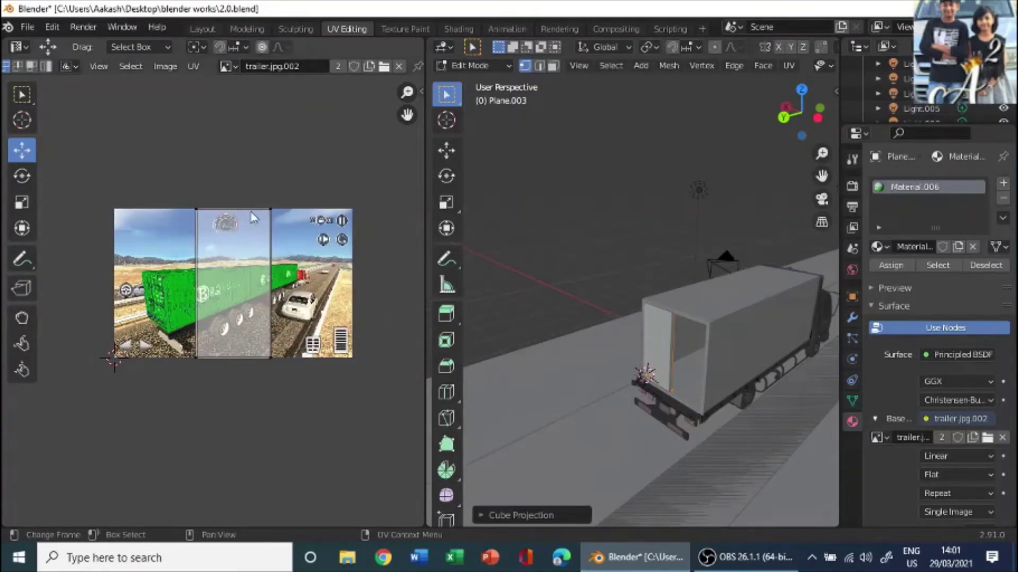
Step: Move the UV face's upper right vertex to the top middle of the green container's rear face in the image
{"action": "scroll", "coordinate": [32, 321], "scroll_direction": "up", "scroll_amount": 3}
{"action": "middle_click_drag", "start_coordinate": [63, 317], "coordinate": [141, 278]}
{"action": "scroll", "coordinate": [219, 341], "scroll_direction": "up", "scroll_amount": 4}
{"action": "scroll", "coordinate": [141, 279], "scroll_direction": "down", "scroll_amount": 3}
{"action": "scroll", "coordinate": [275, 215], "scroll_direction": "down", "scroll_amount": 2}
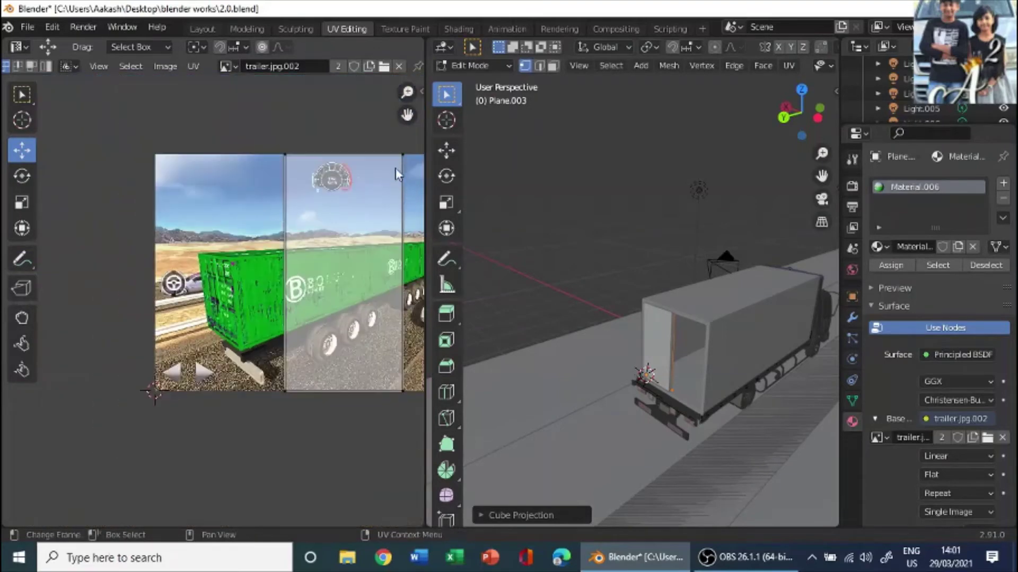
{"action": "left_click", "coordinate": [404, 157]}
{"action": "key", "text": "g"}
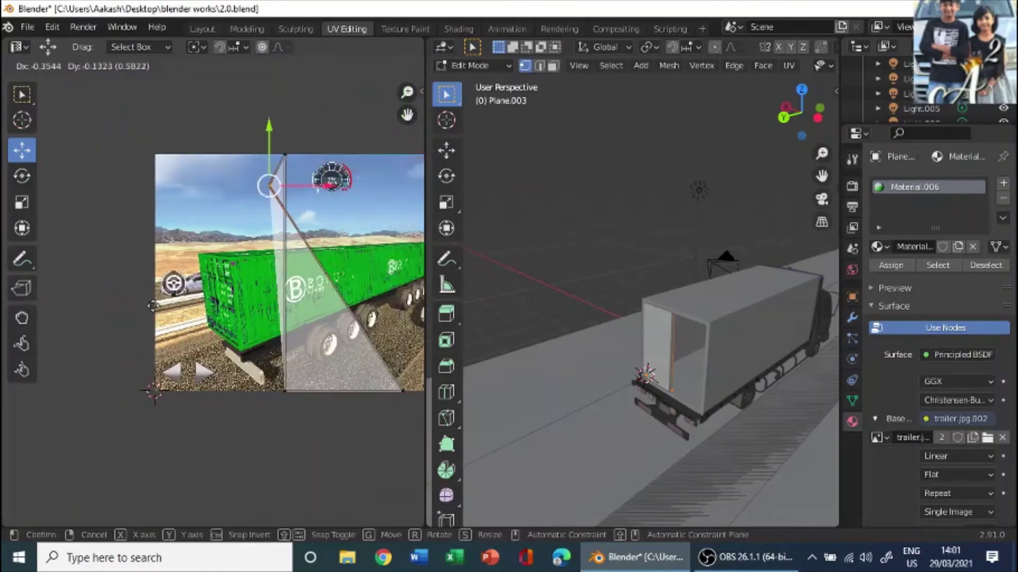
{"action": "left_click", "coordinate": [132, 344]}
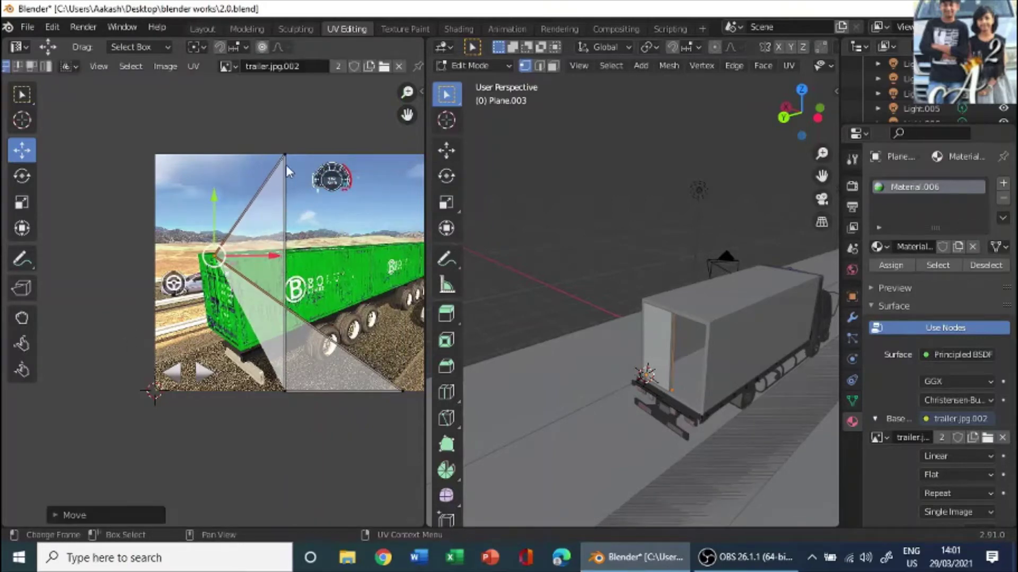
Step: Move the UV face's upper left vertex to the upper outer corner of the container's rear face
{"action": "key", "text": "g"}
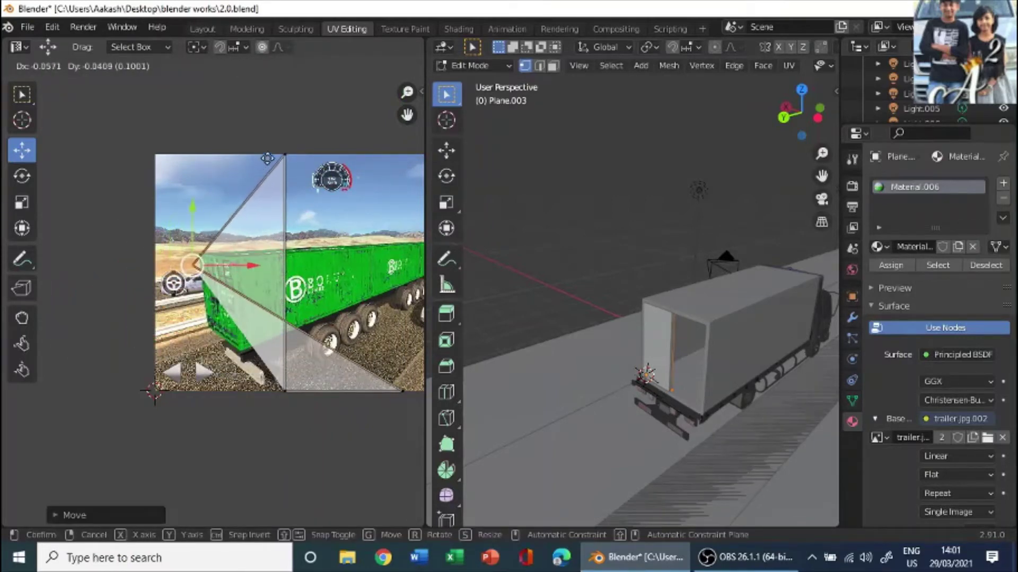
{"action": "left_click", "coordinate": [285, 159]}
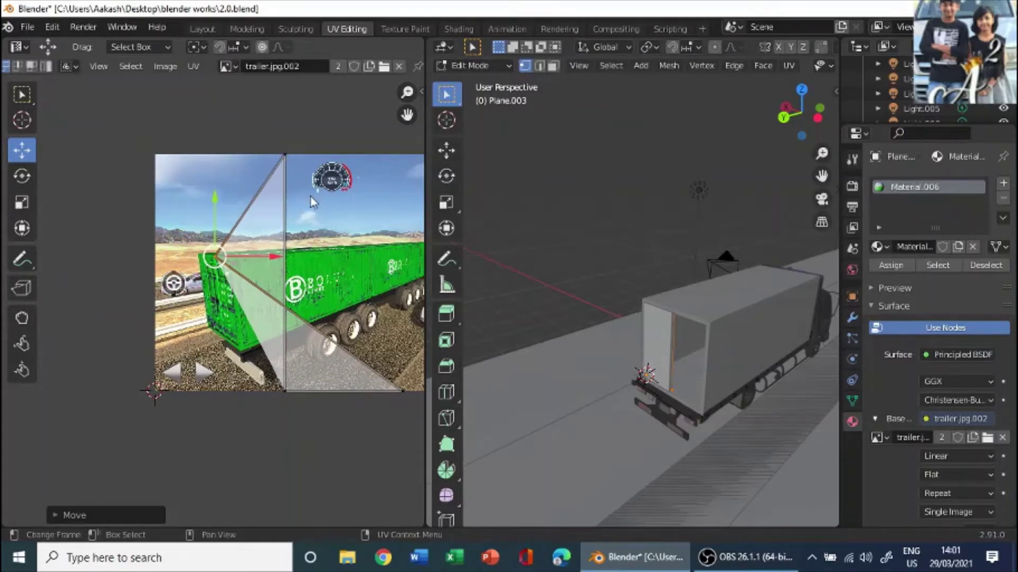
{"action": "key", "text": "g"}
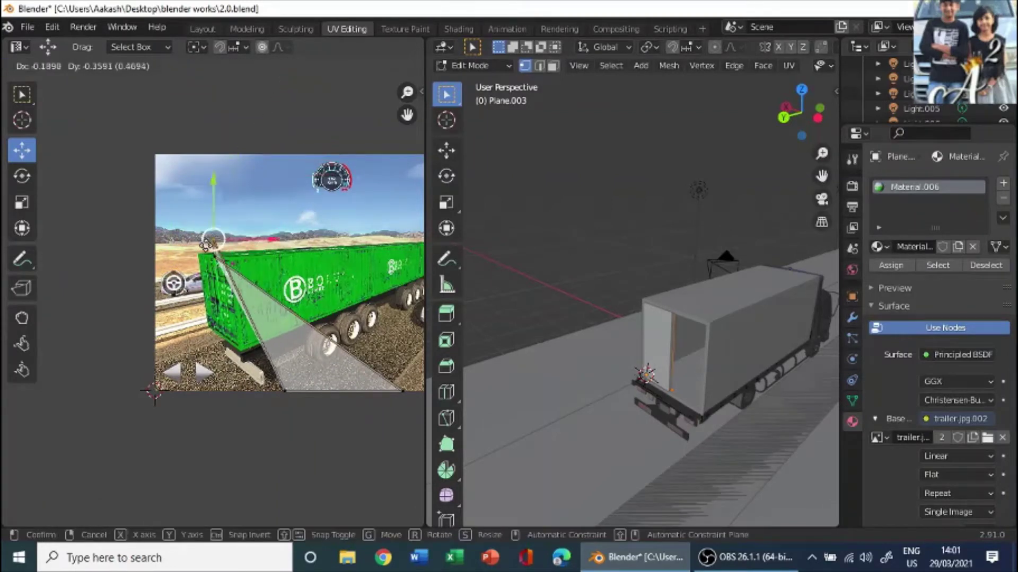
{"action": "left_click", "coordinate": [202, 256]}
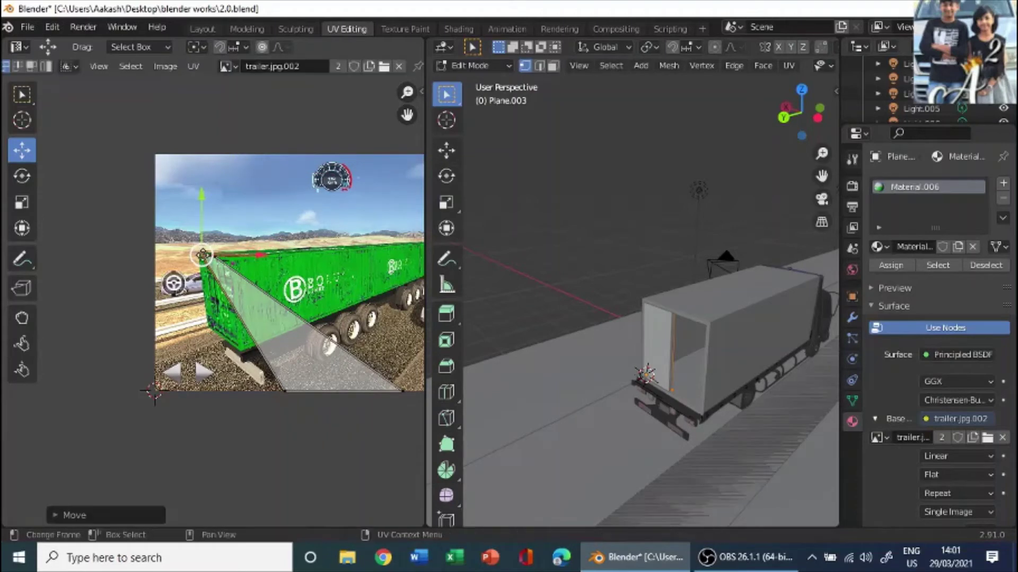
Step: Move the two lower UV vertices to the bottom outer corner and bottom middle of the container's rear face
{"action": "left_click", "coordinate": [287, 391]}
{"action": "key", "text": "g"}
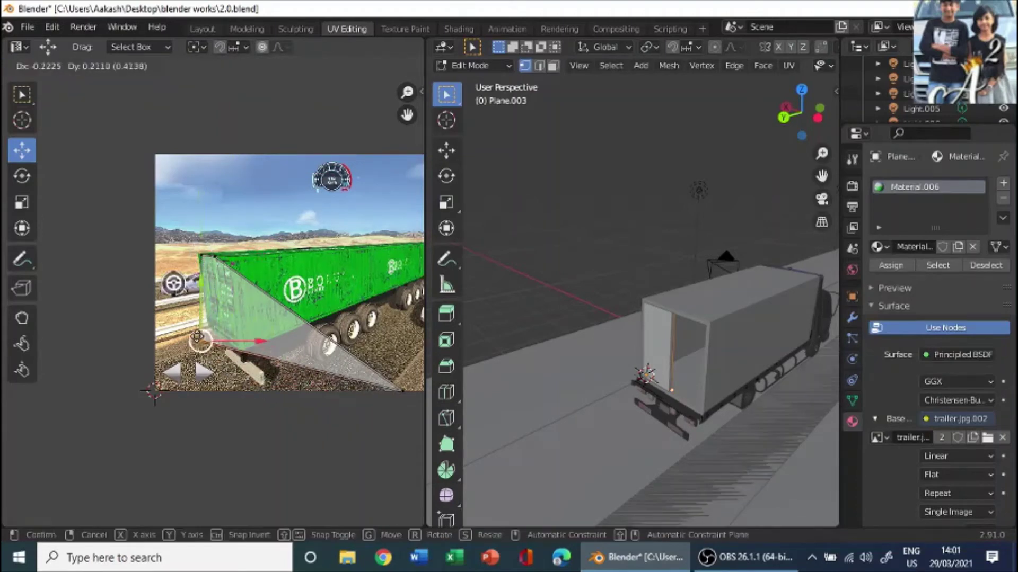
{"action": "left_click", "coordinate": [210, 328]}
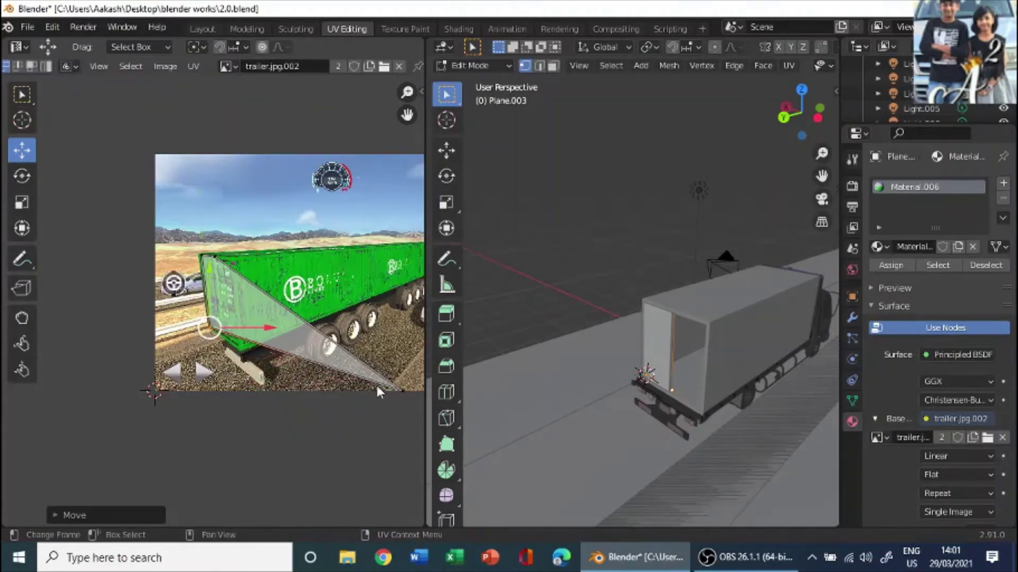
{"action": "left_click", "coordinate": [401, 390]}
{"action": "key", "text": "g"}
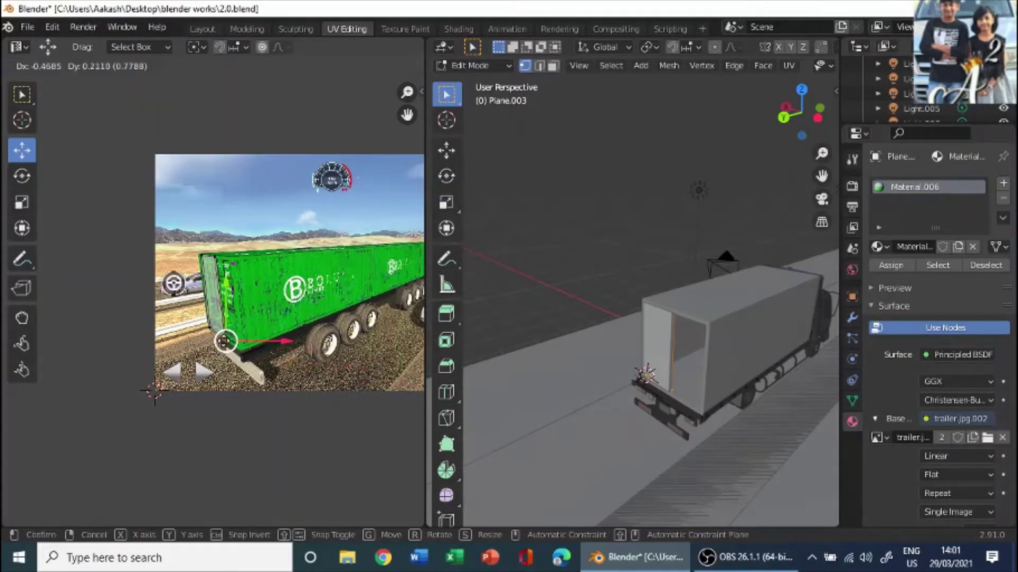
{"action": "left_click", "coordinate": [240, 323]}
Step: Nudge the upper left UV vertex exactly onto the upper outer corner of the container's rear face
{"action": "scroll", "coordinate": [240, 322], "scroll_direction": "up", "scroll_amount": 5}
{"action": "scroll", "coordinate": [298, 291], "scroll_direction": "up", "scroll_amount": 3}
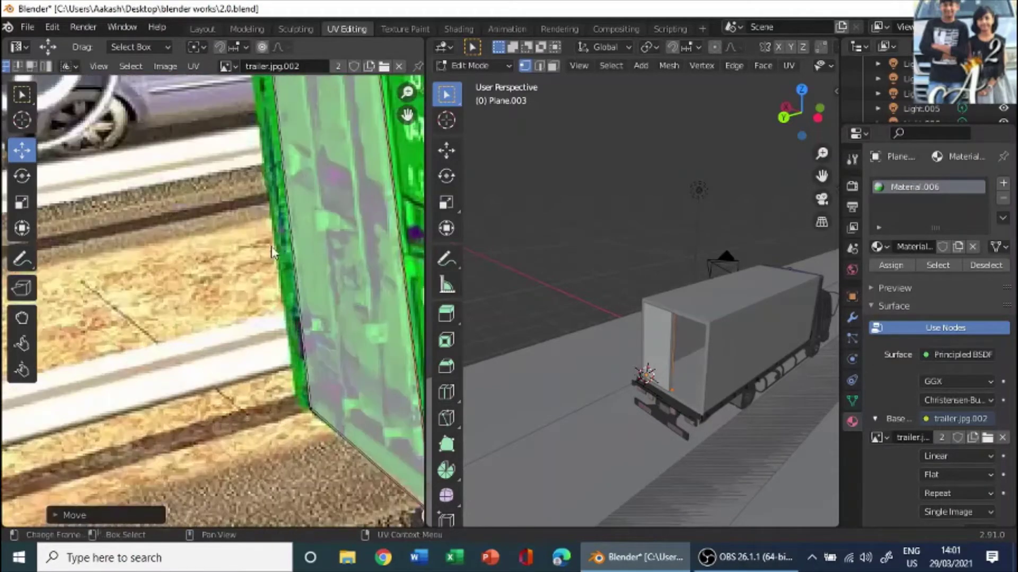
{"action": "scroll", "coordinate": [294, 170], "scroll_direction": "down", "scroll_amount": 2}
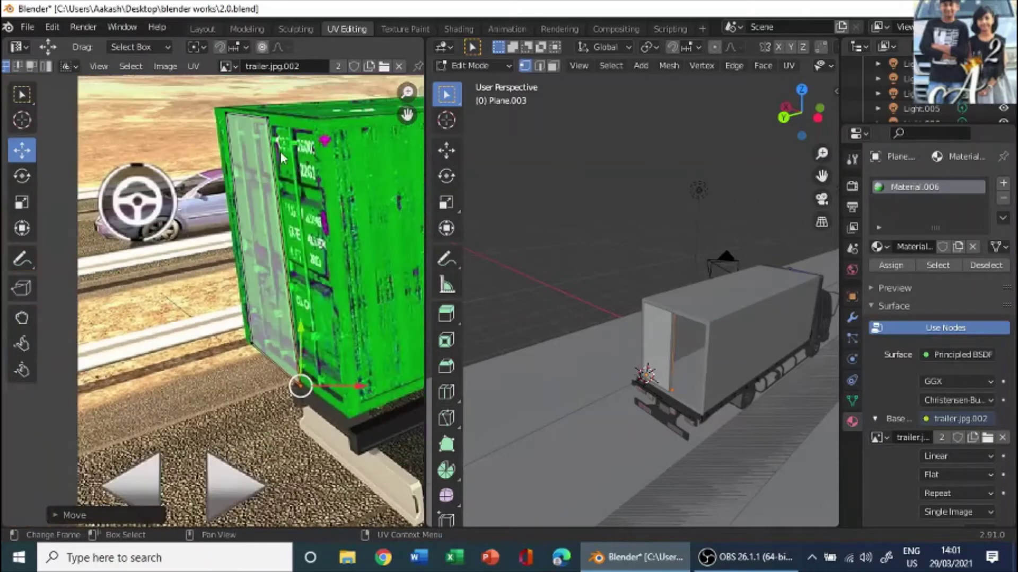
{"action": "left_click", "coordinate": [227, 113]}
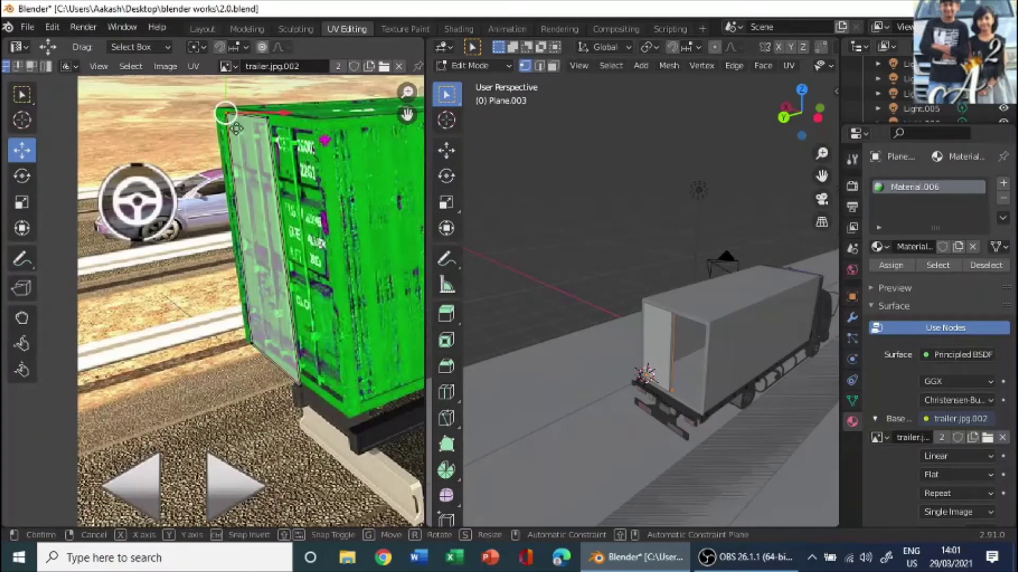
{"action": "left_click_drag", "start_coordinate": [227, 114], "coordinate": [217, 107]}
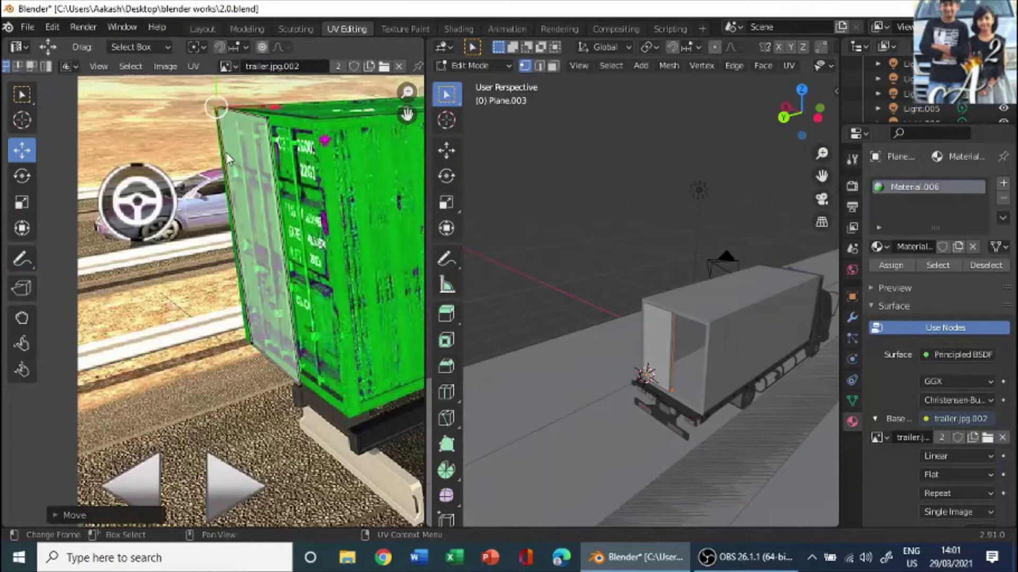
Step: Nudge the two lower UV vertices exactly onto the bottom outer corner and bottom middle of the container's rear face
{"action": "left_click", "coordinate": [252, 343]}
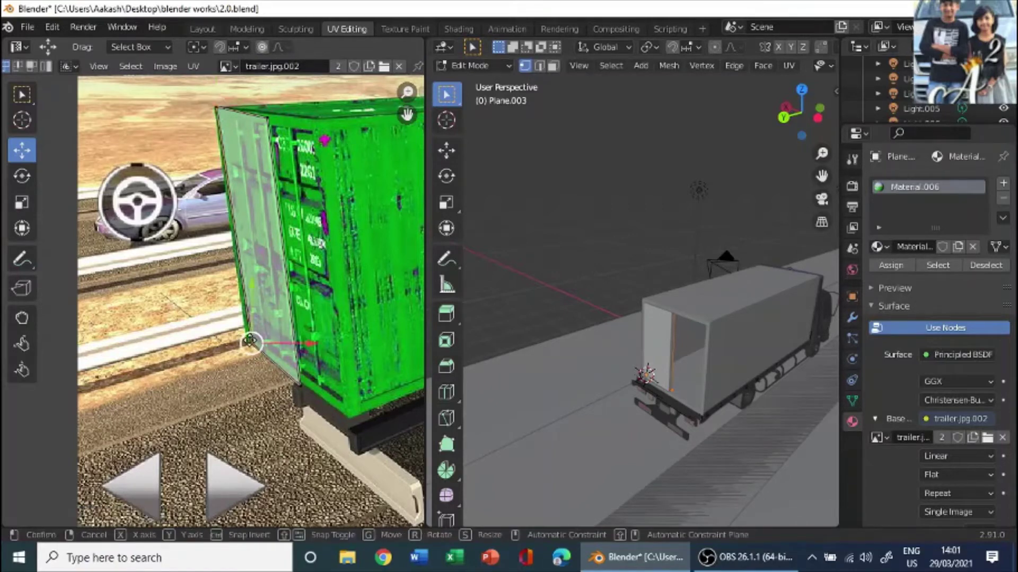
{"action": "key", "text": "g"}
{"action": "left_click", "coordinate": [284, 373]}
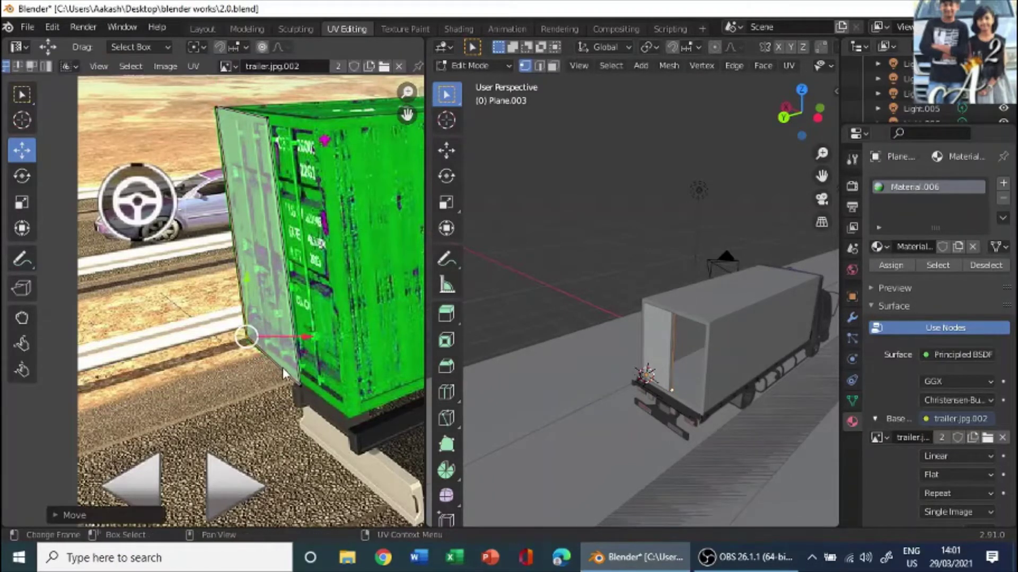
{"action": "key", "text": "g"}
{"action": "left_click", "coordinate": [291, 369]}
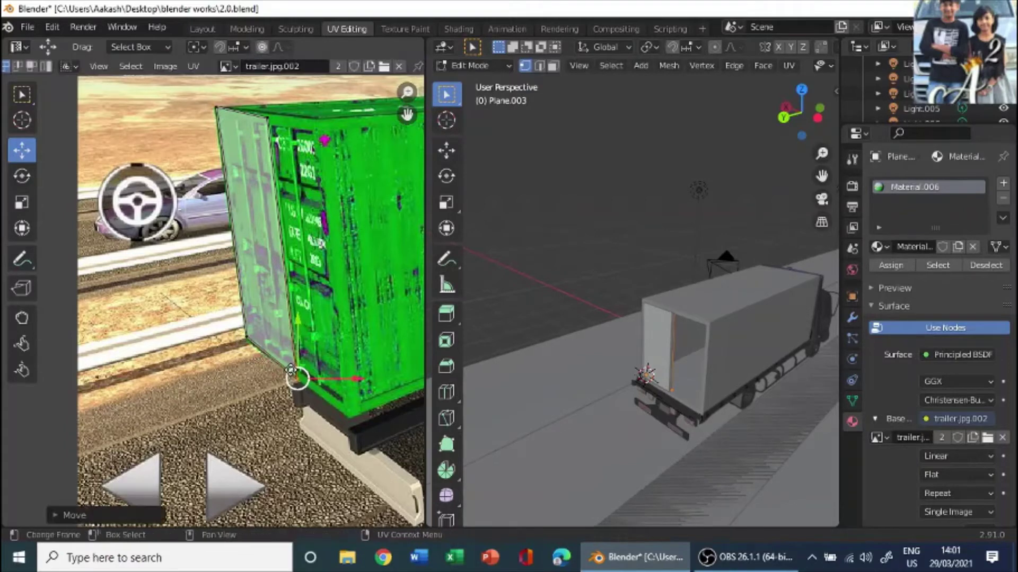
Step: Nudge the upper right UV vertex onto the top middle edge of the container's rear face
{"action": "left_click", "coordinate": [266, 113]}
{"action": "key", "text": "g"}
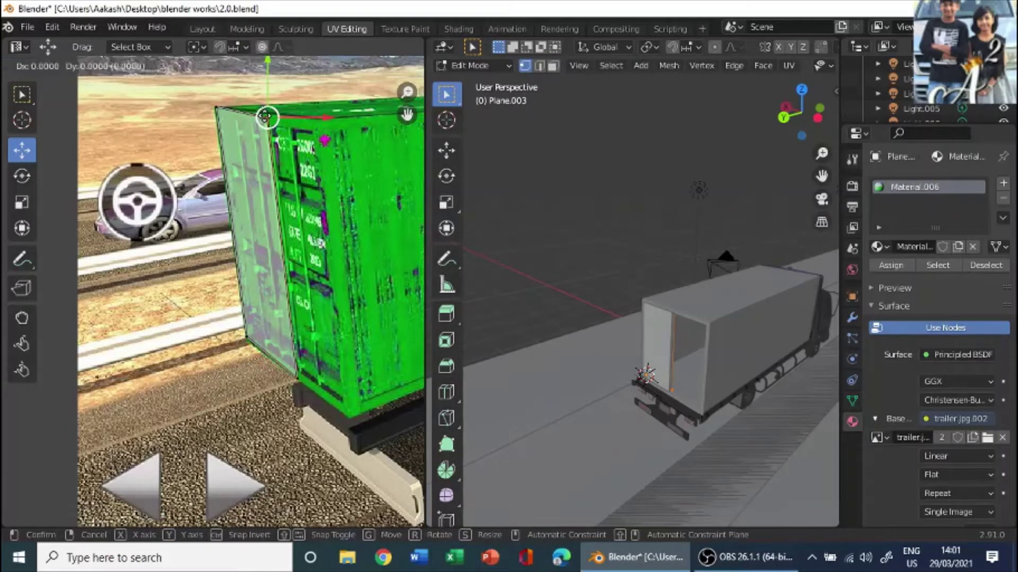
{"action": "left_click", "coordinate": [266, 113]}
Step: Switch the 3D view to Rendered shading and inspect the door and the container's side from several angles
{"action": "scroll", "coordinate": [658, 232], "scroll_direction": "down", "scroll_amount": 2}
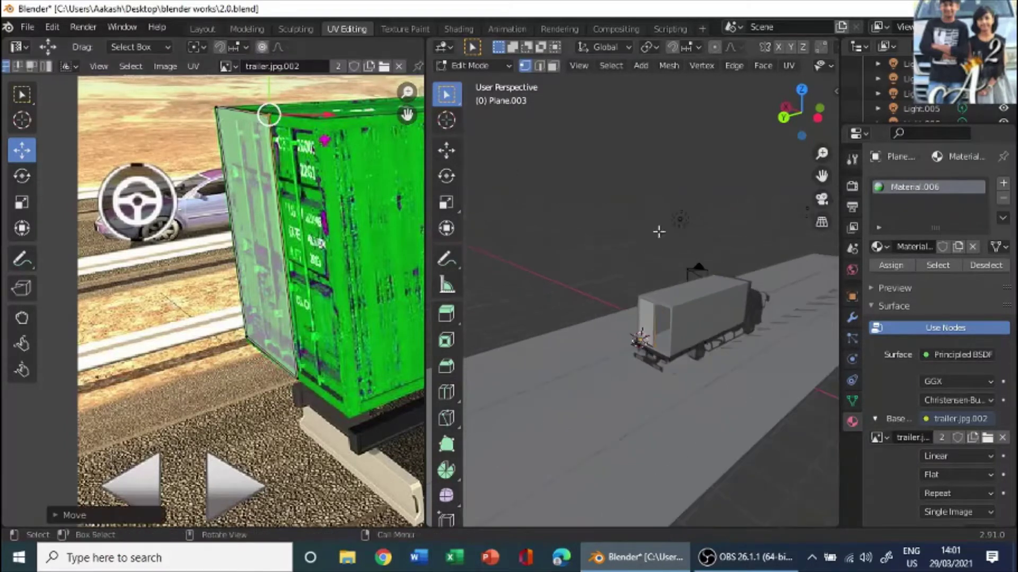
{"action": "key", "text": "z"}
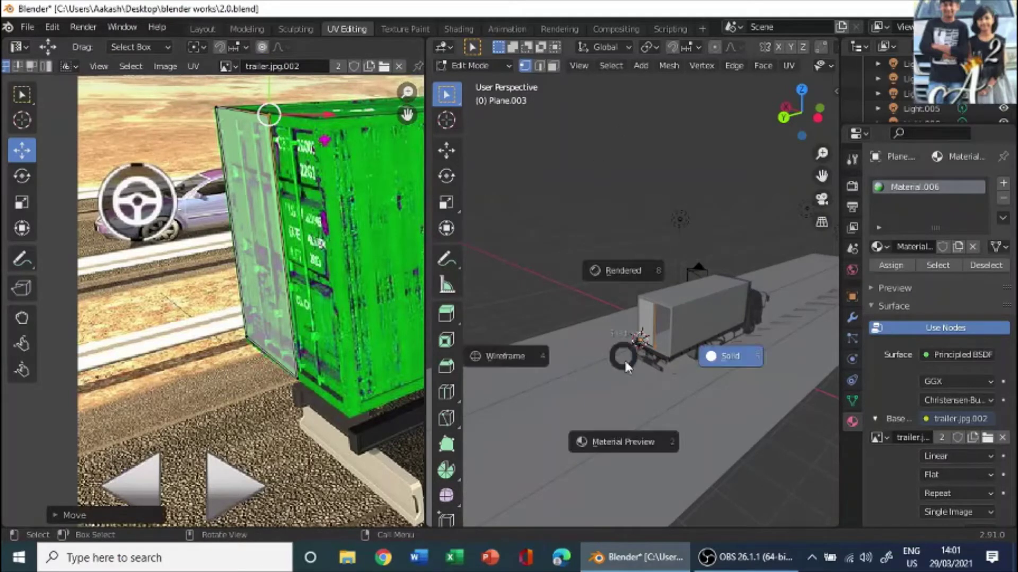
{"action": "left_click", "coordinate": [625, 269]}
{"action": "scroll", "coordinate": [625, 270], "scroll_direction": "down", "scroll_amount": 3}
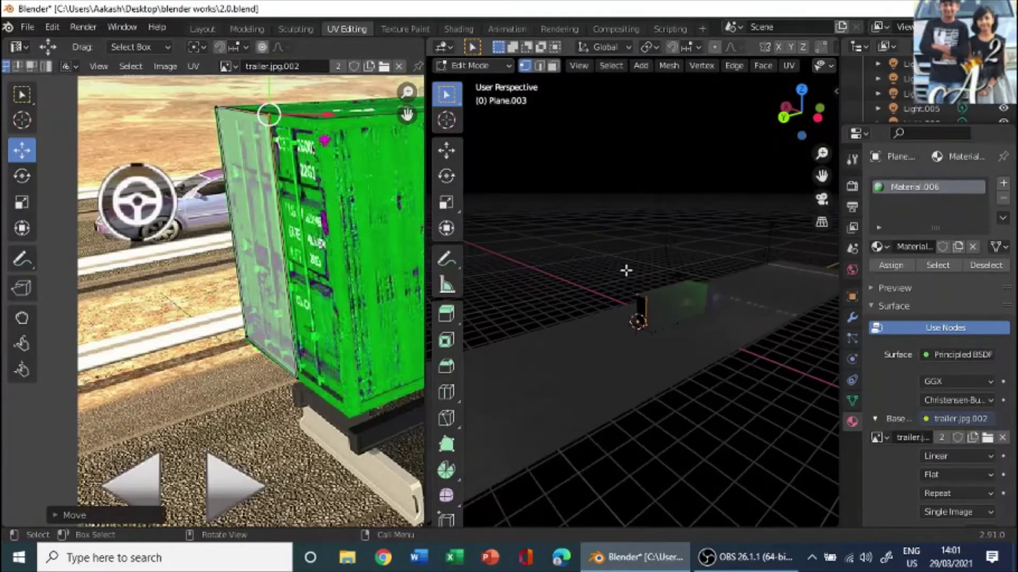
{"action": "middle_click_drag", "start_coordinate": [625, 271], "coordinate": [861, 277]}
{"action": "scroll", "coordinate": [697, 266], "scroll_direction": "up", "scroll_amount": 5}
{"action": "scroll", "coordinate": [626, 248], "scroll_direction": "up", "scroll_amount": 2}
{"action": "scroll", "coordinate": [595, 241], "scroll_direction": "down", "scroll_amount": 1}
{"action": "scroll", "coordinate": [582, 282], "scroll_direction": "up", "scroll_amount": 6}
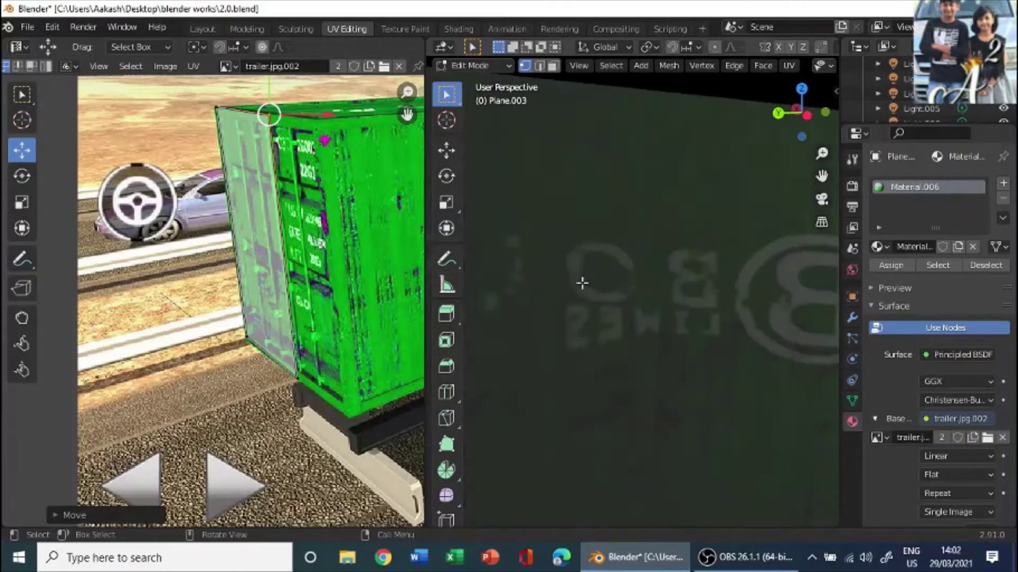
{"action": "middle_click_drag", "start_coordinate": [583, 285], "coordinate": [618, 277]}
{"action": "scroll", "coordinate": [648, 269], "scroll_direction": "down", "scroll_amount": 5}
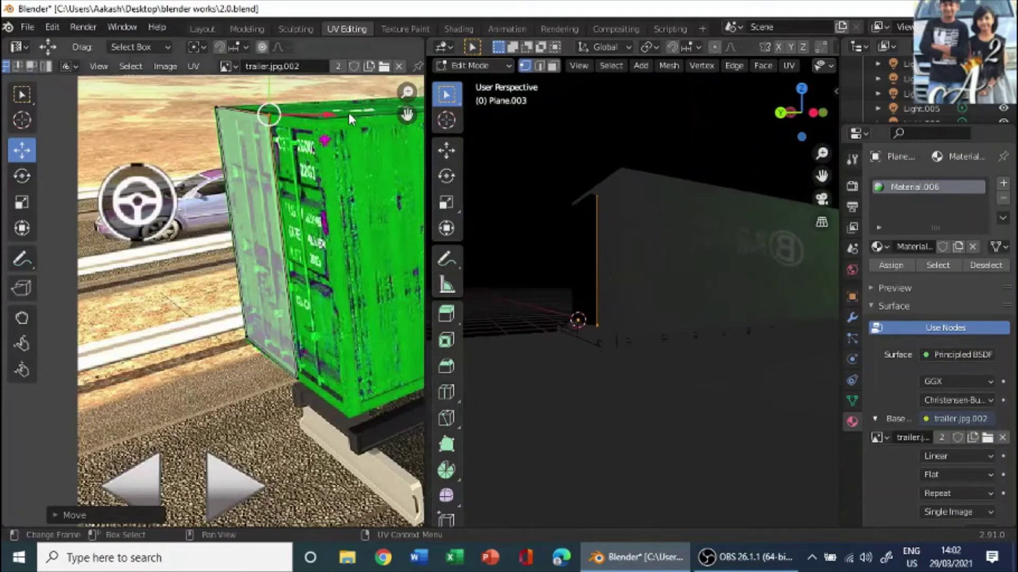
Step: Return the door plane to Object Mode and switch to the Layout workspace, facing the truck's rear
{"action": "left_click", "coordinate": [493, 62]}
{"action": "left_click", "coordinate": [477, 83]}
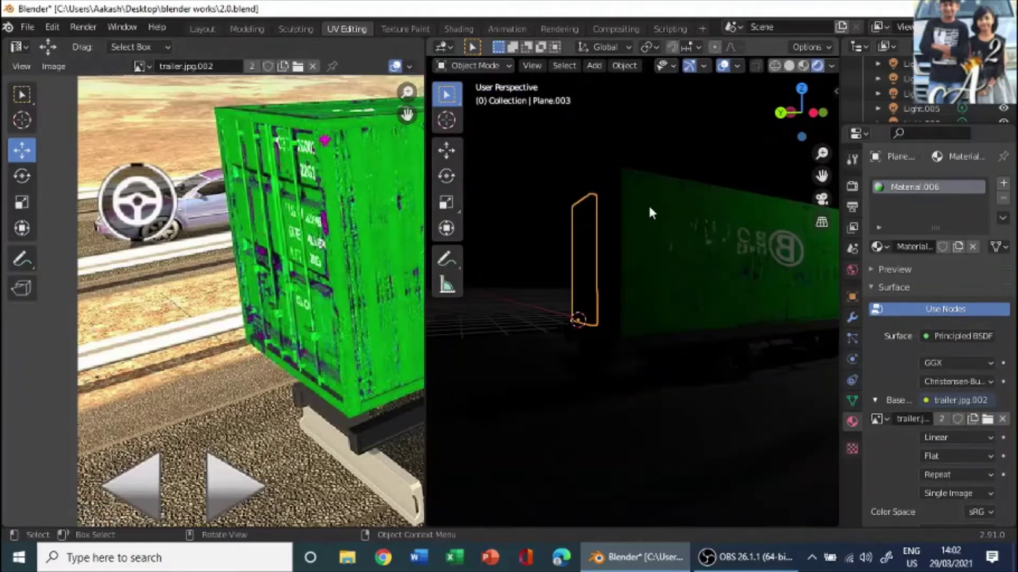
{"action": "middle_click_drag", "start_coordinate": [671, 259], "coordinate": [724, 272]}
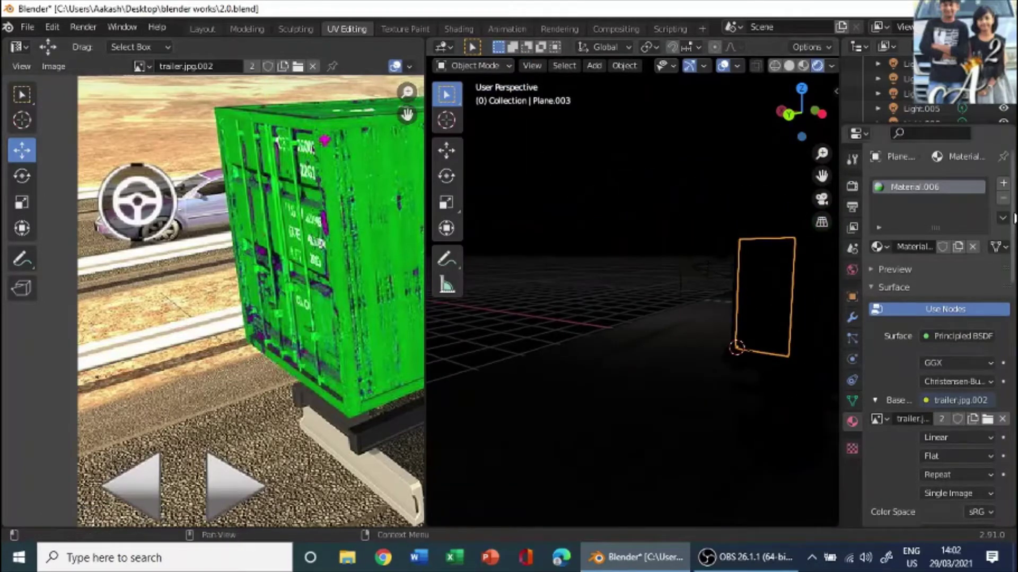
{"action": "left_click", "coordinate": [201, 27]}
{"action": "middle_click_drag", "start_coordinate": [510, 291], "coordinate": [234, 257]}
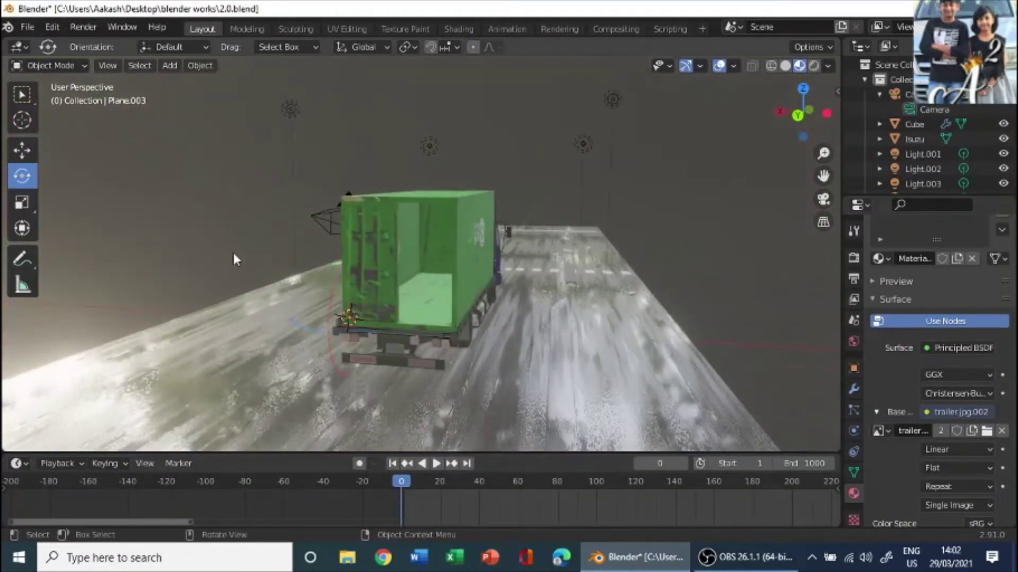
Step: Duplicate the textured rear door plane in place, leaving the copy at the original's position
{"action": "left_click", "coordinate": [368, 288]}
{"action": "middle_click_drag", "start_coordinate": [367, 288], "coordinate": [381, 288]}
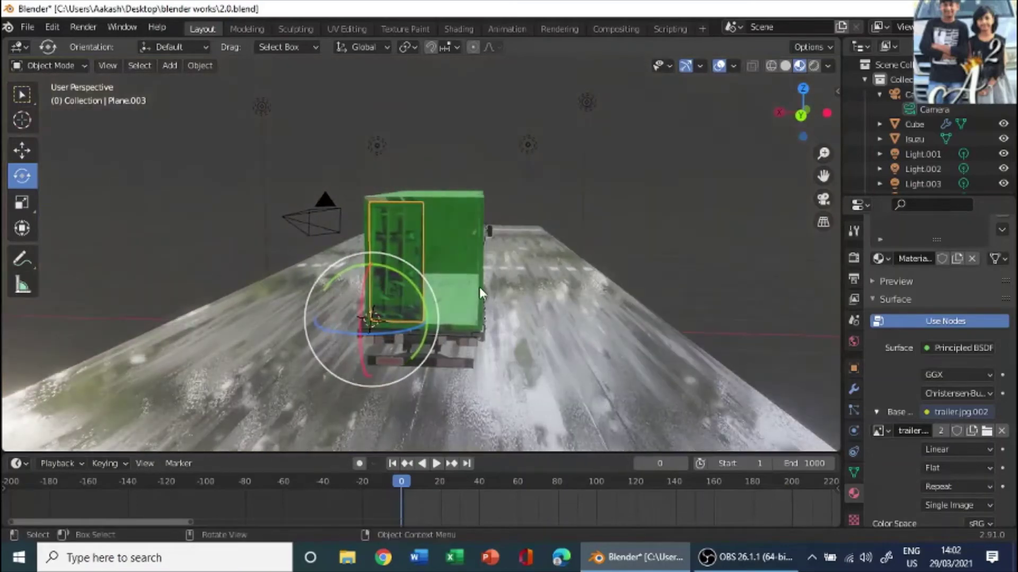
{"action": "key", "text": "shift+d"}
{"action": "right_click", "coordinate": [450, 269]}
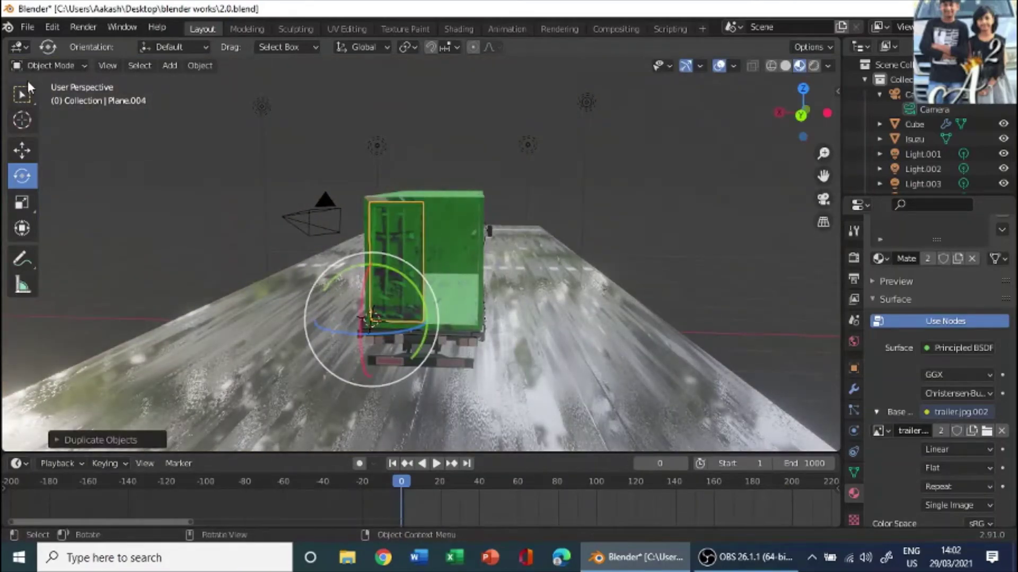
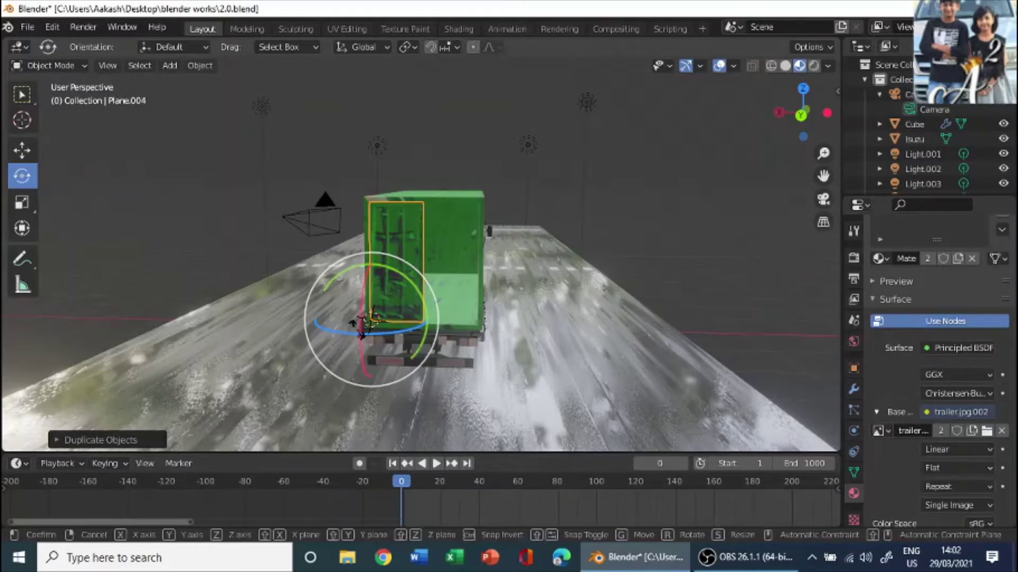
Step: Rotate the duplicated door plane 180° about the global Z axis
{"action": "left_click_drag", "start_coordinate": [356, 330], "coordinate": [356, 330]}
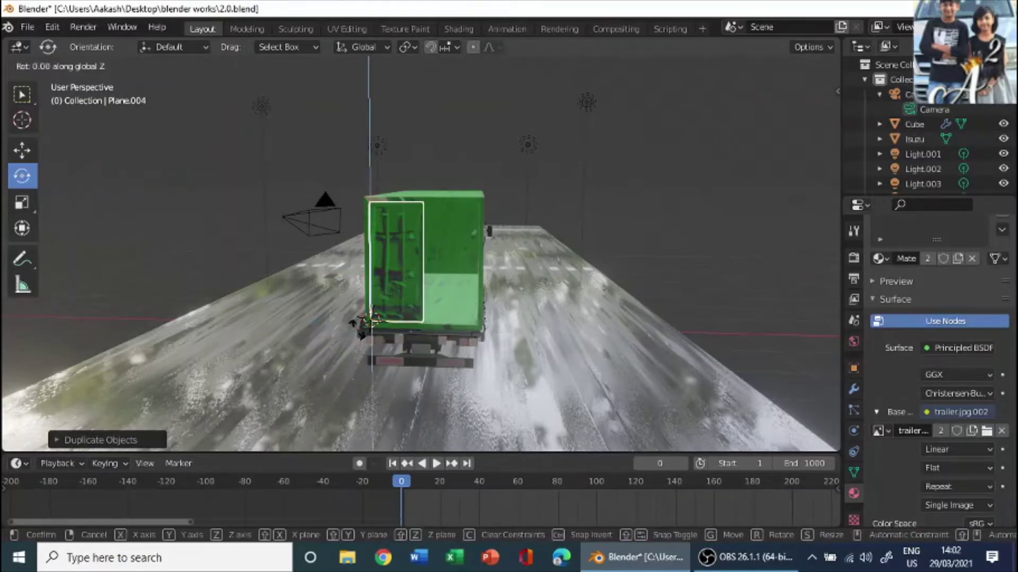
{"action": "type", "text": "180"}
{"action": "key", "text": "Return"}
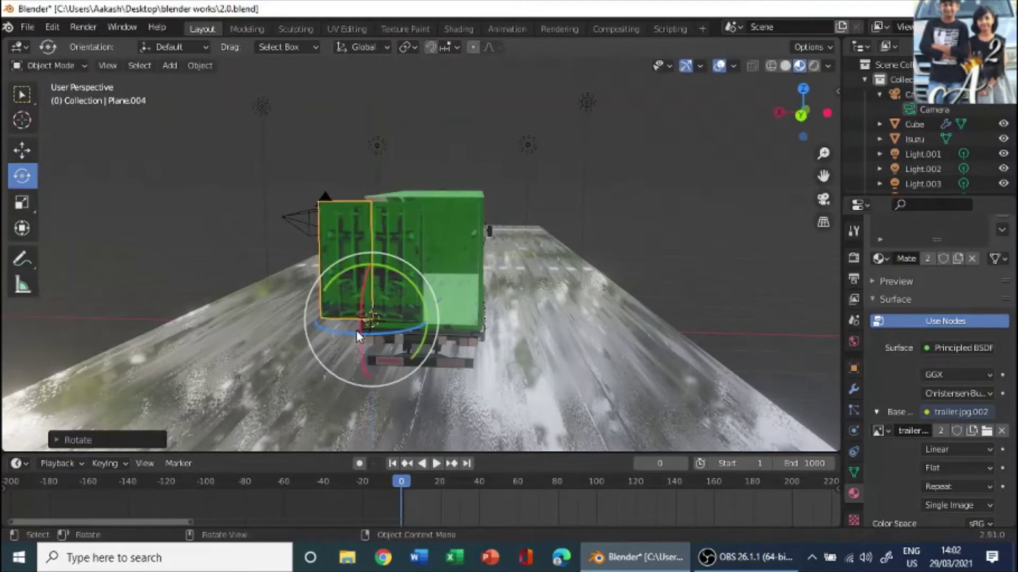
Step: Move the rotated door copy along X to cover the open half of the container's rear
{"action": "left_click", "coordinate": [28, 154]}
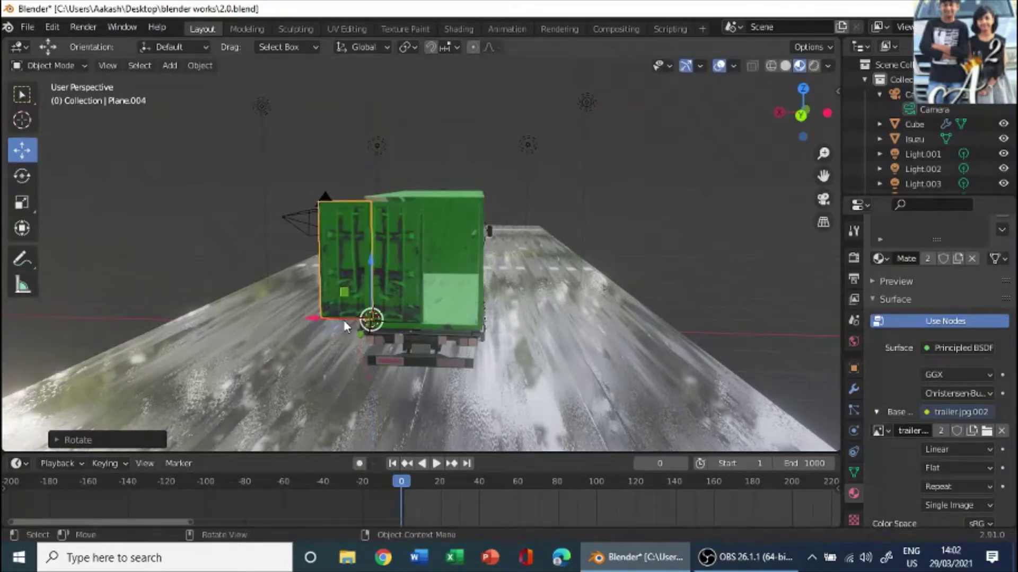
{"action": "left_click_drag", "start_coordinate": [345, 326], "coordinate": [450, 346]}
{"action": "scroll", "coordinate": [439, 287], "scroll_direction": "up", "scroll_amount": 1}
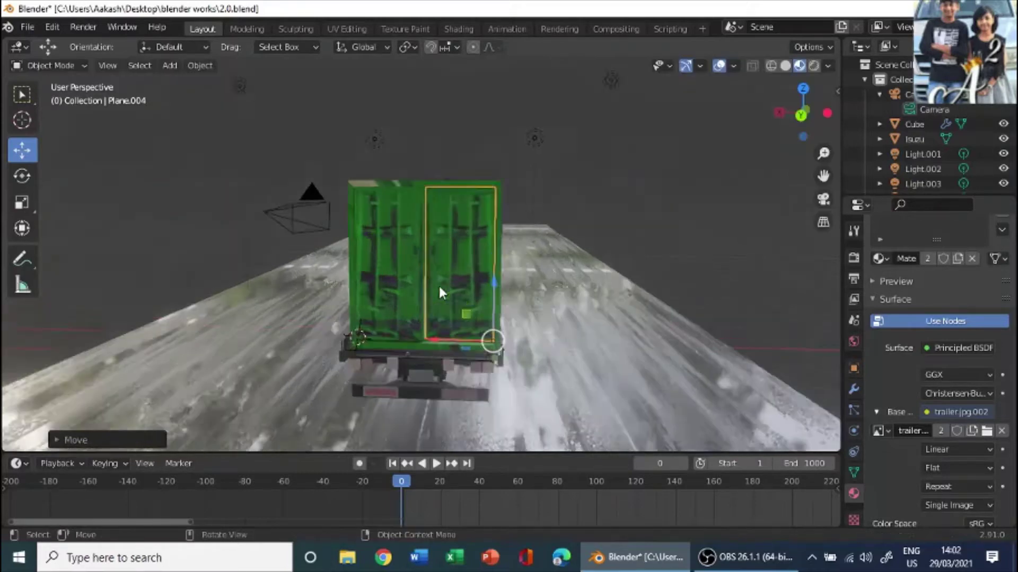
{"action": "scroll", "coordinate": [439, 292], "scroll_direction": "up", "scroll_amount": 2}
{"action": "scroll", "coordinate": [472, 287], "scroll_direction": "down", "scroll_amount": 2}
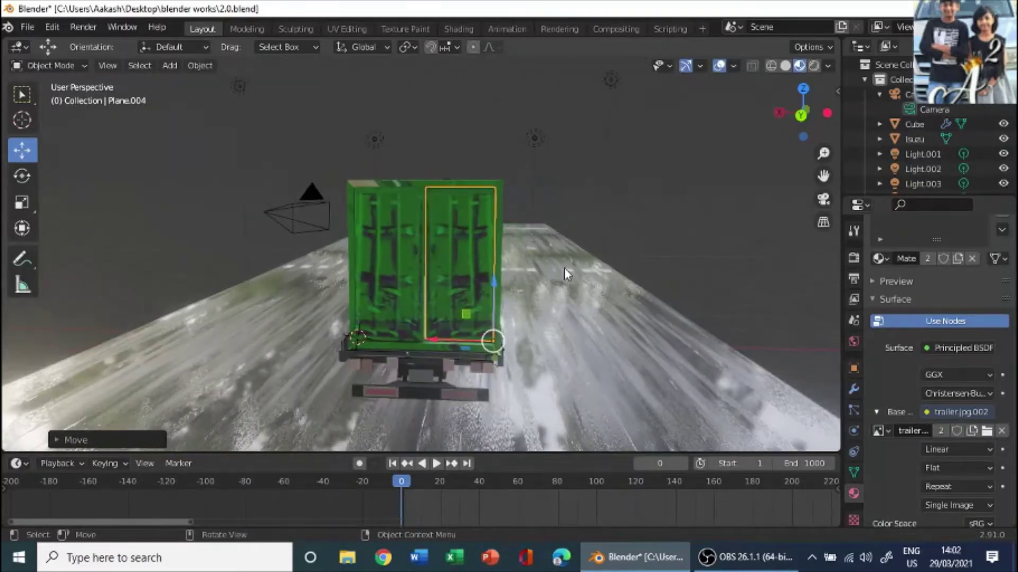
Step: Nudge the second door along Y against the container's rear face, then deselect it and check the truck from the side
{"action": "middle_click_drag", "start_coordinate": [609, 257], "coordinate": [352, 413]}
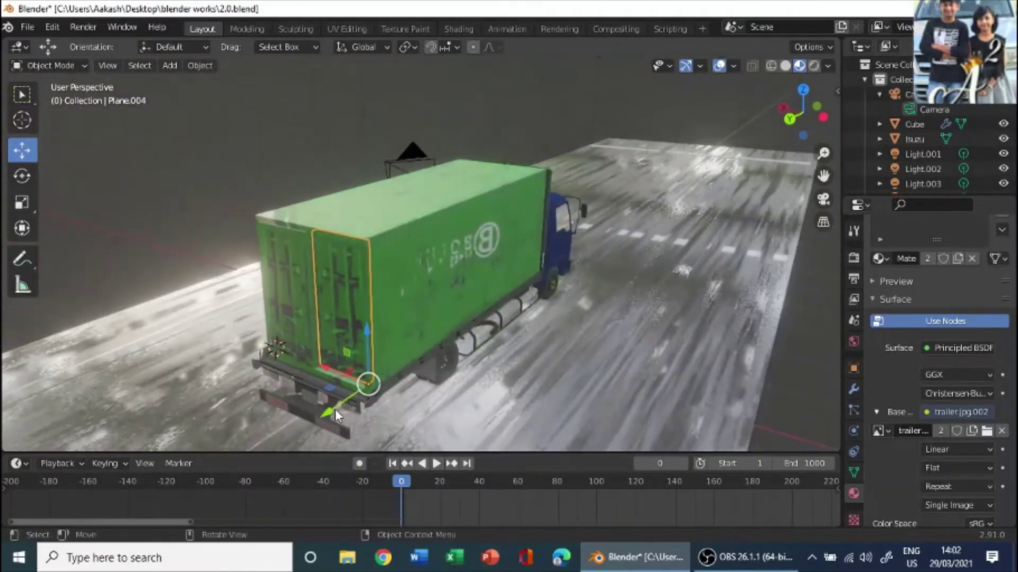
{"action": "left_click_drag", "start_coordinate": [332, 409], "coordinate": [323, 412]}
{"action": "left_click", "coordinate": [102, 205]}
{"action": "middle_click_drag", "start_coordinate": [101, 205], "coordinate": [355, 357]}
{"action": "scroll", "coordinate": [172, 185], "scroll_direction": "down", "scroll_amount": 3}
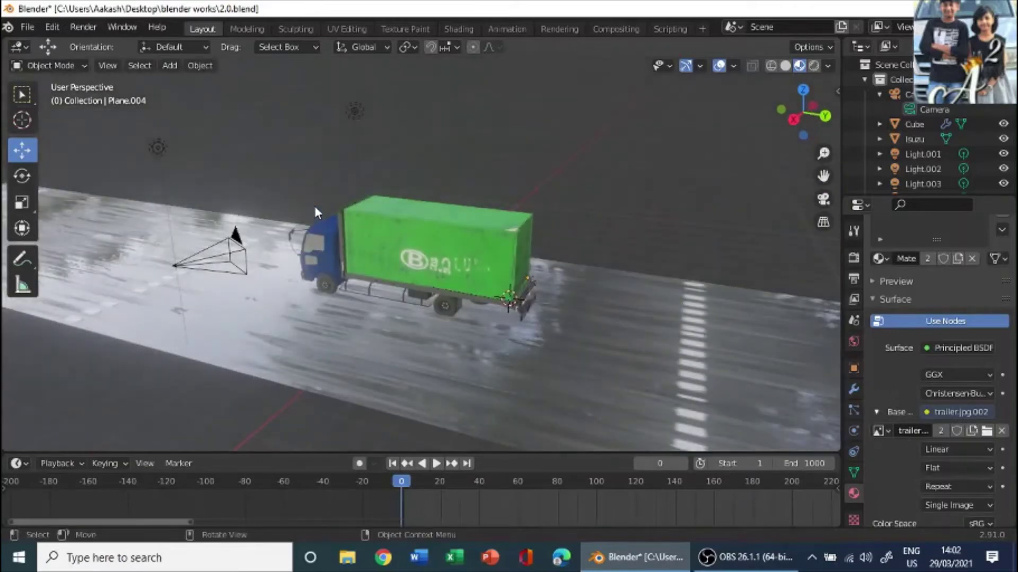
Step: Box-select the whole truck with its container, removing the road planes and the overhead light from the selection
{"action": "middle_click_drag", "start_coordinate": [316, 212], "coordinate": [344, 198]}
{"action": "left_click_drag", "start_coordinate": [293, 240], "coordinate": [518, 295]}
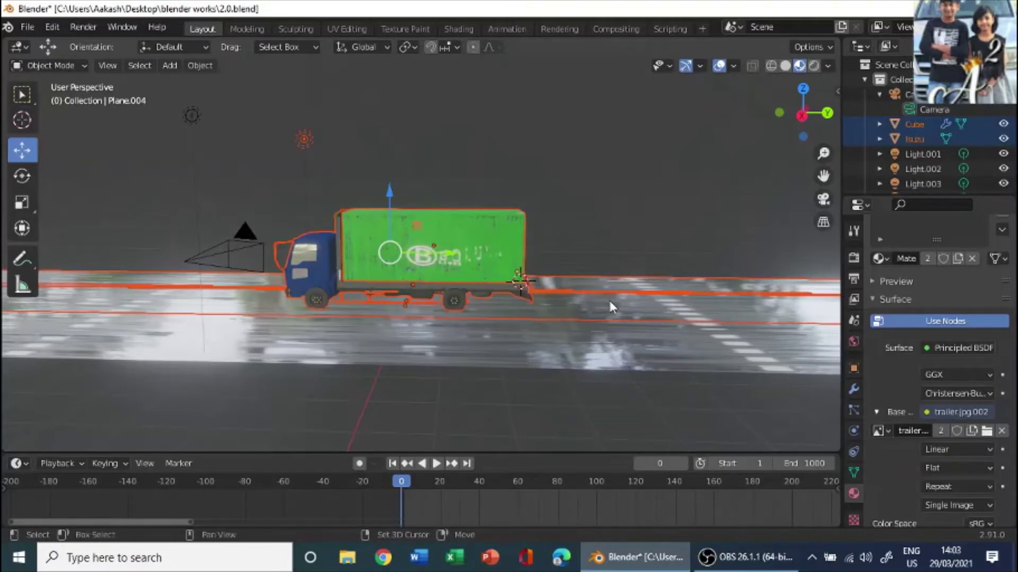
{"action": "left_click", "coordinate": [602, 282], "text": "shift"}
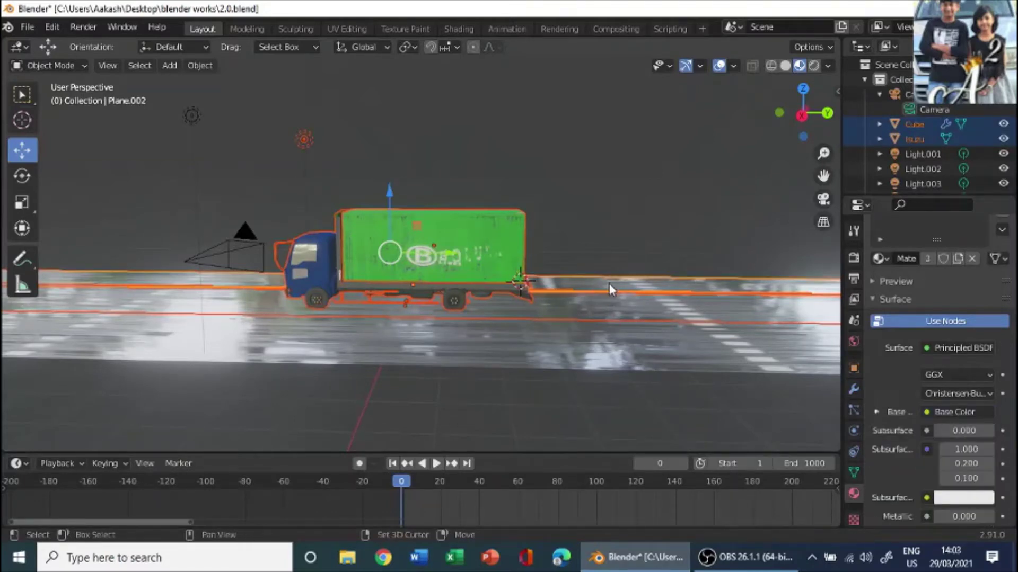
{"action": "left_click", "coordinate": [608, 283], "text": "shift"}
{"action": "left_click", "coordinate": [618, 303], "text": "shift"}
{"action": "left_click", "coordinate": [608, 305], "text": "shift"}
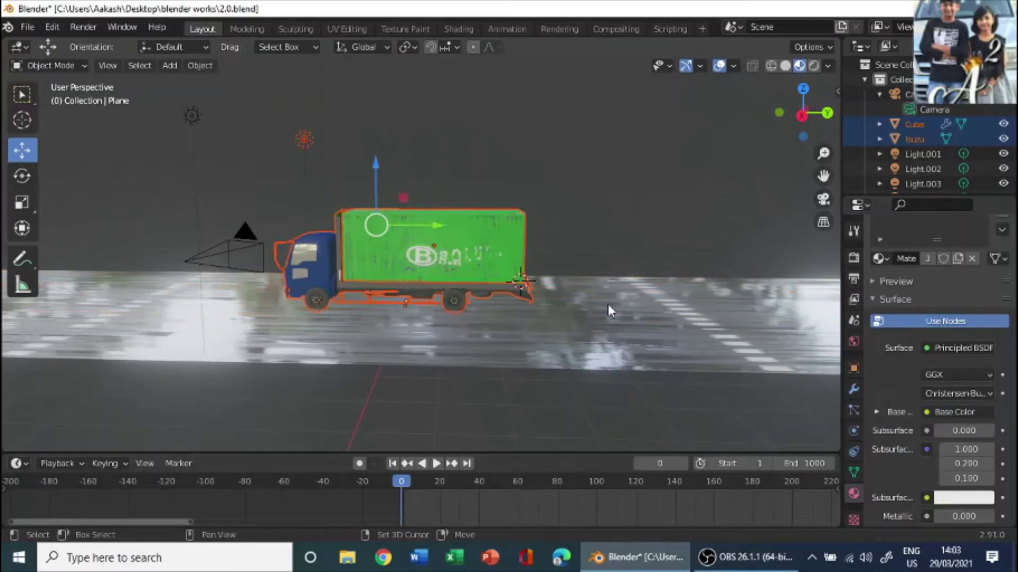
{"action": "left_click", "coordinate": [304, 140]}
{"action": "left_click", "coordinate": [305, 138], "text": "shift"}
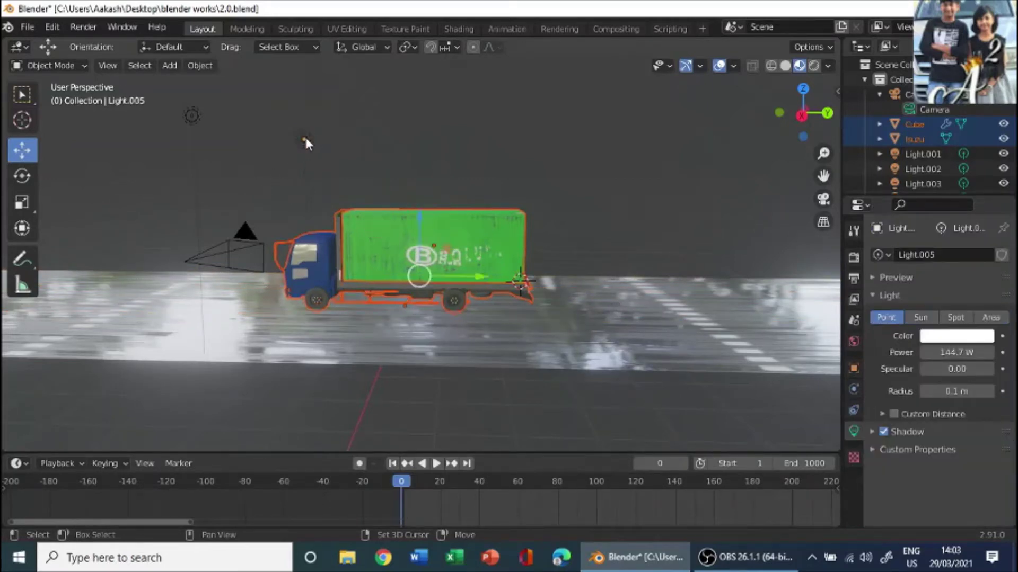
Step: Add the two rear doors to the truck selection and exclude the road planes caught with them
{"action": "middle_click_drag", "start_coordinate": [479, 129], "coordinate": [313, 142]}
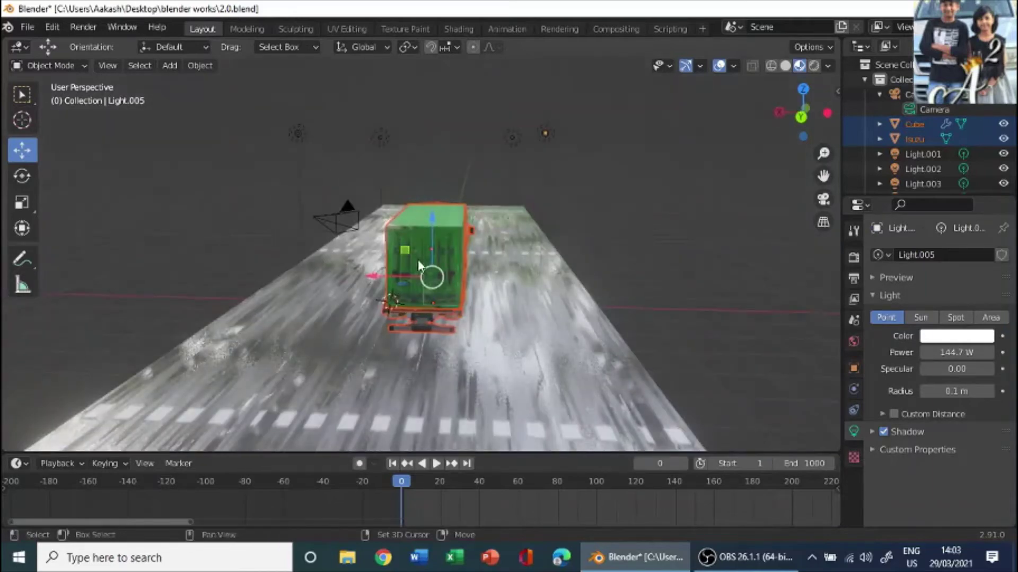
{"action": "left_click_drag", "start_coordinate": [397, 235], "coordinate": [434, 283], "text": "shift"}
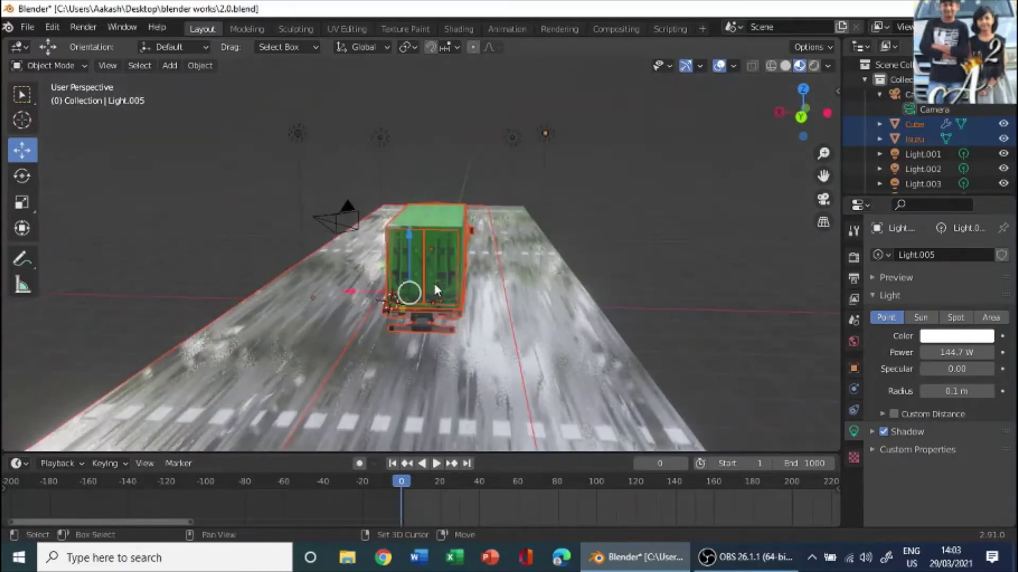
{"action": "left_click", "coordinate": [427, 369], "text": "shift"}
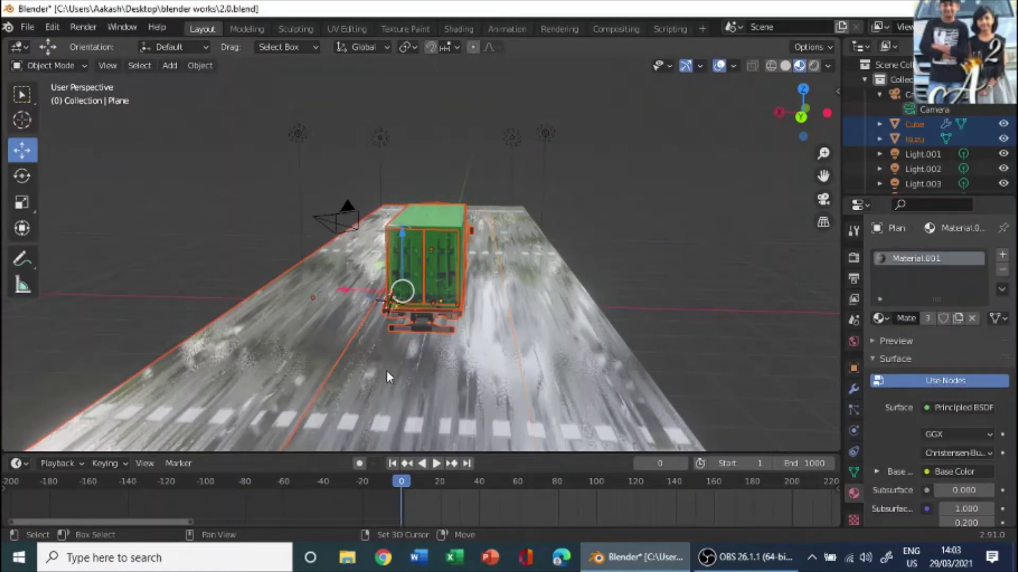
{"action": "left_click", "coordinate": [282, 351], "text": "shift"}
{"action": "middle_click_drag", "start_coordinate": [281, 351], "coordinate": [477, 290]}
Step: Try to select the container and the truck body together for a joint move
{"action": "left_click", "coordinate": [468, 242]}
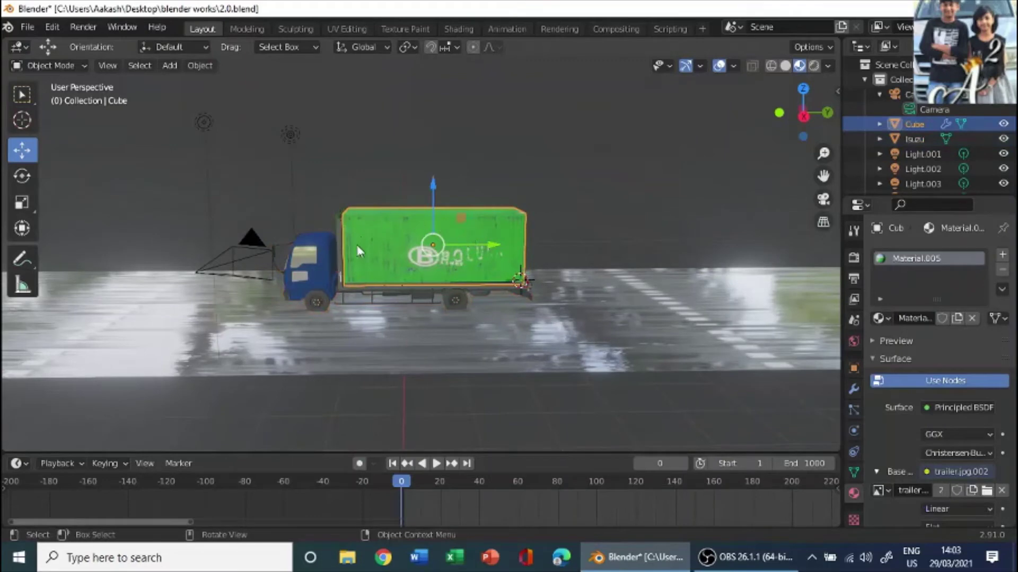
{"action": "left_click", "coordinate": [319, 270], "text": "shift"}
{"action": "middle_click_drag", "start_coordinate": [319, 270], "coordinate": [357, 285]}
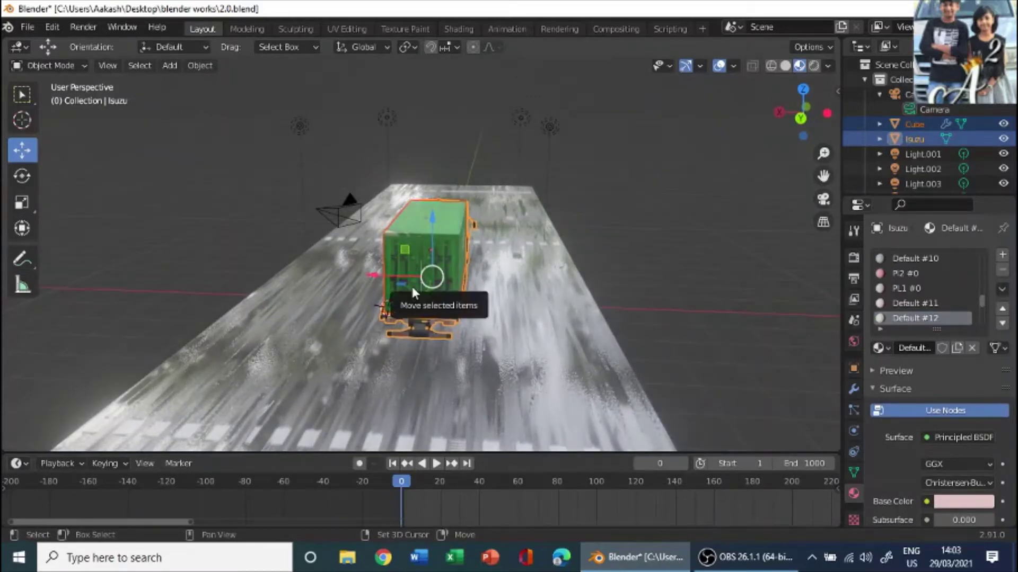
{"action": "left_click", "coordinate": [433, 216]}
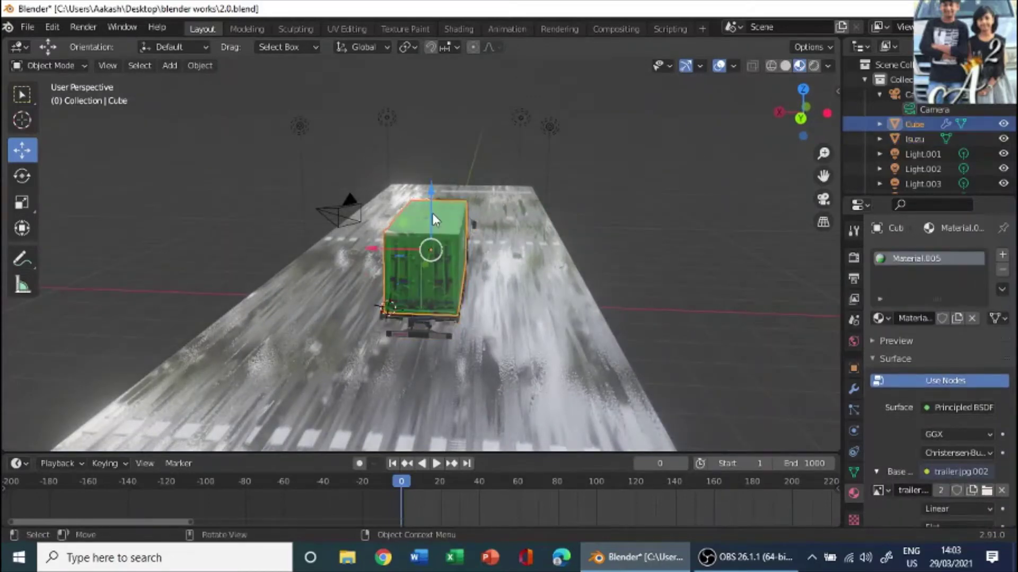
{"action": "middle_click_drag", "start_coordinate": [440, 272], "coordinate": [429, 249]}
Step: Select only the container and lift it along Z clear of the truck bed
{"action": "left_click", "coordinate": [421, 245]}
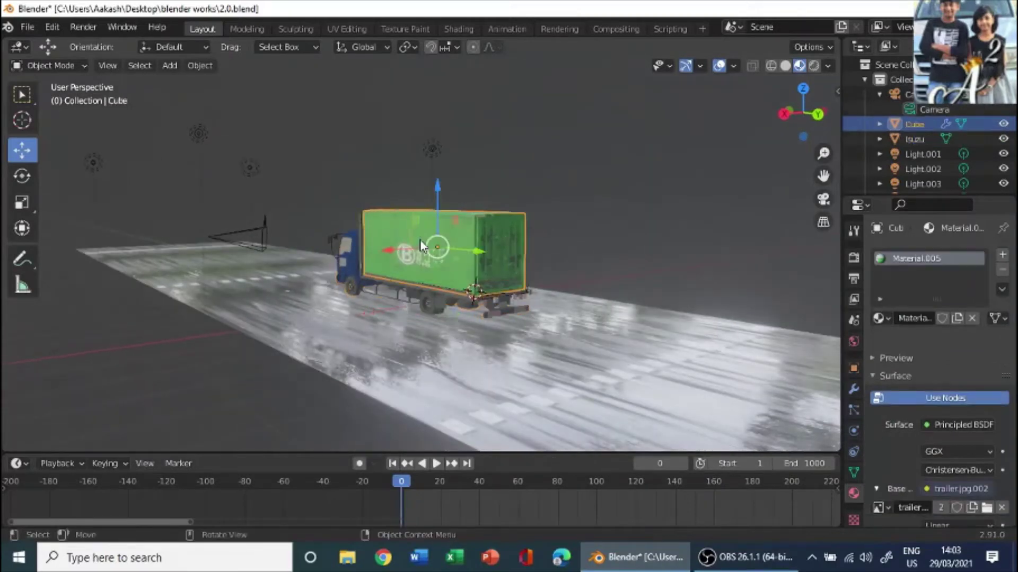
{"action": "left_click", "coordinate": [433, 150]}
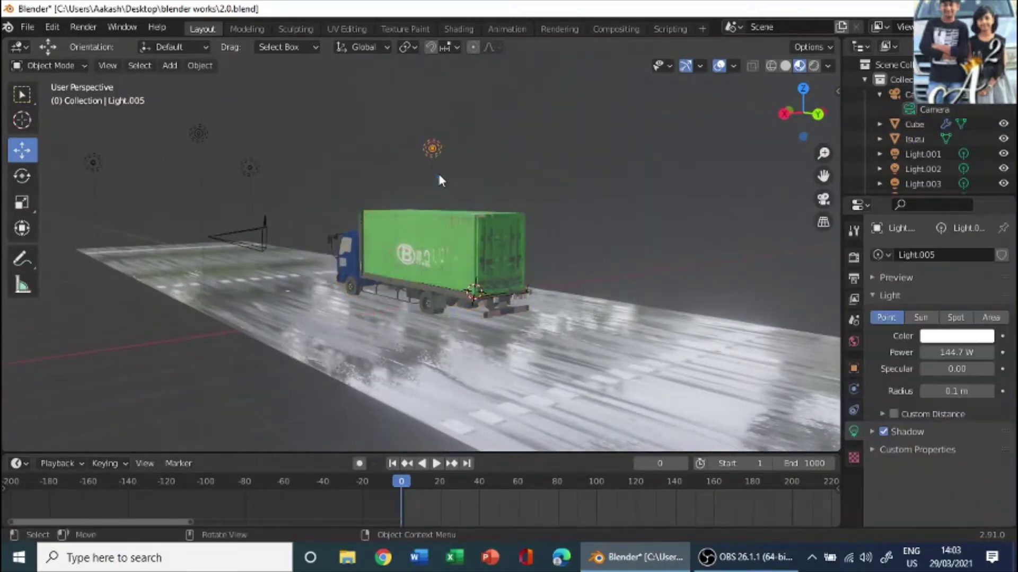
{"action": "left_click", "coordinate": [438, 258]}
{"action": "middle_click_drag", "start_coordinate": [438, 258], "coordinate": [537, 269]}
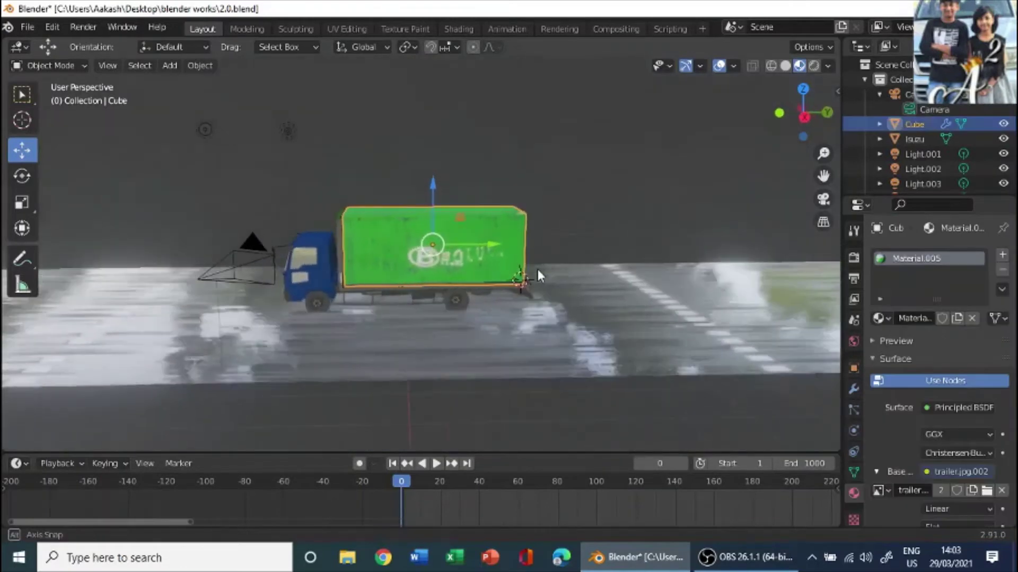
{"action": "left_click_drag", "start_coordinate": [436, 185], "coordinate": [434, 168]}
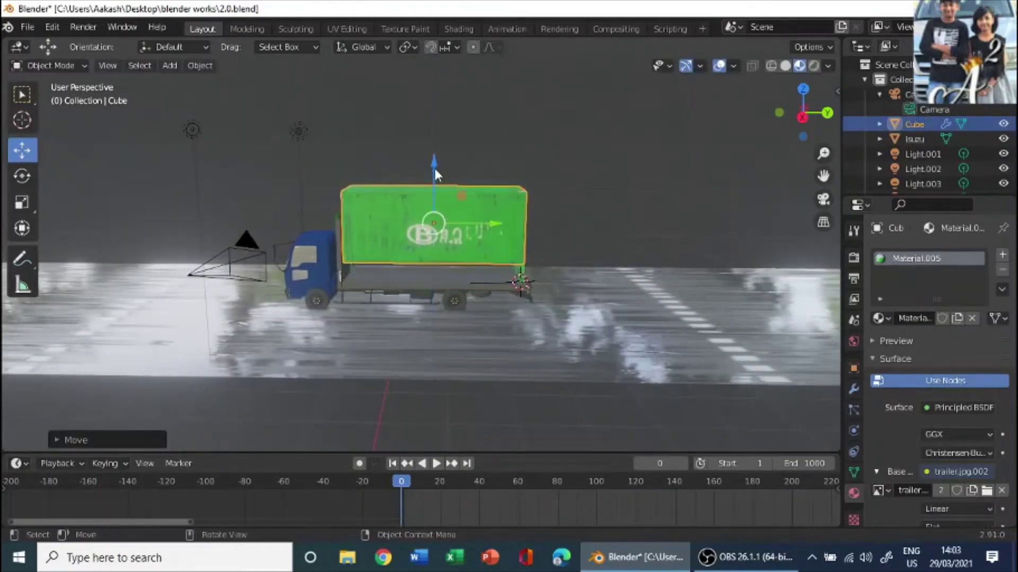
Step: Select the truck body and shift it about 0.09 m along negative Y, in the direction of its cab
{"action": "left_click", "coordinate": [398, 262]}
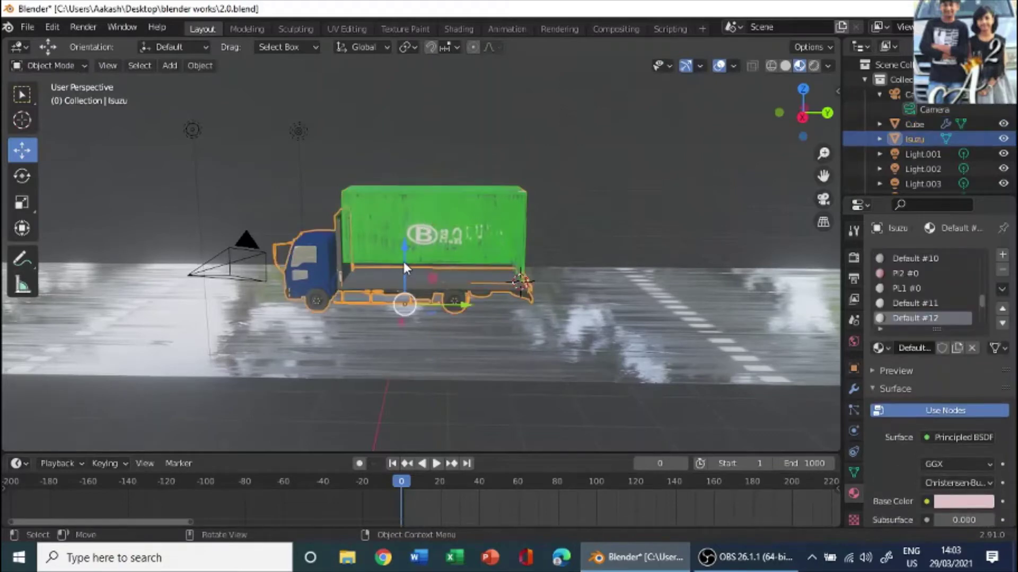
{"action": "left_click", "coordinate": [403, 262]}
{"action": "left_click", "coordinate": [402, 274]}
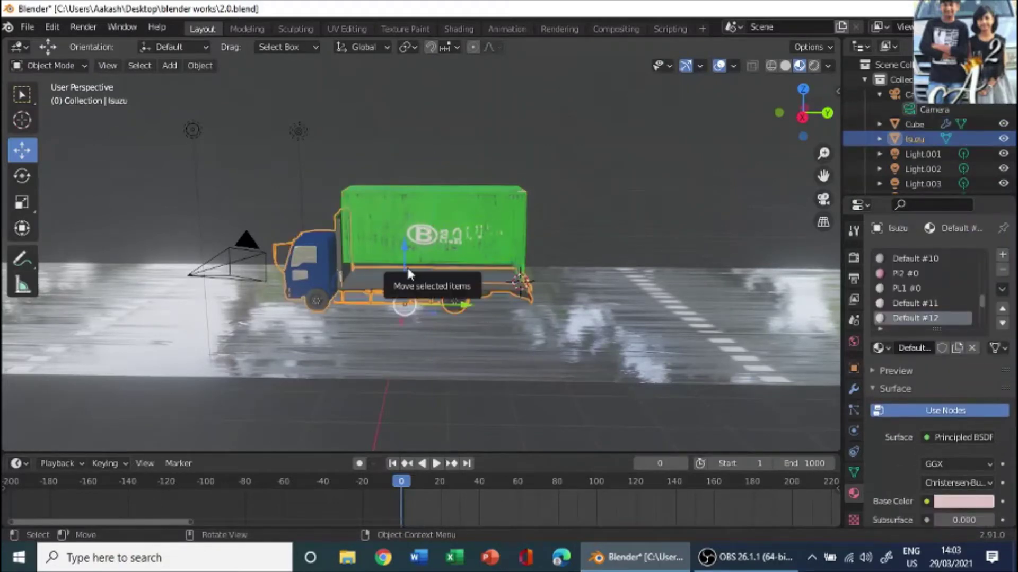
{"action": "left_click", "coordinate": [405, 264]}
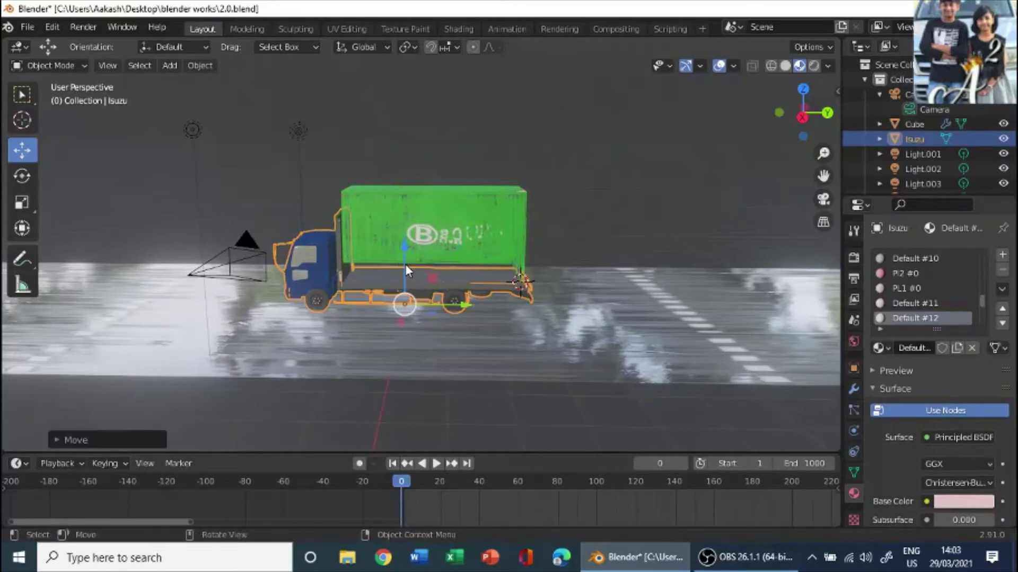
{"action": "key", "text": "g"}
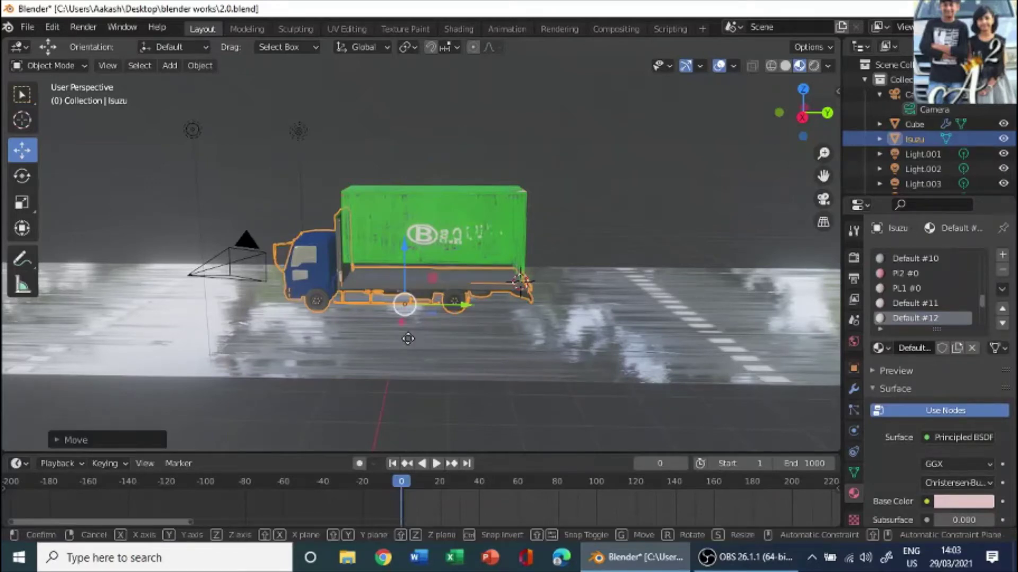
{"action": "key", "text": "z"}
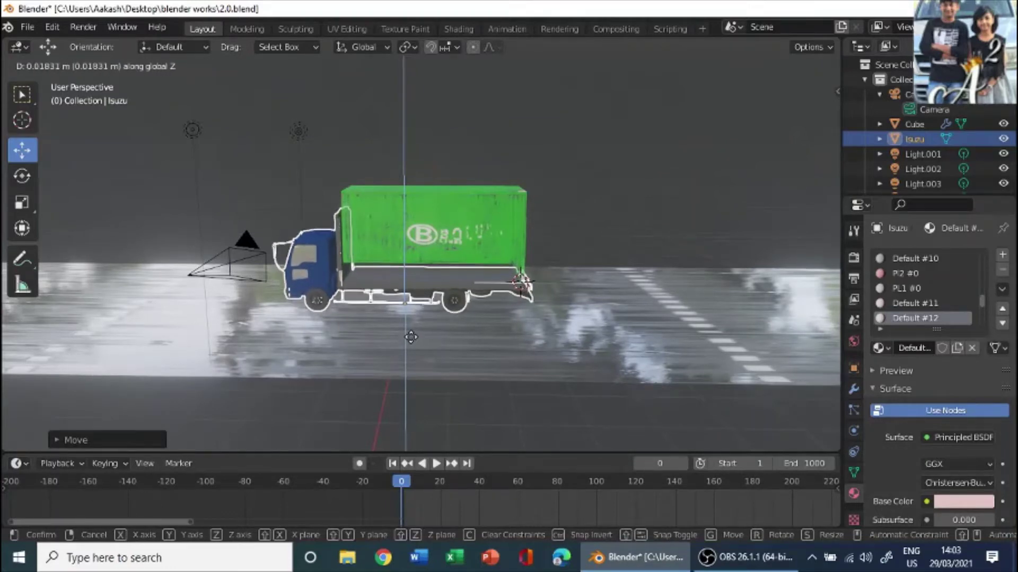
{"action": "key", "text": "x"}
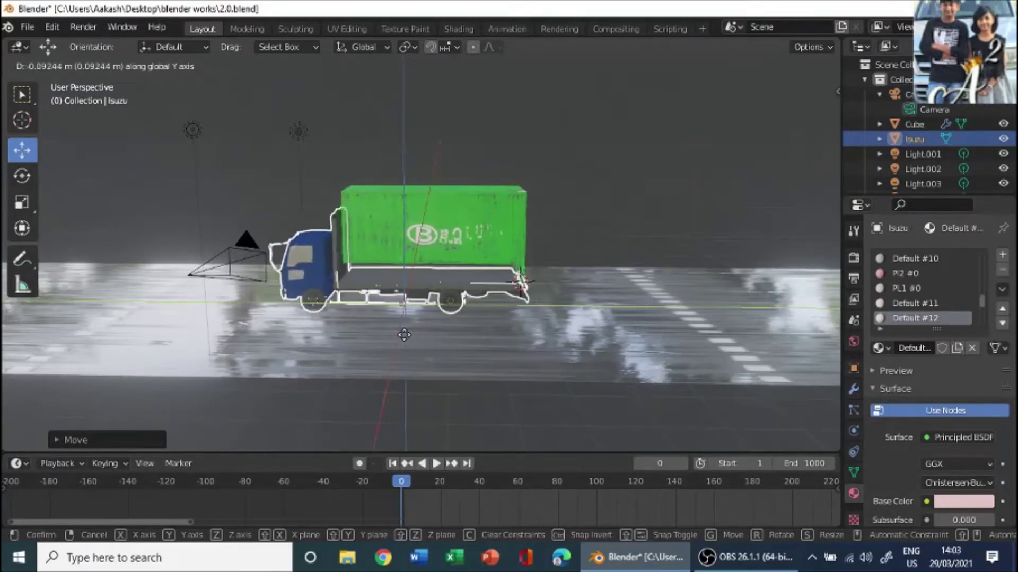
{"action": "left_click", "coordinate": [406, 334]}
Step: In the Right Orthographic view, lower the container along Z until its base rests on the truck bed
{"action": "middle_click_drag", "start_coordinate": [405, 335], "coordinate": [409, 307]}
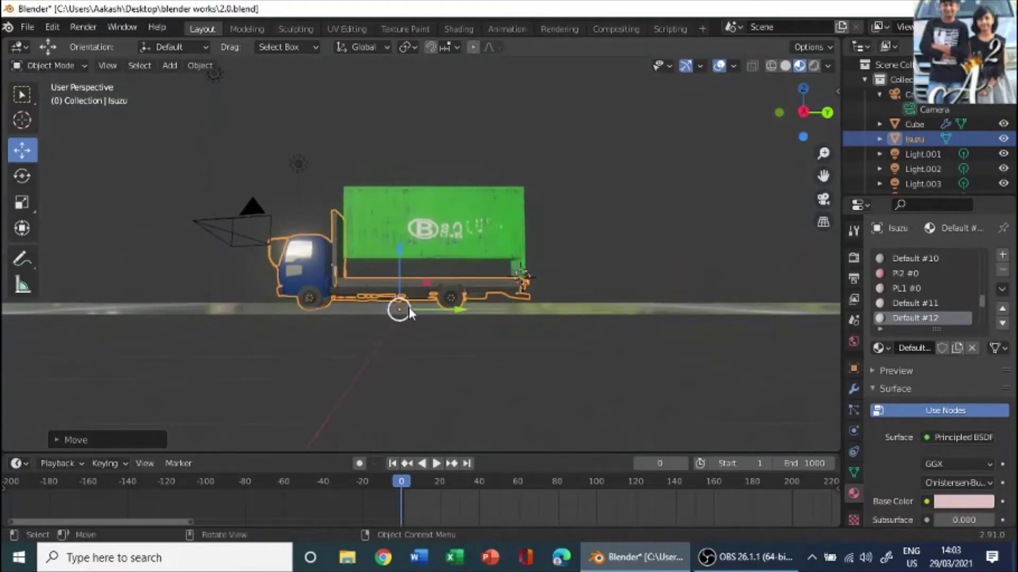
{"action": "left_click", "coordinate": [799, 114]}
{"action": "scroll", "coordinate": [655, 198], "scroll_direction": "up", "scroll_amount": 3}
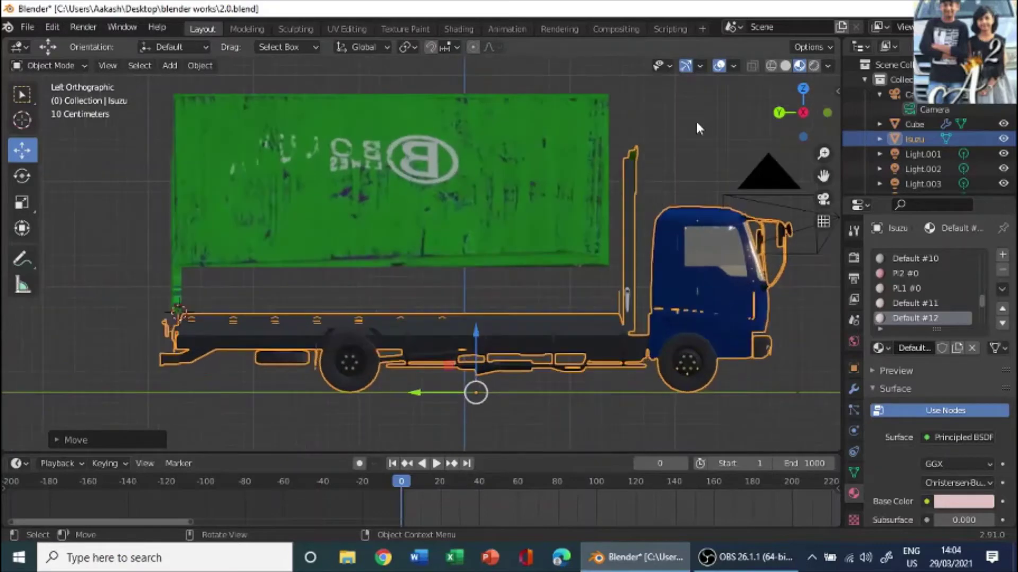
{"action": "scroll", "coordinate": [802, 113], "scroll_direction": "up", "scroll_amount": 1}
{"action": "left_click", "coordinate": [803, 112]}
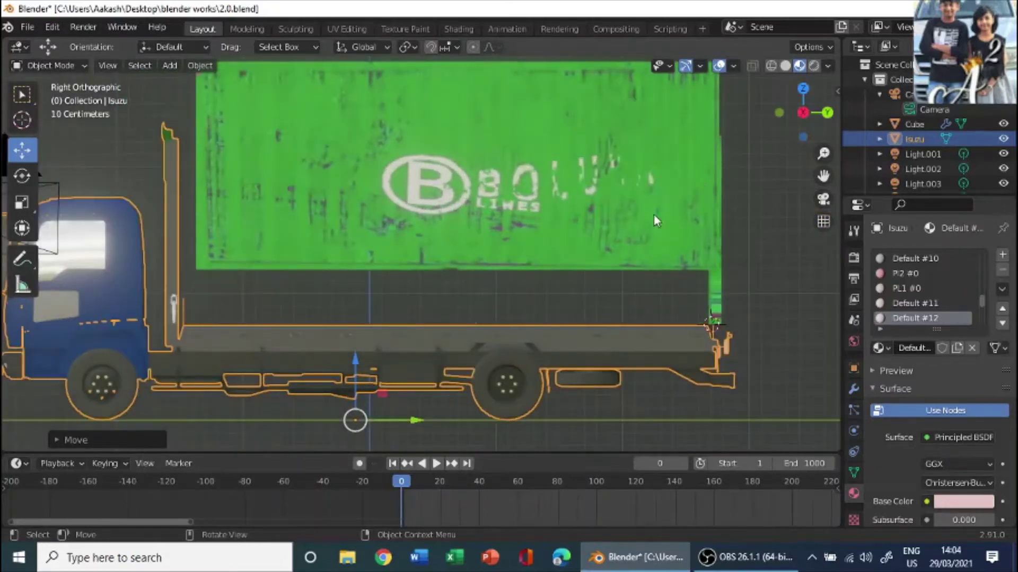
{"action": "scroll", "coordinate": [635, 230], "scroll_direction": "down", "scroll_amount": 1}
{"action": "left_click", "coordinate": [448, 181]}
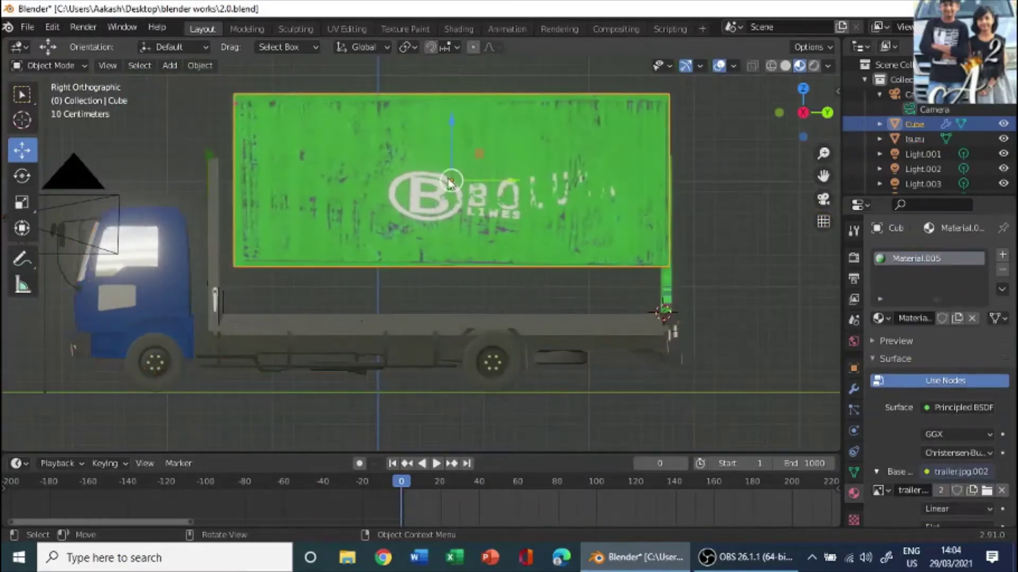
{"action": "left_click_drag", "start_coordinate": [454, 138], "coordinate": [453, 186]}
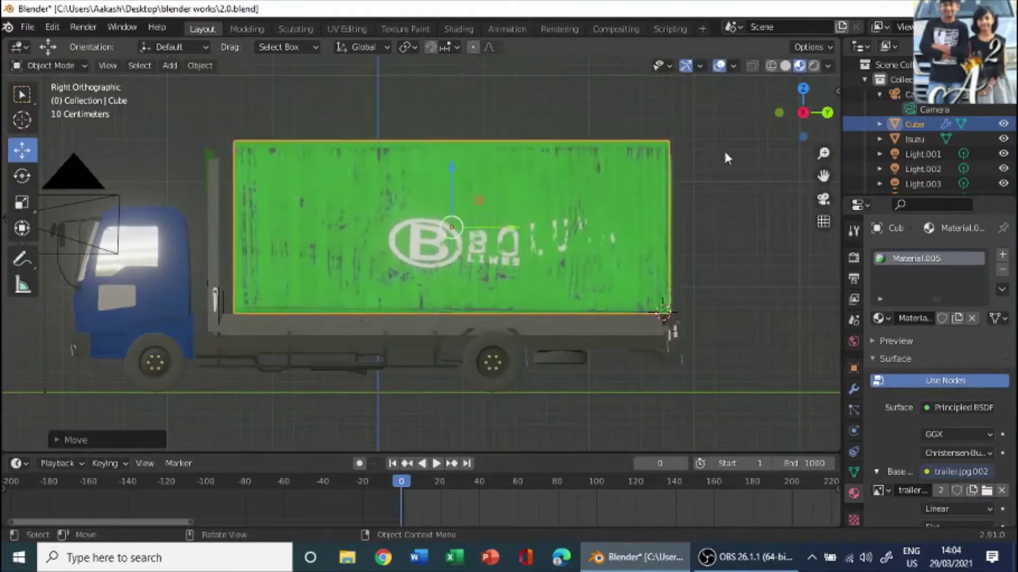
Step: Raise the truck body slightly along Z against the container's underside, then select the container and view it from the side
{"action": "middle_click_drag", "start_coordinate": [760, 174], "coordinate": [734, 184]}
{"action": "left_click", "coordinate": [555, 332]}
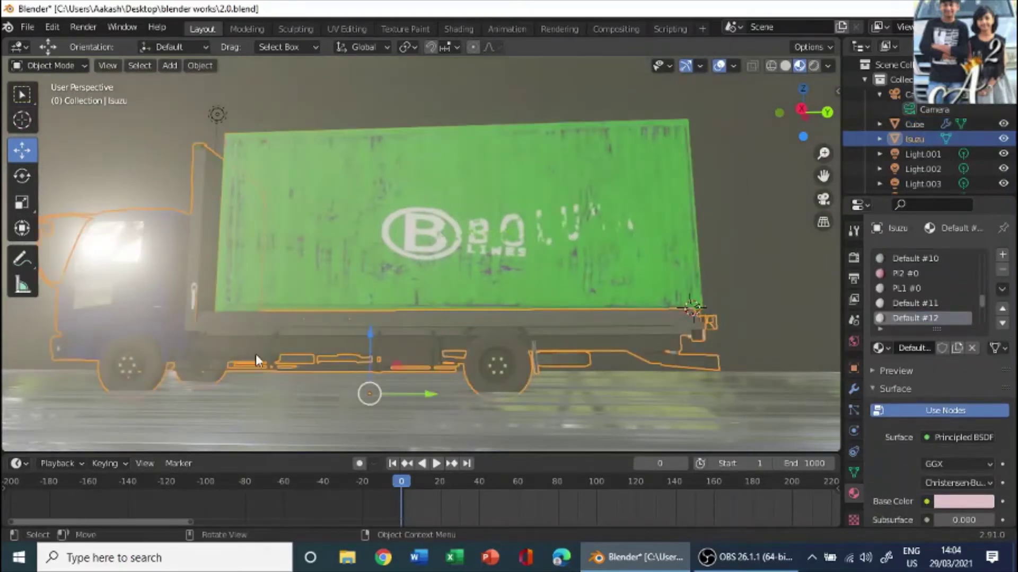
{"action": "left_click_drag", "start_coordinate": [371, 339], "coordinate": [370, 329]}
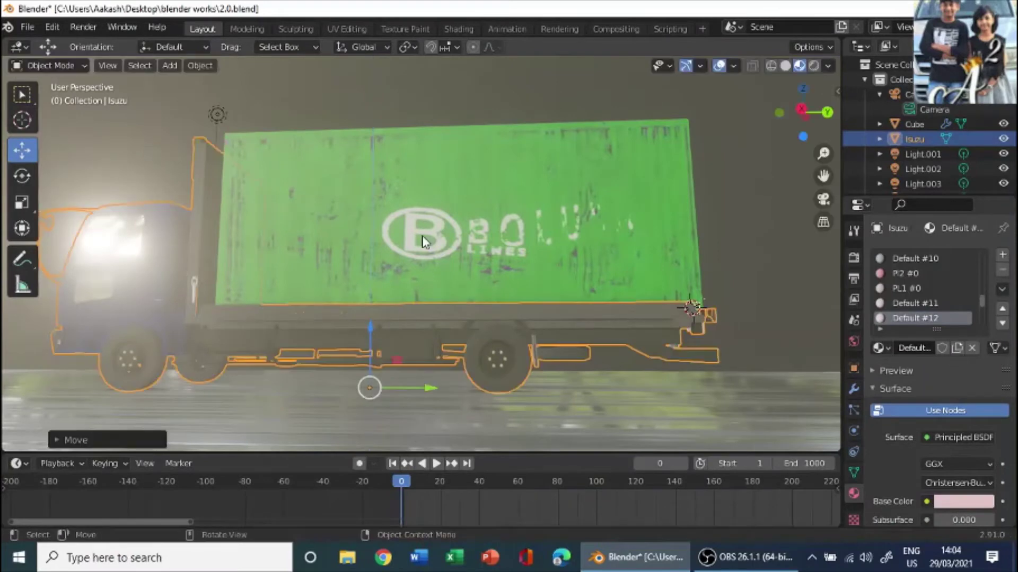
{"action": "left_click", "coordinate": [408, 205]}
{"action": "middle_click_drag", "start_coordinate": [457, 196], "coordinate": [486, 260]}
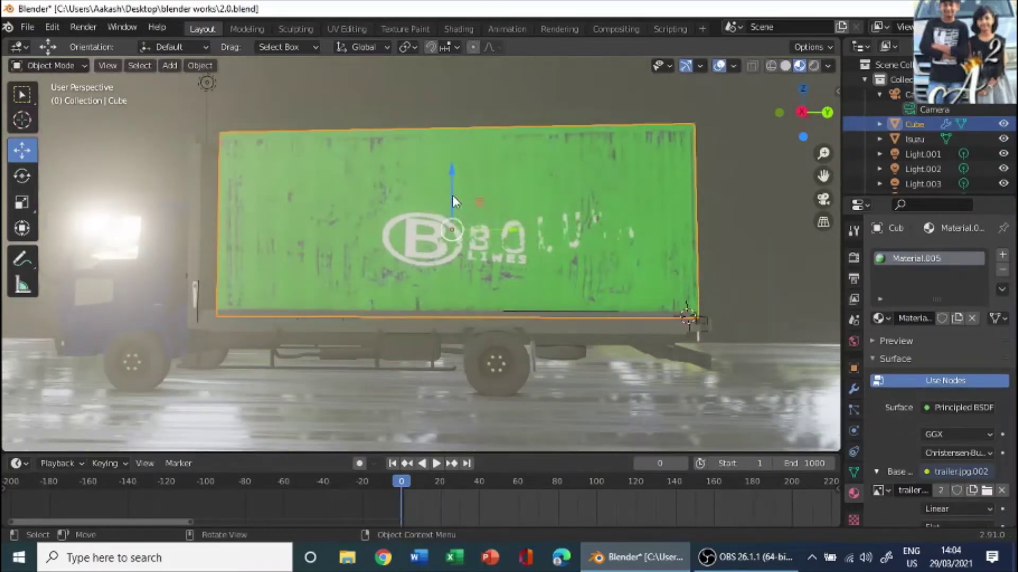
Step: Raise the container slightly along Z from the truck bed and inspect its rear end
{"action": "left_click_drag", "start_coordinate": [453, 195], "coordinate": [453, 191]}
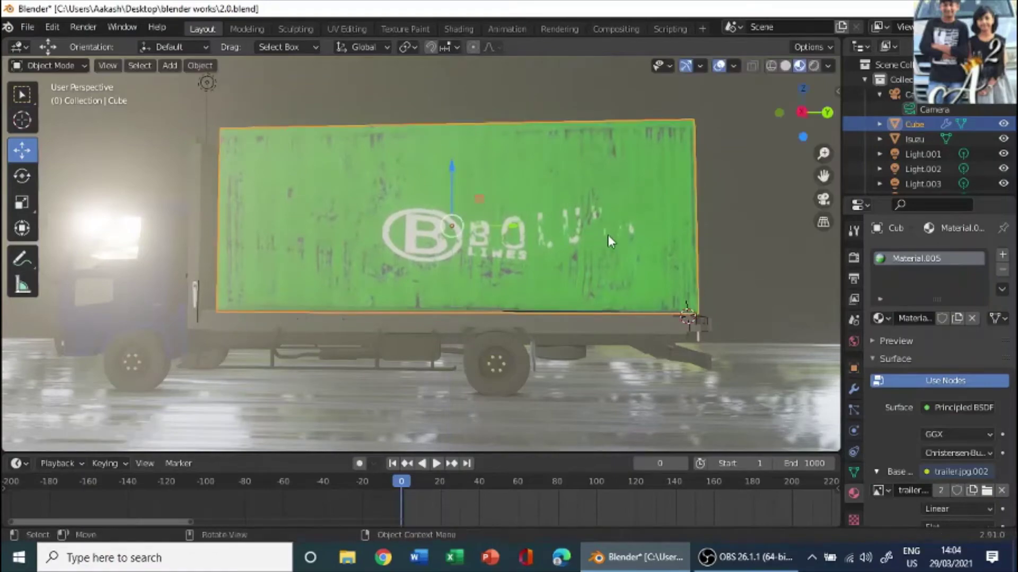
{"action": "middle_click_drag", "start_coordinate": [608, 235], "coordinate": [473, 271]}
{"action": "left_click_drag", "start_coordinate": [478, 305], "coordinate": [578, 356], "text": "shift"}
{"action": "left_click", "coordinate": [668, 202]}
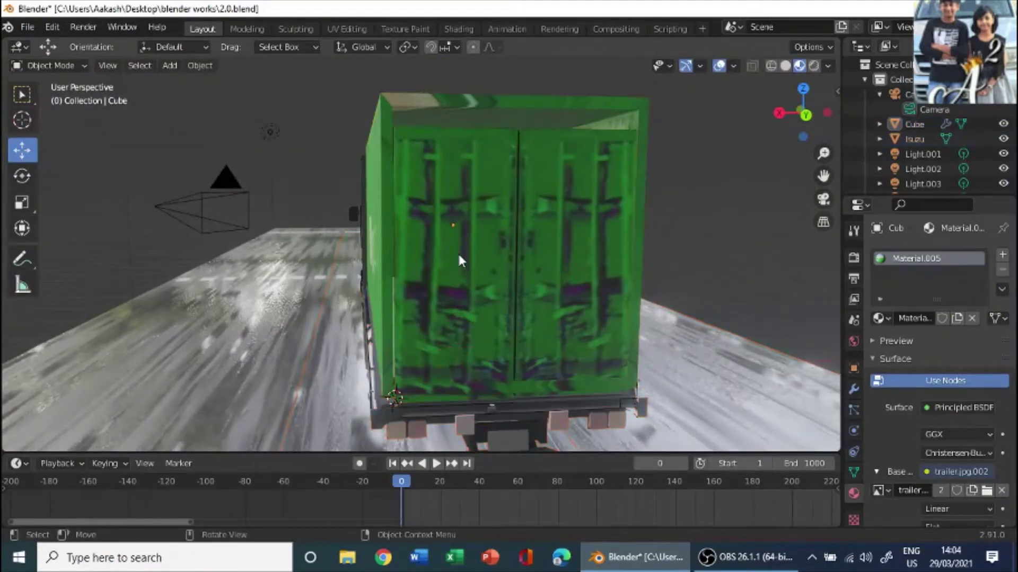
Step: Select both rear doors together and raise them about 0.08 m along Z to fit the container's rear opening
{"action": "left_click", "coordinate": [457, 252]}
{"action": "left_click", "coordinate": [530, 262]}
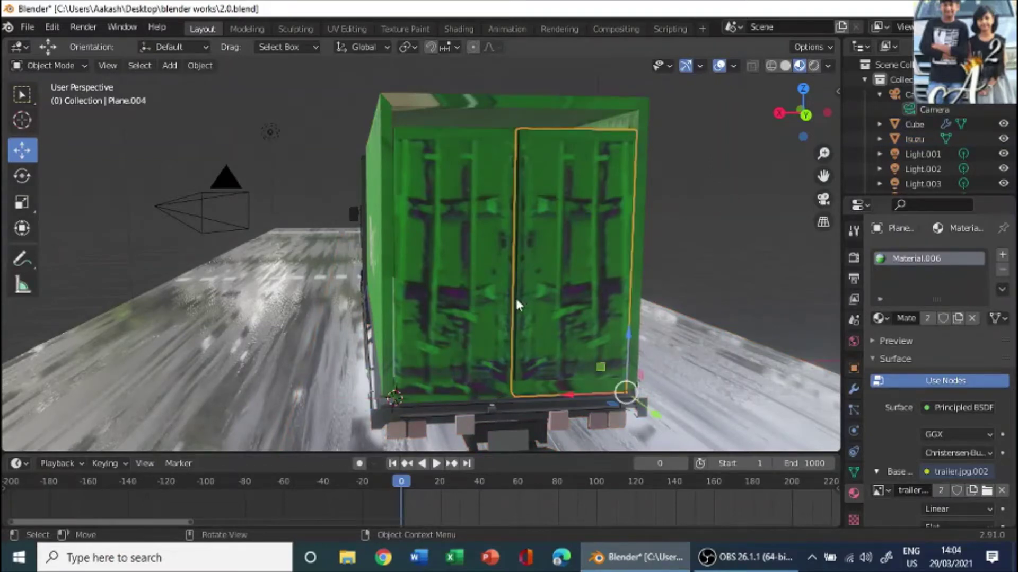
{"action": "left_click", "coordinate": [462, 308], "text": "shift"}
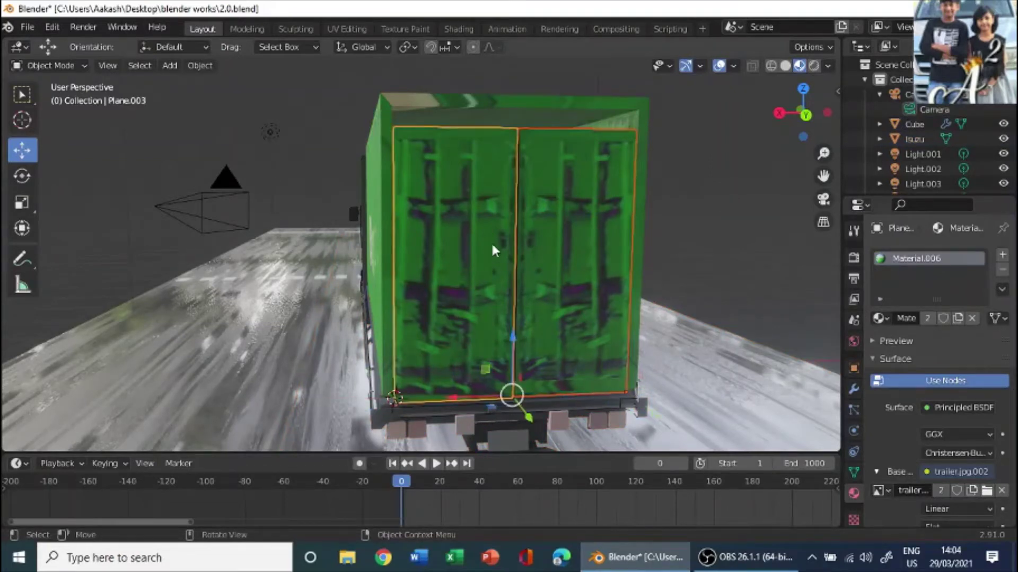
{"action": "left_click", "coordinate": [509, 329]}
{"action": "left_click", "coordinate": [509, 330]}
{"action": "left_click", "coordinate": [510, 329]}
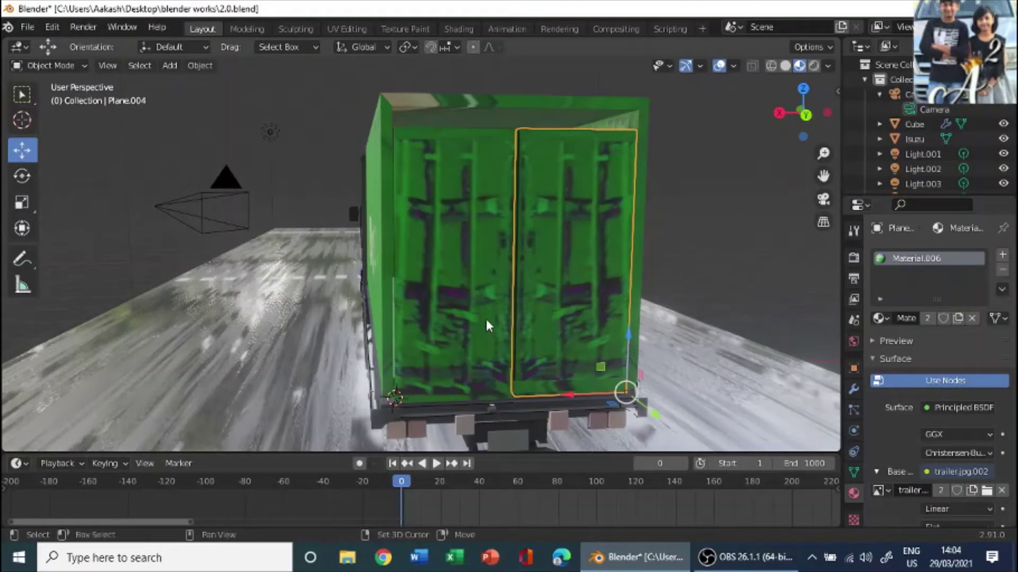
{"action": "left_click", "coordinate": [463, 284], "text": "shift"}
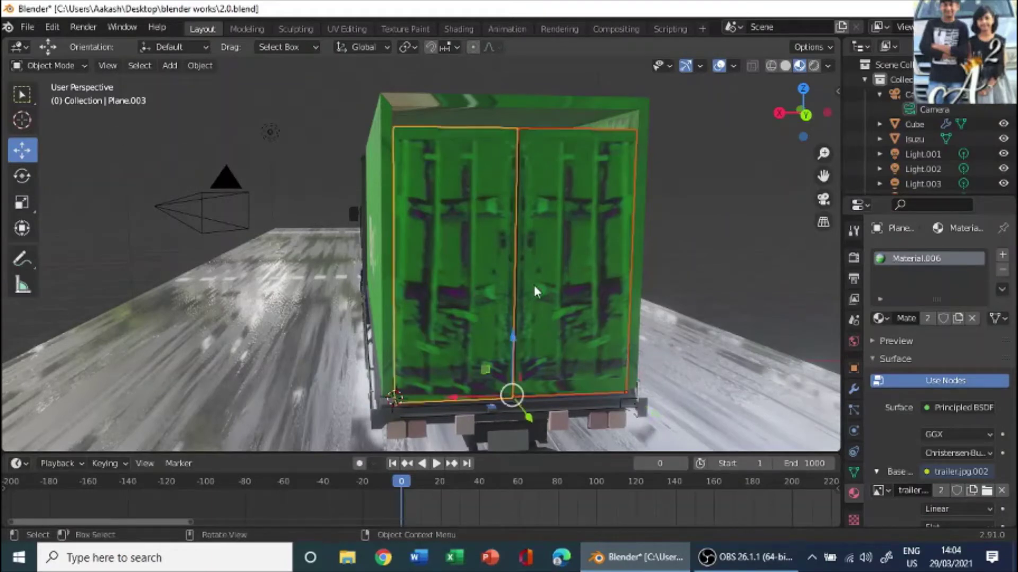
{"action": "key", "text": "g"}
{"action": "key", "text": "z"}
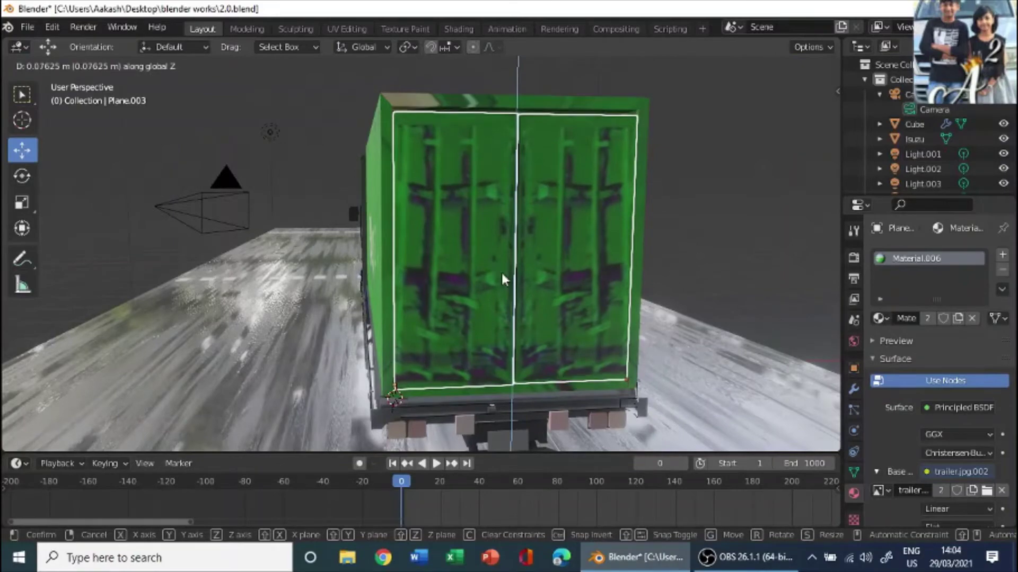
{"action": "left_click", "coordinate": [501, 272]}
Step: Examine the assembled truck from the side and through the scene camera, checking the cab and container in the frame
{"action": "middle_click_drag", "start_coordinate": [84, 240], "coordinate": [576, 377]}
{"action": "scroll", "coordinate": [645, 286], "scroll_direction": "up", "scroll_amount": 5}
{"action": "scroll", "coordinate": [616, 261], "scroll_direction": "down", "scroll_amount": 4}
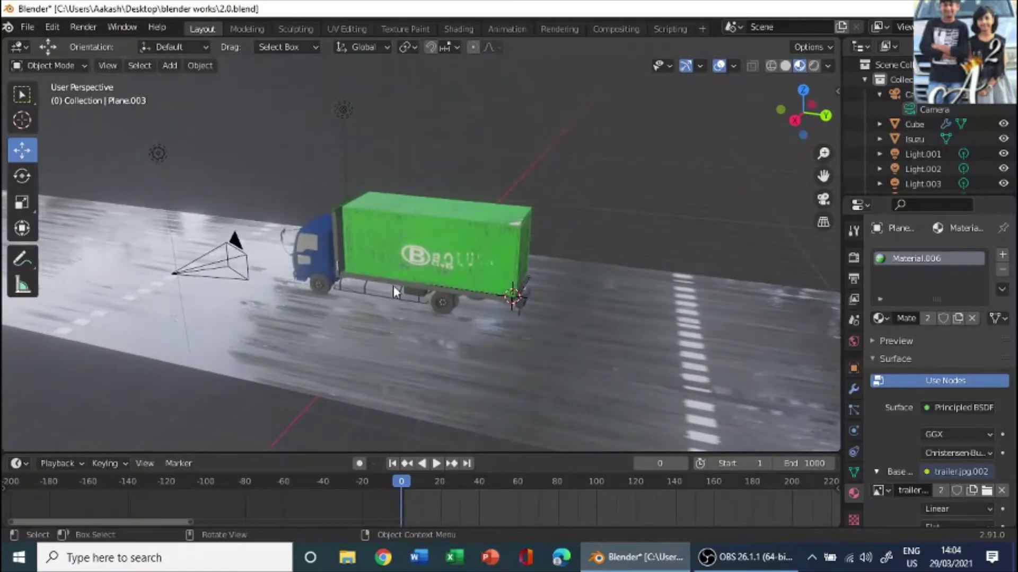
{"action": "key", "text": "KP_0"}
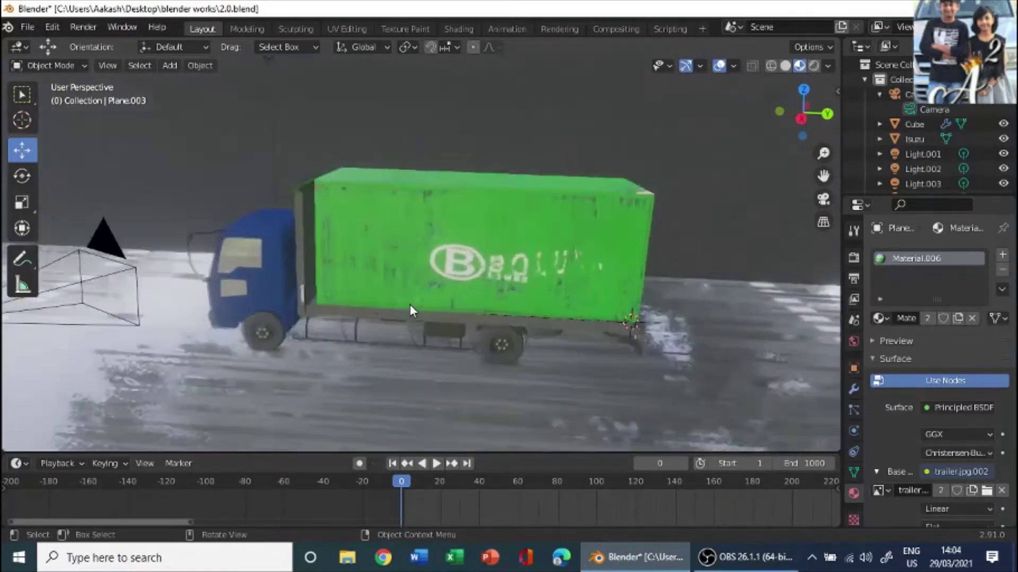
{"action": "scroll", "coordinate": [418, 312], "scroll_direction": "up", "scroll_amount": 5}
{"action": "scroll", "coordinate": [417, 312], "scroll_direction": "down", "scroll_amount": 5}
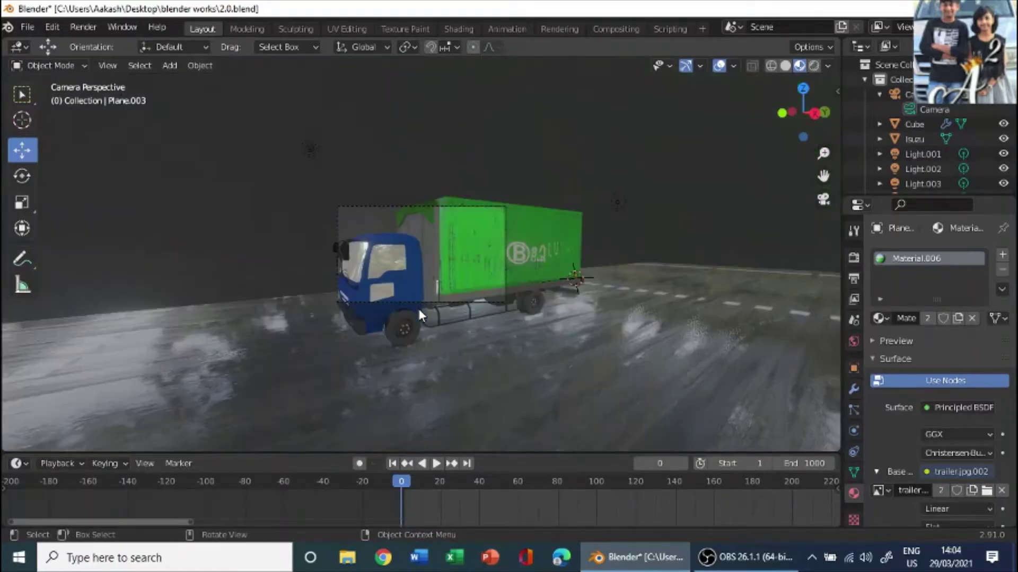
{"action": "scroll", "coordinate": [418, 315], "scroll_direction": "up", "scroll_amount": 6}
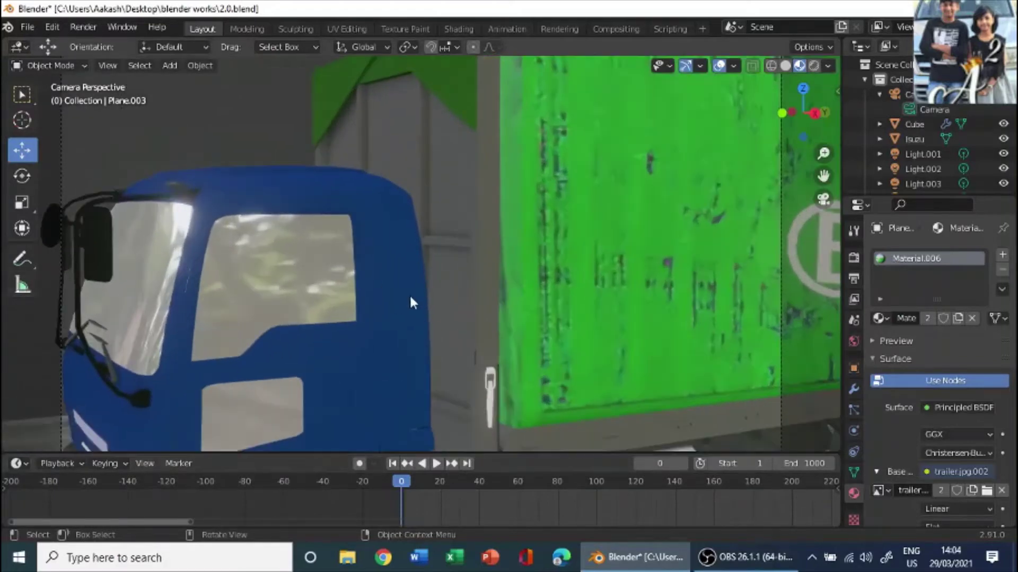
{"action": "scroll", "coordinate": [409, 293], "scroll_direction": "down", "scroll_amount": 10}
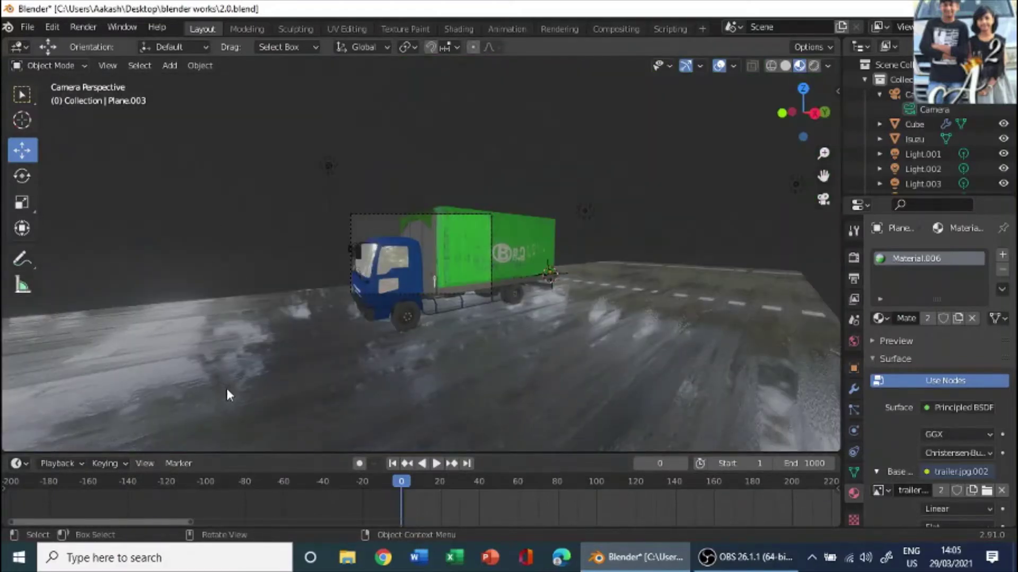
{"action": "scroll", "coordinate": [364, 275], "scroll_direction": "up", "scroll_amount": 7}
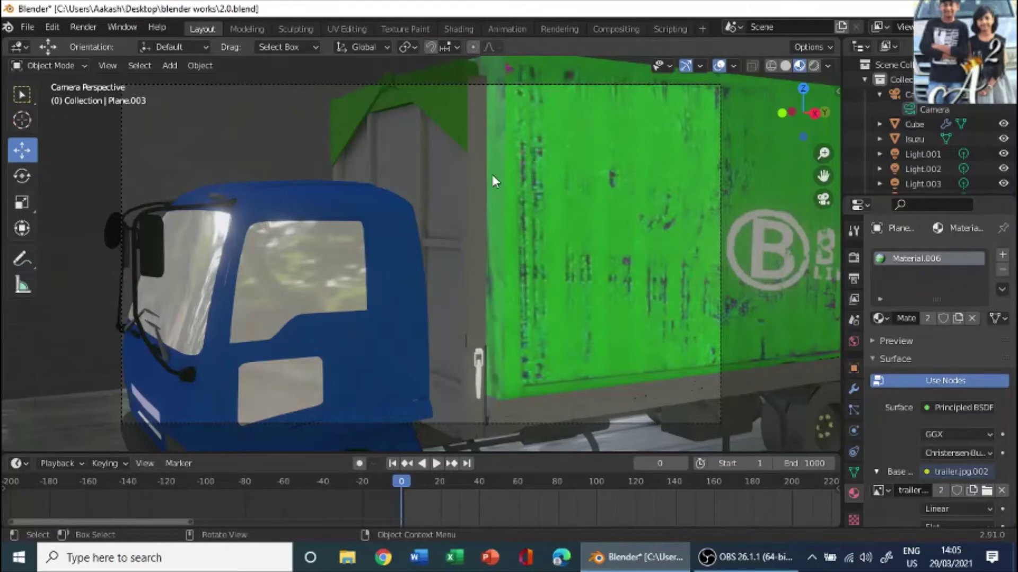
{"action": "scroll", "coordinate": [524, 217], "scroll_direction": "up", "scroll_amount": 4}
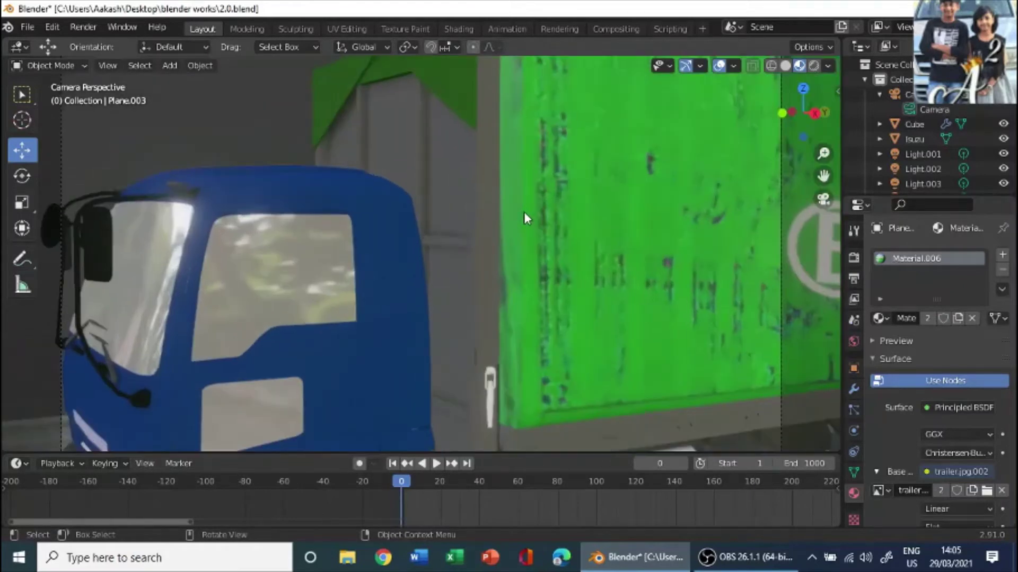
{"action": "scroll", "coordinate": [524, 217], "scroll_direction": "down", "scroll_amount": 4}
{"action": "scroll", "coordinate": [525, 217], "scroll_direction": "up", "scroll_amount": 4}
{"action": "scroll", "coordinate": [525, 217], "scroll_direction": "down", "scroll_amount": 4}
{"action": "scroll", "coordinate": [525, 217], "scroll_direction": "up", "scroll_amount": 4}
{"action": "scroll", "coordinate": [523, 215], "scroll_direction": "down", "scroll_amount": 3}
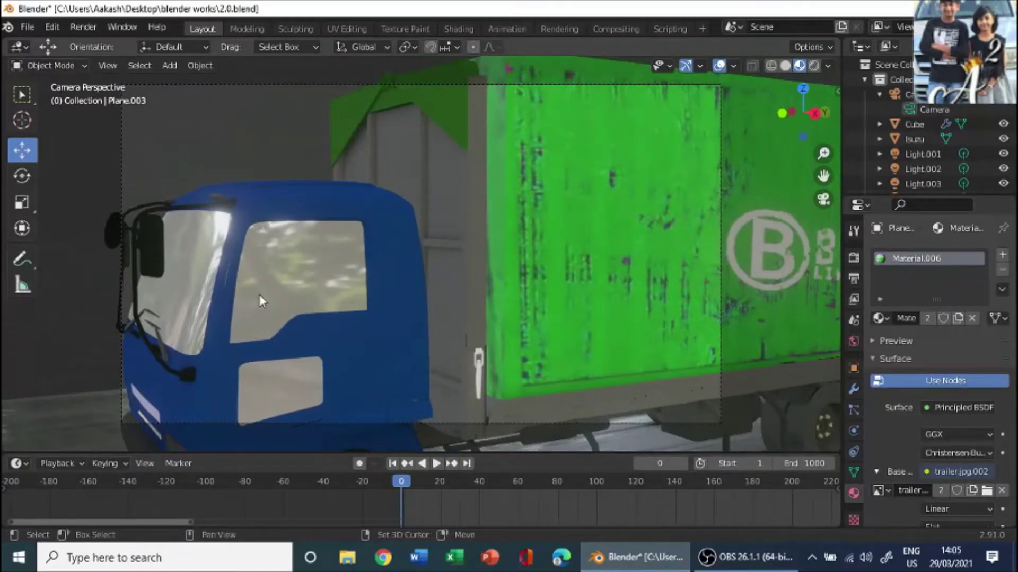
Step: Fly the camera around the truck with walk navigation, ending on a front three-quarter framing of the cab and the container's logo side
{"action": "key", "text": "shift+grave"}
{"action": "key", "text": "w"}
{"action": "key", "text": "s"}
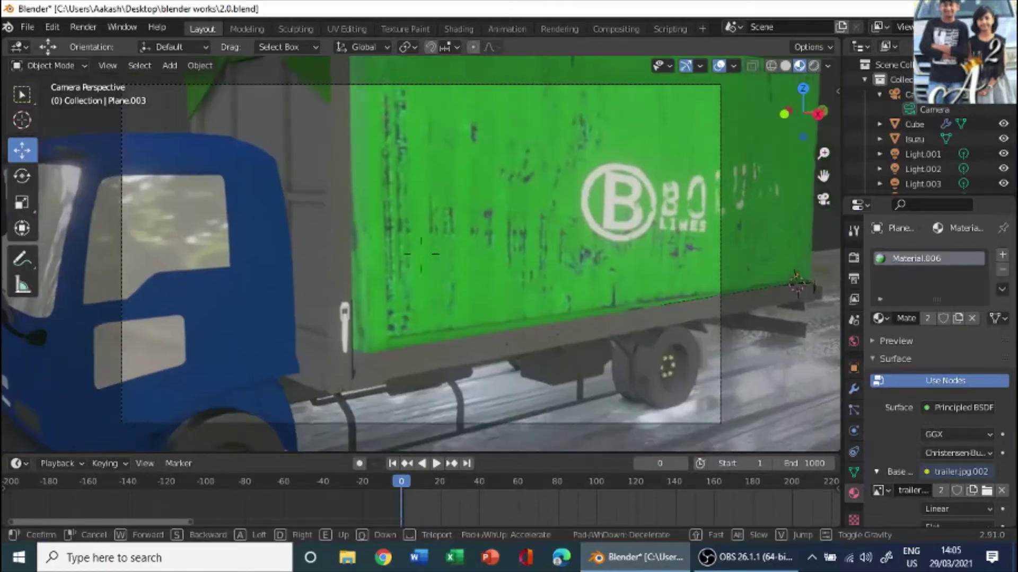
{"action": "key", "text": "d"}
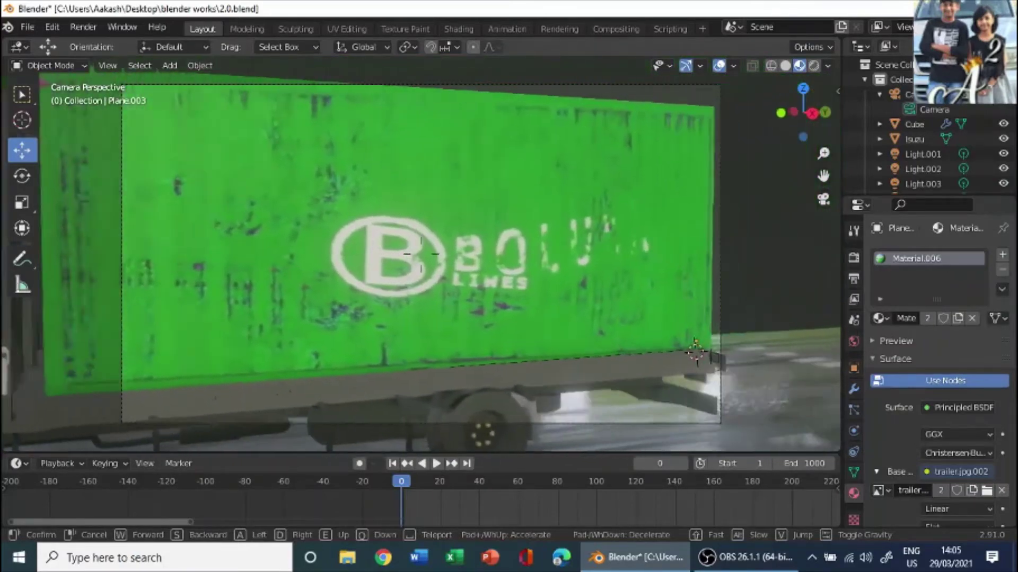
{"action": "key", "text": "s"}
{"action": "key", "text": "d"}
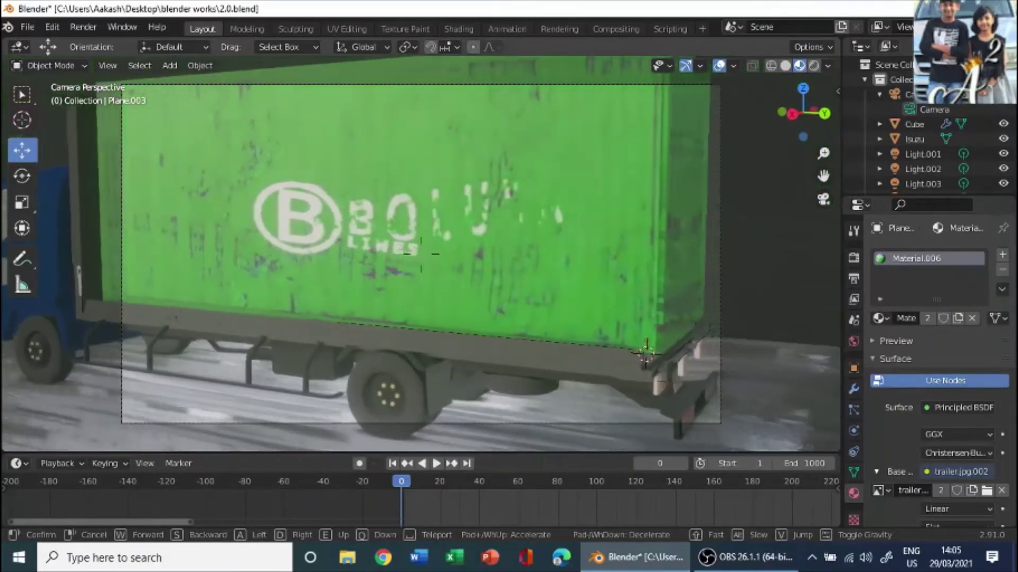
{"action": "key", "text": "d"}
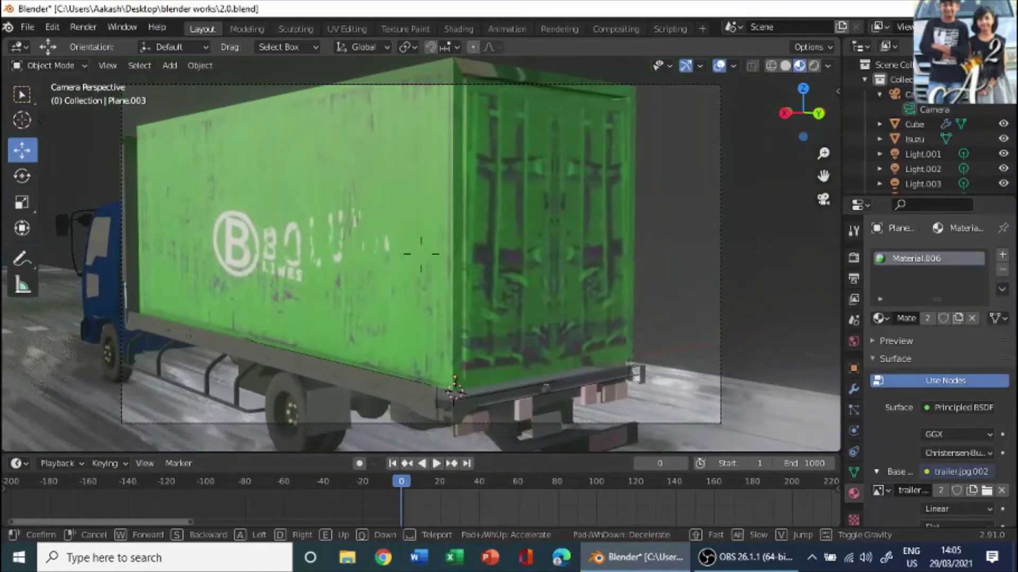
{"action": "key", "text": "s"}
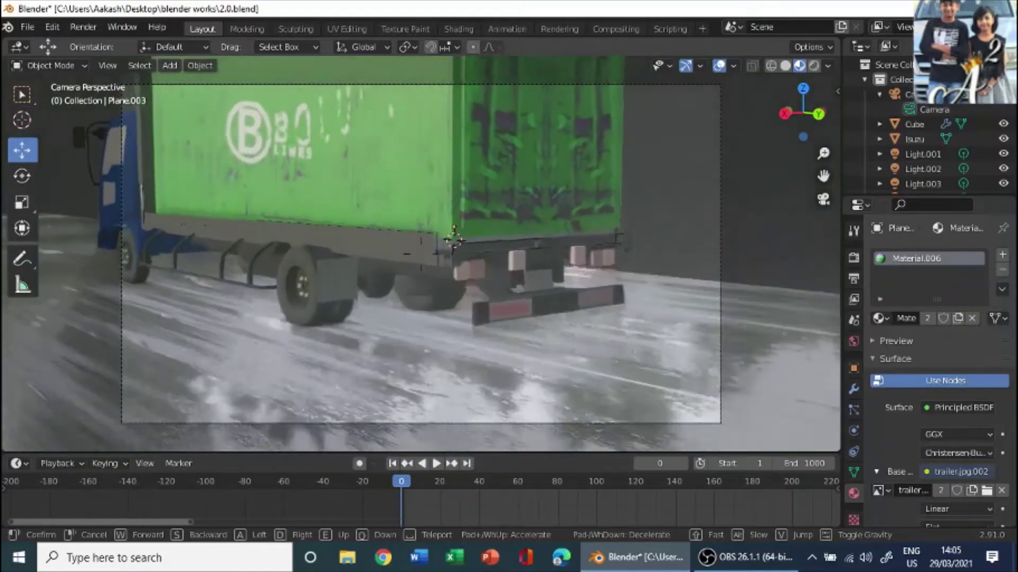
{"action": "key", "text": "e"}
{"action": "key", "text": "s"}
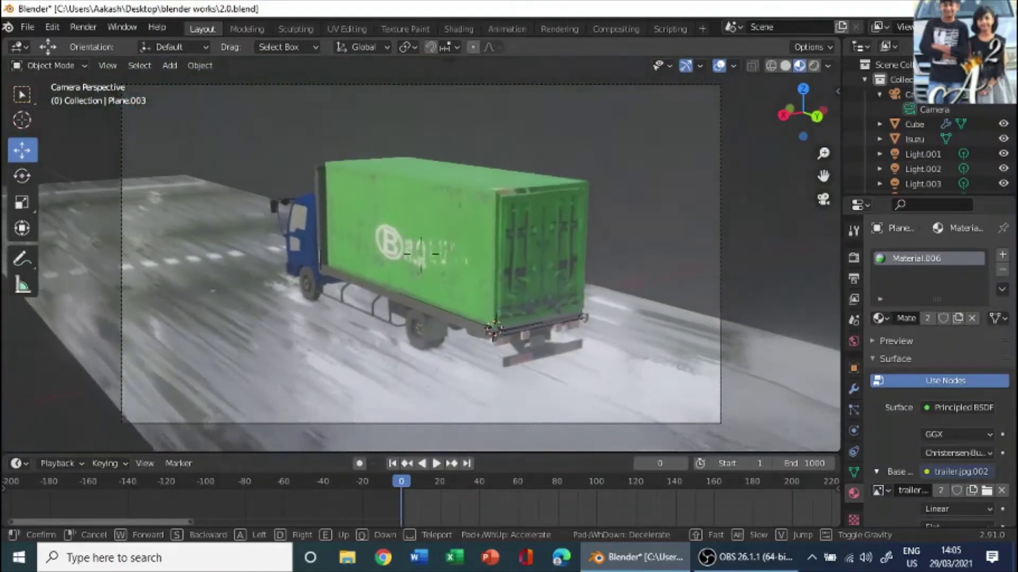
{"action": "key", "text": "s"}
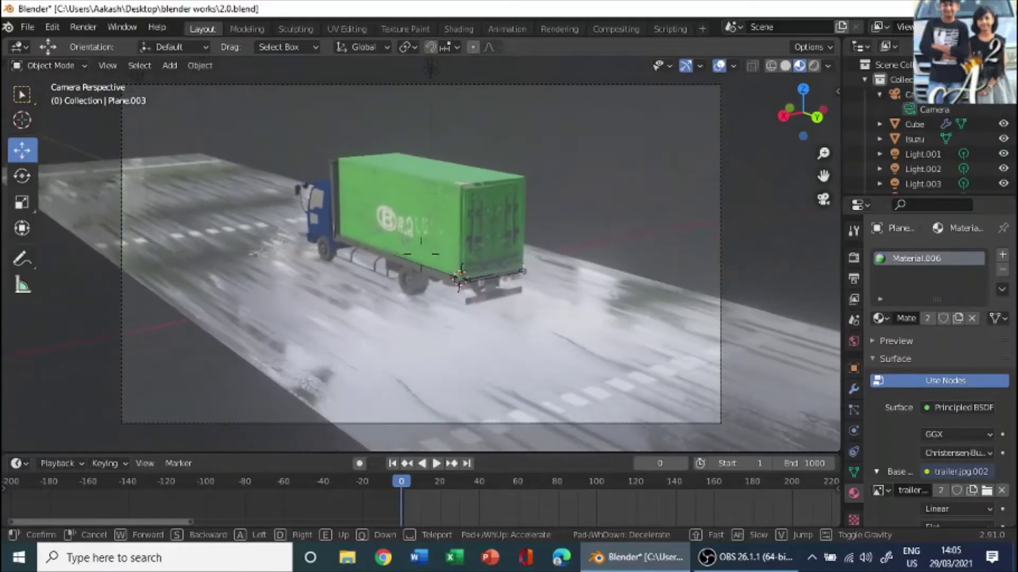
{"action": "key", "text": "w"}
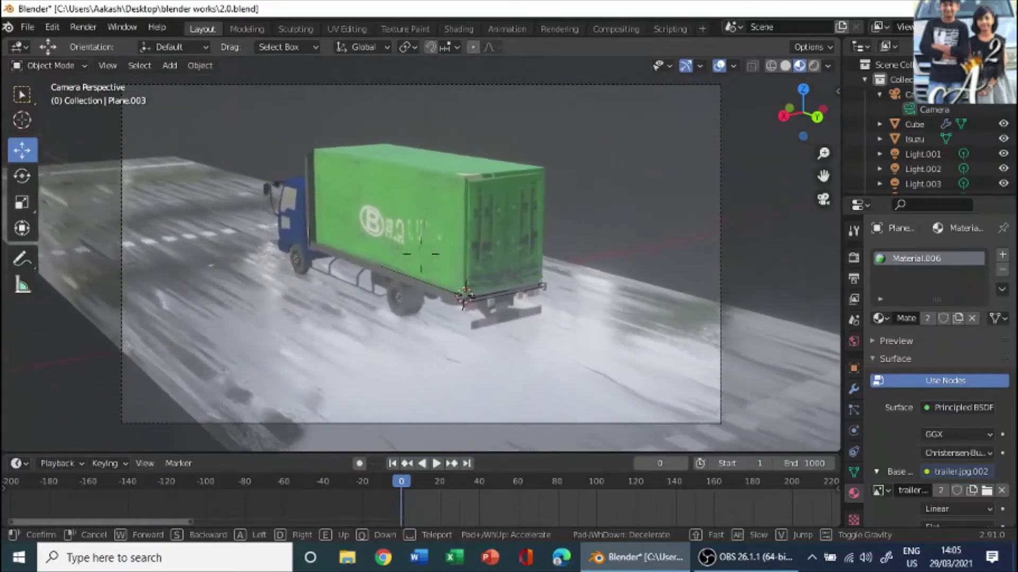
{"action": "key", "text": "w"}
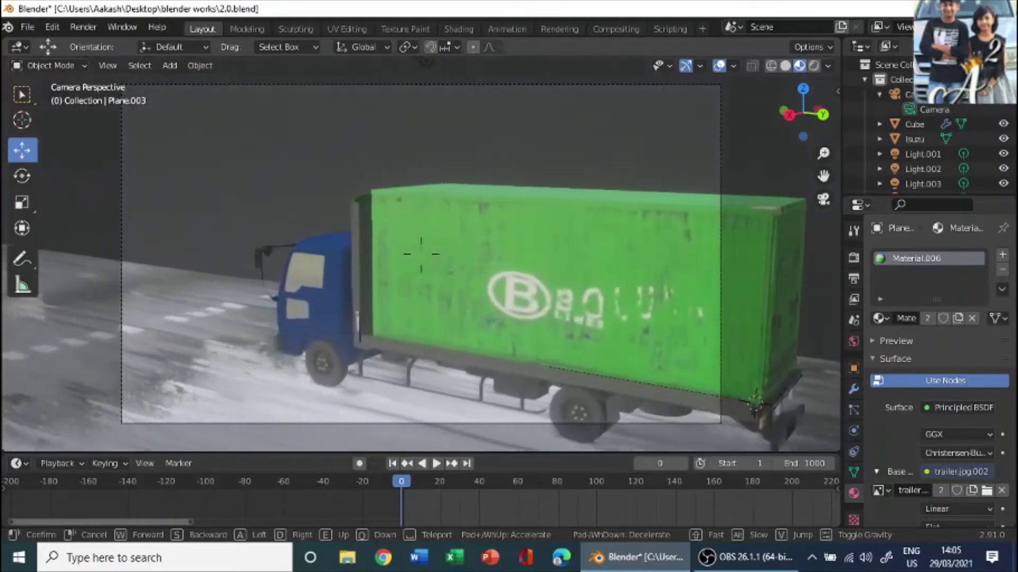
{"action": "key", "text": "w"}
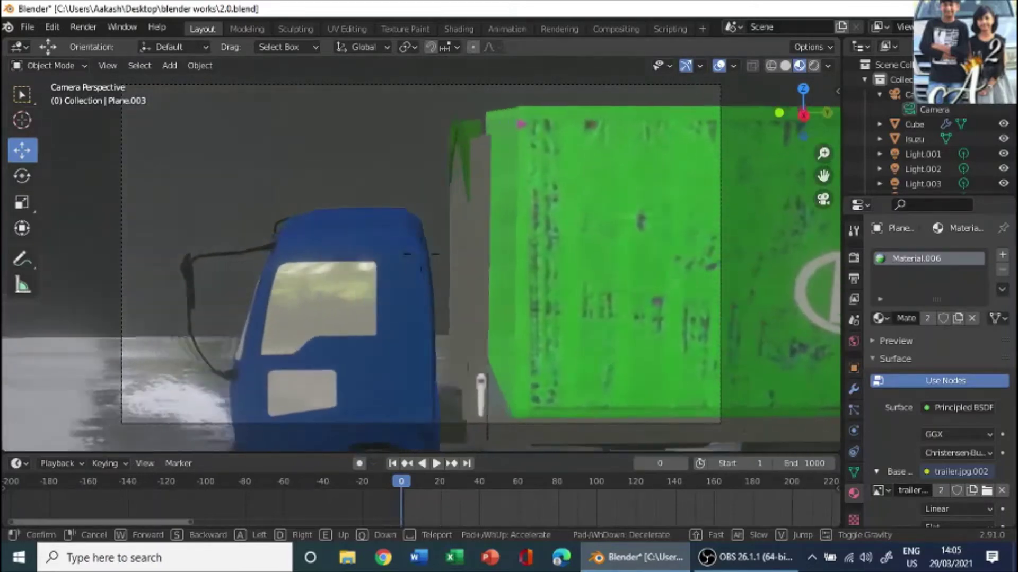
{"action": "key", "text": "s"}
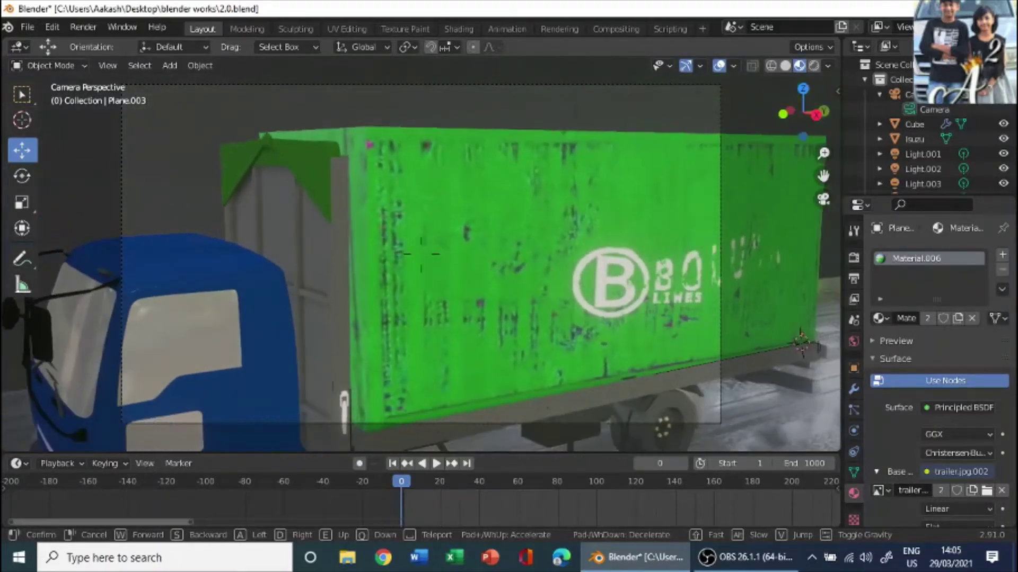
{"action": "key", "text": "w"}
{"action": "key", "text": "a"}
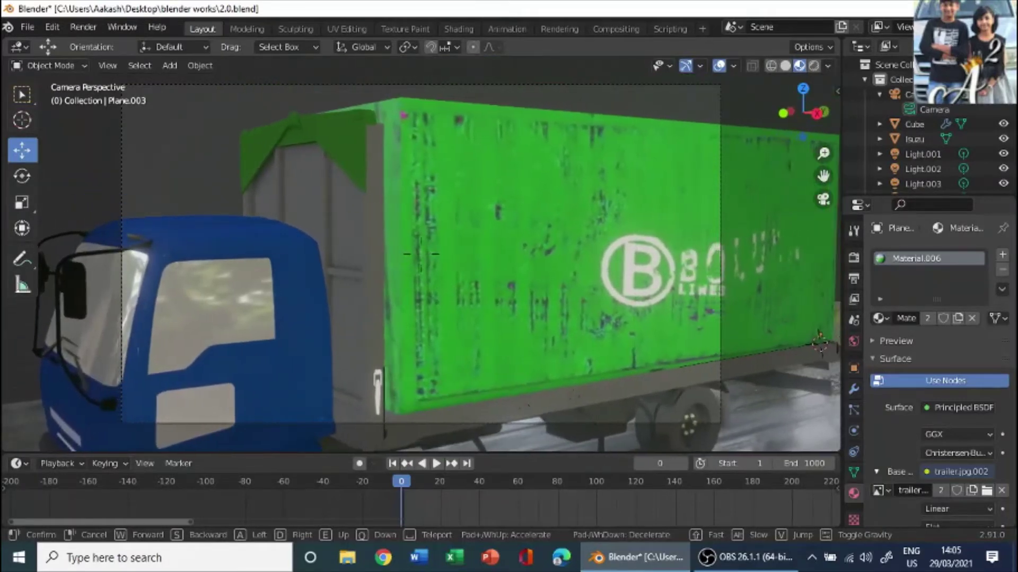
{"action": "left_click", "coordinate": [421, 253]}
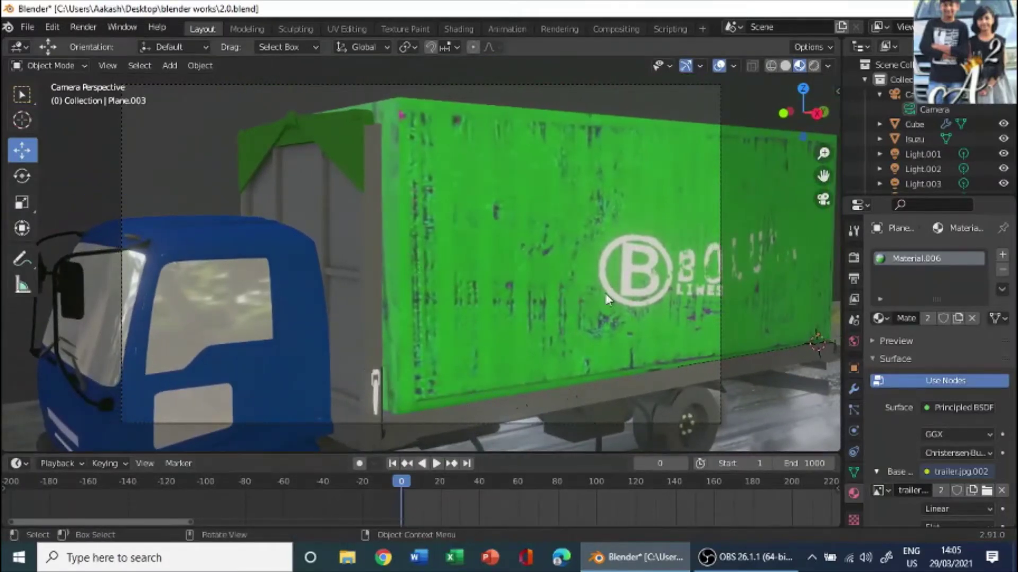
Step: Display the transform values, select the camera, and keyframe its location and rotation at frame 0
{"action": "key", "text": "n"}
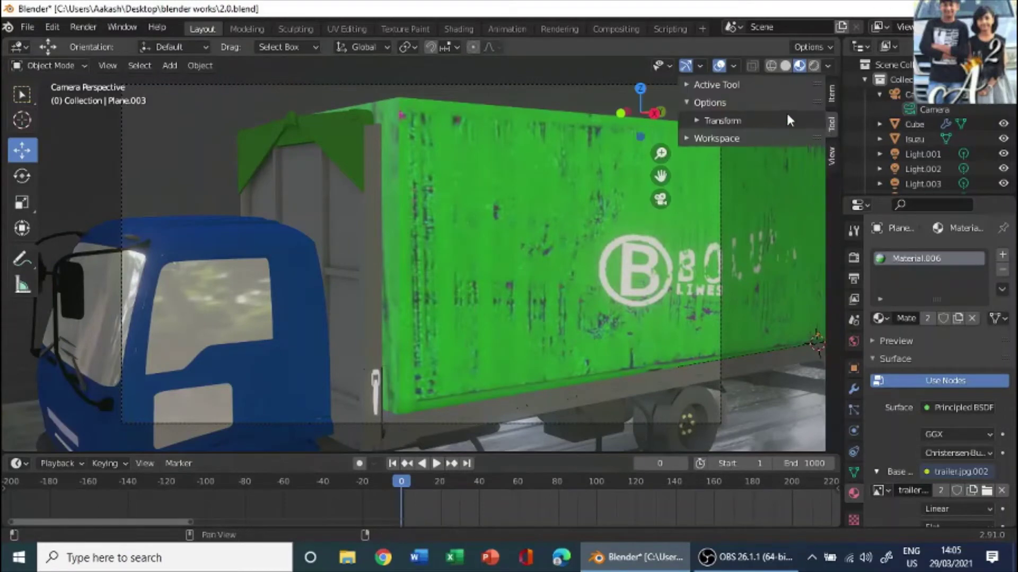
{"action": "left_click", "coordinate": [833, 91]}
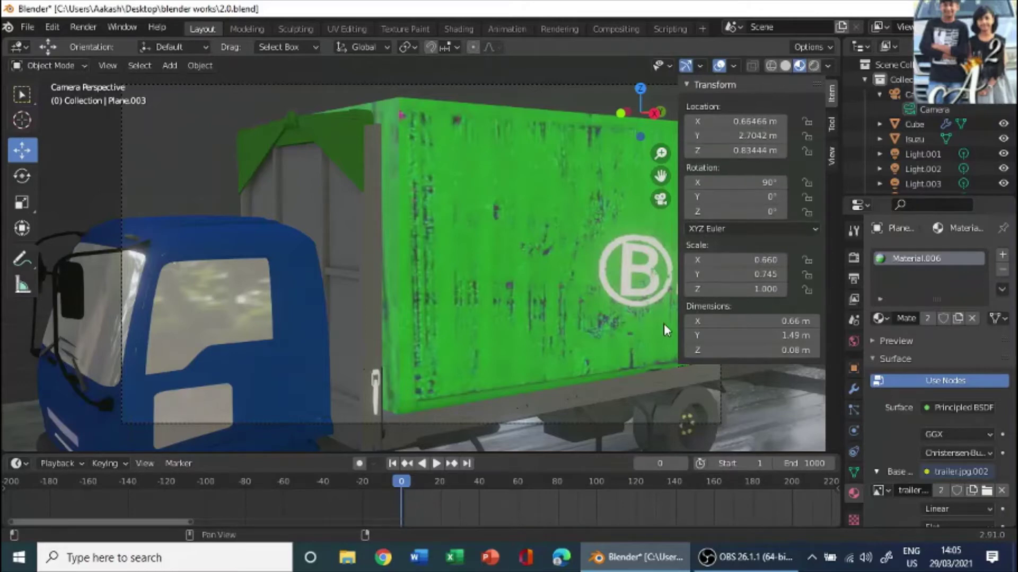
{"action": "left_click", "coordinate": [600, 422]}
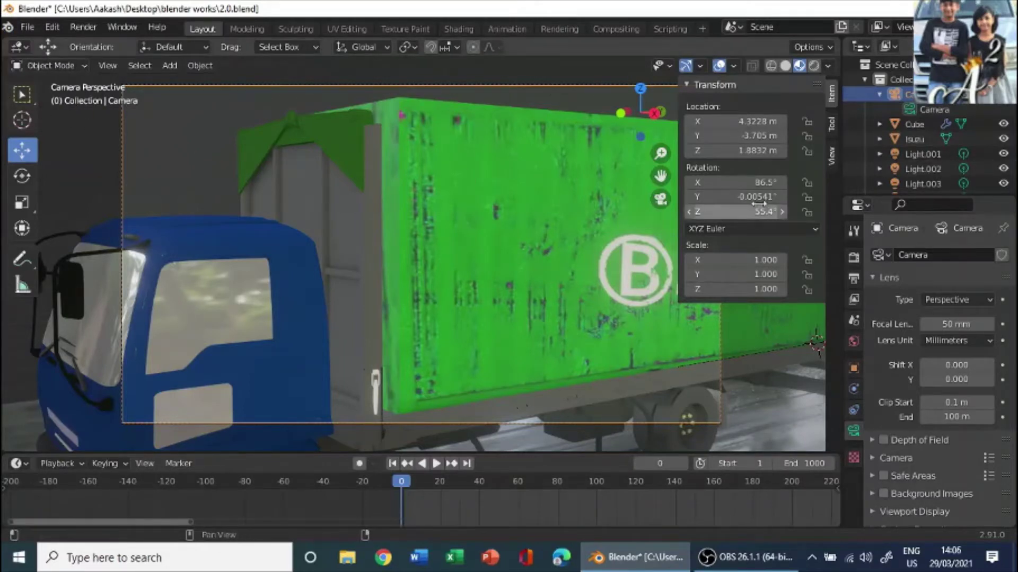
{"action": "key", "text": "i"}
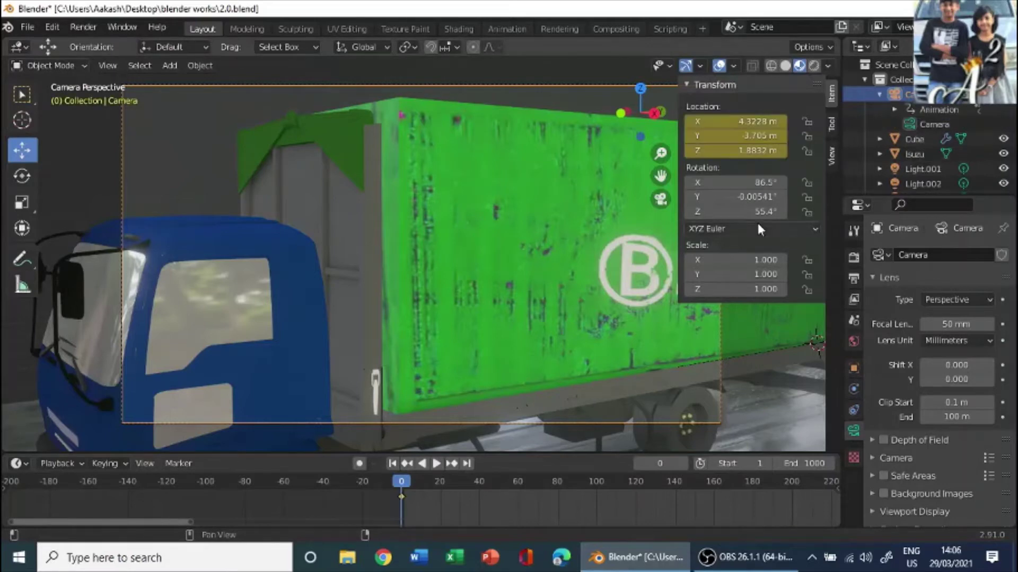
{"action": "key", "text": "i"}
Step: Advance the timeline to frame 10 with the camera still selected
{"action": "scroll", "coordinate": [374, 367], "scroll_direction": "down", "scroll_amount": 2}
{"action": "scroll", "coordinate": [423, 405], "scroll_direction": "up", "scroll_amount": 3}
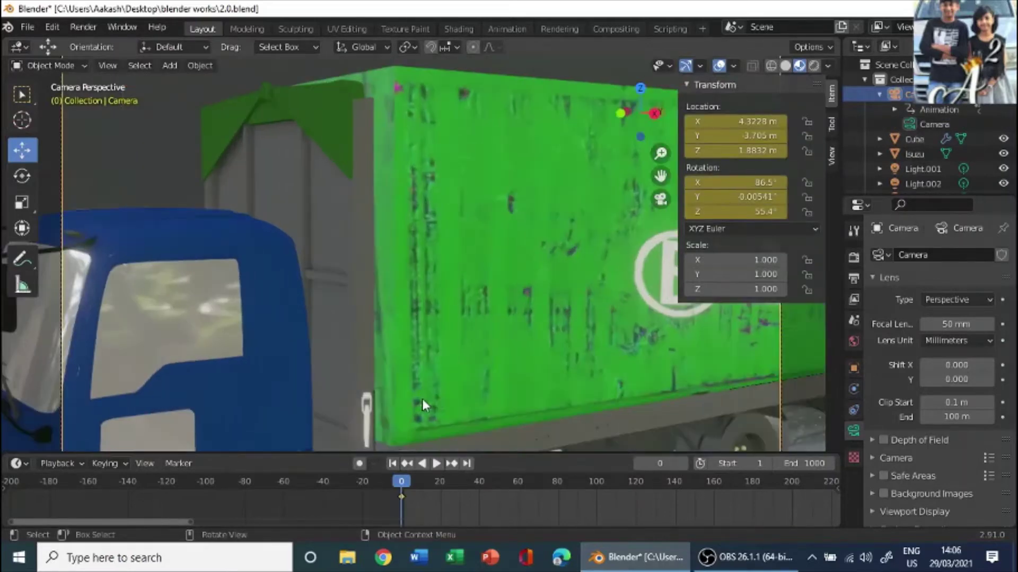
{"action": "scroll", "coordinate": [438, 441], "scroll_direction": "down", "scroll_amount": 2}
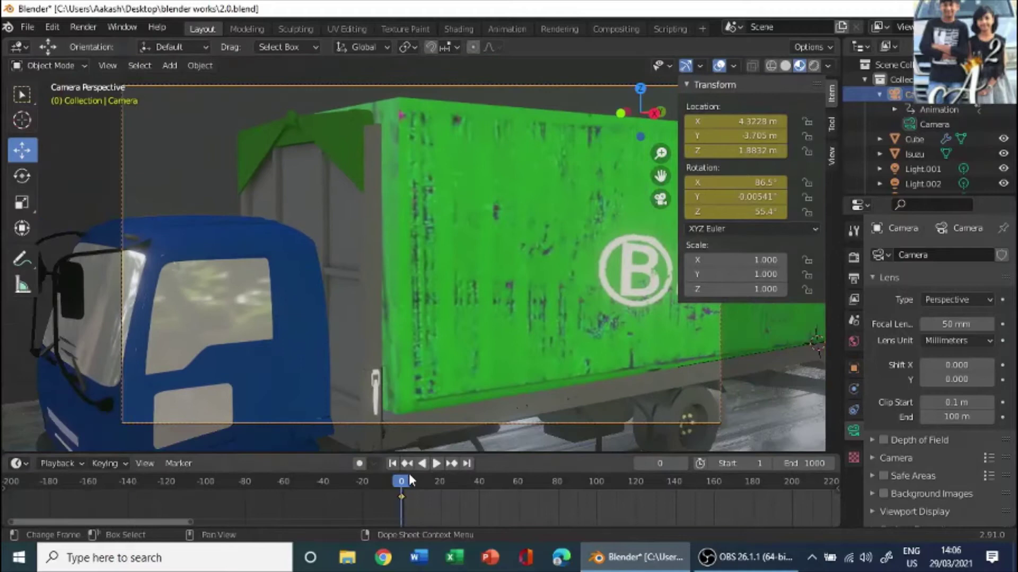
{"action": "left_click_drag", "start_coordinate": [409, 475], "coordinate": [412, 489]}
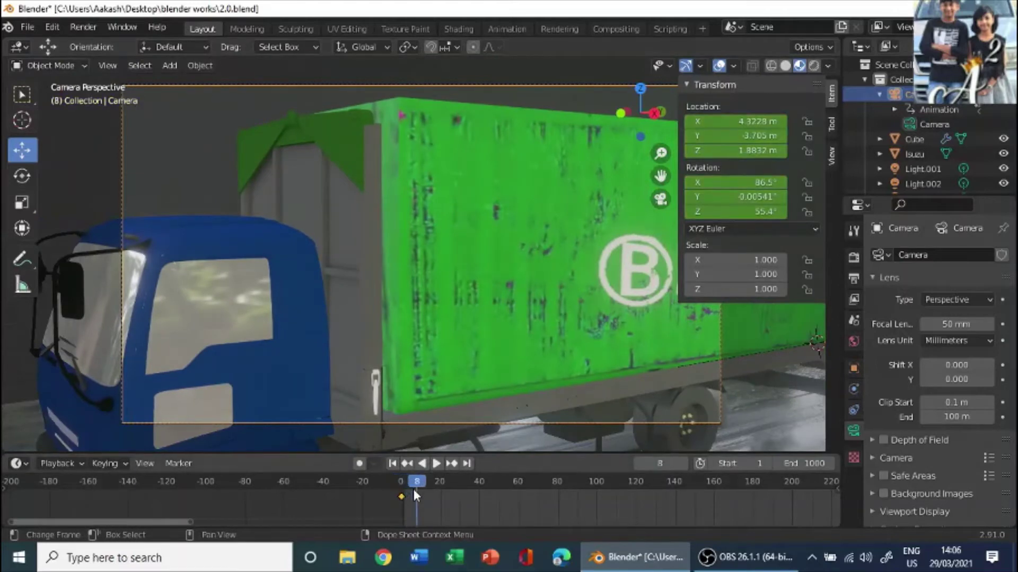
{"action": "key", "text": "Right"}
{"action": "key", "text": "Right"}
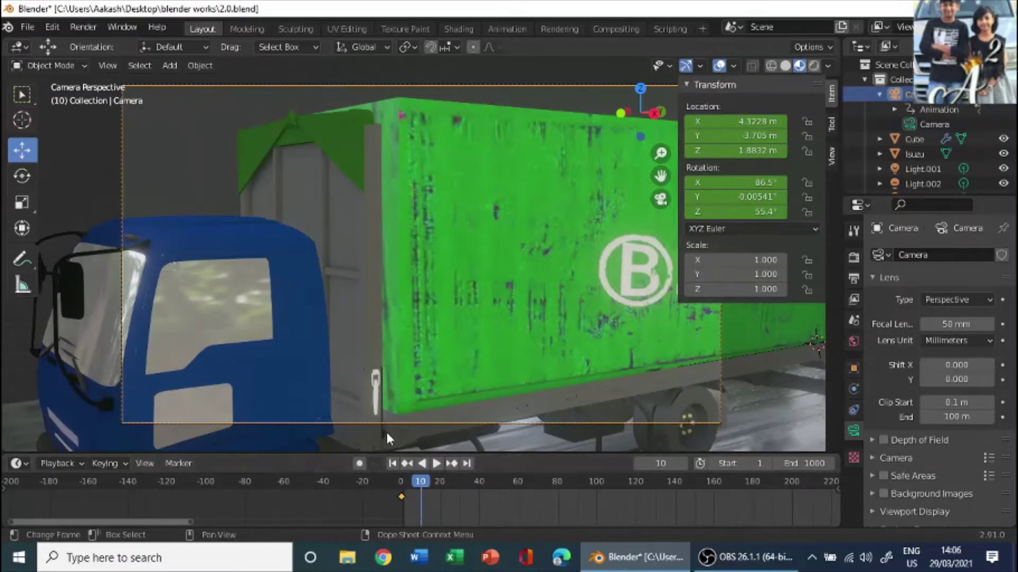
Step: Fly the camera along the container to a side view of the BOLU LINES logo and keyframe its location and rotation at frame 10
{"action": "key", "text": "shift+grave"}
{"action": "key", "text": "d"}
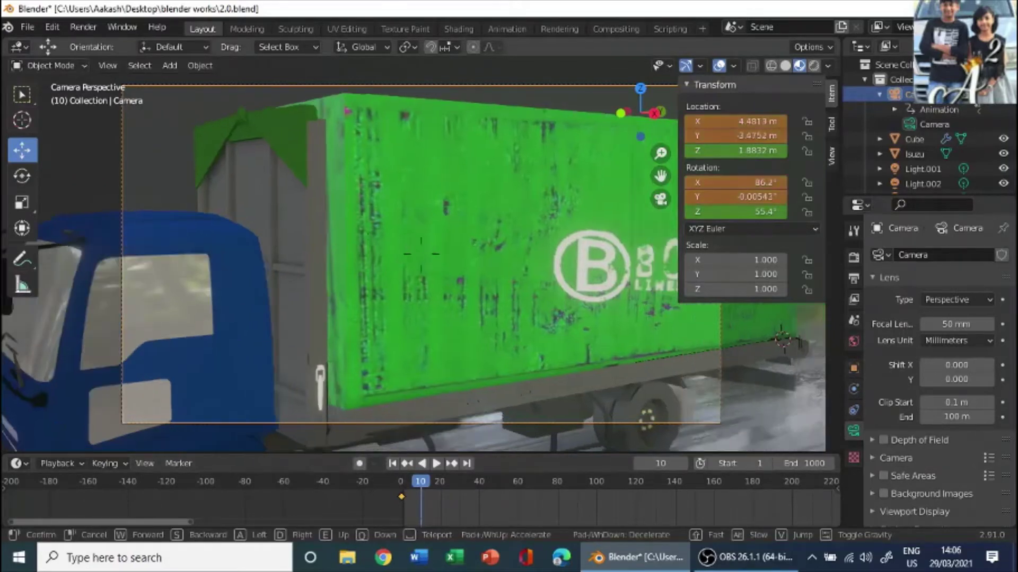
{"action": "key", "text": "d"}
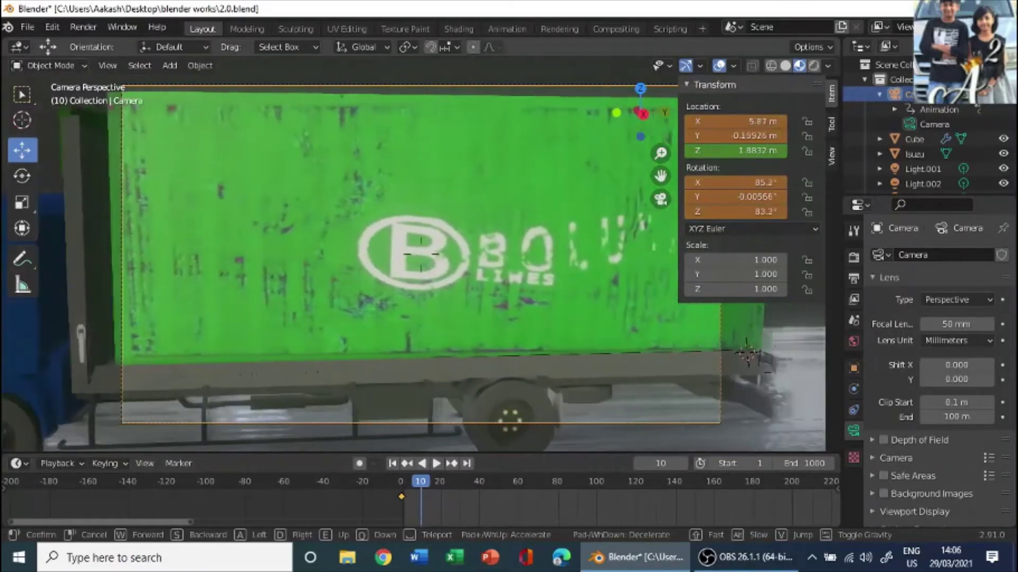
{"action": "key", "text": "Return"}
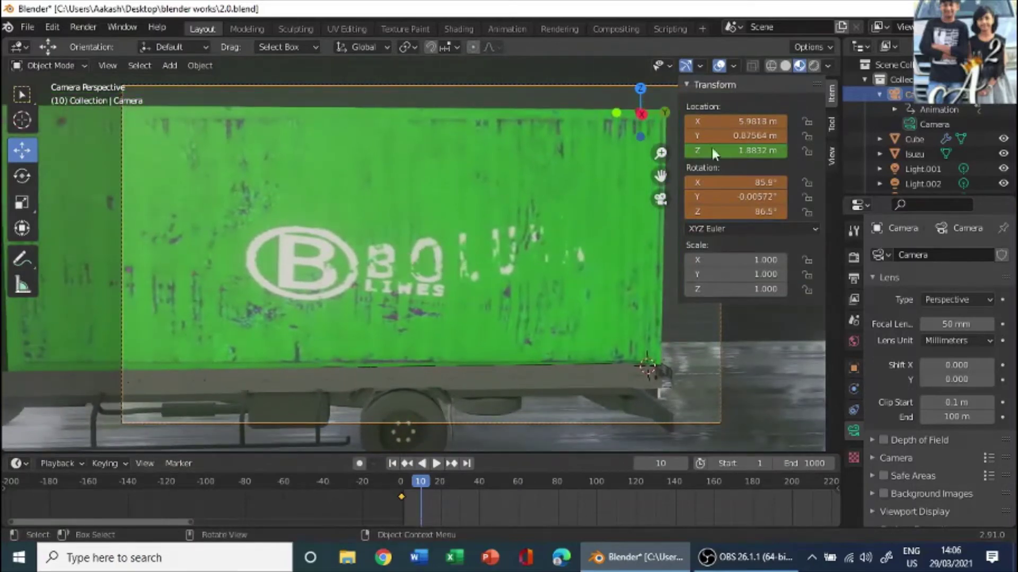
{"action": "key", "text": "i"}
{"action": "key", "text": "i"}
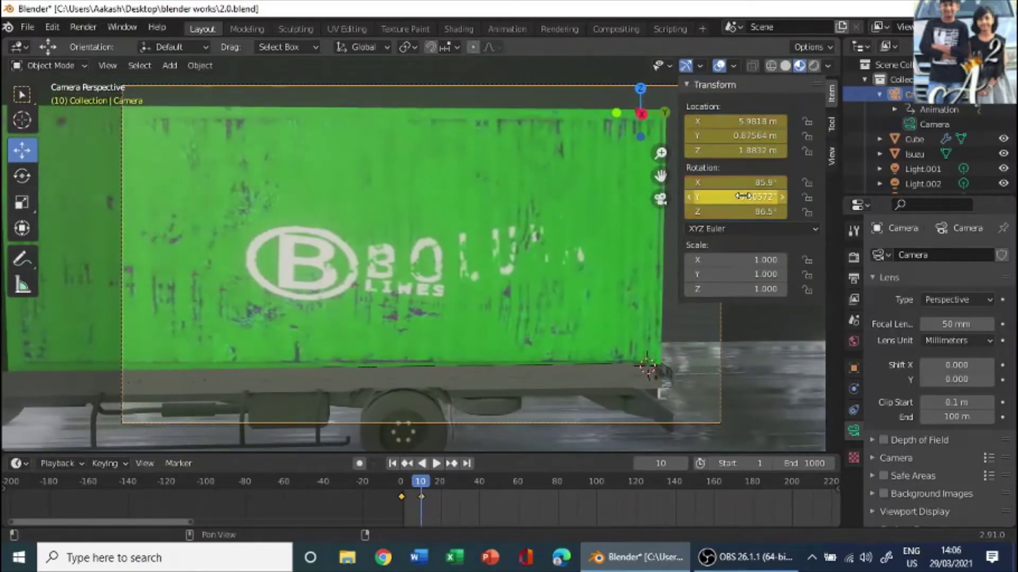
Step: At frame 20, fly the camera around to a rear three-quarter view of the container doors and keyframe its location and rotation
{"action": "left_click_drag", "start_coordinate": [427, 482], "coordinate": [438, 482]}
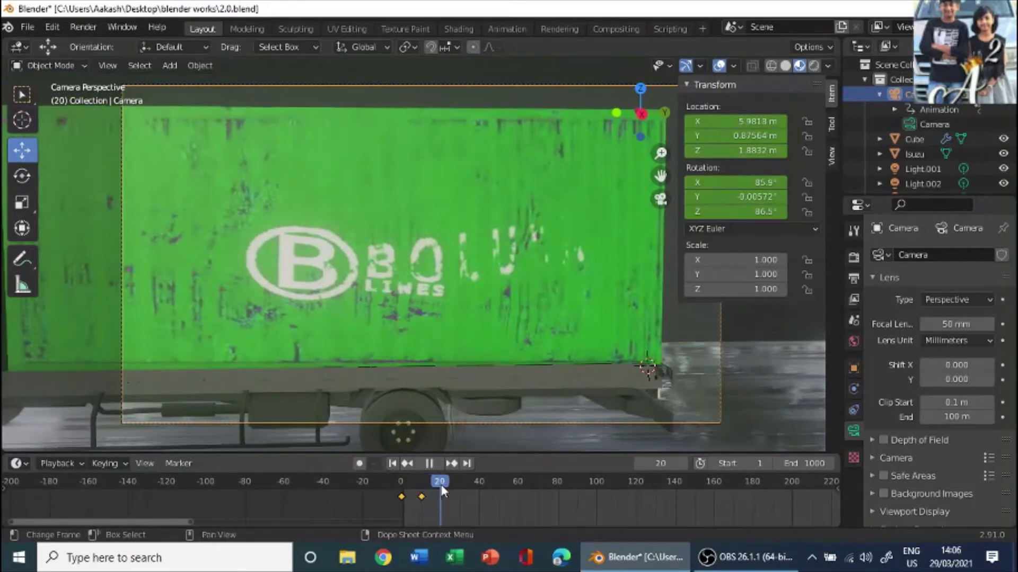
{"action": "key", "text": "shift+grave"}
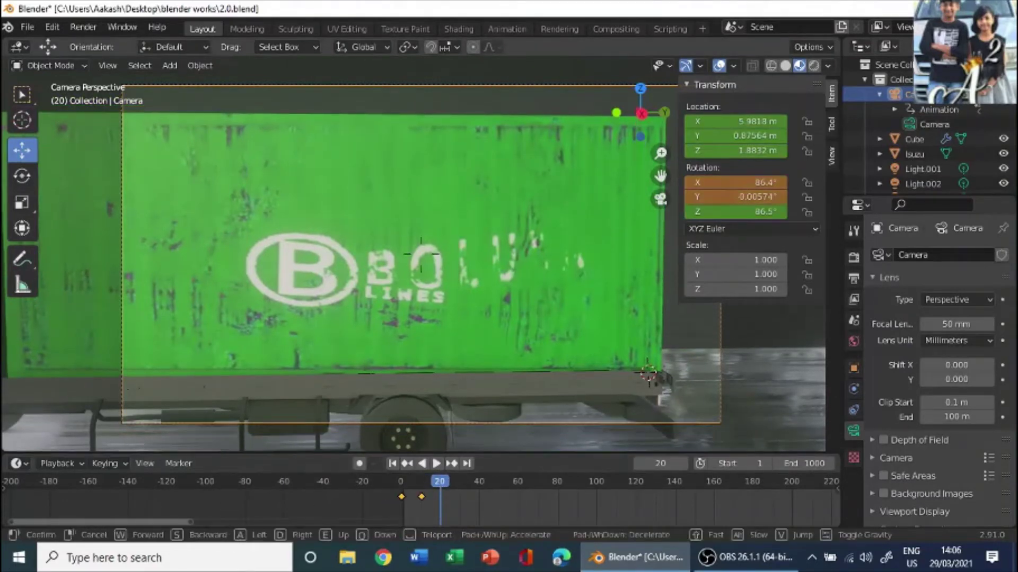
{"action": "key", "text": "d"}
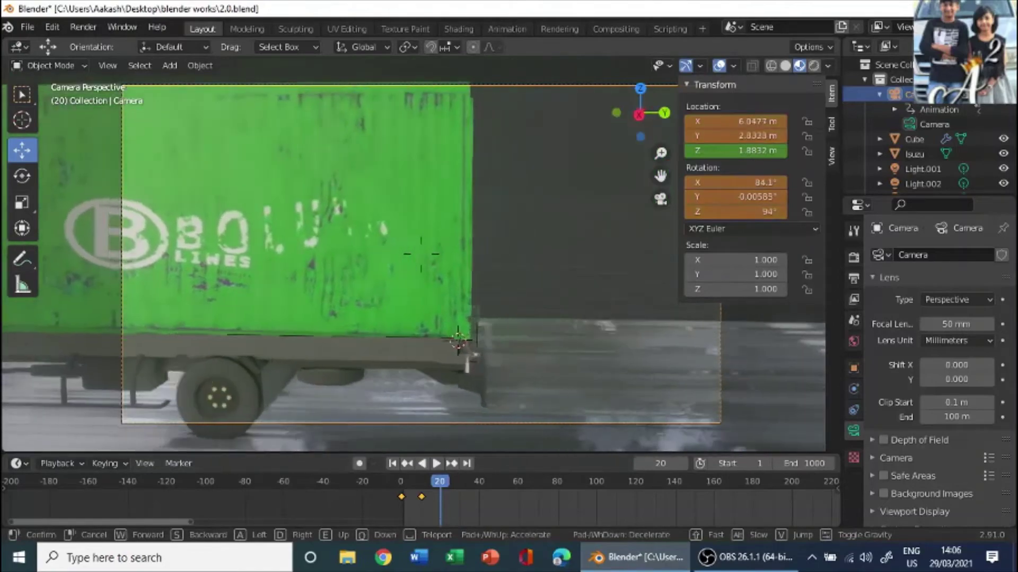
{"action": "key", "text": "w"}
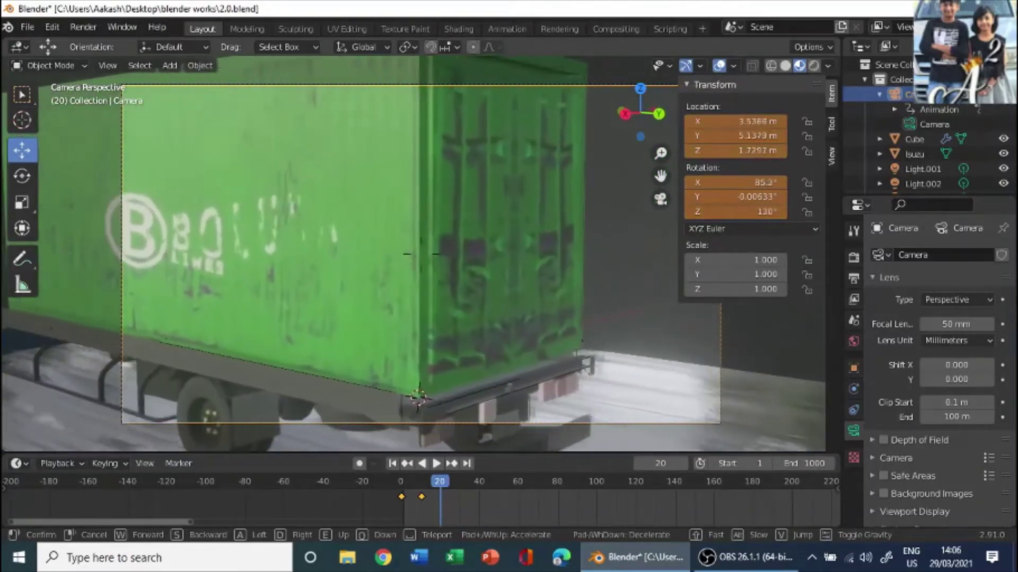
{"action": "key", "text": "s"}
{"action": "key", "text": "d"}
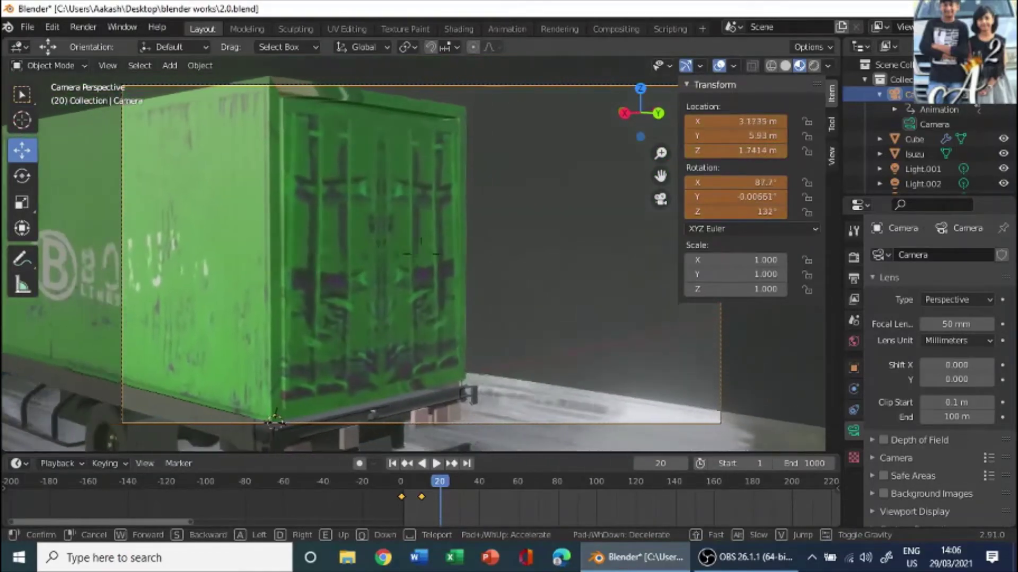
{"action": "left_click", "coordinate": [422, 254]}
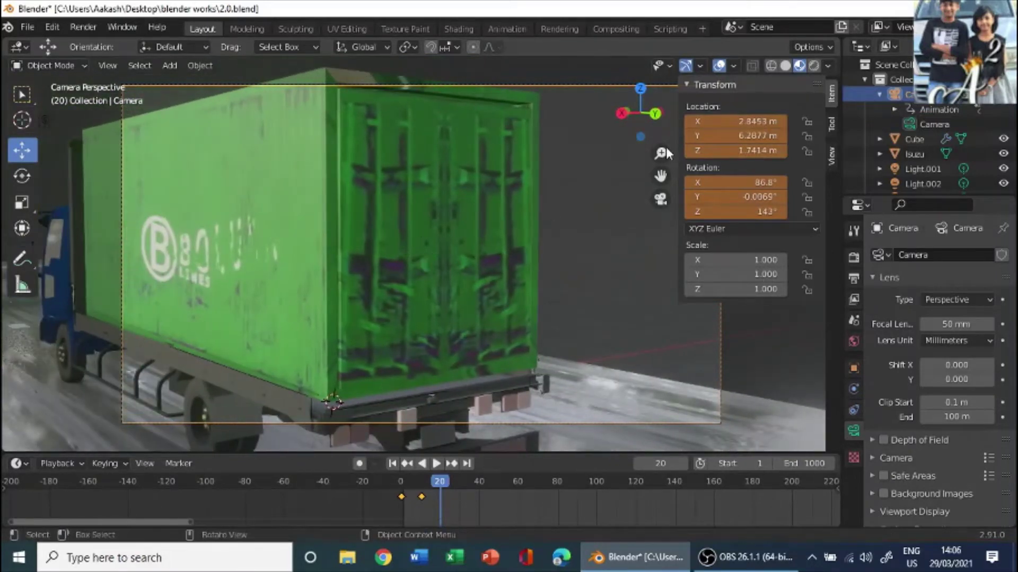
{"action": "key", "text": "i"}
{"action": "key", "text": "i"}
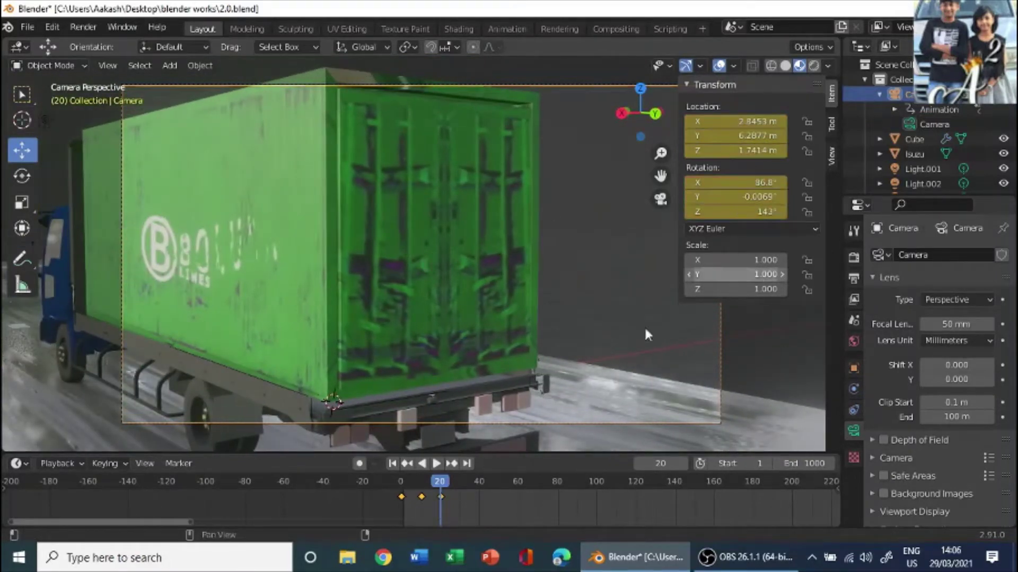
Step: At frame 30, pull the camera back and up to a high rear view of the whole truck and keyframe its location and rotation
{"action": "left_click_drag", "start_coordinate": [439, 479], "coordinate": [459, 484]}
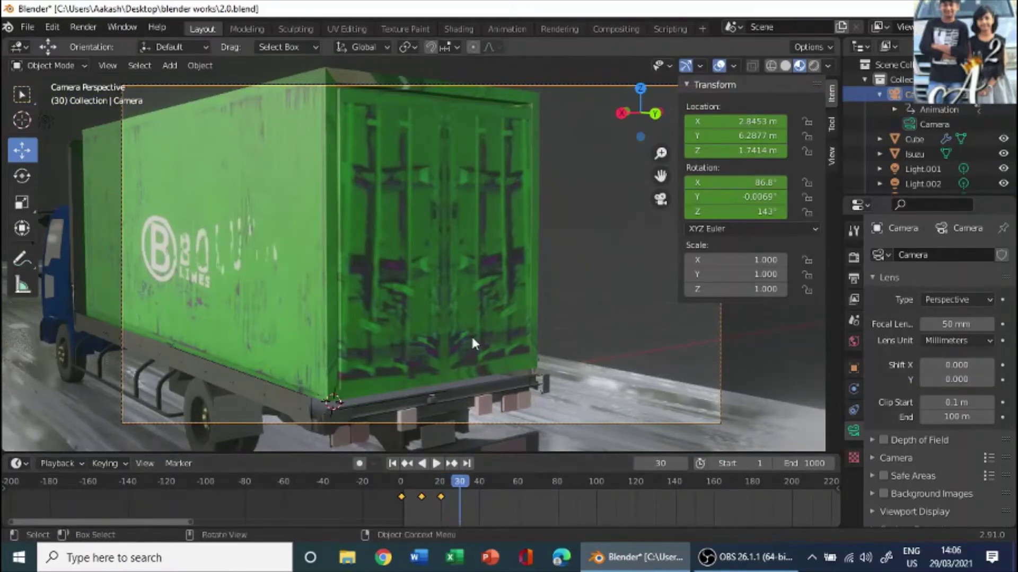
{"action": "key", "text": "shift+grave"}
{"action": "key", "text": "s"}
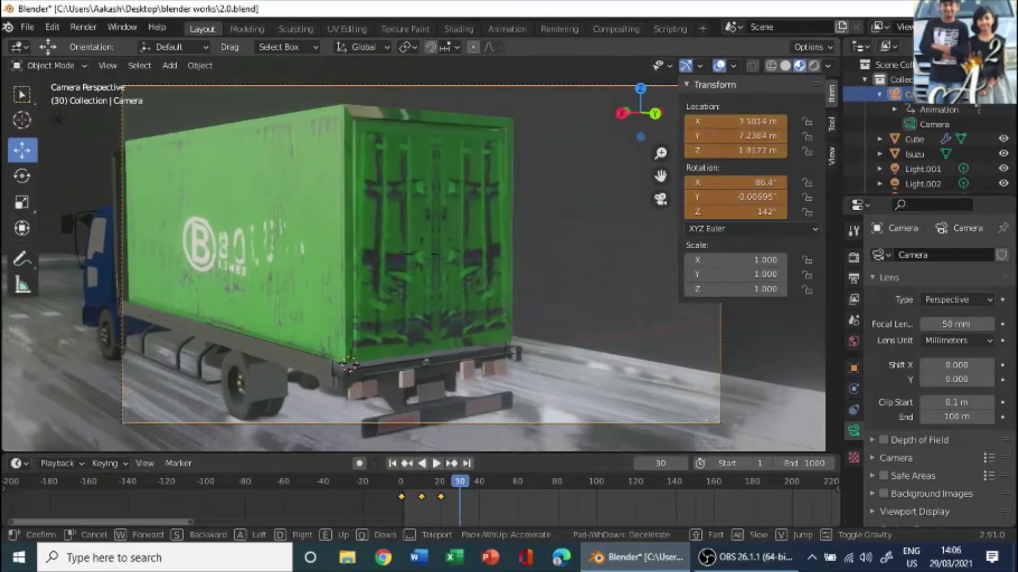
{"action": "key", "text": "e"}
{"action": "key", "text": "s"}
{"action": "key", "text": "e"}
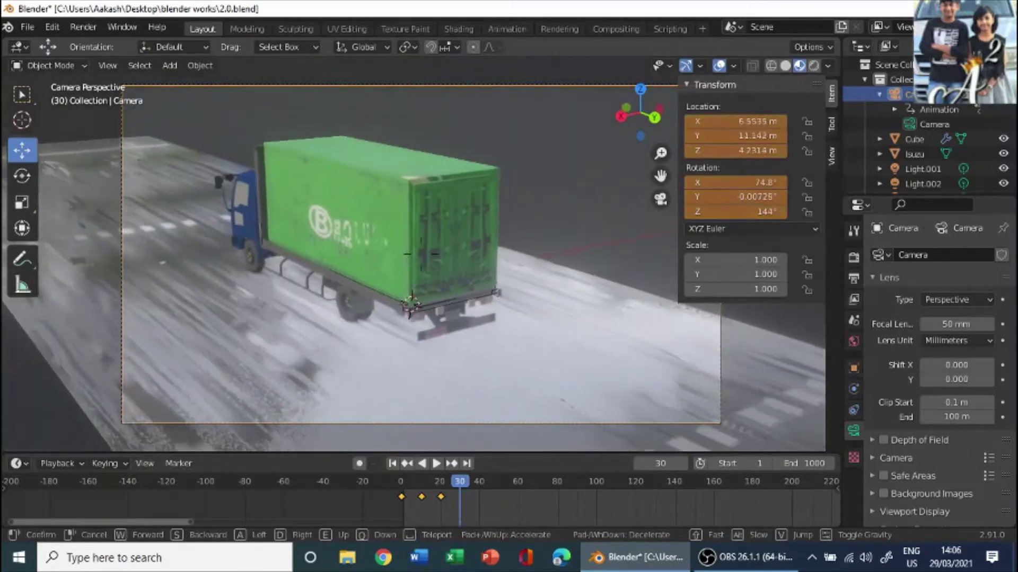
{"action": "key", "text": "s"}
{"action": "key", "text": "e"}
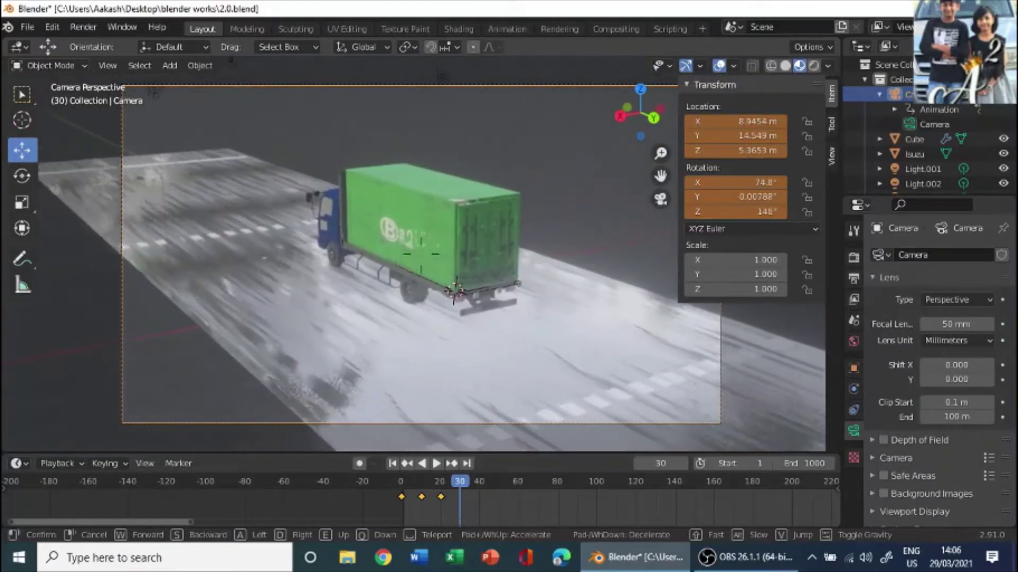
{"action": "left_click", "coordinate": [421, 254]}
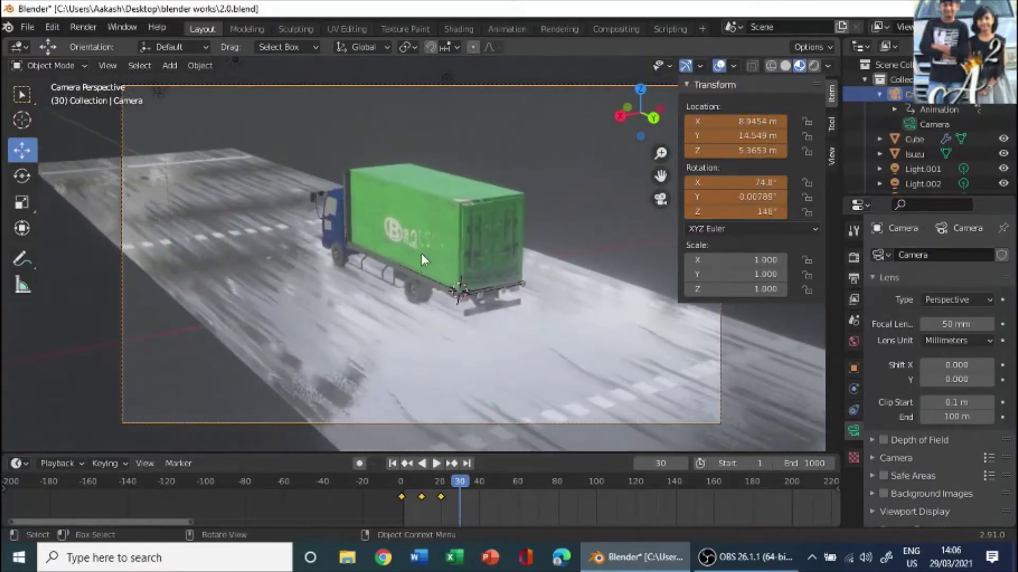
{"action": "key", "text": "i"}
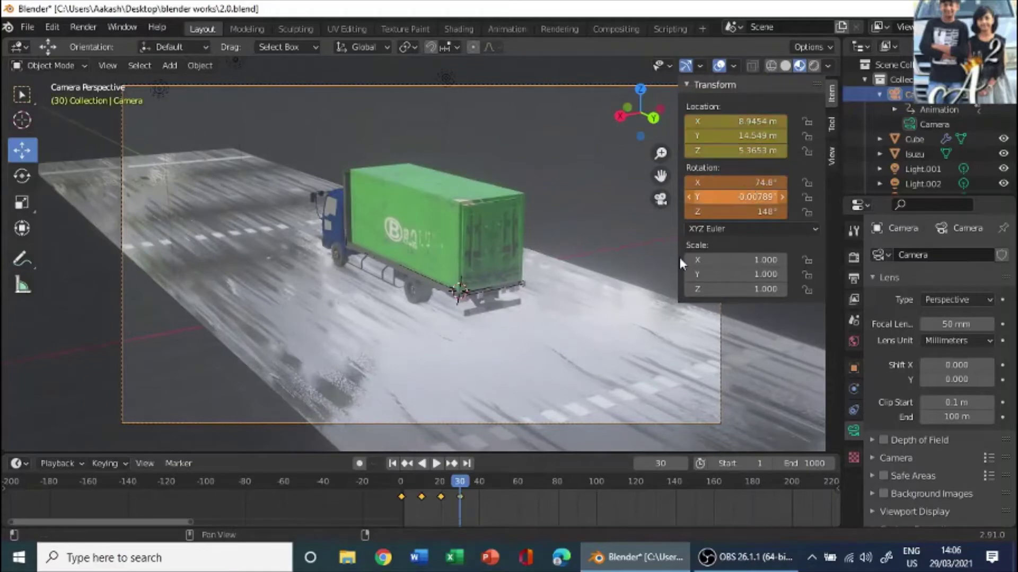
{"action": "key", "text": "i"}
Step: Scale the camera keyframes out from frame 0 so the last one lands on frame 100, playing the animation before and after
{"action": "left_click_drag", "start_coordinate": [458, 480], "coordinate": [390, 486]}
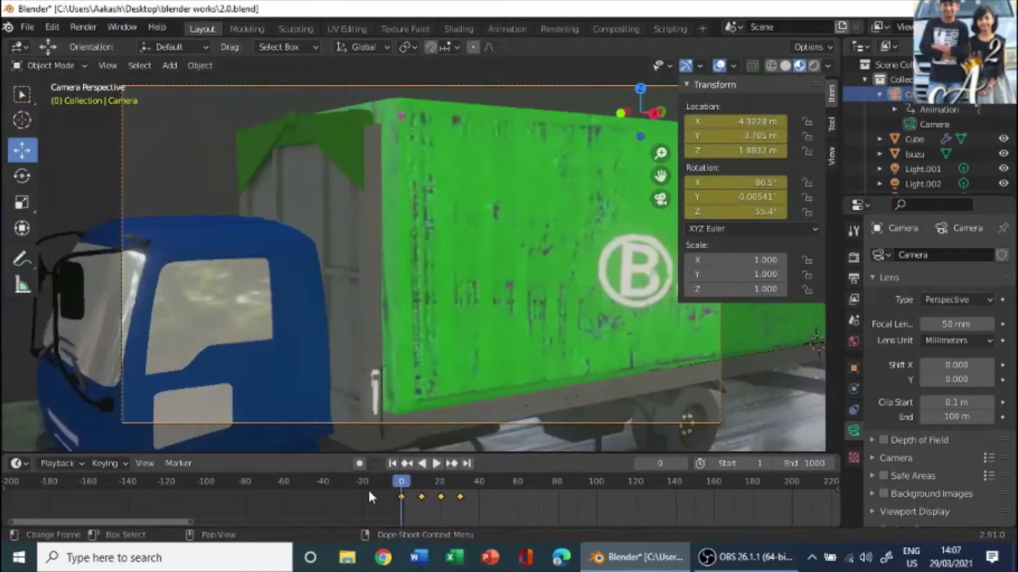
{"action": "key", "text": "space"}
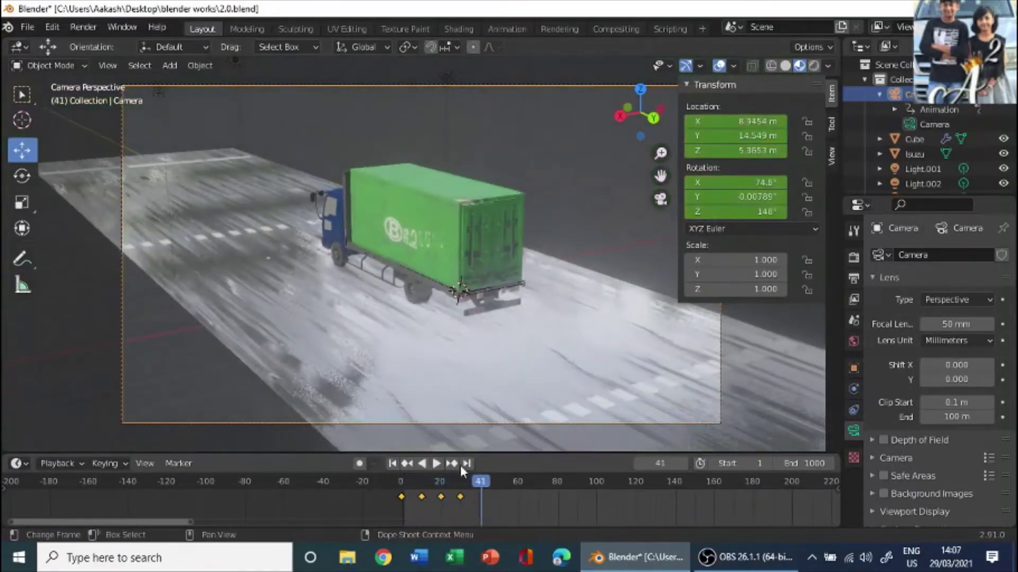
{"action": "left_click_drag", "start_coordinate": [479, 482], "coordinate": [401, 483]}
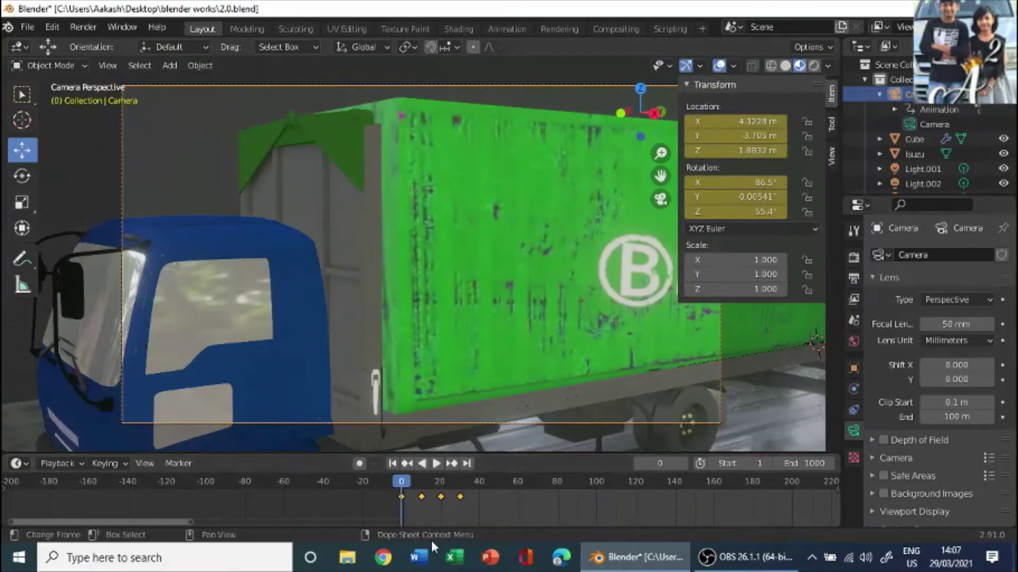
{"action": "key", "text": "s"}
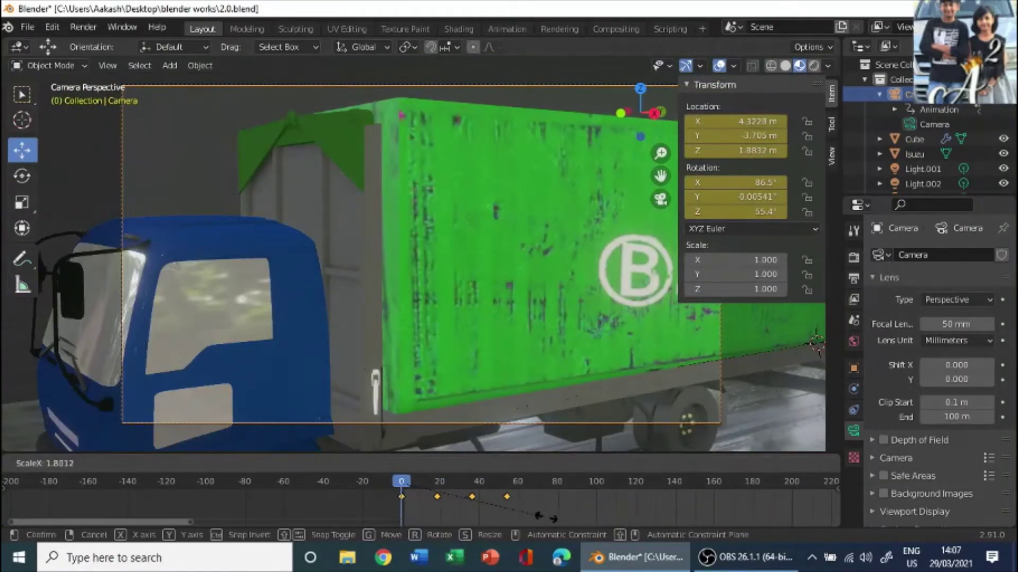
{"action": "left_click", "coordinate": [657, 522]}
{"action": "key", "text": "space"}
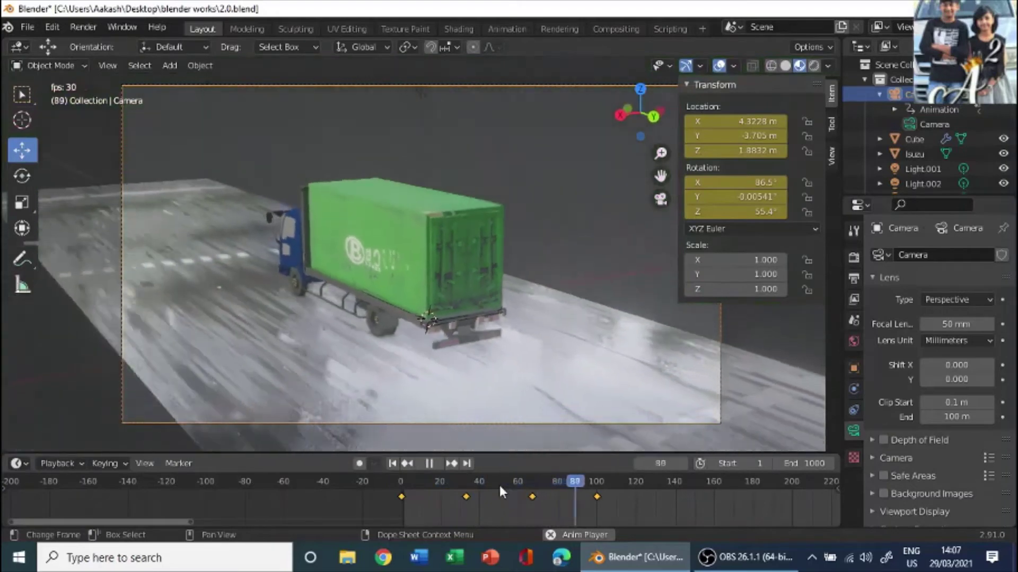
{"action": "key", "text": "space"}
{"action": "left_click_drag", "start_coordinate": [646, 505], "coordinate": [397, 498]}
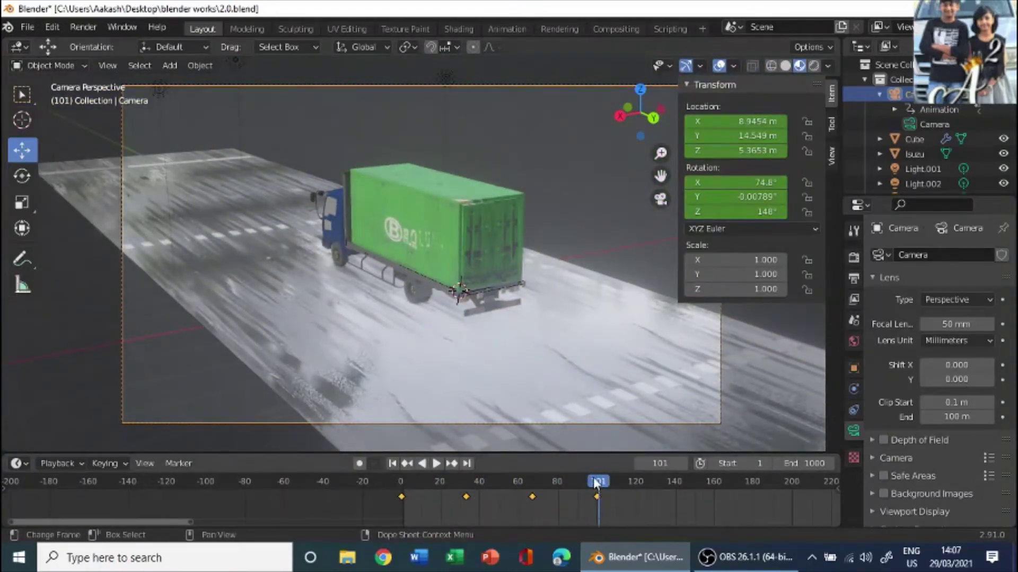
Step: Move the third camera keyframe to frame 80 and play the animation from frame 0
{"action": "left_click_drag", "start_coordinate": [596, 484], "coordinate": [479, 496]}
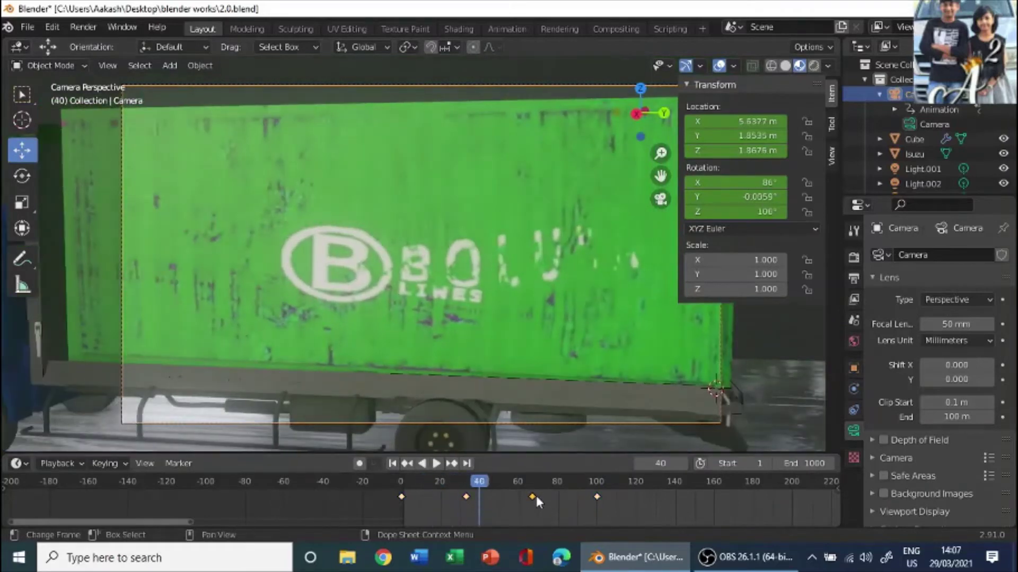
{"action": "key", "text": "g"}
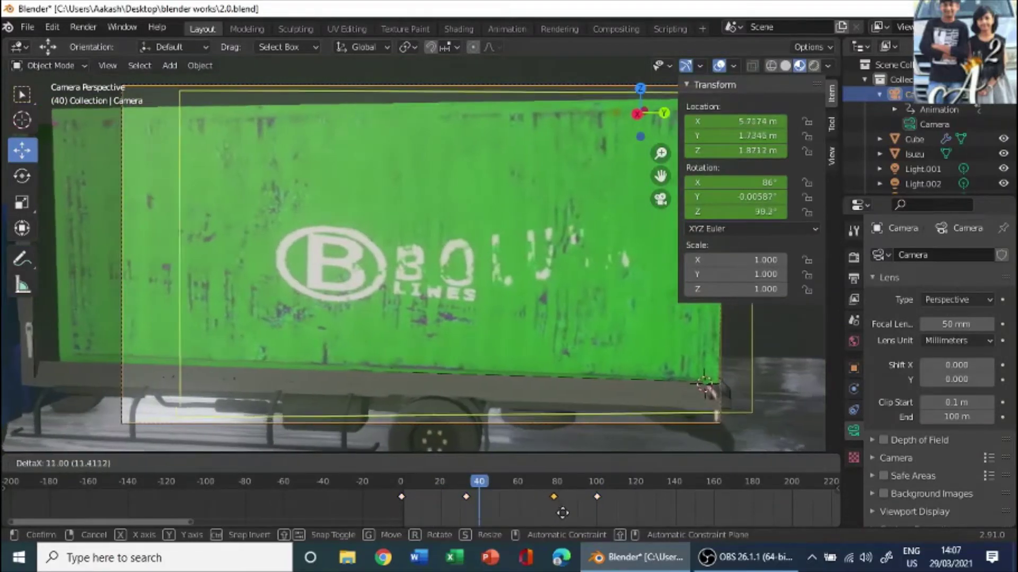
{"action": "left_click", "coordinate": [564, 517]}
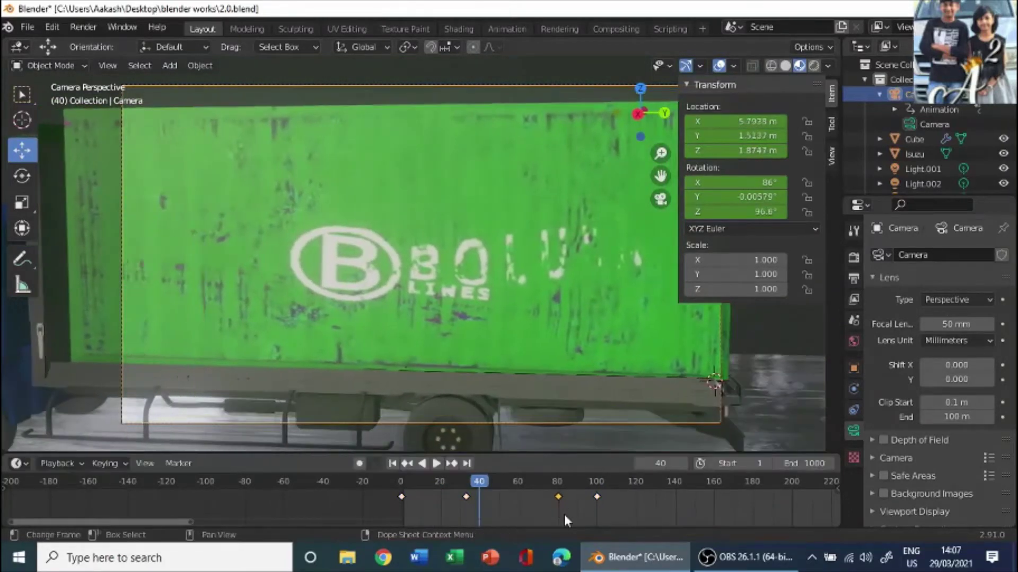
{"action": "key", "text": "shift+Left"}
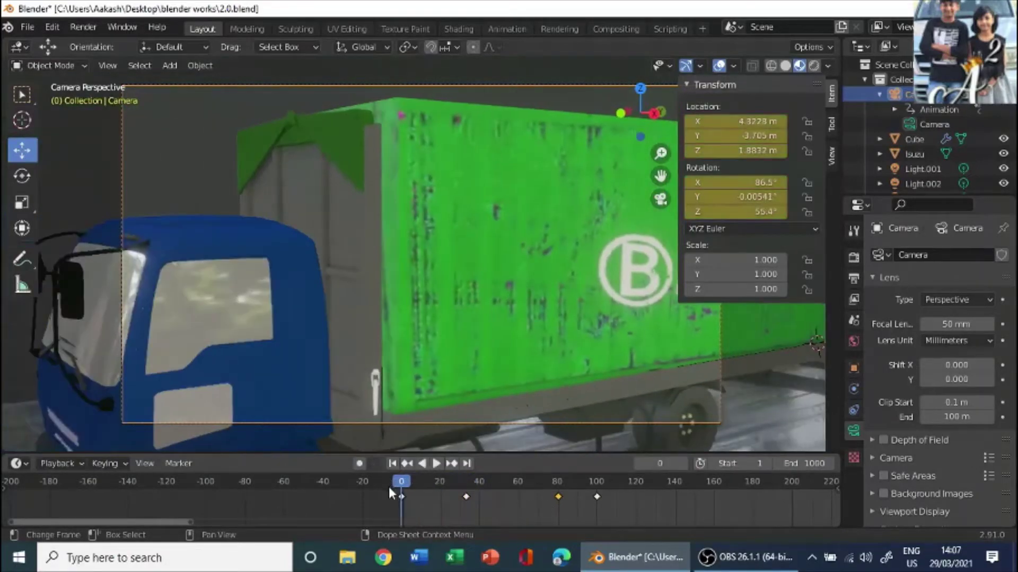
{"action": "key", "text": "space"}
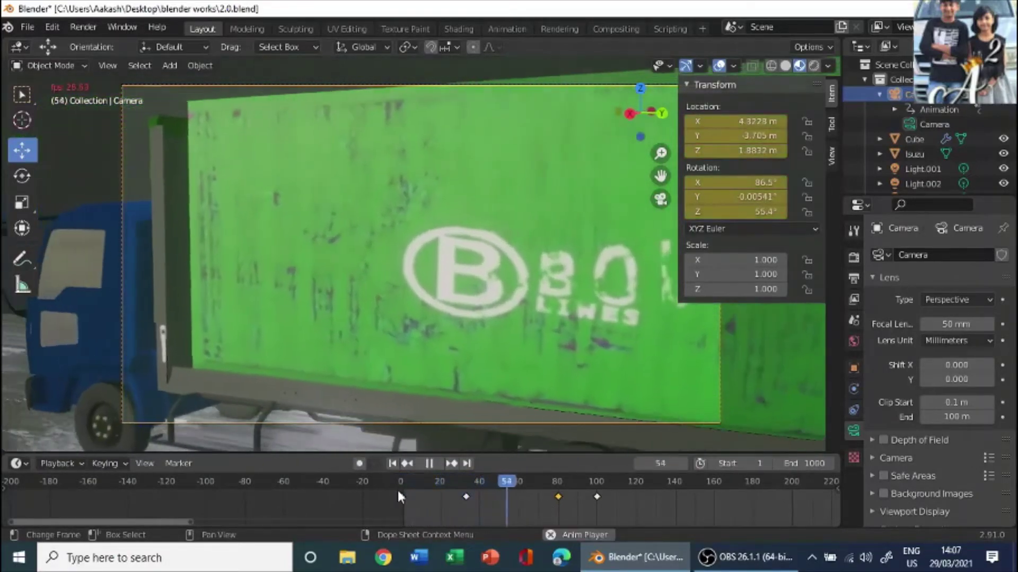
{"action": "key", "text": "space"}
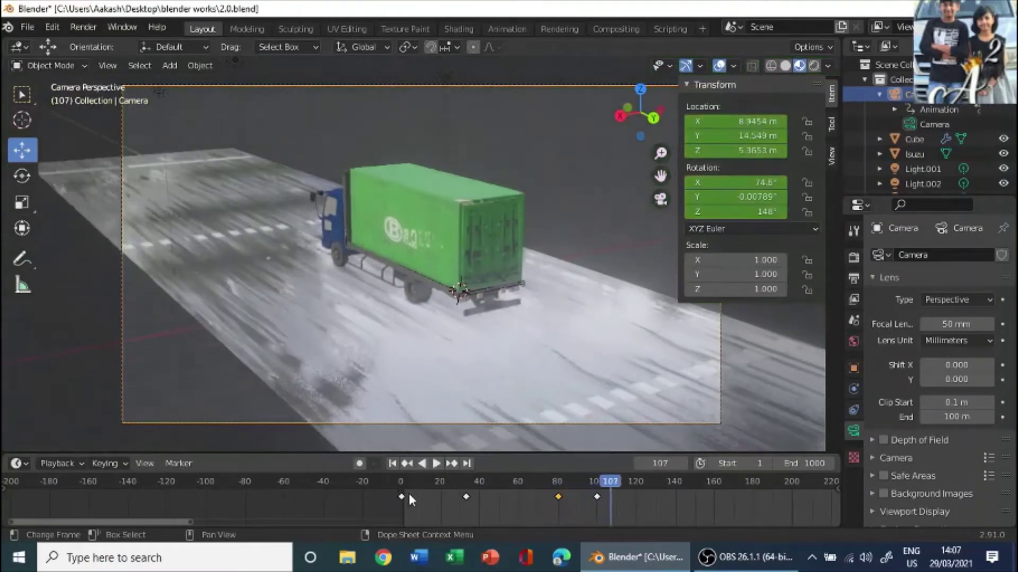
Step: Move the second camera keyframe to frame 40 and play the retimed camera move from the start
{"action": "left_click_drag", "start_coordinate": [468, 498], "coordinate": [483, 504]}
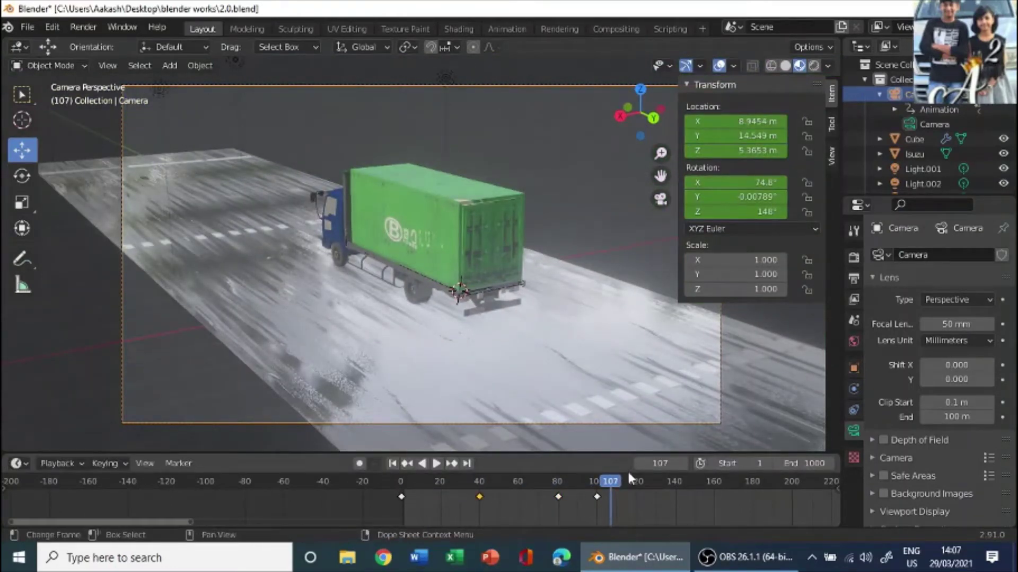
{"action": "key", "text": "shift+Left"}
{"action": "key", "text": "space"}
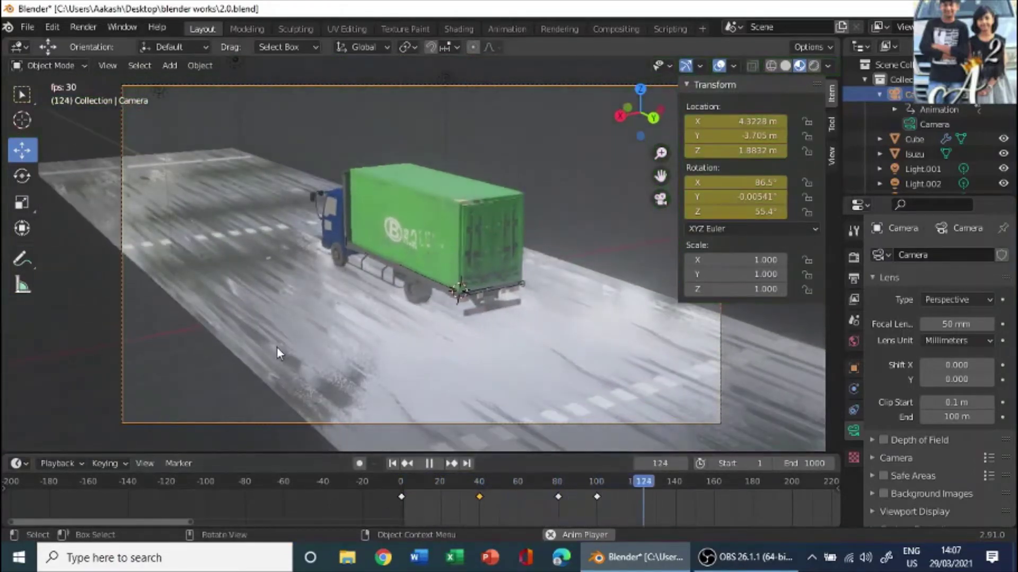
{"action": "key", "text": "space"}
Step: Scrub the camera animation back to frame 0 and forward again, stopping at frame 100
{"action": "left_click_drag", "start_coordinate": [644, 484], "coordinate": [474, 484]}
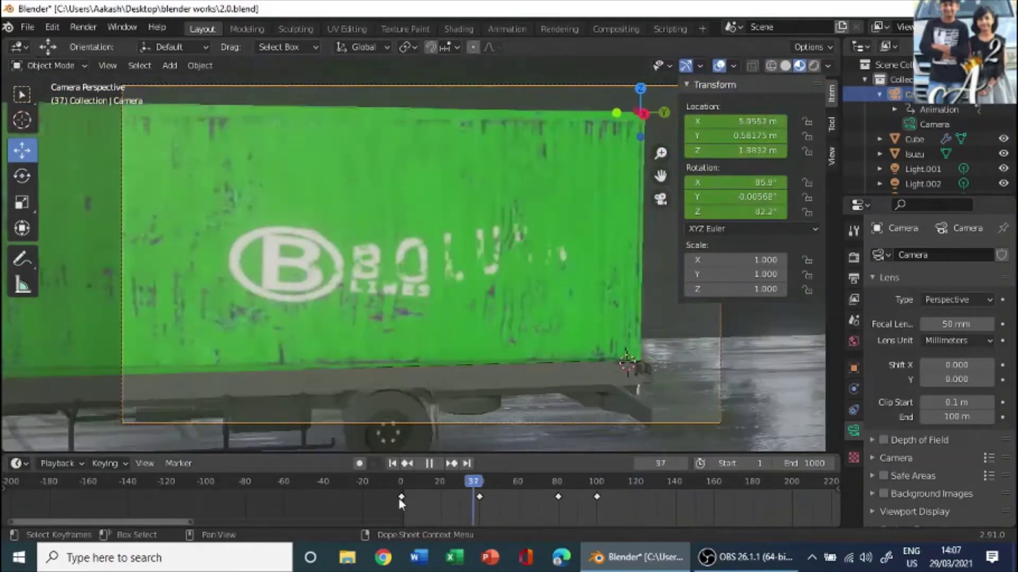
{"action": "left_click_drag", "start_coordinate": [399, 499], "coordinate": [368, 502]}
{"action": "scroll", "coordinate": [394, 492], "scroll_direction": "down", "scroll_amount": 1}
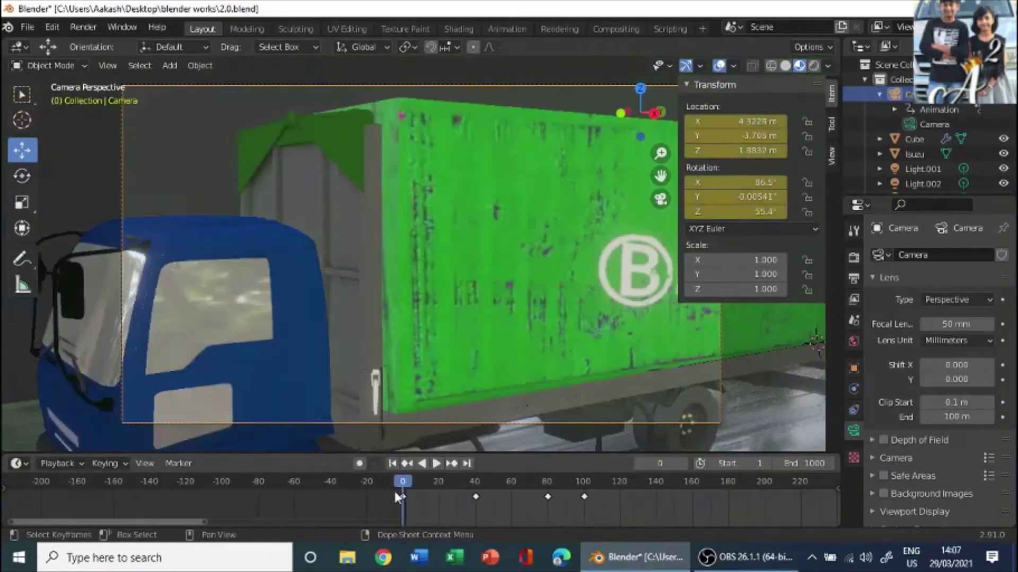
{"action": "left_click_drag", "start_coordinate": [463, 496], "coordinate": [584, 502]}
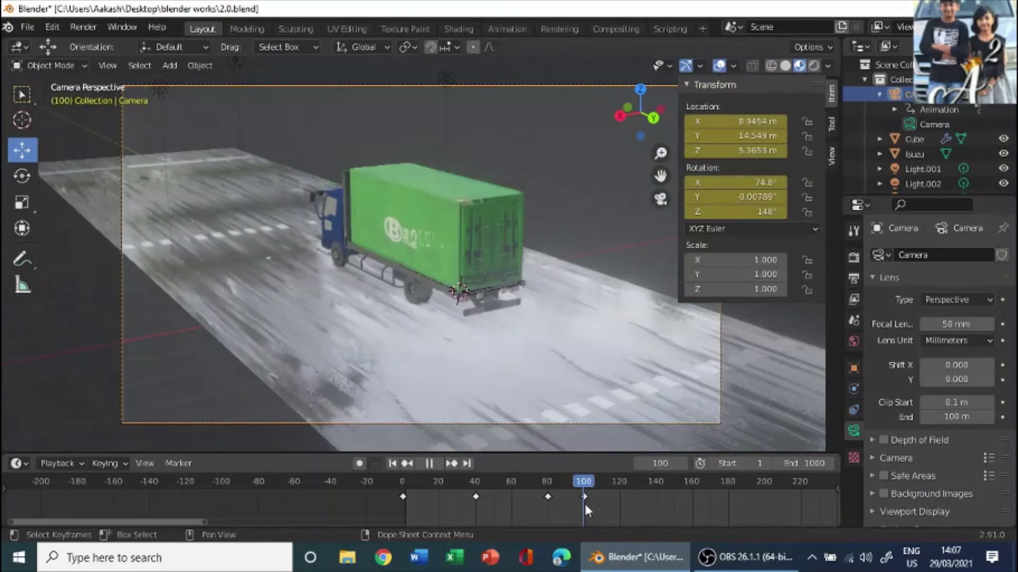
{"action": "key", "text": "Left"}
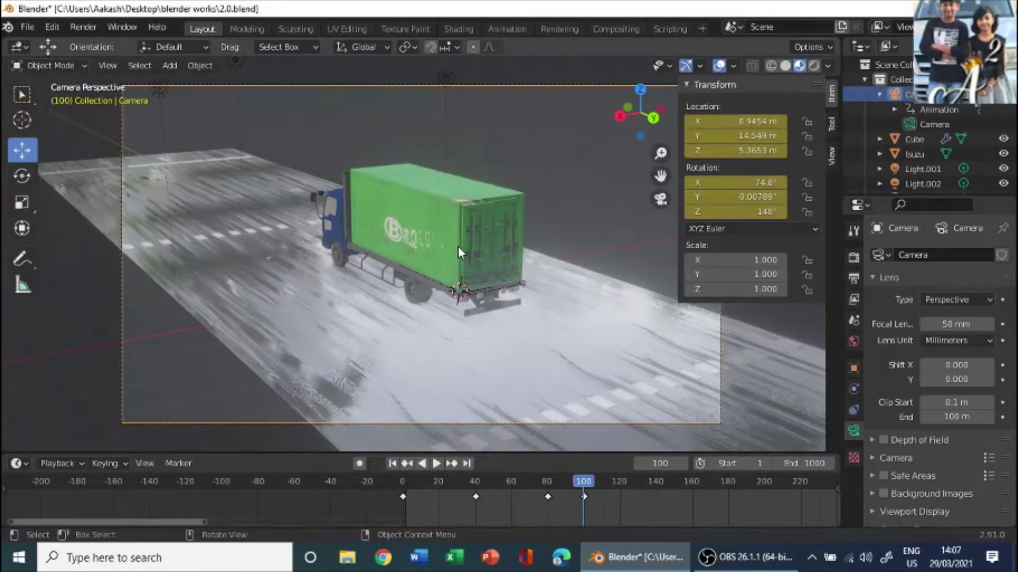
Step: Select the green container on the truck and insert location and rotation keyframes for it at frame 100
{"action": "left_click", "coordinate": [430, 231]}
{"action": "scroll", "coordinate": [429, 231], "scroll_direction": "down", "scroll_amount": 1}
{"action": "scroll", "coordinate": [428, 231], "scroll_direction": "up", "scroll_amount": 2}
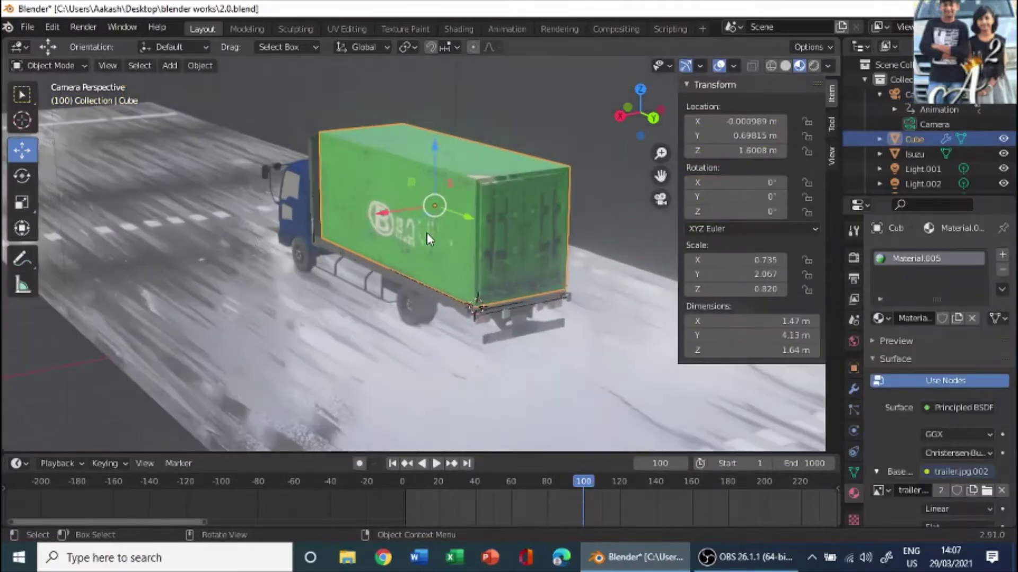
{"action": "middle_click_drag", "start_coordinate": [438, 271], "coordinate": [377, 261]}
{"action": "scroll", "coordinate": [374, 244], "scroll_direction": "up", "scroll_amount": 3}
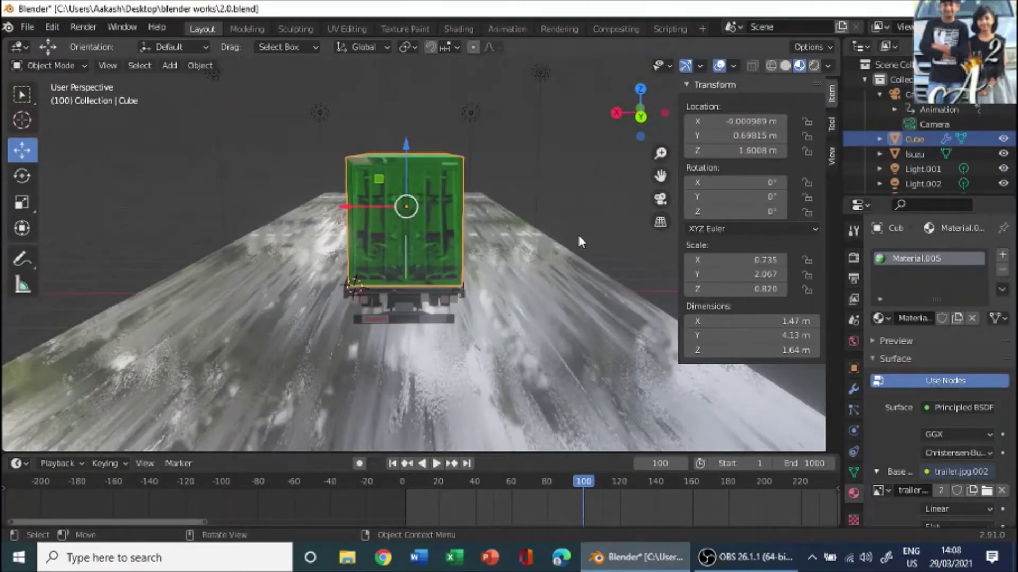
{"action": "middle_click_drag", "start_coordinate": [225, 338], "coordinate": [229, 365]}
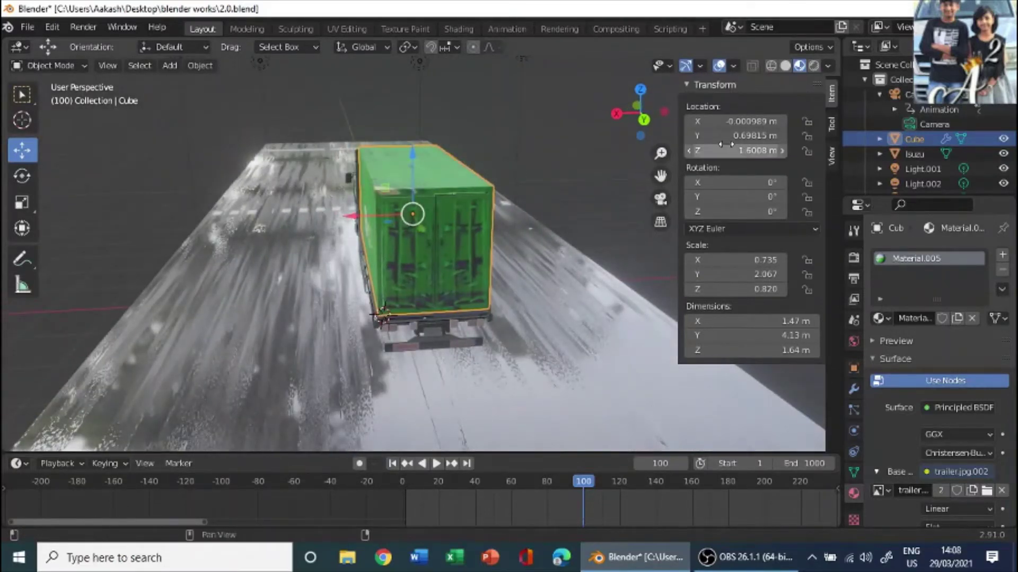
{"action": "key", "text": "i"}
{"action": "key", "text": "i"}
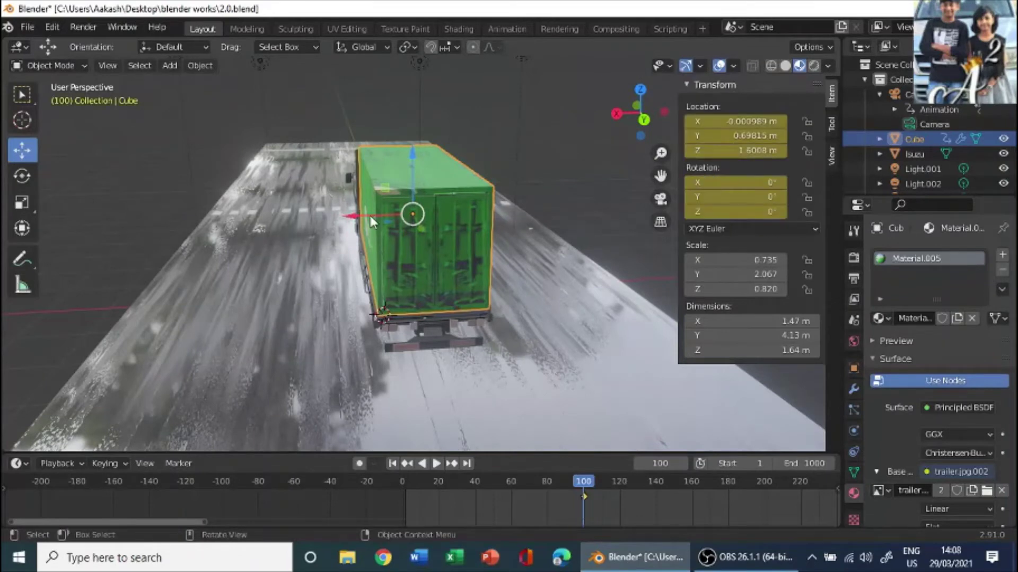
{"action": "left_click_drag", "start_coordinate": [371, 221], "coordinate": [351, 222]}
{"action": "mouse_move", "coordinate": [351, 221]}
{"action": "middle_mouse_down"}
{"action": "mouse_move", "coordinate": [331, 237]}
{"action": "mouse_move", "coordinate": [338, 229]}
{"action": "middle_mouse_up"}
{"action": "left_click", "coordinate": [18, 181]}
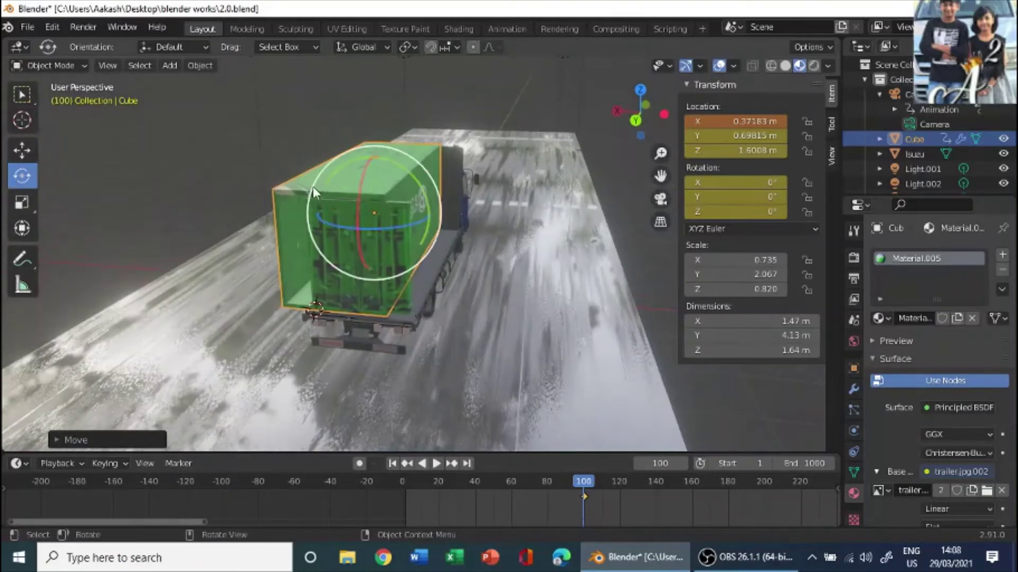
{"action": "left_click", "coordinate": [323, 185]}
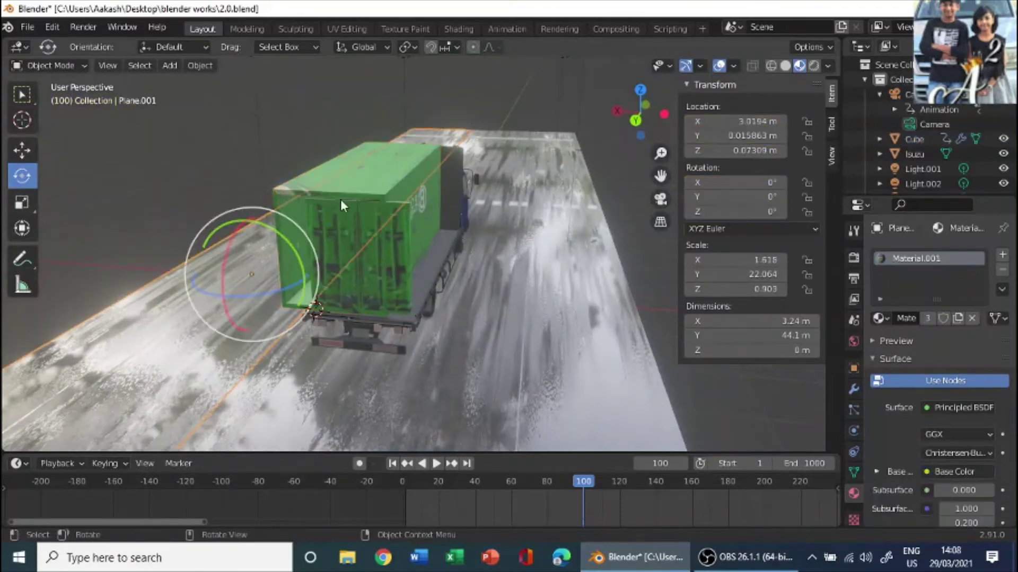
{"action": "left_click", "coordinate": [371, 191]}
{"action": "left_click_drag", "start_coordinate": [356, 165], "coordinate": [334, 171]}
{"action": "left_click", "coordinate": [25, 155]}
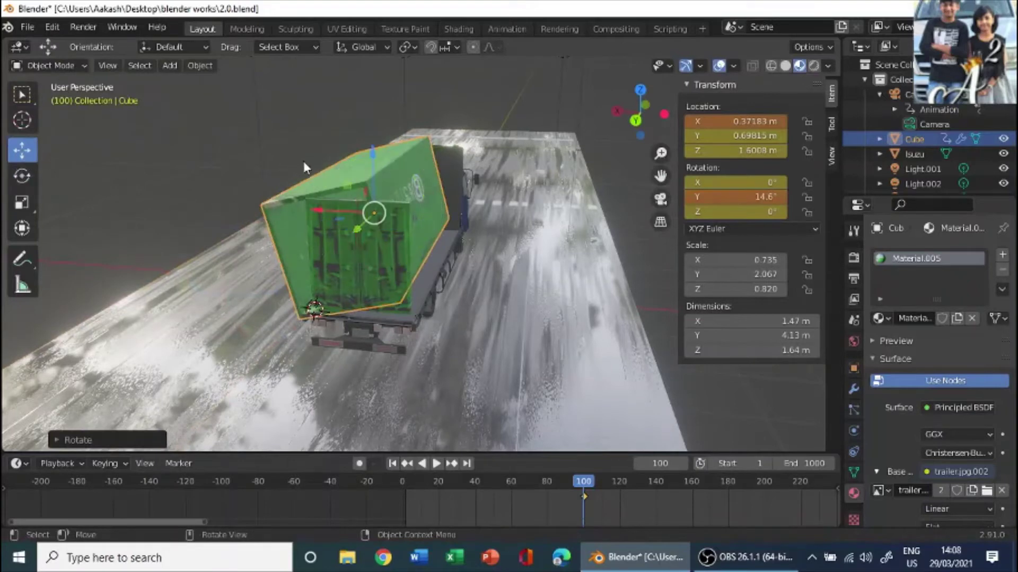
{"action": "left_click", "coordinate": [370, 175]}
{"action": "left_click", "coordinate": [367, 201]}
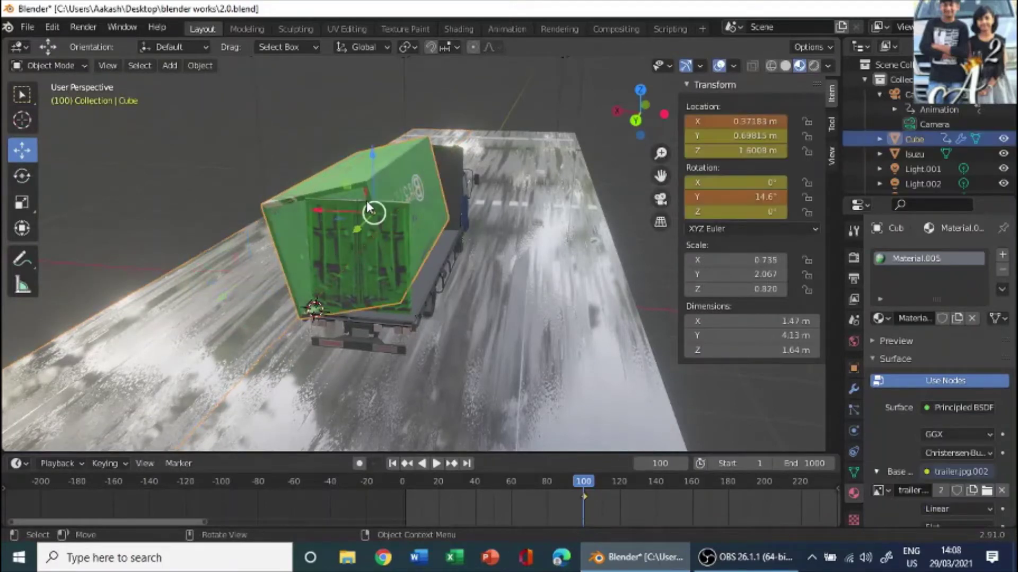
{"action": "left_click", "coordinate": [372, 173]}
{"action": "left_click", "coordinate": [373, 170]}
{"action": "left_click_drag", "start_coordinate": [373, 169], "coordinate": [373, 163]}
{"action": "middle_click_drag", "start_coordinate": [373, 163], "coordinate": [612, 172]}
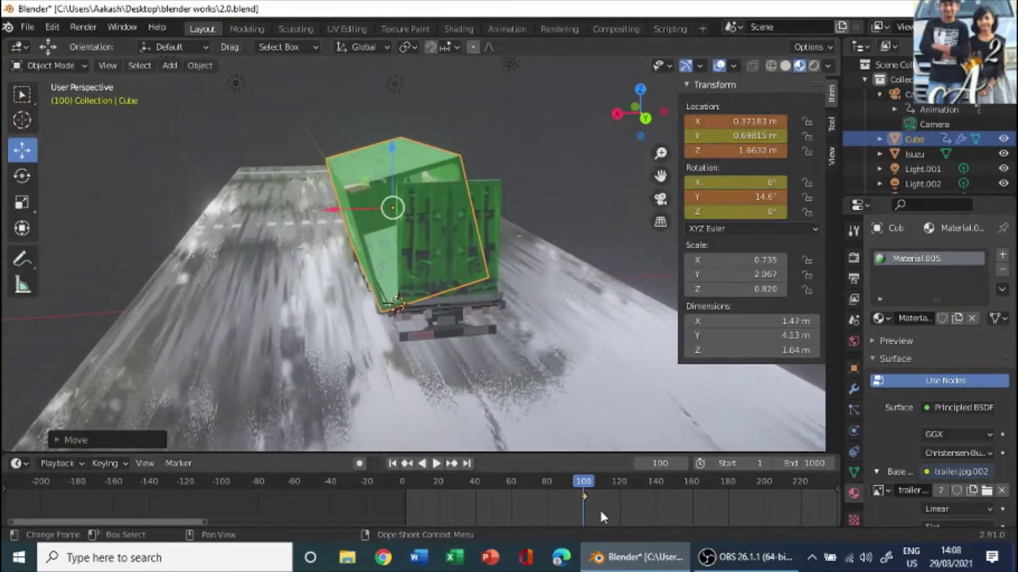
Step: At frame 110, keyframe the container shifted to X about 0.52 m and Z about 1.70 m with a 16° Y tilt, and save the file
{"action": "key", "text": "space"}
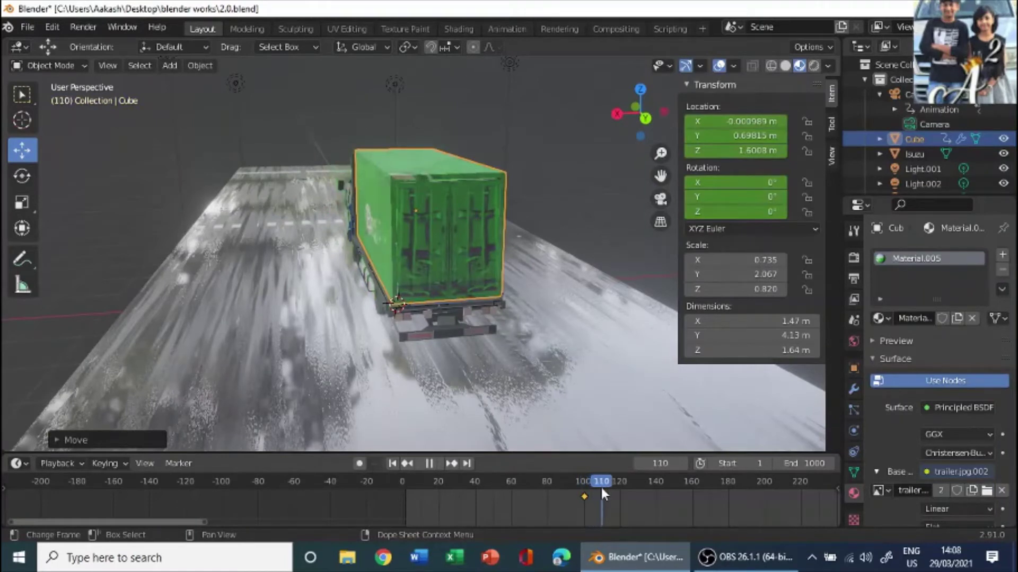
{"action": "key", "text": "space"}
{"action": "left_click_drag", "start_coordinate": [399, 211], "coordinate": [365, 212]}
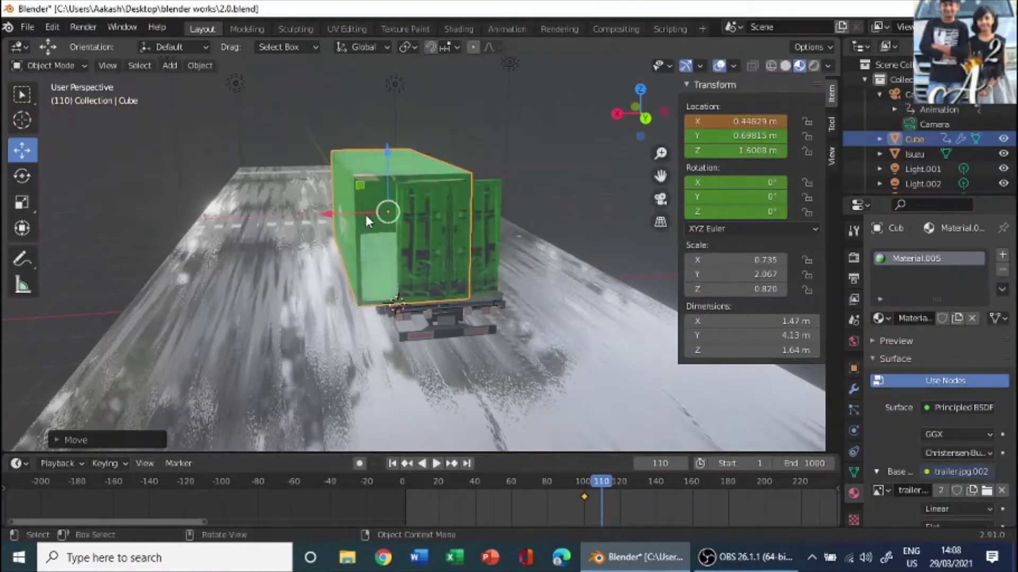
{"action": "left_click", "coordinate": [22, 176]}
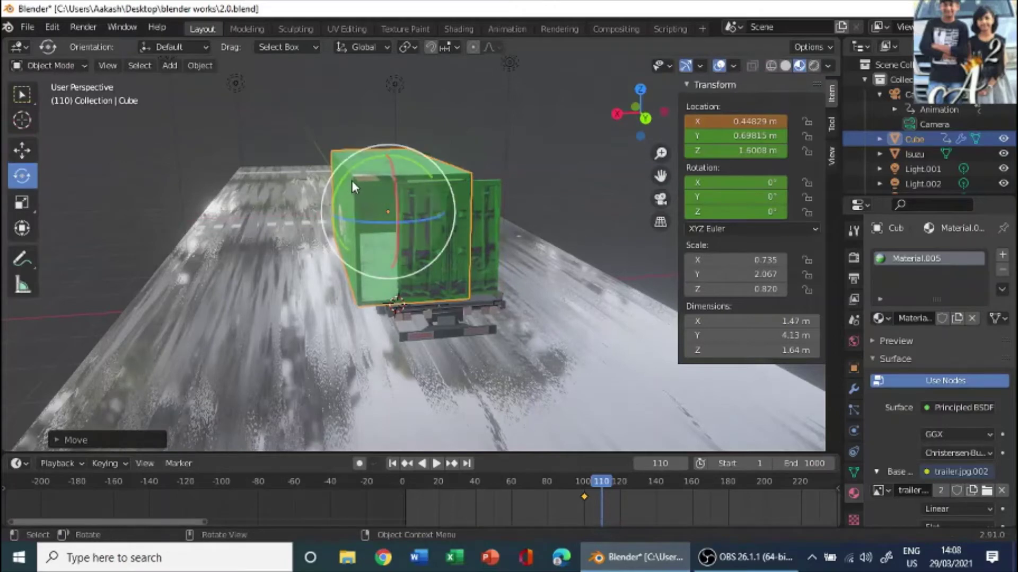
{"action": "left_click_drag", "start_coordinate": [346, 179], "coordinate": [361, 207]}
{"action": "left_click", "coordinate": [29, 150]}
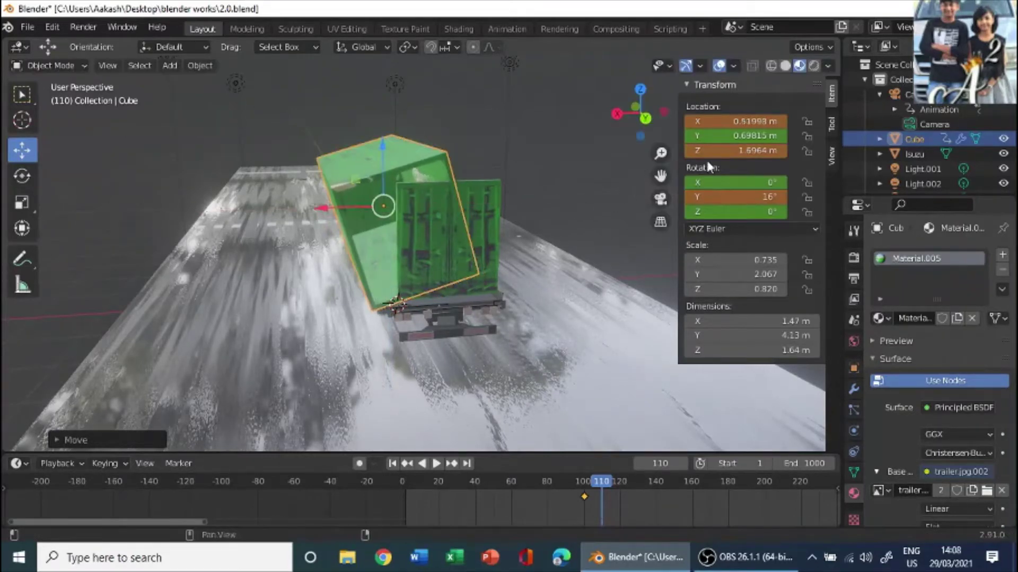
{"action": "key", "text": "i"}
{"action": "key", "text": "i"}
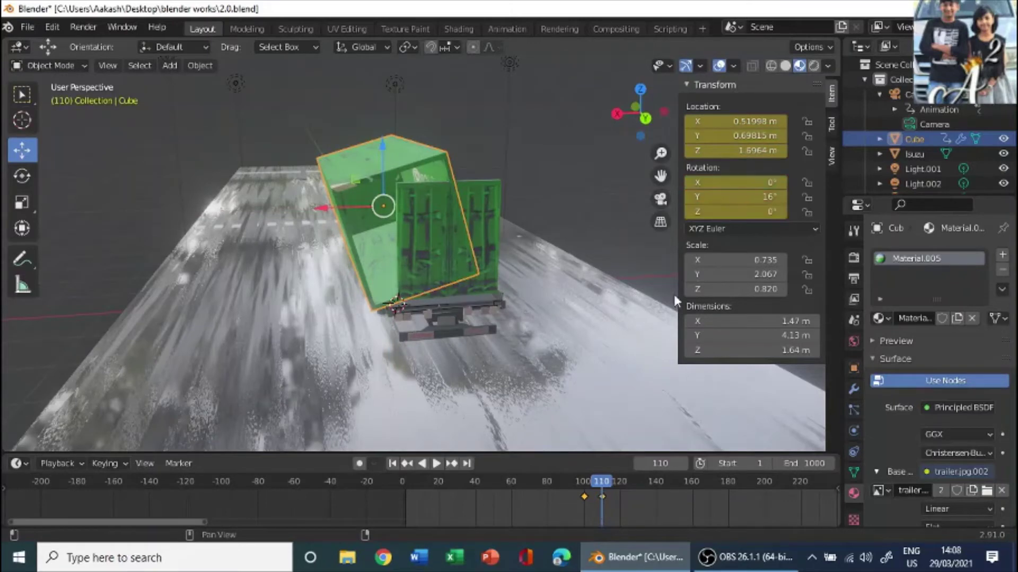
{"action": "key", "text": "ctrl+s"}
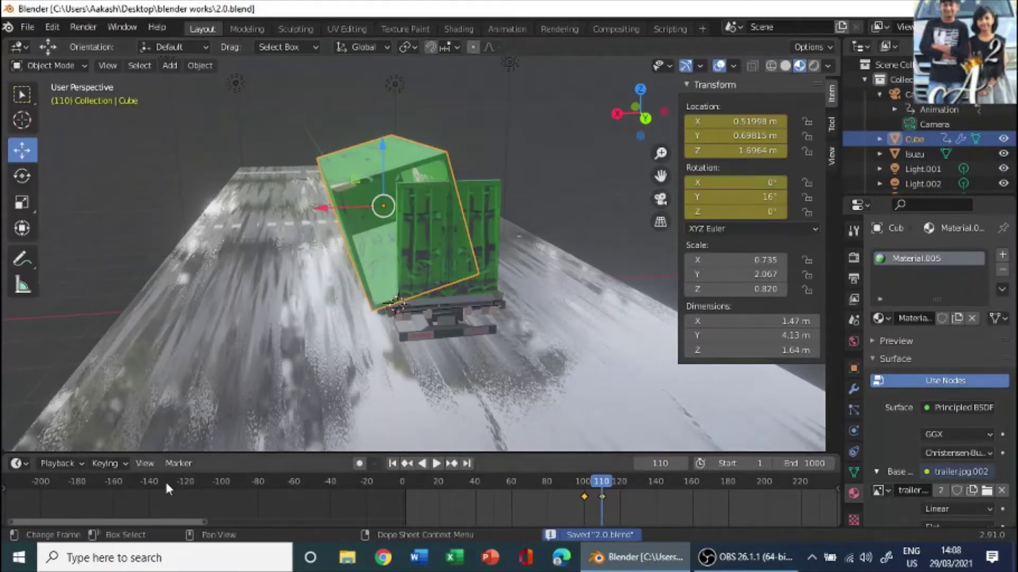
Step: At frame 120, keyframe the container sliding off at X about 1.17 m, Z about 1.48 m, tilted about 38° around Y
{"action": "left_click_drag", "start_coordinate": [598, 482], "coordinate": [620, 490]}
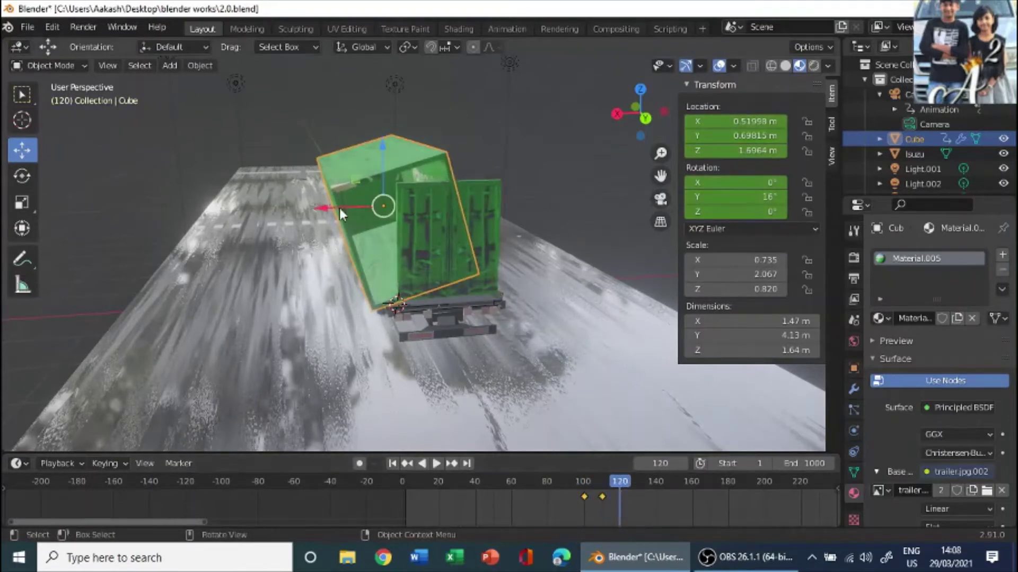
{"action": "left_click_drag", "start_coordinate": [340, 208], "coordinate": [318, 205]}
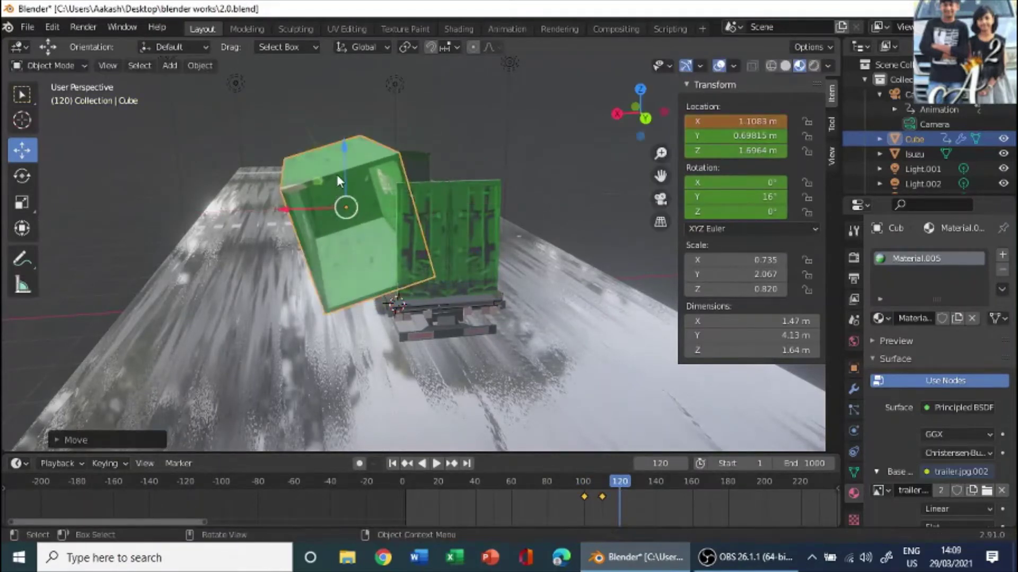
{"action": "left_click_drag", "start_coordinate": [342, 165], "coordinate": [163, 176]}
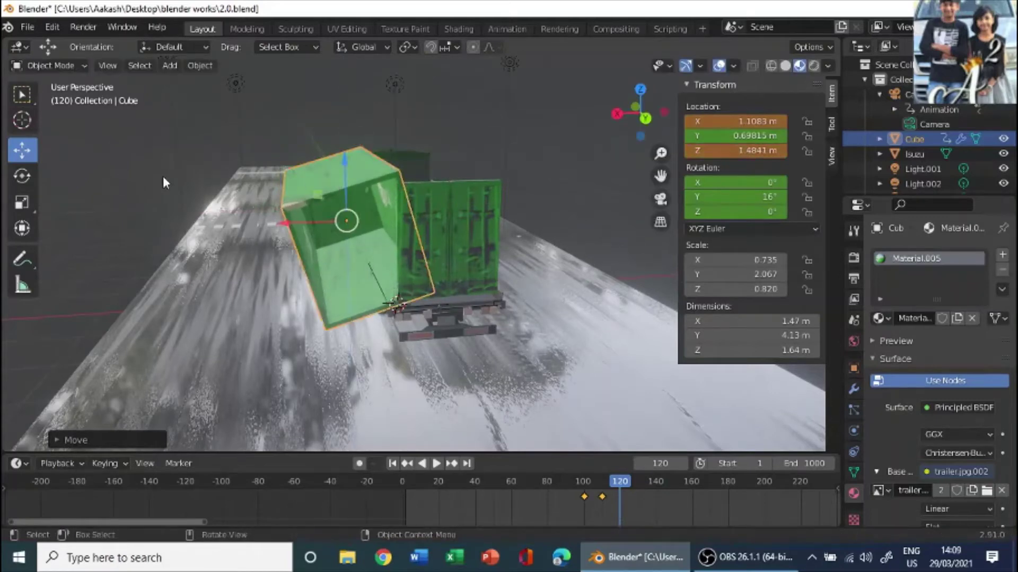
{"action": "left_click", "coordinate": [27, 173]}
{"action": "left_click_drag", "start_coordinate": [312, 177], "coordinate": [239, 202]}
{"action": "left_click", "coordinate": [20, 157]}
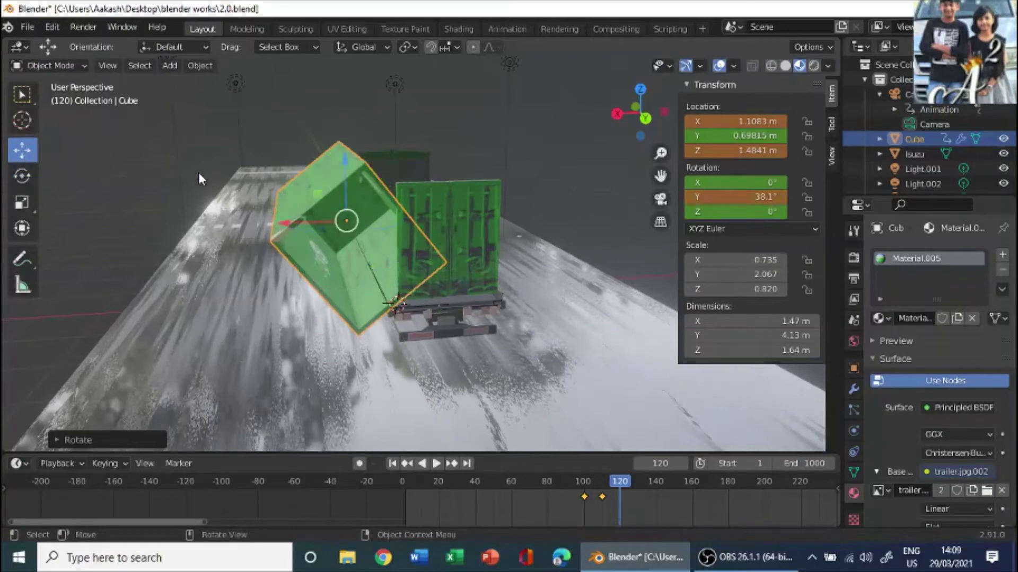
{"action": "left_click_drag", "start_coordinate": [288, 224], "coordinate": [281, 224]}
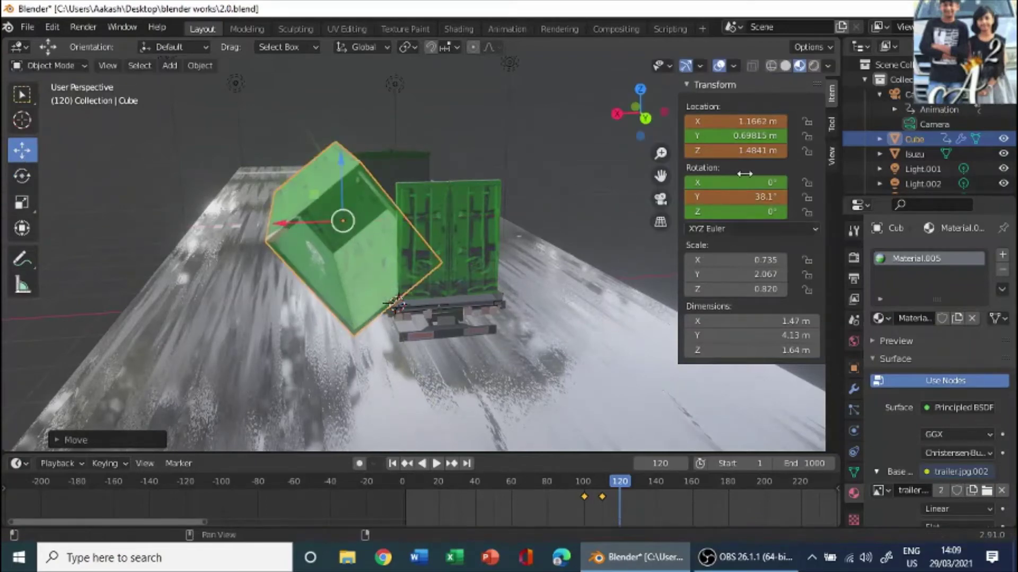
{"action": "key", "text": "i"}
{"action": "key", "text": "i"}
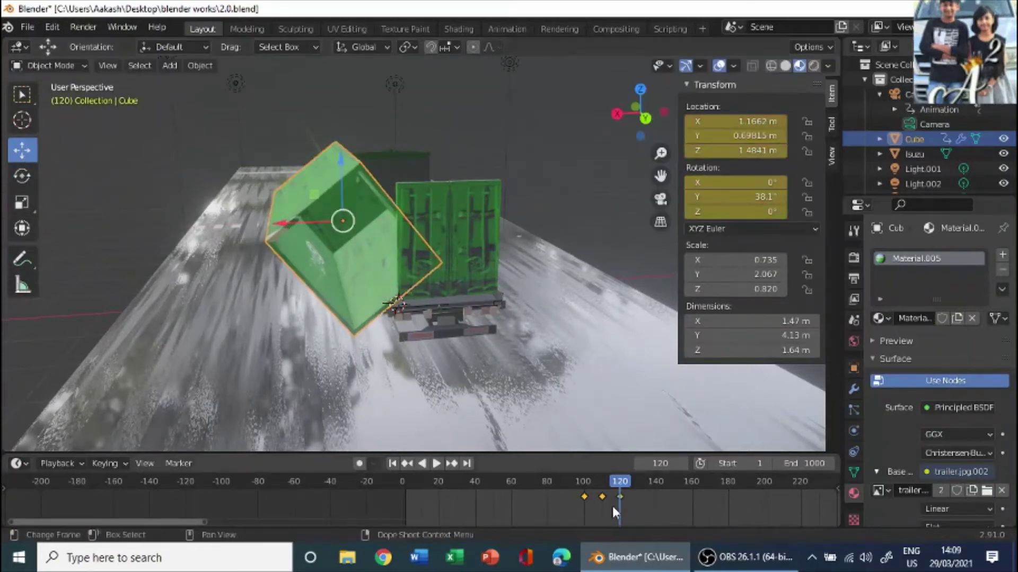
Step: At frame 130, keyframe the container falling beside the truck at X about 1.75 m, Z about 1.06 m, rotated about 67° around Y
{"action": "left_click_drag", "start_coordinate": [622, 484], "coordinate": [638, 486]}
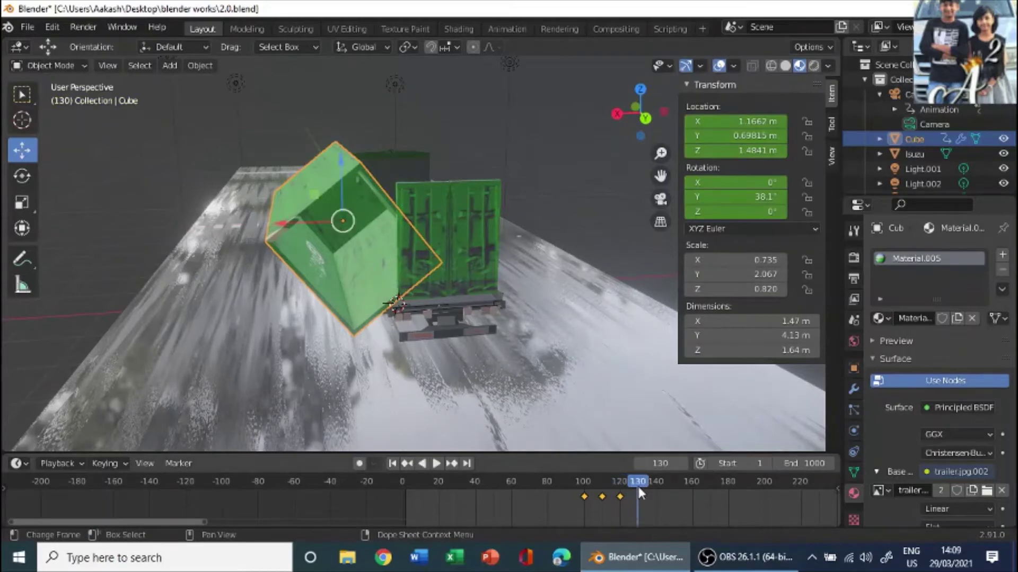
{"action": "left_click_drag", "start_coordinate": [334, 232], "coordinate": [300, 228]}
{"action": "left_click_drag", "start_coordinate": [301, 170], "coordinate": [253, 211]}
{"action": "left_click", "coordinate": [21, 176]}
{"action": "left_click", "coordinate": [21, 151]}
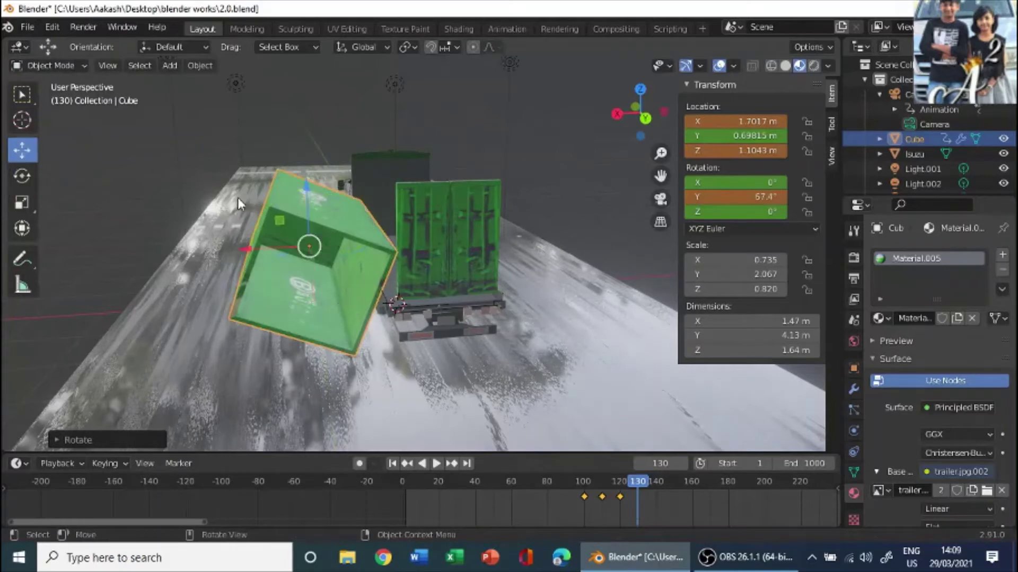
{"action": "left_click_drag", "start_coordinate": [284, 246], "coordinate": [270, 245]}
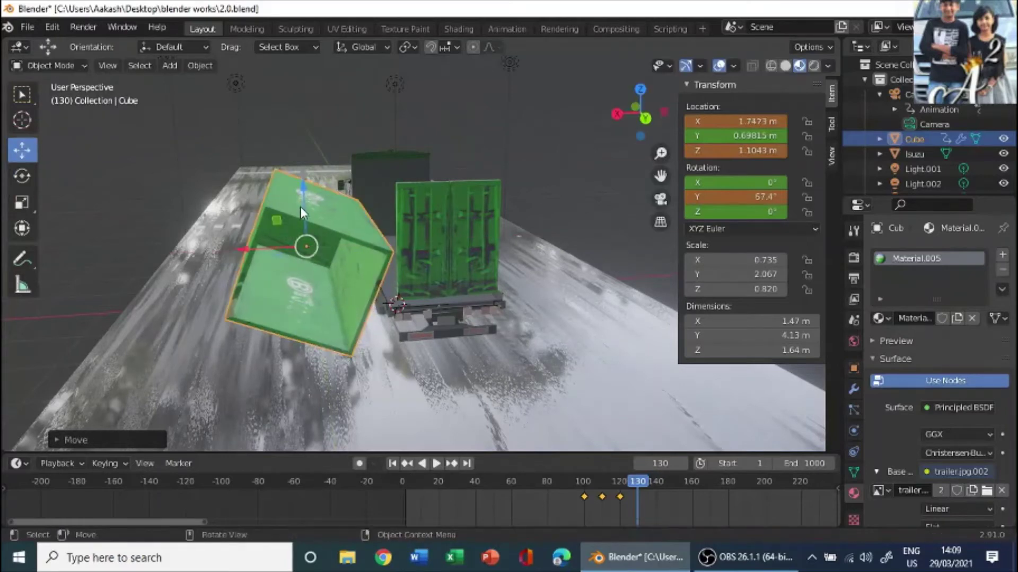
{"action": "mouse_move", "coordinate": [300, 205]}
{"action": "left_mouse_down"}
{"action": "mouse_move", "coordinate": [310, 219]}
{"action": "mouse_move", "coordinate": [300, 198]}
{"action": "left_mouse_up"}
{"action": "middle_click_drag", "start_coordinate": [348, 278], "coordinate": [356, 267]}
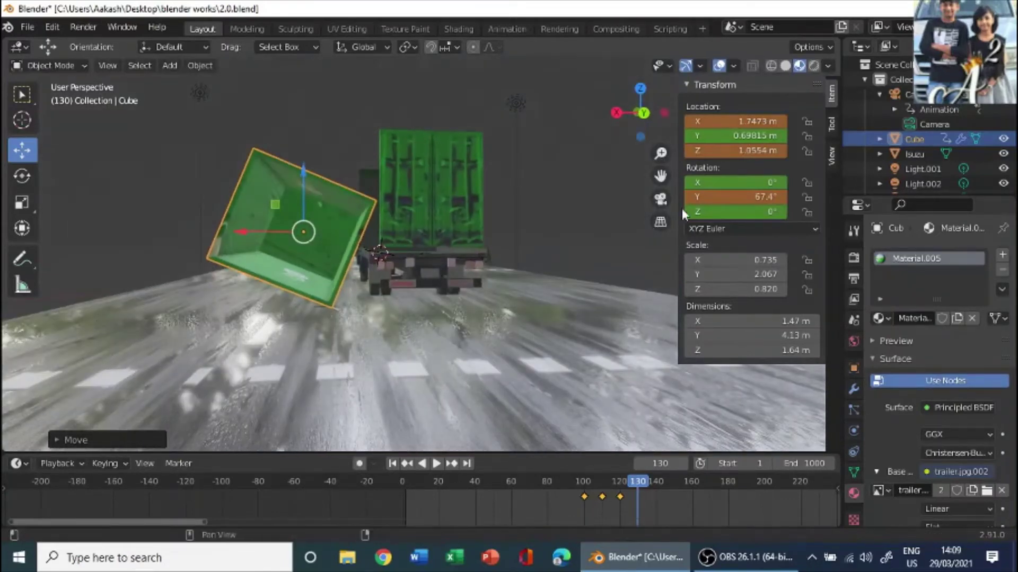
{"action": "key", "text": "i"}
{"action": "key", "text": "i"}
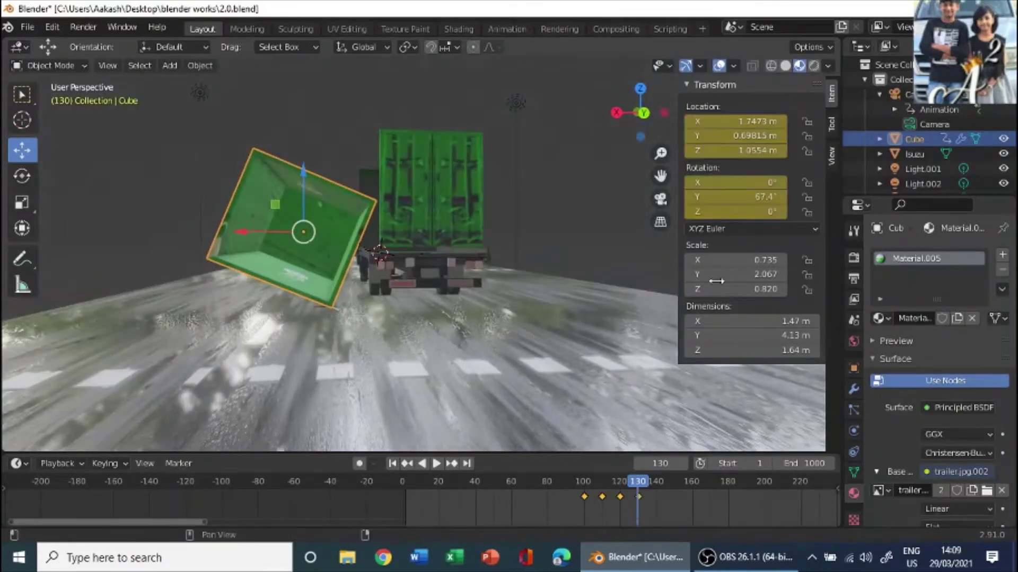
Step: At frame 140, keyframe the container lying on its side at X about 2.14 m, Z about 0.80 m, rotated about 90° around Y
{"action": "key", "text": "space"}
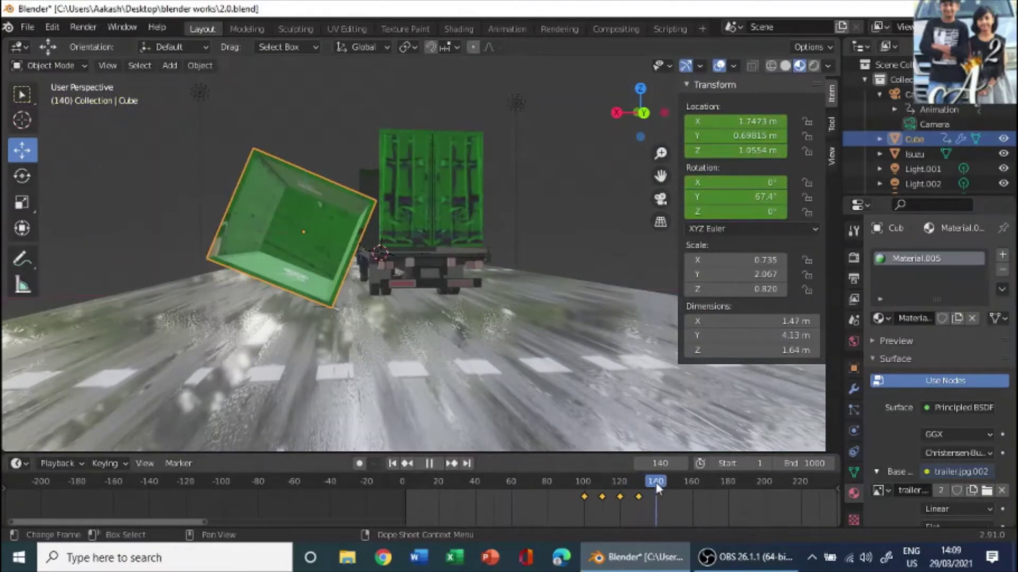
{"action": "key", "text": "space"}
{"action": "left_click_drag", "start_coordinate": [251, 231], "coordinate": [226, 230]}
{"action": "left_click", "coordinate": [22, 176]}
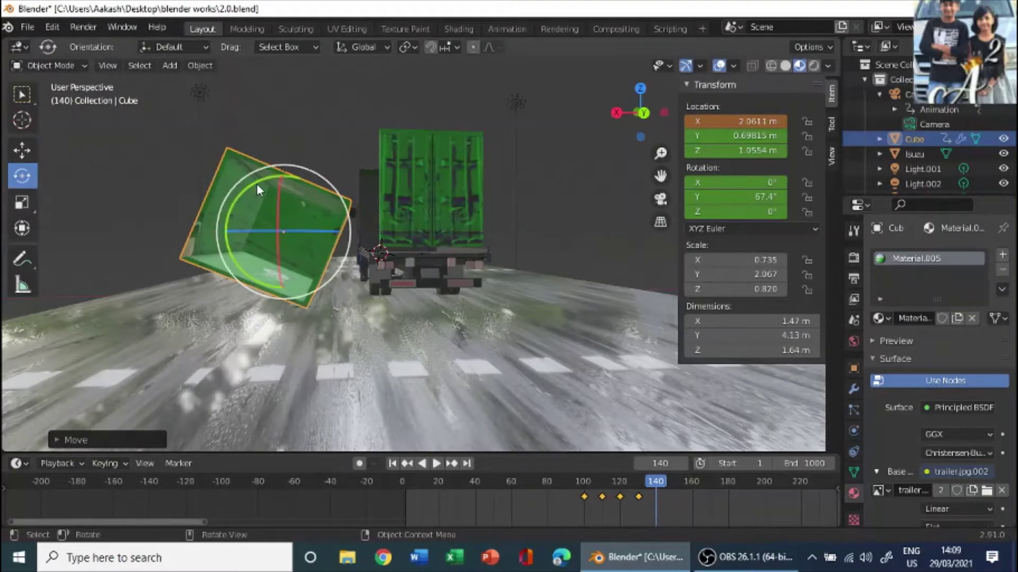
{"action": "left_click_drag", "start_coordinate": [257, 183], "coordinate": [244, 203]}
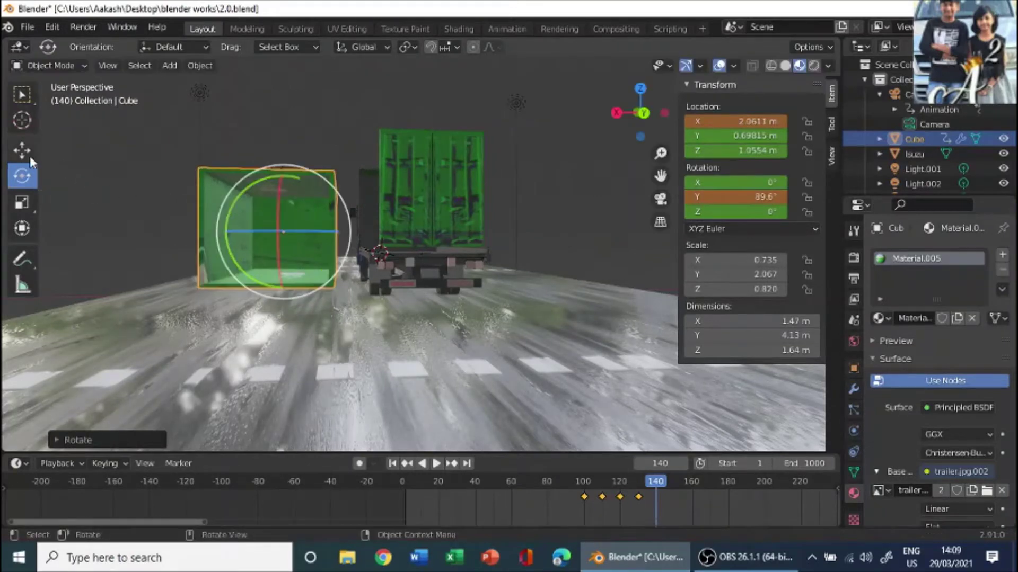
{"action": "left_click", "coordinate": [22, 151]}
{"action": "left_click_drag", "start_coordinate": [283, 176], "coordinate": [286, 191]}
{"action": "left_click_drag", "start_coordinate": [285, 191], "coordinate": [284, 192]}
{"action": "left_click_drag", "start_coordinate": [259, 250], "coordinate": [254, 250]}
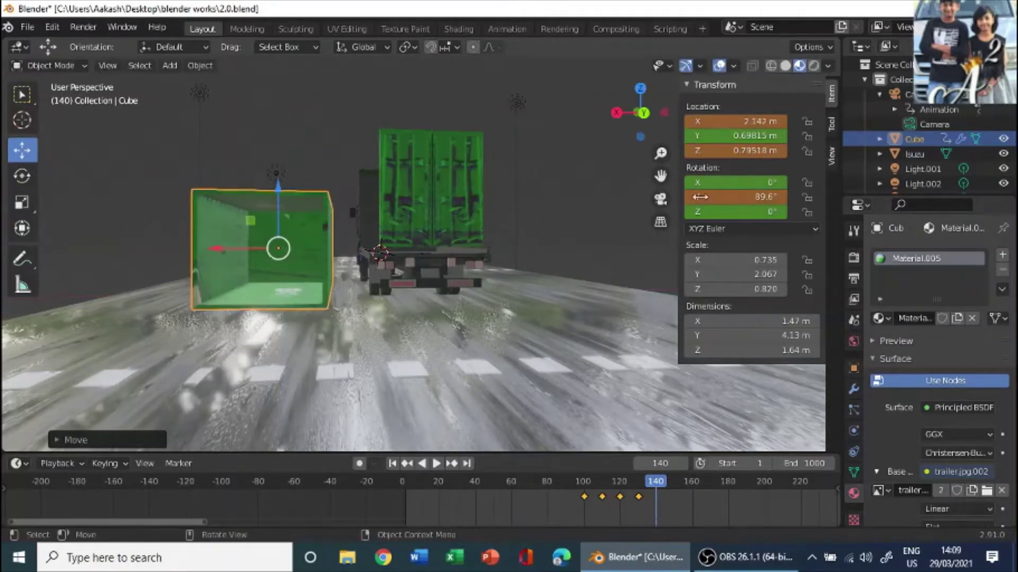
{"action": "key", "text": "i"}
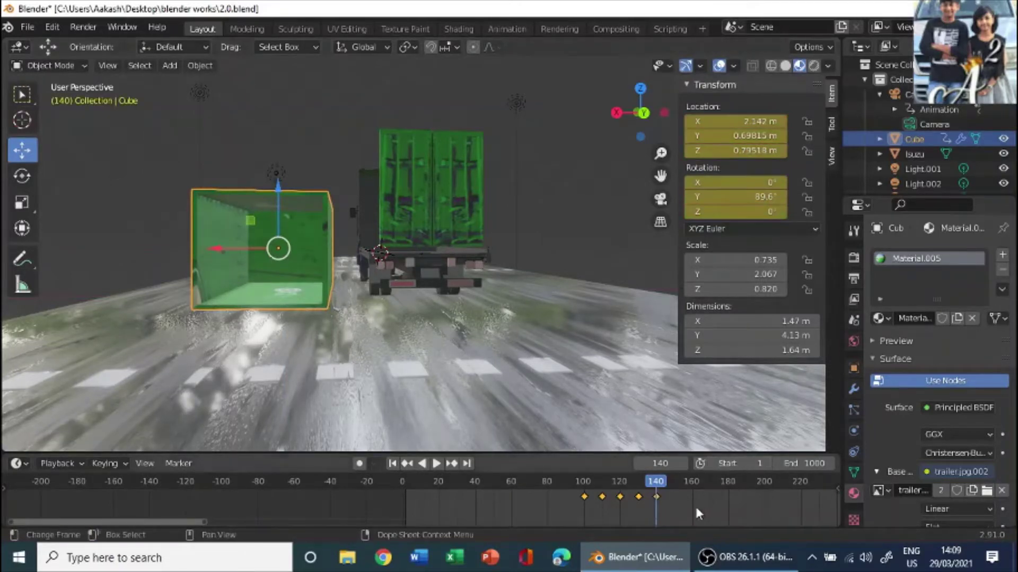
Step: Play the container's fall from frame 99 and stop the timeline at frame 145
{"action": "left_click_drag", "start_coordinate": [648, 479], "coordinate": [581, 482]}
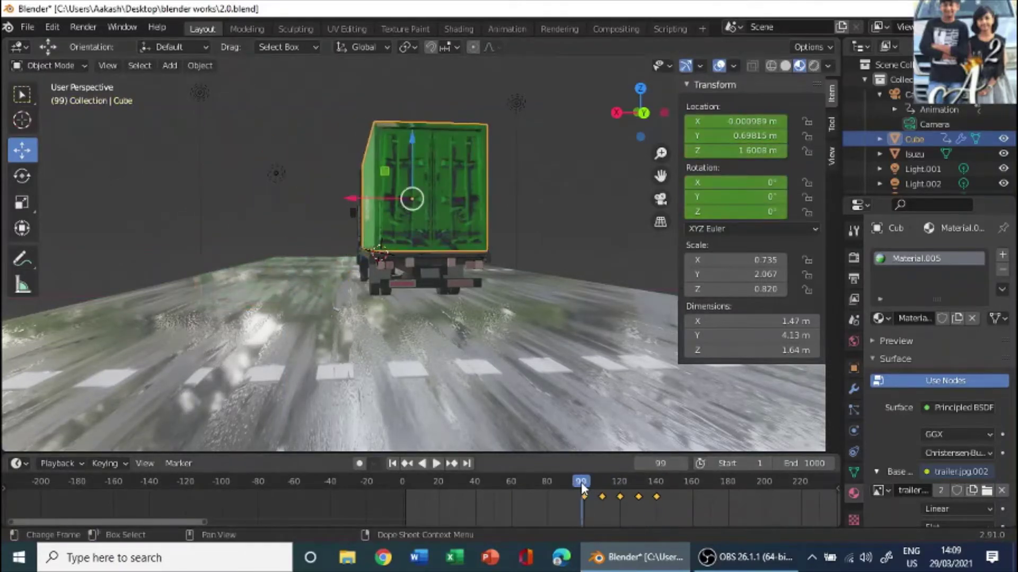
{"action": "key", "text": "space"}
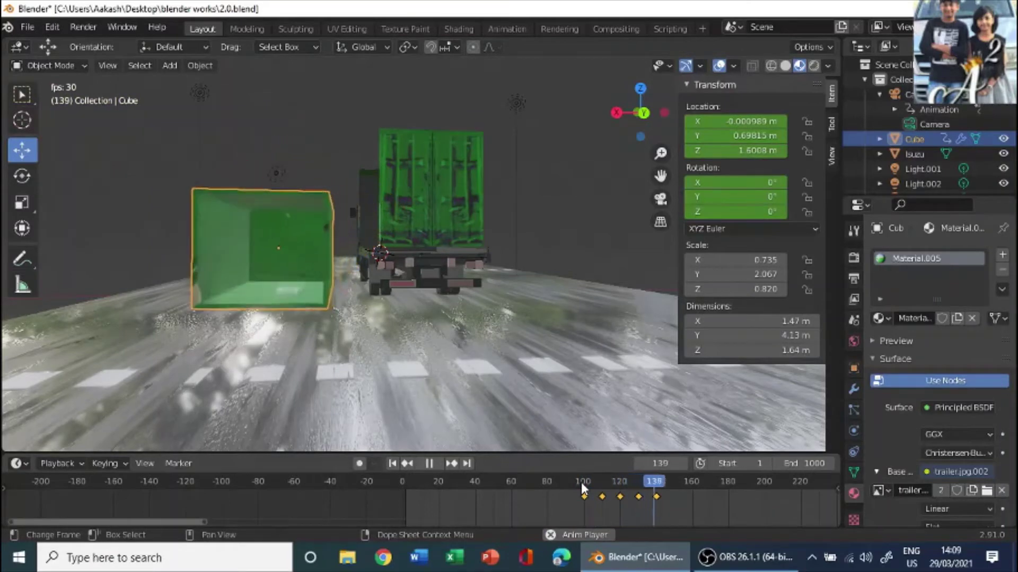
{"action": "key", "text": "space"}
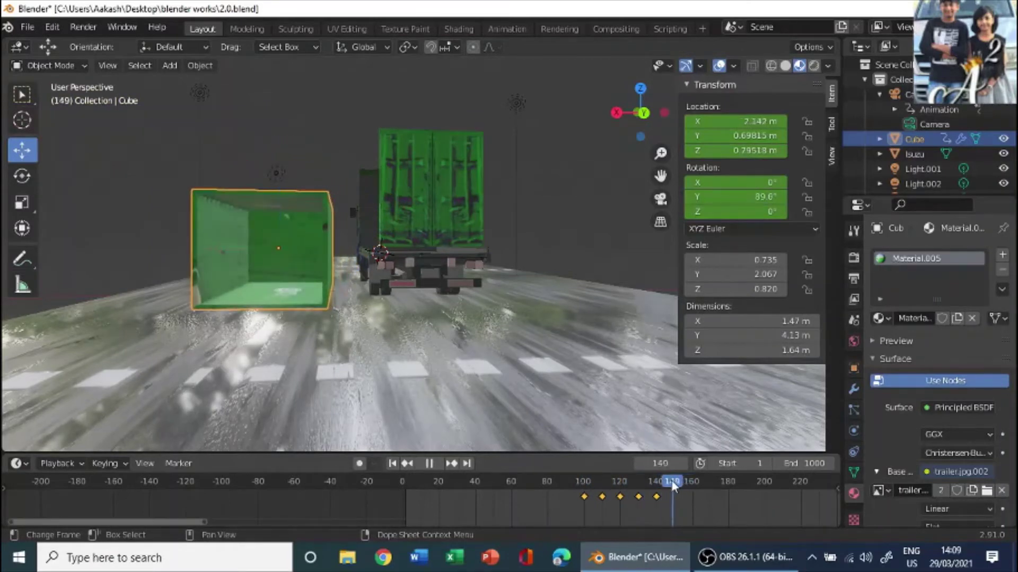
{"action": "left_click_drag", "start_coordinate": [668, 483], "coordinate": [666, 484]}
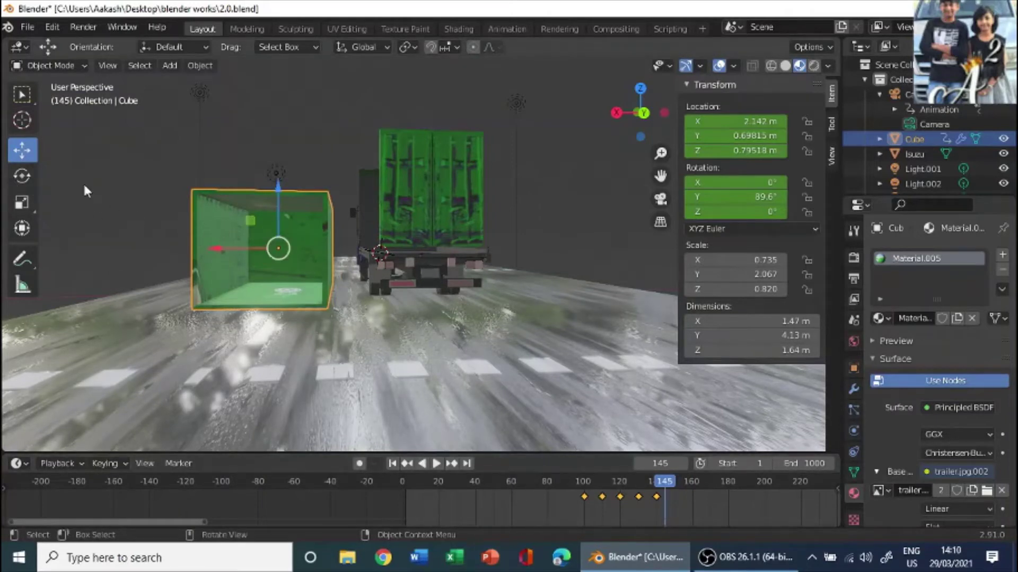
Step: At frame 145, keyframe the container bouncing up slightly at Z about 0.84 m, rotated about 93.5° around Y
{"action": "left_click_drag", "start_coordinate": [278, 196], "coordinate": [236, 207]}
{"action": "left_click", "coordinate": [22, 178]}
{"action": "scroll", "coordinate": [368, 277], "scroll_direction": "up", "scroll_amount": 2}
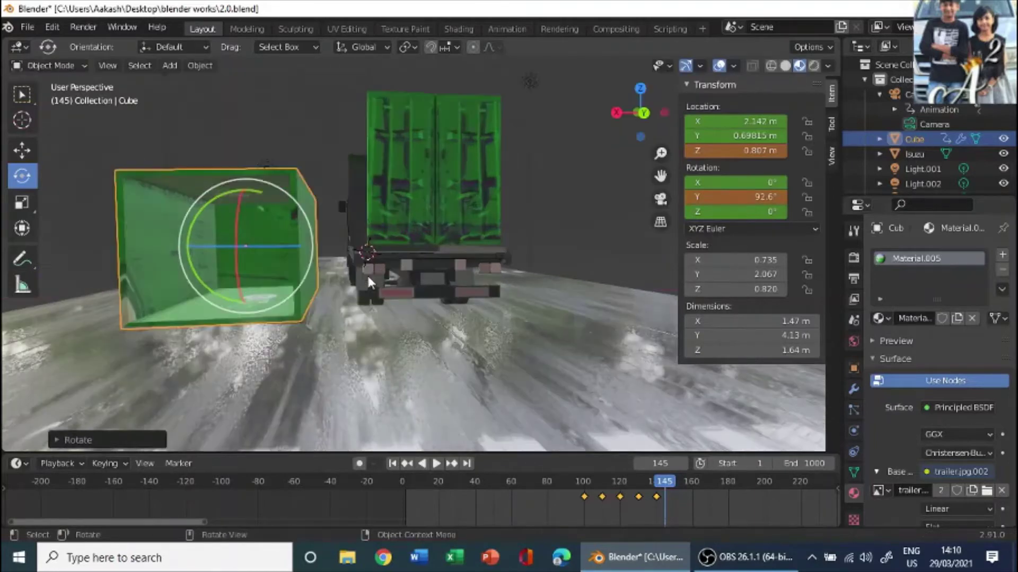
{"action": "middle_click_drag", "start_coordinate": [366, 273], "coordinate": [372, 264]}
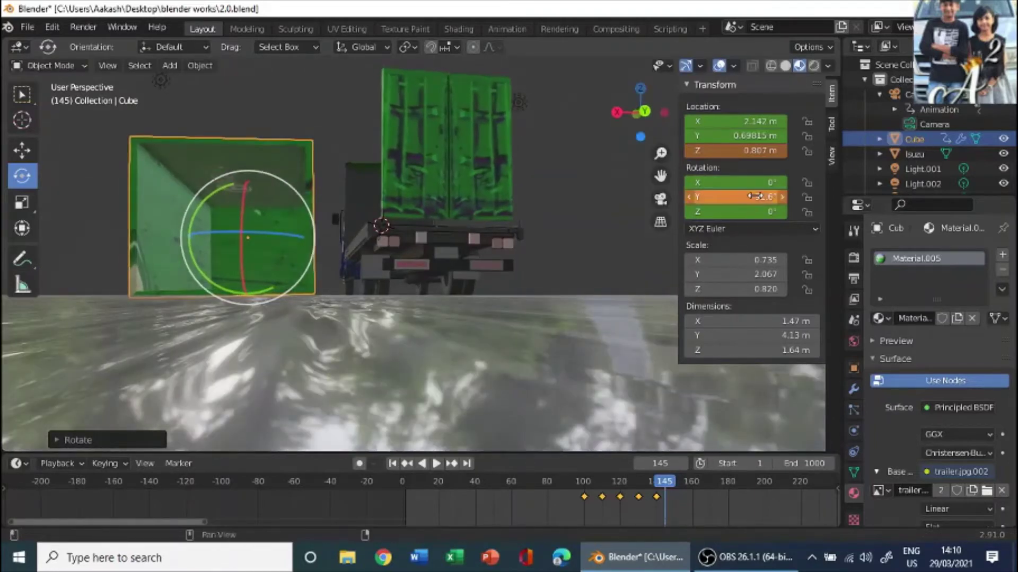
{"action": "left_click_drag", "start_coordinate": [755, 196], "coordinate": [749, 196]}
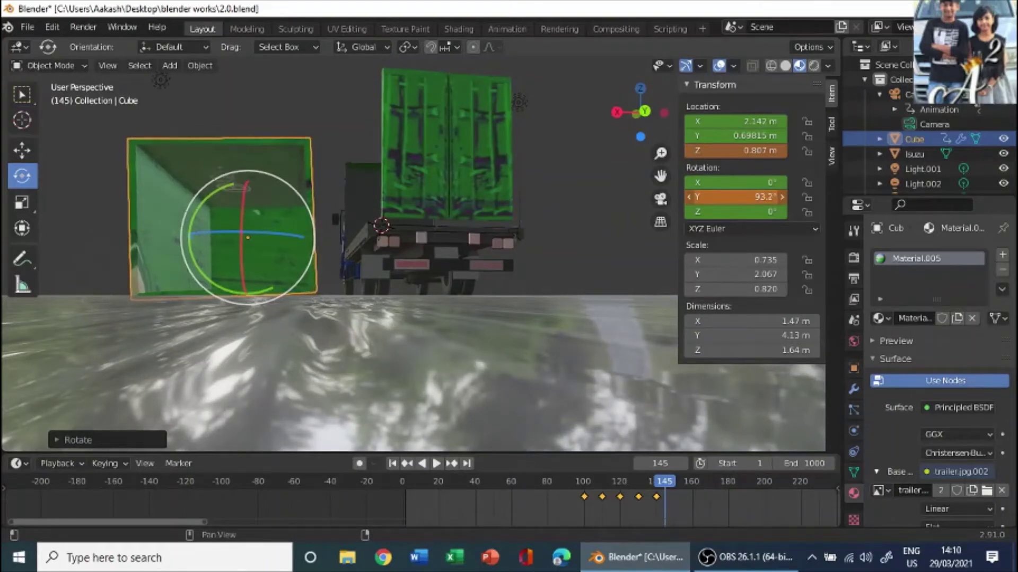
{"action": "left_click_drag", "start_coordinate": [755, 196], "coordinate": [756, 196]}
{"action": "left_click", "coordinate": [32, 156]}
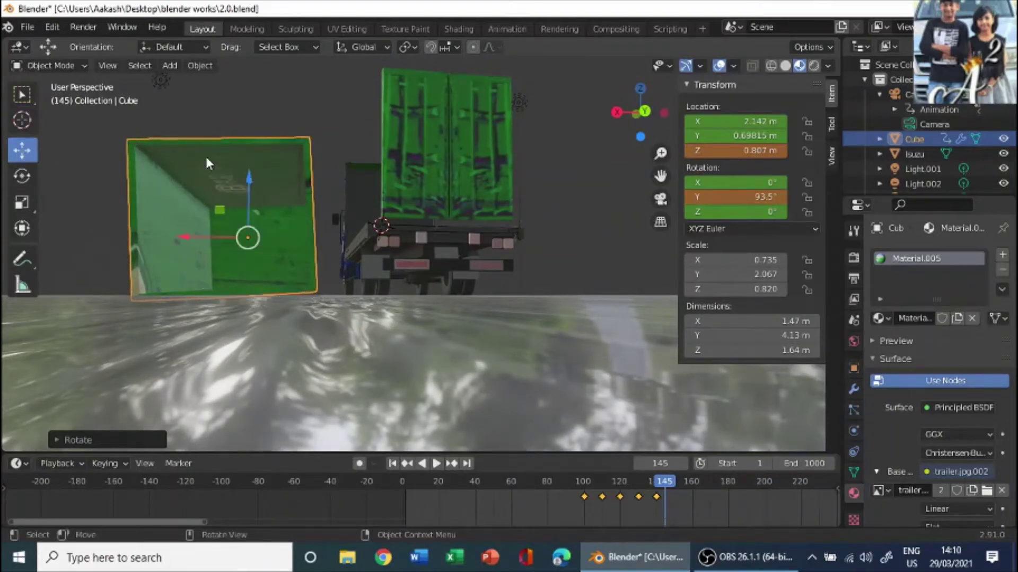
{"action": "left_click_drag", "start_coordinate": [247, 177], "coordinate": [249, 174]}
{"action": "mouse_move", "coordinate": [303, 210]}
{"action": "middle_mouse_down"}
{"action": "mouse_move", "coordinate": [303, 221]}
{"action": "mouse_move", "coordinate": [303, 209]}
{"action": "middle_mouse_up"}
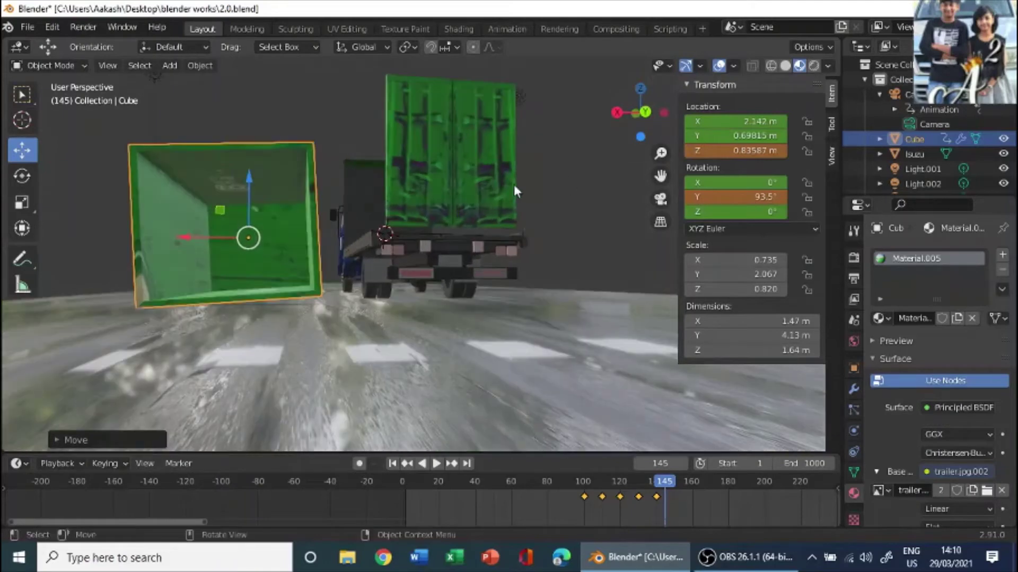
{"action": "key", "text": "i"}
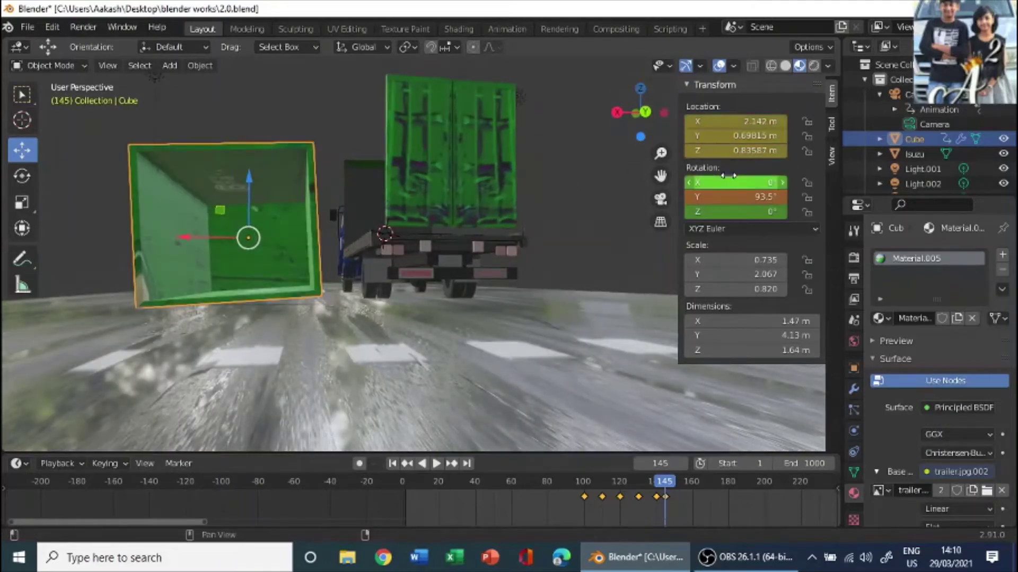
{"action": "key", "text": "i"}
Step: At frame 150, keyframe the container settled on the road at Z about 0.81 m, rotated about 90.4° around Y
{"action": "left_click", "coordinate": [673, 480]}
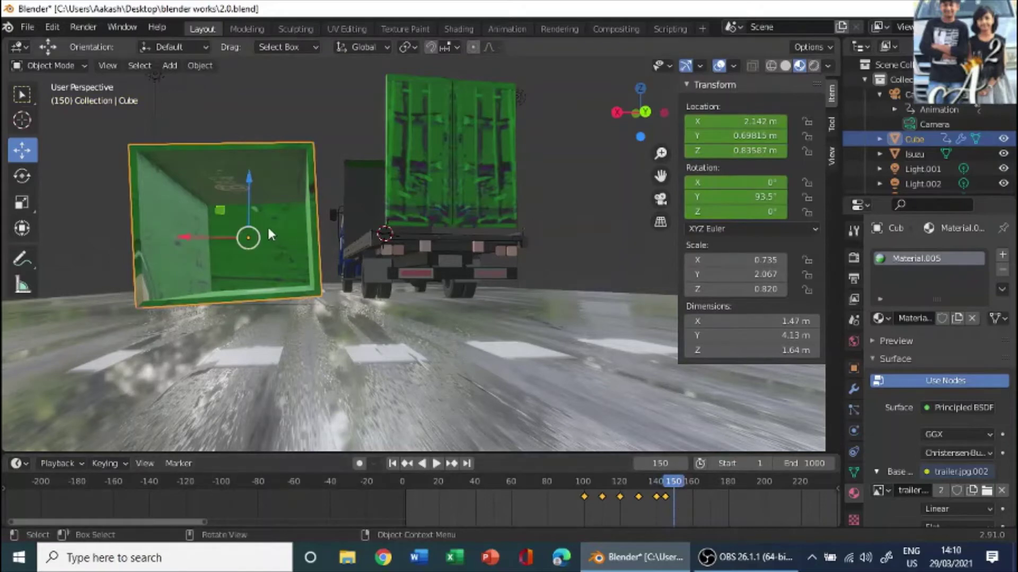
{"action": "left_click_drag", "start_coordinate": [247, 193], "coordinate": [248, 194]}
{"action": "left_click_drag", "start_coordinate": [709, 197], "coordinate": [764, 197]}
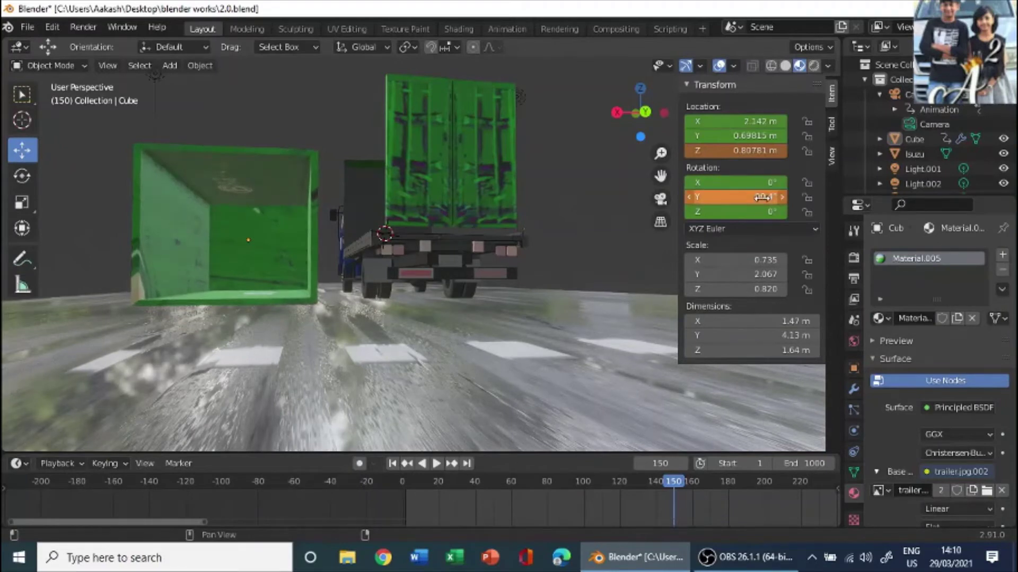
{"action": "key", "text": "i"}
{"action": "key", "text": "i"}
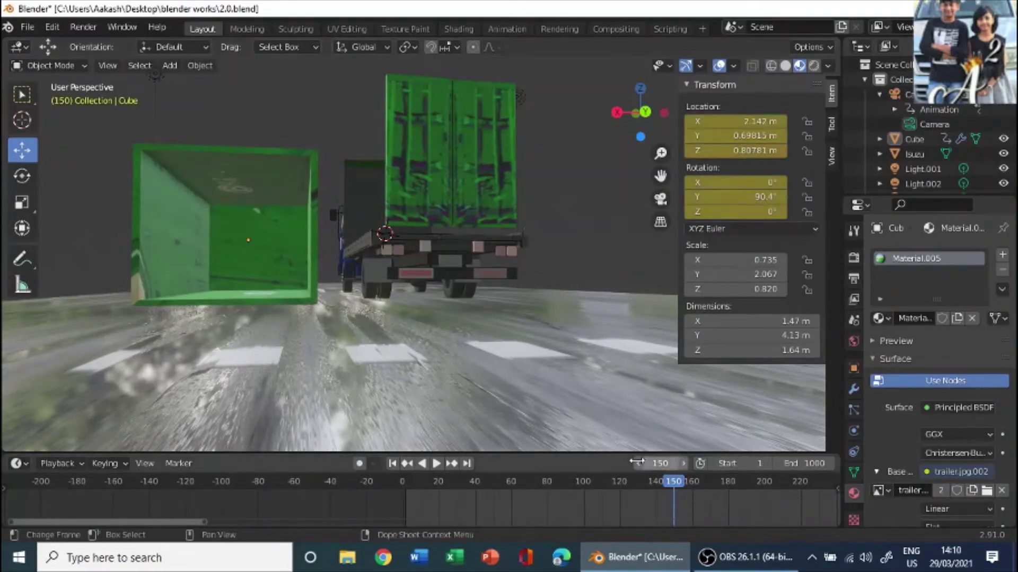
{"action": "left_click", "coordinate": [313, 273]}
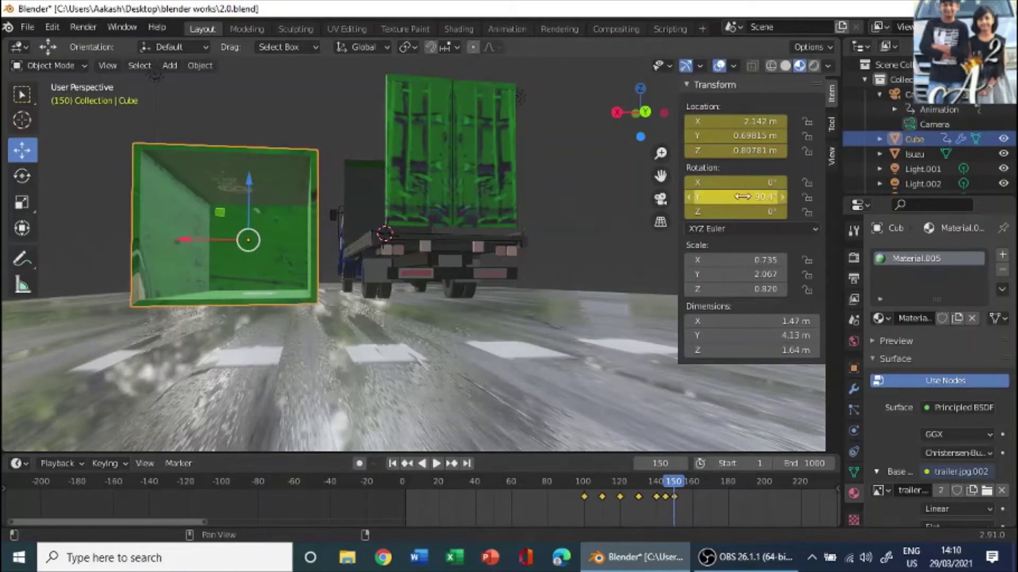
Step: Play the container's fall with its landing bounce from before frame 100 and stop at frame 172
{"action": "left_click_drag", "start_coordinate": [673, 482], "coordinate": [568, 498]}
{"action": "key", "text": "space"}
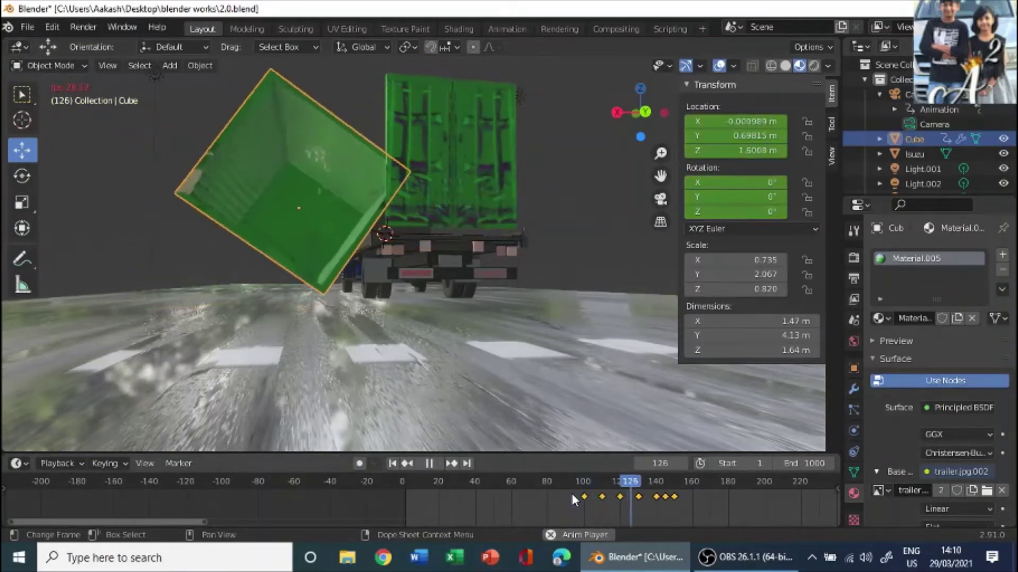
{"action": "key", "text": "space"}
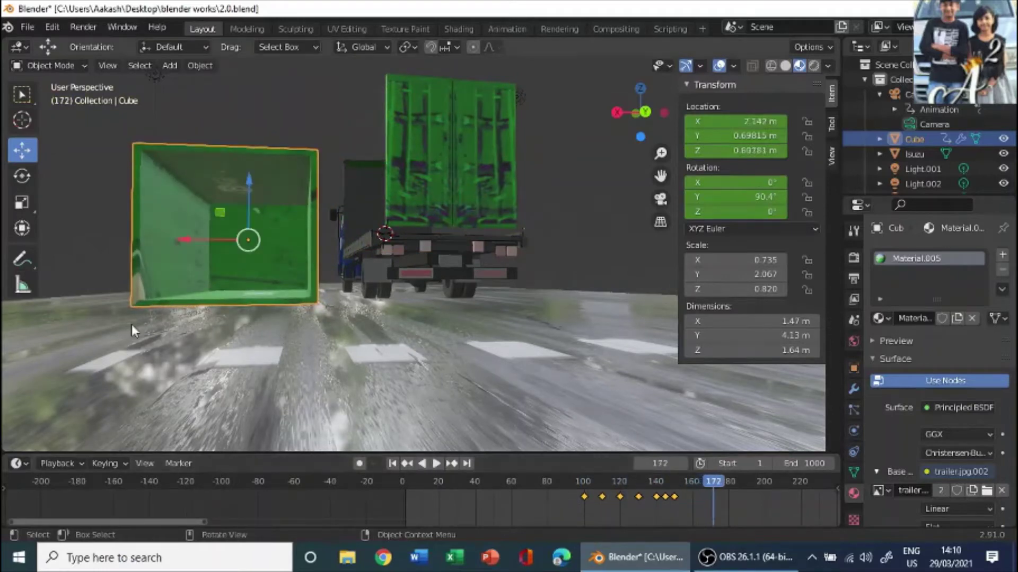
Step: Enable Collision physics on the road plane beneath the fallen container and on the container itself
{"action": "middle_click_drag", "start_coordinate": [129, 329], "coordinate": [484, 371]}
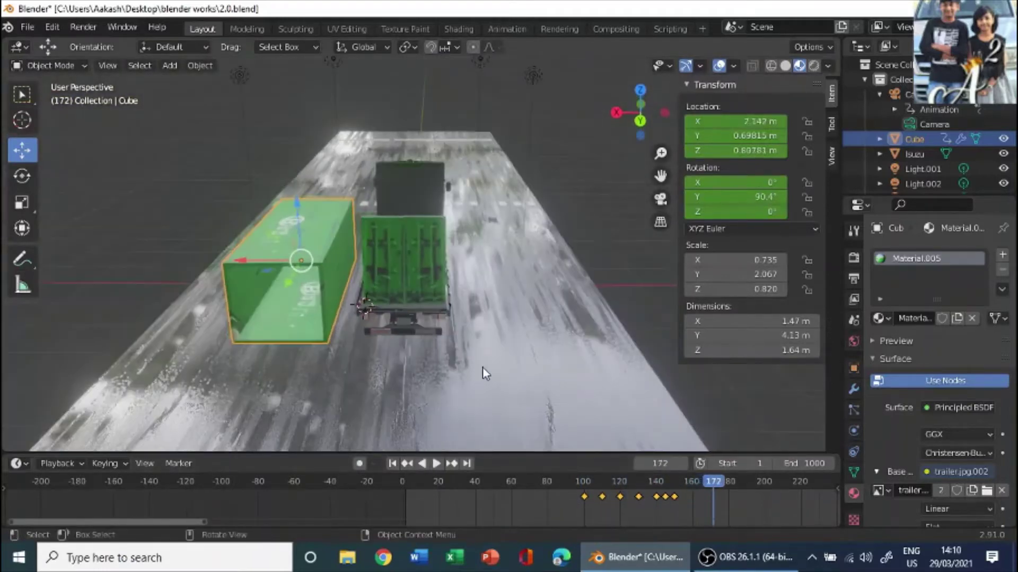
{"action": "left_click", "coordinate": [485, 371]}
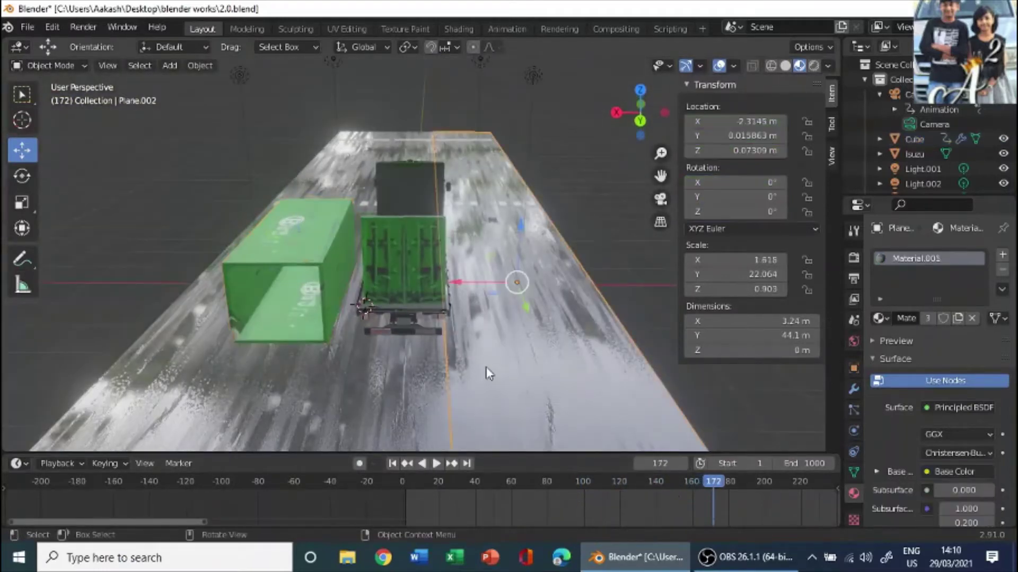
{"action": "left_click", "coordinate": [378, 407]}
{"action": "left_click", "coordinate": [189, 385]}
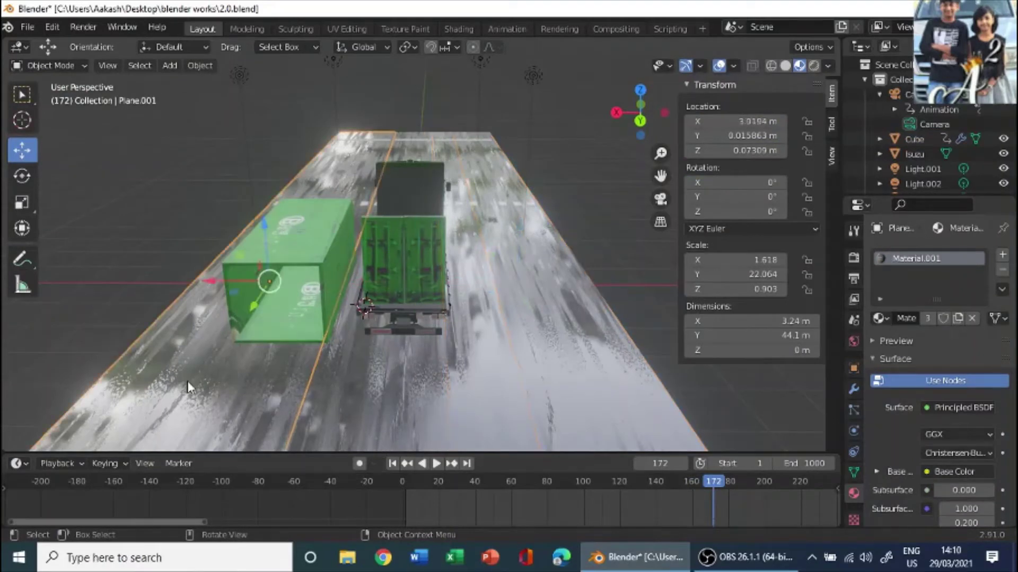
{"action": "left_click", "coordinate": [853, 390]}
{"action": "left_click", "coordinate": [854, 409]}
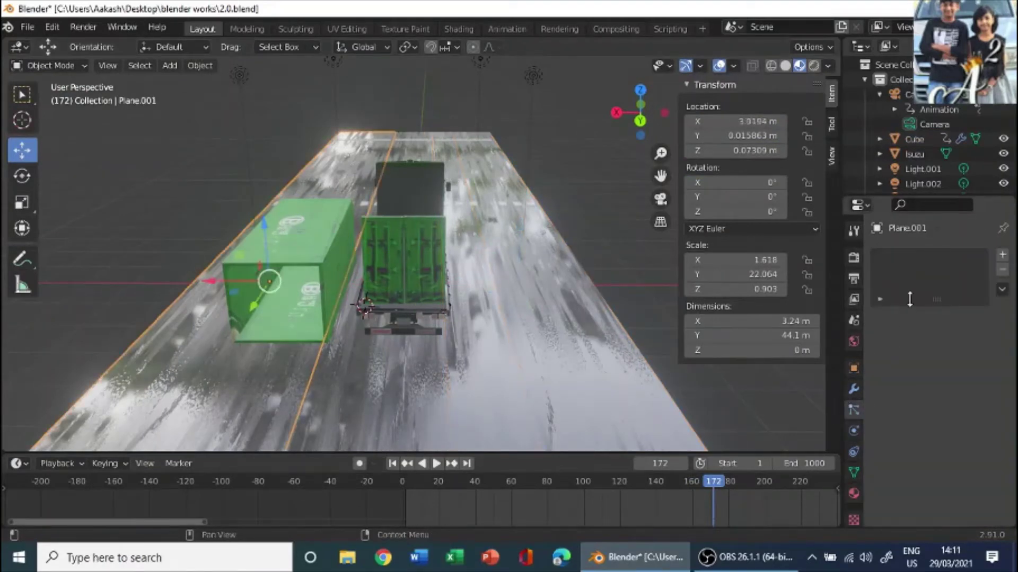
{"action": "left_click", "coordinate": [856, 431]}
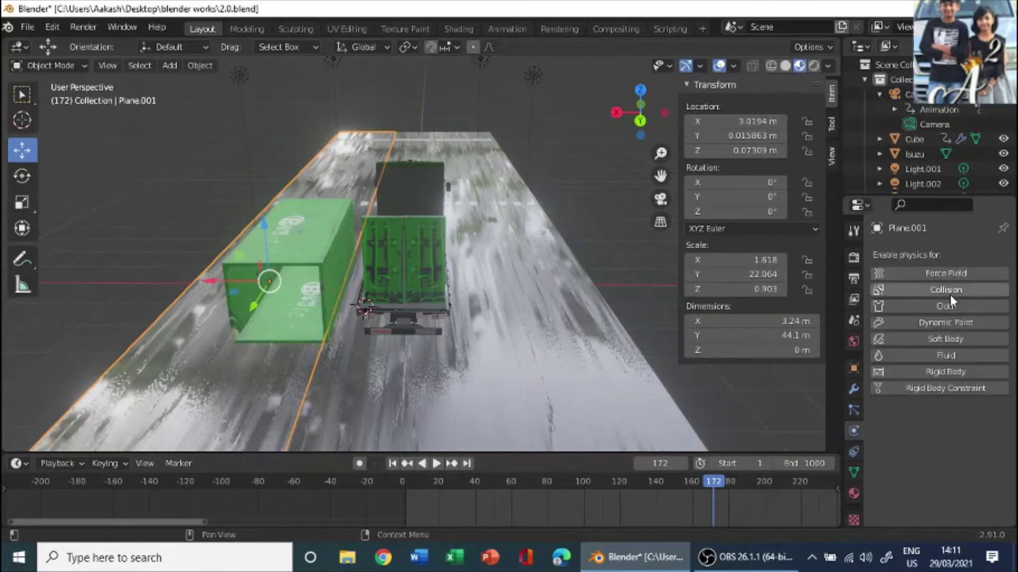
{"action": "left_click", "coordinate": [943, 291]}
{"action": "left_click", "coordinate": [337, 236]}
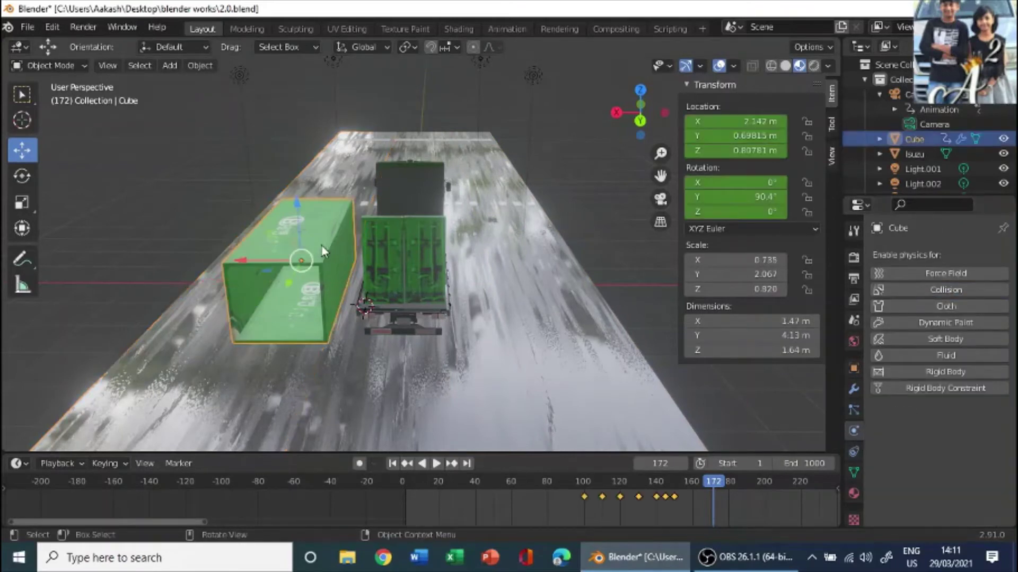
{"action": "left_click", "coordinate": [953, 292]}
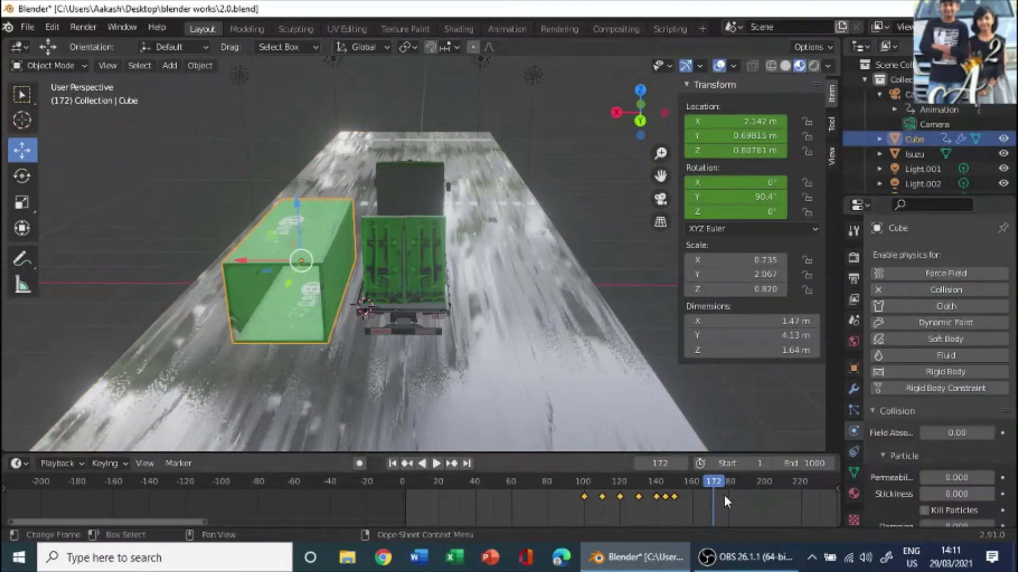
Step: Replay the container's fall from frame 99 to frame 180 and view it from above and behind the truck
{"action": "left_click_drag", "start_coordinate": [712, 481], "coordinate": [581, 485]}
{"action": "key", "text": "space"}
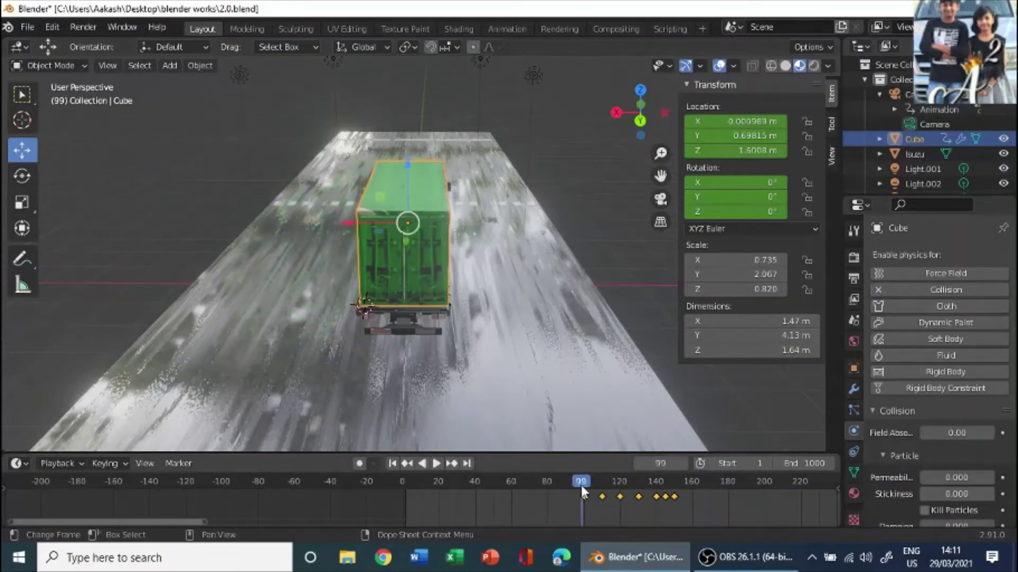
{"action": "key", "text": "space"}
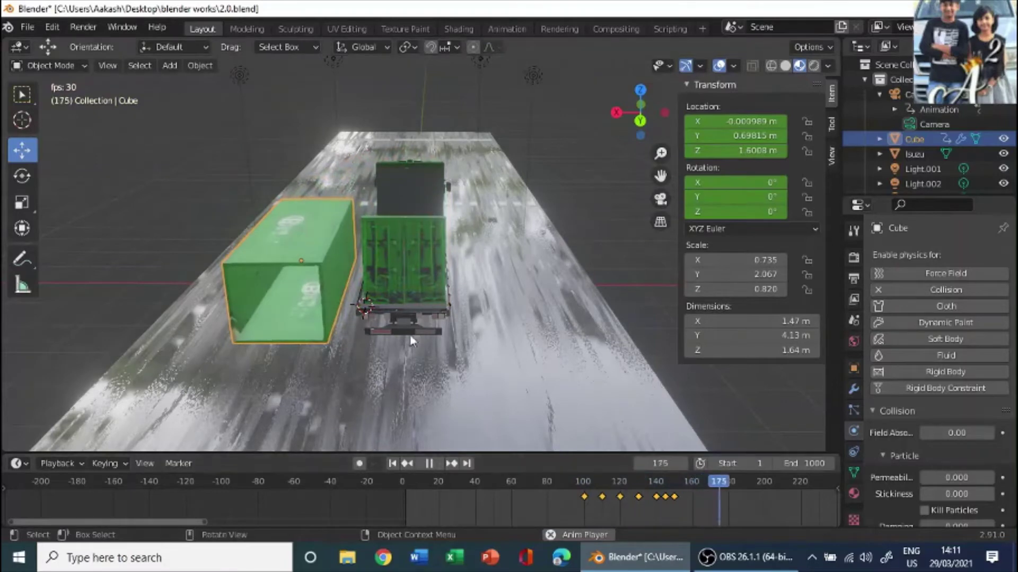
{"action": "key", "text": "space"}
{"action": "middle_click_drag", "start_coordinate": [409, 335], "coordinate": [408, 276]}
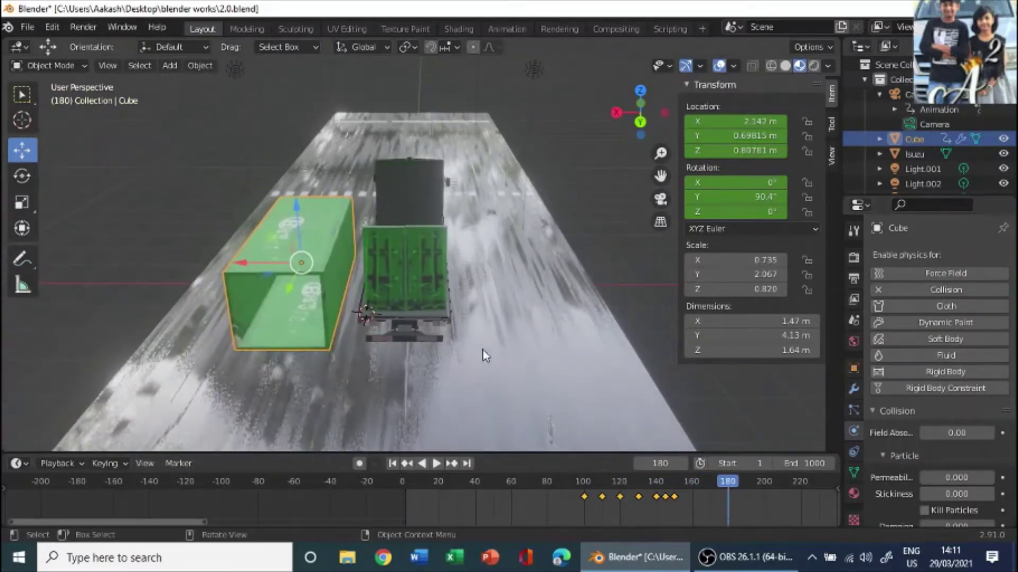
{"action": "middle_click_drag", "start_coordinate": [437, 309], "coordinate": [445, 316]}
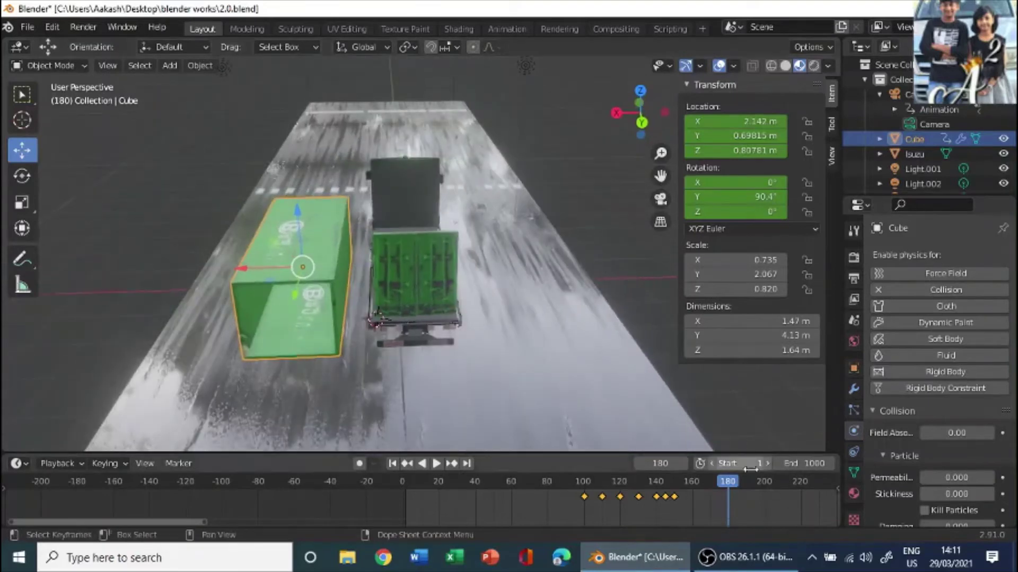
Step: At frame 101, keyframe the location and rotation of the closed rear door on the container's falling side
{"action": "left_click_drag", "start_coordinate": [667, 493], "coordinate": [584, 497]}
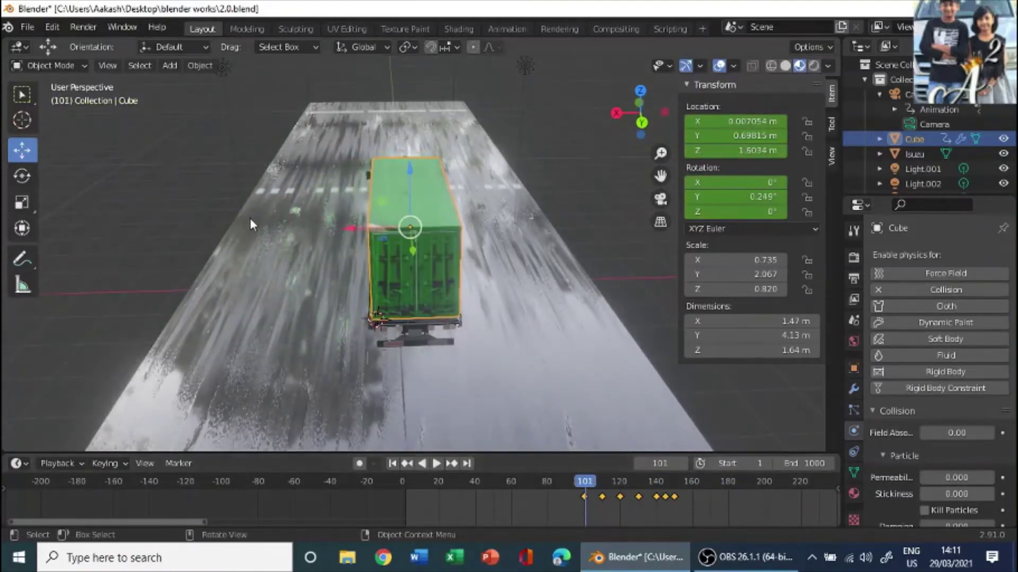
{"action": "left_click", "coordinate": [391, 281]}
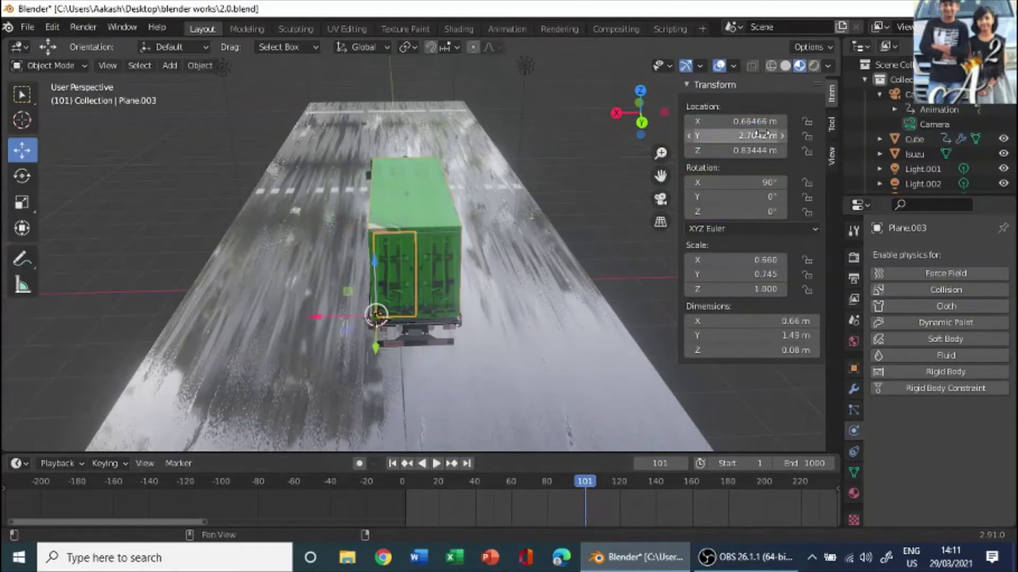
{"action": "key", "text": "i"}
{"action": "key", "text": "i"}
Step: At frame 109, move the rear door out behind the truck to X about 1.14 m, Y about 3.53 m
{"action": "middle_click_drag", "start_coordinate": [490, 268], "coordinate": [380, 303]}
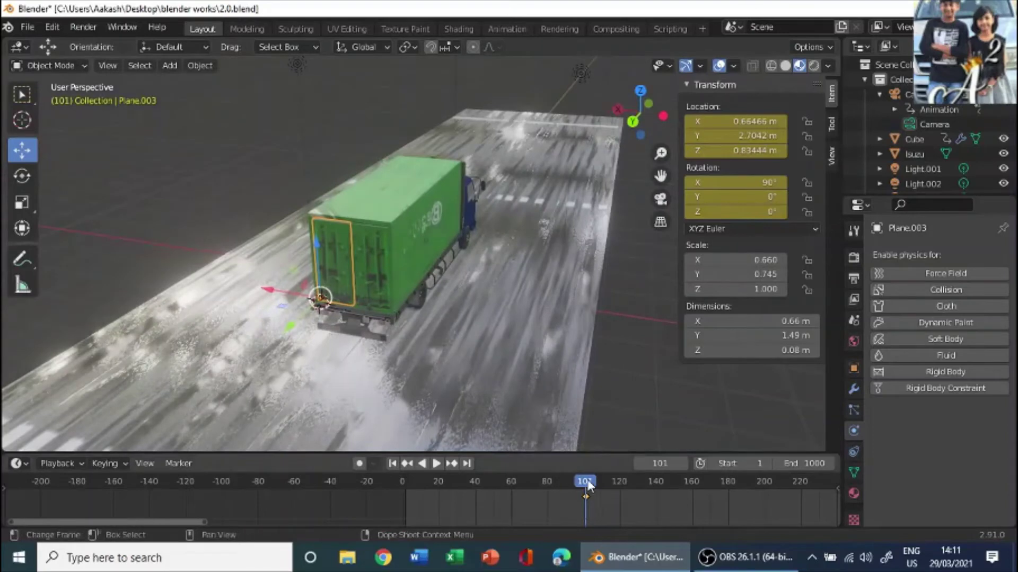
{"action": "left_click_drag", "start_coordinate": [585, 484], "coordinate": [599, 483]}
{"action": "middle_click_drag", "start_coordinate": [460, 374], "coordinate": [530, 371]}
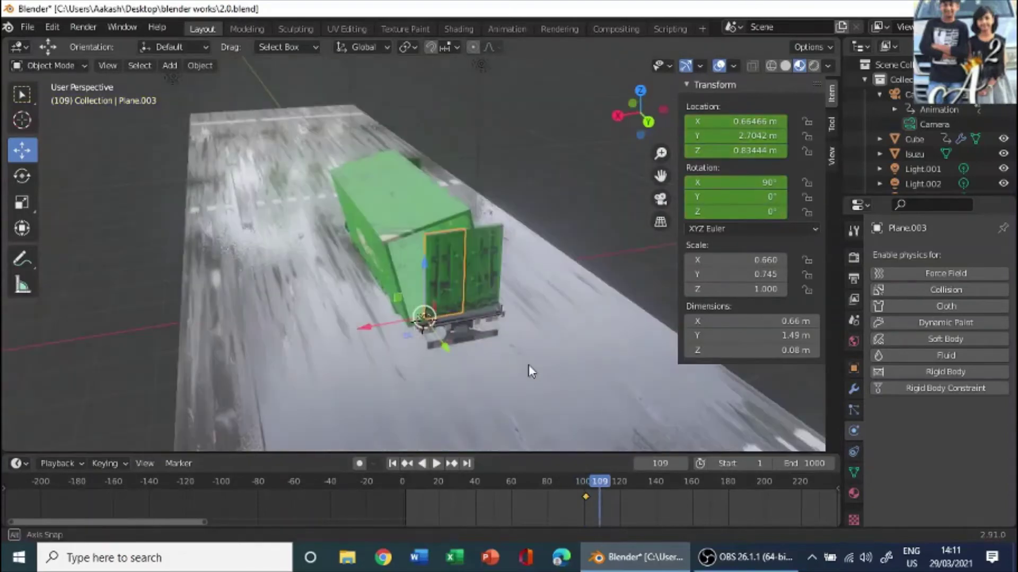
{"action": "left_click_drag", "start_coordinate": [442, 344], "coordinate": [400, 377]}
Step: Tilt the detached door to about 52.7° X, 11.6° Y and -39.5° Z, and keyframe its location and rotation
{"action": "left_click", "coordinate": [15, 182]}
{"action": "left_click", "coordinate": [398, 379]}
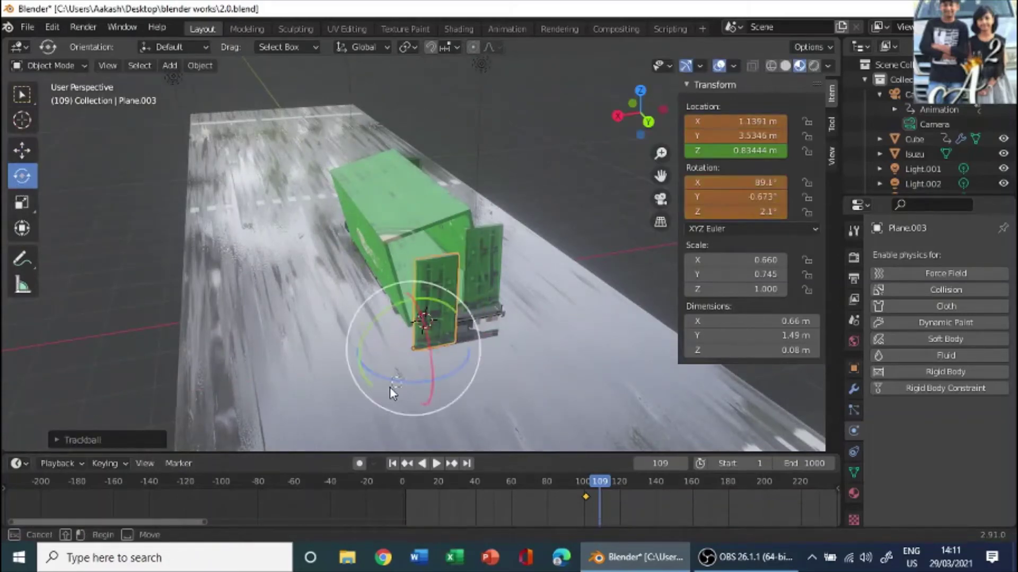
{"action": "left_click", "coordinate": [437, 307]}
{"action": "left_click_drag", "start_coordinate": [429, 330], "coordinate": [426, 335]}
{"action": "left_click_drag", "start_coordinate": [405, 382], "coordinate": [367, 378]}
{"action": "left_click_drag", "start_coordinate": [367, 342], "coordinate": [366, 321]}
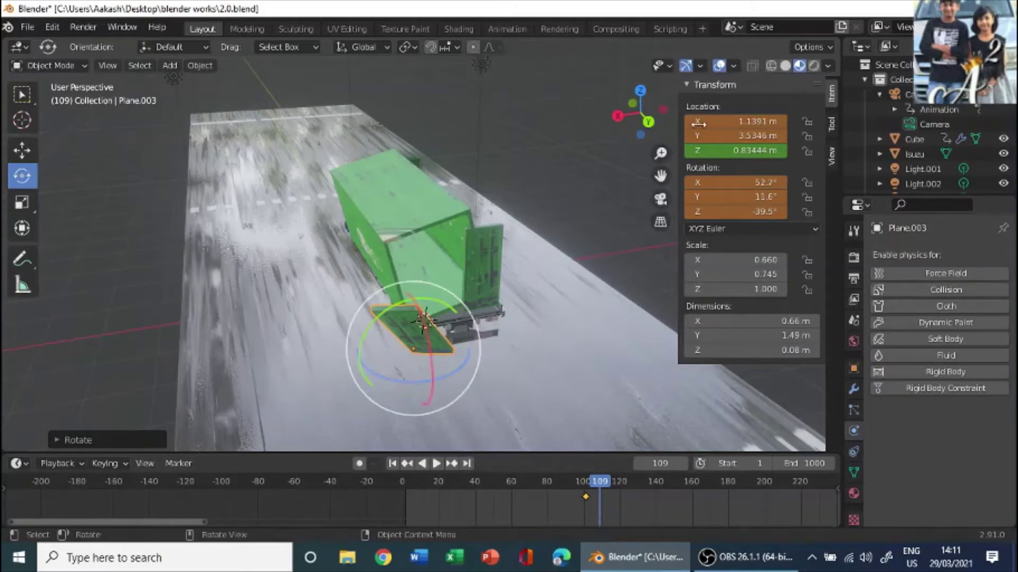
{"action": "key", "text": "i"}
{"action": "key", "text": "i"}
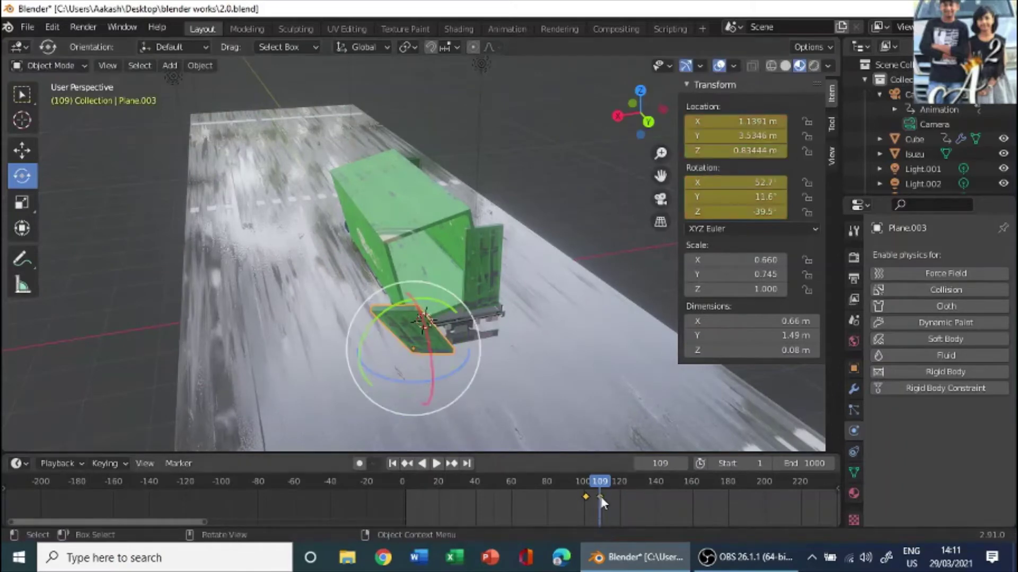
Step: At frame 120, move the detached rear door to about X 1.56 m, Y 3.67 m and Z 0.58 m
{"action": "key", "text": "space"}
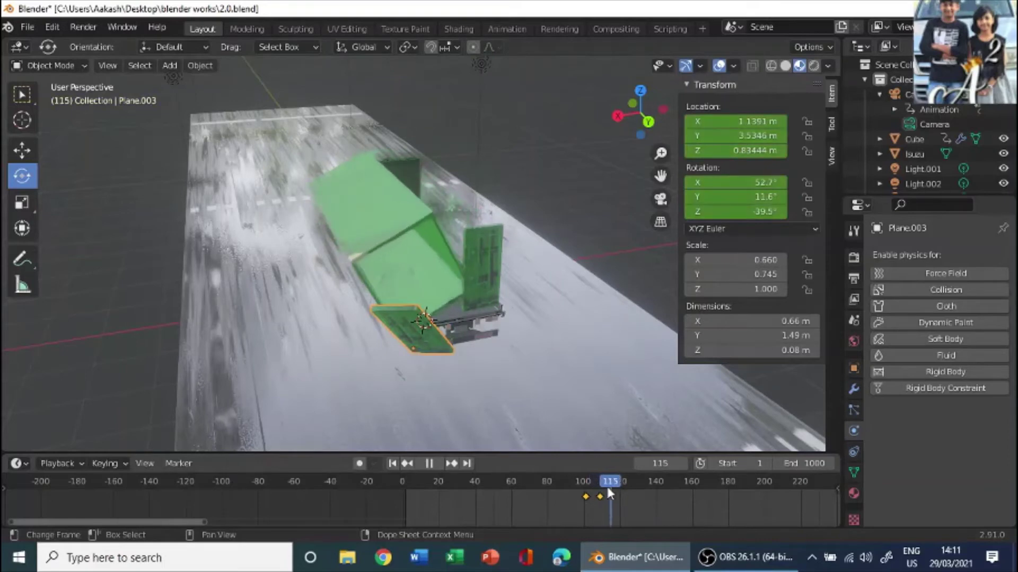
{"action": "key", "text": "space"}
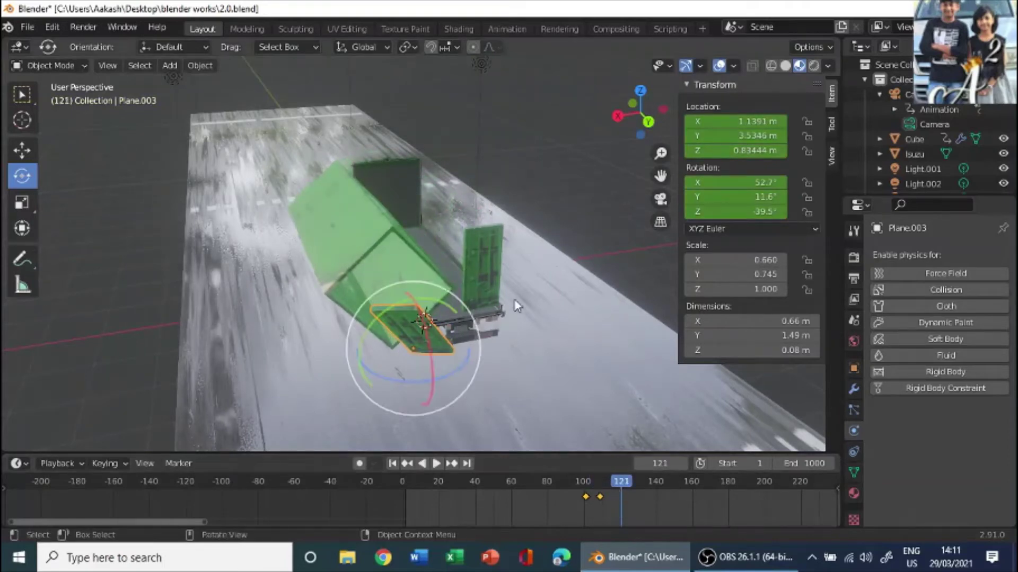
{"action": "middle_click_drag", "start_coordinate": [517, 305], "coordinate": [502, 302]}
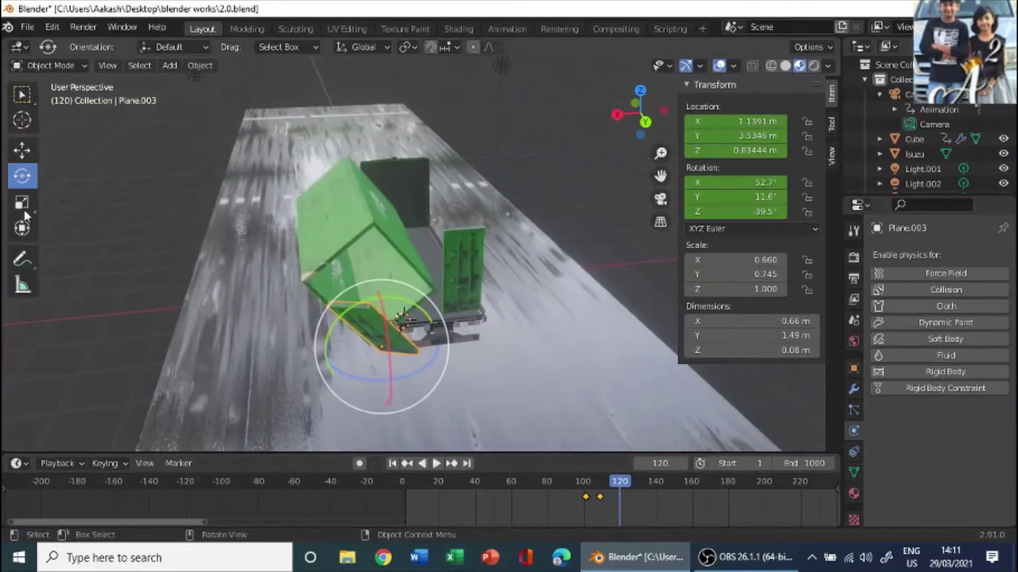
{"action": "left_click", "coordinate": [21, 151]}
{"action": "left_click_drag", "start_coordinate": [355, 352], "coordinate": [327, 364]}
{"action": "left_click_drag", "start_coordinate": [348, 307], "coordinate": [351, 318]}
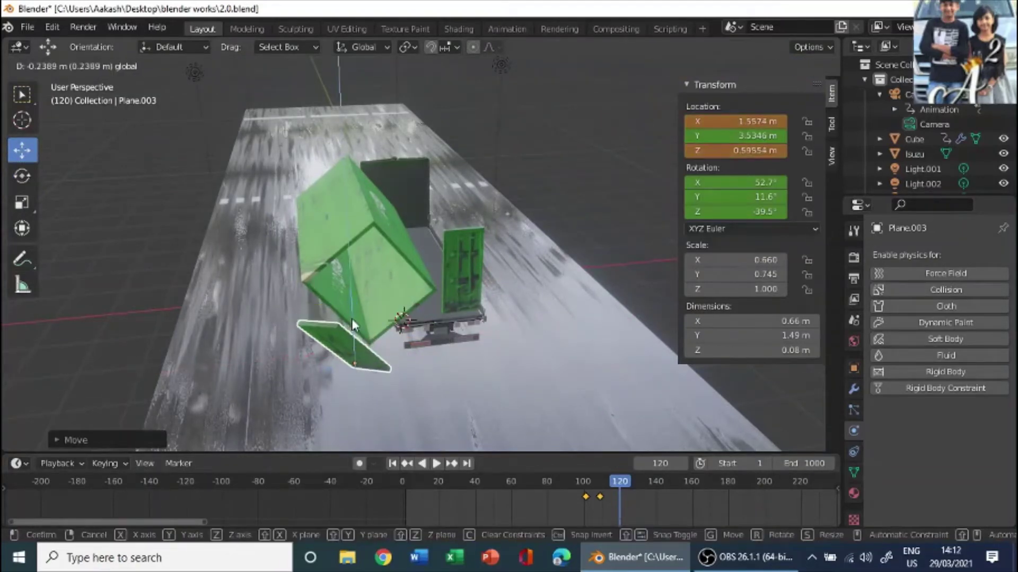
{"action": "middle_click_drag", "start_coordinate": [352, 318], "coordinate": [208, 342]}
{"action": "left_click_drag", "start_coordinate": [208, 341], "coordinate": [240, 345]}
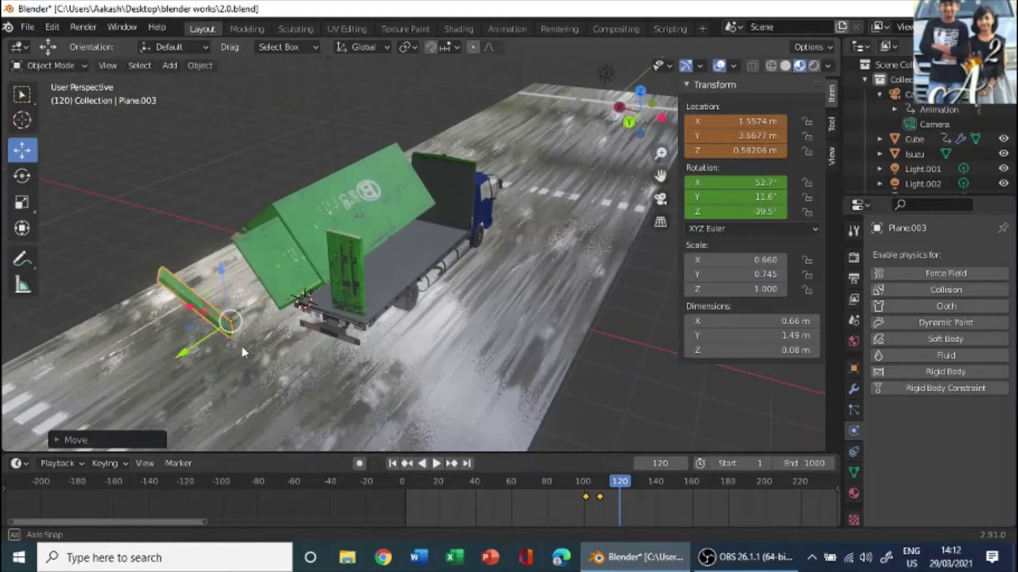
{"action": "middle_click_drag", "start_coordinate": [240, 346], "coordinate": [228, 324]}
Step: Tilt the falling door to about 22.5° X, 8.16° Y and -69.3° Z, and keyframe its location and rotation at frame 120
{"action": "left_click", "coordinate": [22, 176]}
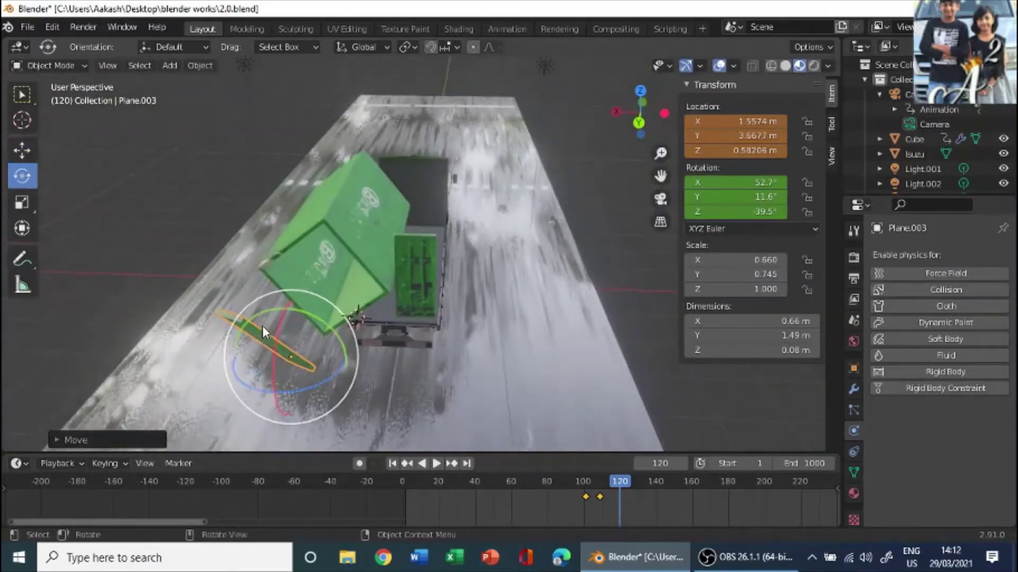
{"action": "left_click_drag", "start_coordinate": [263, 315], "coordinate": [305, 395]}
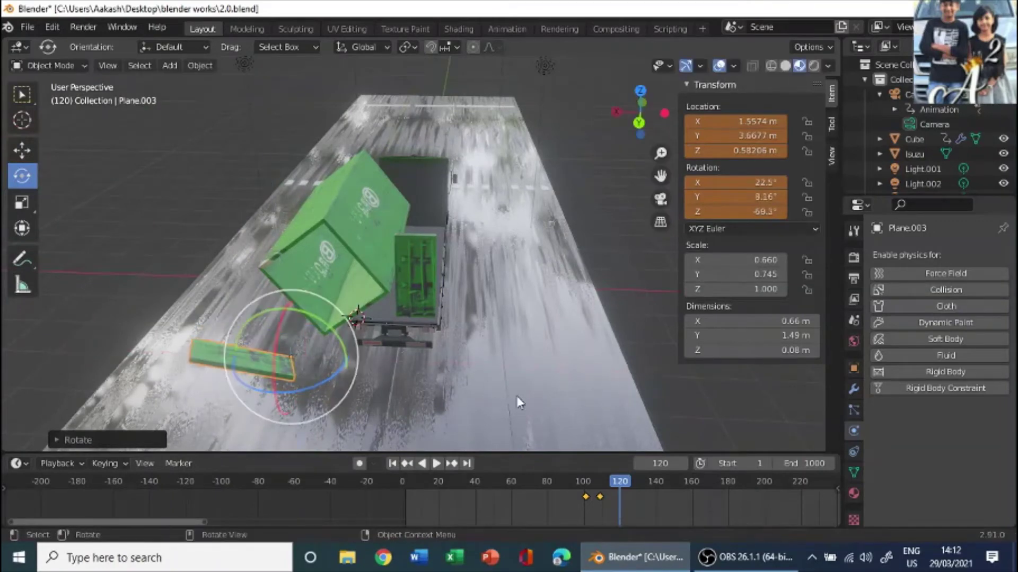
{"action": "key", "text": "i"}
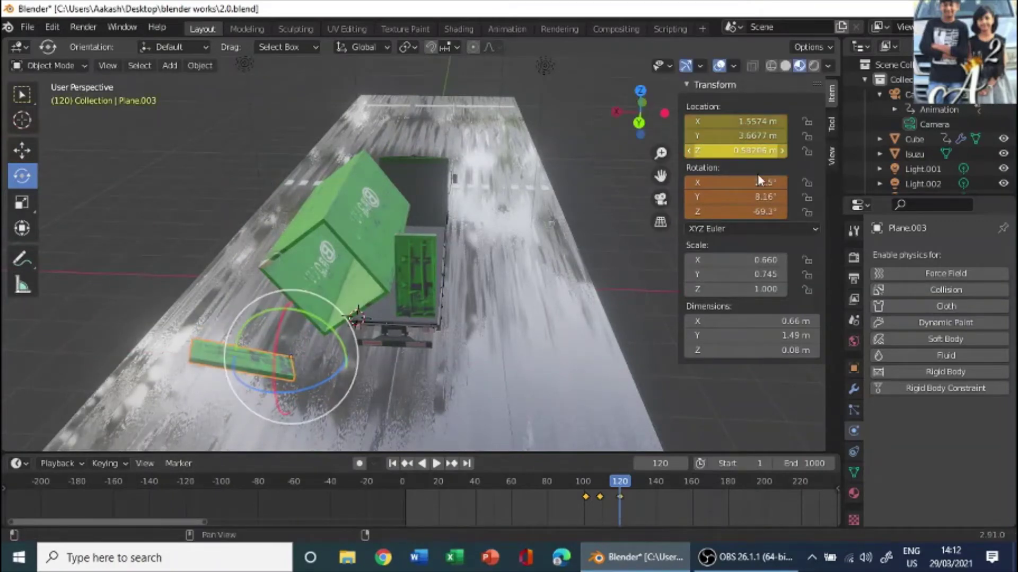
{"action": "key", "text": "i"}
Step: At frame 130, move the door farther behind the truck and down to about X 1.96 m, Y 4.23 m, Z 0.16 m
{"action": "key", "text": "space"}
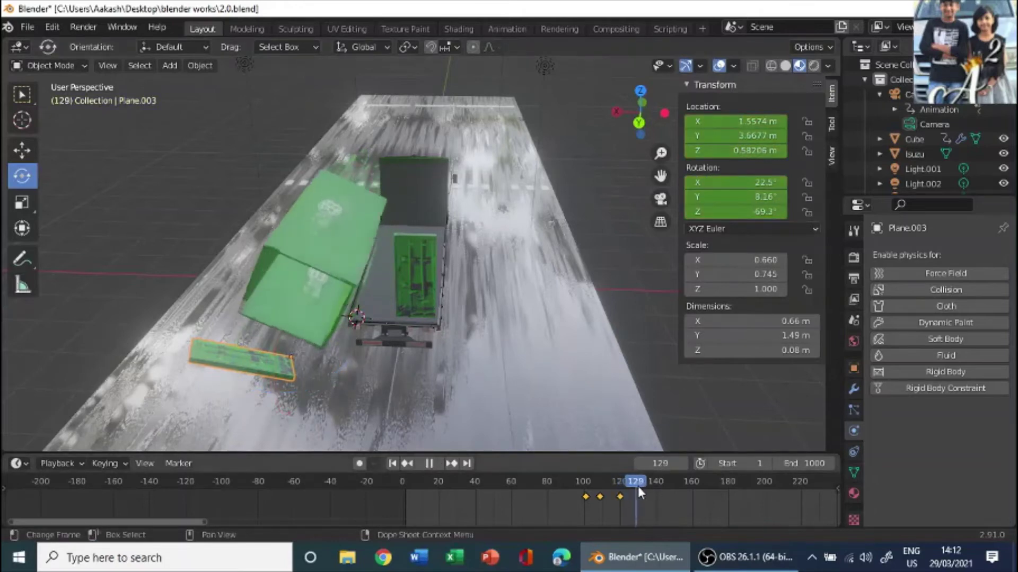
{"action": "left_click", "coordinate": [639, 491]}
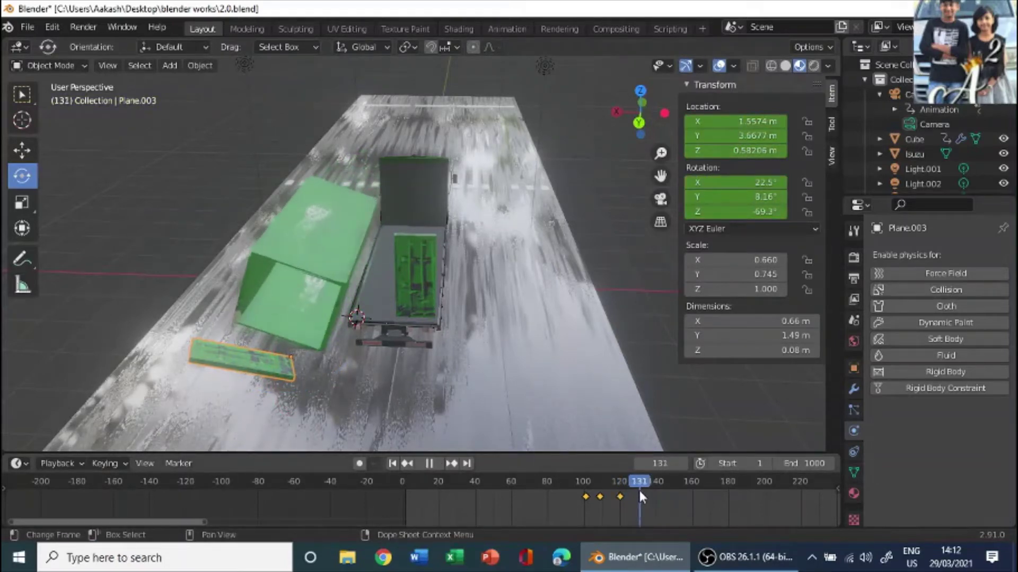
{"action": "left_click_drag", "start_coordinate": [639, 491], "coordinate": [638, 491]}
{"action": "key", "text": "space"}
{"action": "middle_click_drag", "start_coordinate": [244, 327], "coordinate": [290, 295]}
{"action": "left_click", "coordinate": [22, 150]}
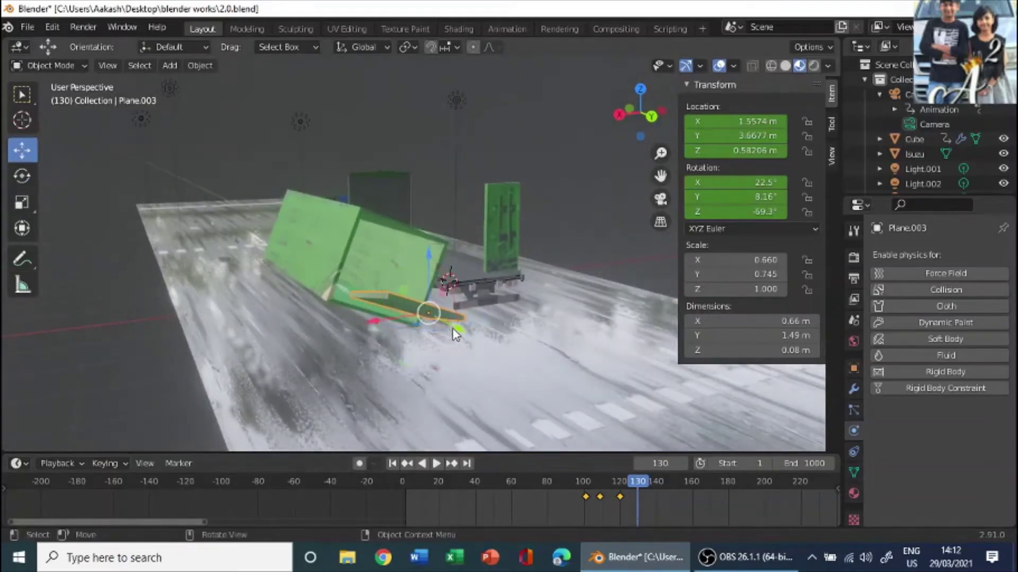
{"action": "left_click_drag", "start_coordinate": [452, 329], "coordinate": [388, 336]}
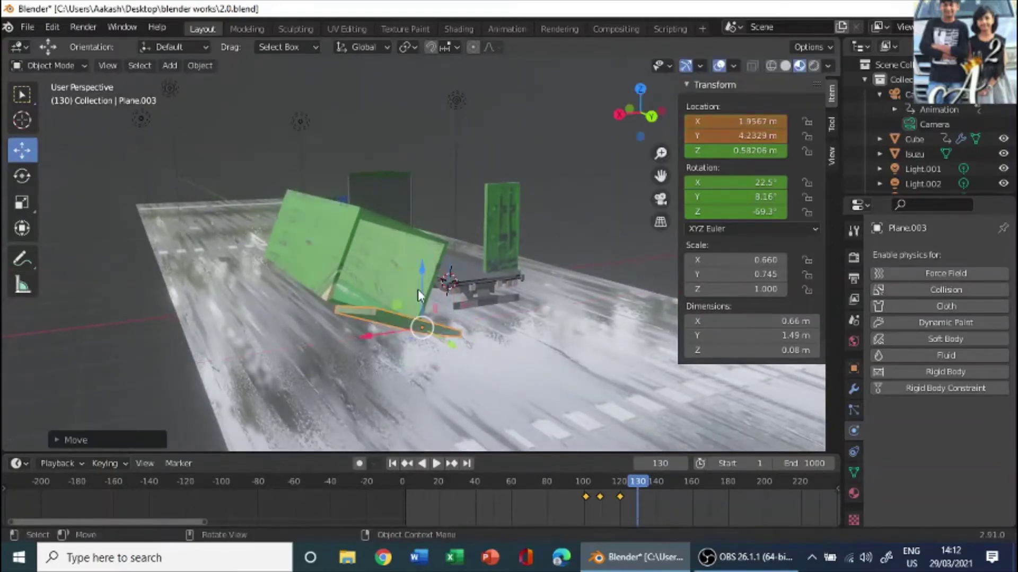
{"action": "left_click_drag", "start_coordinate": [418, 295], "coordinate": [416, 321]}
{"action": "mouse_move", "coordinate": [416, 321]}
{"action": "middle_mouse_down"}
{"action": "mouse_move", "coordinate": [403, 302]}
{"action": "mouse_move", "coordinate": [402, 326]}
{"action": "middle_mouse_up"}
Step: Rotate the door nearly flat to about 1.52° X, 2.99° Y and -72.4° Z, and keyframe its location and rotation
{"action": "left_click", "coordinate": [21, 176]}
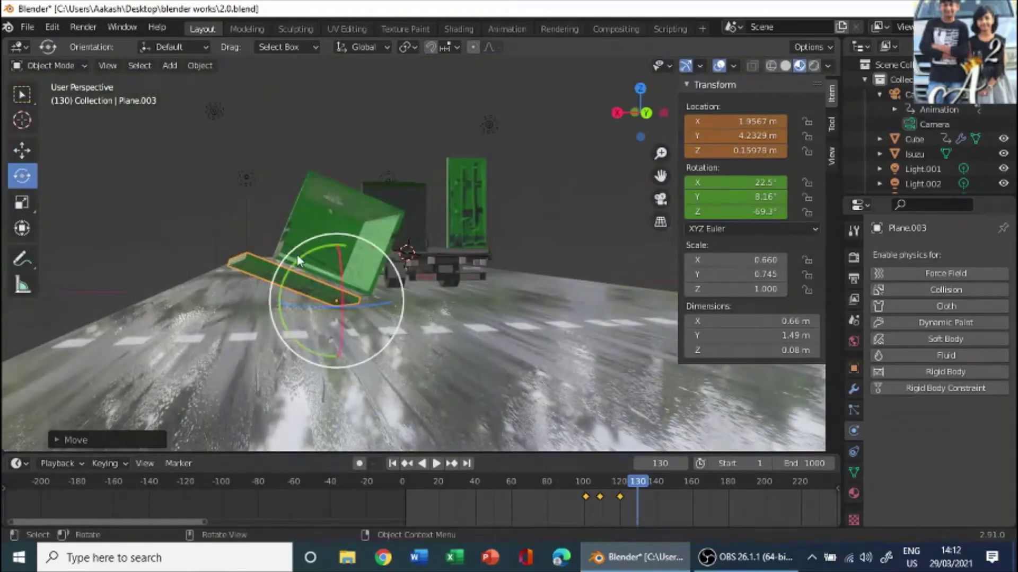
{"action": "left_click_drag", "start_coordinate": [297, 255], "coordinate": [344, 290]}
{"action": "middle_click_drag", "start_coordinate": [384, 270], "coordinate": [416, 275]}
{"action": "scroll", "coordinate": [532, 230], "scroll_direction": "up", "scroll_amount": 2}
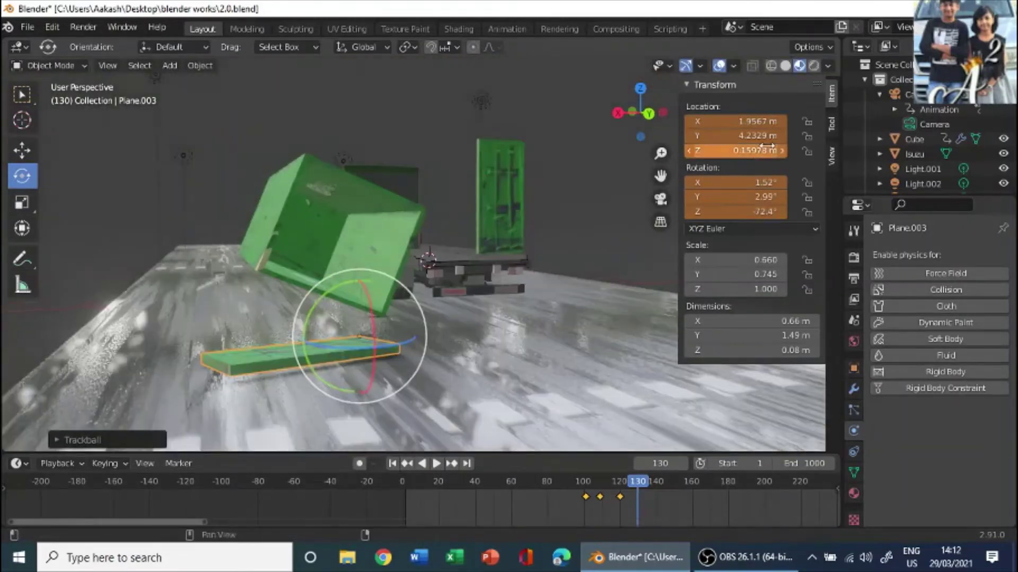
{"action": "key", "text": "i"}
{"action": "key", "text": "i"}
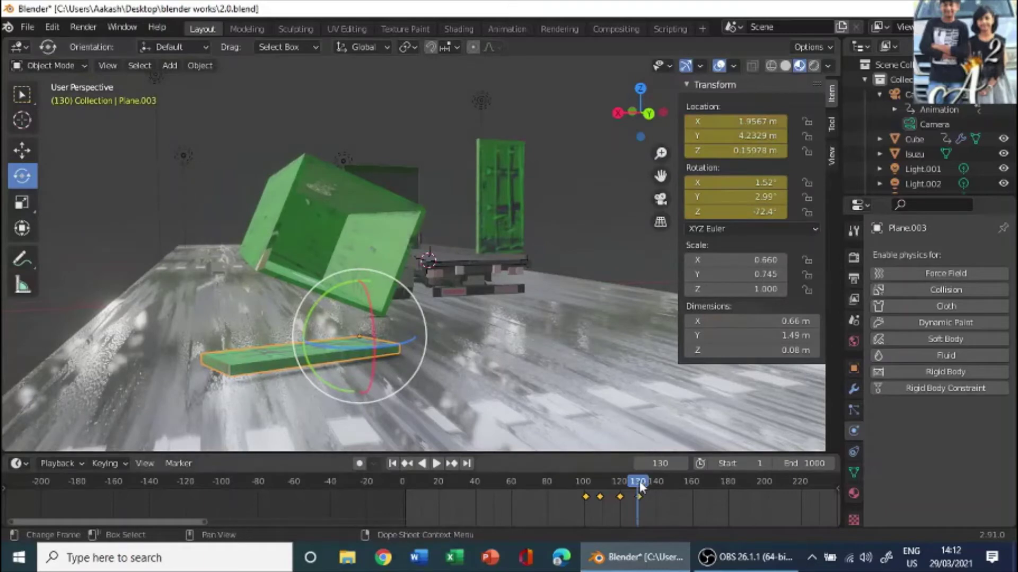
Step: At frame 140, lower the door to about Z 0.08 m and set its X and Y rotation to 0°
{"action": "key", "text": "space"}
{"action": "left_click_drag", "start_coordinate": [648, 481], "coordinate": [655, 484]}
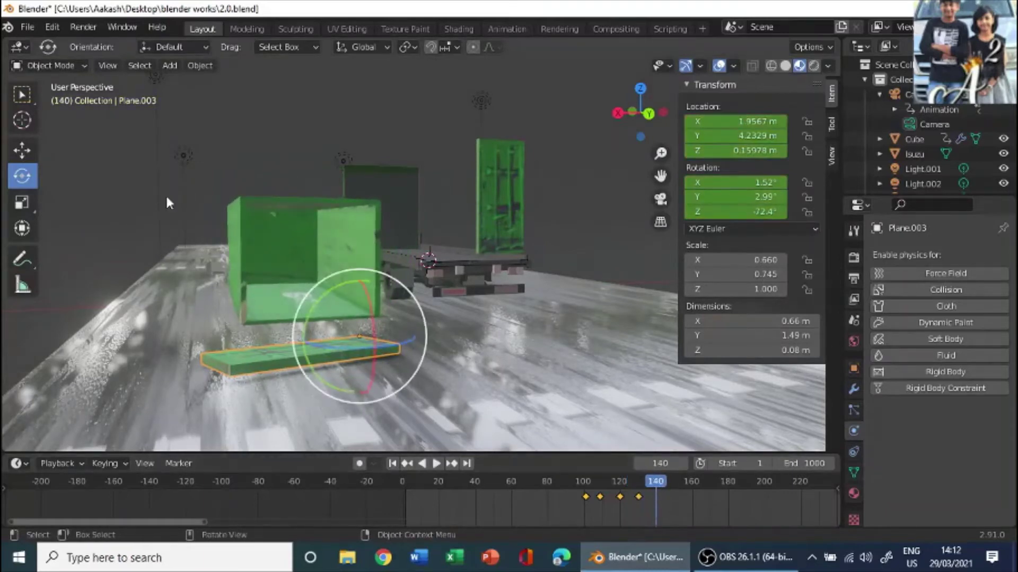
{"action": "left_click", "coordinate": [22, 150]}
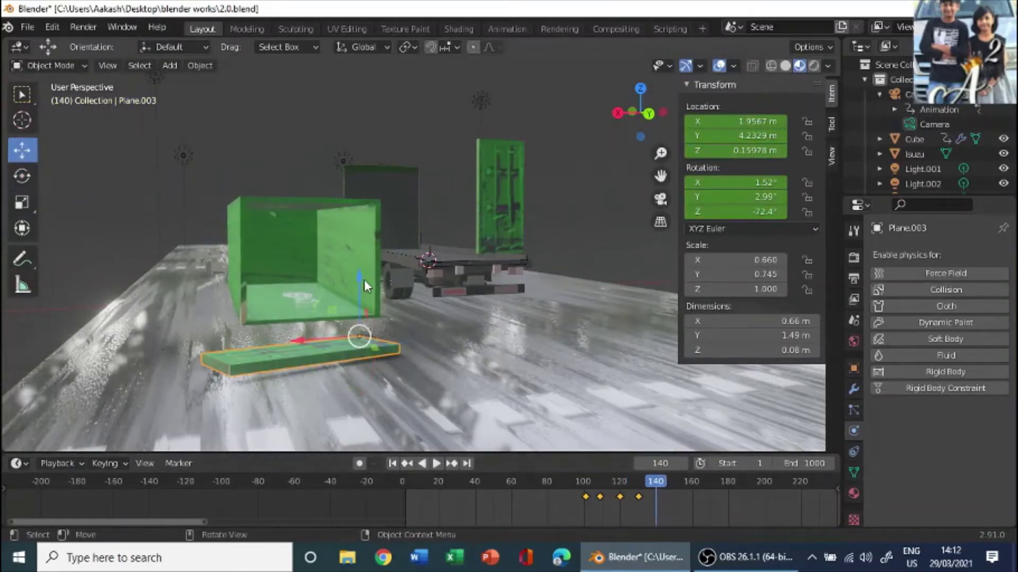
{"action": "left_click_drag", "start_coordinate": [358, 274], "coordinate": [359, 287]}
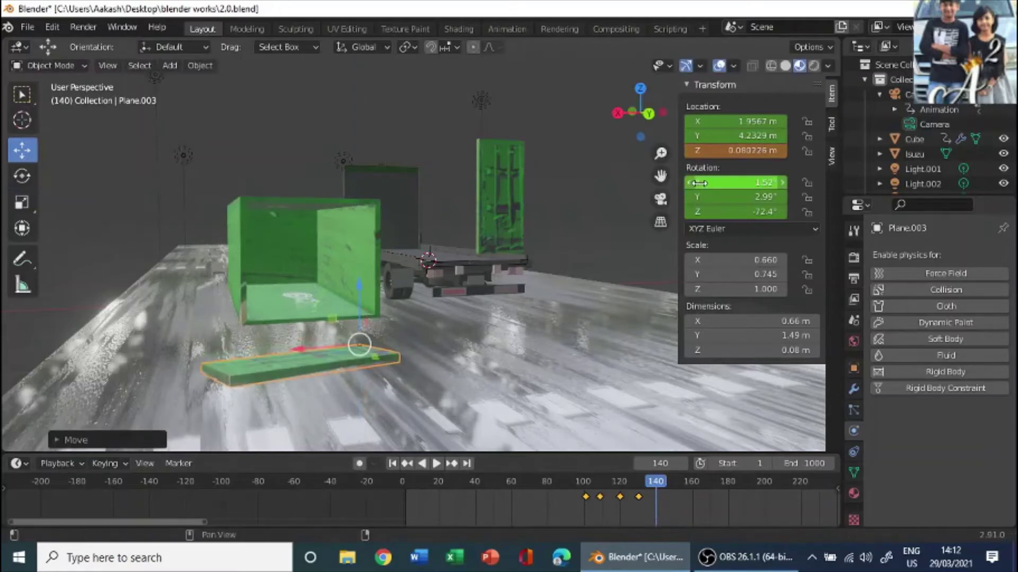
{"action": "left_click_drag", "start_coordinate": [735, 183], "coordinate": [726, 182]}
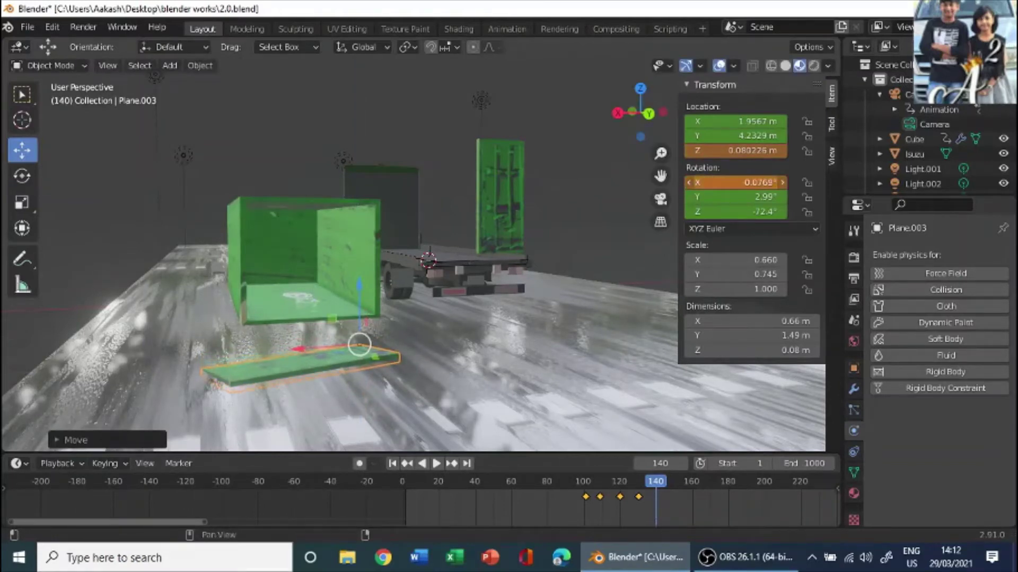
{"action": "left_click", "coordinate": [742, 182]}
{"action": "type", "text": "0"}
{"action": "key", "text": "Return"}
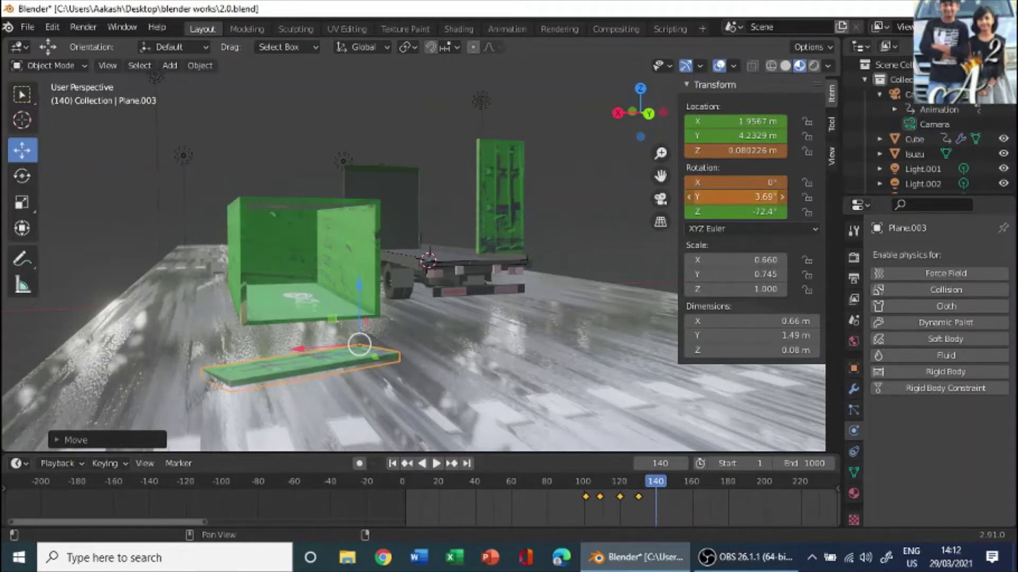
{"action": "key", "text": "Return"}
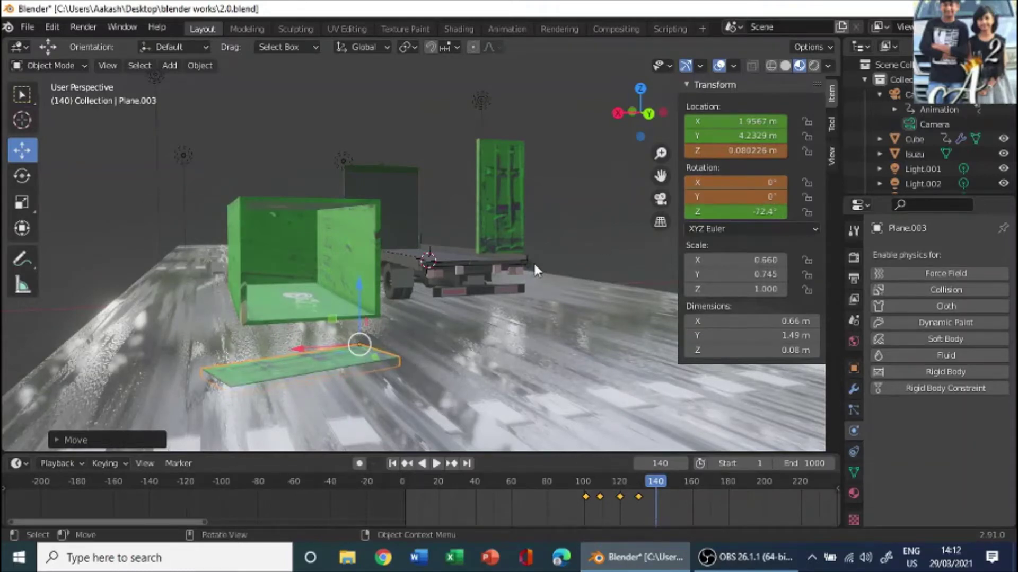
Step: Raise the flat door to about Z 0.15 m, turn it to about -70.5° Z, and keyframe its location and rotation
{"action": "left_click_drag", "start_coordinate": [356, 296], "coordinate": [360, 287]}
{"action": "middle_click_drag", "start_coordinate": [360, 286], "coordinate": [437, 289]}
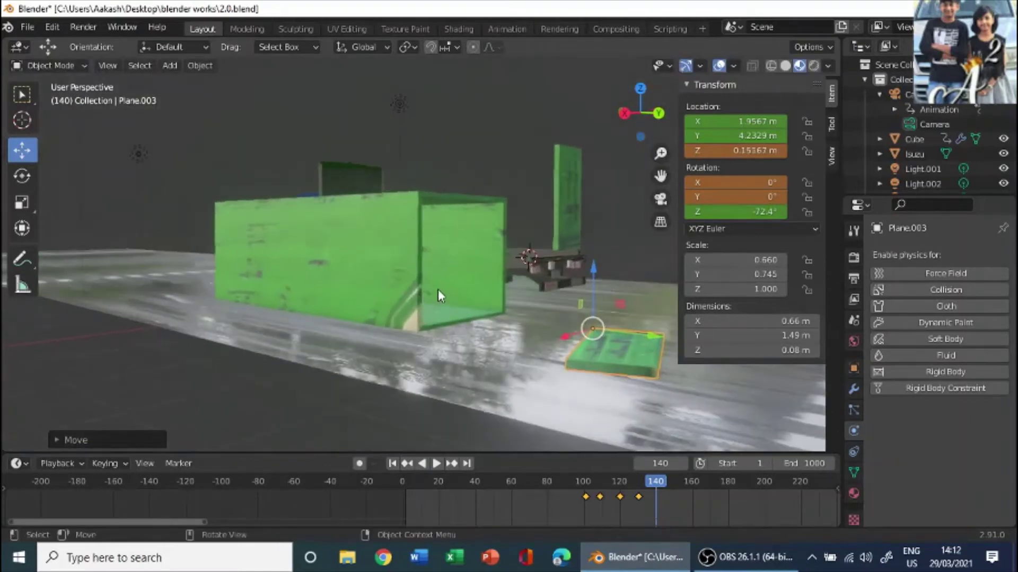
{"action": "left_click", "coordinate": [27, 182]}
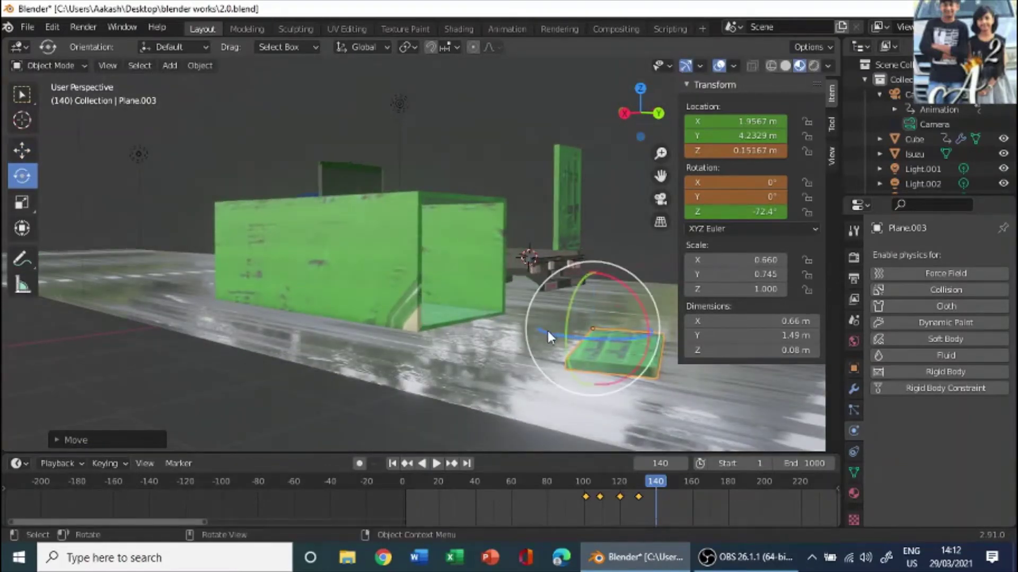
{"action": "left_click_drag", "start_coordinate": [551, 332], "coordinate": [555, 335]}
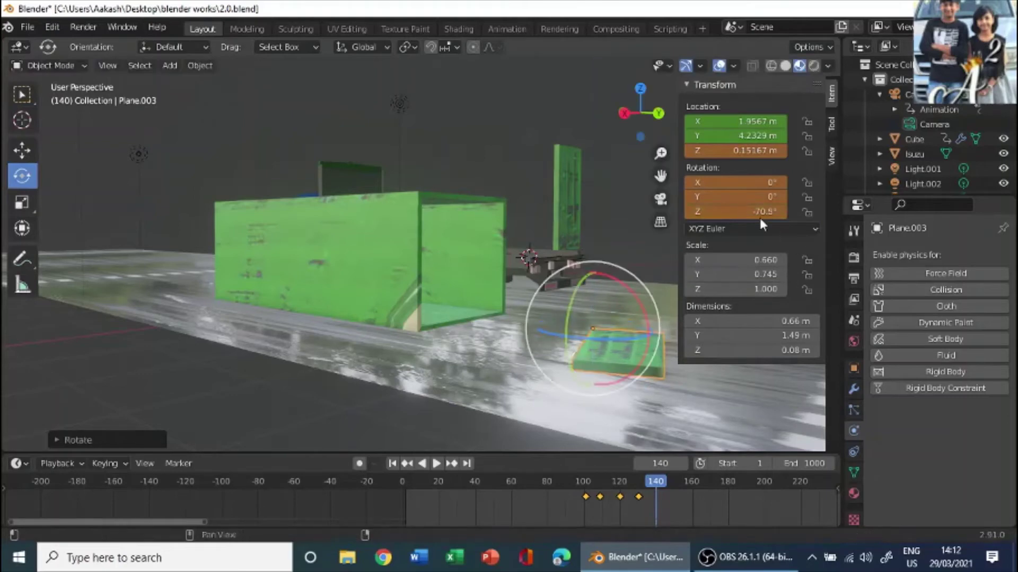
{"action": "key", "text": "i"}
{"action": "key", "text": "i"}
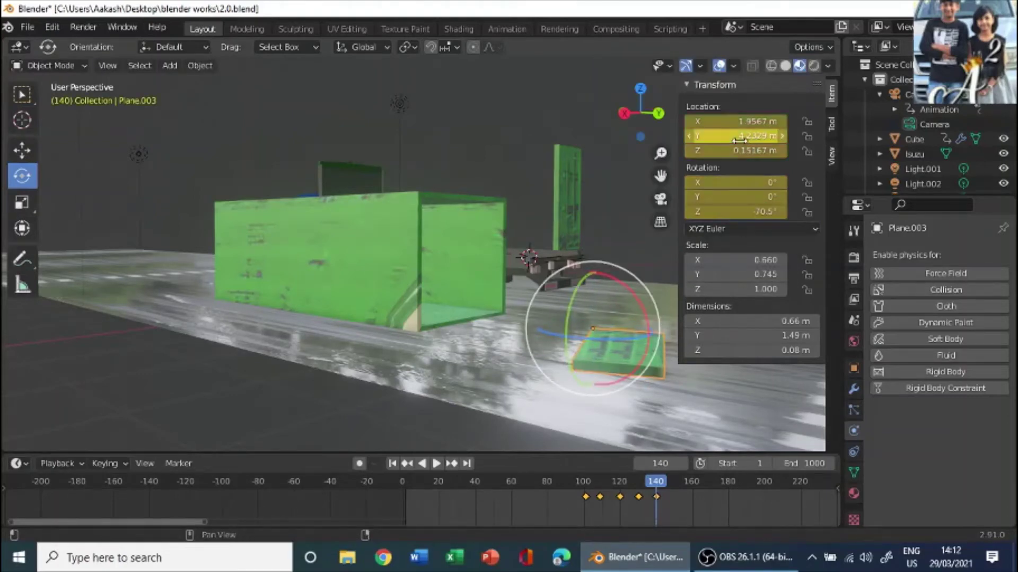
Step: Replay the door's fall from frame 90 to frame 169 and examine it from behind the truck
{"action": "key", "text": "b"}
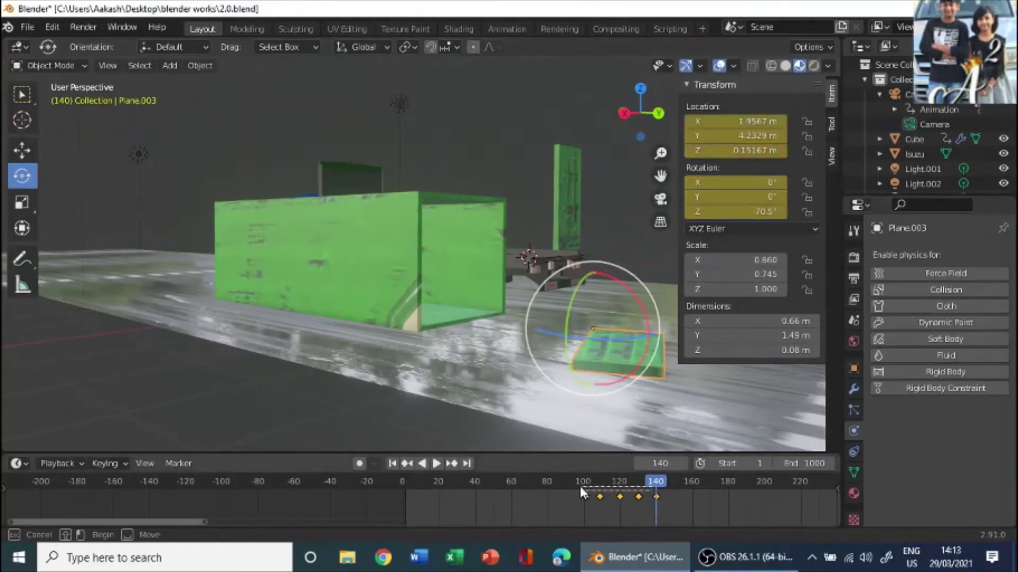
{"action": "left_click_drag", "start_coordinate": [580, 486], "coordinate": [583, 485]}
{"action": "left_click_drag", "start_coordinate": [643, 477], "coordinate": [565, 480]}
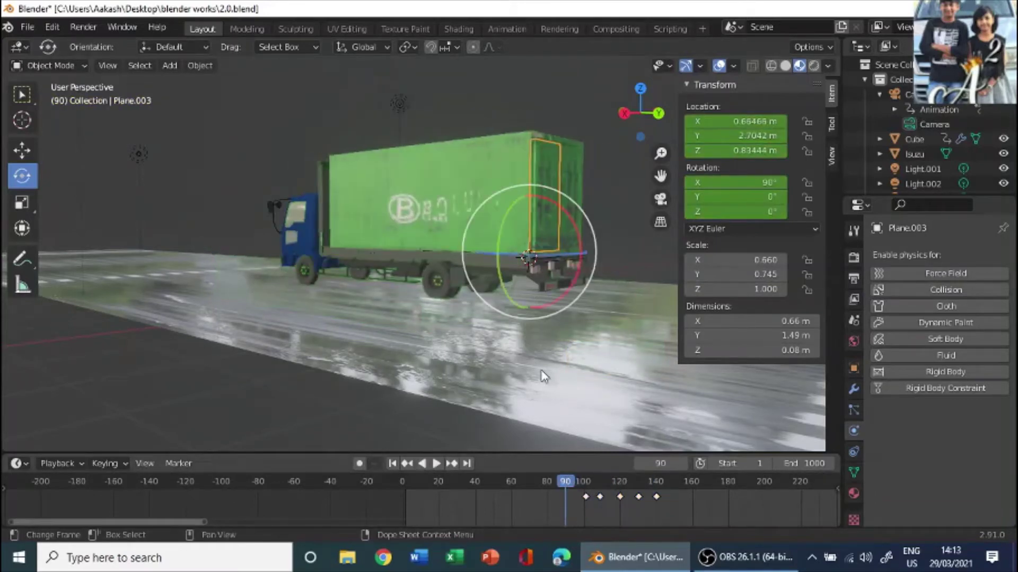
{"action": "middle_click_drag", "start_coordinate": [544, 376], "coordinate": [450, 293]}
{"action": "key", "text": "space"}
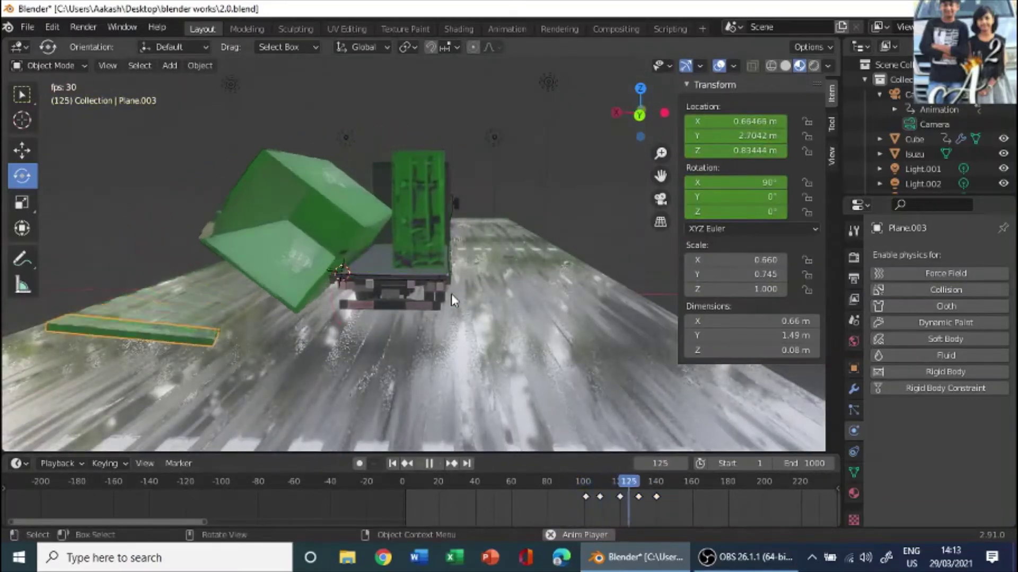
{"action": "key", "text": "space"}
{"action": "scroll", "coordinate": [346, 259], "scroll_direction": "down", "scroll_amount": 1}
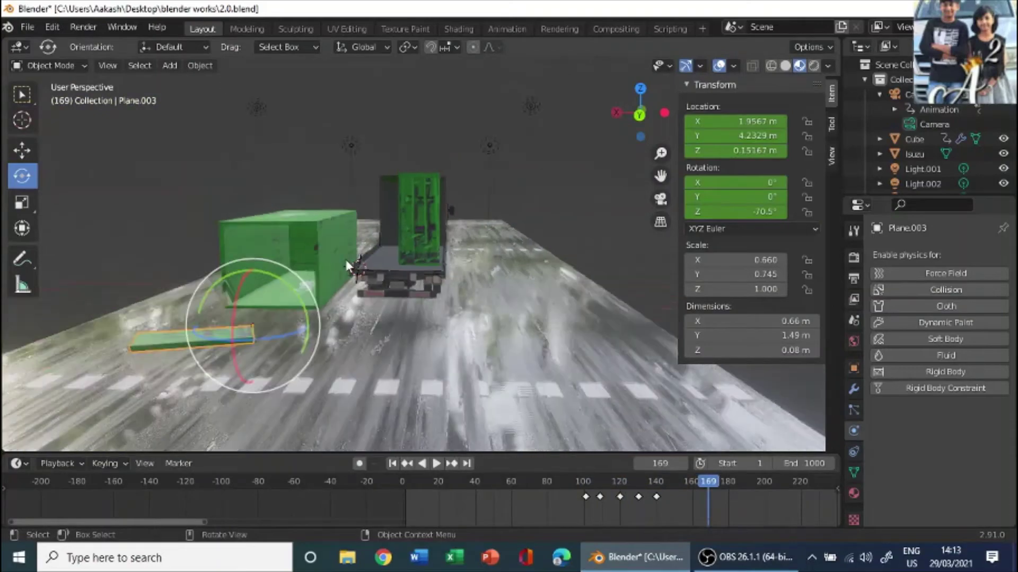
{"action": "middle_click_drag", "start_coordinate": [346, 259], "coordinate": [375, 268]}
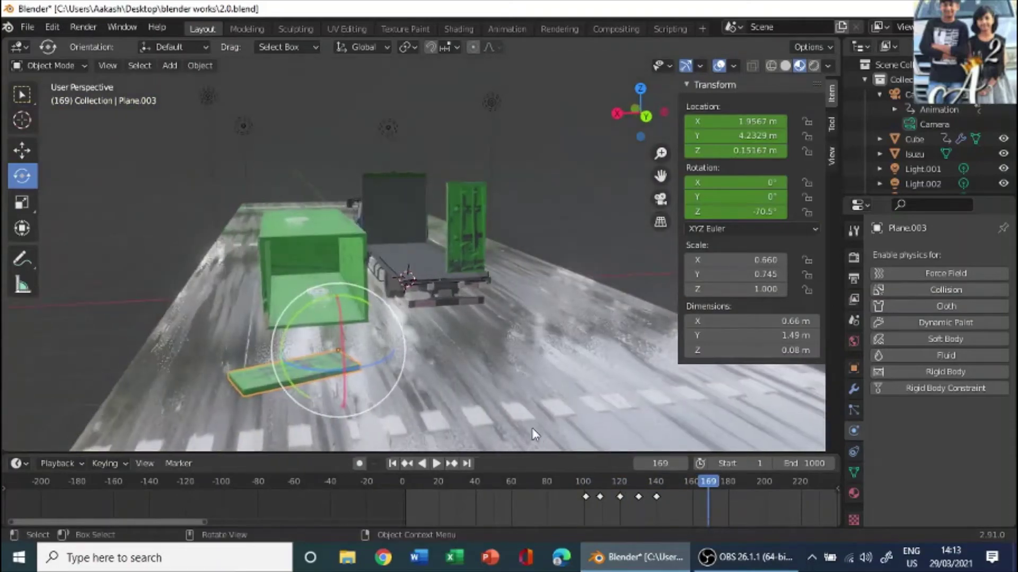
Step: Replay the container and door fall through the scene camera, stopping at frame 169
{"action": "key", "text": "KP_0"}
{"action": "scroll", "coordinate": [519, 384], "scroll_direction": "down", "scroll_amount": 1}
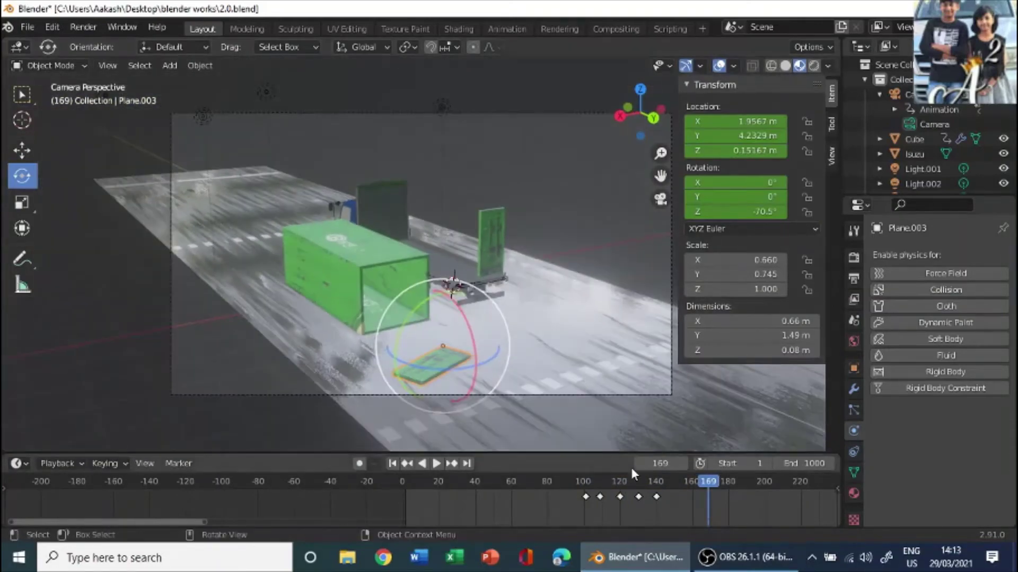
{"action": "left_click_drag", "start_coordinate": [710, 482], "coordinate": [336, 523]}
{"action": "key", "text": "space"}
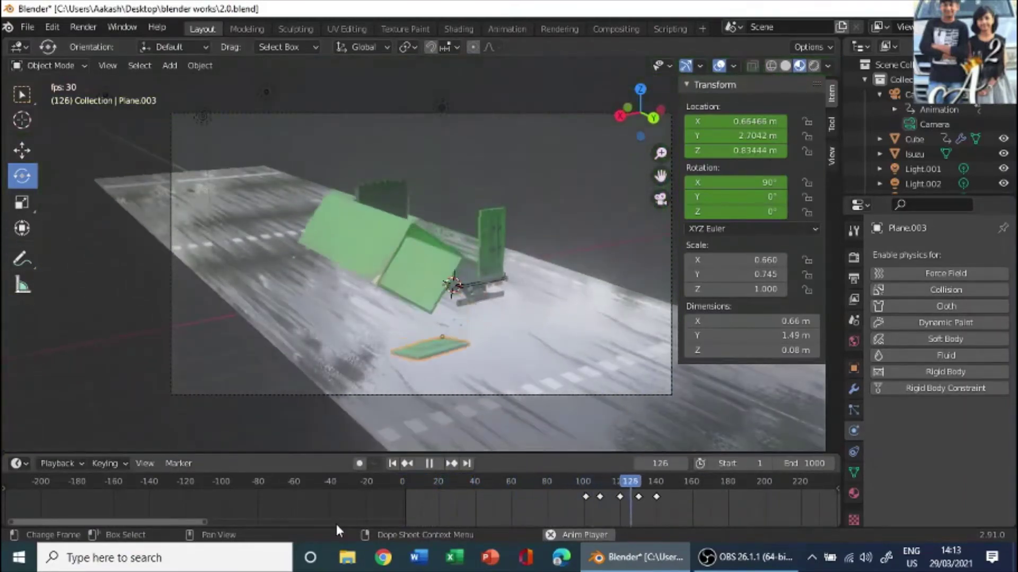
{"action": "key", "text": "space"}
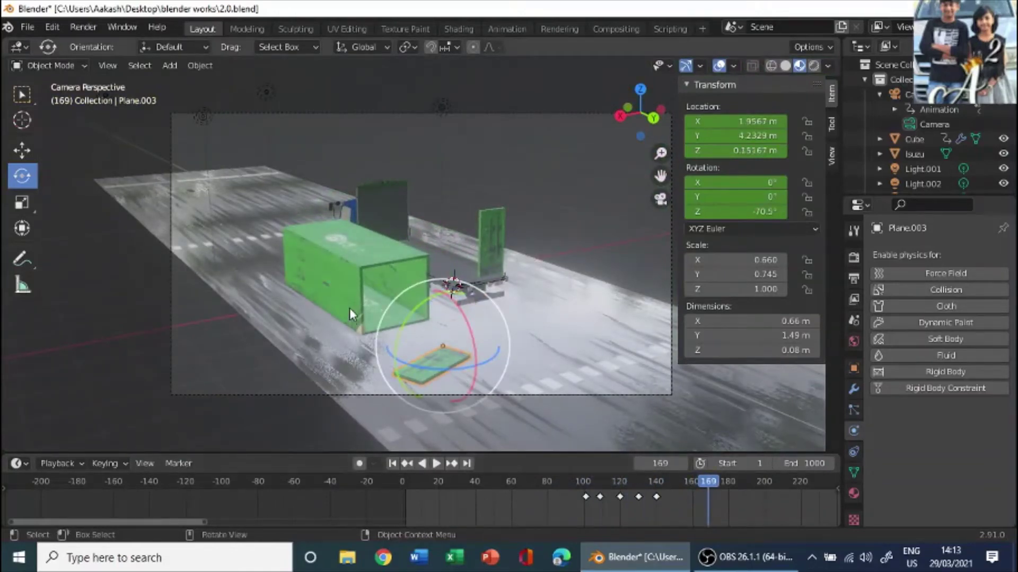
Step: Select the fallen container and replay its fall from about frame 100
{"action": "left_click", "coordinate": [341, 292]}
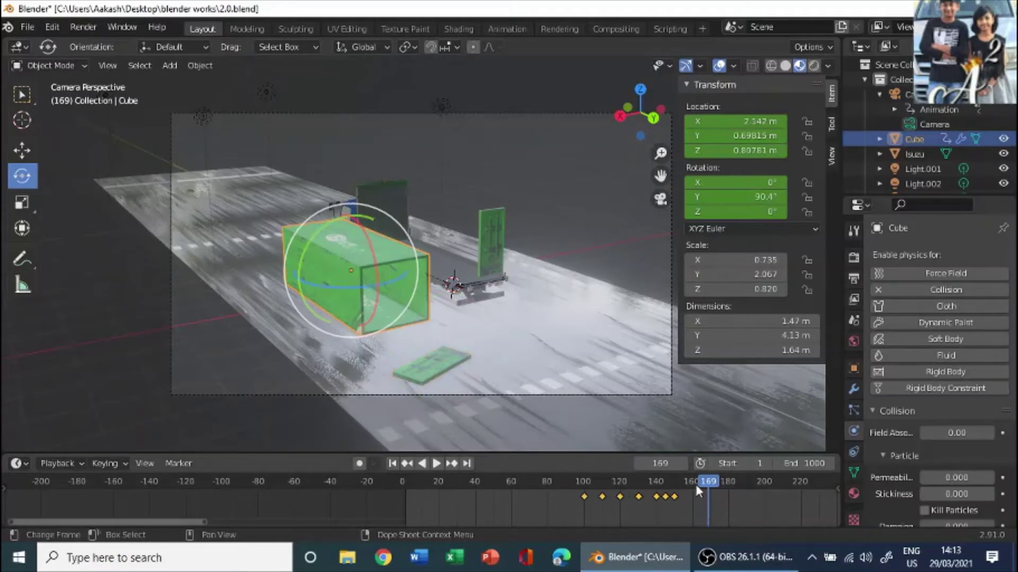
{"action": "left_click_drag", "start_coordinate": [702, 485], "coordinate": [585, 494]}
{"action": "key", "text": "space"}
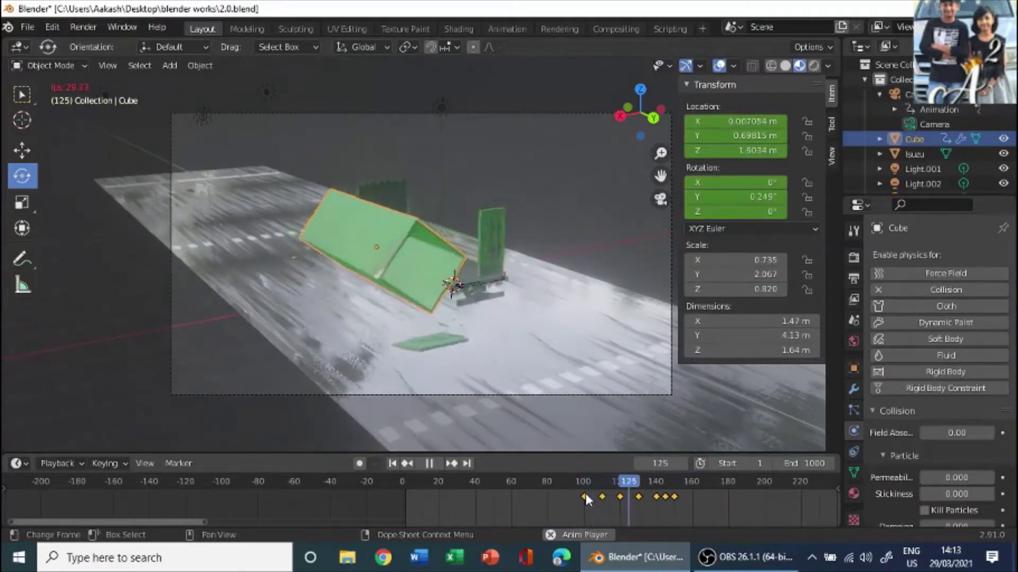
{"action": "left_click", "coordinate": [660, 492]}
{"action": "left_click_drag", "start_coordinate": [653, 480], "coordinate": [585, 497]}
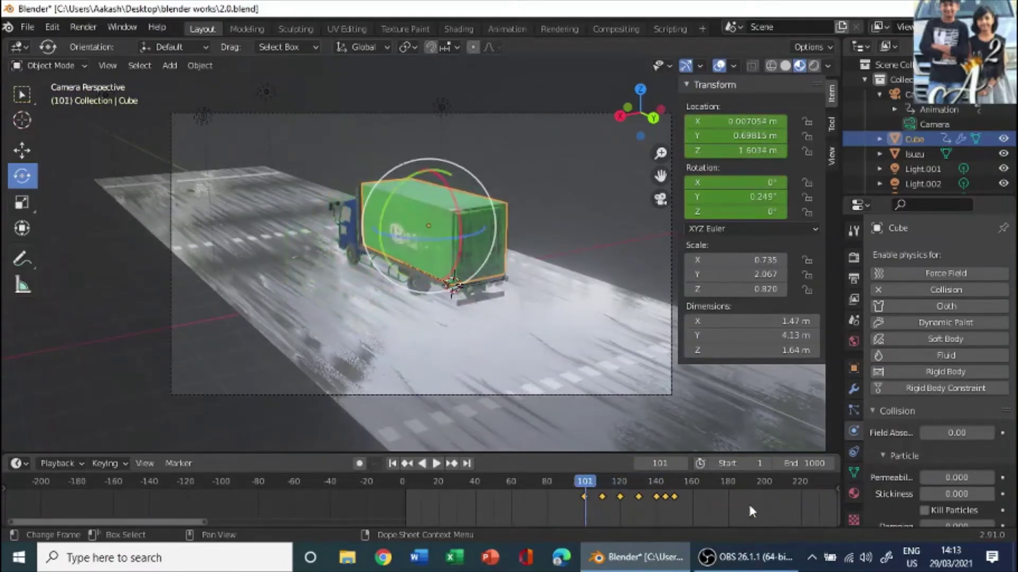
Step: Compress the container's fall keyframes about frame 100 so the last one lands on frame 140, and replay the fall
{"action": "left_click_drag", "start_coordinate": [748, 502], "coordinate": [692, 517]}
{"action": "left_click_drag", "start_coordinate": [564, 484], "coordinate": [584, 485]}
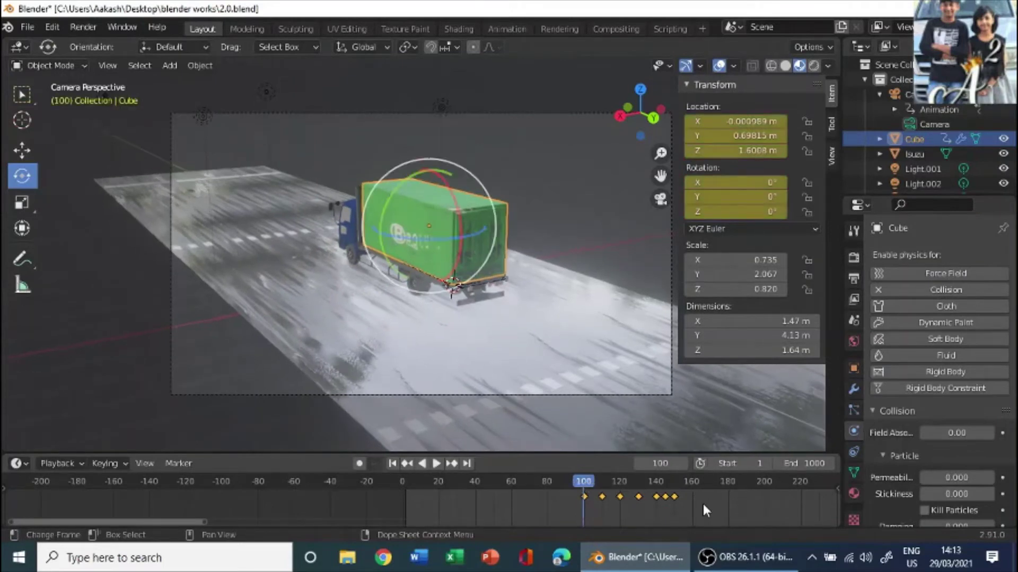
{"action": "key", "text": "s"}
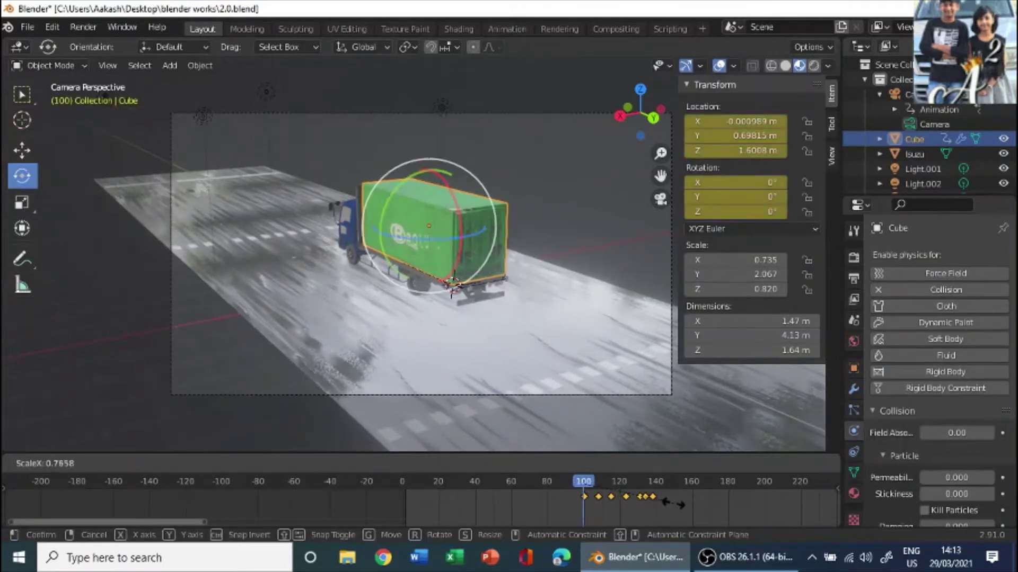
{"action": "left_click", "coordinate": [679, 508]}
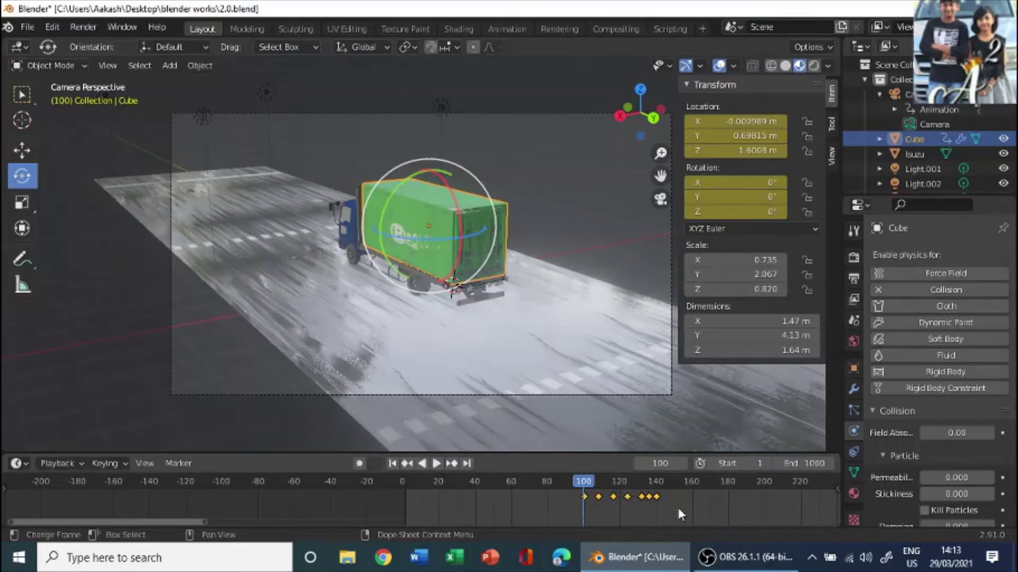
{"action": "key", "text": "space"}
{"action": "key", "text": "space"}
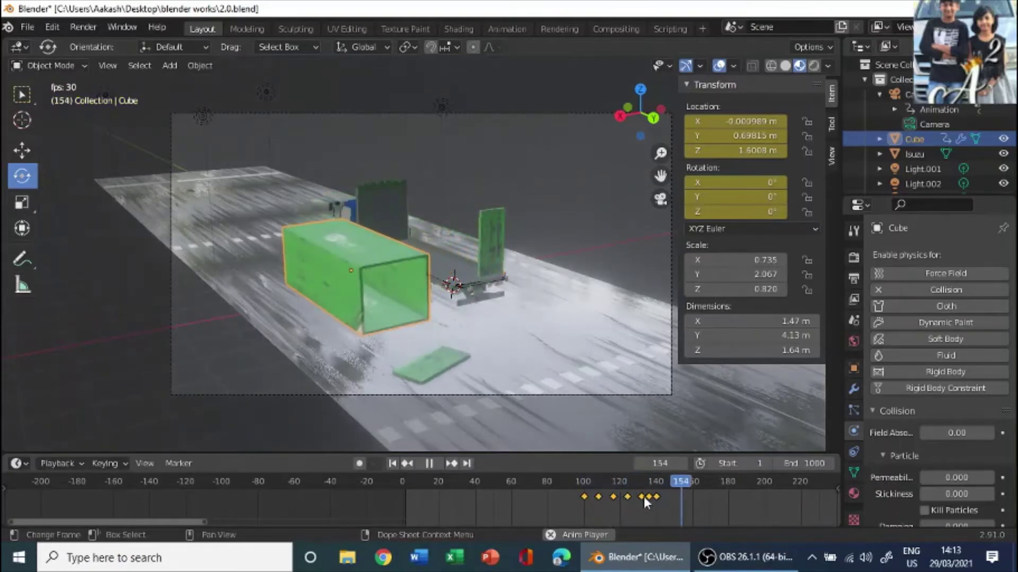
Step: Compress the fallen door's keyframes about frame 101 so the last one lands on frame 130
{"action": "left_click", "coordinate": [420, 359]}
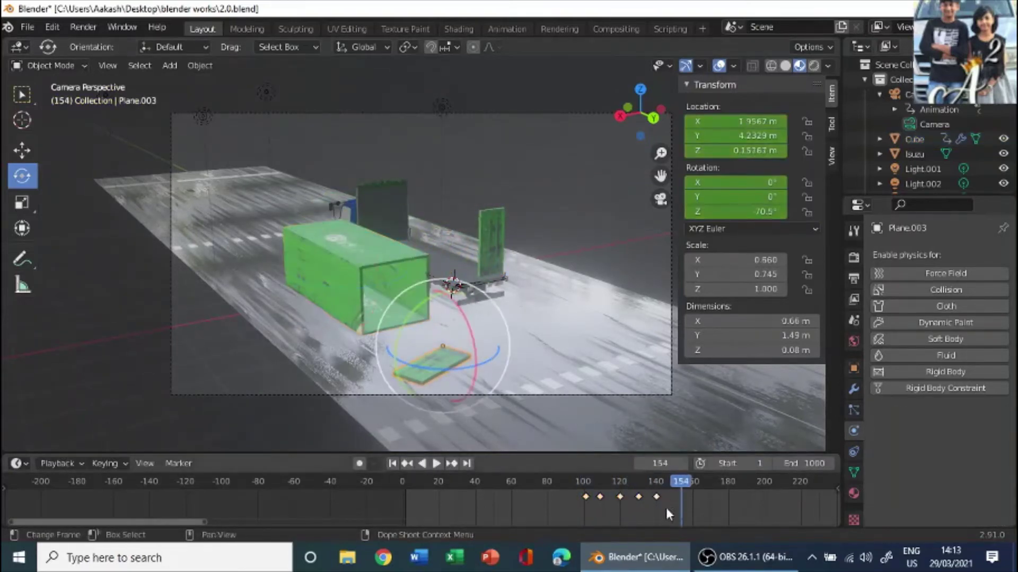
{"action": "key", "text": "s"}
{"action": "left_click", "coordinate": [586, 498]}
{"action": "left_click_drag", "start_coordinate": [687, 482], "coordinate": [531, 481]}
{"action": "key", "text": "b"}
{"action": "key", "text": "s"}
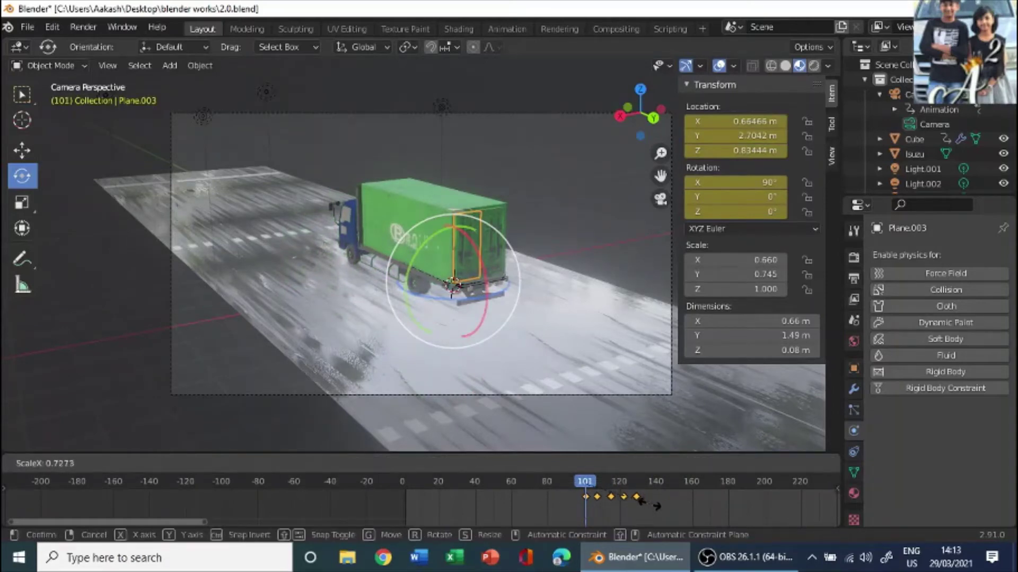
{"action": "left_click", "coordinate": [650, 507]}
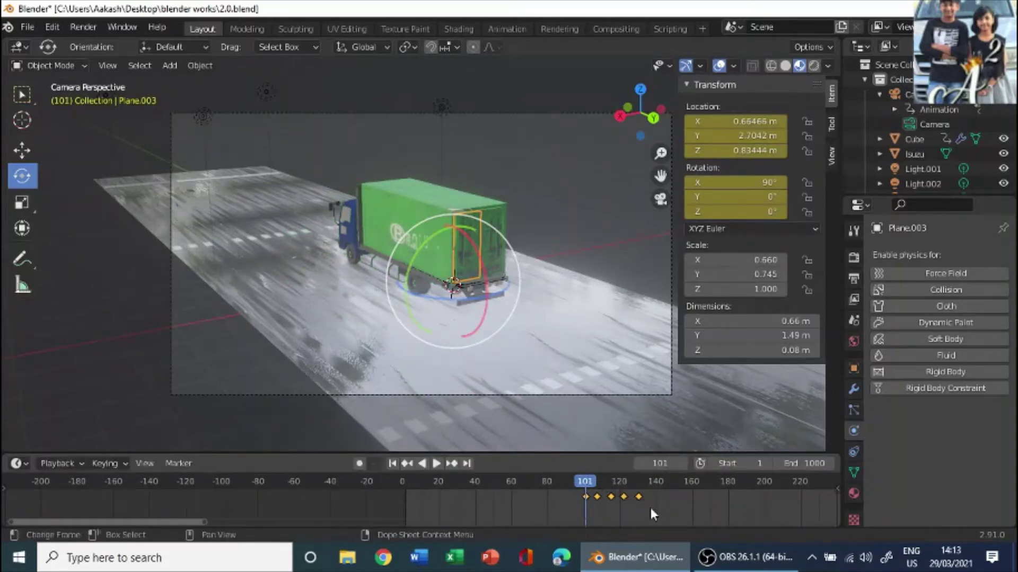
Step: Replay the container and door fall through the scene camera to check the faster door timing, stopping at frame 133
{"action": "key", "text": "space"}
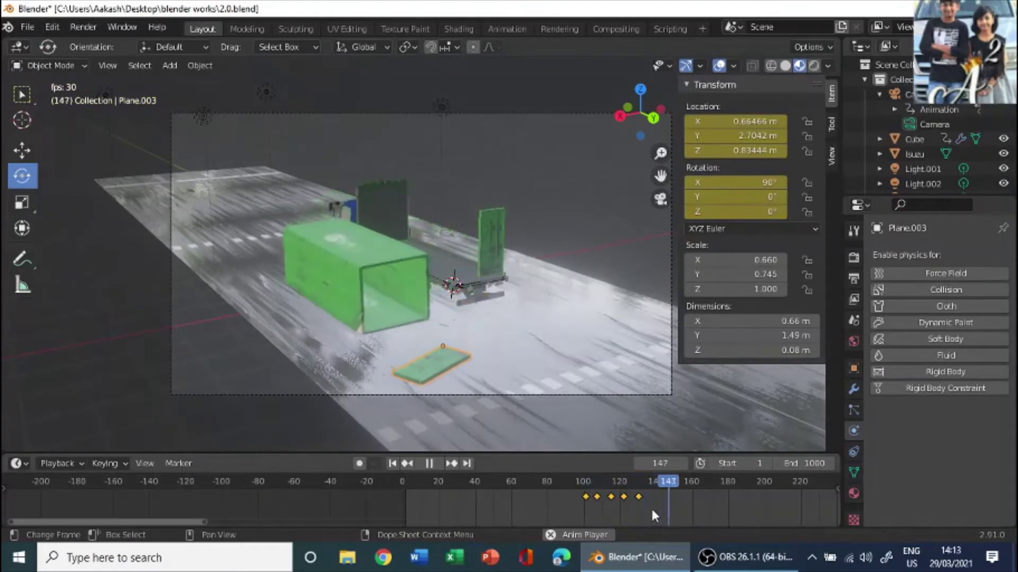
{"action": "key", "text": "space"}
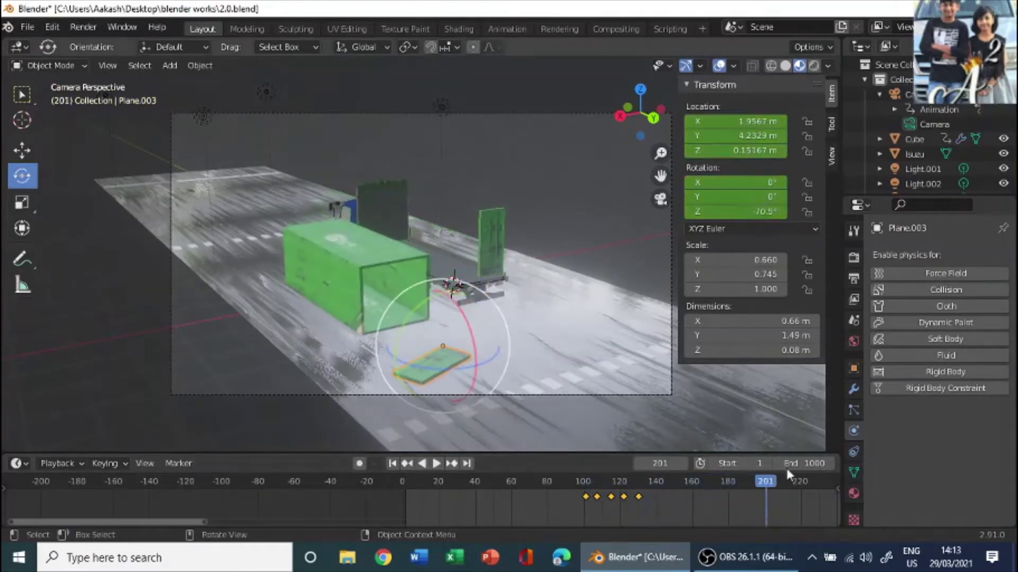
{"action": "left_click_drag", "start_coordinate": [768, 482], "coordinate": [533, 491]}
{"action": "key", "text": "space"}
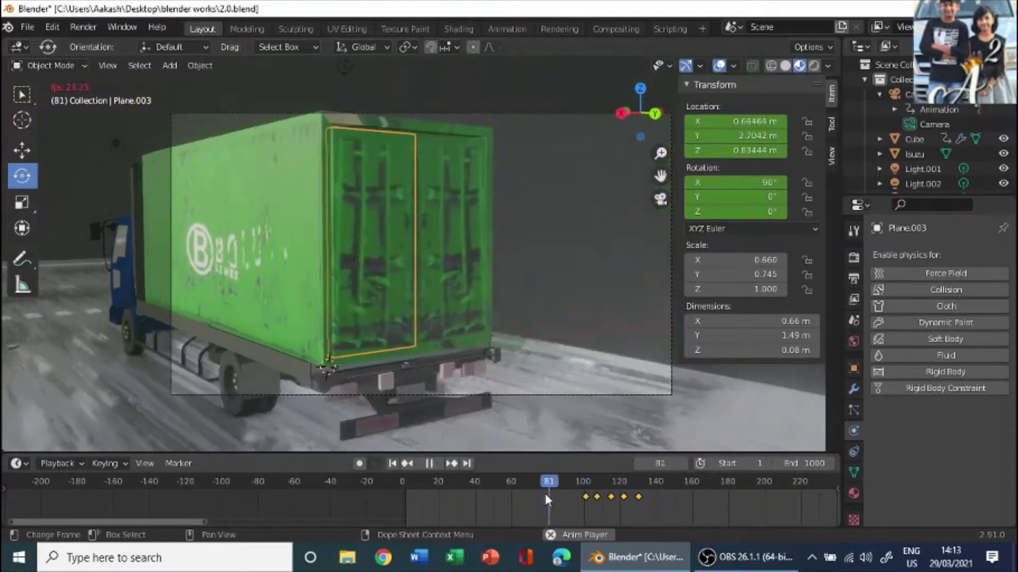
{"action": "key", "text": "space"}
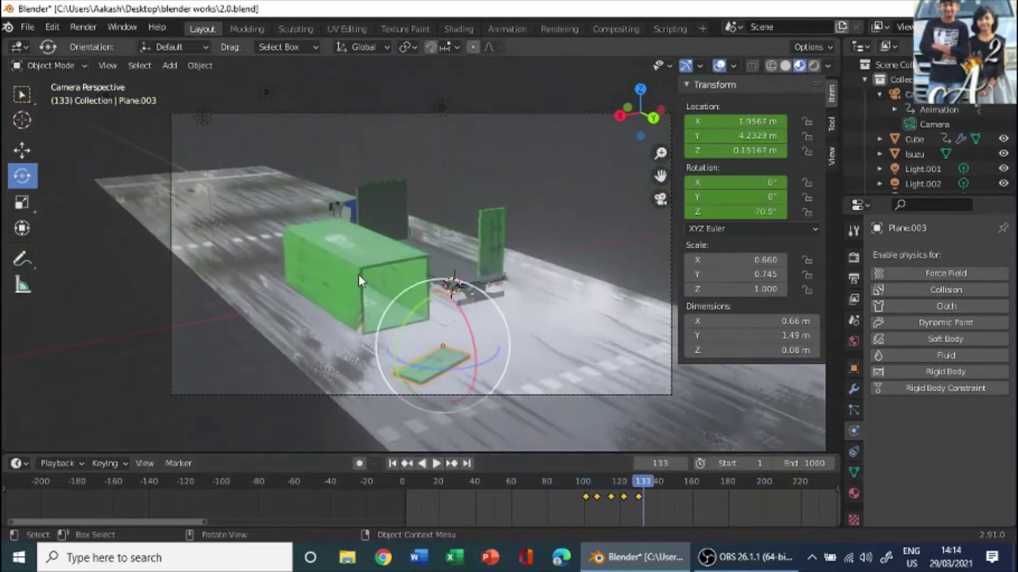
Step: Compress the container's keyframes about frame 100 so the last one lands on frame 130, and replay the fall
{"action": "left_click", "coordinate": [358, 274]}
{"action": "left_click", "coordinate": [584, 482]}
{"action": "key", "text": "space"}
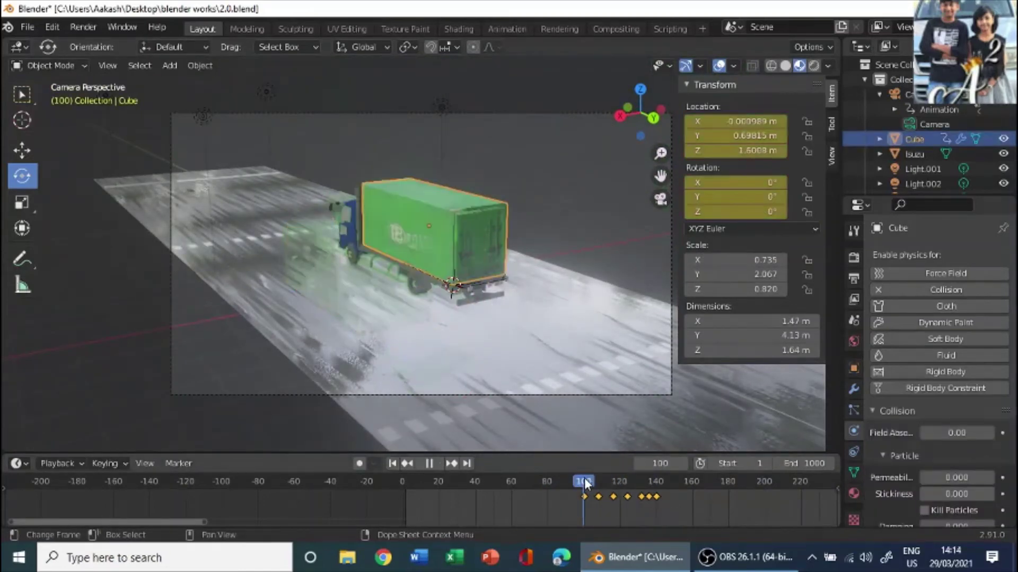
{"action": "key", "text": "space"}
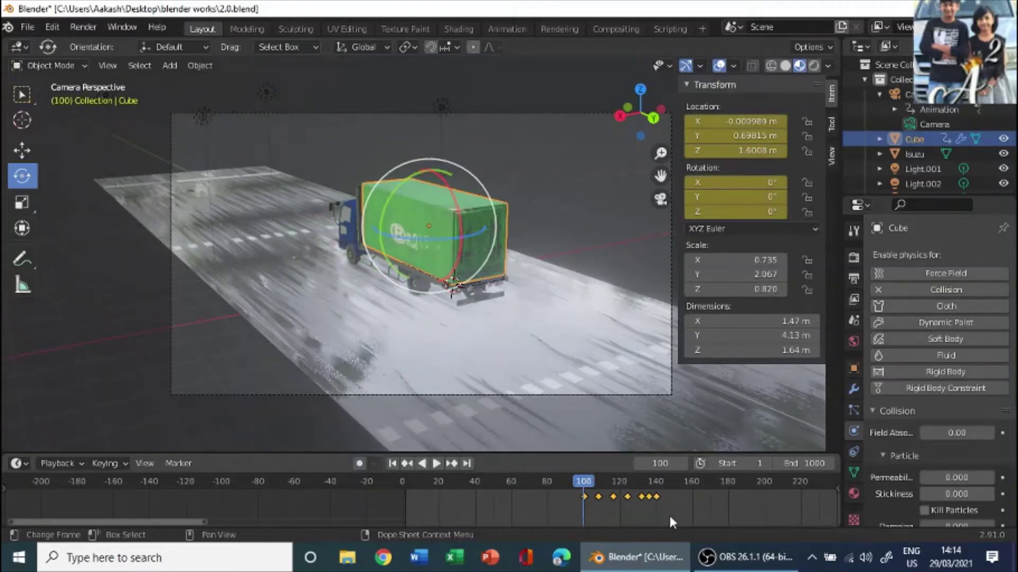
{"action": "key", "text": "s"}
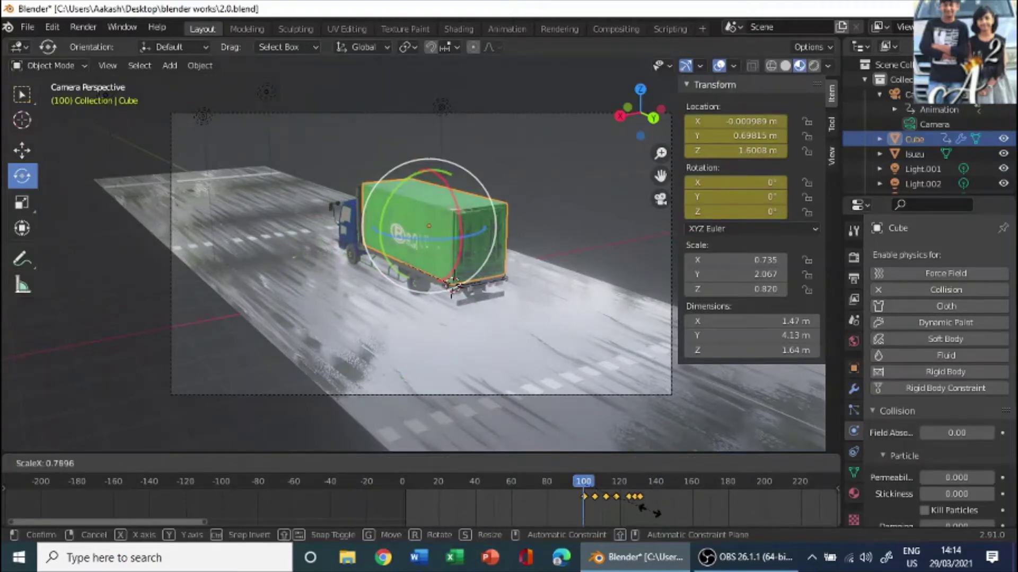
{"action": "left_click", "coordinate": [648, 510]}
{"action": "key", "text": "space"}
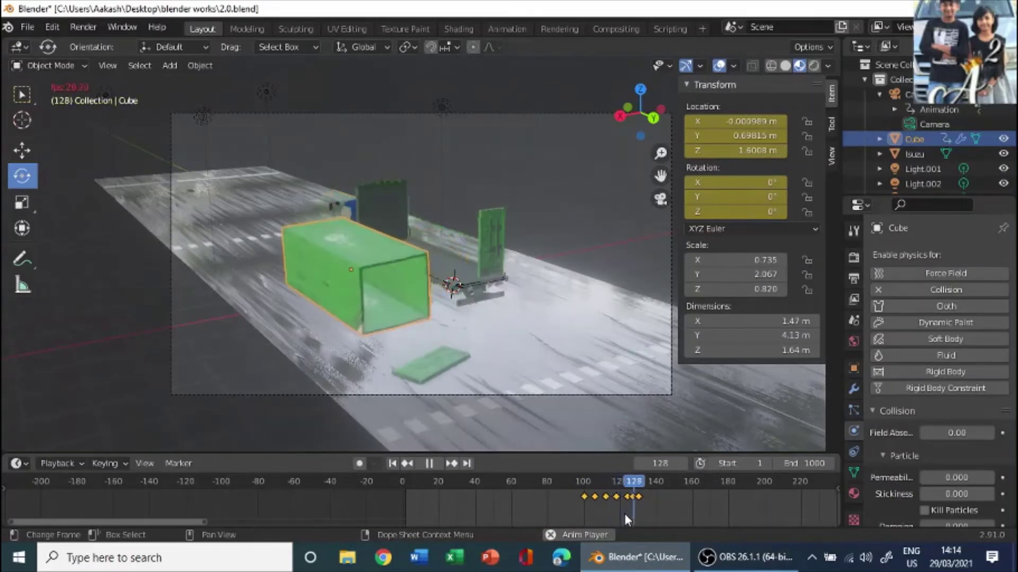
{"action": "key", "text": "space"}
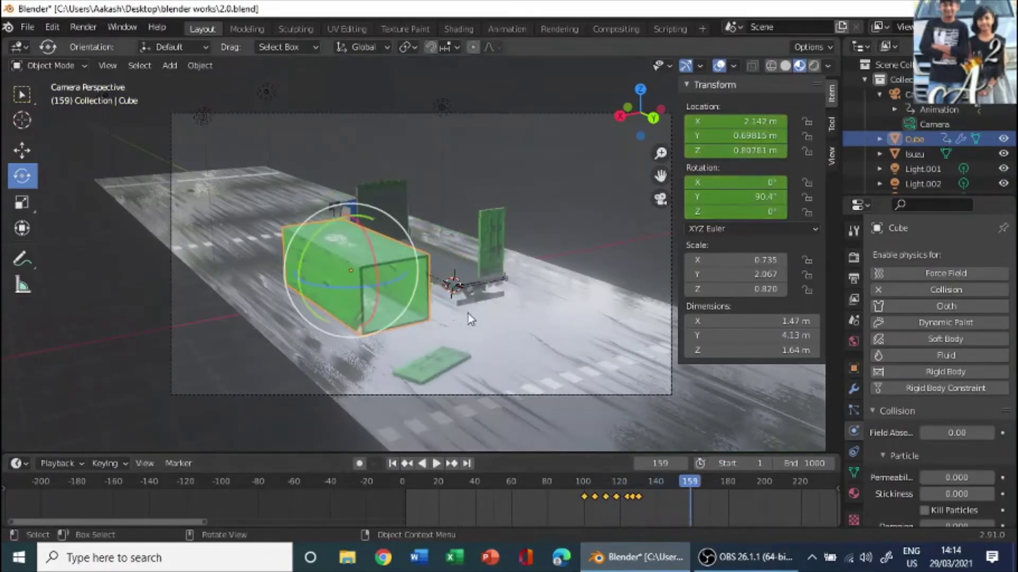
Step: Select the door still standing on the truck bed and keyframe its location and rotation at frame 100
{"action": "left_click", "coordinate": [488, 236]}
{"action": "middle_click_drag", "start_coordinate": [590, 356], "coordinate": [514, 320]}
{"action": "scroll", "coordinate": [539, 352], "scroll_direction": "up", "scroll_amount": 3}
{"action": "left_click", "coordinate": [17, 156]}
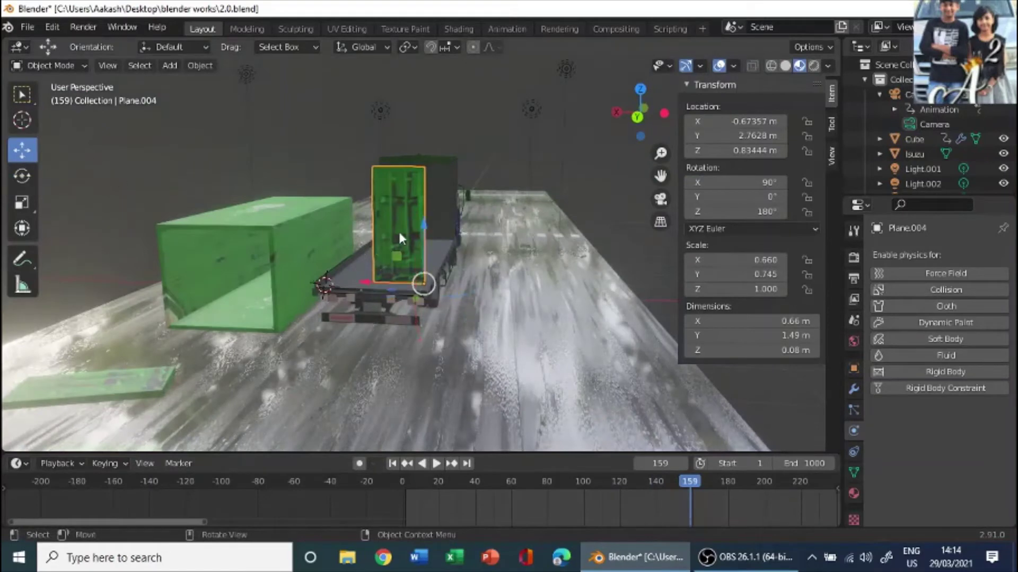
{"action": "middle_click_drag", "start_coordinate": [428, 258], "coordinate": [391, 276]}
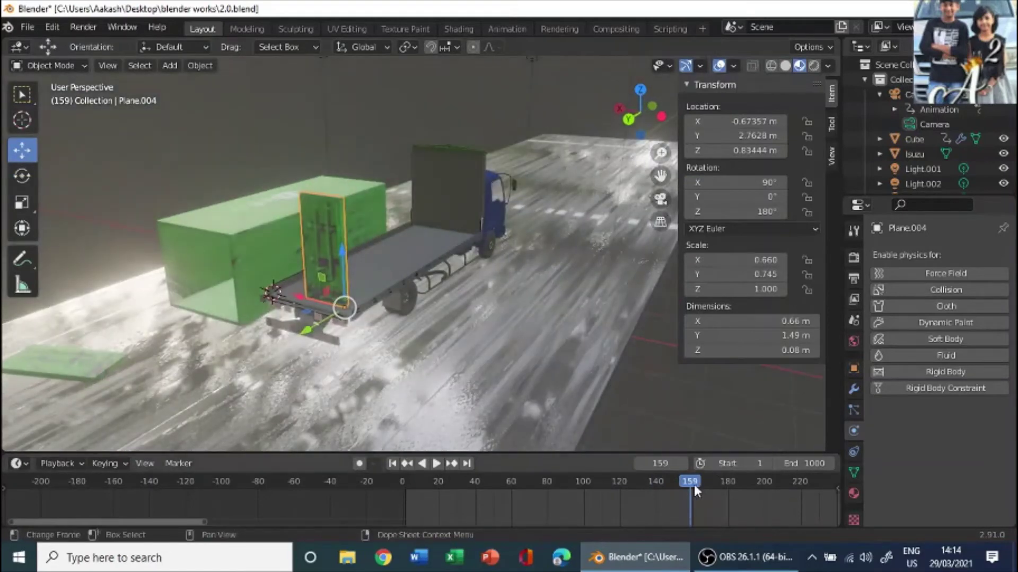
{"action": "left_click_drag", "start_coordinate": [694, 485], "coordinate": [579, 482]}
{"action": "left_click", "coordinate": [580, 482]}
{"action": "key", "text": "space"}
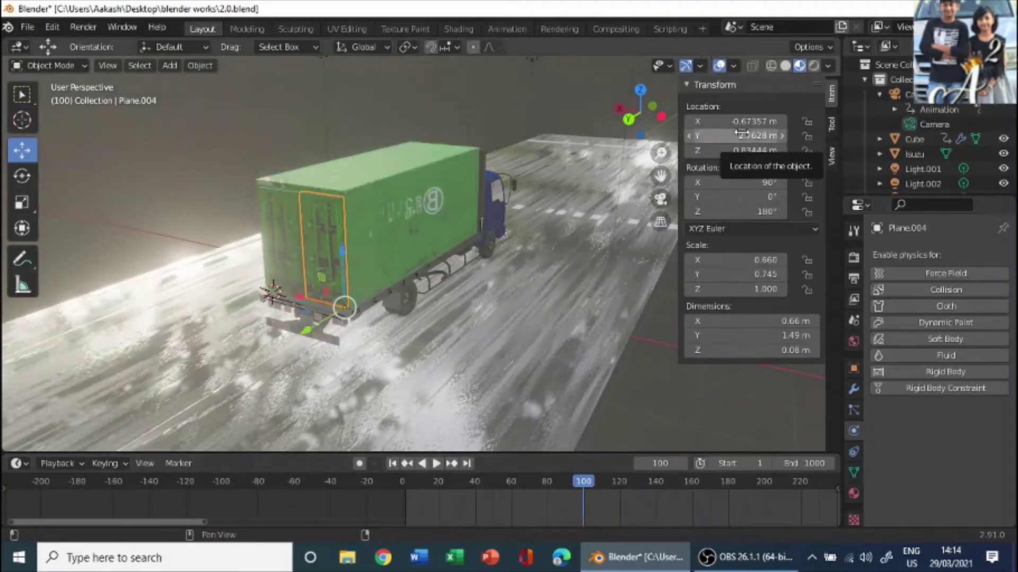
{"action": "key", "text": "i"}
{"action": "key", "text": "i"}
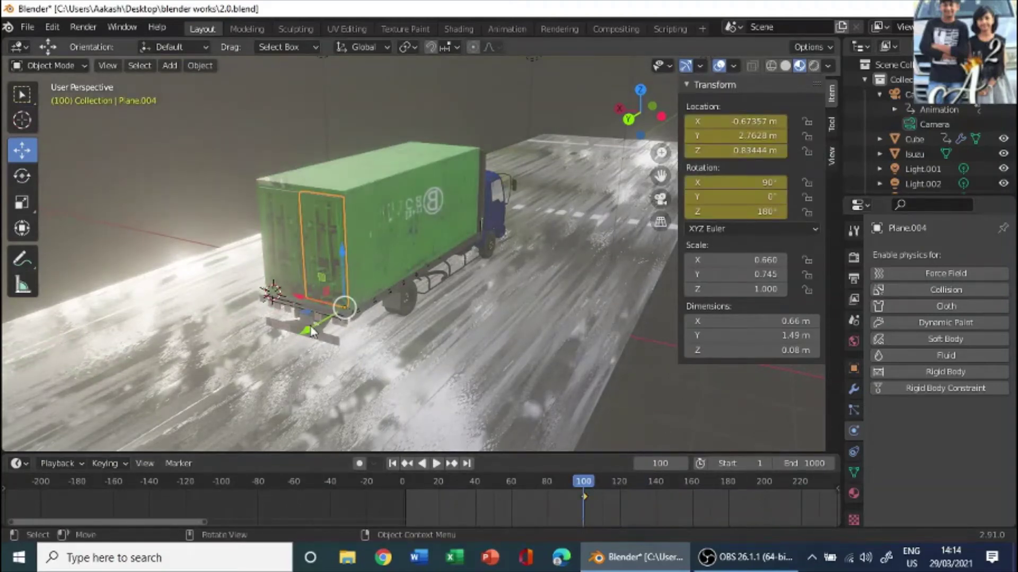
Step: At frame 109, move the door behind the truck to about X -1.47 m, Y 4.28 m, Z 0.81 m
{"action": "left_click_drag", "start_coordinate": [311, 332], "coordinate": [316, 343]}
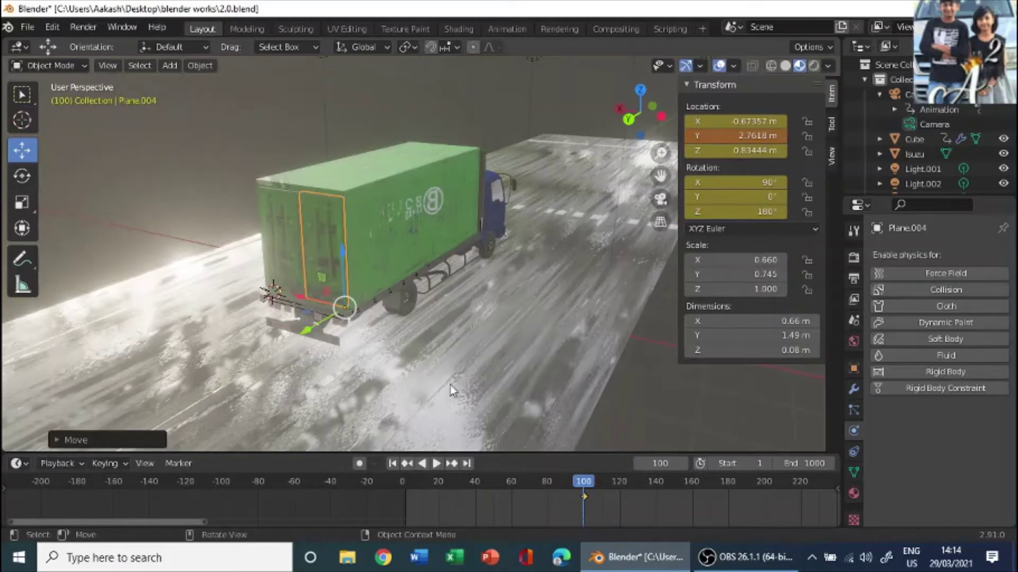
{"action": "key", "text": "space"}
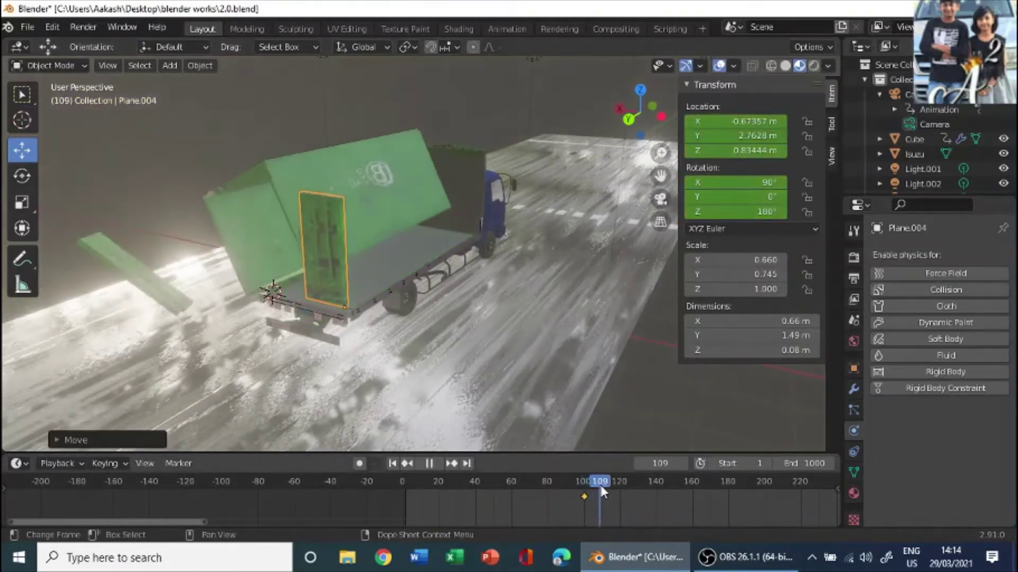
{"action": "key", "text": "space"}
{"action": "middle_click_drag", "start_coordinate": [493, 403], "coordinate": [549, 335]}
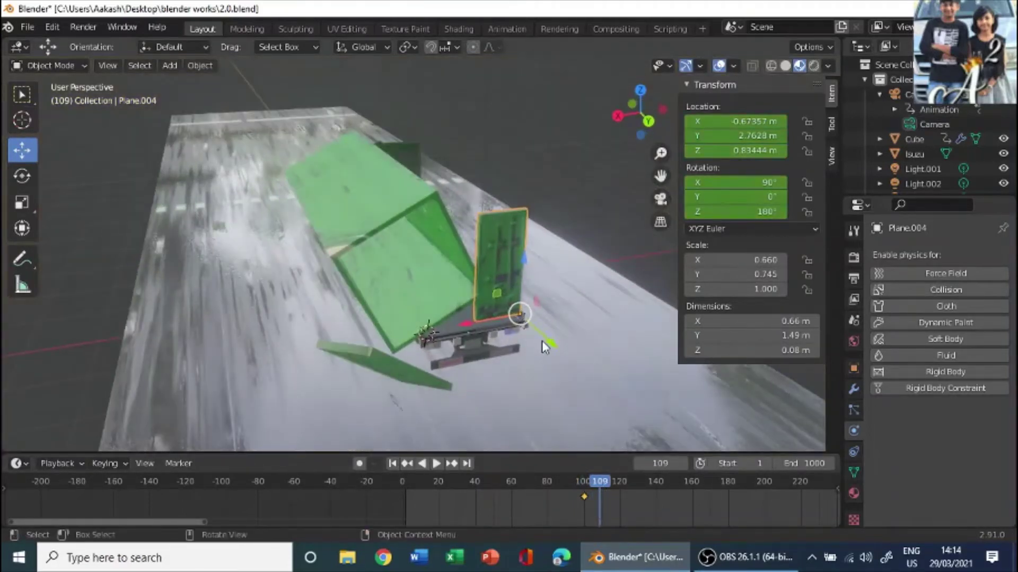
{"action": "left_click_drag", "start_coordinate": [541, 340], "coordinate": [622, 381]}
{"action": "middle_click_drag", "start_coordinate": [622, 380], "coordinate": [369, 367]}
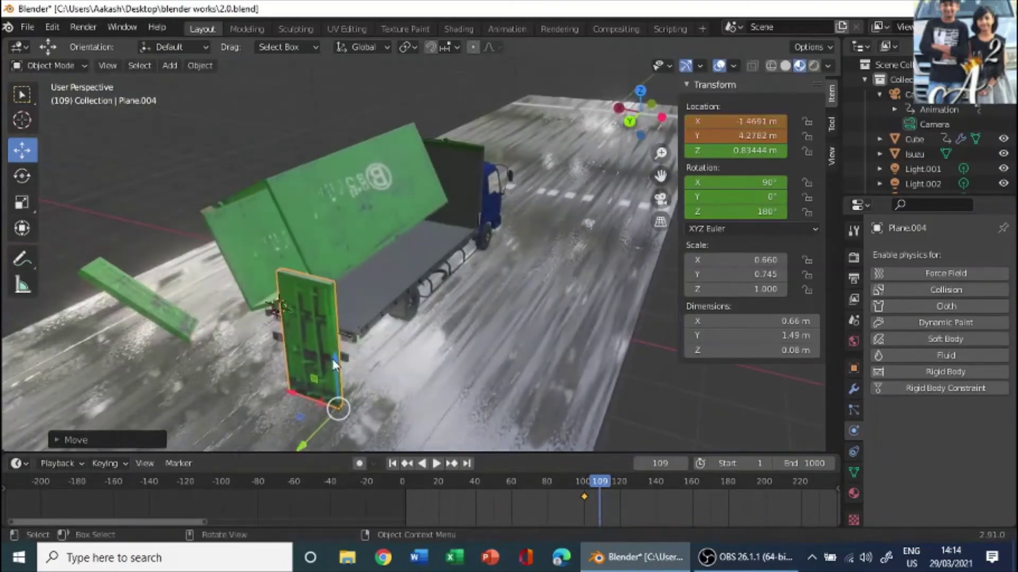
{"action": "left_click_drag", "start_coordinate": [333, 358], "coordinate": [313, 416]}
Step: Rotate the door to about 160° X, 36.1° Y and 194° Z, and keyframe its location and rotation at frame 109
{"action": "left_click", "coordinate": [22, 176]}
{"action": "middle_click_drag", "start_coordinate": [348, 382], "coordinate": [401, 344]}
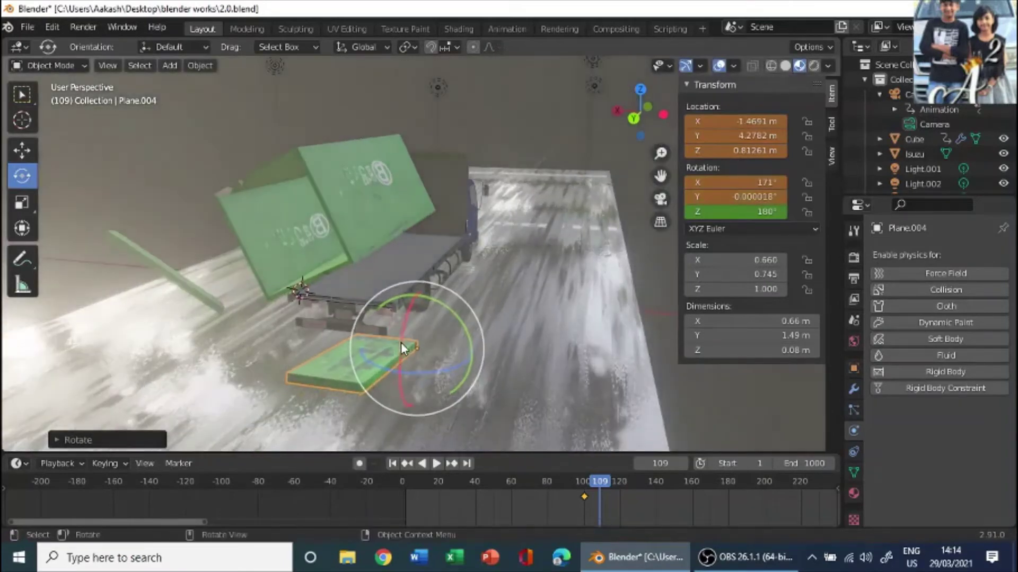
{"action": "left_click_drag", "start_coordinate": [408, 320], "coordinate": [493, 369]}
{"action": "middle_click_drag", "start_coordinate": [493, 369], "coordinate": [666, 241]}
{"action": "key", "text": "i"}
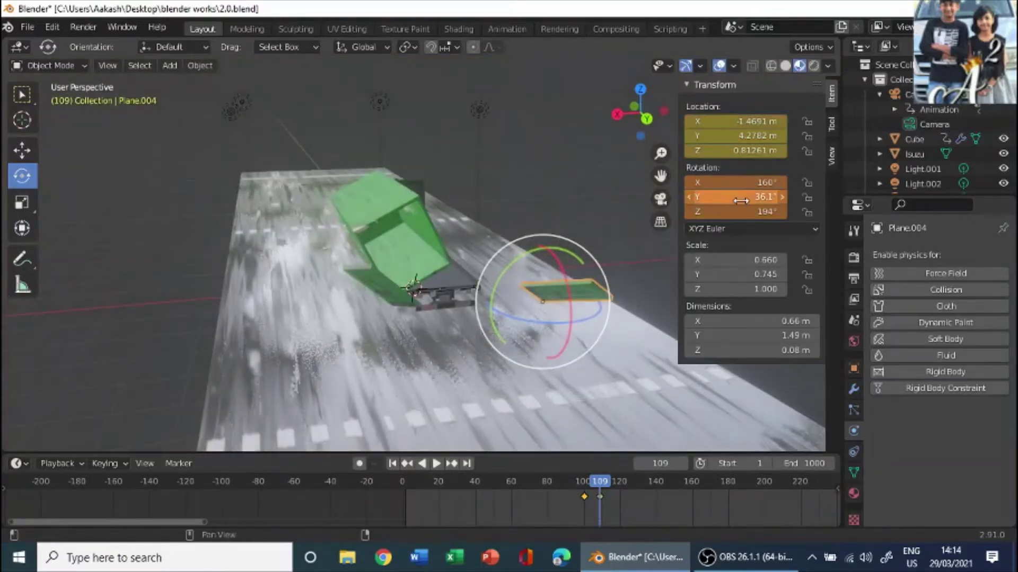
{"action": "key", "text": "i"}
Step: At frame 120, tumble the door to a rotation of about 200° X, 35.9° Y and 246° Z
{"action": "left_click_drag", "start_coordinate": [596, 478], "coordinate": [621, 485]}
{"action": "middle_click_drag", "start_coordinate": [554, 301], "coordinate": [522, 281]}
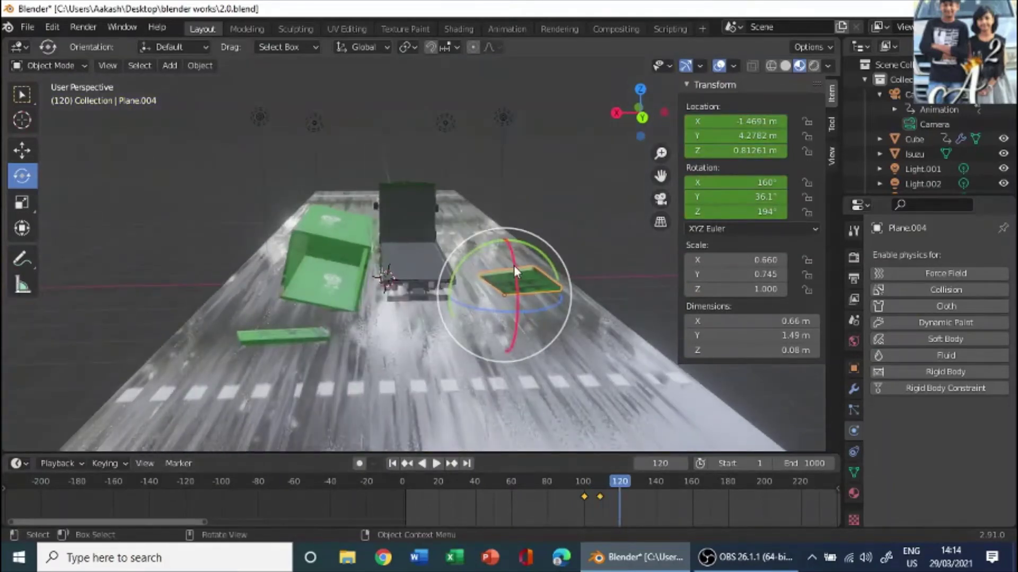
{"action": "left_click_drag", "start_coordinate": [514, 270], "coordinate": [540, 312]}
{"action": "left_click_drag", "start_coordinate": [532, 247], "coordinate": [543, 258]}
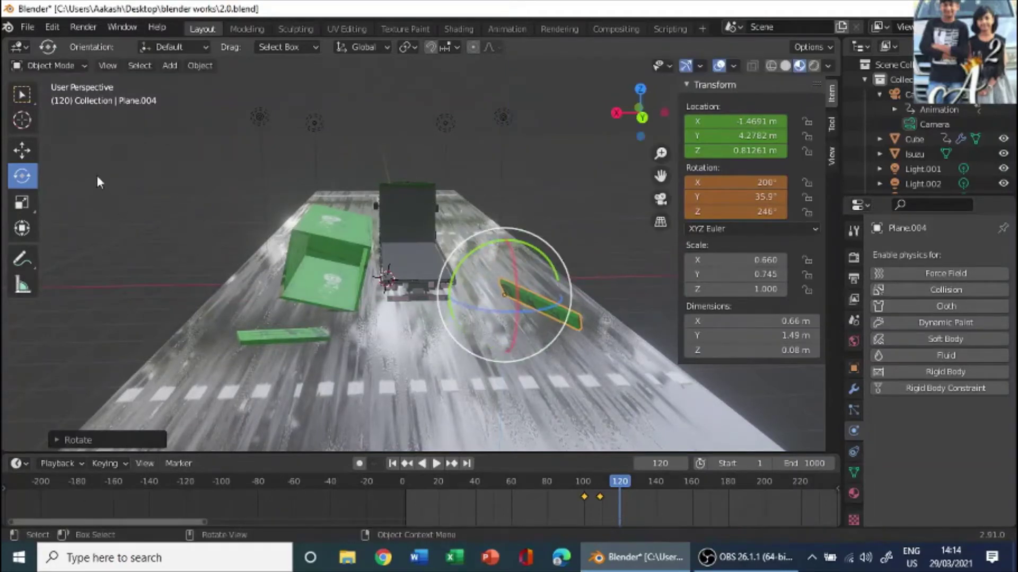
Step: Move the tumbling door to about Y 5.25 m and Z 0.48 m, and keyframe its location and rotation at frame 120
{"action": "left_click", "coordinate": [25, 153]}
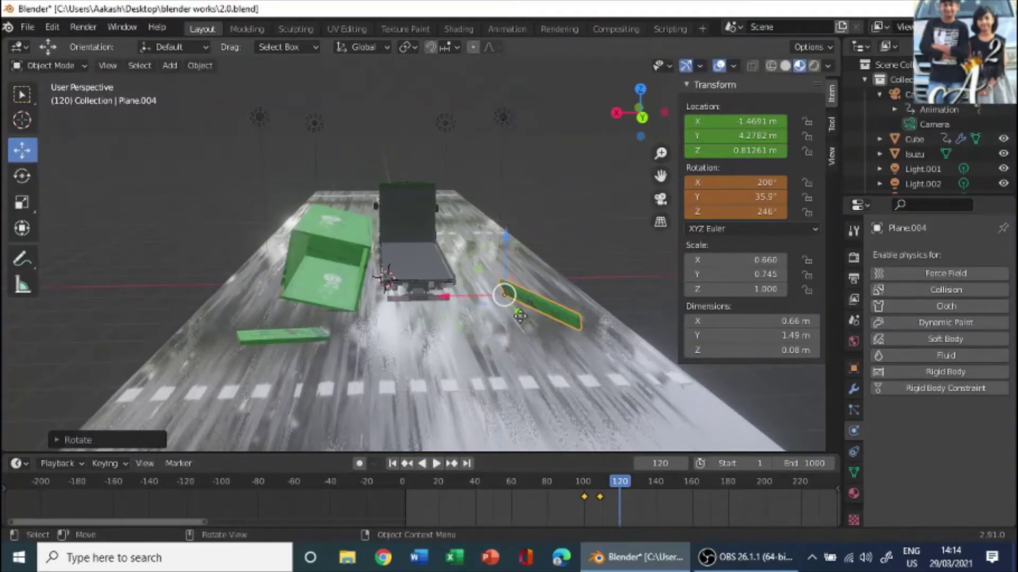
{"action": "left_click_drag", "start_coordinate": [520, 315], "coordinate": [522, 312]}
{"action": "left_click_drag", "start_coordinate": [522, 274], "coordinate": [536, 290]}
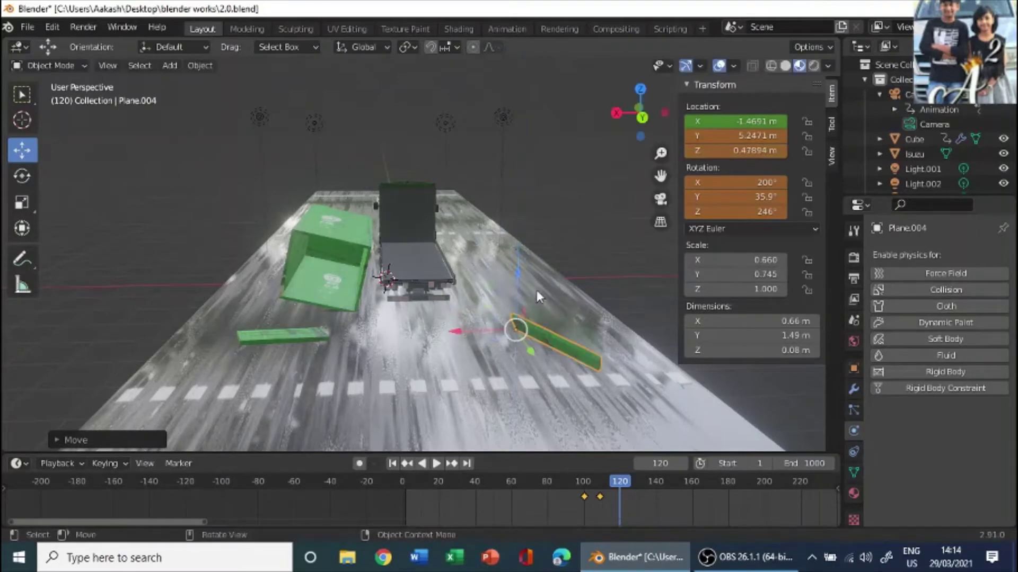
{"action": "middle_click_drag", "start_coordinate": [536, 291], "coordinate": [472, 271]}
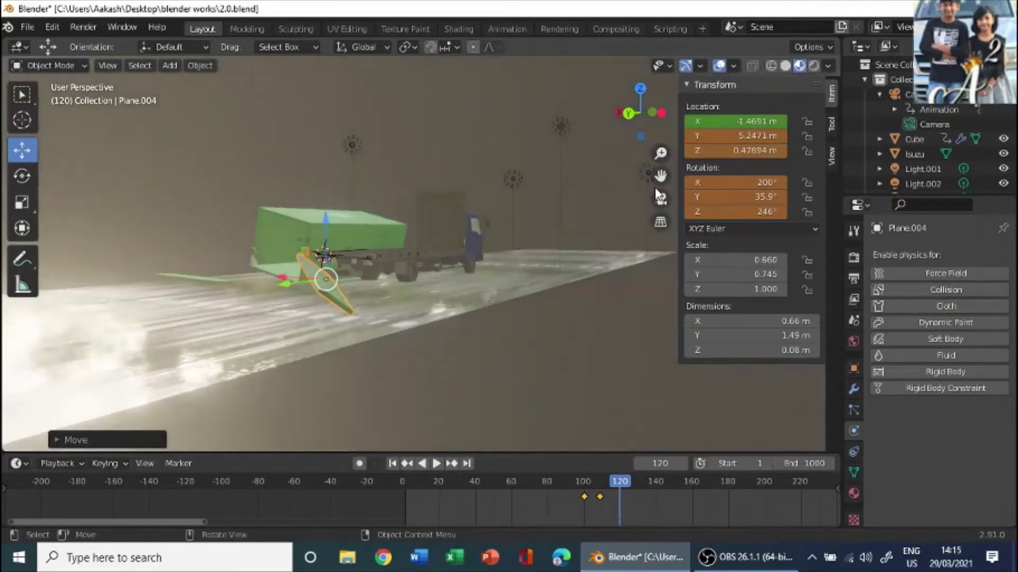
{"action": "key", "text": "i"}
{"action": "key", "text": "i"}
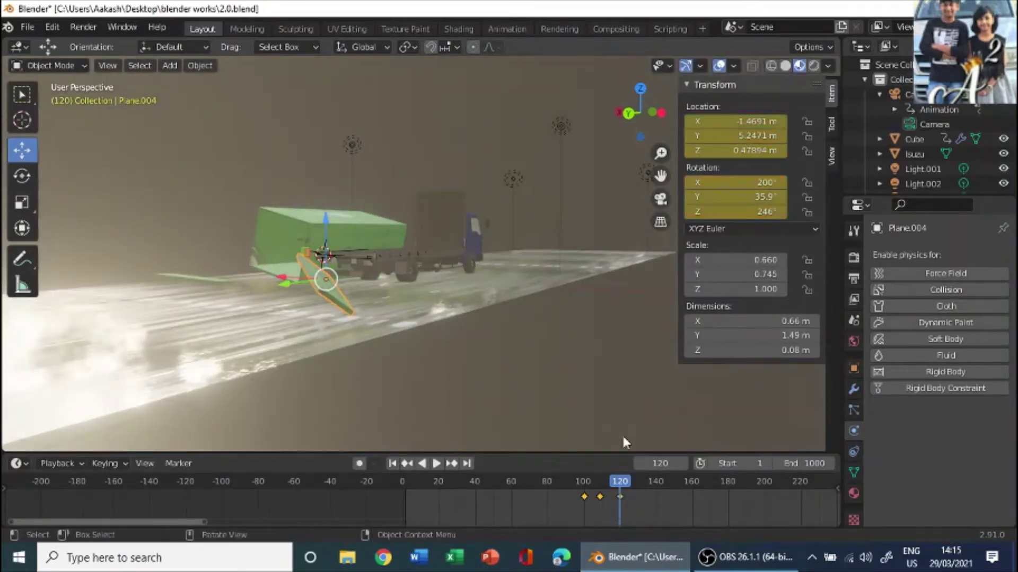
Step: At frame 130, move the fallen door to about Y 5.78 m and Z 0.11 m
{"action": "key", "text": "space"}
{"action": "left_click_drag", "start_coordinate": [625, 483], "coordinate": [634, 485]}
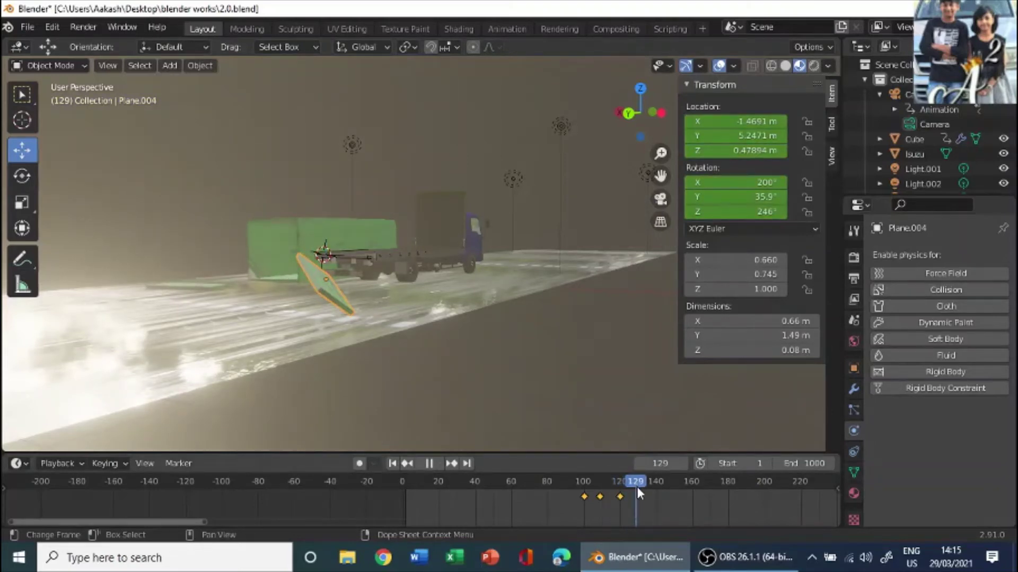
{"action": "key", "text": "space"}
{"action": "left_click_drag", "start_coordinate": [297, 281], "coordinate": [287, 290]}
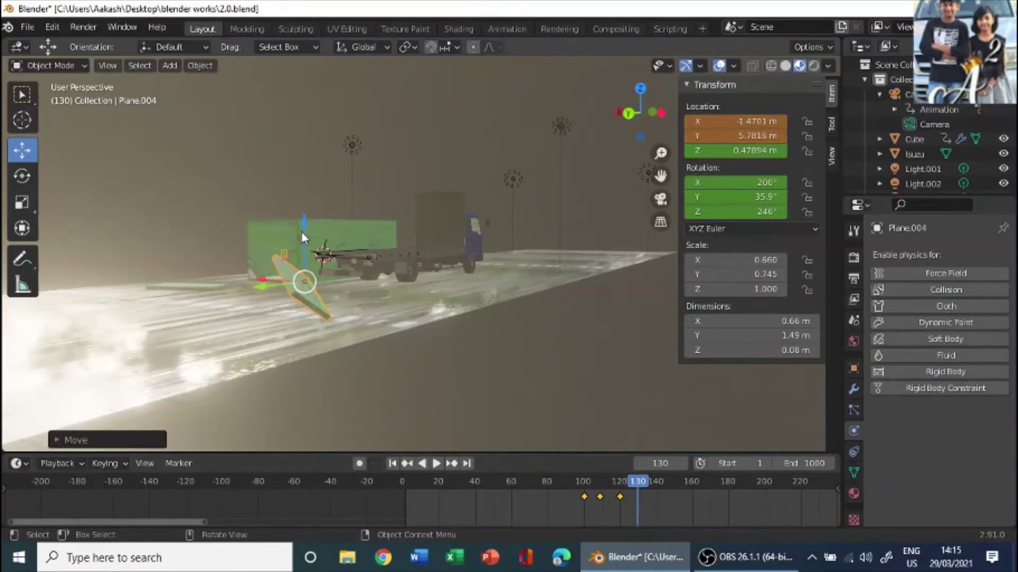
{"action": "left_click_drag", "start_coordinate": [301, 231], "coordinate": [311, 269]}
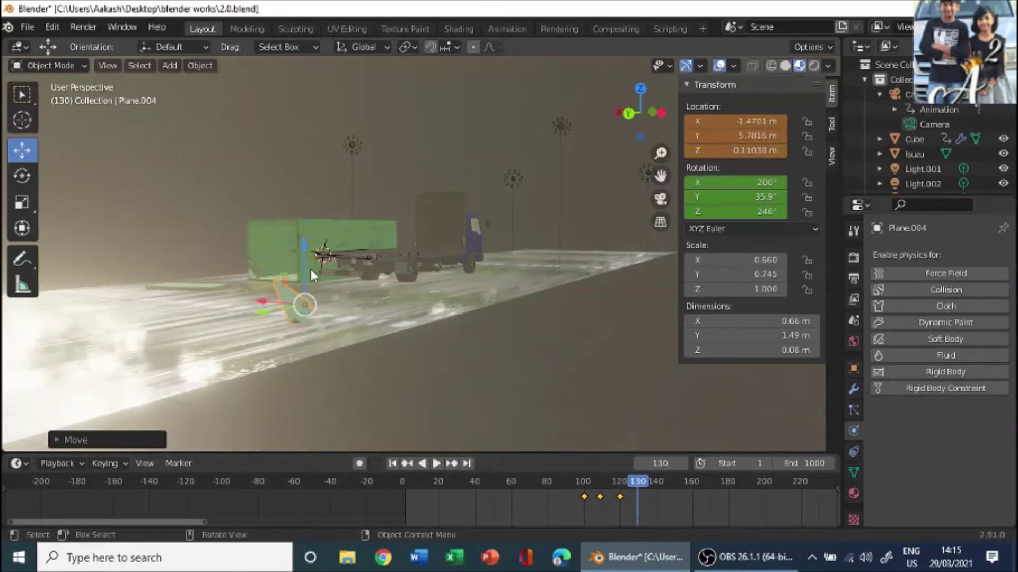
Step: Set the door's X and Y rotation to 0° and reposition it at about X -2.03 m, Y 5.70 m, Z 0.14 m
{"action": "left_click", "coordinate": [712, 182]}
{"action": "type", "text": "0"}
{"action": "key", "text": "Return"}
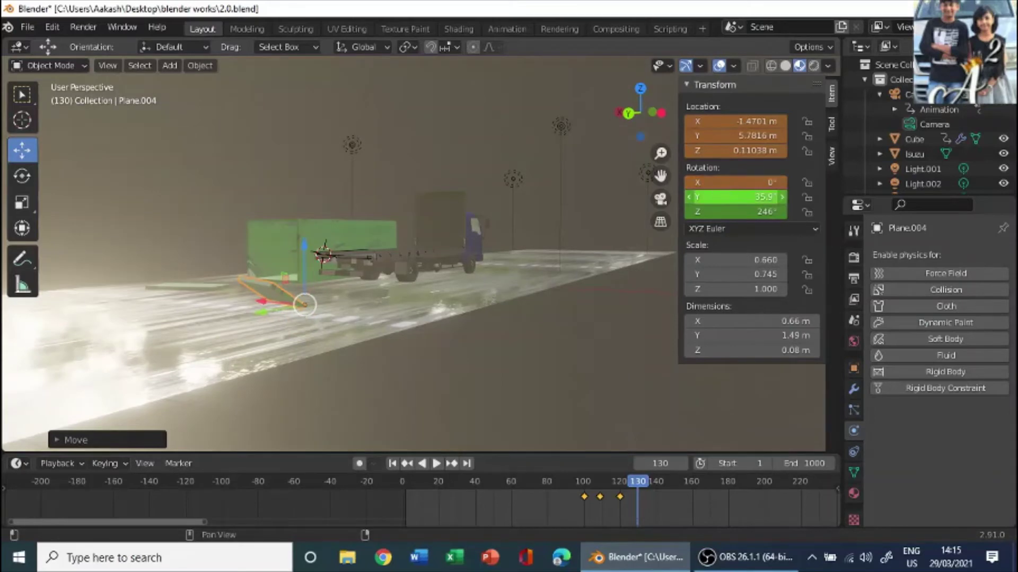
{"action": "left_click", "coordinate": [724, 197]}
{"action": "type", "text": "0"}
{"action": "key", "text": "Return"}
{"action": "middle_click_drag", "start_coordinate": [670, 275], "coordinate": [532, 315]}
{"action": "left_click_drag", "start_coordinate": [437, 333], "coordinate": [433, 325]}
{"action": "left_click_drag", "start_coordinate": [417, 367], "coordinate": [452, 371]}
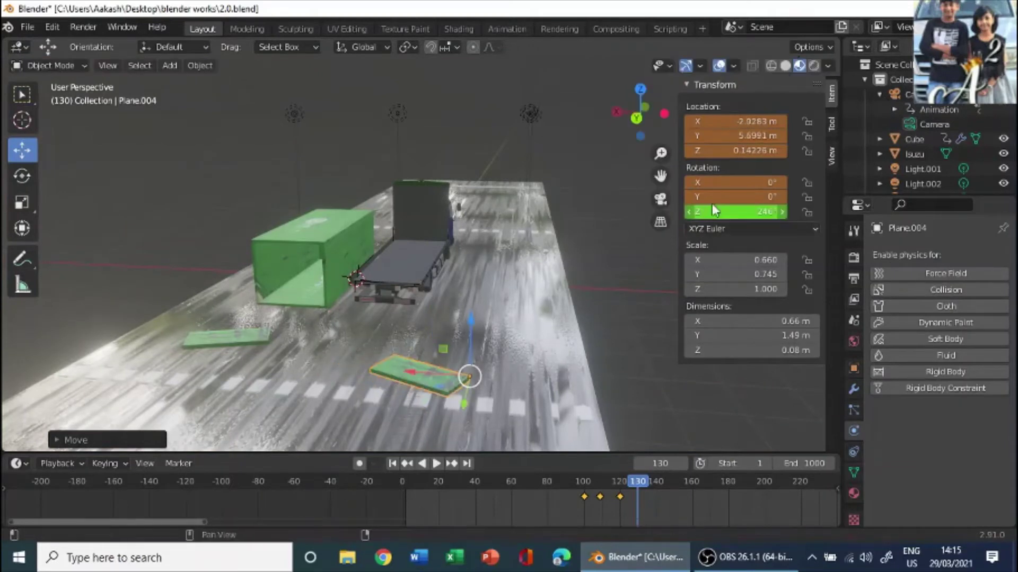
Step: Turn the door to about 355° on Z and keyframe its location and rotation at frame 130
{"action": "left_click_drag", "start_coordinate": [711, 208], "coordinate": [787, 211]}
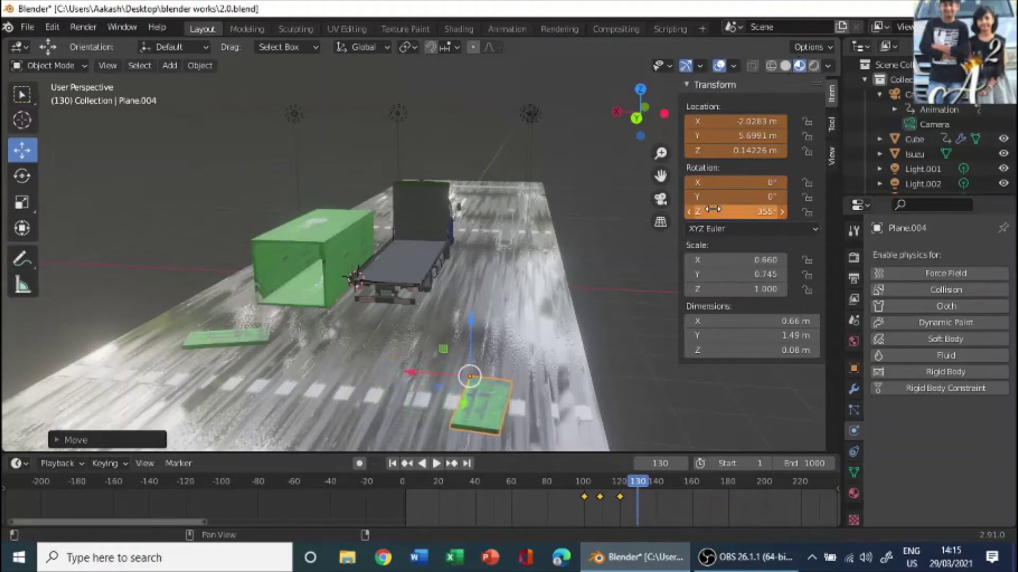
{"action": "key", "text": "i"}
{"action": "key", "text": "i"}
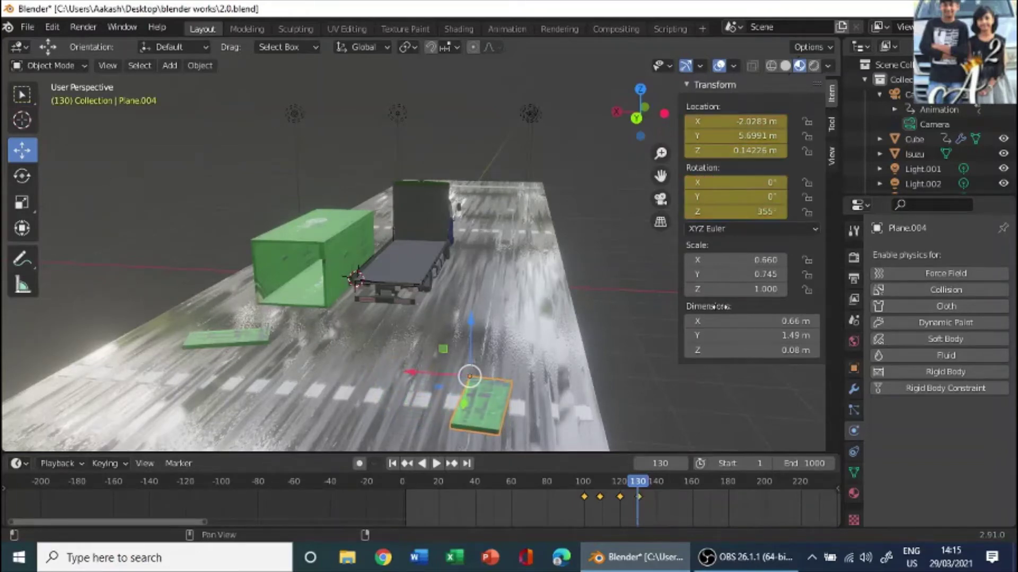
Step: Play the door's fall from about frame 100, and delete its keyframe at frame 130
{"action": "left_click_drag", "start_coordinate": [639, 489], "coordinate": [580, 497]}
{"action": "key", "text": "space"}
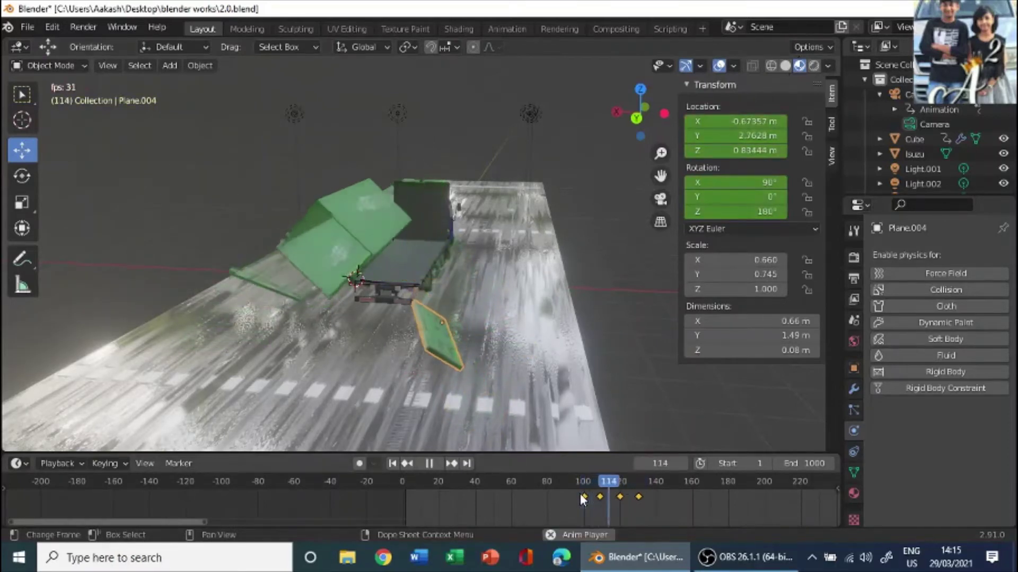
{"action": "key", "text": "space"}
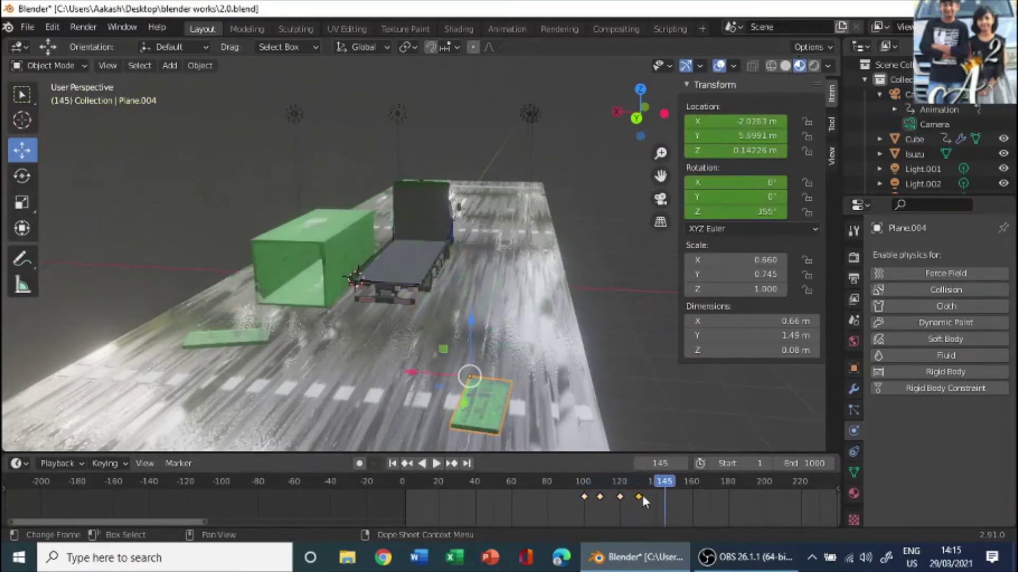
{"action": "key", "text": "x"}
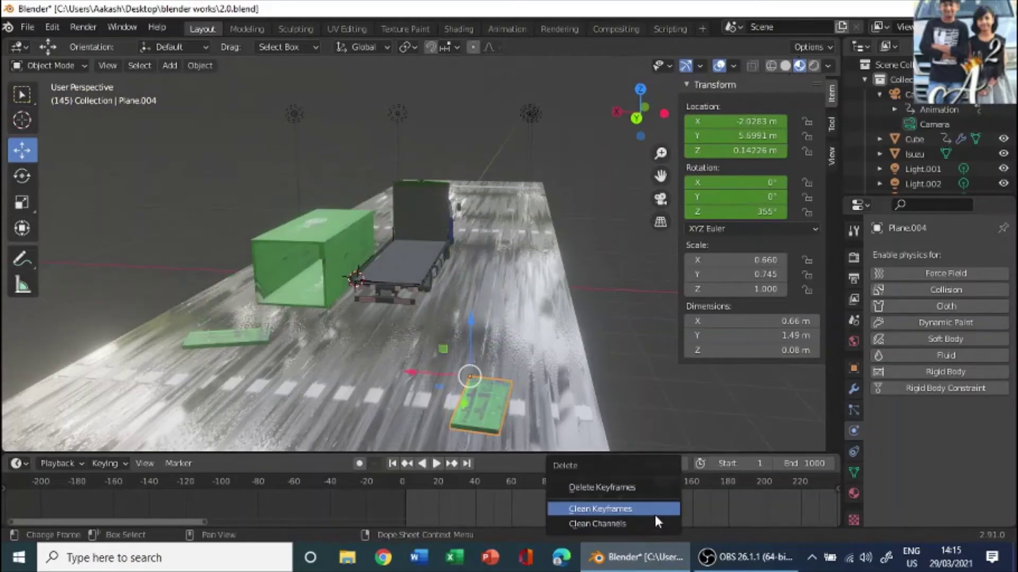
{"action": "left_click", "coordinate": [657, 484]}
Step: At frame 129, move the door to about X -1.71 m and Z 0.03 m, and set its X and Y rotation to 0°
{"action": "left_click_drag", "start_coordinate": [656, 483], "coordinate": [635, 498]}
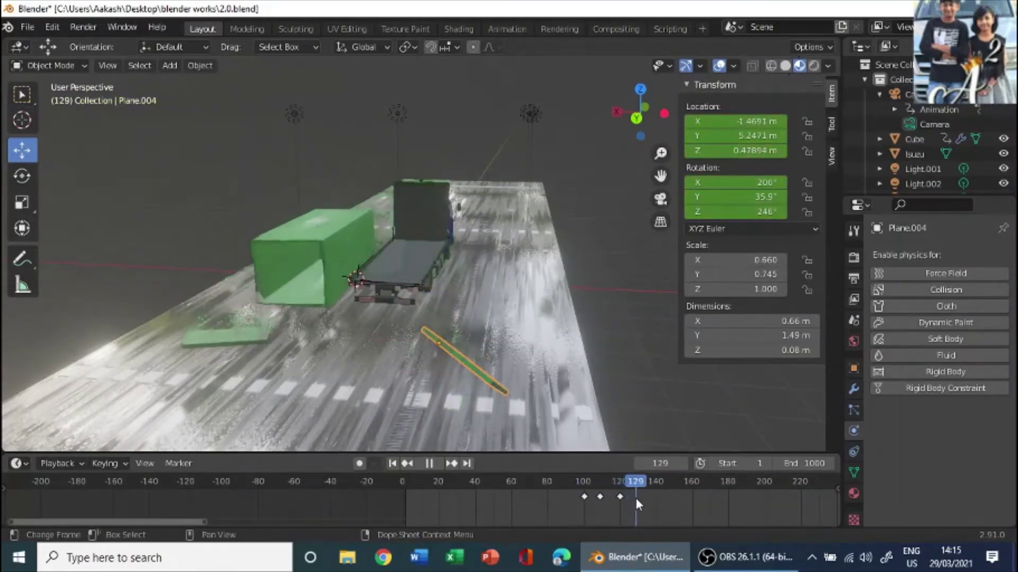
{"action": "left_click_drag", "start_coordinate": [436, 294], "coordinate": [430, 370]}
{"action": "left_click", "coordinate": [741, 183]}
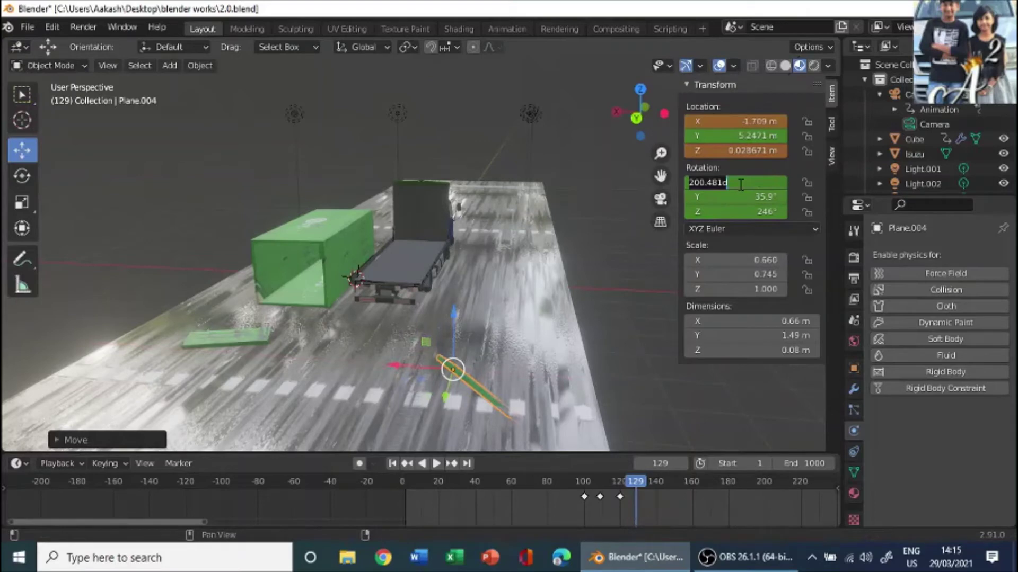
{"action": "key", "text": "Return"}
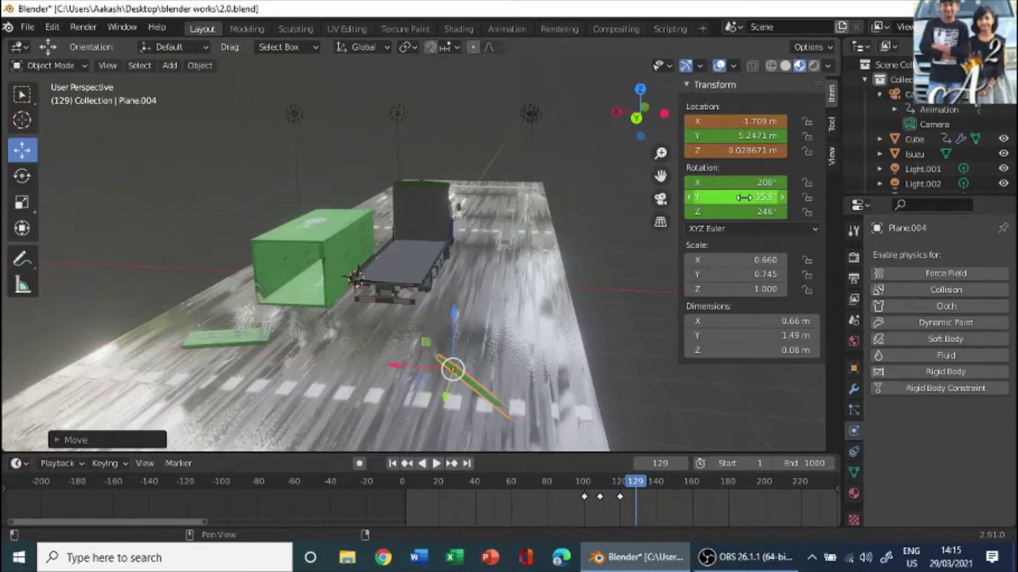
{"action": "left_click", "coordinate": [745, 197]}
{"action": "type", "text": "0"}
{"action": "key", "text": "Return"}
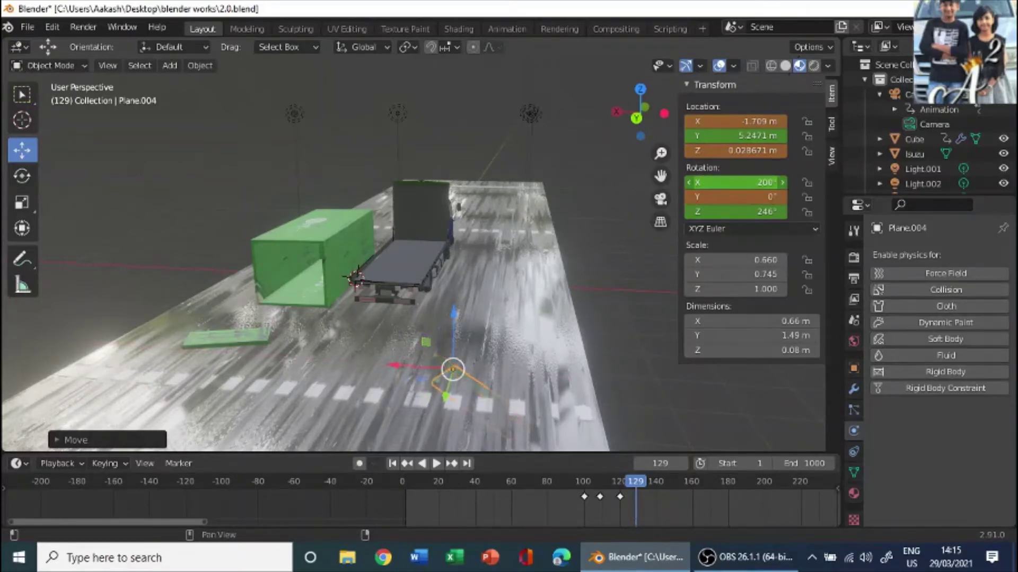
{"action": "key", "text": "Return"}
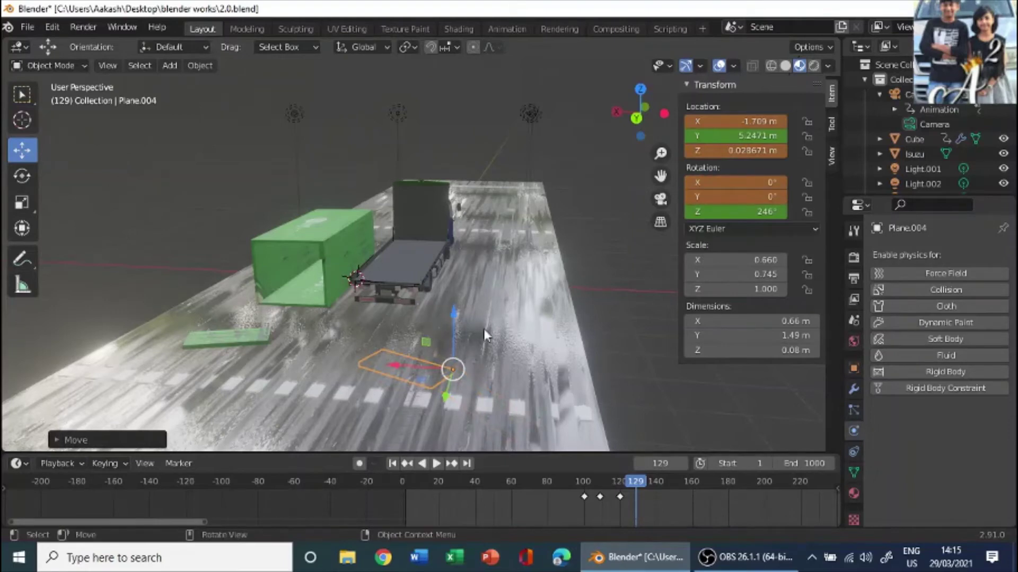
Step: Spin the door to about 536° on X and keyframe its rotation at frame 129
{"action": "left_click_drag", "start_coordinate": [742, 182], "coordinate": [816, 182]}
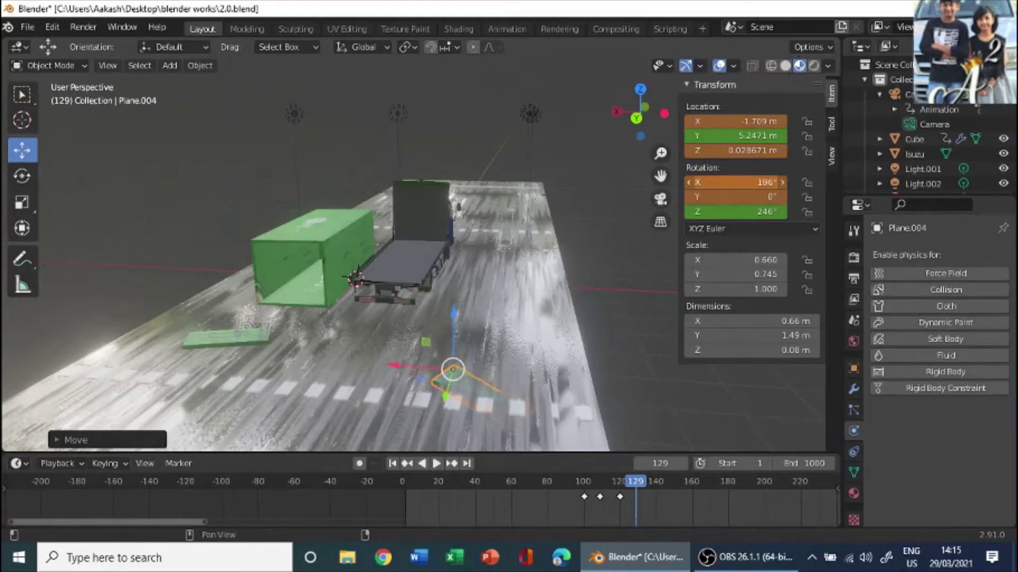
{"action": "left_click_drag", "start_coordinate": [817, 183], "coordinate": [710, 181]}
{"action": "left_click_drag", "start_coordinate": [711, 182], "coordinate": [811, 182]}
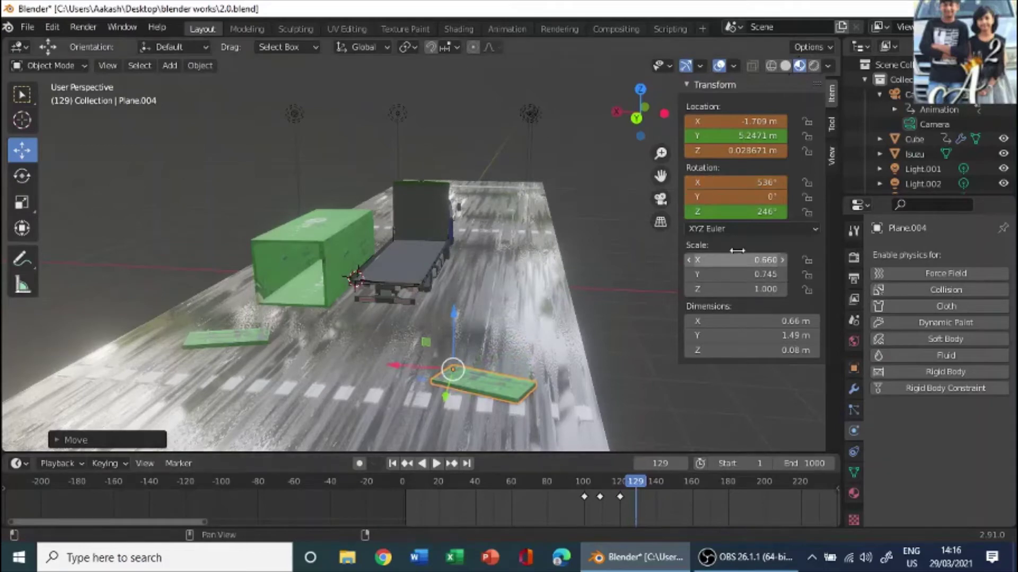
{"action": "key", "text": "i"}
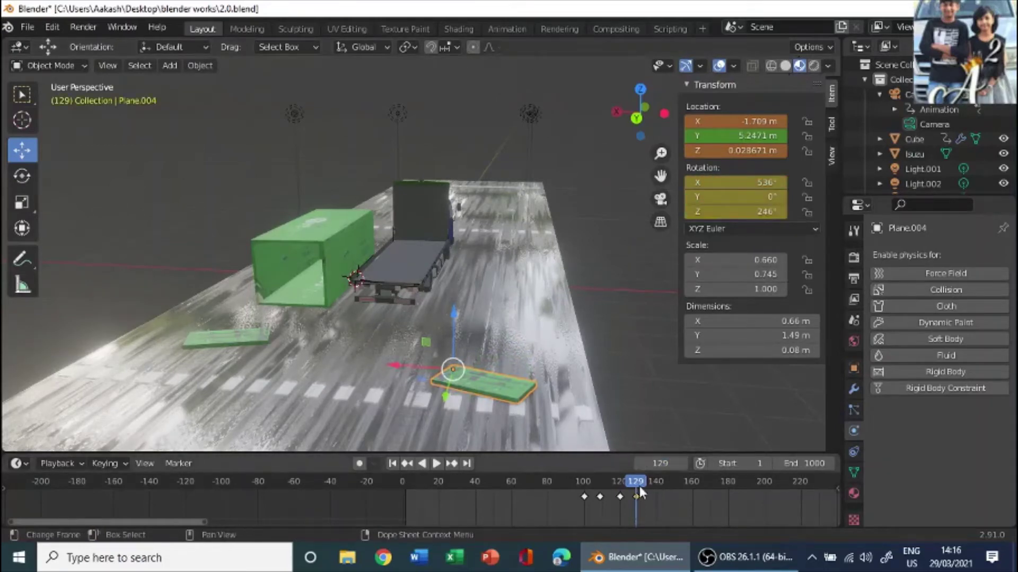
Step: Replay the door's fall from about frame 100, and delete its rotation keyframe at frame 129
{"action": "left_click_drag", "start_coordinate": [639, 485], "coordinate": [585, 491]}
{"action": "key", "text": "space"}
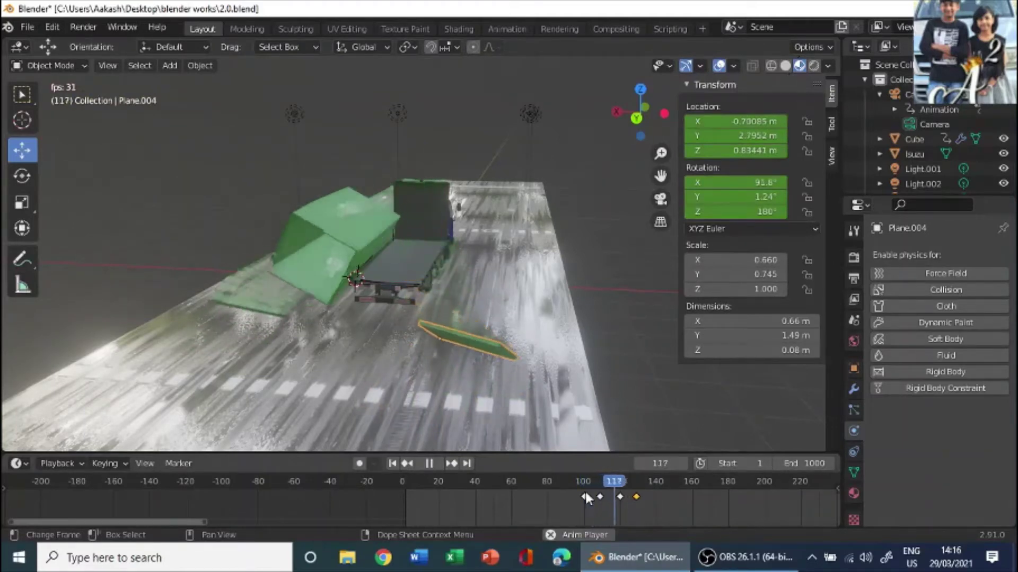
{"action": "key", "text": "space"}
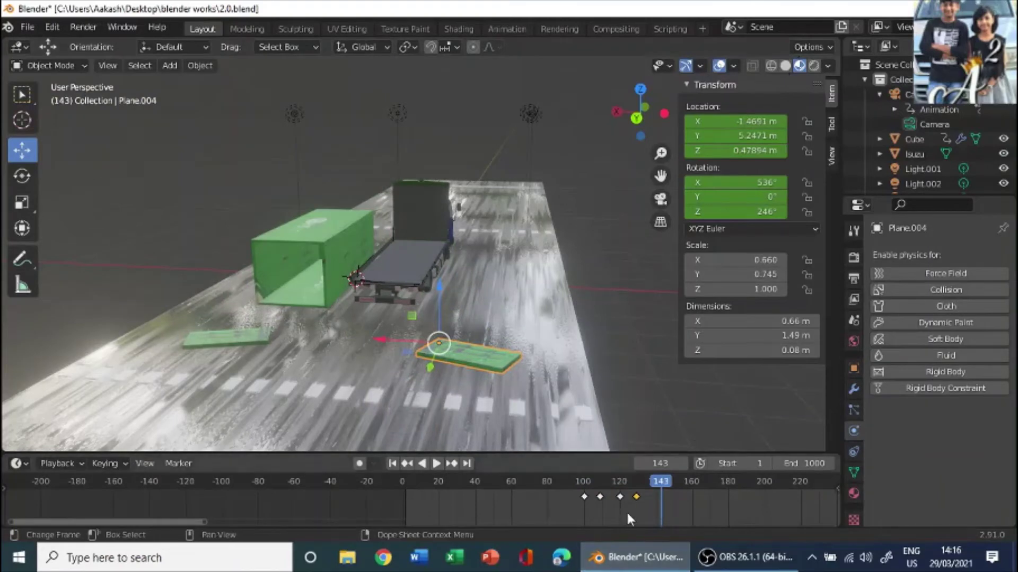
{"action": "key", "text": "x"}
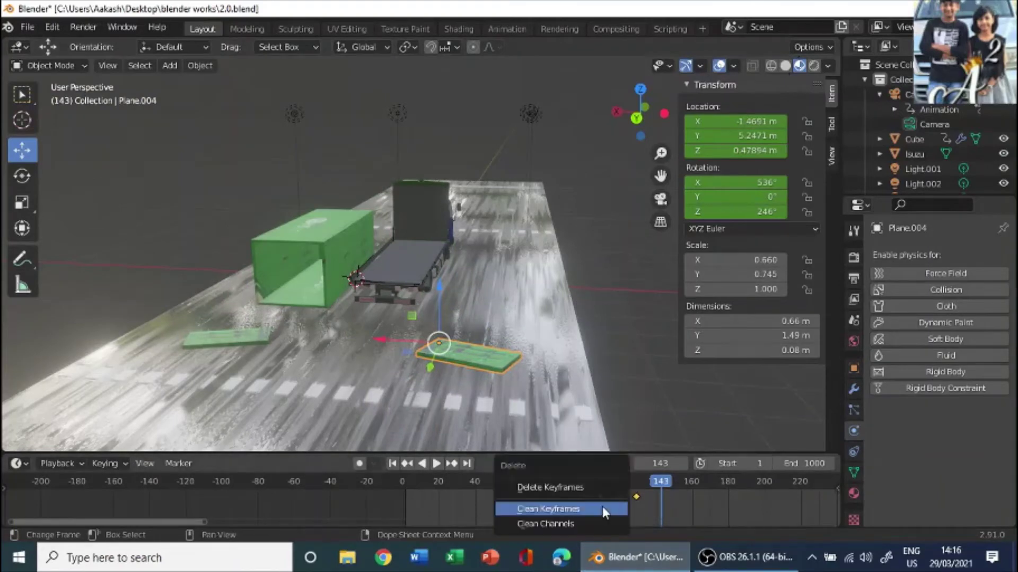
{"action": "left_click", "coordinate": [588, 488]}
Step: At frame 129, move the tumbling door to about X -1.55 m, Y 5.45 m, Z 0.25 m
{"action": "mouse_move", "coordinate": [628, 477]}
{"action": "left_mouse_down"}
{"action": "mouse_move", "coordinate": [589, 480]}
{"action": "mouse_move", "coordinate": [636, 482]}
{"action": "left_mouse_up"}
{"action": "left_click_drag", "start_coordinate": [438, 315], "coordinate": [450, 326]}
{"action": "middle_click_drag", "start_coordinate": [450, 325], "coordinate": [201, 318]}
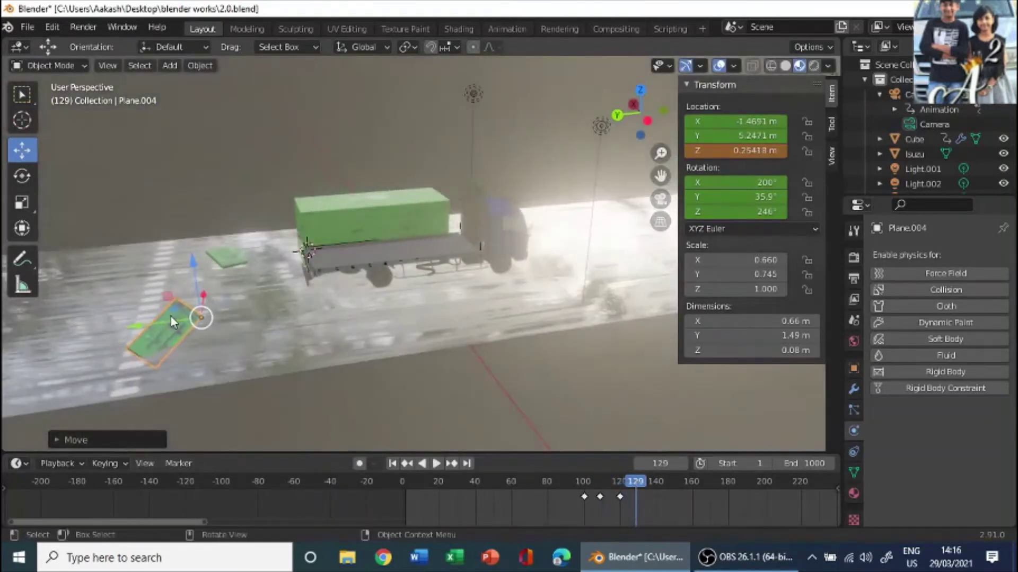
{"action": "left_click_drag", "start_coordinate": [170, 315], "coordinate": [154, 318]}
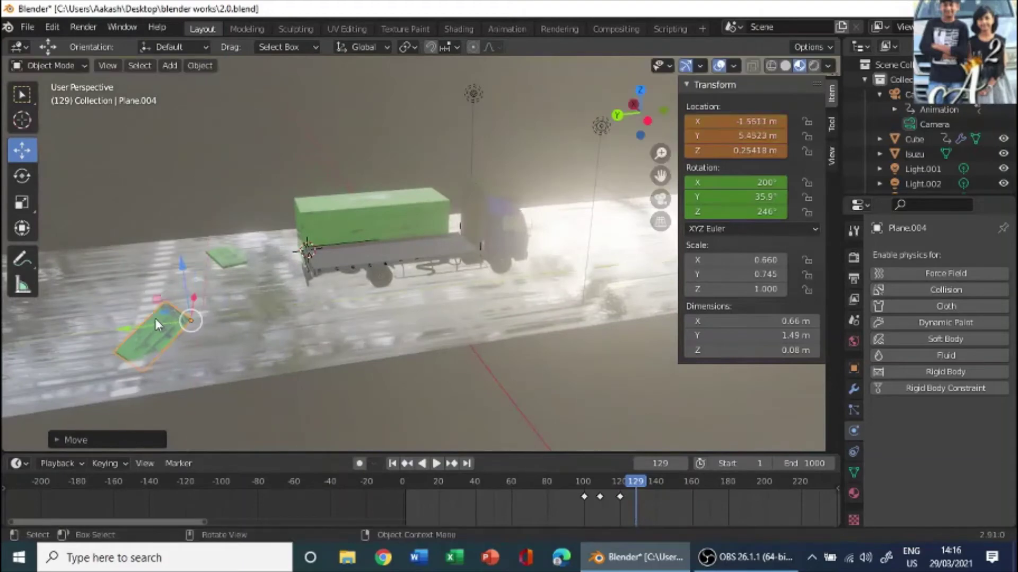
Step: Rotate the door nearly flat to the road, to about 179° X, 6.69° Y and 234° Z
{"action": "left_click", "coordinate": [22, 175]}
{"action": "middle_click_drag", "start_coordinate": [212, 239], "coordinate": [290, 342]}
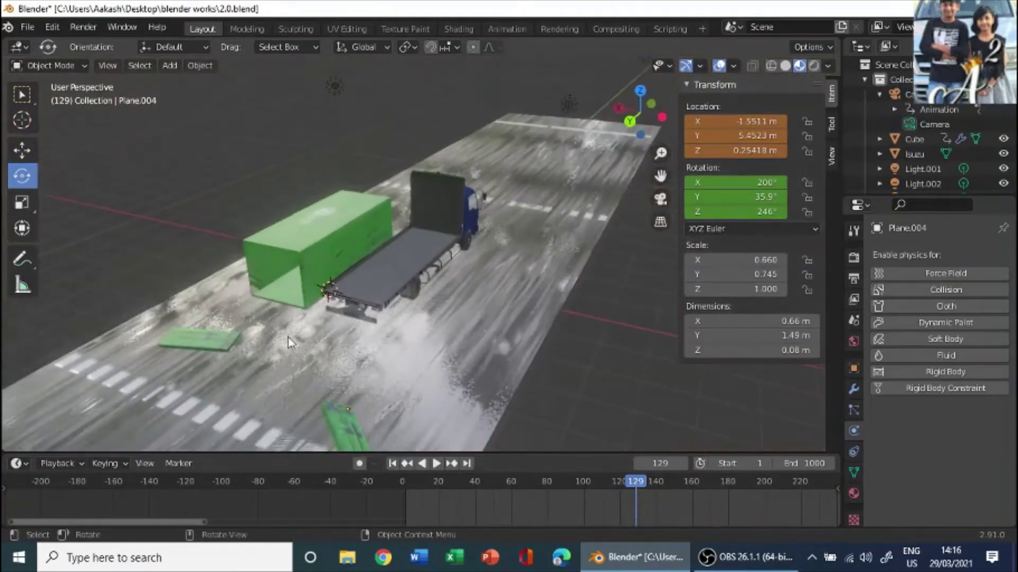
{"action": "middle_click_drag", "start_coordinate": [348, 409], "coordinate": [351, 370]}
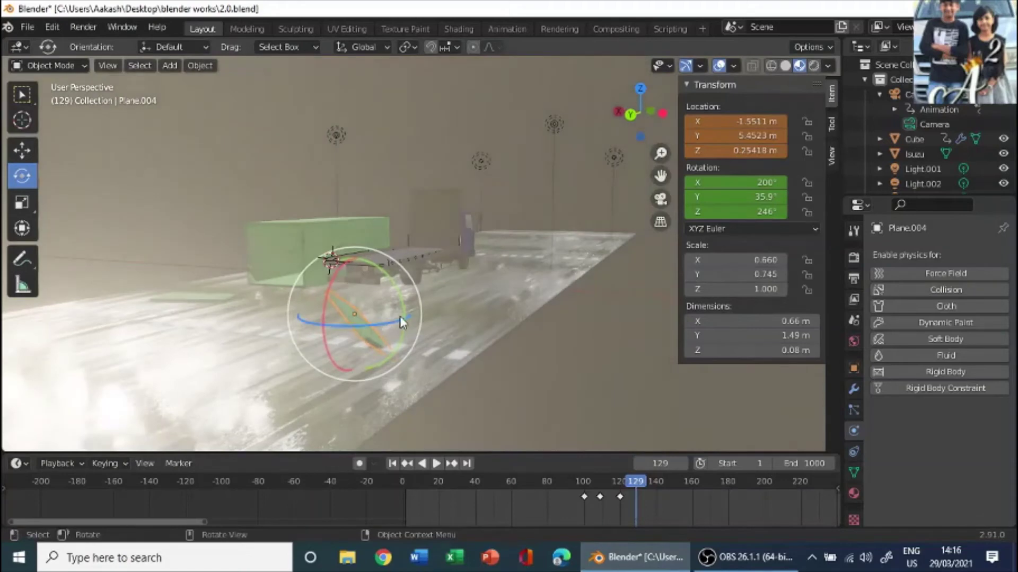
{"action": "left_click_drag", "start_coordinate": [403, 303], "coordinate": [389, 286]}
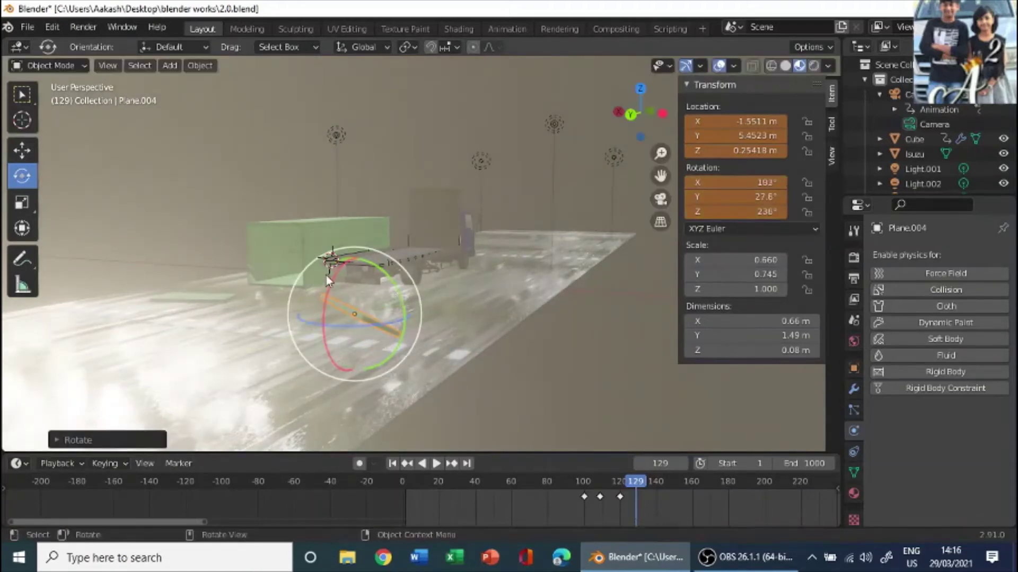
{"action": "left_click_drag", "start_coordinate": [326, 276], "coordinate": [326, 307]}
{"action": "left_click_drag", "start_coordinate": [398, 310], "coordinate": [388, 270]}
{"action": "middle_click_drag", "start_coordinate": [392, 275], "coordinate": [453, 313]}
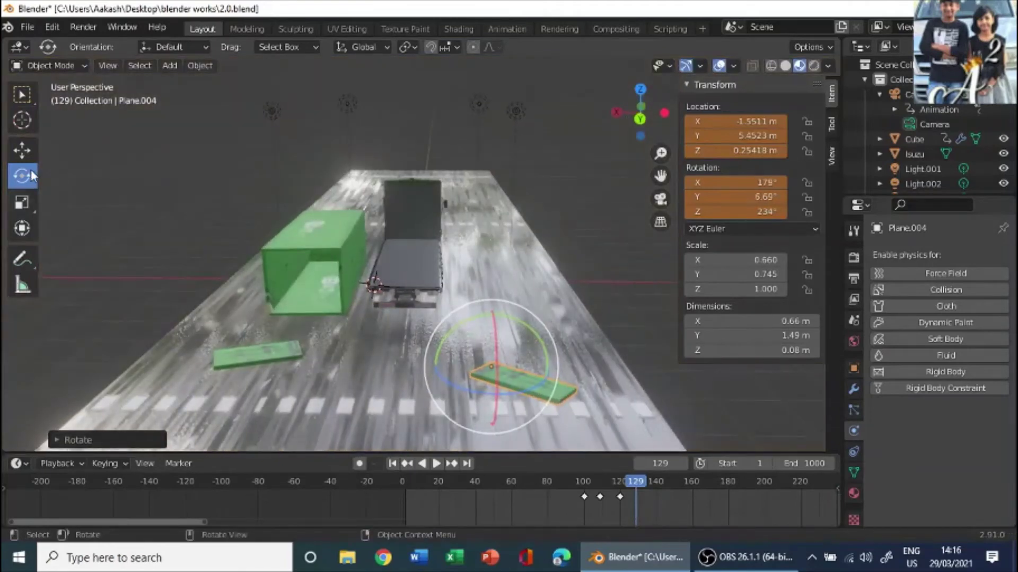
Step: Lower the door onto the road at about Z -0.005 m, and keyframe its location and rotation at frame 129
{"action": "left_click", "coordinate": [24, 153]}
{"action": "left_click_drag", "start_coordinate": [492, 316], "coordinate": [492, 340]}
{"action": "middle_click_drag", "start_coordinate": [492, 341], "coordinate": [610, 448]}
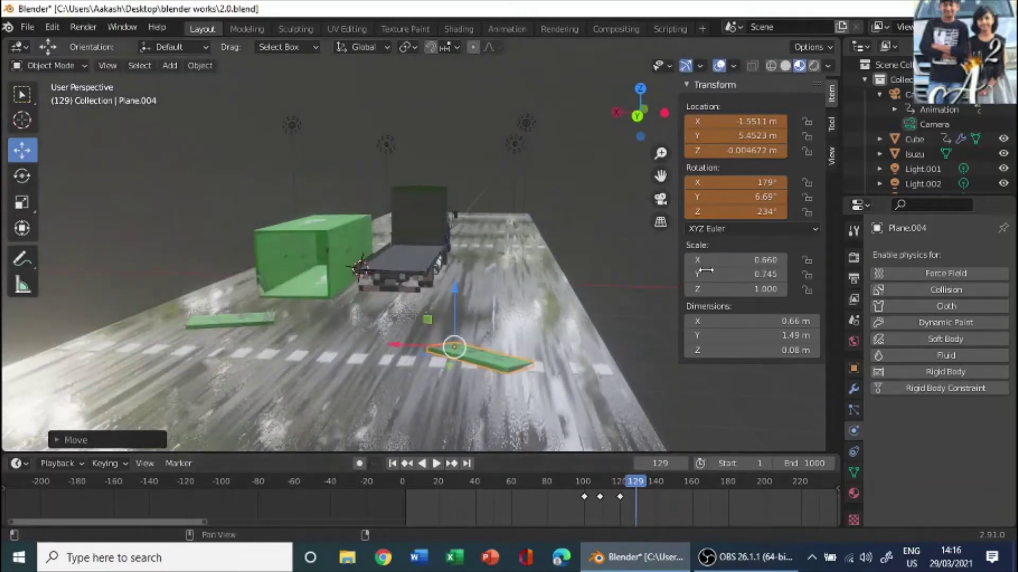
{"action": "key", "text": "i"}
{"action": "key", "text": "i"}
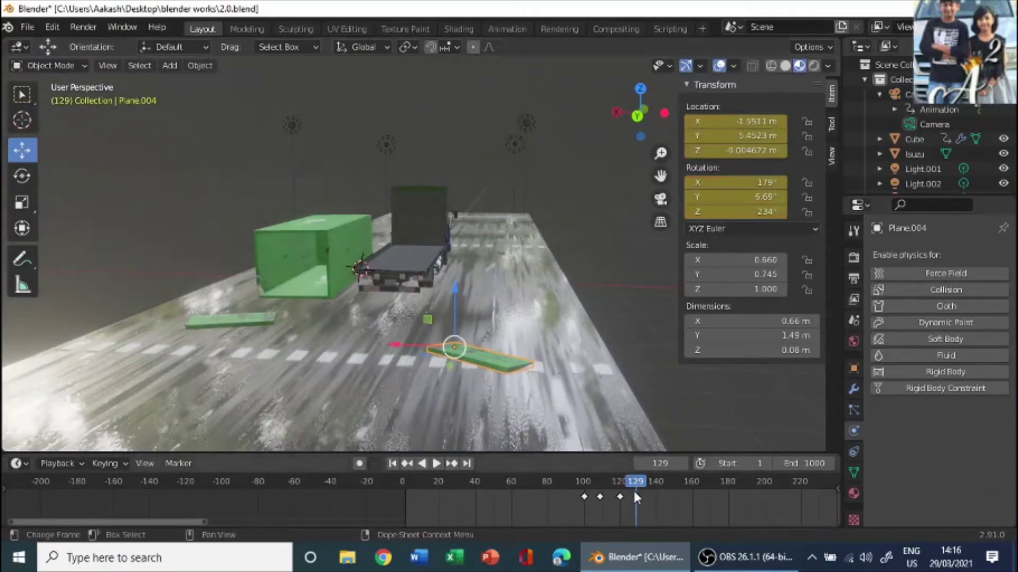
Step: Play the door's fall from about frame 100 and inspect its resting position from another angle
{"action": "left_click_drag", "start_coordinate": [636, 497], "coordinate": [583, 496]}
{"action": "key", "text": "space"}
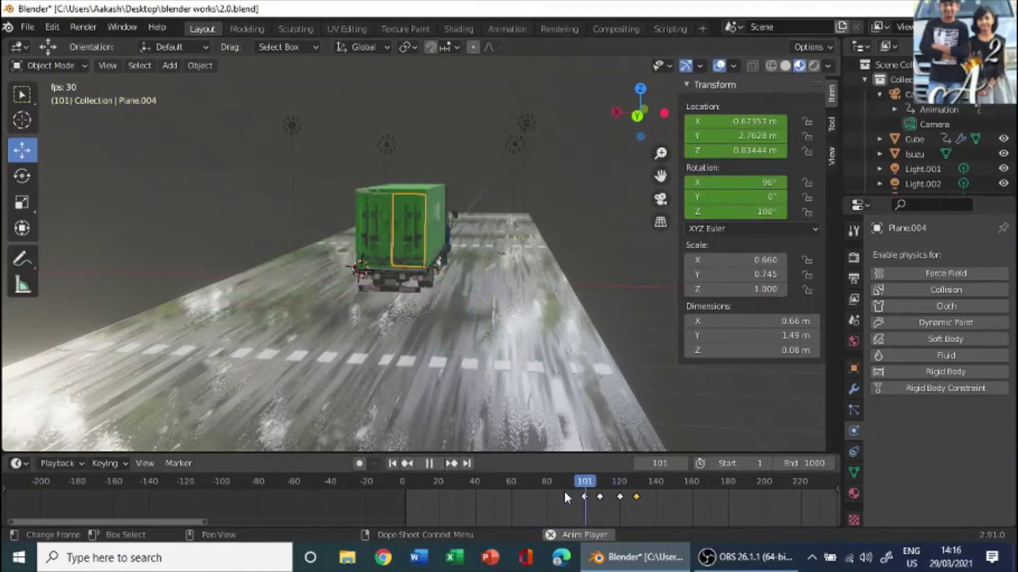
{"action": "key", "text": "space"}
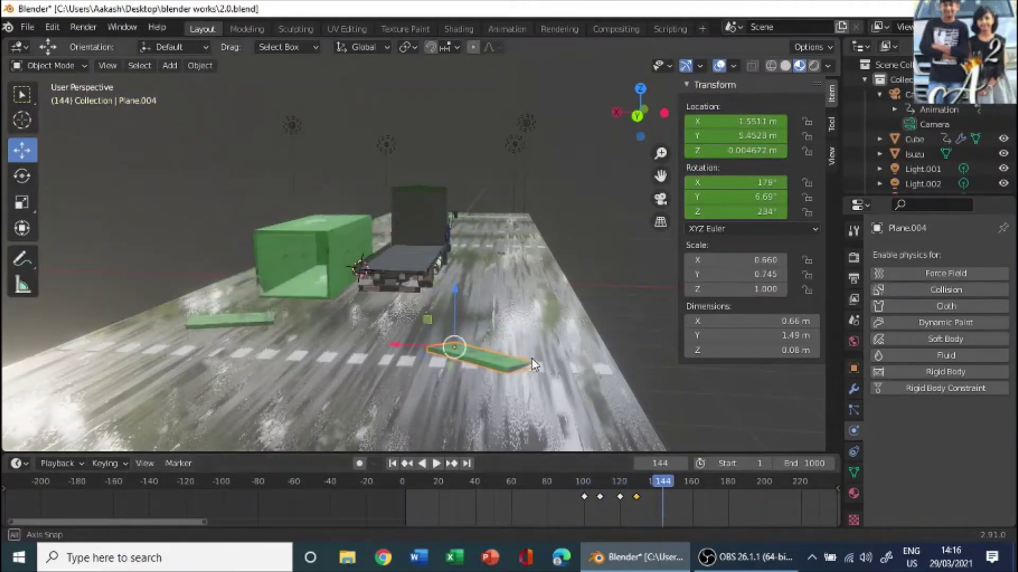
{"action": "middle_click_drag", "start_coordinate": [532, 358], "coordinate": [601, 348]}
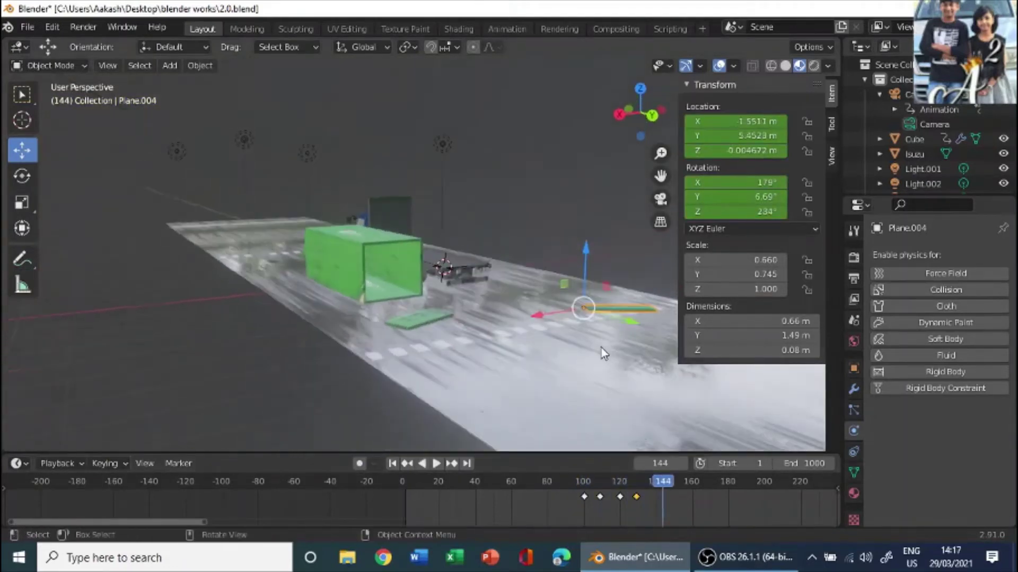
{"action": "key", "text": "space"}
Step: Look through the scene camera and play the whole animation from the start
{"action": "key", "text": "space"}
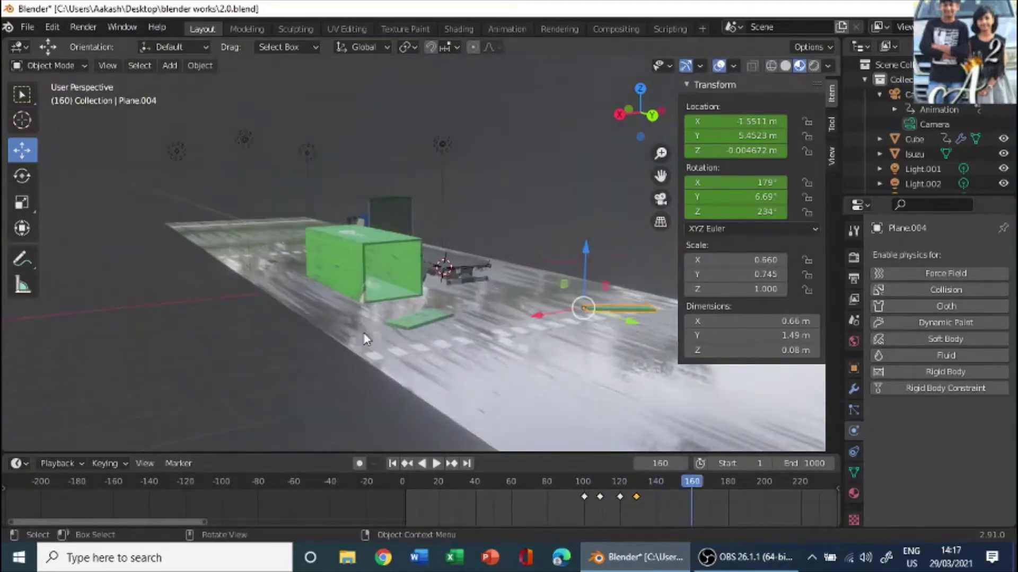
{"action": "key", "text": "KP_0"}
{"action": "key", "text": "space"}
{"action": "key", "text": "space"}
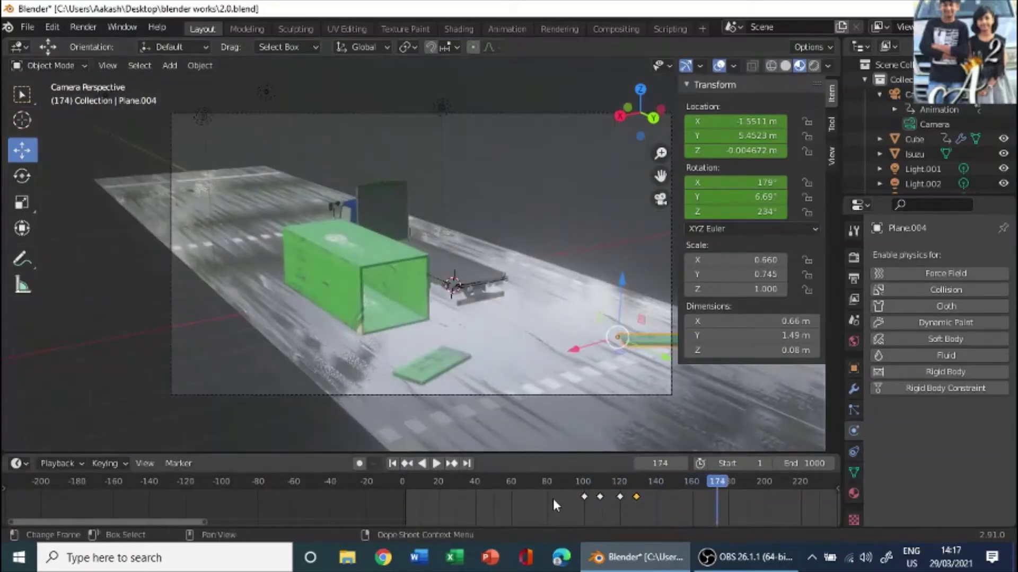
{"action": "key", "text": "space"}
{"action": "key", "text": "space"}
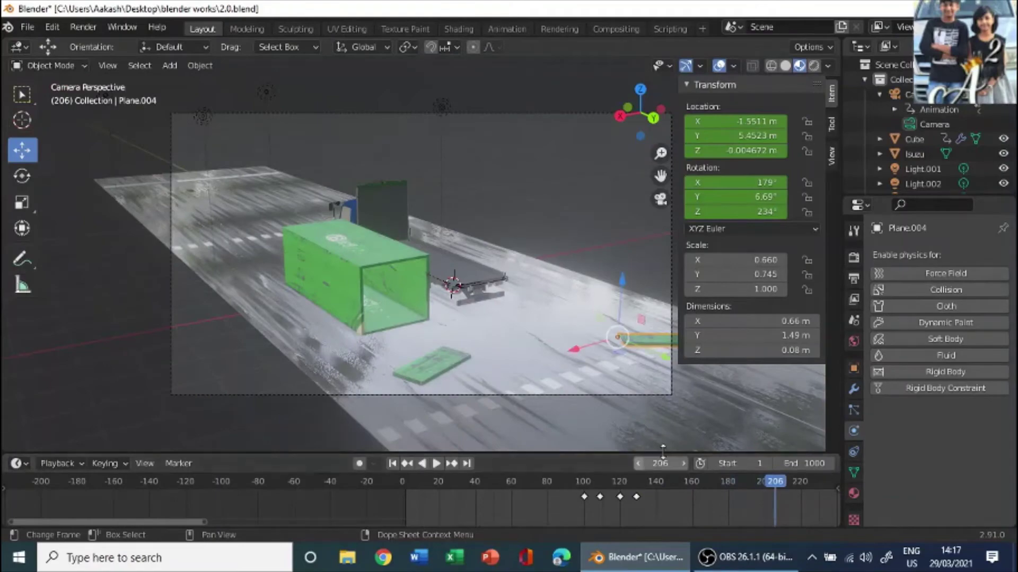
{"action": "left_click_drag", "start_coordinate": [661, 463], "coordinate": [382, 463]}
{"action": "key", "text": "space"}
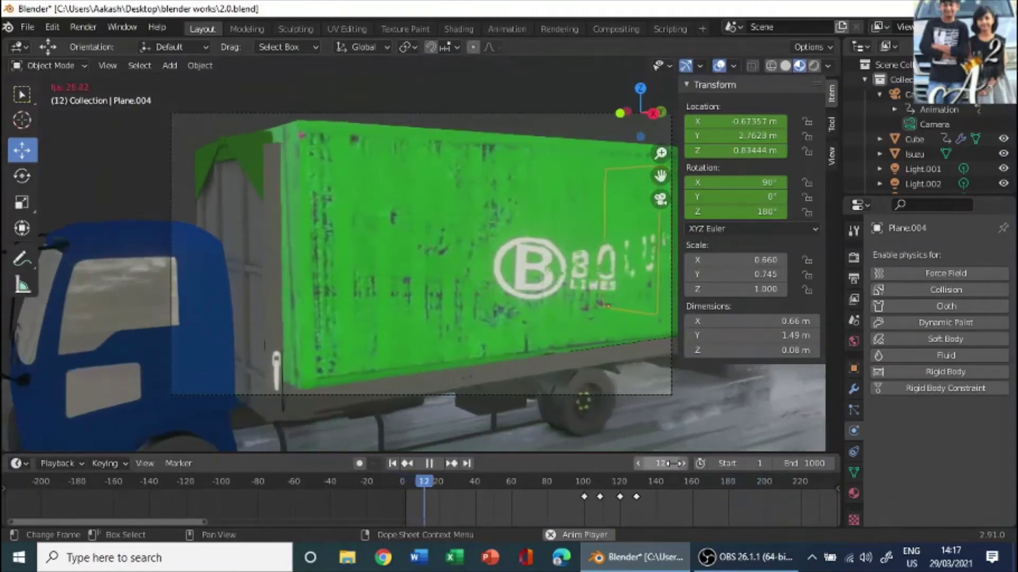
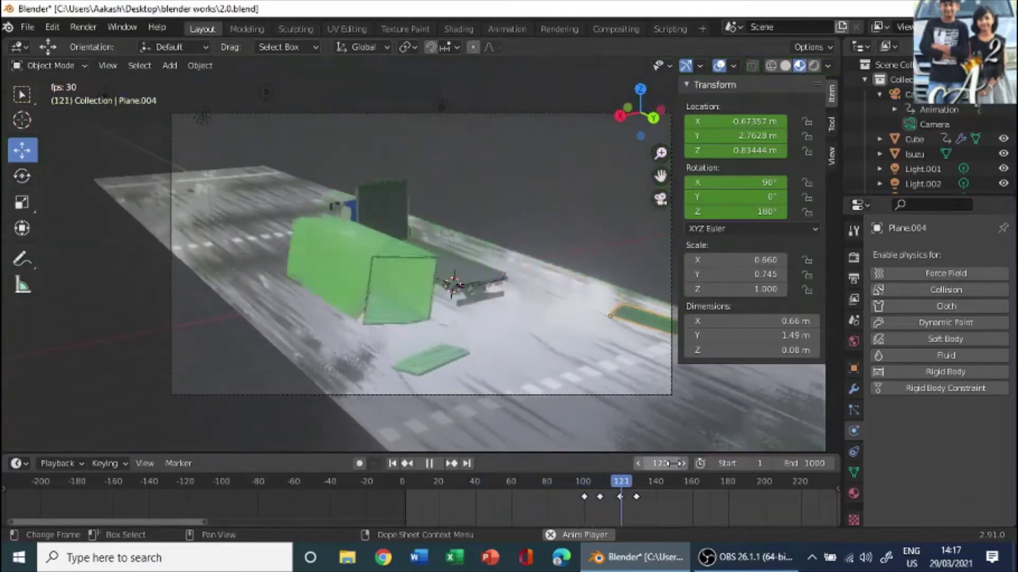
Step: Select the truck and keyframe its upright location and rotation at frame 100
{"action": "key", "text": "space"}
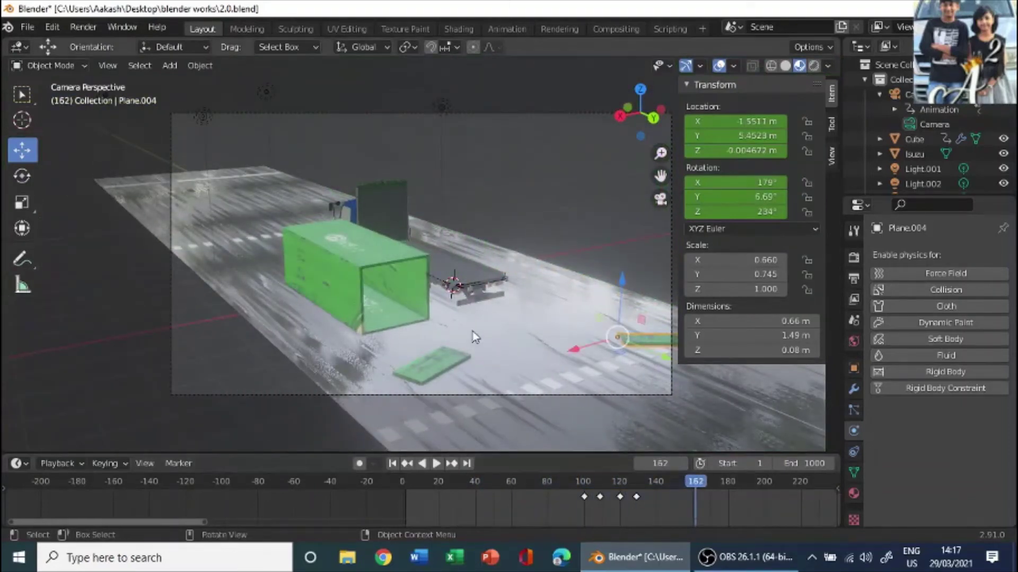
{"action": "left_click", "coordinate": [479, 278]}
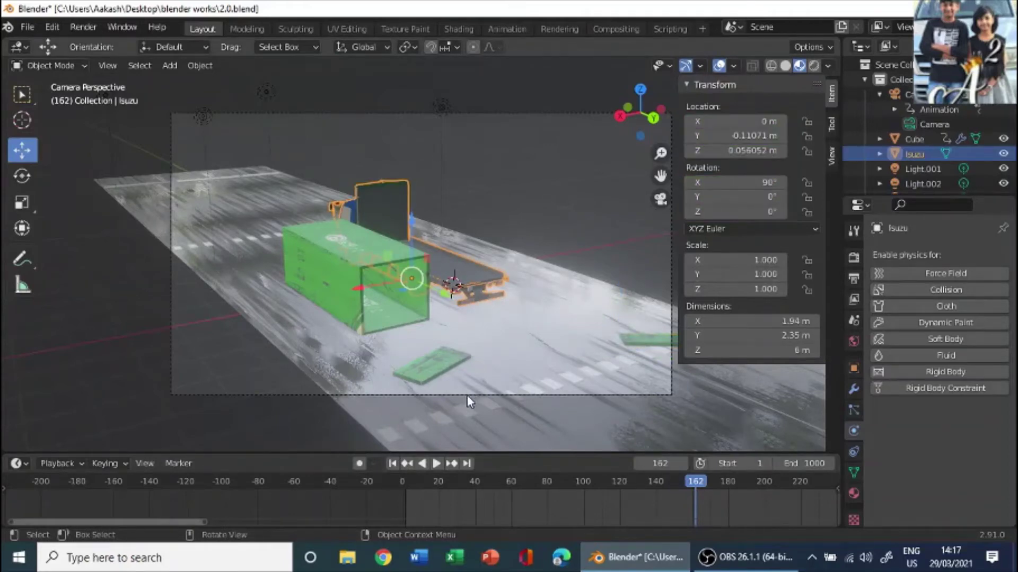
{"action": "scroll", "coordinate": [467, 396], "scroll_direction": "up", "scroll_amount": 1}
{"action": "mouse_move", "coordinate": [479, 395]}
{"action": "middle_mouse_down"}
{"action": "mouse_move", "coordinate": [420, 393]}
{"action": "mouse_move", "coordinate": [425, 357]}
{"action": "mouse_move", "coordinate": [476, 396]}
{"action": "middle_mouse_up"}
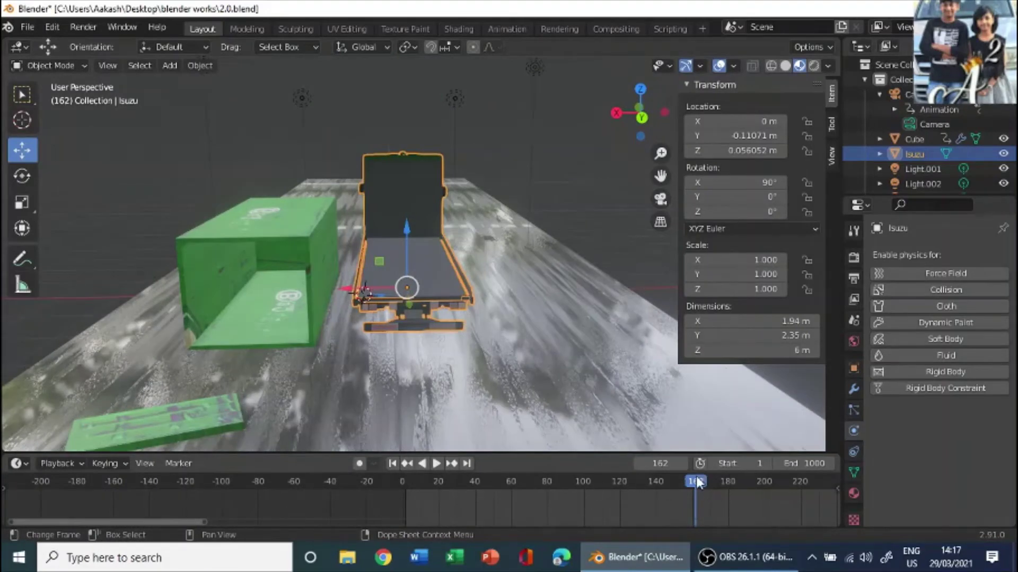
{"action": "left_click_drag", "start_coordinate": [696, 481], "coordinate": [584, 484]}
{"action": "key", "text": "space"}
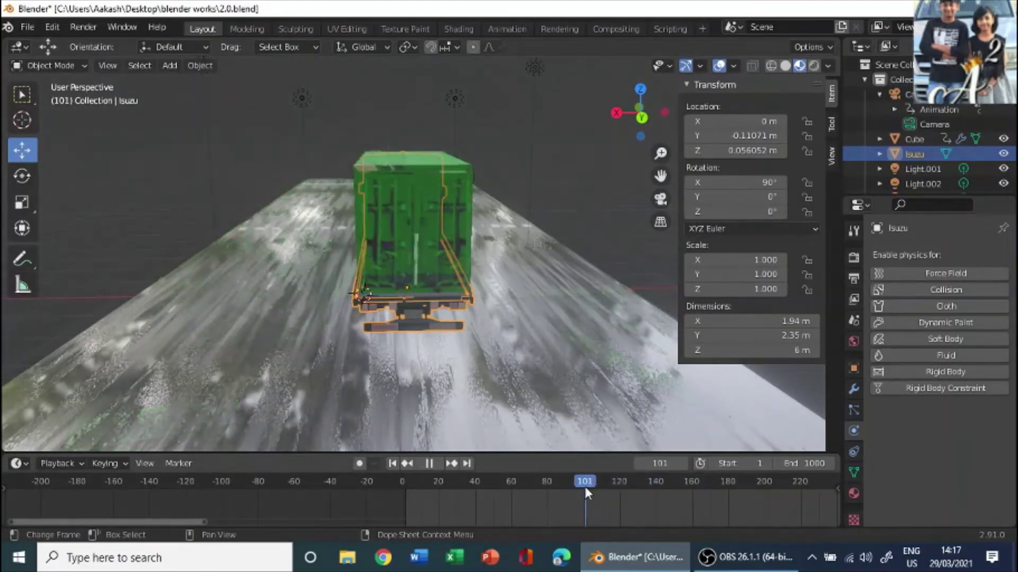
{"action": "key", "text": "Escape"}
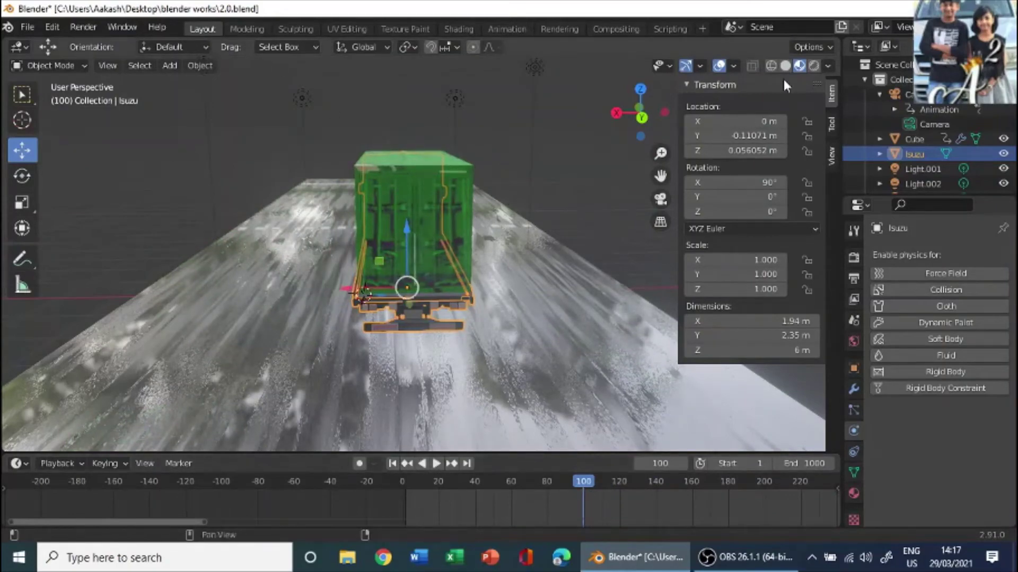
{"action": "middle_click_drag", "start_coordinate": [586, 233], "coordinate": [565, 313]}
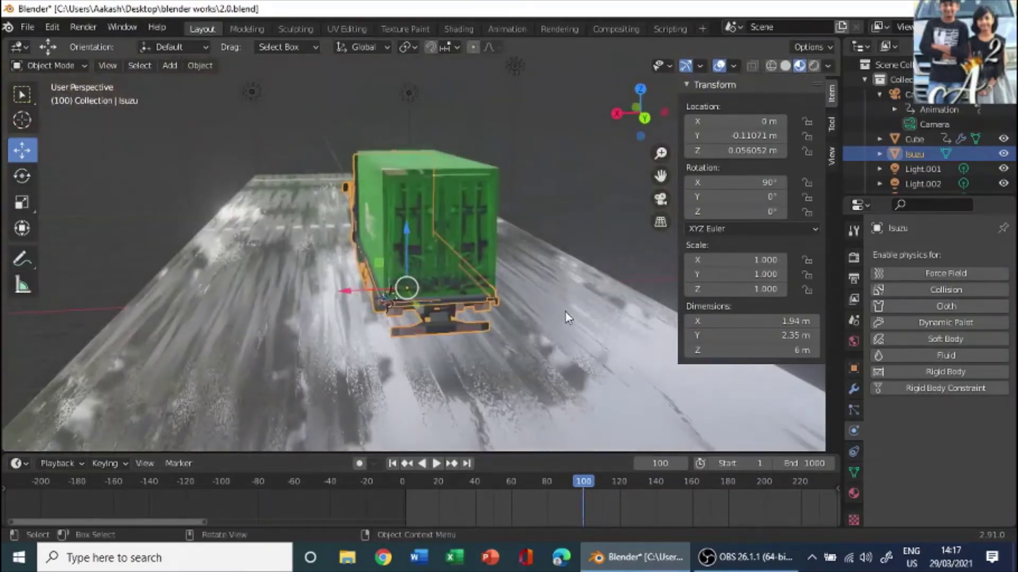
{"action": "key", "text": "i"}
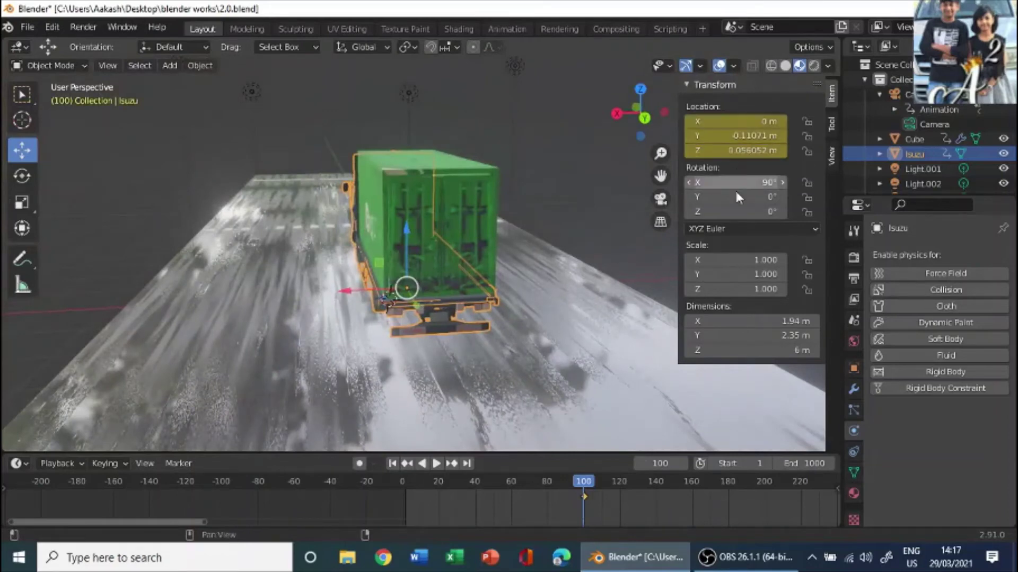
{"action": "key", "text": "i"}
Step: At frame 110, shift the truck to about X -0.067 m, tilt it to about -5.27° Y, and keyframe its location and rotation
{"action": "key", "text": "Right"}
{"action": "key", "text": "Right"}
{"action": "key", "text": "Right"}
{"action": "key", "text": "Right"}
{"action": "key", "text": "Right"}
{"action": "key", "text": "Right"}
{"action": "key", "text": "Right"}
{"action": "key", "text": "Right"}
{"action": "key", "text": "Right"}
{"action": "key", "text": "Right"}
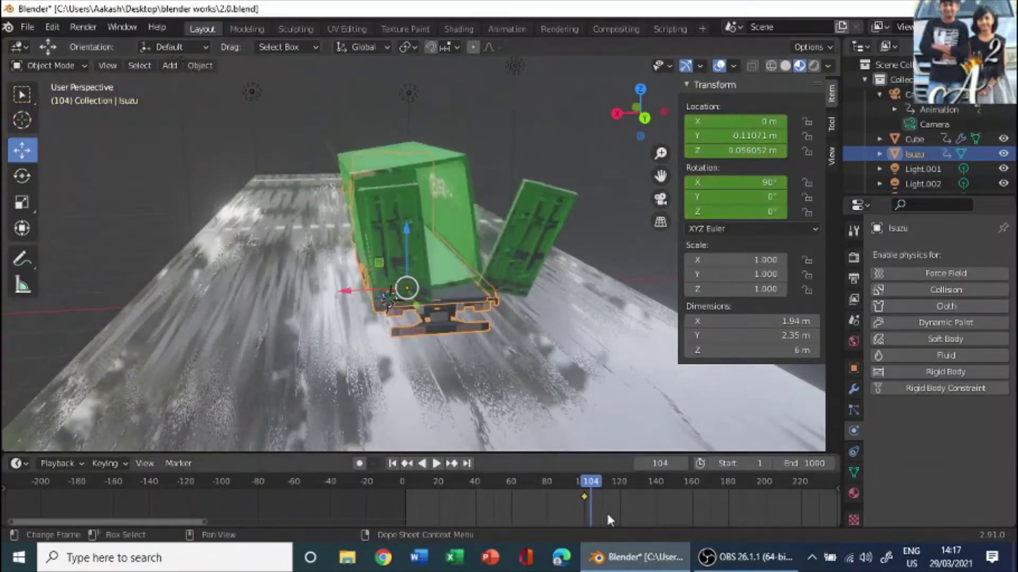
{"action": "middle_click_drag", "start_coordinate": [349, 111], "coordinate": [452, 194]}
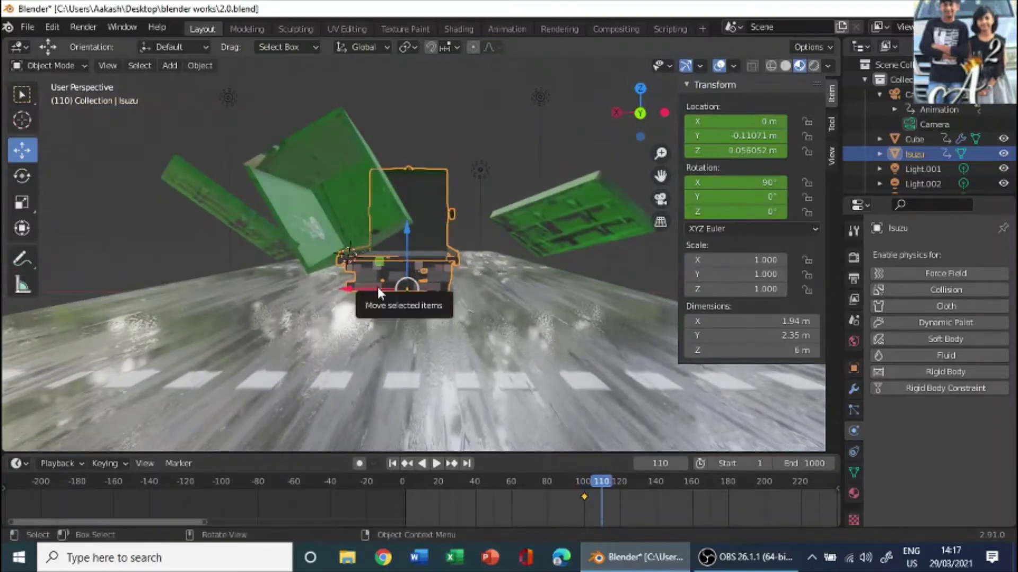
{"action": "left_click_drag", "start_coordinate": [378, 287], "coordinate": [357, 268]}
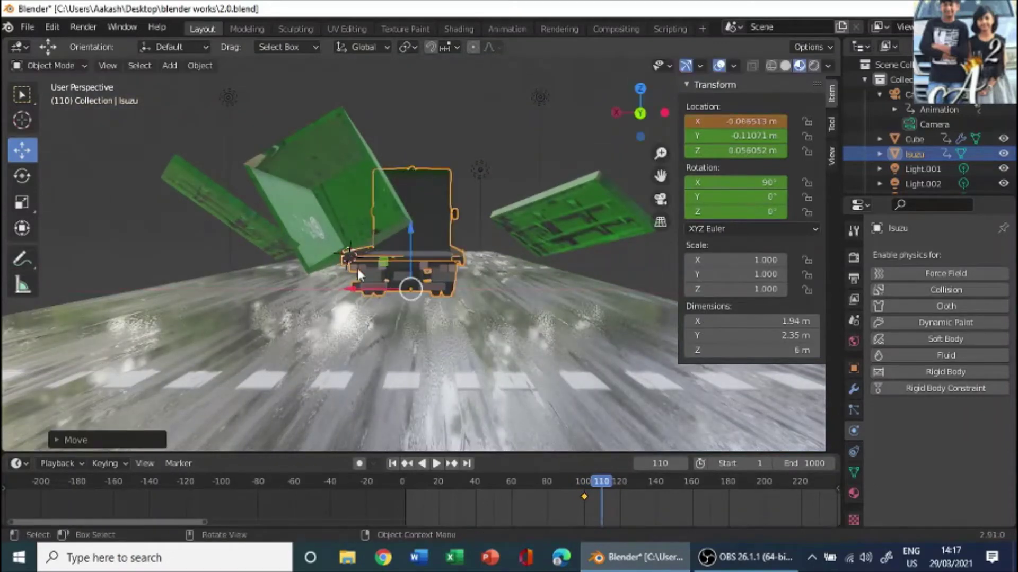
{"action": "left_click", "coordinate": [33, 176]}
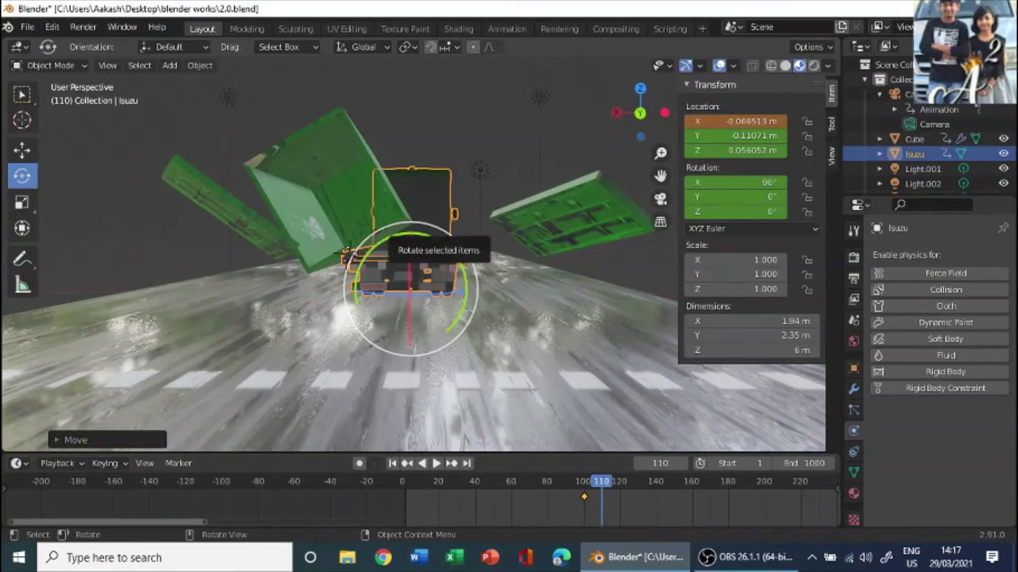
{"action": "left_click_drag", "start_coordinate": [405, 234], "coordinate": [425, 234]}
{"action": "middle_click_drag", "start_coordinate": [424, 234], "coordinate": [320, 220]}
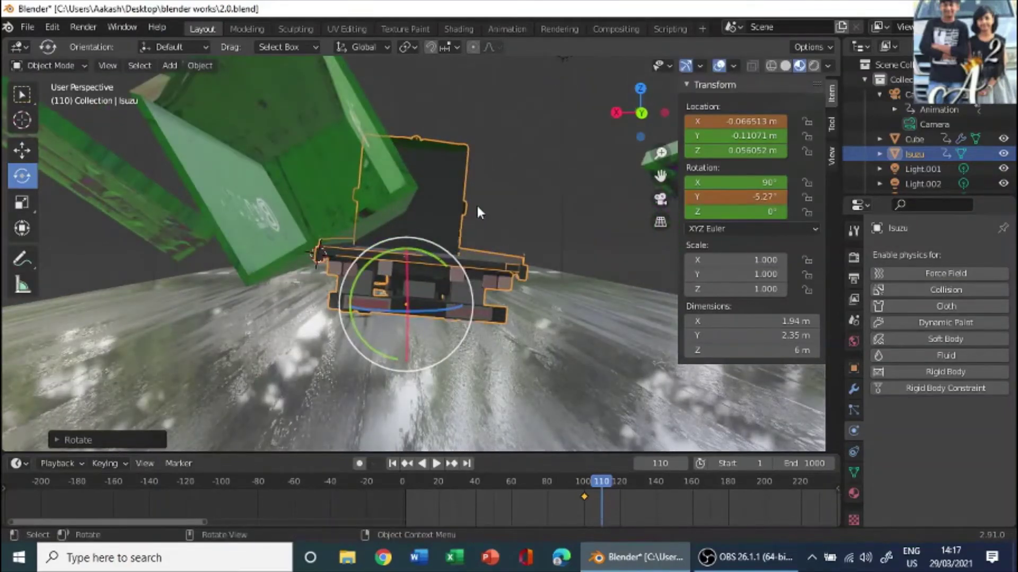
{"action": "key", "text": "i"}
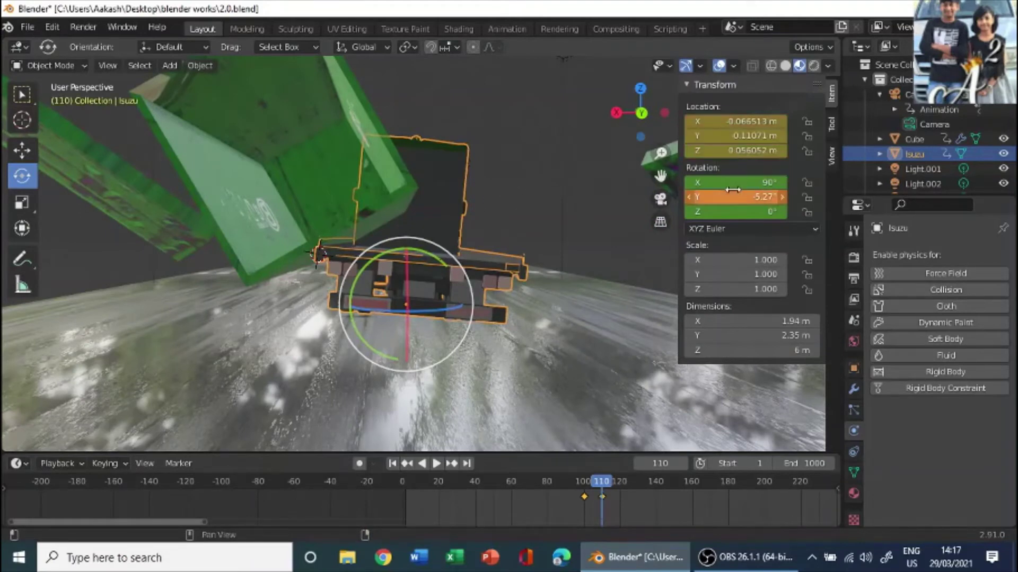
{"action": "key", "text": "i"}
Step: At frame 117, tilt the truck to about -18.8° Y, raise it to about Z 0.241 m, and keyframe location and rotation
{"action": "key", "text": "space"}
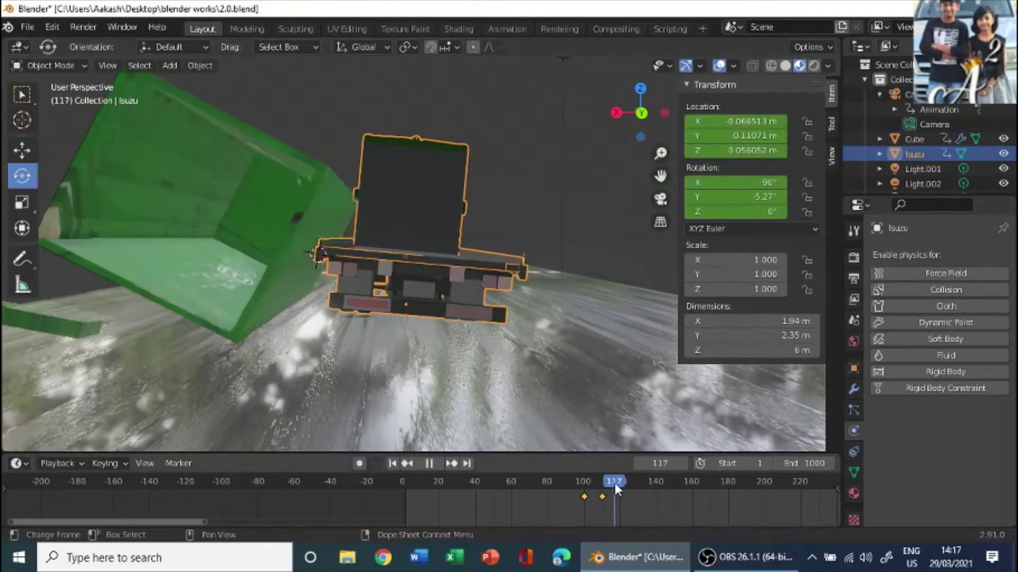
{"action": "left_click_drag", "start_coordinate": [616, 483], "coordinate": [615, 485]}
{"action": "key", "text": "space"}
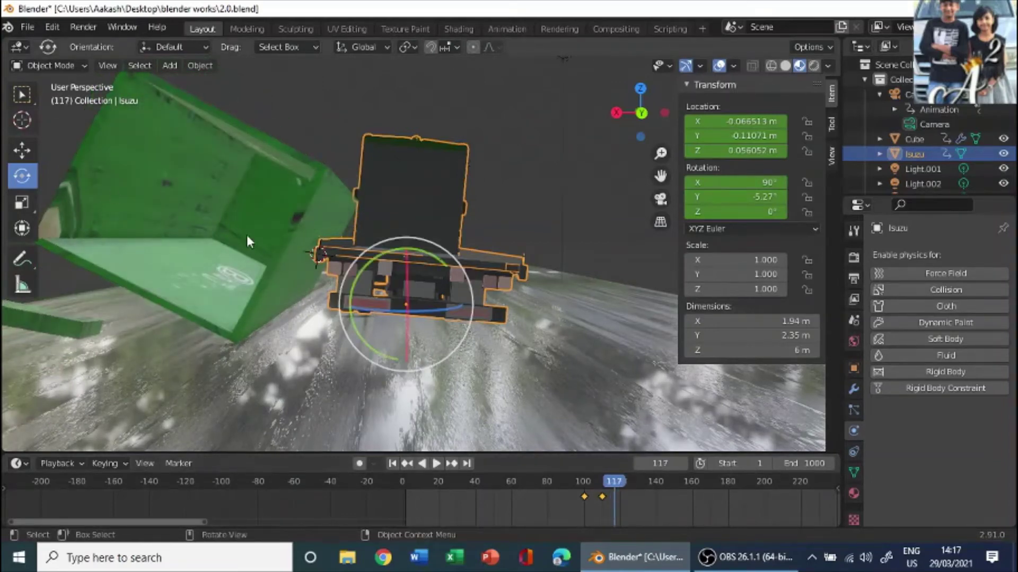
{"action": "left_click_drag", "start_coordinate": [364, 273], "coordinate": [403, 248]}
{"action": "left_click", "coordinate": [22, 151]}
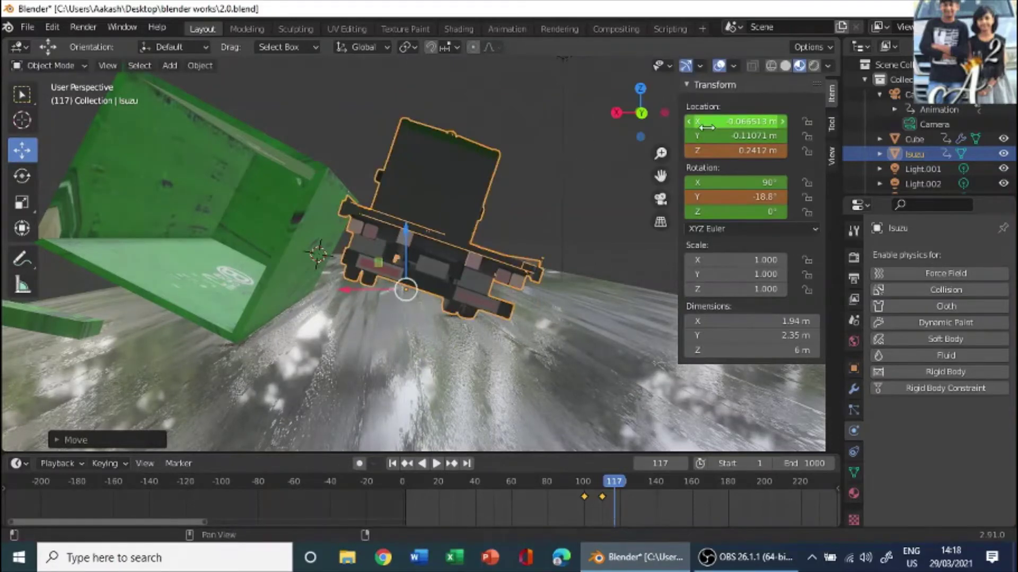
{"action": "key", "text": "i"}
{"action": "key", "text": "i"}
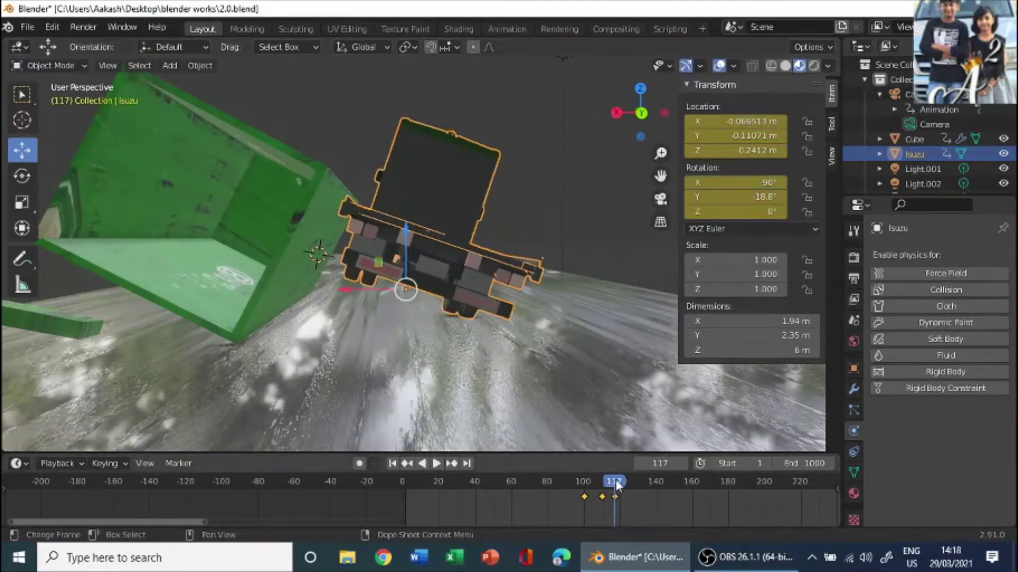
Step: At frame 123, tilt the truck to about -59.8° Y, move it to about X -0.223 m, Z 0.638 m, and keyframe location and rotation
{"action": "left_click_drag", "start_coordinate": [616, 483], "coordinate": [623, 483]}
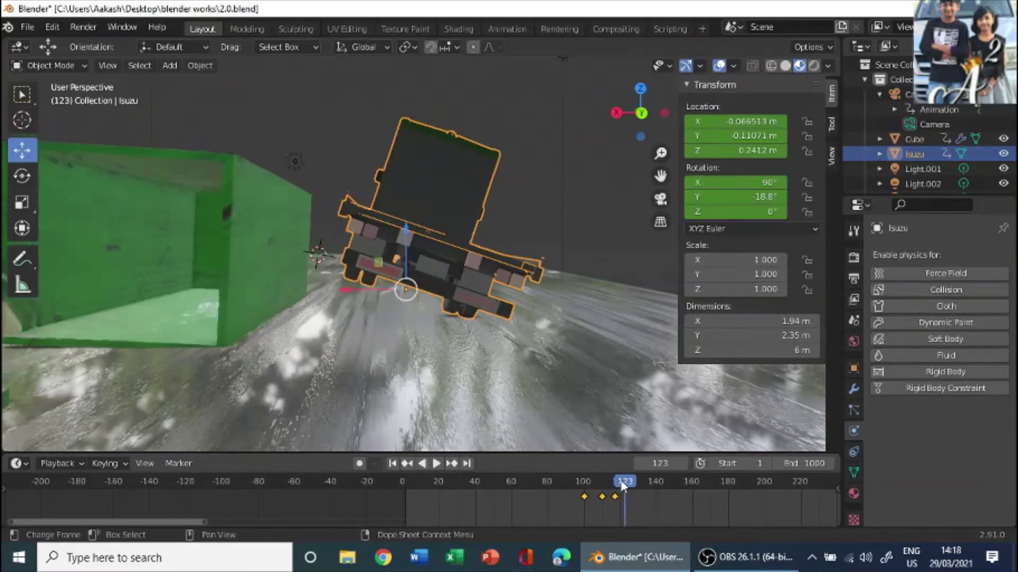
{"action": "left_click", "coordinate": [25, 177]}
{"action": "left_click_drag", "start_coordinate": [357, 257], "coordinate": [406, 208]}
{"action": "left_click", "coordinate": [33, 154]}
{"action": "left_click_drag", "start_coordinate": [365, 256], "coordinate": [378, 256]}
{"action": "key", "text": "i"}
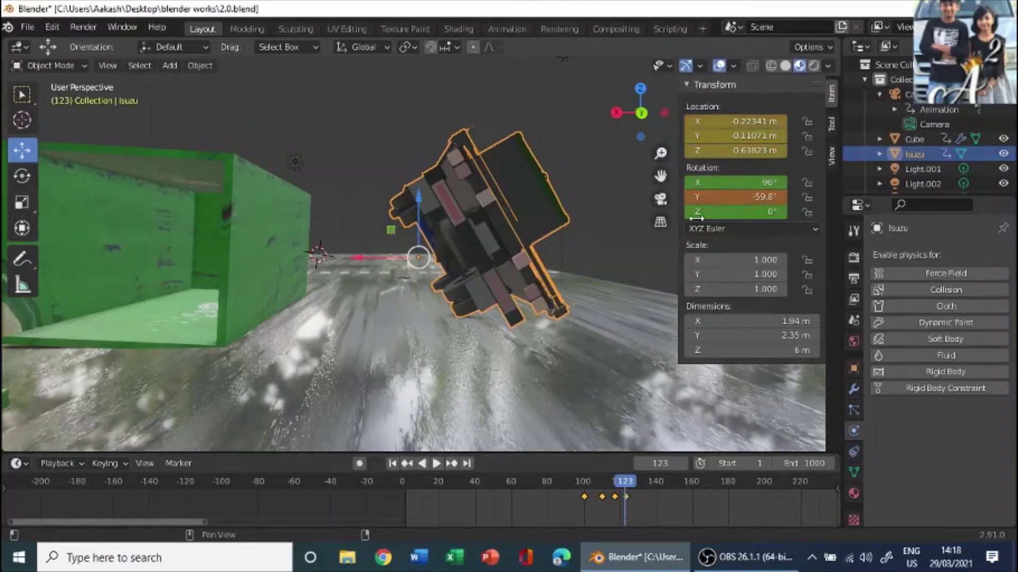
{"action": "key", "text": "i"}
Step: At frame 129, tip the truck onto its side at about -89.4° Y and move it to about X -0.473 m, Z 0.786 m
{"action": "left_click_drag", "start_coordinate": [629, 481], "coordinate": [635, 479]}
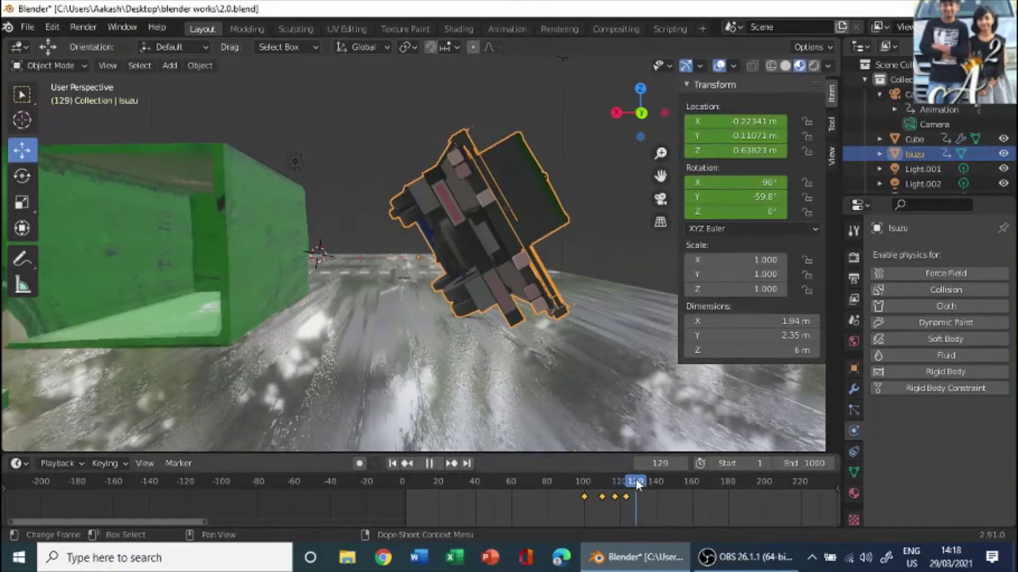
{"action": "left_click", "coordinate": [22, 177]}
{"action": "left_click_drag", "start_coordinate": [429, 207], "coordinate": [474, 214]}
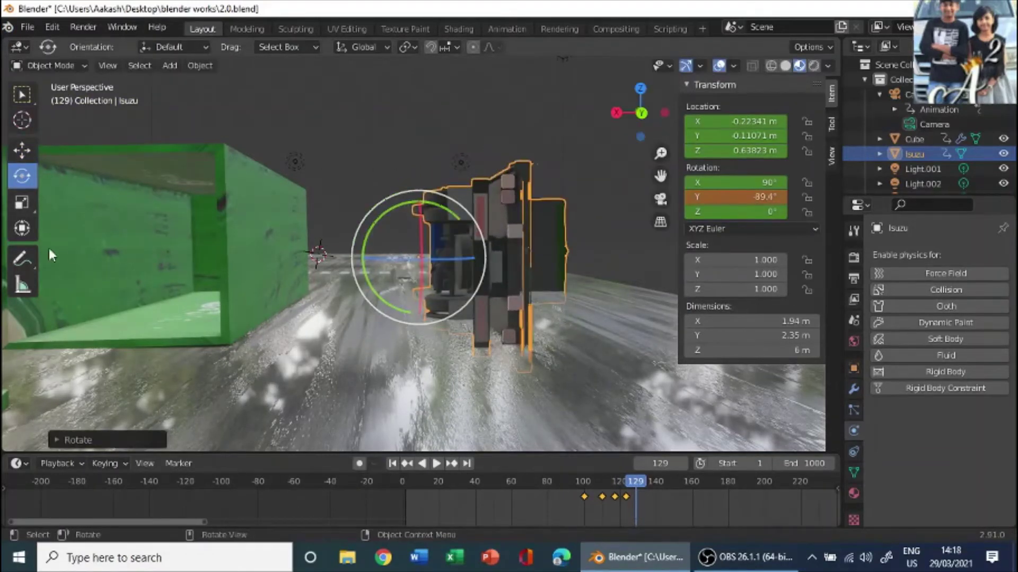
{"action": "left_click", "coordinate": [21, 151]}
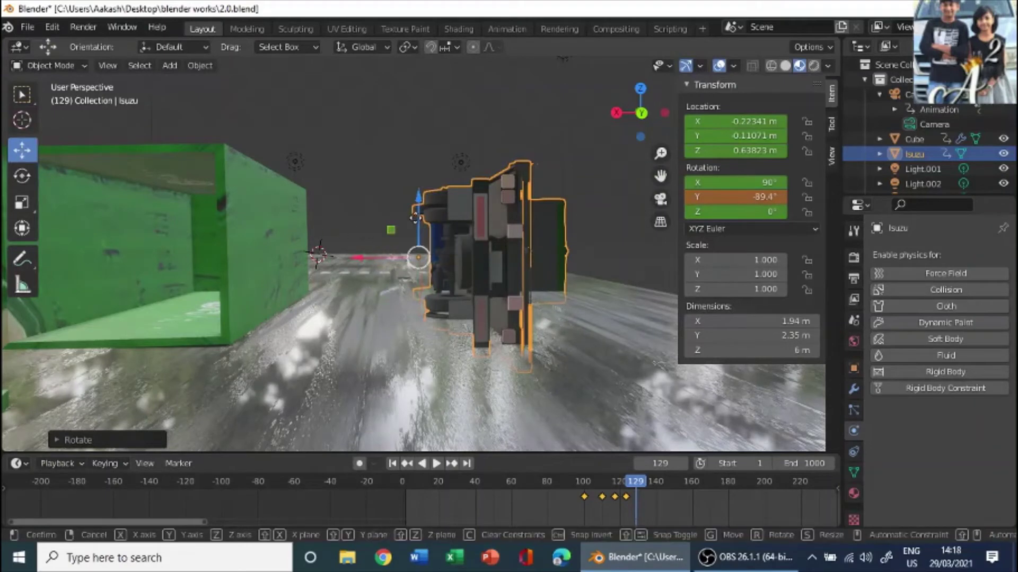
{"action": "left_click_drag", "start_coordinate": [416, 229], "coordinate": [407, 203]}
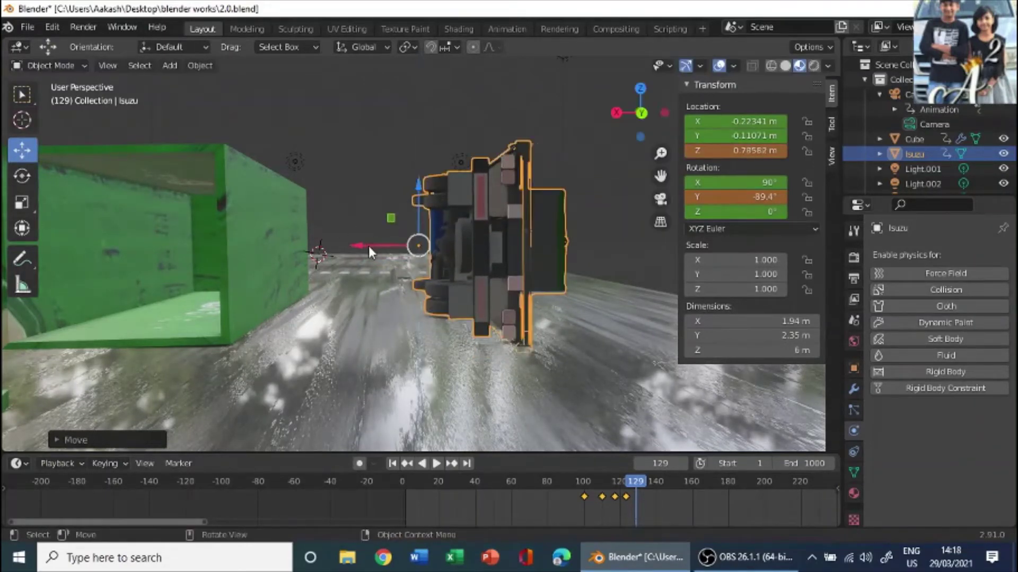
{"action": "left_click_drag", "start_coordinate": [369, 251], "coordinate": [378, 241]}
{"action": "middle_click_drag", "start_coordinate": [378, 241], "coordinate": [339, 263]}
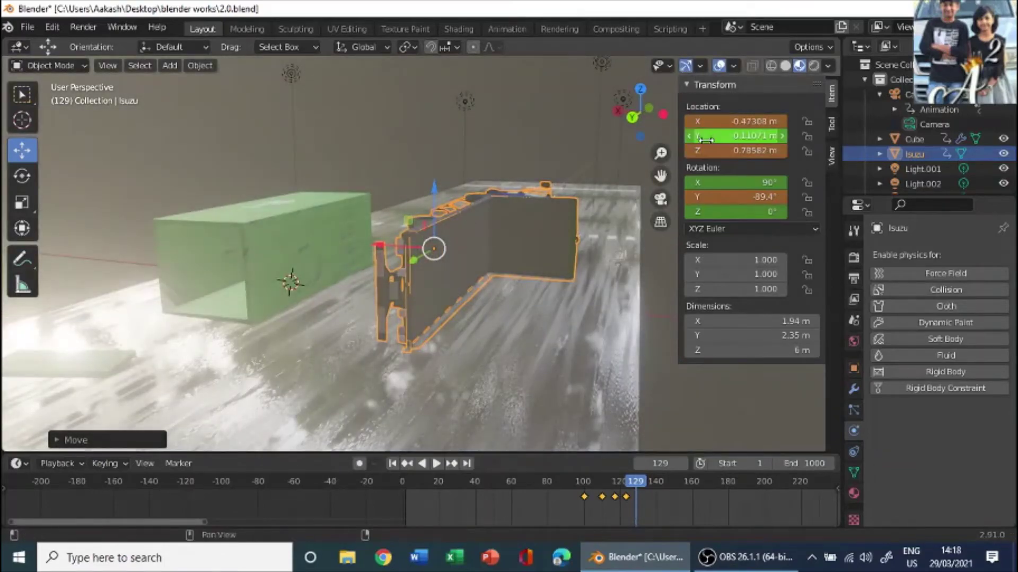
Step: Turn the truck to about 9.08° X, -89.6° Y, 82.6° Z, raise it to about Z 0.799 m, and keyframe location and rotation at frame 129
{"action": "left_click", "coordinate": [22, 176]}
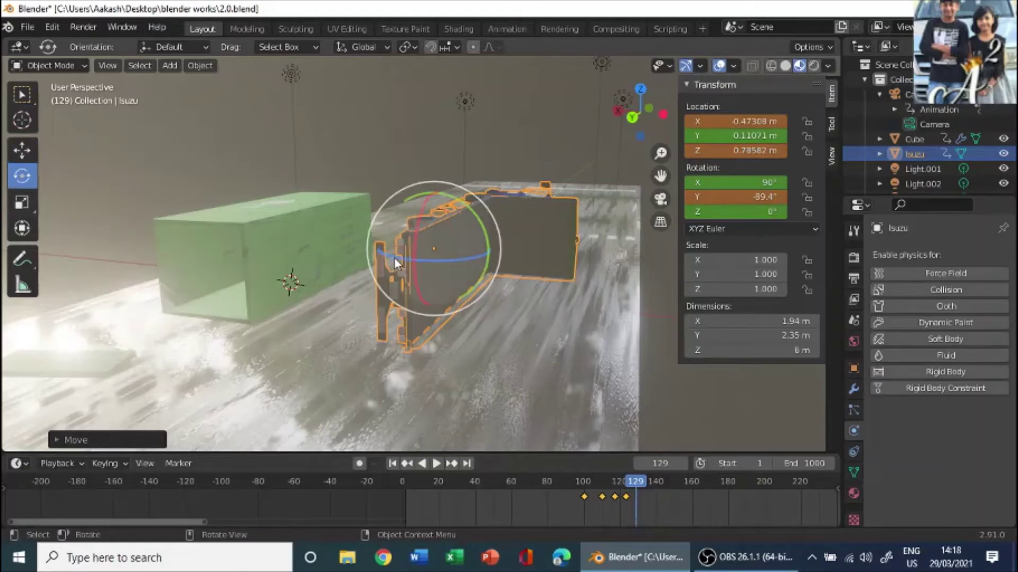
{"action": "left_click_drag", "start_coordinate": [399, 253], "coordinate": [400, 253]}
{"action": "left_click", "coordinate": [33, 151]}
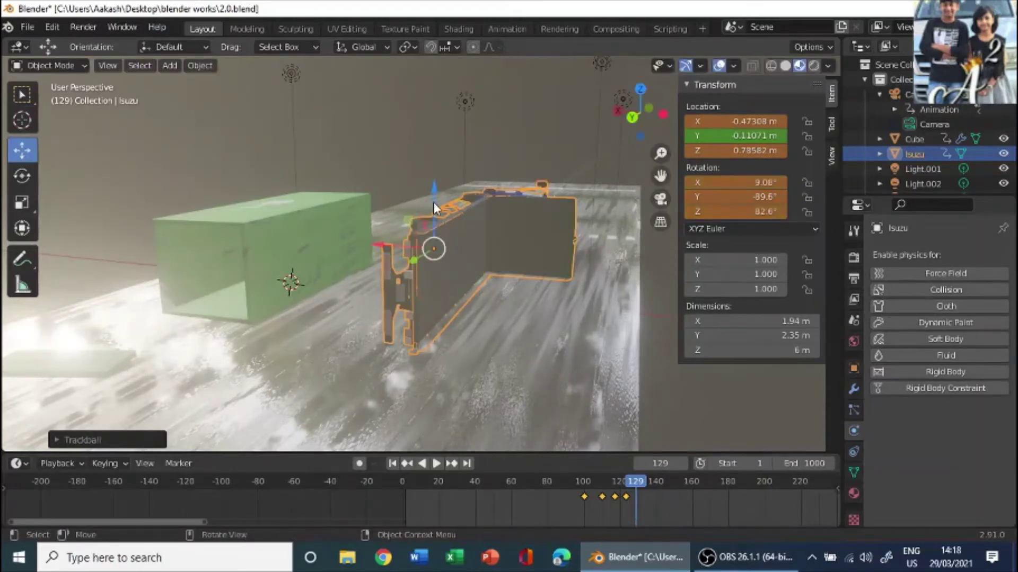
{"action": "left_click_drag", "start_coordinate": [430, 203], "coordinate": [432, 200]}
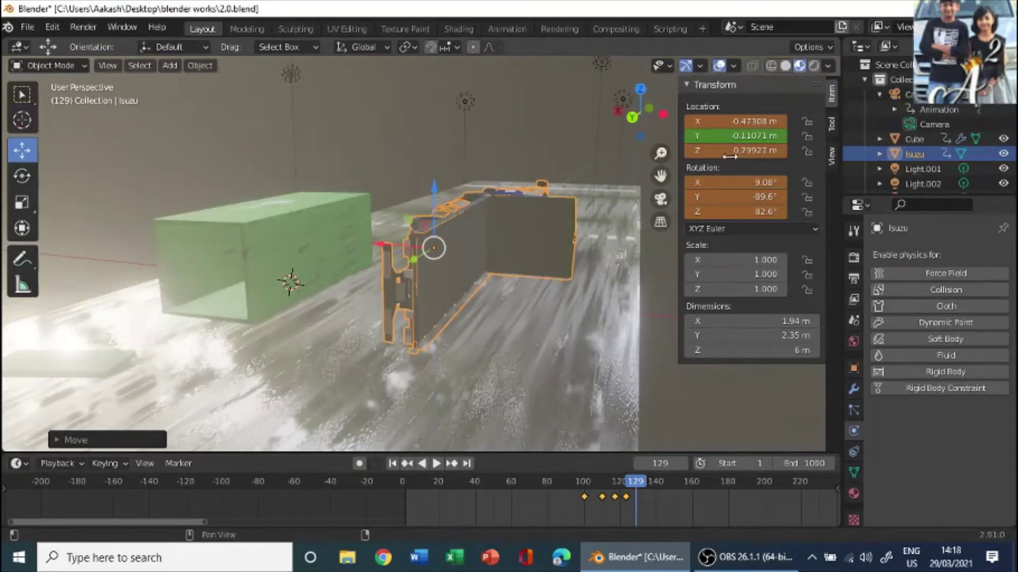
{"action": "key", "text": "i"}
{"action": "key", "text": "i"}
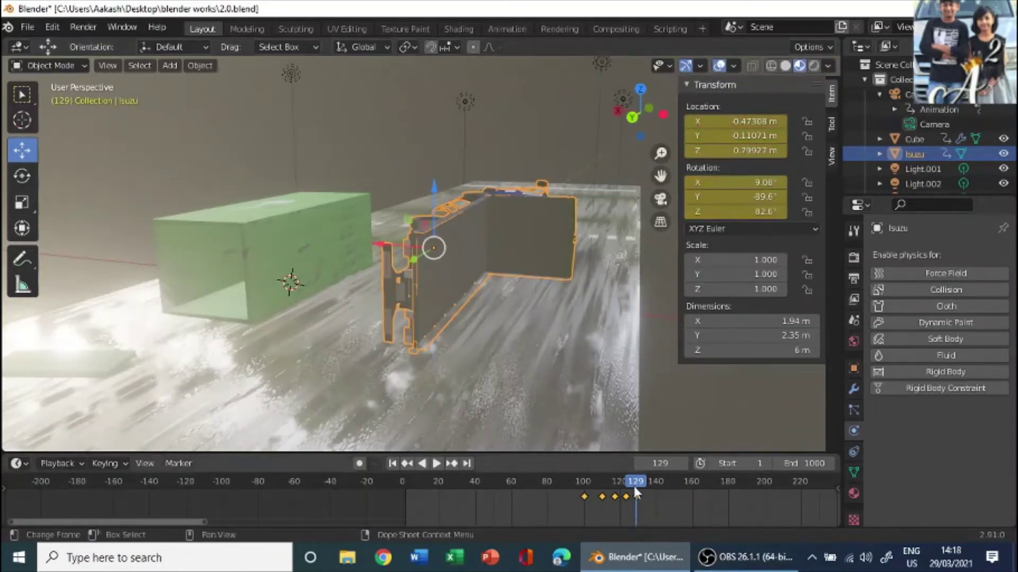
Step: At frame 135, turn the truck to about 89.6° Z, slide it to about X -0.641 m, and keyframe its location and rotation
{"action": "left_click_drag", "start_coordinate": [634, 486], "coordinate": [646, 486]}
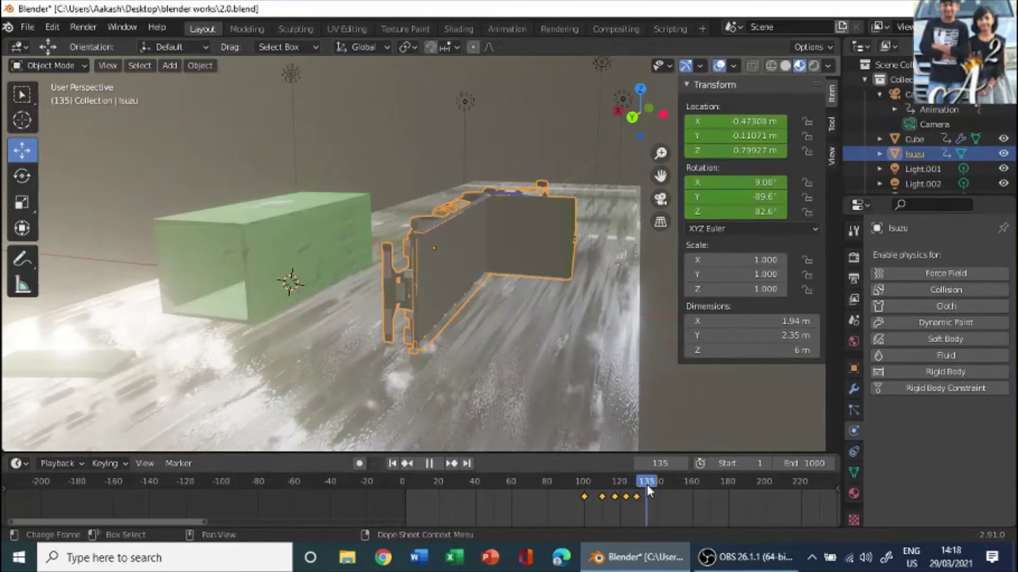
{"action": "left_click", "coordinate": [34, 179]}
{"action": "mouse_move", "coordinate": [408, 256]}
{"action": "left_mouse_down"}
{"action": "mouse_move", "coordinate": [424, 261]}
{"action": "mouse_move", "coordinate": [411, 244]}
{"action": "left_mouse_up"}
{"action": "left_click", "coordinate": [26, 152]}
{"action": "key", "text": "i"}
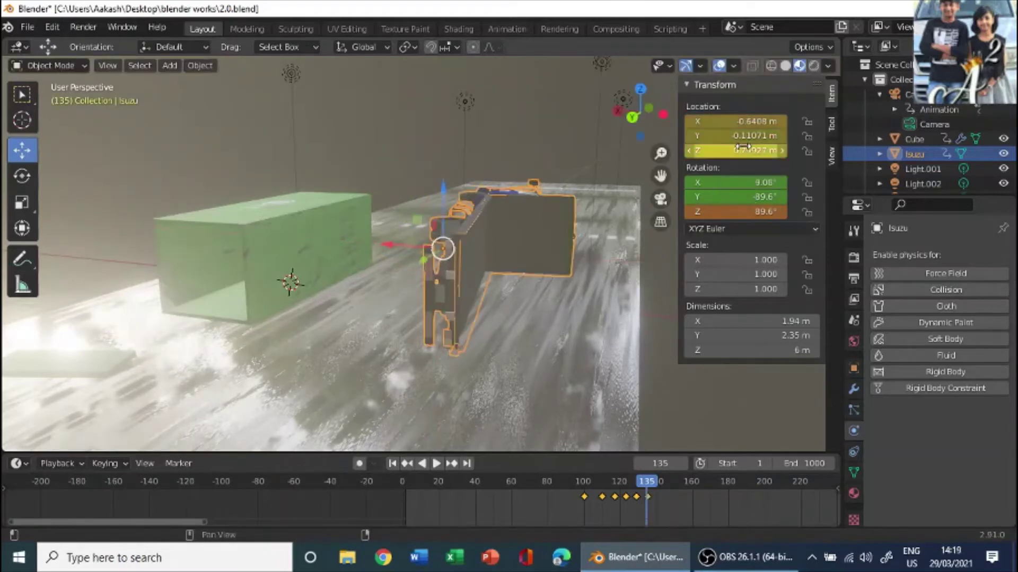
{"action": "key", "text": "i"}
Step: Play the truck's tip-over from about frame 100 and inspect its resting position from behind
{"action": "left_click_drag", "start_coordinate": [638, 480], "coordinate": [578, 481]}
{"action": "key", "text": "space"}
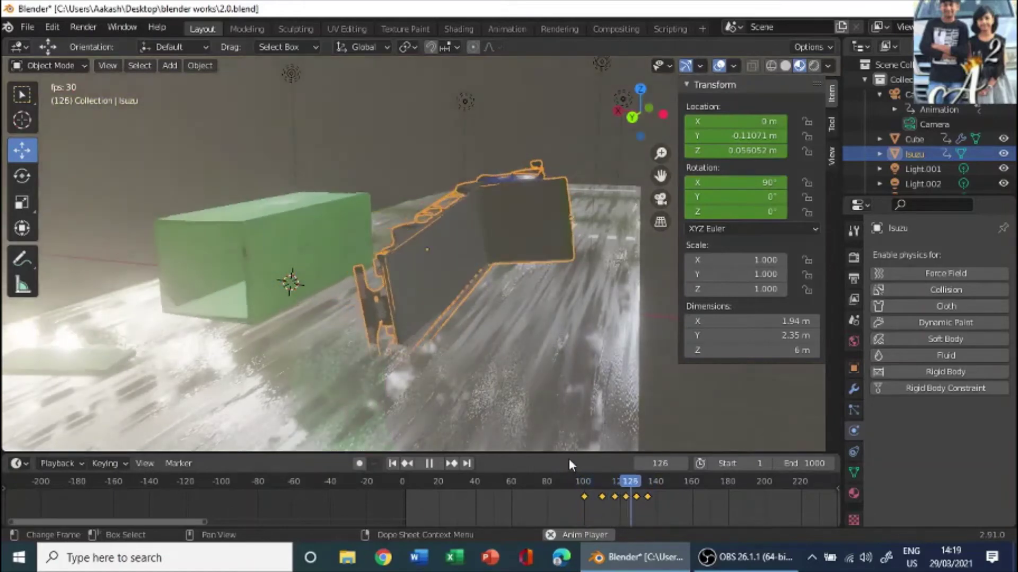
{"action": "key", "text": "space"}
{"action": "scroll", "coordinate": [485, 303], "scroll_direction": "down", "scroll_amount": 6}
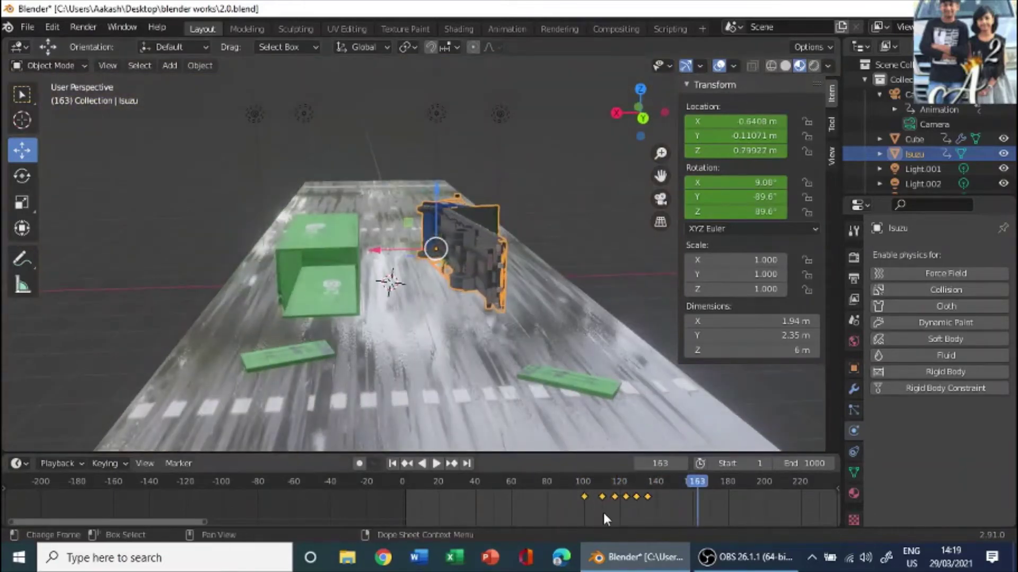
{"action": "key", "text": "g"}
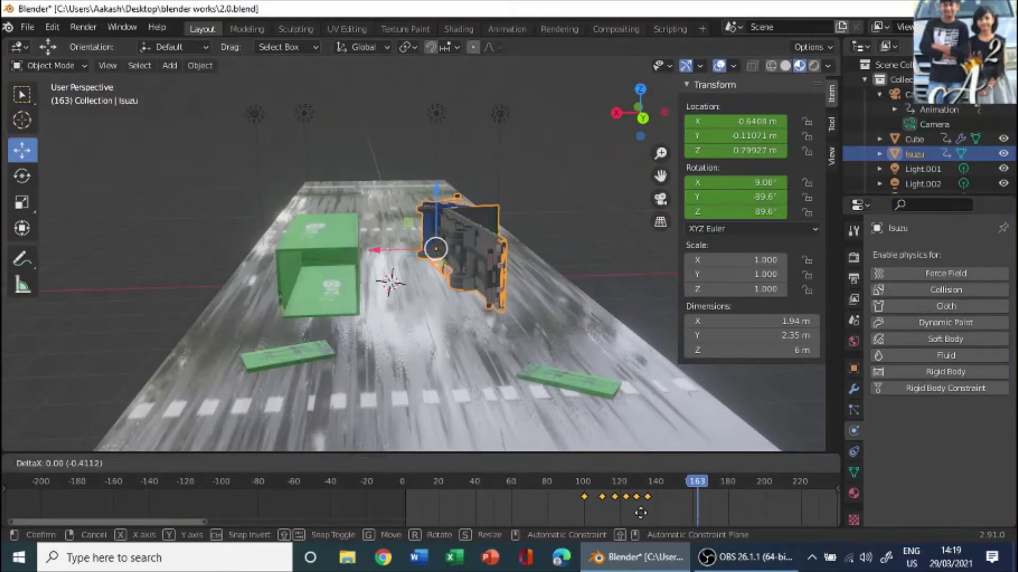
{"action": "left_click", "coordinate": [642, 512]}
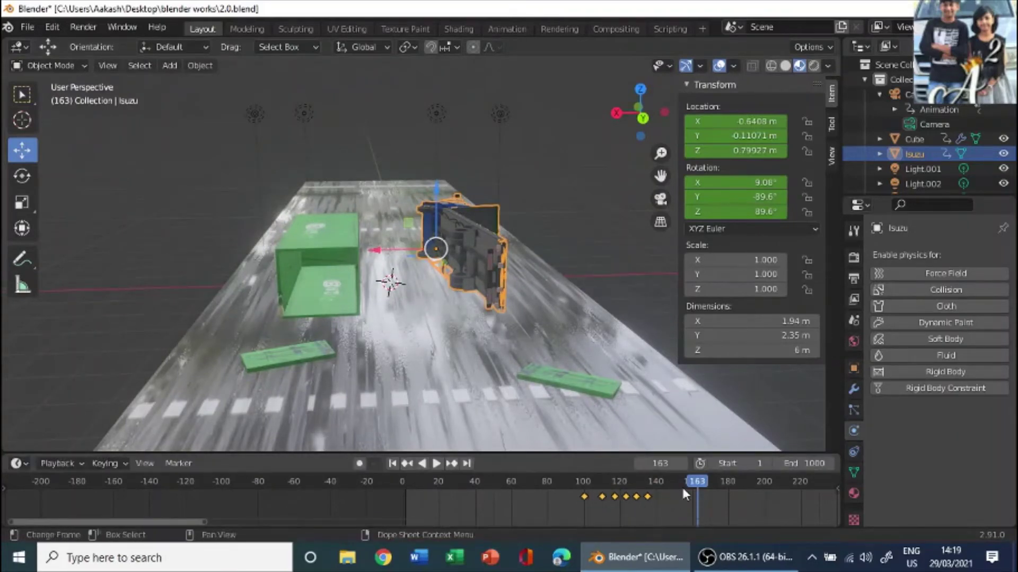
{"action": "left_click", "coordinate": [583, 483]}
{"action": "key", "text": "space"}
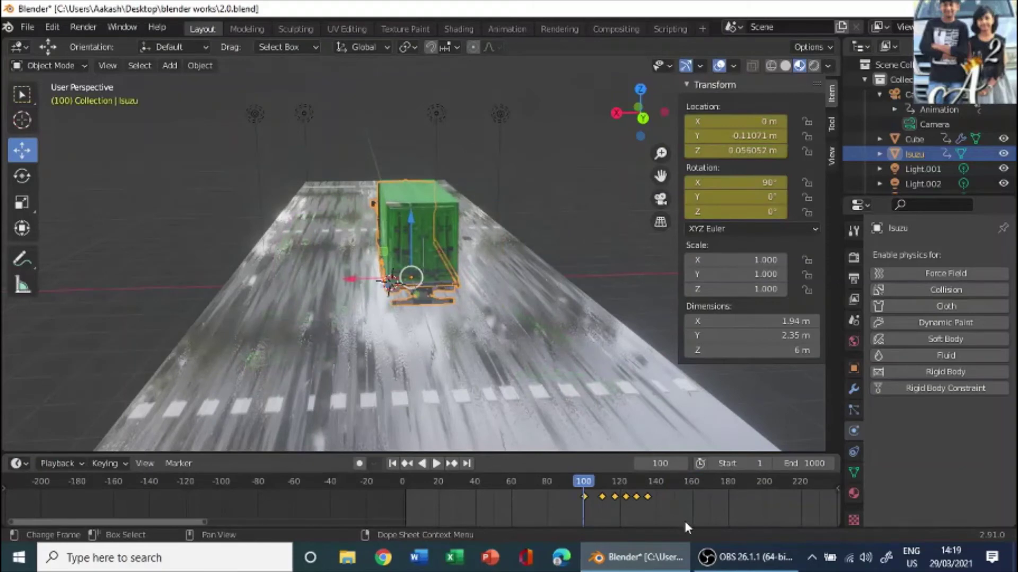
Step: Scale the truck's tip-over keyframes in time by about 0.89 from frame 100 and play the animation
{"action": "key", "text": "s"}
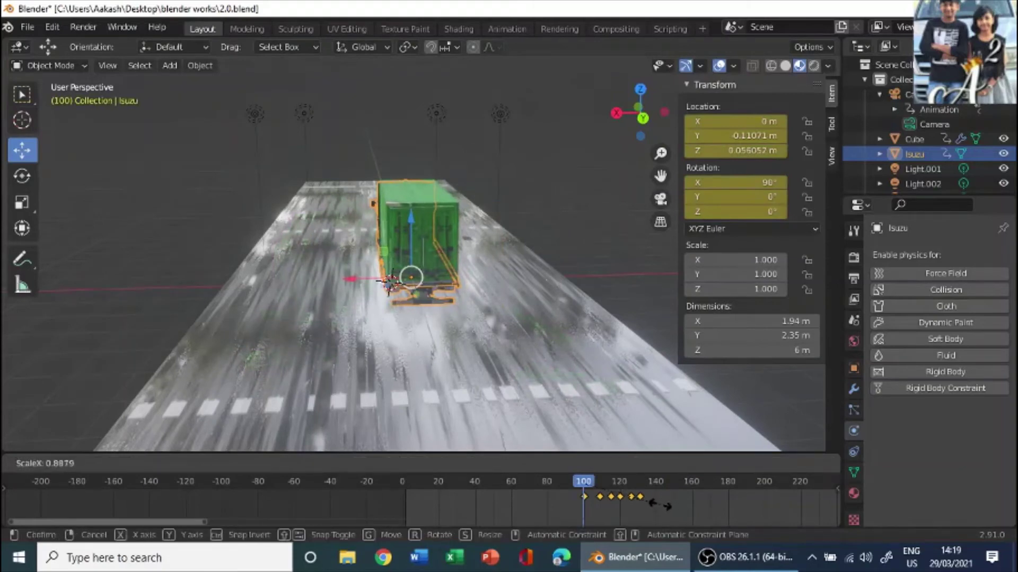
{"action": "left_click", "coordinate": [658, 501]}
{"action": "key", "text": "space"}
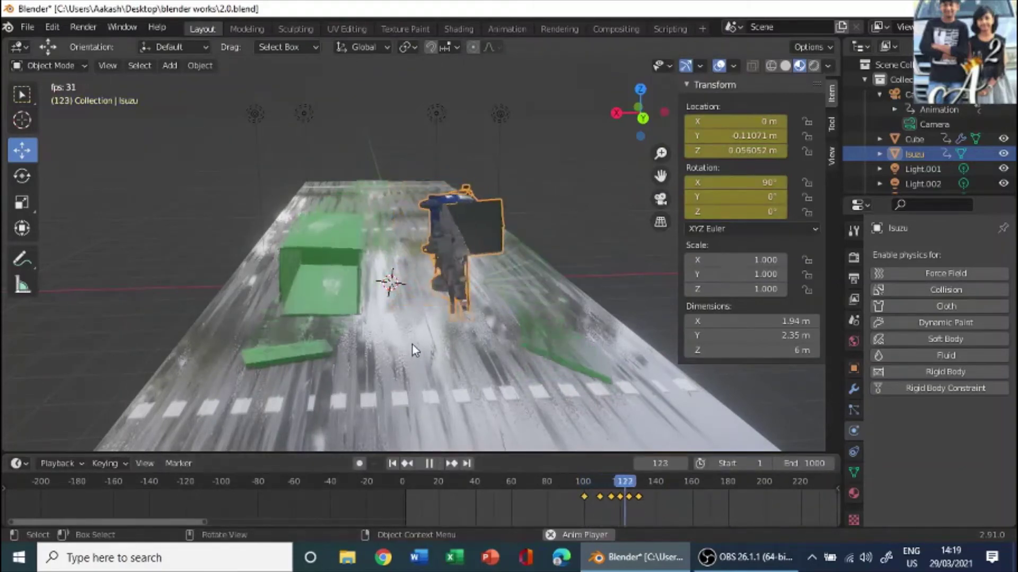
{"action": "middle_click_drag", "start_coordinate": [415, 267], "coordinate": [447, 308]}
{"action": "scroll", "coordinate": [507, 260], "scroll_direction": "down", "scroll_amount": 2}
{"action": "scroll", "coordinate": [475, 298], "scroll_direction": "up", "scroll_amount": 5}
{"action": "scroll", "coordinate": [384, 296], "scroll_direction": "down", "scroll_amount": 6}
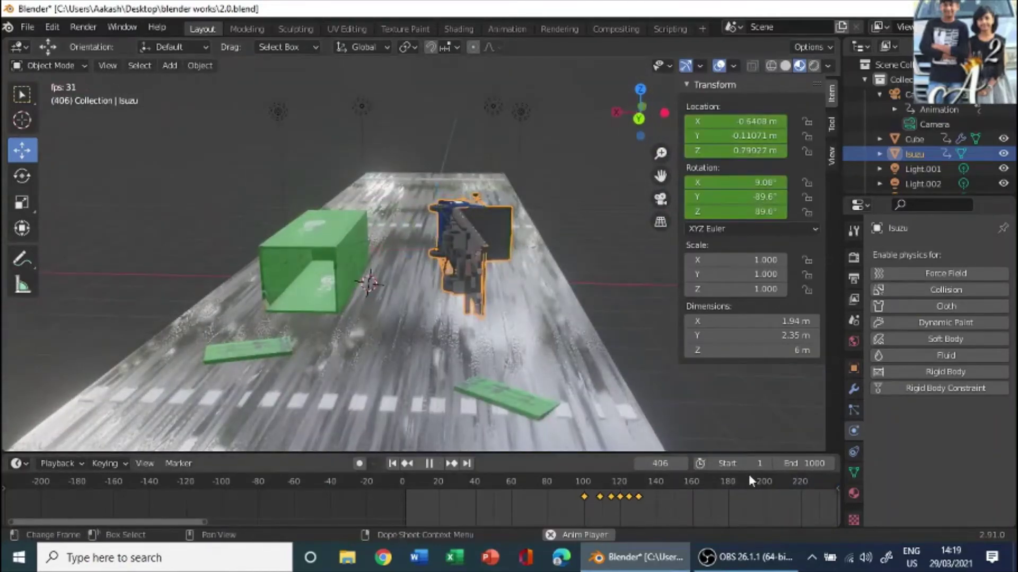
{"action": "key", "text": "space"}
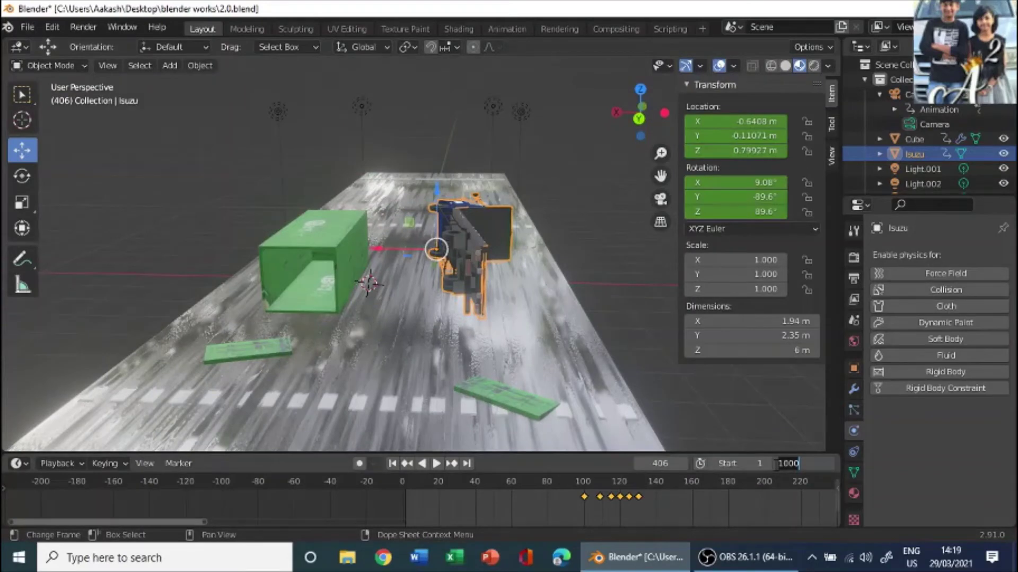
Step: Set the animation's end frame to 300 and return to frame 1
{"action": "type", "text": "0"}
{"action": "key", "text": "Return"}
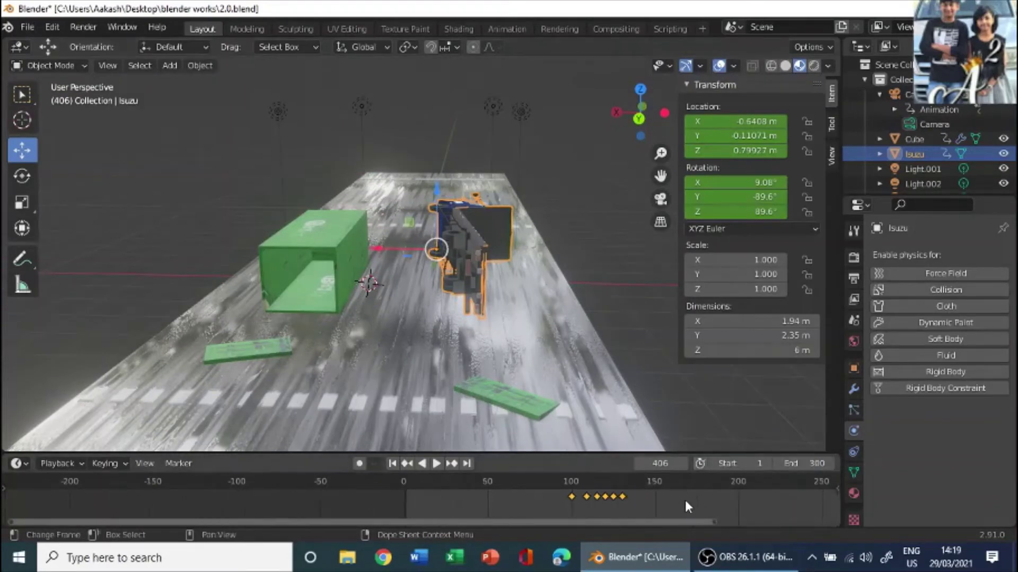
{"action": "scroll", "coordinate": [684, 501], "scroll_direction": "down", "scroll_amount": 2}
{"action": "scroll", "coordinate": [683, 497], "scroll_direction": "up", "scroll_amount": 3}
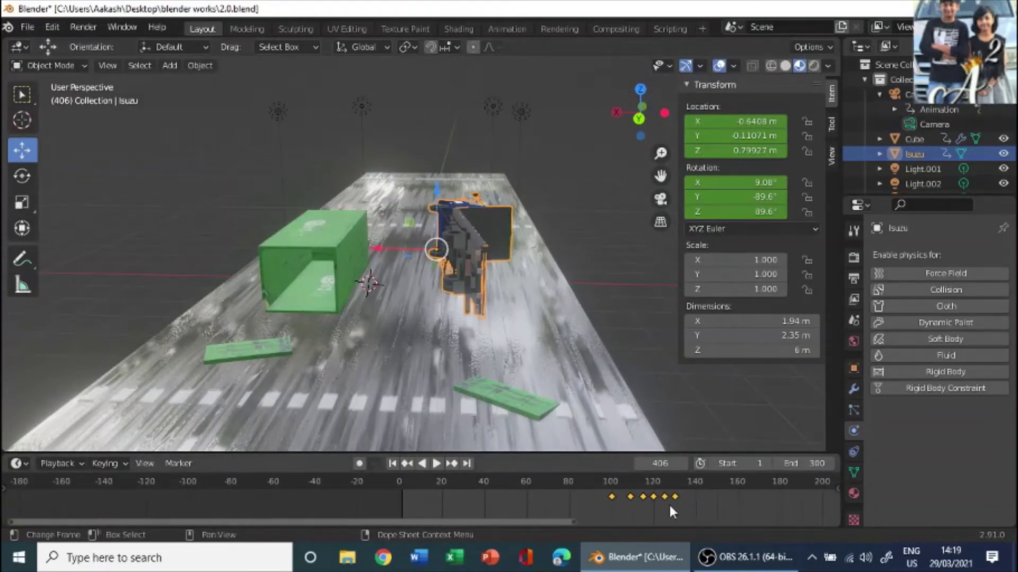
{"action": "scroll", "coordinate": [457, 374], "scroll_direction": "down", "scroll_amount": 1}
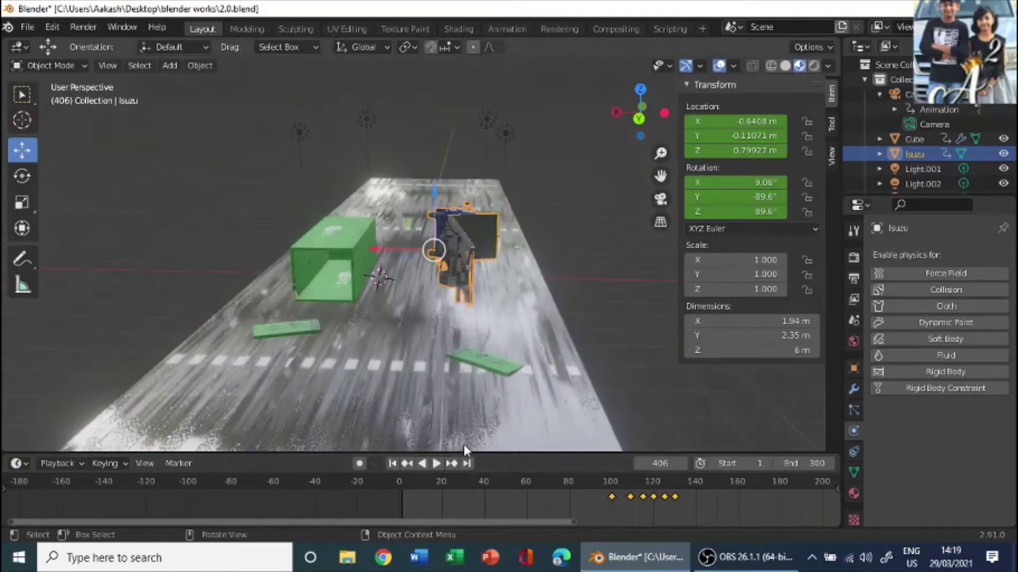
{"action": "left_click", "coordinate": [392, 464]}
Step: Enable the phones collection in the scene
{"action": "scroll", "coordinate": [376, 270], "scroll_direction": "up", "scroll_amount": 4}
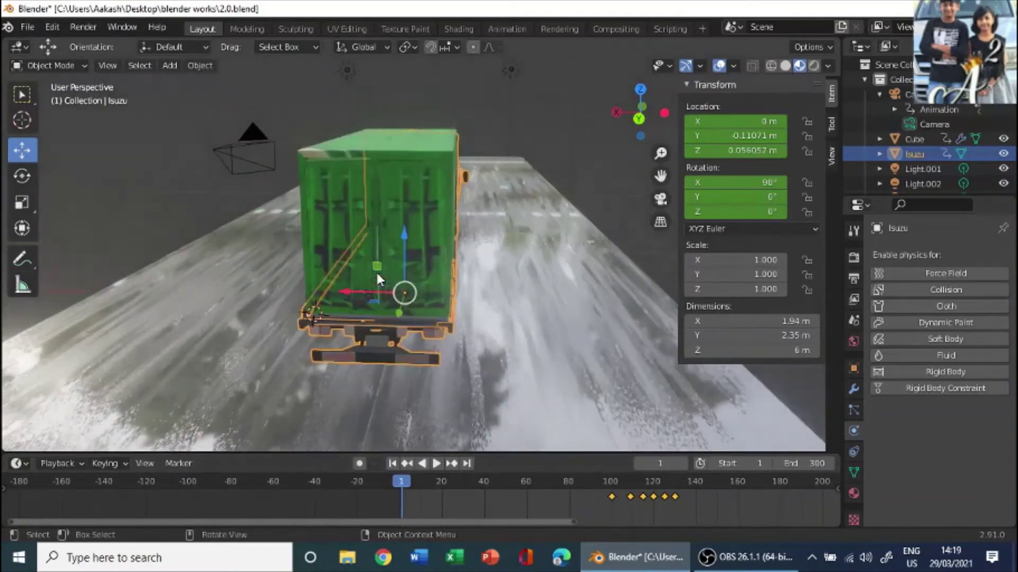
{"action": "scroll", "coordinate": [376, 257], "scroll_direction": "down", "scroll_amount": 2}
{"action": "scroll", "coordinate": [475, 258], "scroll_direction": "down", "scroll_amount": 3}
{"action": "scroll", "coordinate": [888, 146], "scroll_direction": "down", "scroll_amount": 5}
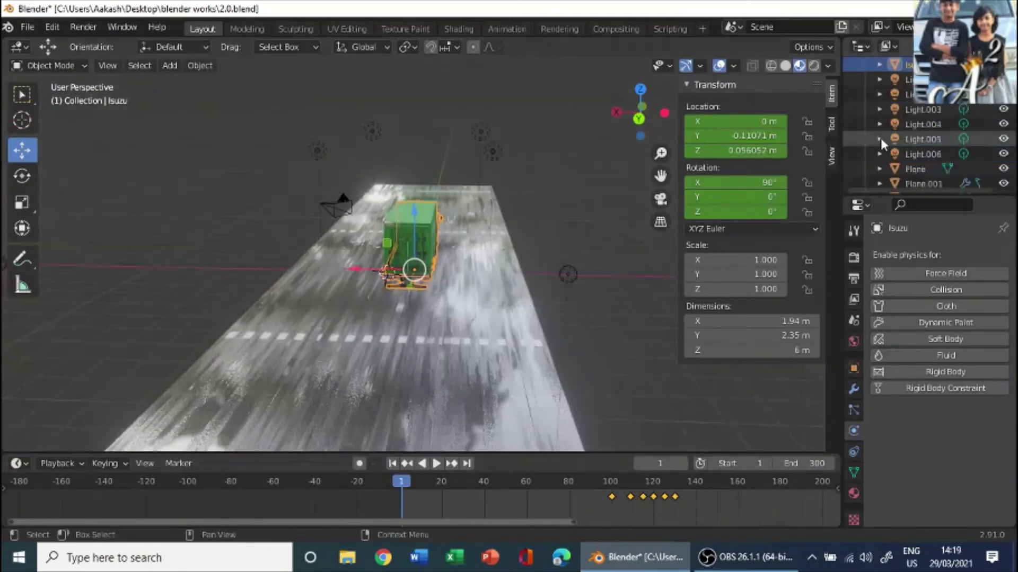
{"action": "left_click", "coordinate": [1002, 151]}
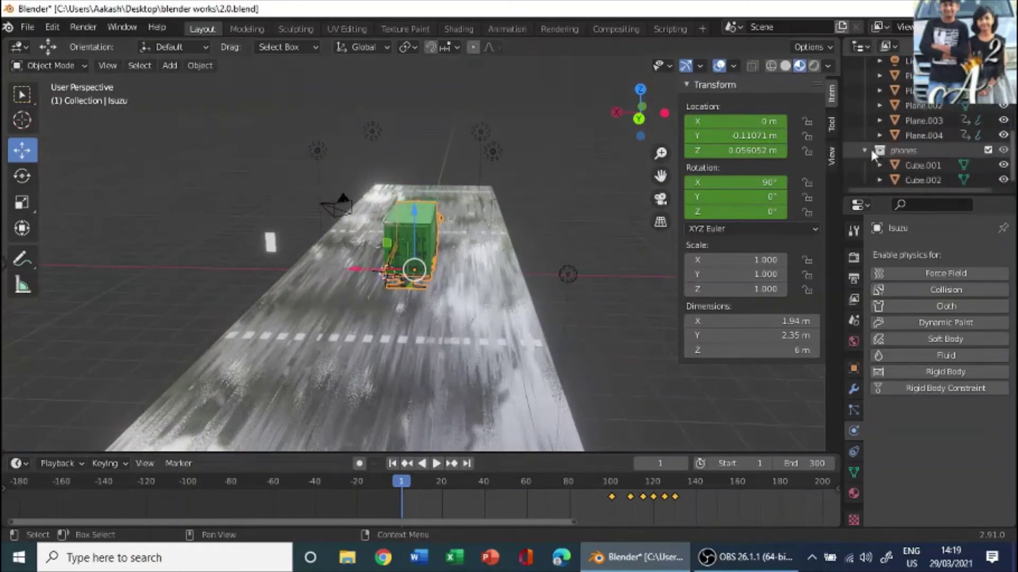
Step: Move the phone standing inside the container out beside the truck to about X 4.73 m
{"action": "scroll", "coordinate": [666, 168], "scroll_direction": "down", "scroll_amount": 1}
{"action": "scroll", "coordinate": [410, 186], "scroll_direction": "up", "scroll_amount": 2}
{"action": "mouse_move", "coordinate": [383, 179]}
{"action": "middle_mouse_down"}
{"action": "mouse_move", "coordinate": [493, 190]}
{"action": "mouse_move", "coordinate": [378, 180]}
{"action": "middle_mouse_up"}
{"action": "scroll", "coordinate": [430, 189], "scroll_direction": "up", "scroll_amount": 5}
{"action": "left_click", "coordinate": [435, 168]}
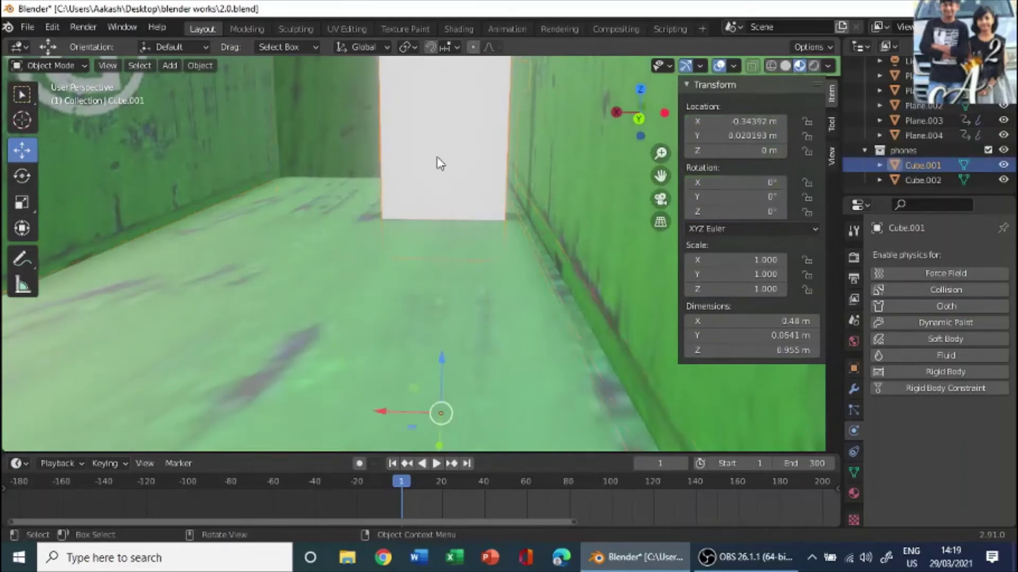
{"action": "key", "text": "KP_Decimal"}
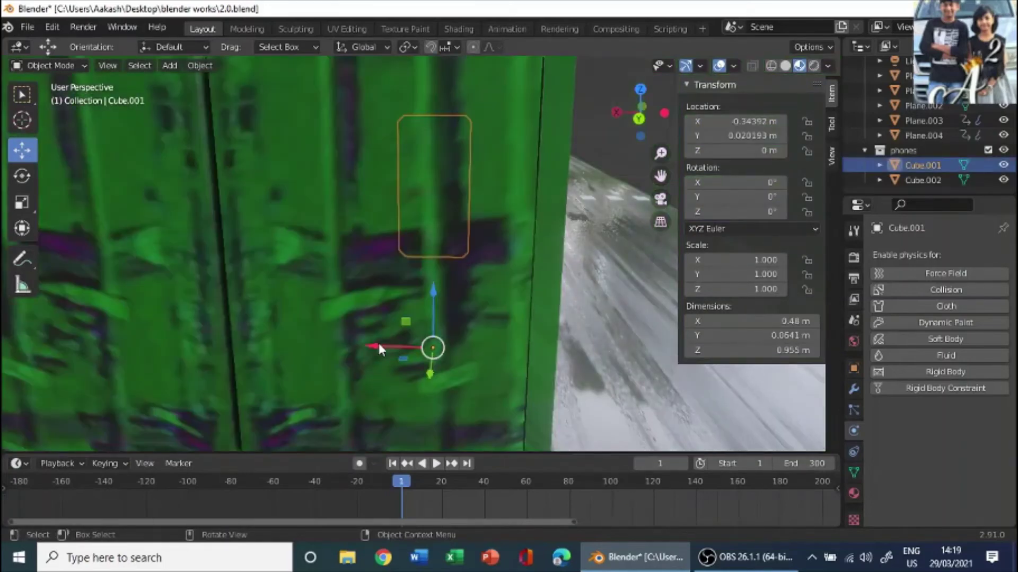
{"action": "left_click_drag", "start_coordinate": [378, 346], "coordinate": [780, 212]}
{"action": "scroll", "coordinate": [361, 241], "scroll_direction": "down", "scroll_amount": 8}
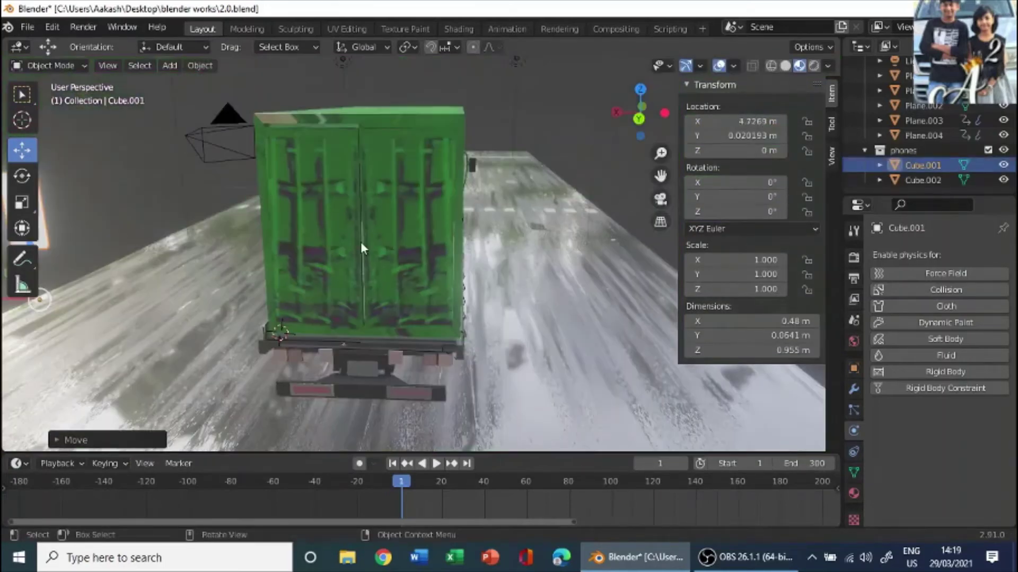
Step: Add a mesh cube at the 3D cursor by the truck's rear and select it
{"action": "mouse_move", "coordinate": [333, 241]}
{"action": "middle_mouse_down"}
{"action": "mouse_move", "coordinate": [467, 229]}
{"action": "mouse_move", "coordinate": [337, 237]}
{"action": "middle_mouse_up"}
{"action": "scroll", "coordinate": [393, 240], "scroll_direction": "up", "scroll_amount": 3}
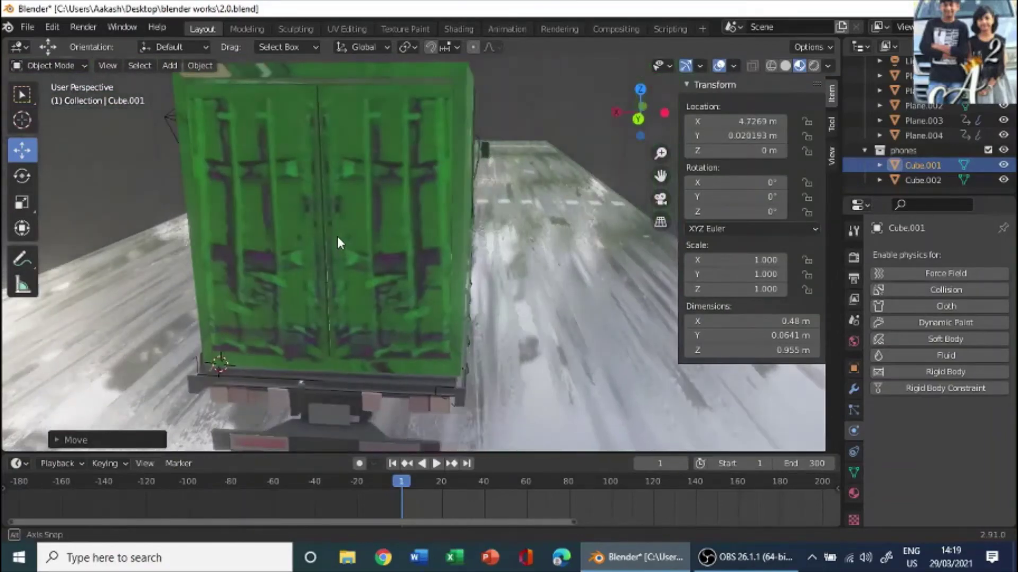
{"action": "scroll", "coordinate": [348, 233], "scroll_direction": "up", "scroll_amount": 4}
{"action": "scroll", "coordinate": [348, 233], "scroll_direction": "down", "scroll_amount": 1}
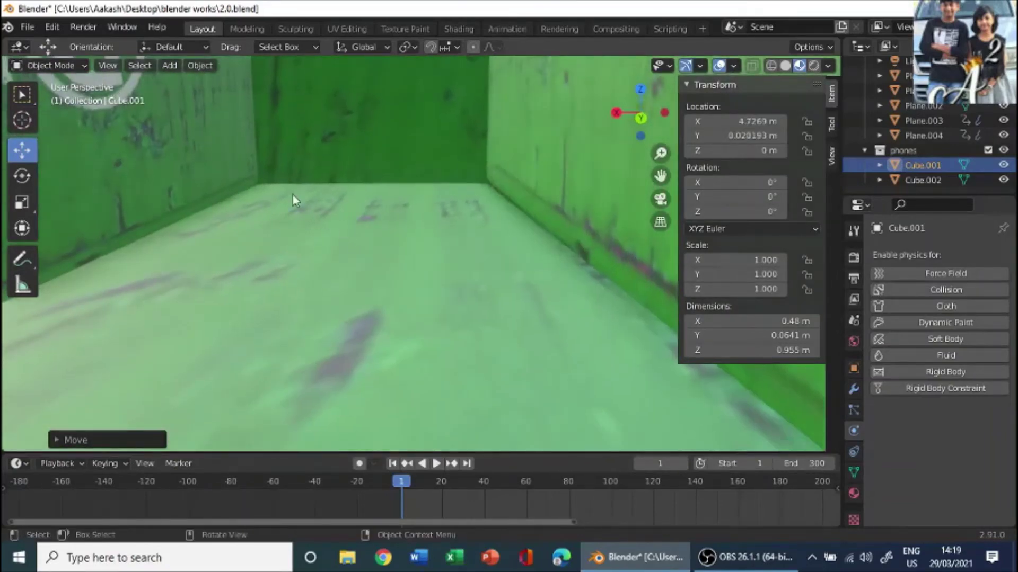
{"action": "left_click", "coordinate": [179, 65]}
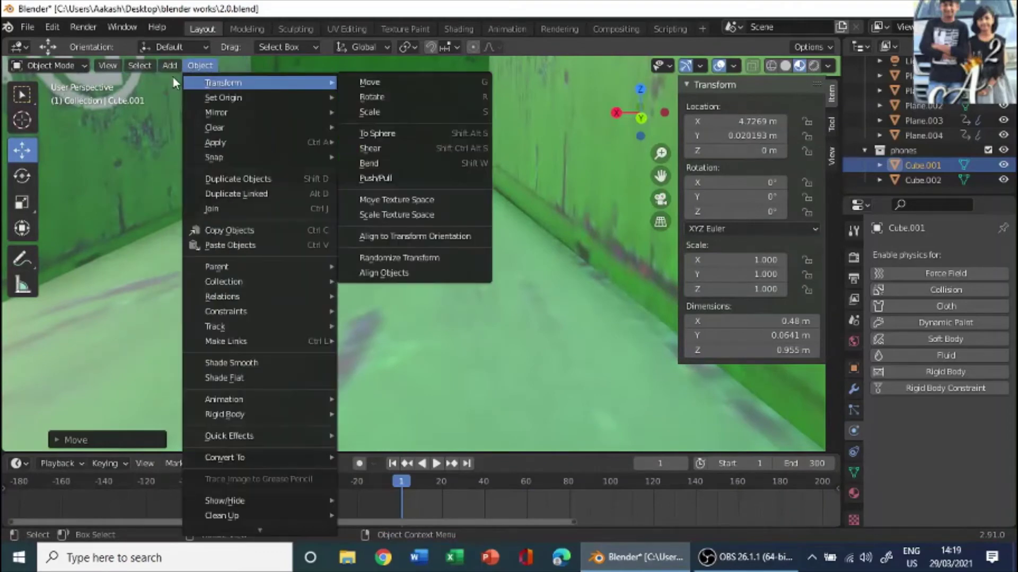
{"action": "mouse_move", "coordinate": [169, 65]}
{"action": "mouse_move", "coordinate": [212, 82]}
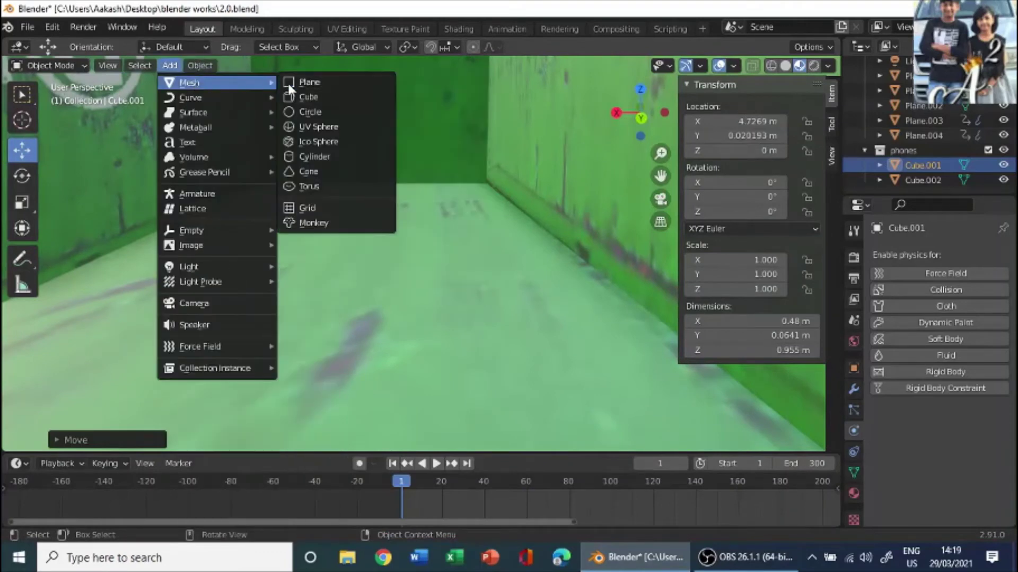
{"action": "left_click", "coordinate": [336, 105]}
{"action": "scroll", "coordinate": [361, 137], "scroll_direction": "down", "scroll_amount": 5}
{"action": "left_click", "coordinate": [336, 248], "text": "shift"}
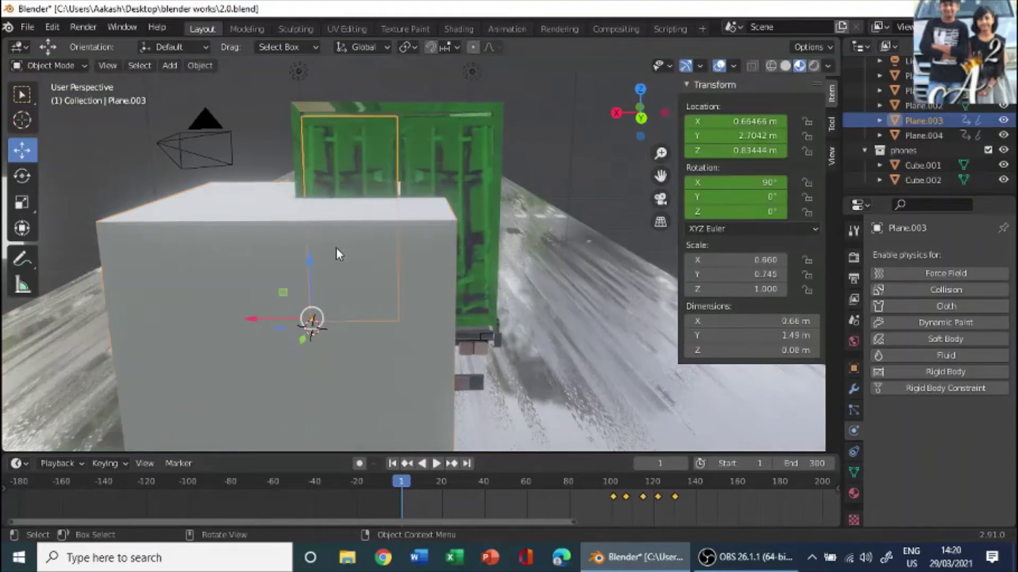
{"action": "left_click", "coordinate": [370, 331]}
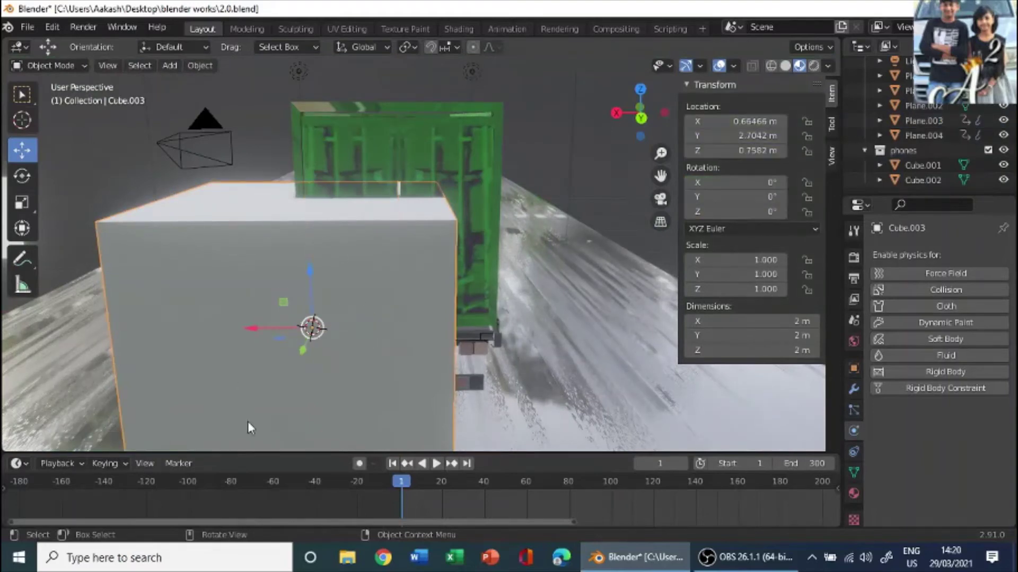
Step: Shrink the new cube to about 0.172 m per side and place it inside the container at about X 0.493 m, Y 2.09 m, Z 1.17 m
{"action": "key", "text": "s"}
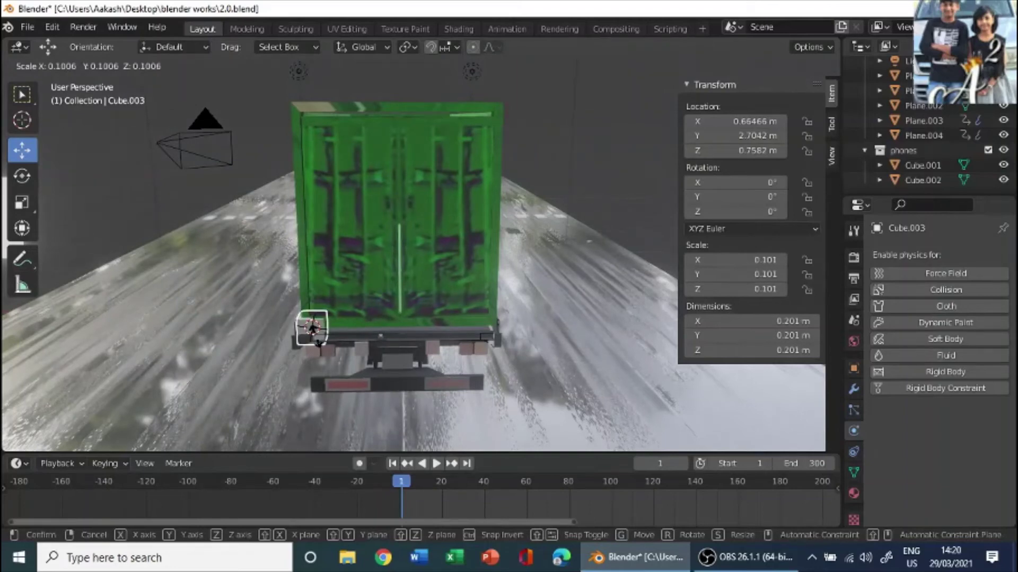
{"action": "left_click", "coordinate": [315, 334]}
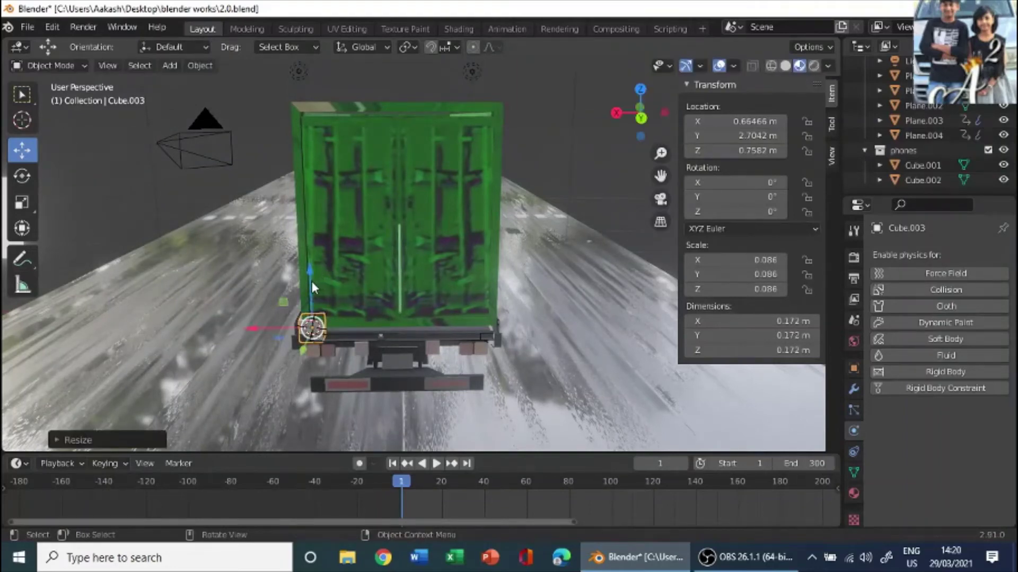
{"action": "mouse_move", "coordinate": [311, 281]}
{"action": "left_mouse_down"}
{"action": "mouse_move", "coordinate": [318, 258]}
{"action": "mouse_move", "coordinate": [297, 275]}
{"action": "mouse_move", "coordinate": [329, 273]}
{"action": "left_mouse_up"}
{"action": "middle_click_drag", "start_coordinate": [328, 274], "coordinate": [177, 264]}
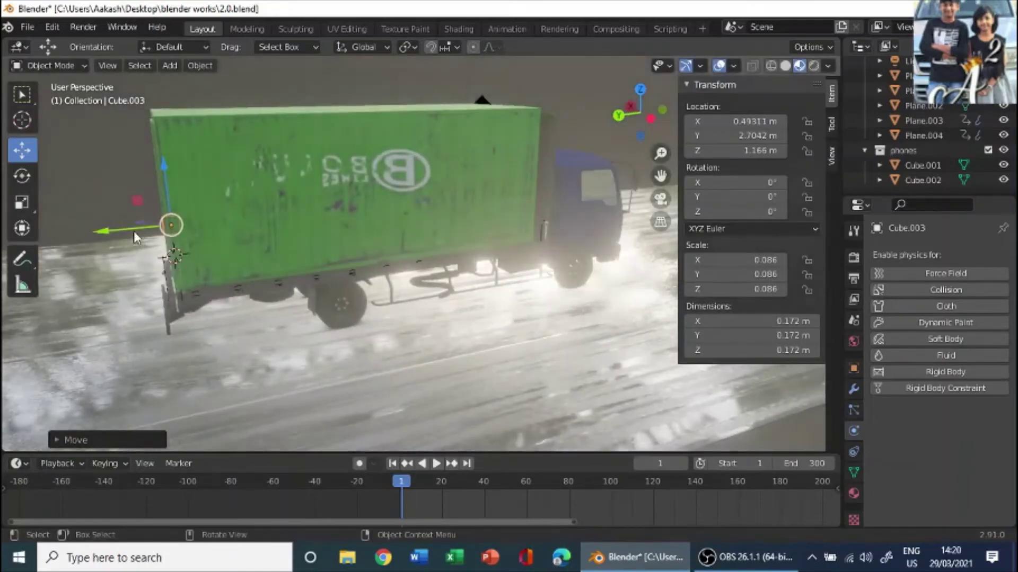
{"action": "left_click_drag", "start_coordinate": [135, 237], "coordinate": [233, 225]}
Step: Hide the container in the viewport to expose the small cube inside it
{"action": "middle_click_drag", "start_coordinate": [273, 254], "coordinate": [409, 245]}
{"action": "scroll", "coordinate": [392, 249], "scroll_direction": "up", "scroll_amount": 4}
{"action": "scroll", "coordinate": [393, 246], "scroll_direction": "up", "scroll_amount": 3}
{"action": "scroll", "coordinate": [406, 243], "scroll_direction": "down", "scroll_amount": 3}
{"action": "scroll", "coordinate": [413, 243], "scroll_direction": "up", "scroll_amount": 1}
{"action": "scroll", "coordinate": [413, 243], "scroll_direction": "up", "scroll_amount": 3}
{"action": "scroll", "coordinate": [441, 241], "scroll_direction": "down", "scroll_amount": 4}
{"action": "scroll", "coordinate": [408, 245], "scroll_direction": "down", "scroll_amount": 3}
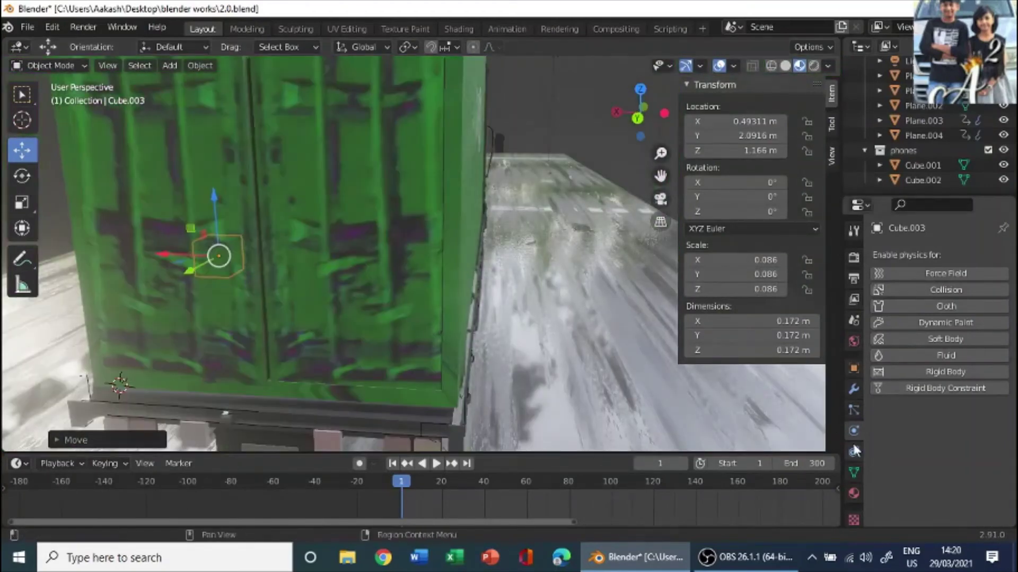
{"action": "scroll", "coordinate": [958, 176], "scroll_direction": "up", "scroll_amount": 8}
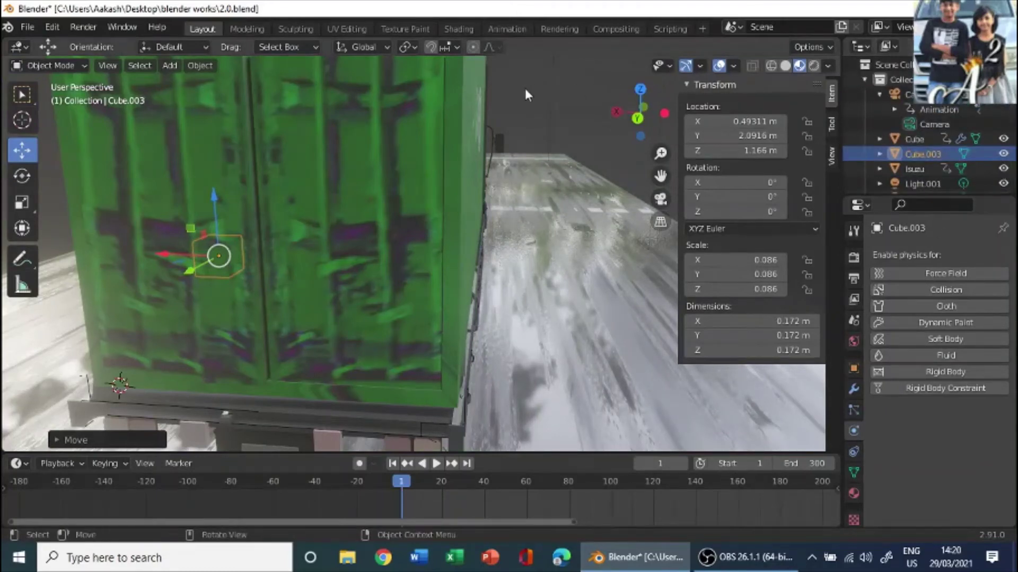
{"action": "left_click", "coordinate": [477, 98]}
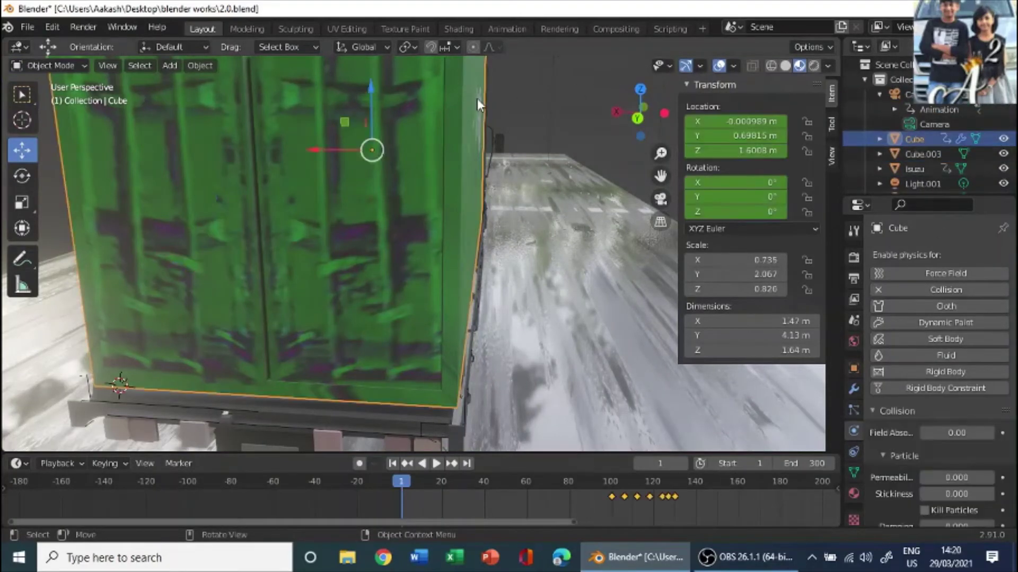
{"action": "left_click", "coordinate": [1001, 140]}
Step: Select the small cube above the truck bed and add an Emitter particle system to it
{"action": "middle_click_drag", "start_coordinate": [625, 164], "coordinate": [540, 160]}
{"action": "scroll", "coordinate": [540, 160], "scroll_direction": "down", "scroll_amount": 2}
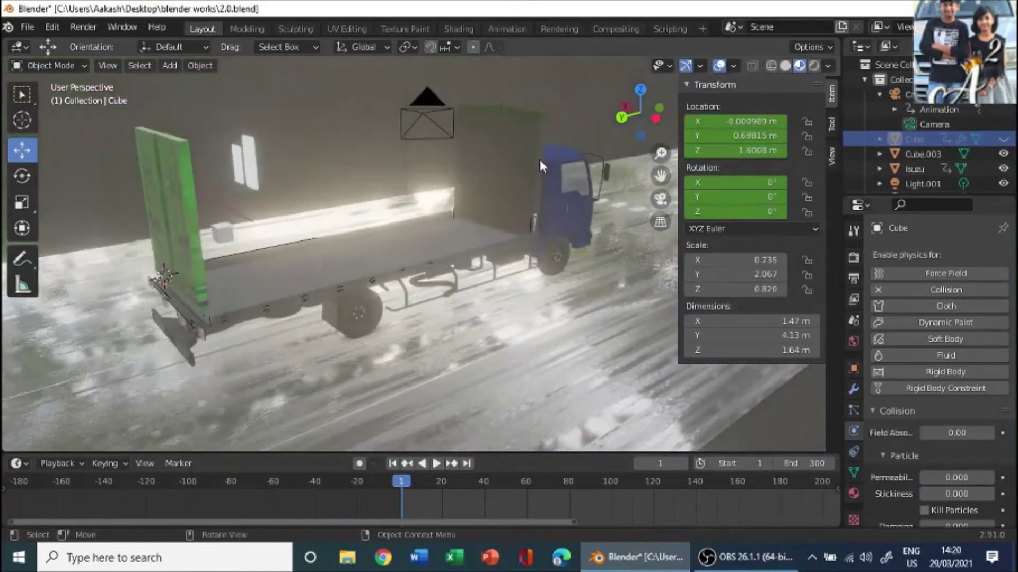
{"action": "left_click", "coordinate": [229, 232]}
{"action": "scroll", "coordinate": [386, 217], "scroll_direction": "up", "scroll_amount": 3}
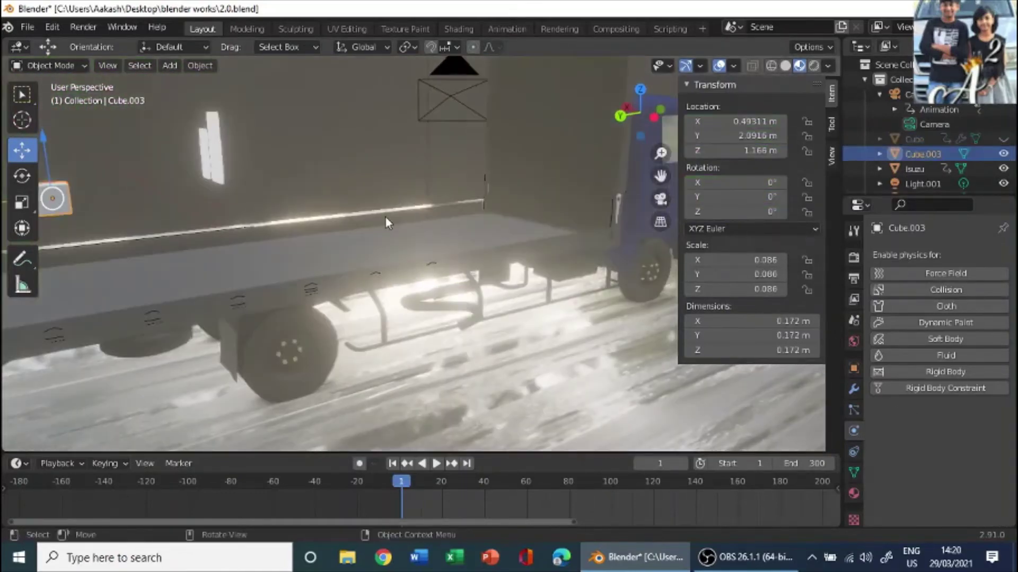
{"action": "left_click", "coordinate": [853, 409]}
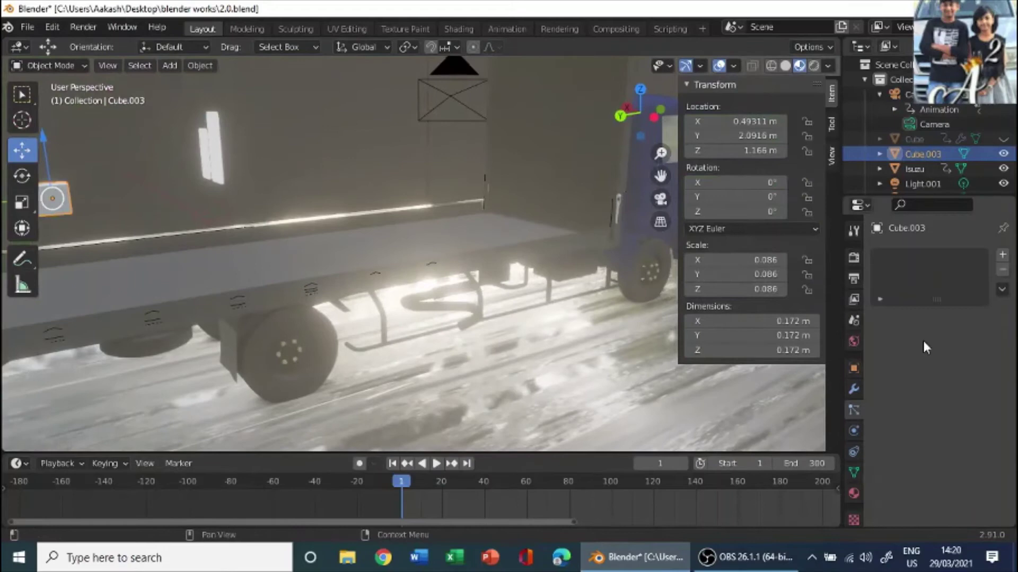
{"action": "left_click", "coordinate": [1002, 256]}
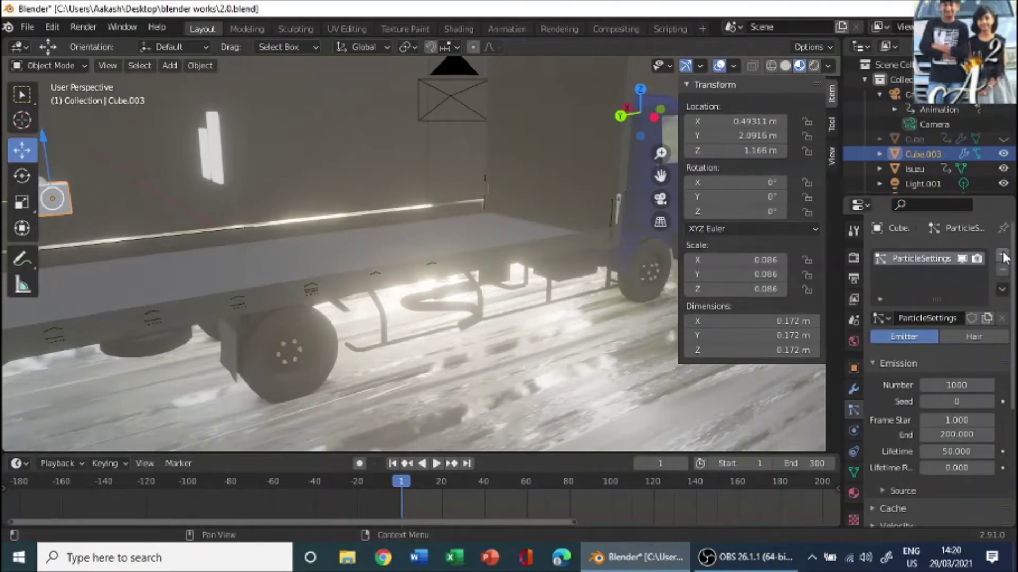
Step: Play the simulation to about frame 66 and examine how the particles behave around the truck bed
{"action": "scroll", "coordinate": [379, 218], "scroll_direction": "down", "scroll_amount": 3}
{"action": "mouse_move", "coordinate": [379, 218]}
{"action": "middle_mouse_down"}
{"action": "mouse_move", "coordinate": [394, 223]}
{"action": "mouse_move", "coordinate": [380, 234]}
{"action": "middle_mouse_up"}
{"action": "scroll", "coordinate": [378, 235], "scroll_direction": "up", "scroll_amount": 6}
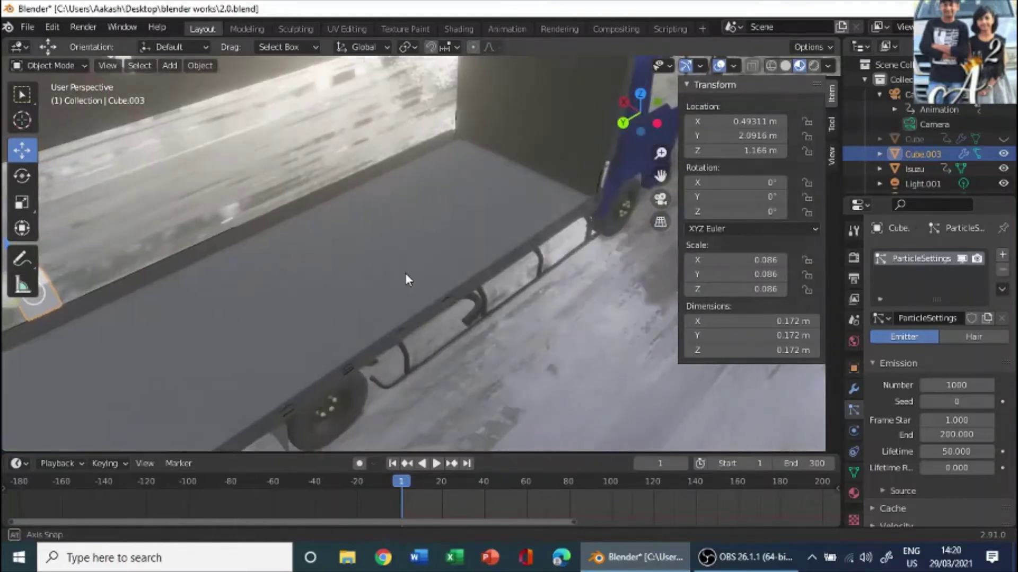
{"action": "middle_click_drag", "start_coordinate": [406, 279], "coordinate": [404, 275]}
{"action": "key", "text": "space"}
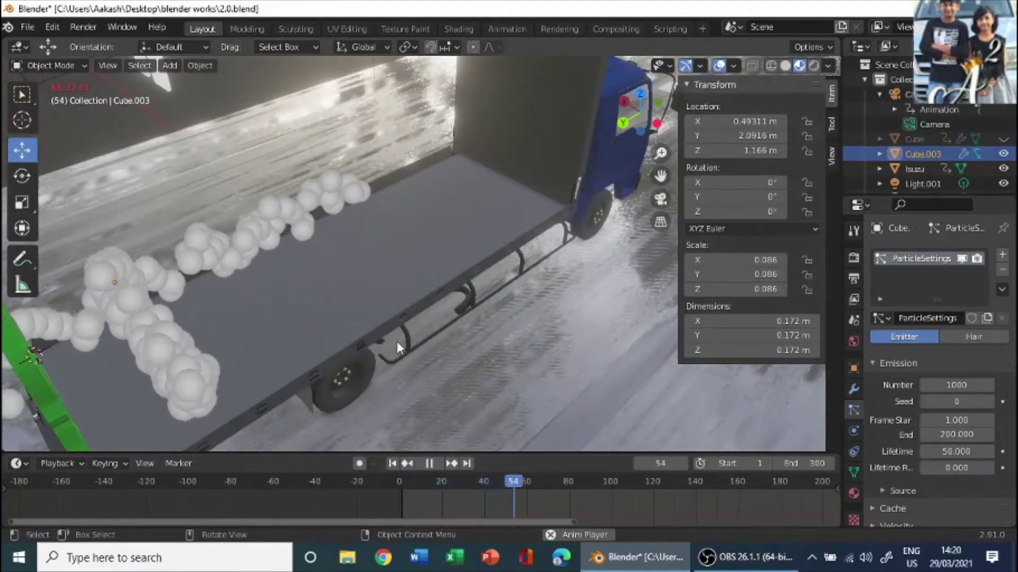
{"action": "key", "text": "space"}
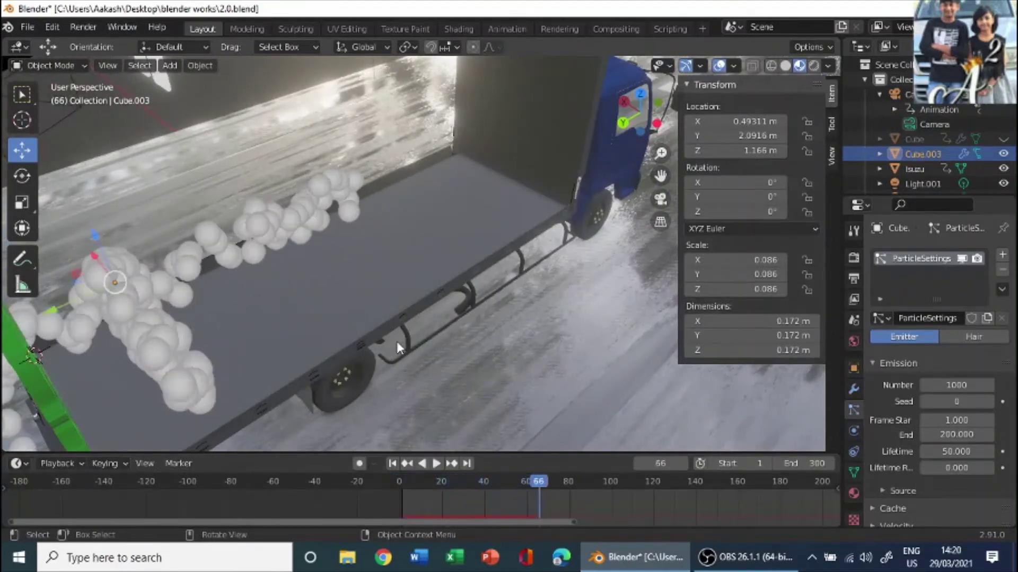
Step: Enable Collision physics on the truck
{"action": "left_click", "coordinate": [388, 273]}
{"action": "left_click", "coordinate": [854, 454]}
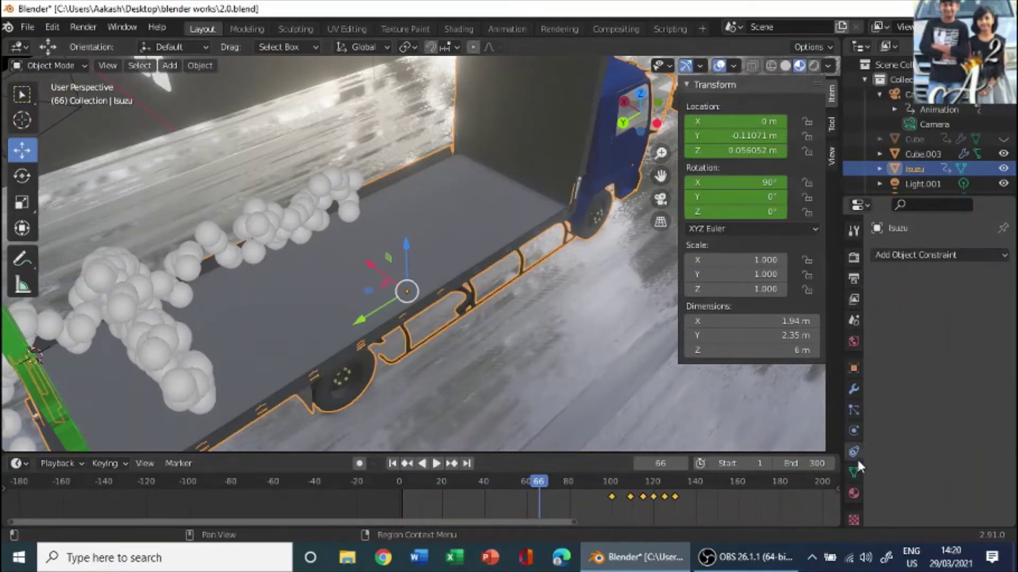
{"action": "left_click", "coordinate": [855, 432]}
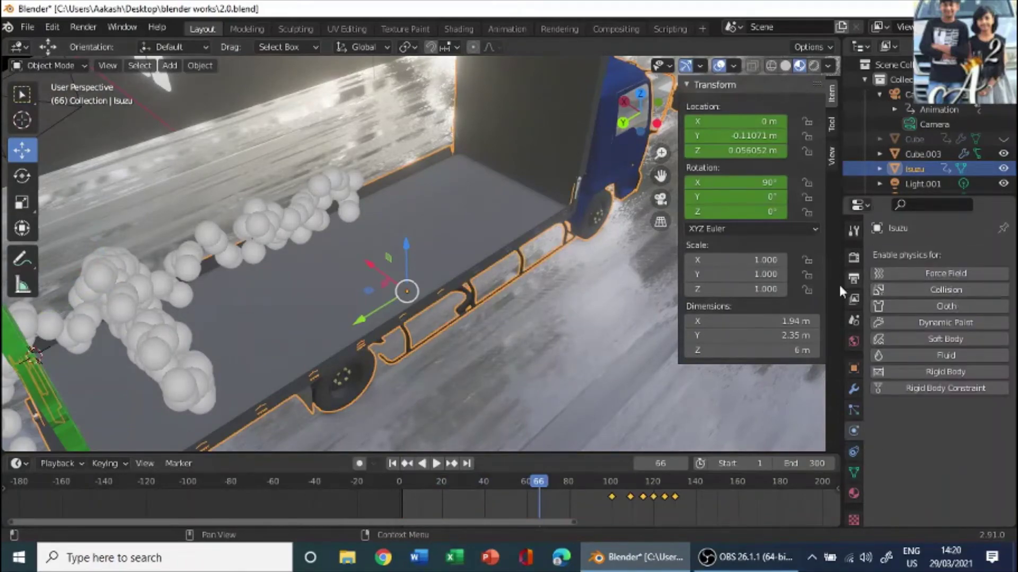
{"action": "left_click", "coordinate": [973, 291]}
Step: Enable Collision physics on both green rear doors of the truck
{"action": "scroll", "coordinate": [557, 279], "scroll_direction": "down", "scroll_amount": 5}
{"action": "middle_click_drag", "start_coordinate": [558, 278], "coordinate": [592, 271]}
{"action": "left_click", "coordinate": [294, 297]}
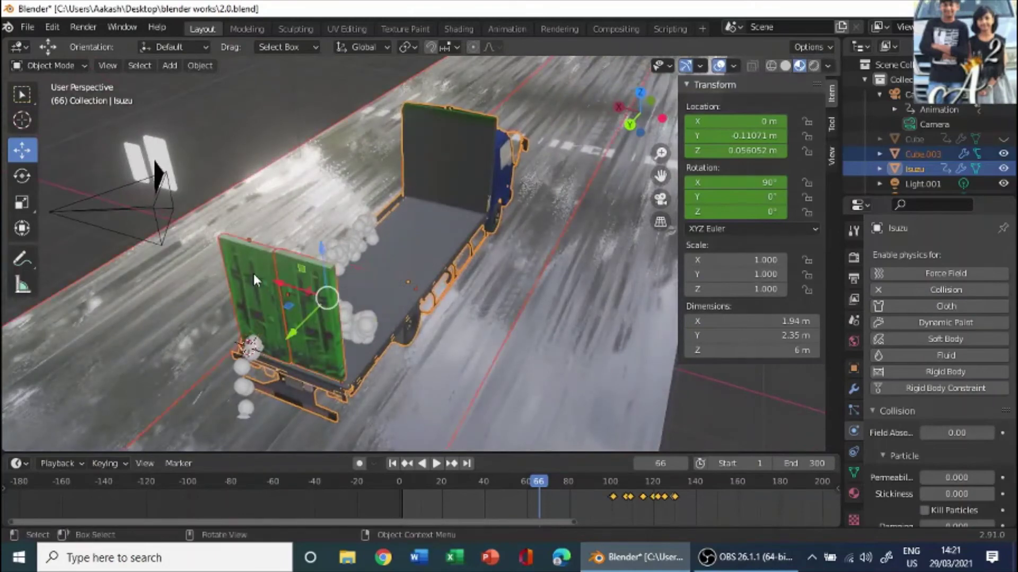
{"action": "left_click", "coordinate": [896, 291]}
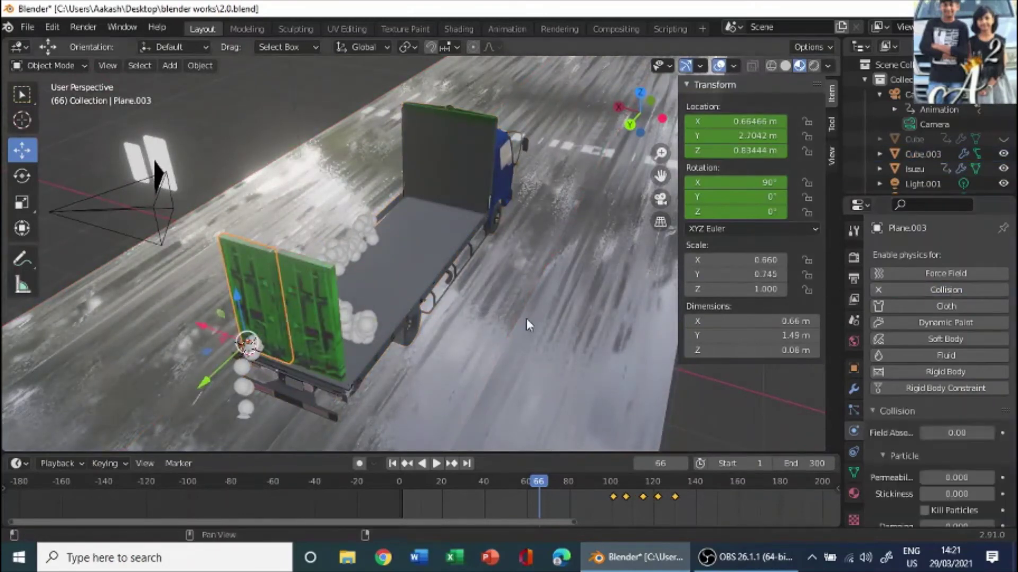
{"action": "left_click", "coordinate": [311, 329]}
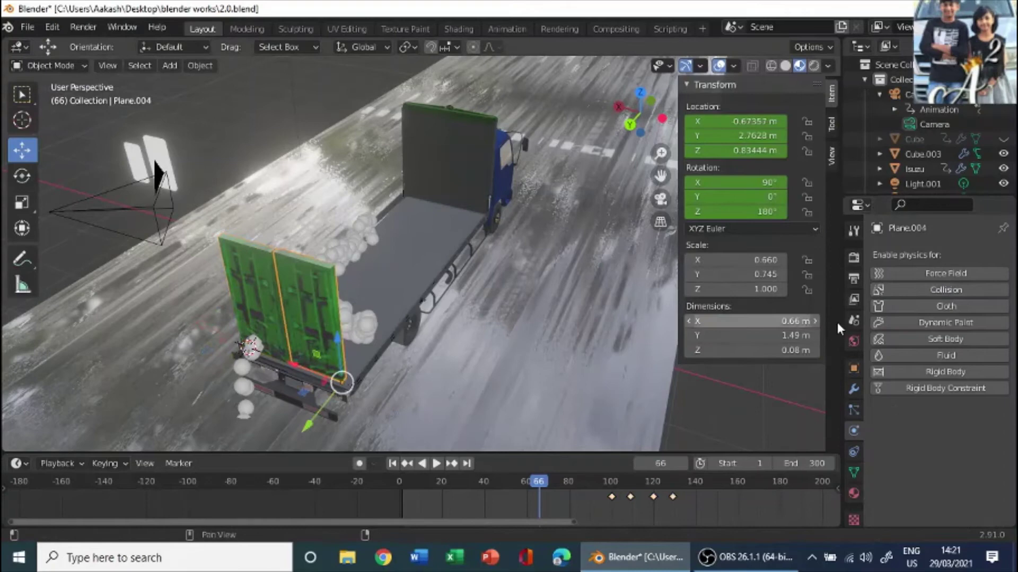
{"action": "left_click", "coordinate": [948, 290]}
Step: Replay the simulation from frame 1 and examine how the particles behave against the doors and truck bed
{"action": "middle_click_drag", "start_coordinate": [560, 261], "coordinate": [433, 208]}
{"action": "right_click", "coordinate": [432, 207]}
{"action": "right_click", "coordinate": [406, 286]}
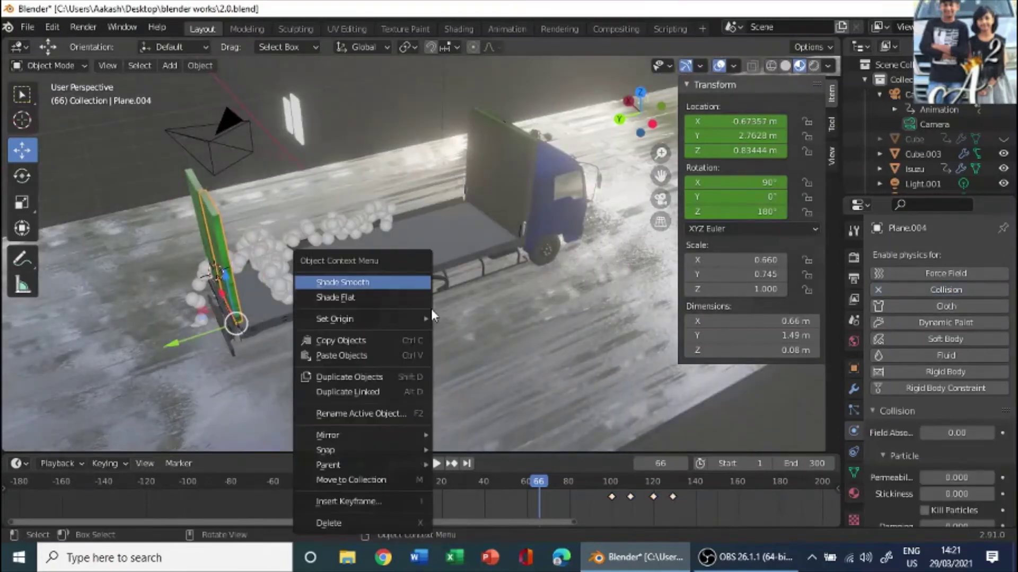
{"action": "key", "text": "space"}
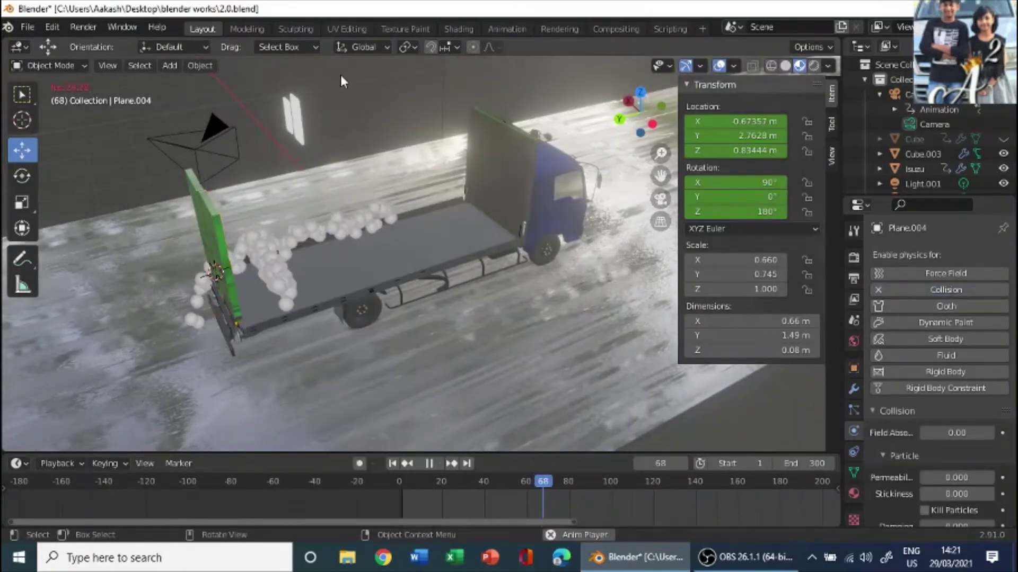
{"action": "key", "text": "shift+Left"}
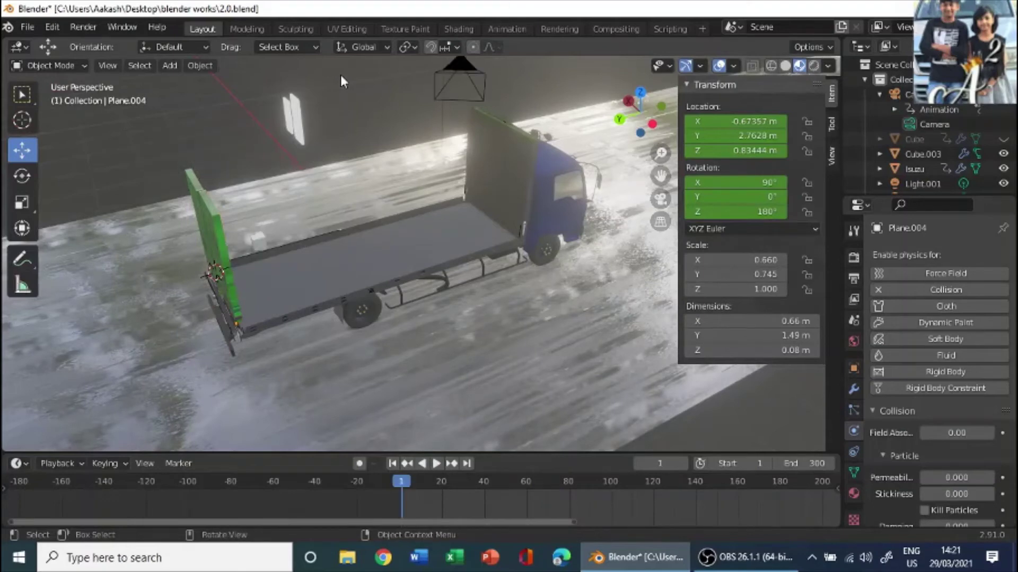
{"action": "key", "text": "space"}
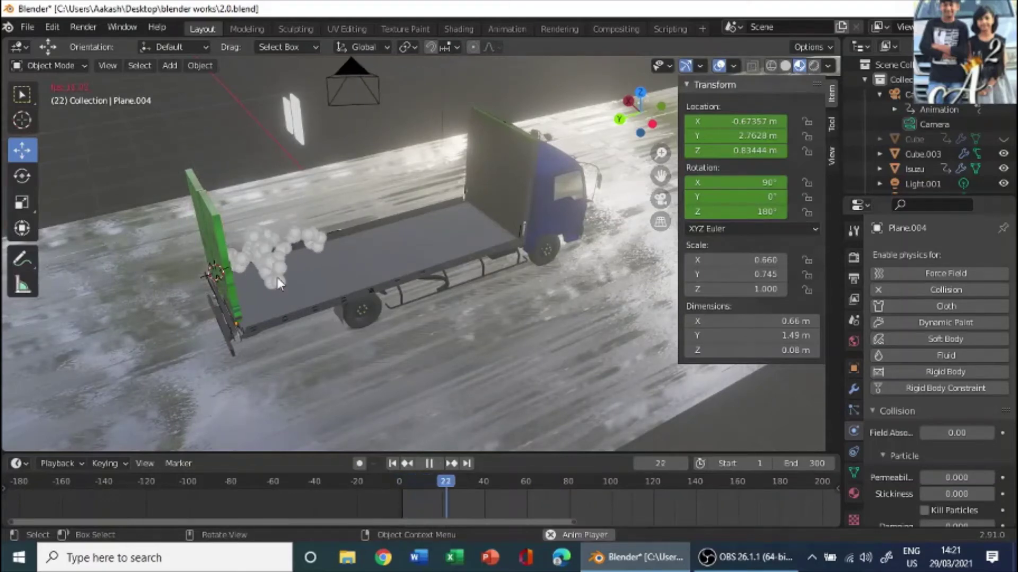
{"action": "scroll", "coordinate": [275, 279], "scroll_direction": "up", "scroll_amount": 2}
{"action": "middle_click_drag", "start_coordinate": [265, 282], "coordinate": [251, 284]}
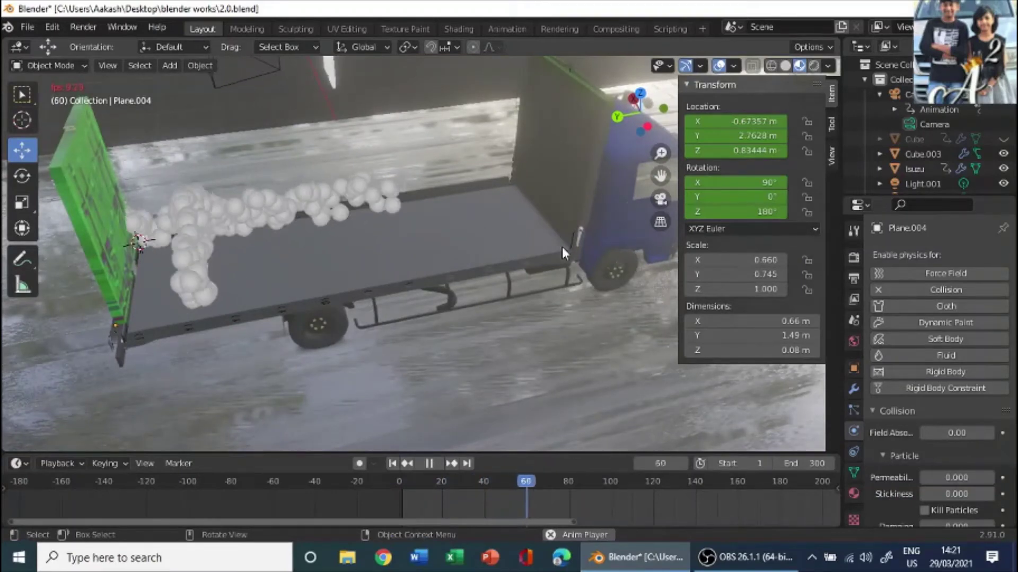
{"action": "scroll", "coordinate": [387, 224], "scroll_direction": "down", "scroll_amount": 4}
{"action": "middle_click_drag", "start_coordinate": [387, 224], "coordinate": [430, 218]}
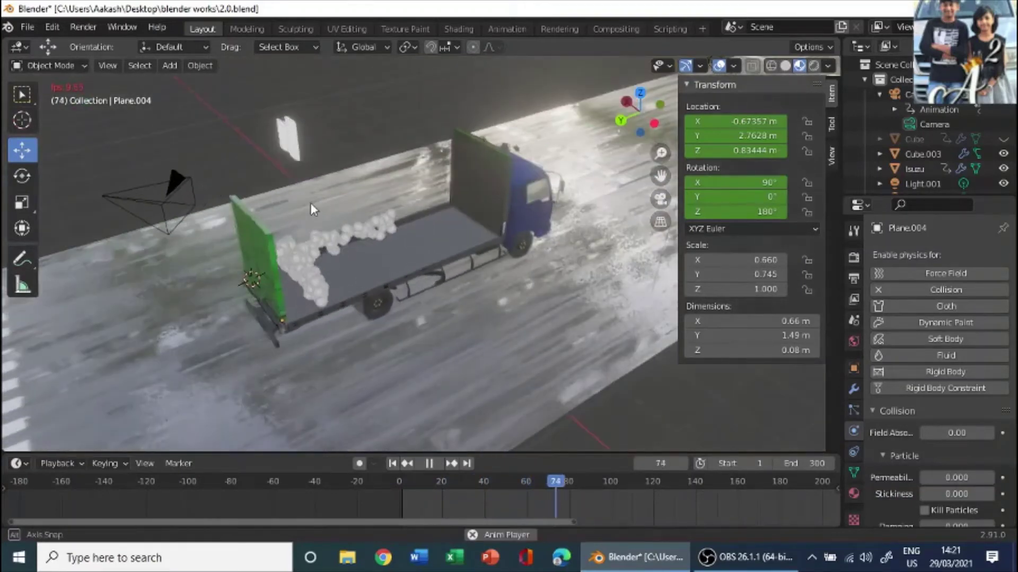
Step: Remove the Collision physics from the truck and return the timeline to frame 98
{"action": "left_click", "coordinate": [439, 243]}
{"action": "left_click", "coordinate": [903, 285]}
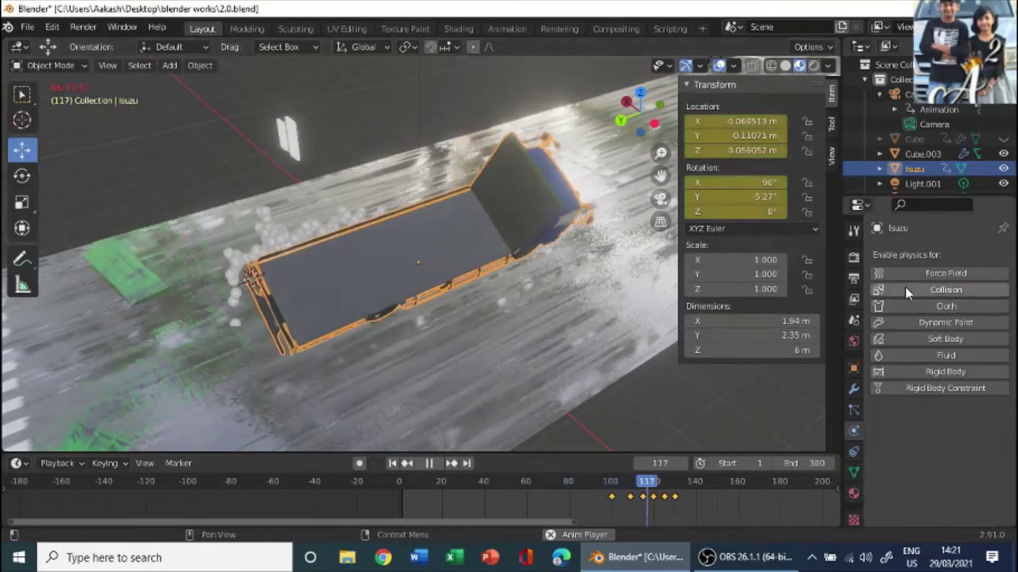
{"action": "scroll", "coordinate": [311, 289], "scroll_direction": "down", "scroll_amount": 2}
{"action": "middle_click_drag", "start_coordinate": [311, 289], "coordinate": [378, 286]}
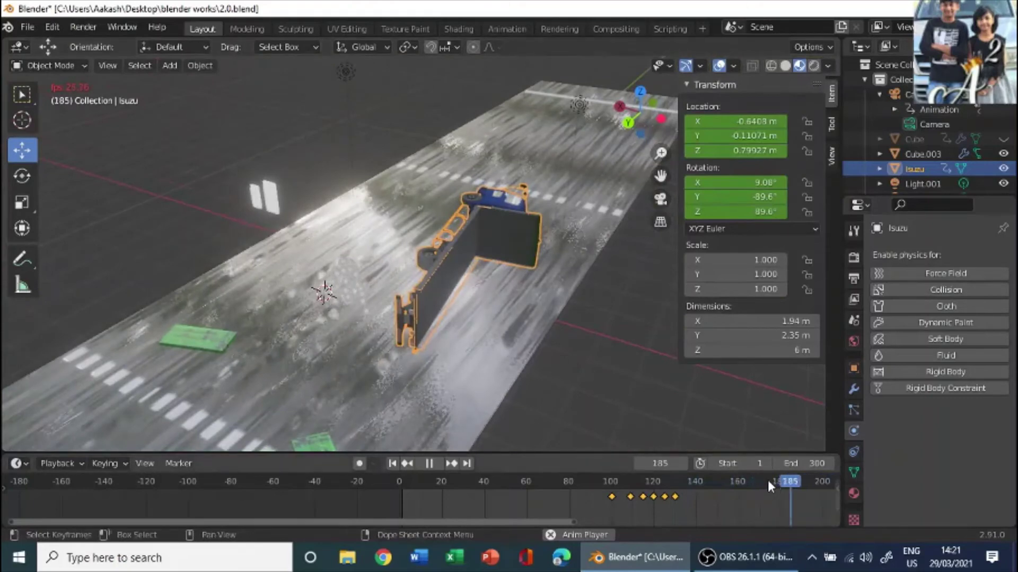
{"action": "left_click_drag", "start_coordinate": [767, 481], "coordinate": [608, 485]}
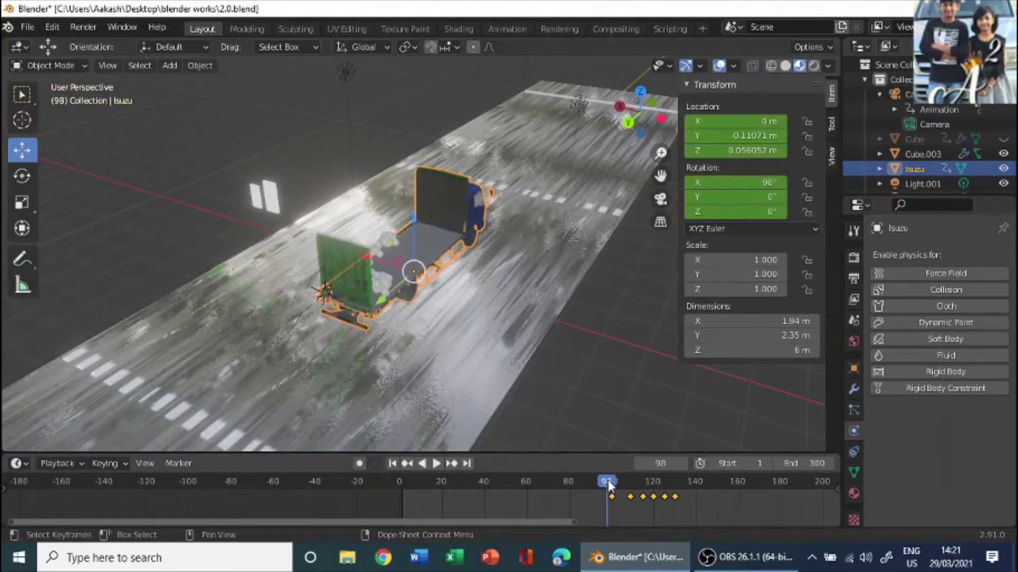
Step: Select the small cube above the truck bed and set its particle emission Frame Start and End to 100
{"action": "left_click", "coordinate": [853, 408]}
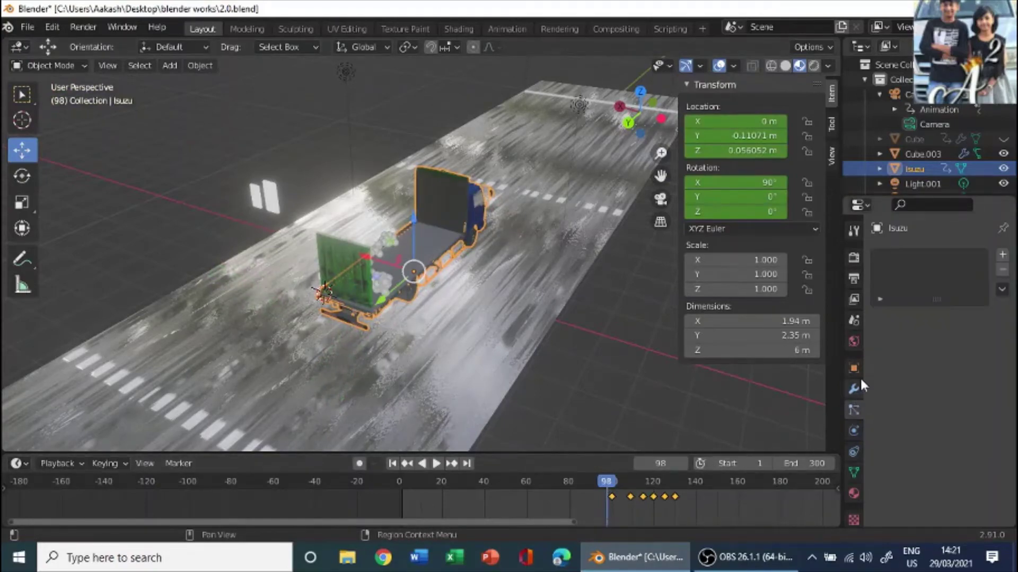
{"action": "middle_click_drag", "start_coordinate": [305, 239], "coordinate": [270, 240]}
{"action": "left_click", "coordinate": [270, 218]}
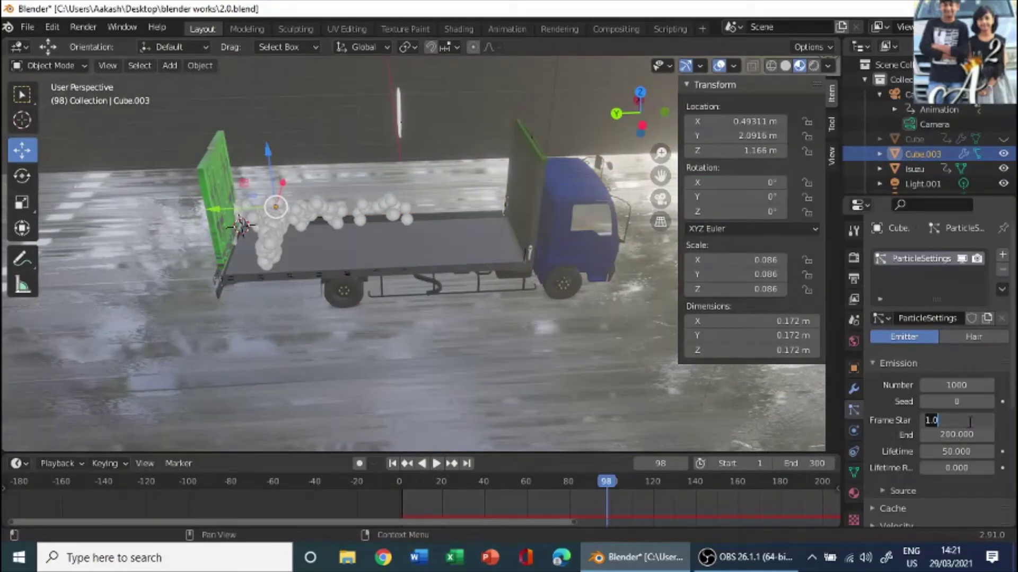
{"action": "type", "text": "100"}
{"action": "key", "text": "Return"}
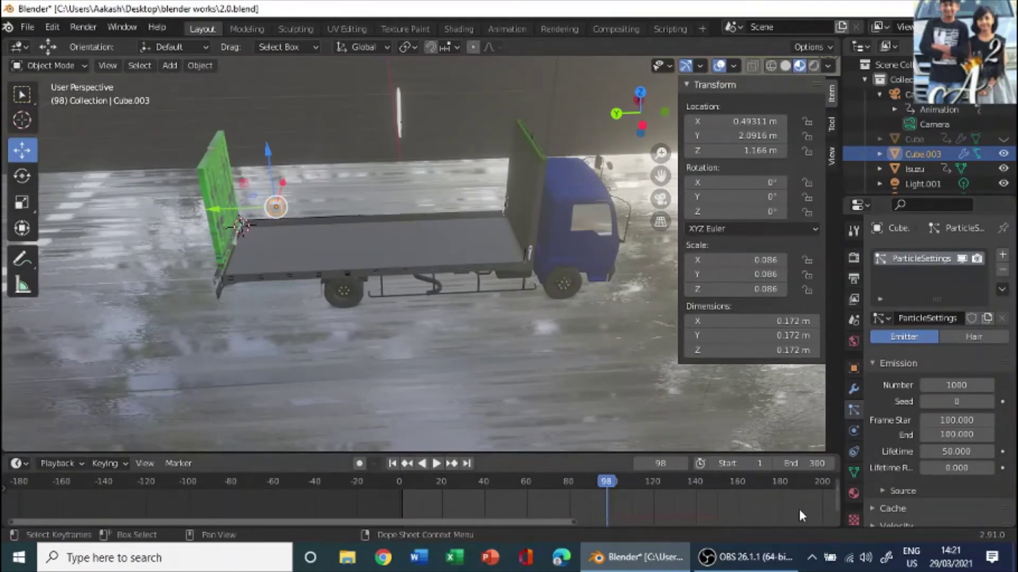
Step: Preview the emission to frame 154, and set the particle Lifetime to 300 at frame 100
{"action": "key", "text": "space"}
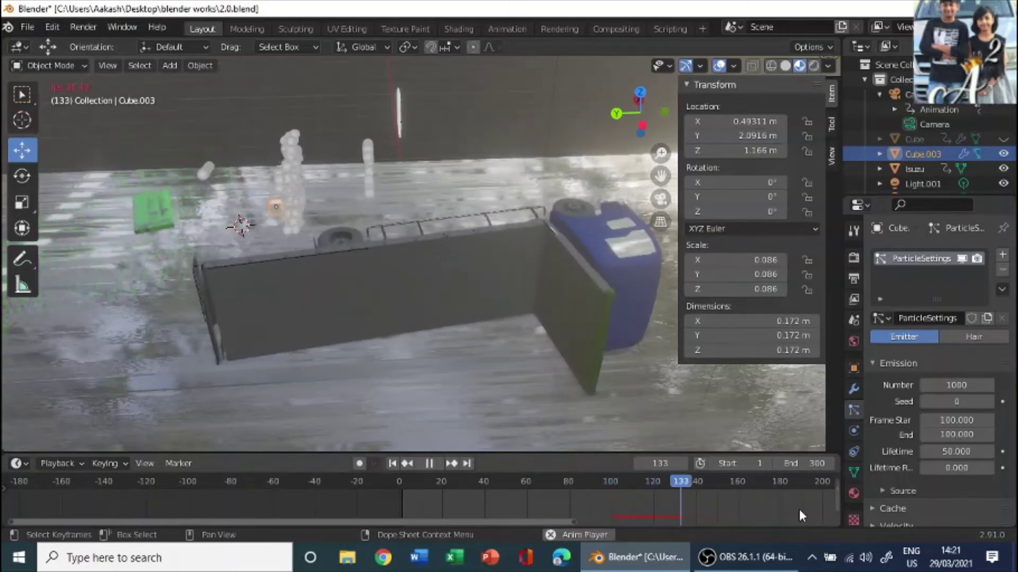
{"action": "key", "text": "space"}
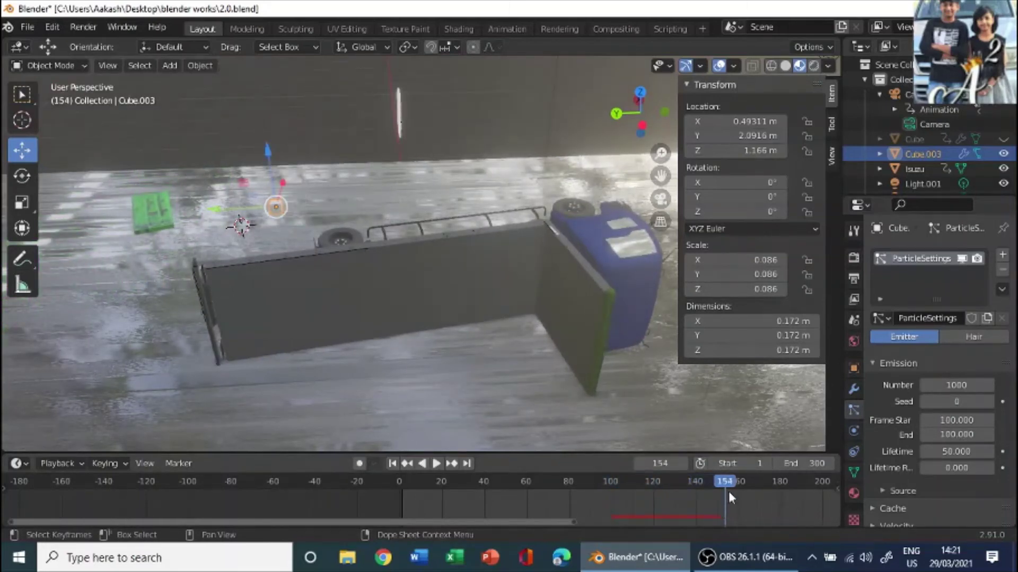
{"action": "left_click_drag", "start_coordinate": [729, 480], "coordinate": [613, 493]}
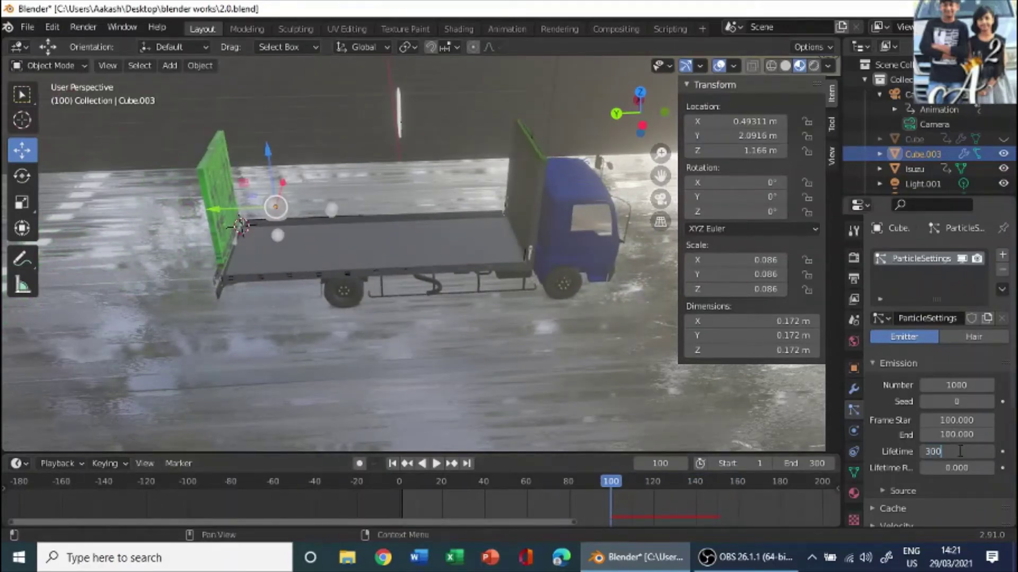
{"action": "scroll", "coordinate": [504, 368], "scroll_direction": "down", "scroll_amount": 3}
{"action": "scroll", "coordinate": [968, 422], "scroll_direction": "down", "scroll_amount": 2}
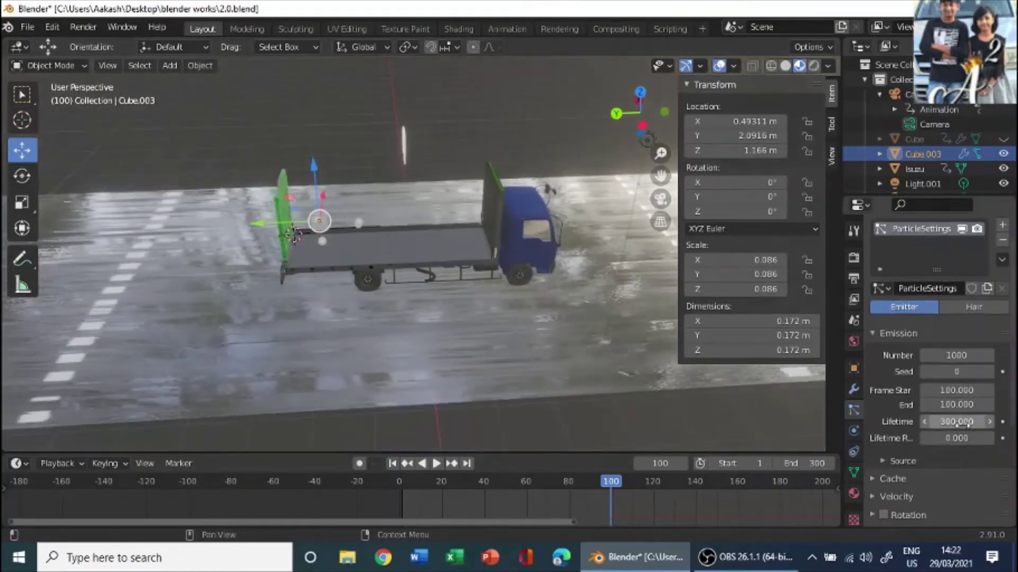
Step: Set the particle Source to emit from Faces with a Random Distribution
{"action": "scroll", "coordinate": [947, 464], "scroll_direction": "down", "scroll_amount": 8}
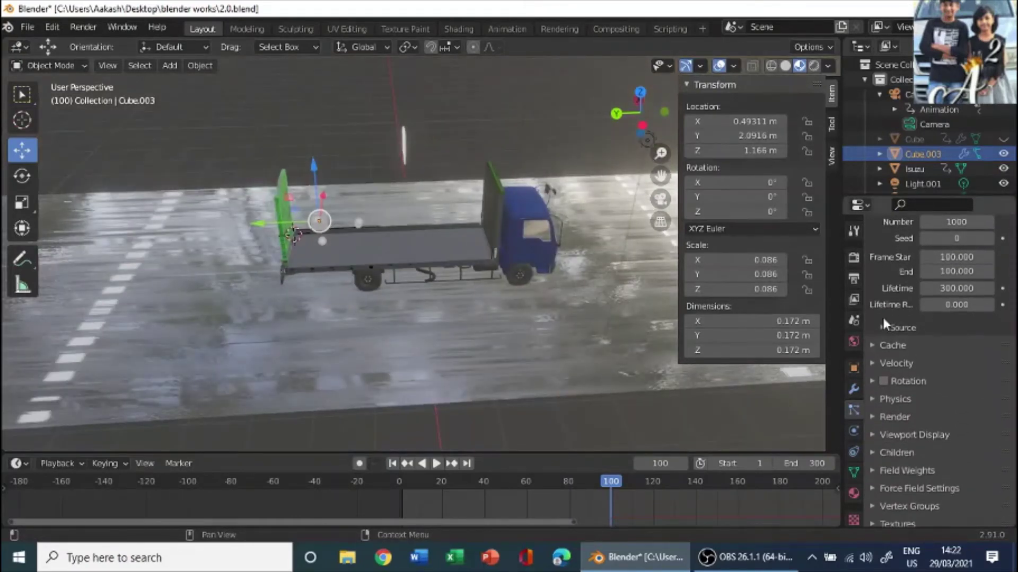
{"action": "left_click", "coordinate": [893, 328]}
{"action": "scroll", "coordinate": [901, 328], "scroll_direction": "down", "scroll_amount": 2}
{"action": "left_click", "coordinate": [976, 318]}
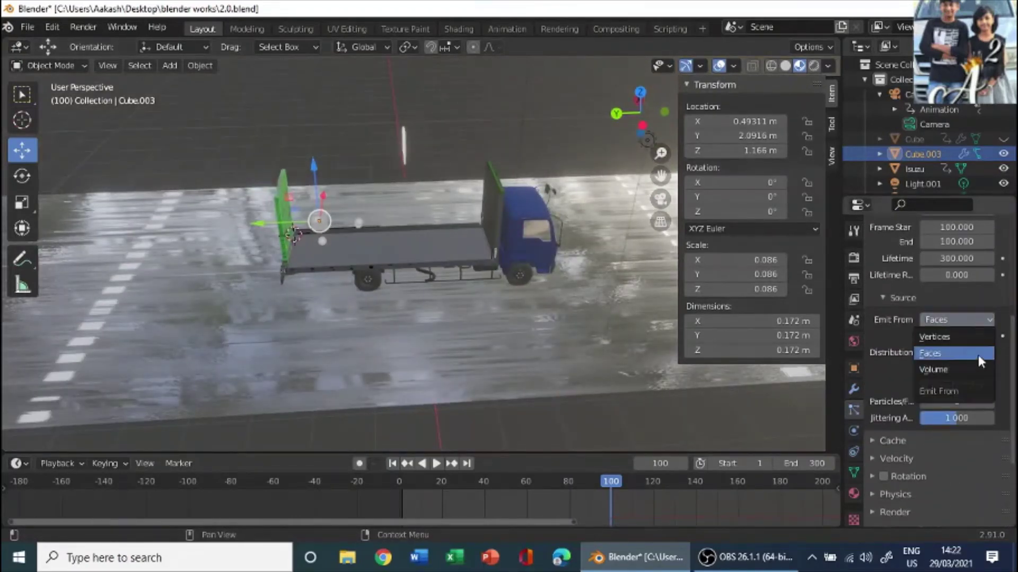
{"action": "left_click", "coordinate": [976, 353]}
{"action": "left_click", "coordinate": [977, 353]}
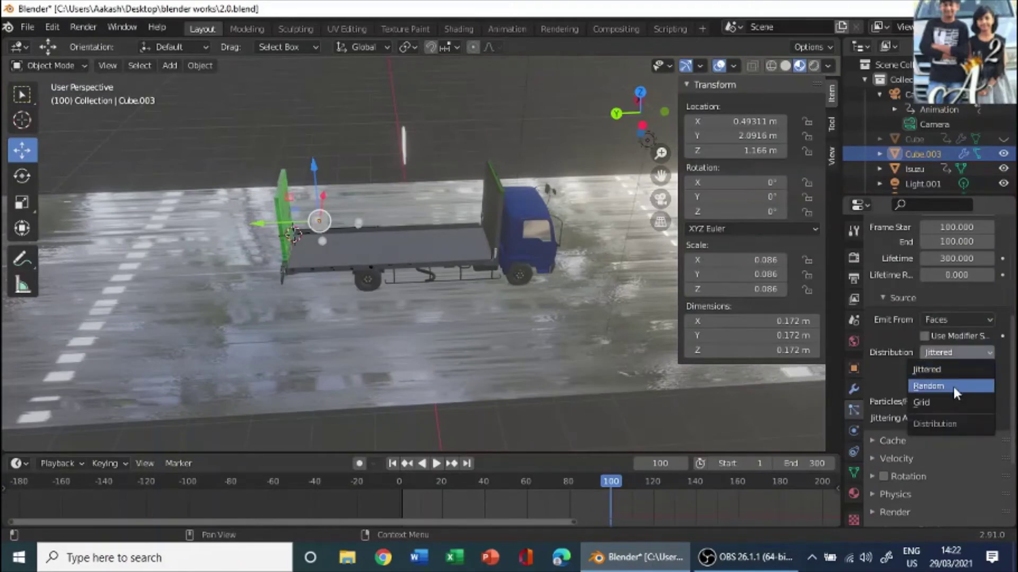
{"action": "left_click", "coordinate": [952, 384]}
Step: Play the animation and examine the particle burst around the overturning truck, stopping at frame 96
{"action": "key", "text": "space"}
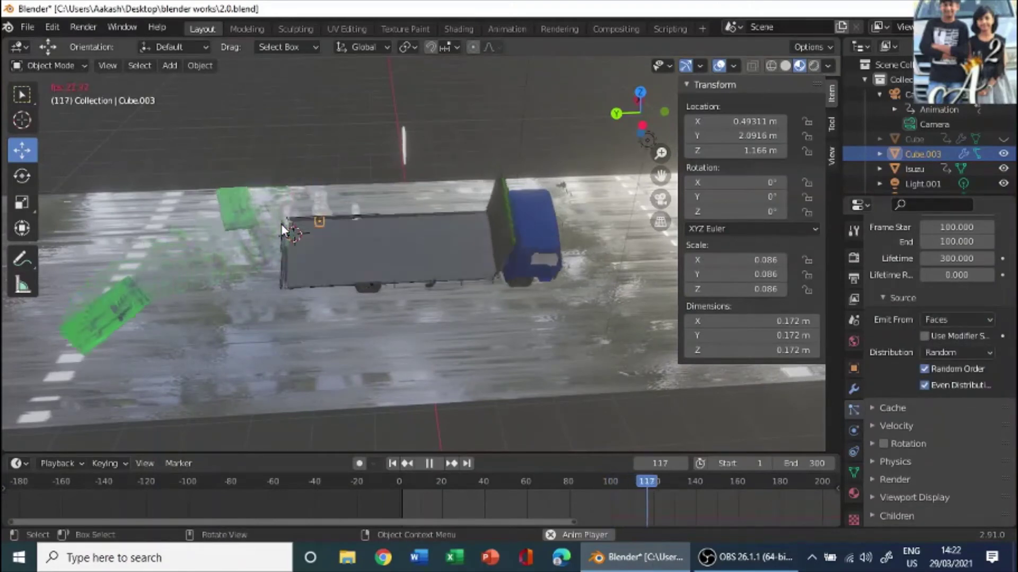
{"action": "key", "text": "m"}
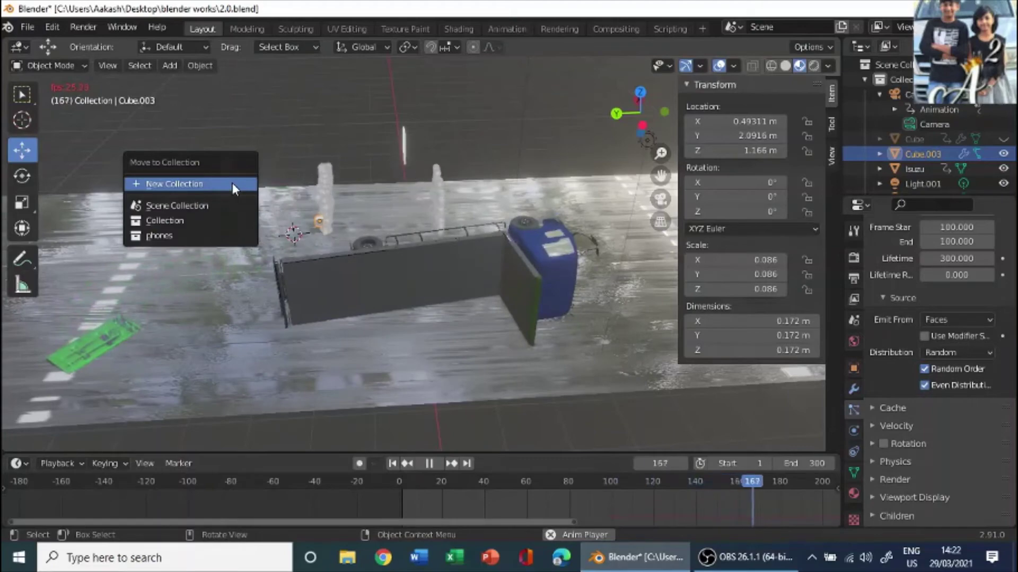
{"action": "middle_click_drag", "start_coordinate": [345, 108], "coordinate": [412, 80]}
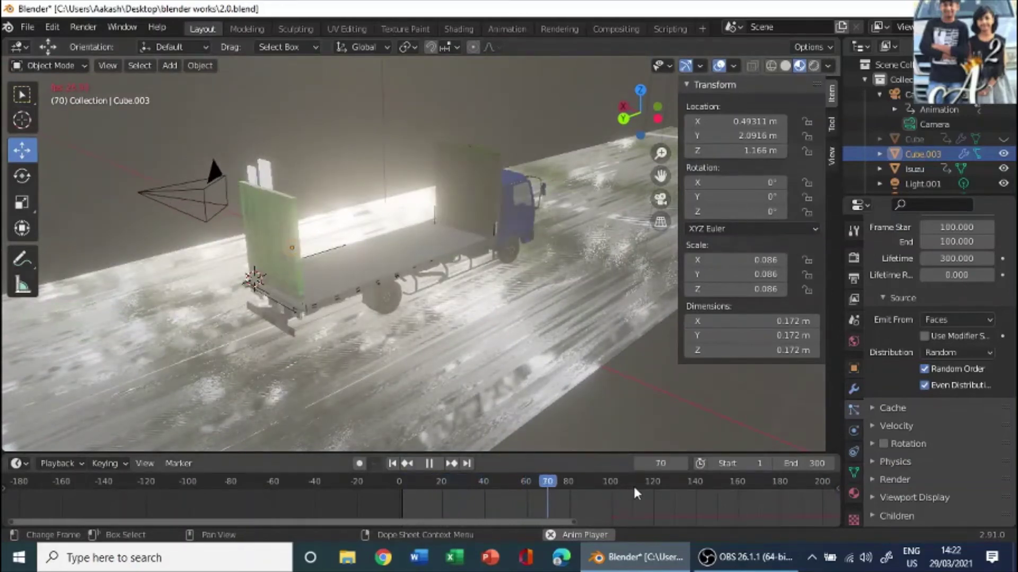
{"action": "key", "text": "space"}
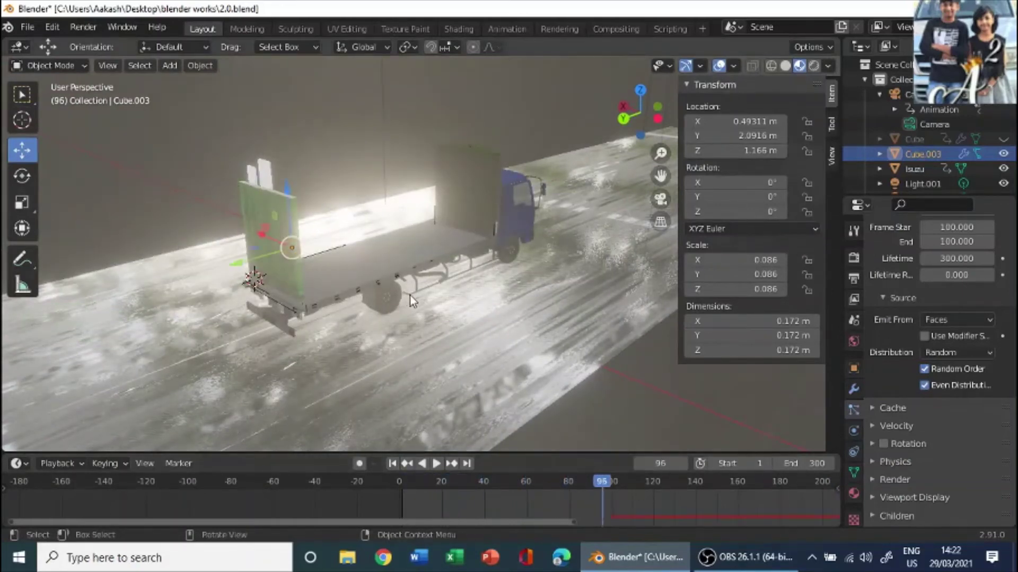
Step: Set the Gravity field weight of the small cube's particle system to 0
{"action": "middle_click_drag", "start_coordinate": [410, 296], "coordinate": [347, 309]}
{"action": "scroll", "coordinate": [348, 309], "scroll_direction": "up", "scroll_amount": 2}
{"action": "scroll", "coordinate": [959, 437], "scroll_direction": "down", "scroll_amount": 4}
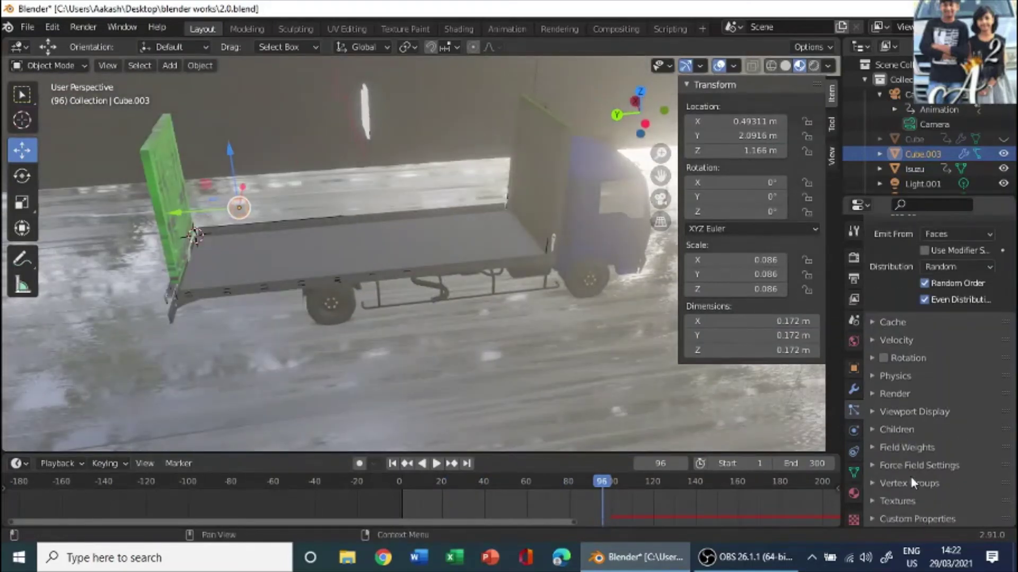
{"action": "scroll", "coordinate": [971, 462], "scroll_direction": "down", "scroll_amount": 1}
{"action": "left_click", "coordinate": [971, 459]}
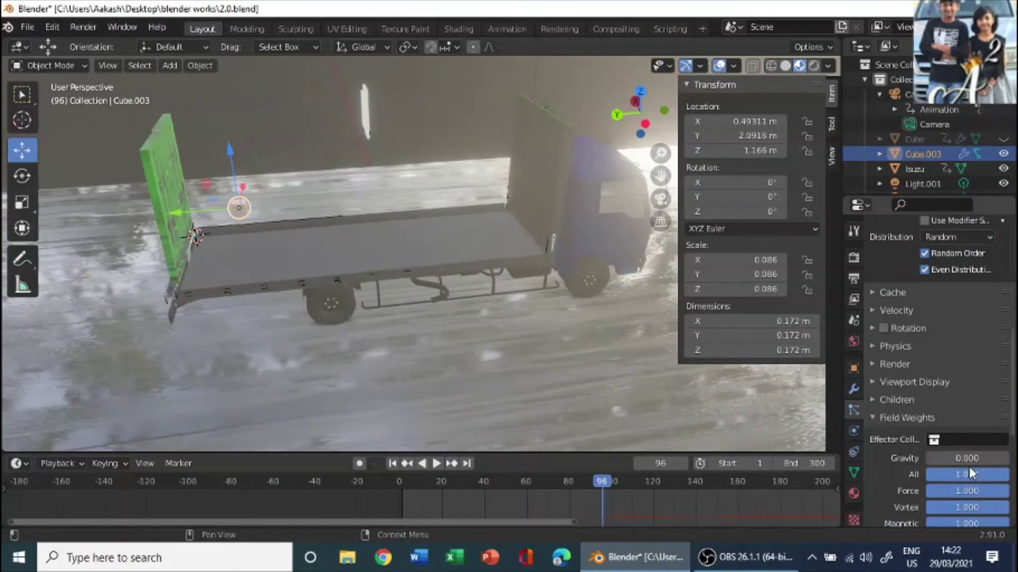
Step: Play the simulation to frame 168 and examine the particle spread from behind the truck
{"action": "key", "text": "space"}
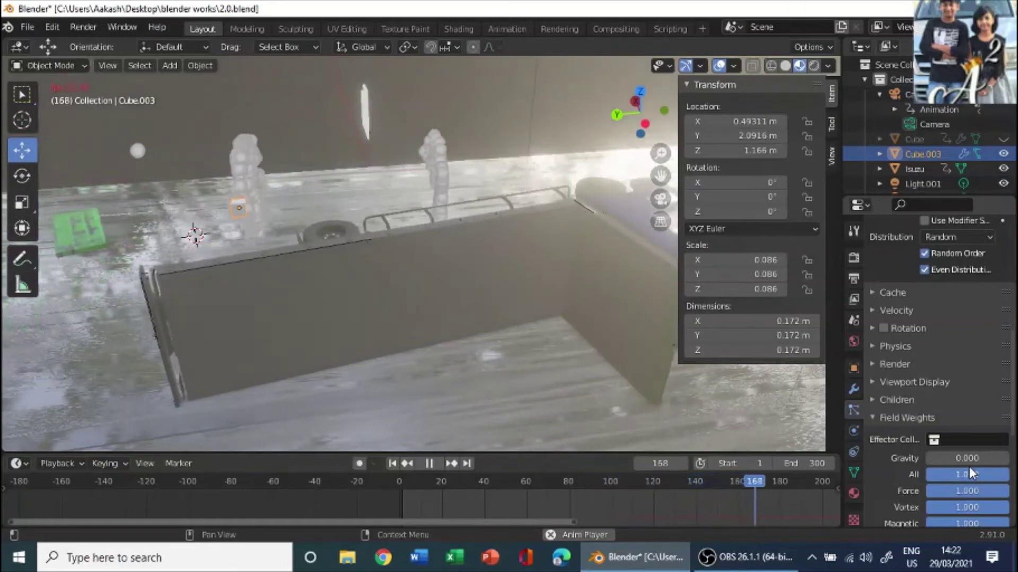
{"action": "key", "text": "space"}
{"action": "middle_click_drag", "start_coordinate": [371, 249], "coordinate": [490, 205]}
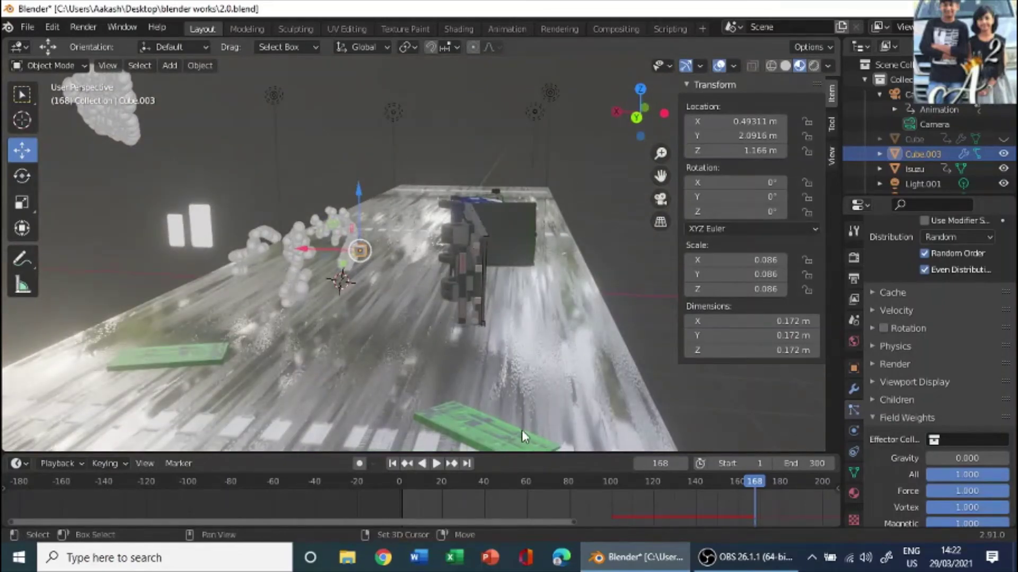
Step: Go to frame 100 and set the scene's start frame to 100
{"action": "key", "text": "shift+Left"}
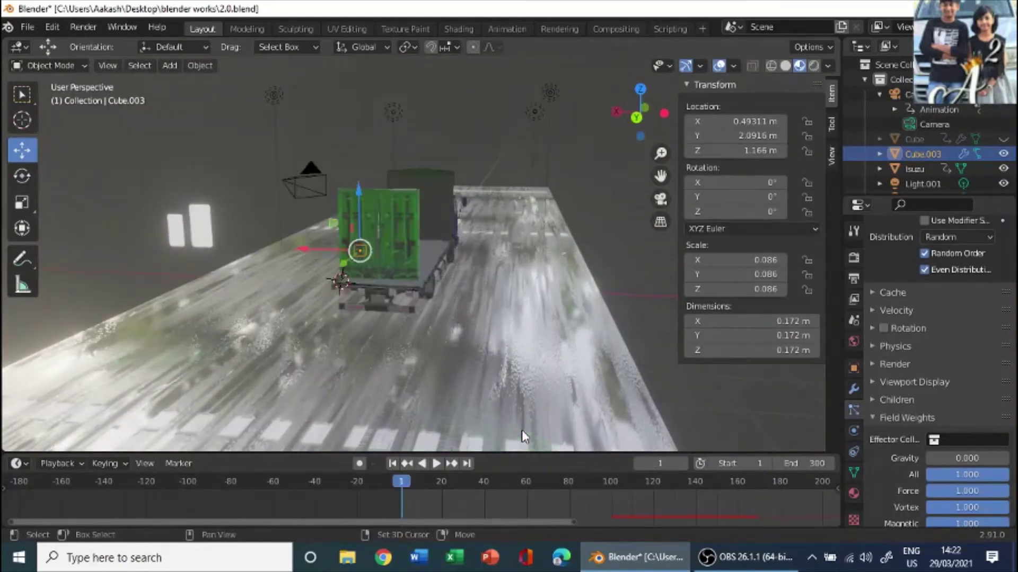
{"action": "left_click", "coordinate": [662, 469]}
{"action": "type", "text": "100"}
{"action": "key", "text": "Return"}
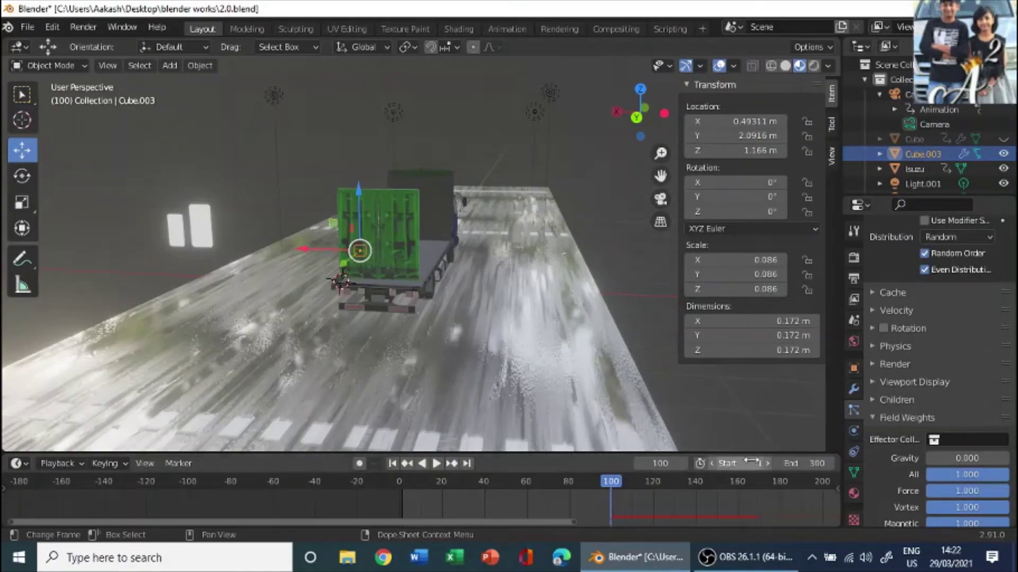
{"action": "key", "text": "Return"}
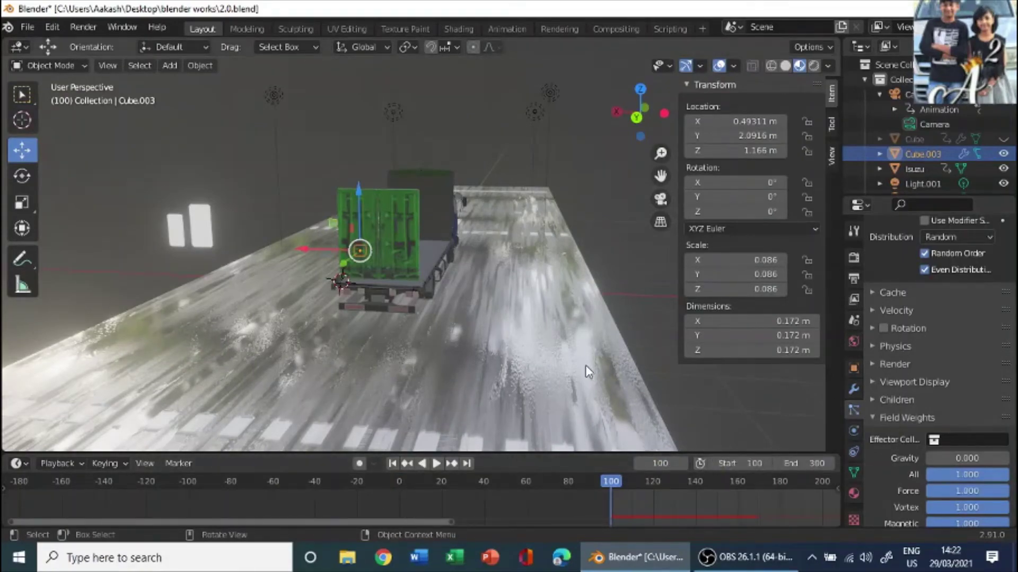
{"action": "middle_click_drag", "start_coordinate": [586, 371], "coordinate": [416, 288]}
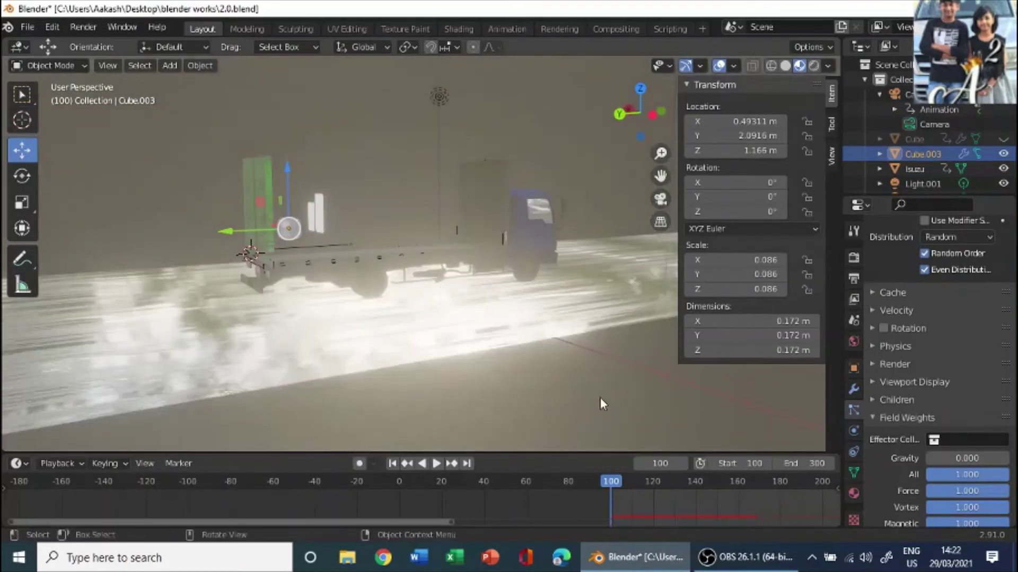
{"action": "scroll", "coordinate": [944, 420], "scroll_direction": "up", "scroll_amount": 3}
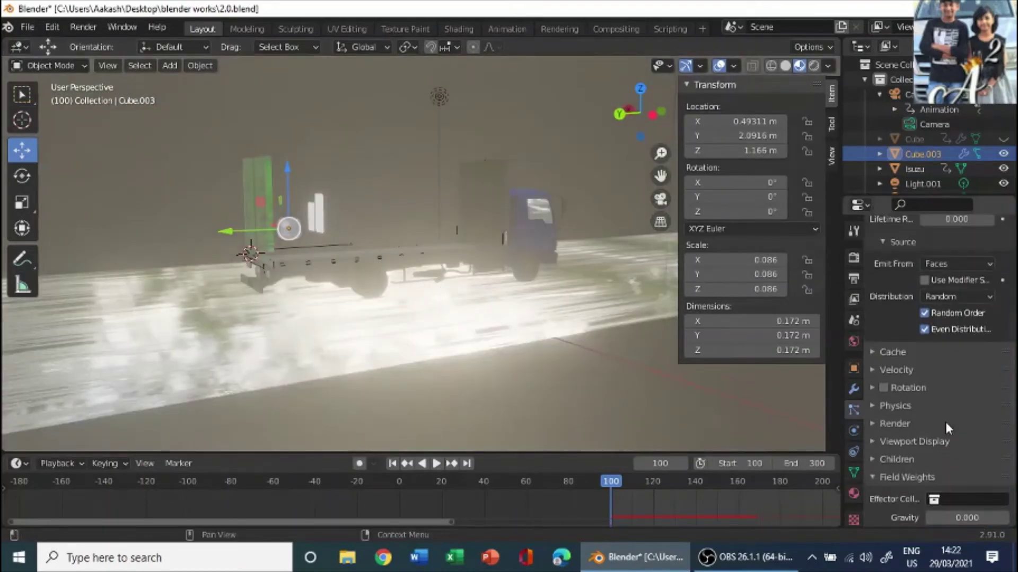
Step: Render the small cube's particles as a collection, using the phones collection as the instances
{"action": "left_click", "coordinate": [895, 423]}
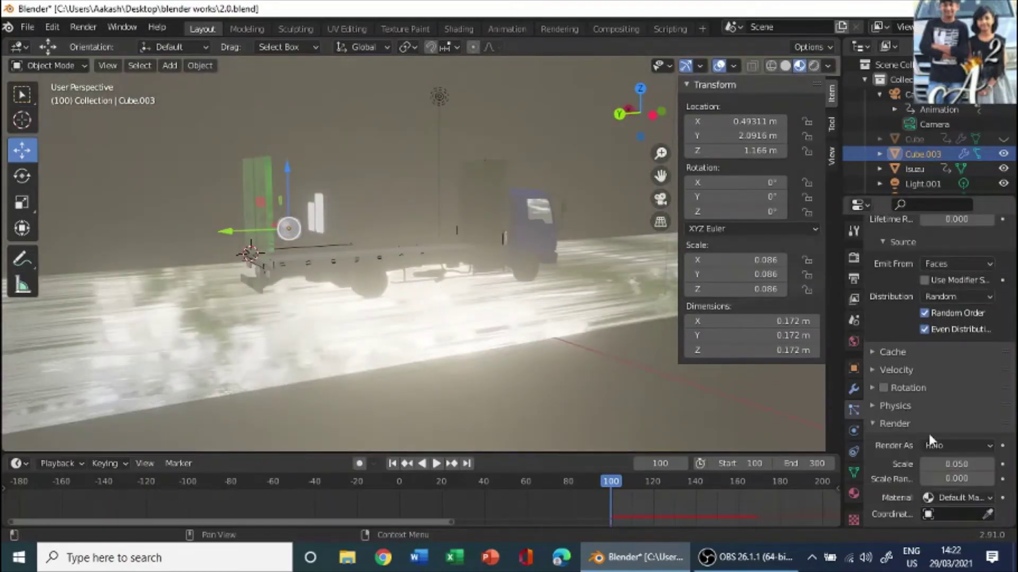
{"action": "scroll", "coordinate": [949, 438], "scroll_direction": "down", "scroll_amount": 2}
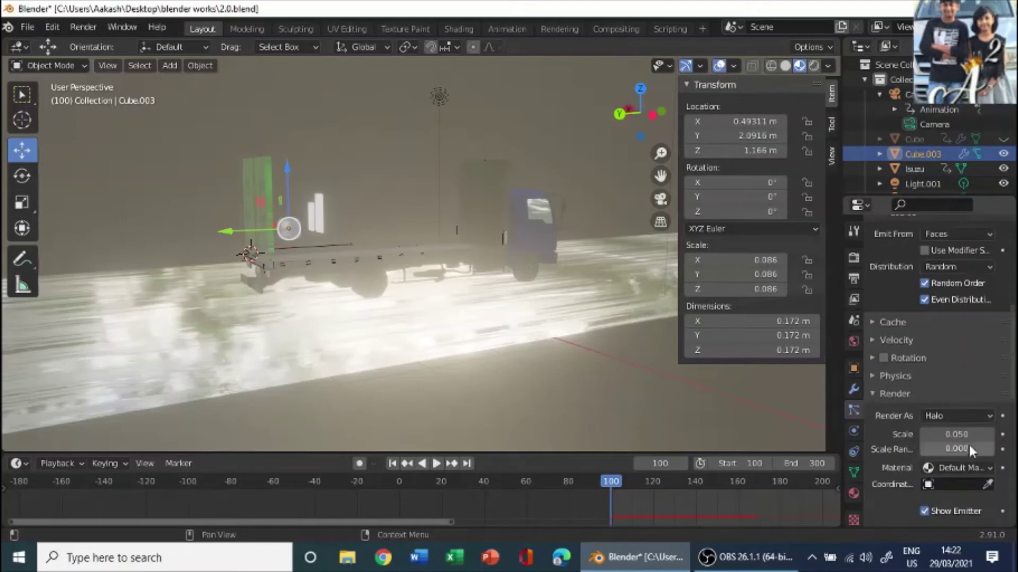
{"action": "left_click", "coordinate": [966, 411]}
{"action": "left_click", "coordinate": [940, 319]}
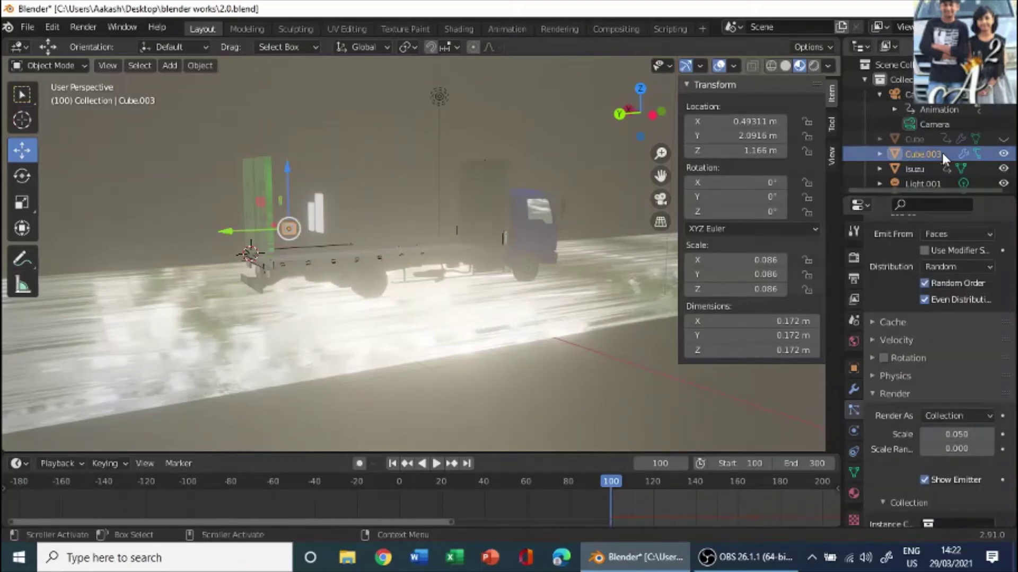
{"action": "scroll", "coordinate": [942, 159], "scroll_direction": "down", "scroll_amount": 5}
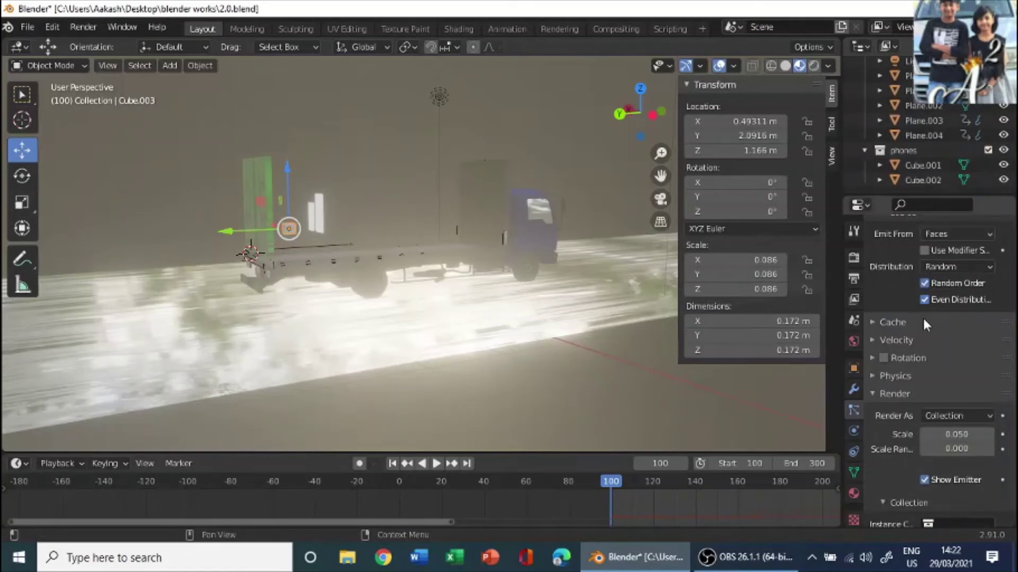
{"action": "scroll", "coordinate": [975, 461], "scroll_direction": "down", "scroll_amount": 3}
{"action": "left_click", "coordinate": [958, 436]}
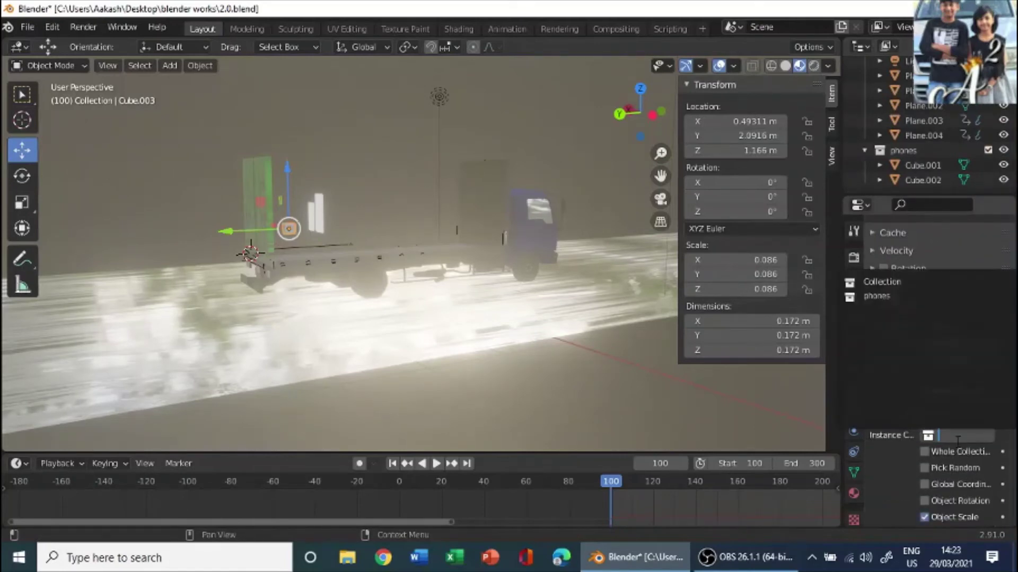
{"action": "left_click", "coordinate": [904, 296]}
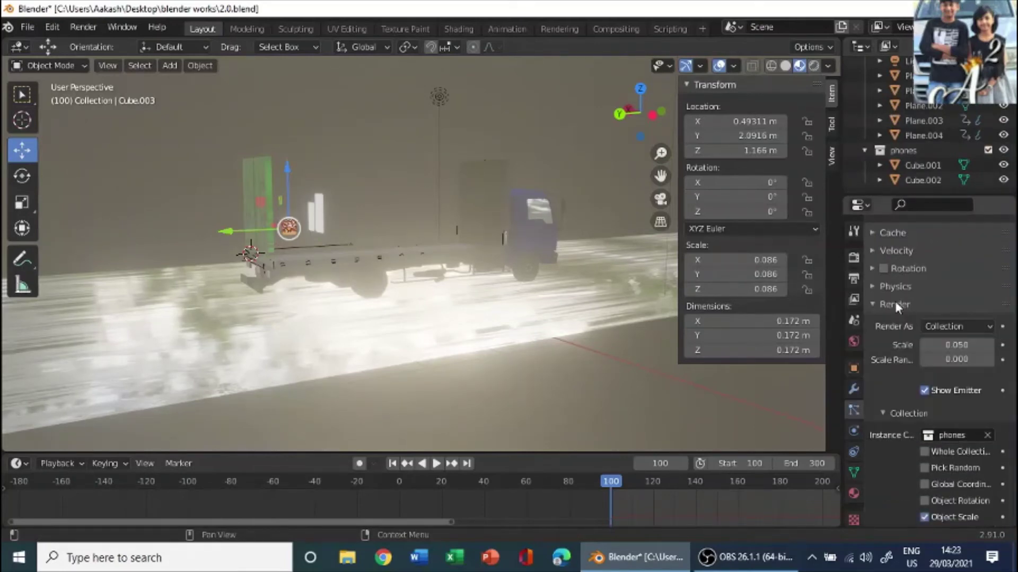
Step: Play the simulation from frame 100 to frame 243 and examine the phone particles around the overturned truck
{"action": "scroll", "coordinate": [304, 239], "scroll_direction": "up", "scroll_amount": 2}
{"action": "scroll", "coordinate": [328, 239], "scroll_direction": "up", "scroll_amount": 4}
{"action": "scroll", "coordinate": [291, 219], "scroll_direction": "down", "scroll_amount": 1}
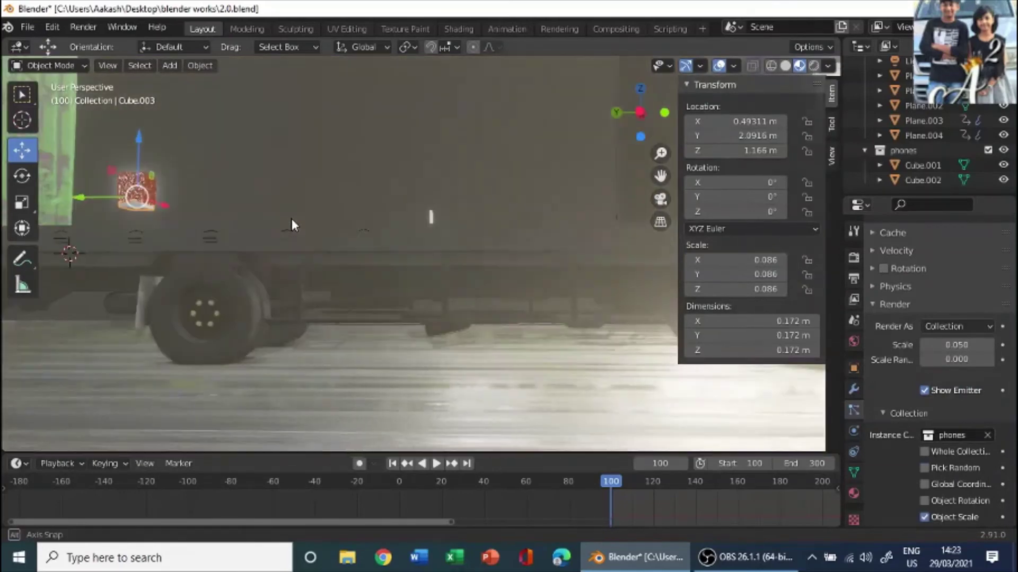
{"action": "key", "text": "b"}
{"action": "key", "text": "Escape"}
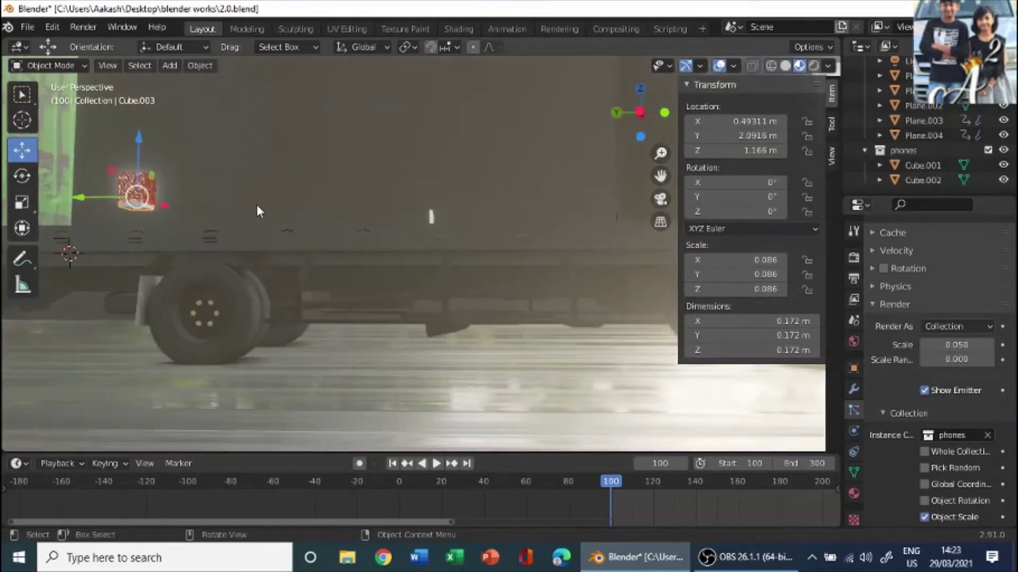
{"action": "key", "text": "space"}
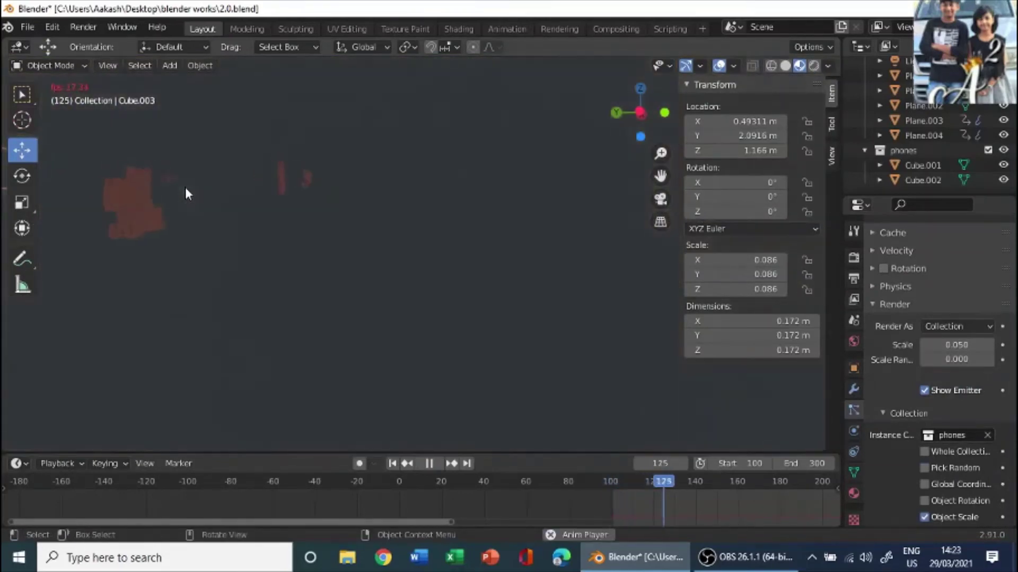
{"action": "middle_click_drag", "start_coordinate": [186, 188], "coordinate": [318, 222]}
{"action": "key", "text": "space"}
{"action": "middle_click_drag", "start_coordinate": [139, 189], "coordinate": [286, 214]}
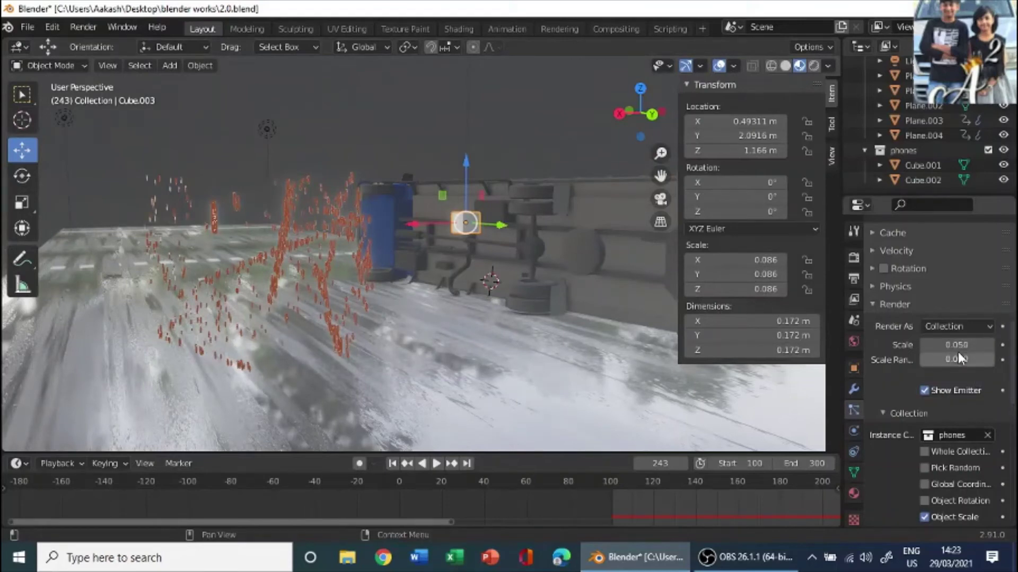
Step: Set the particles' render scale to 0.140 and scale randomness to 0.167
{"action": "mouse_move", "coordinate": [957, 346]}
{"action": "left_mouse_down"}
{"action": "mouse_move", "coordinate": [1007, 356]}
{"action": "mouse_move", "coordinate": [932, 359]}
{"action": "mouse_move", "coordinate": [967, 345]}
{"action": "left_mouse_up"}
{"action": "scroll", "coordinate": [237, 220], "scroll_direction": "down", "scroll_amount": 3}
{"action": "middle_click_drag", "start_coordinate": [236, 220], "coordinate": [317, 227]}
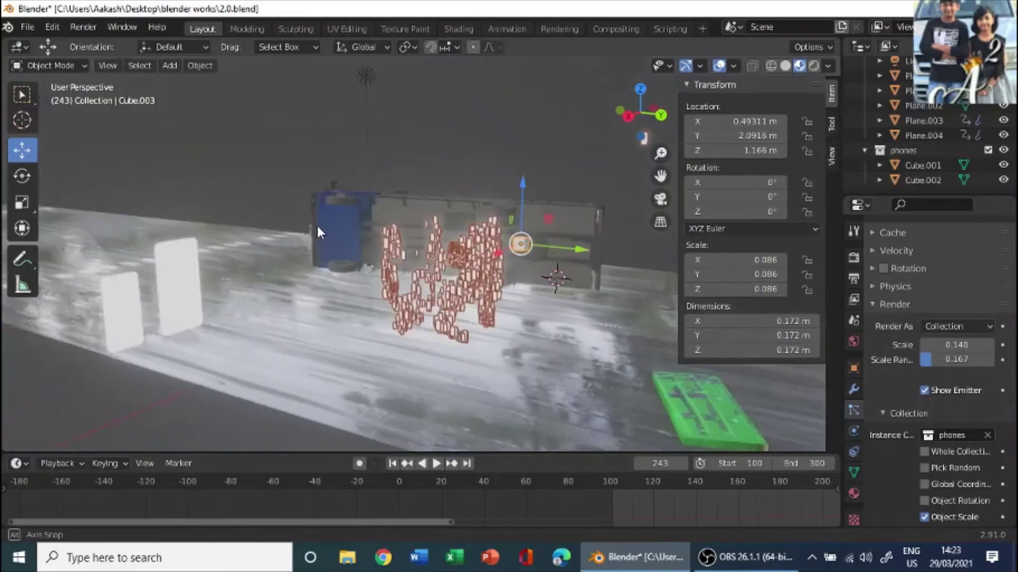
{"action": "left_click", "coordinate": [468, 149]}
{"action": "left_click", "coordinate": [520, 243]}
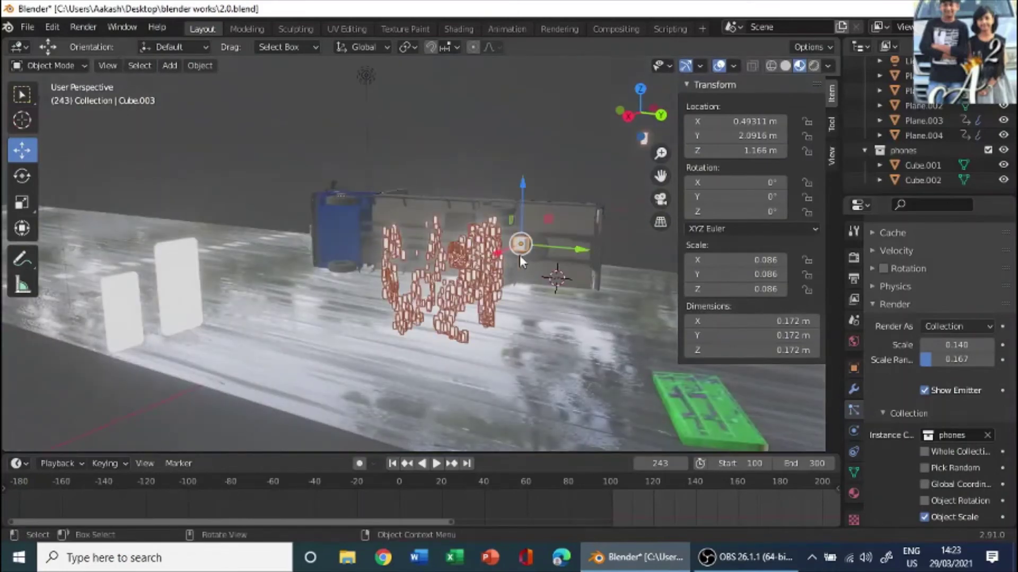
Step: Enable particle rotation with a phase of 0.078 and a randomize phase of 2.000
{"action": "scroll", "coordinate": [929, 408], "scroll_direction": "up", "scroll_amount": 5}
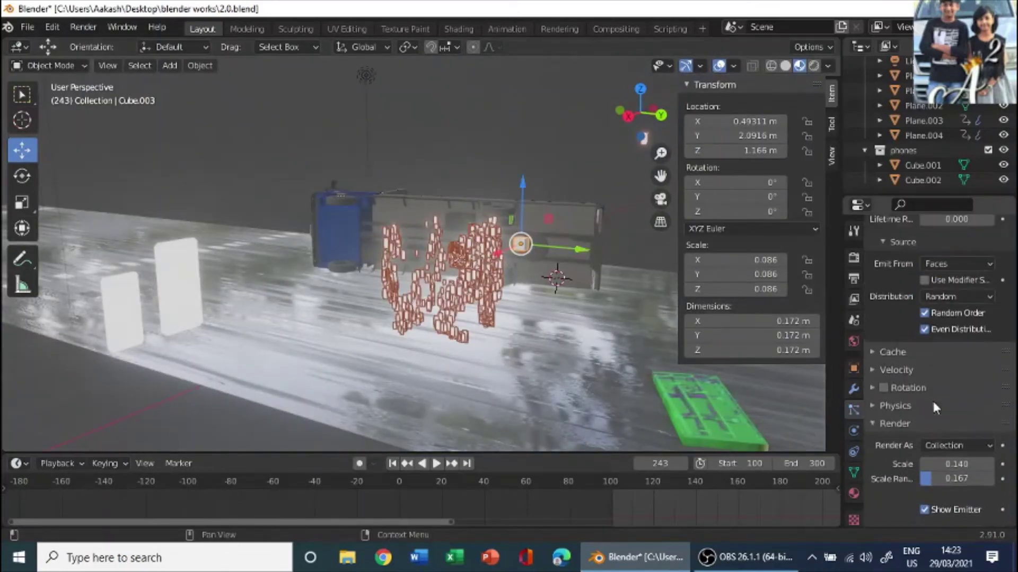
{"action": "left_click", "coordinate": [883, 388]}
{"action": "left_click", "coordinate": [871, 386]}
{"action": "left_click_drag", "start_coordinate": [925, 465], "coordinate": [979, 465]}
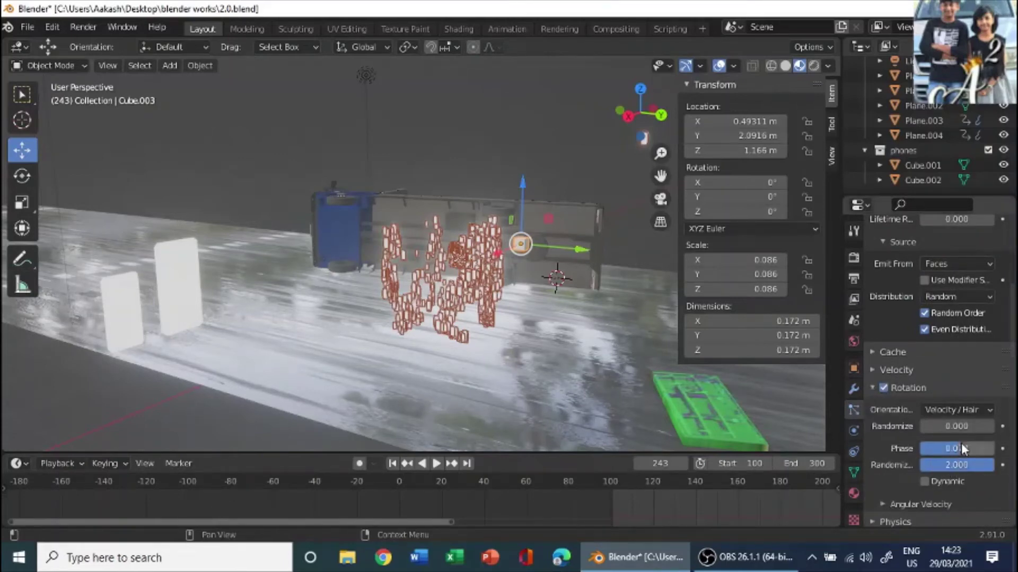
Step: Replay the simulation from frame 96 and examine the rotated phones scattering beside the truck
{"action": "left_click", "coordinate": [602, 493]}
{"action": "key", "text": "super"}
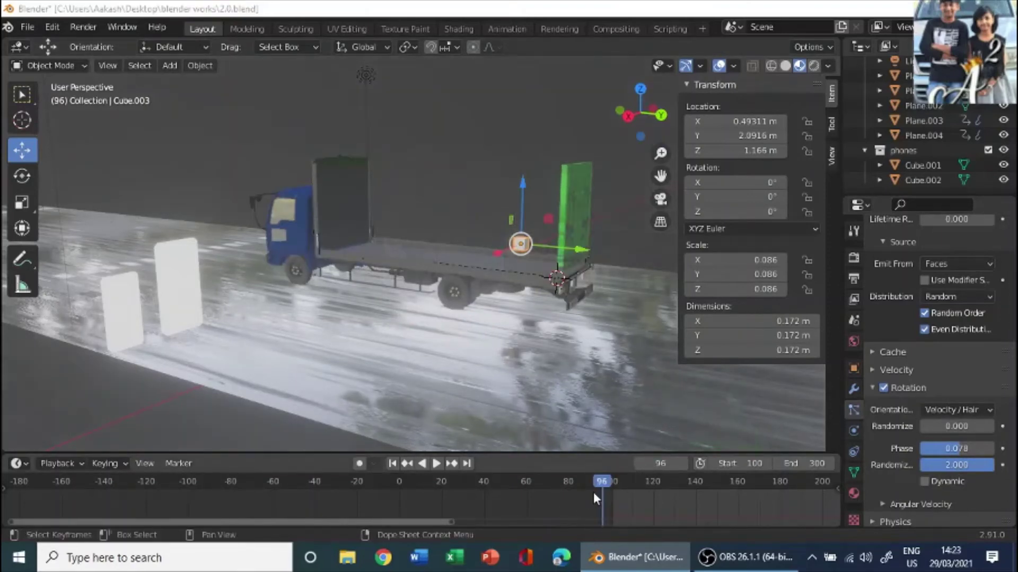
{"action": "left_click", "coordinate": [623, 374]}
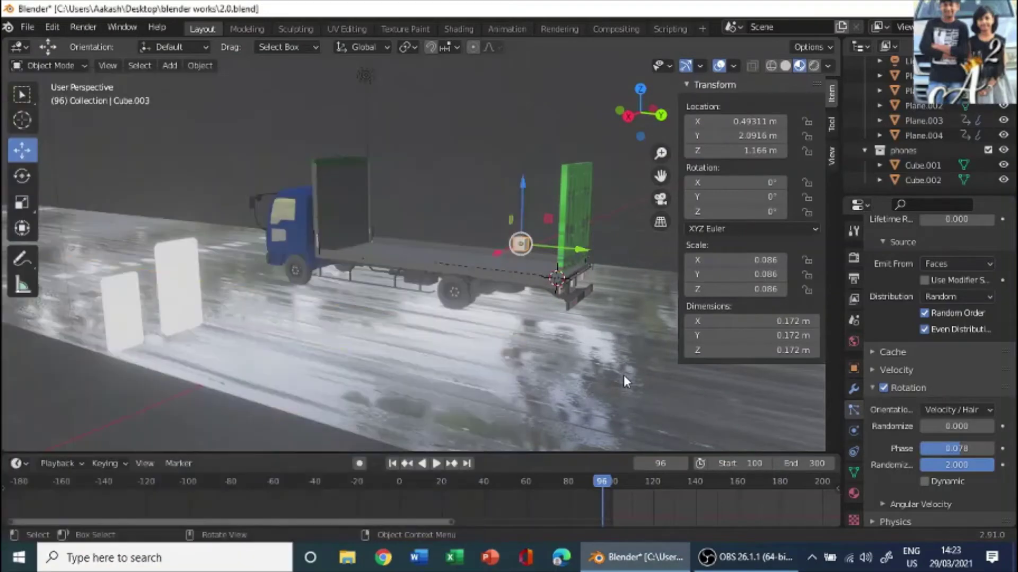
{"action": "left_click", "coordinate": [623, 374]}
{"action": "key", "text": "space"}
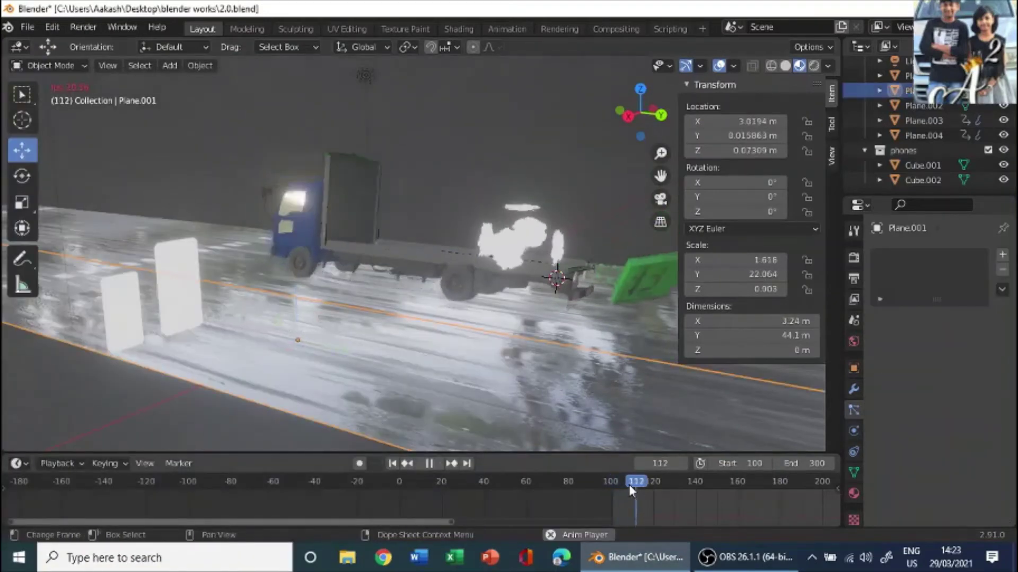
{"action": "scroll", "coordinate": [530, 273], "scroll_direction": "up", "scroll_amount": 1}
{"action": "scroll", "coordinate": [546, 274], "scroll_direction": "down", "scroll_amount": 3}
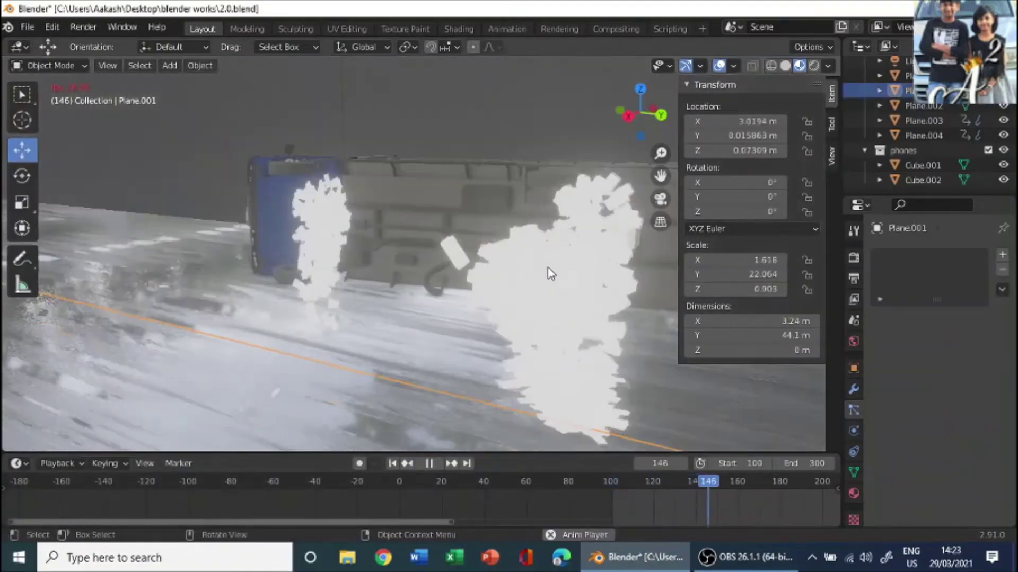
{"action": "scroll", "coordinate": [550, 264], "scroll_direction": "down", "scroll_amount": 1}
{"action": "middle_click_drag", "start_coordinate": [551, 266], "coordinate": [416, 295]}
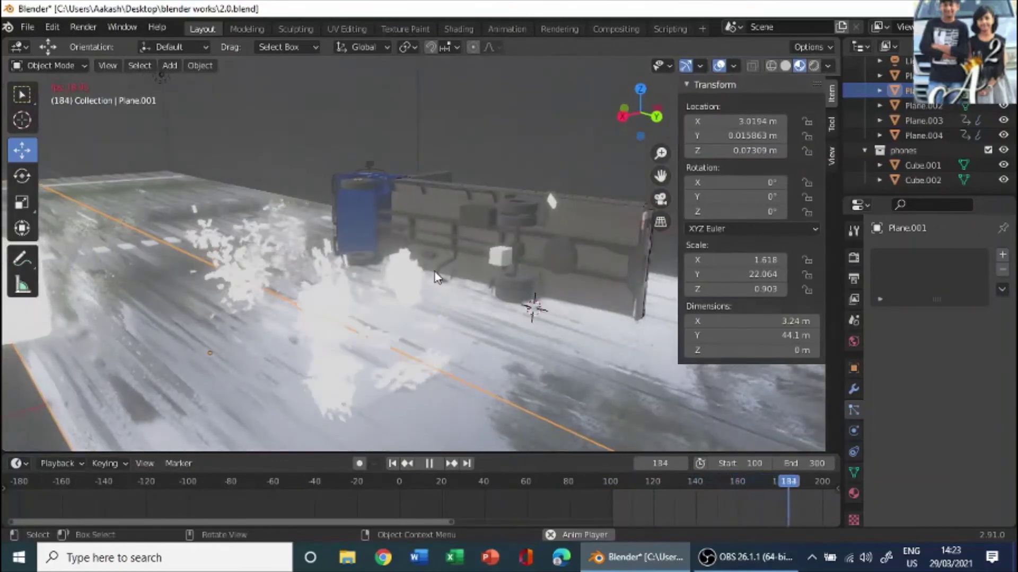
Step: Undo the selection of the road plane, stop playback and return to frame 100
{"action": "key", "text": "ctrl+z"}
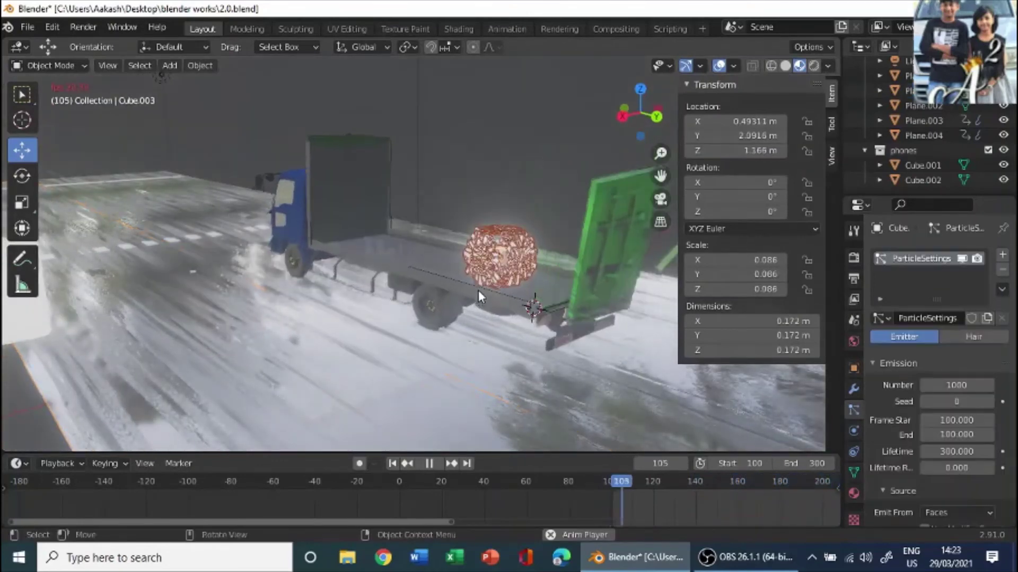
{"action": "key", "text": "space"}
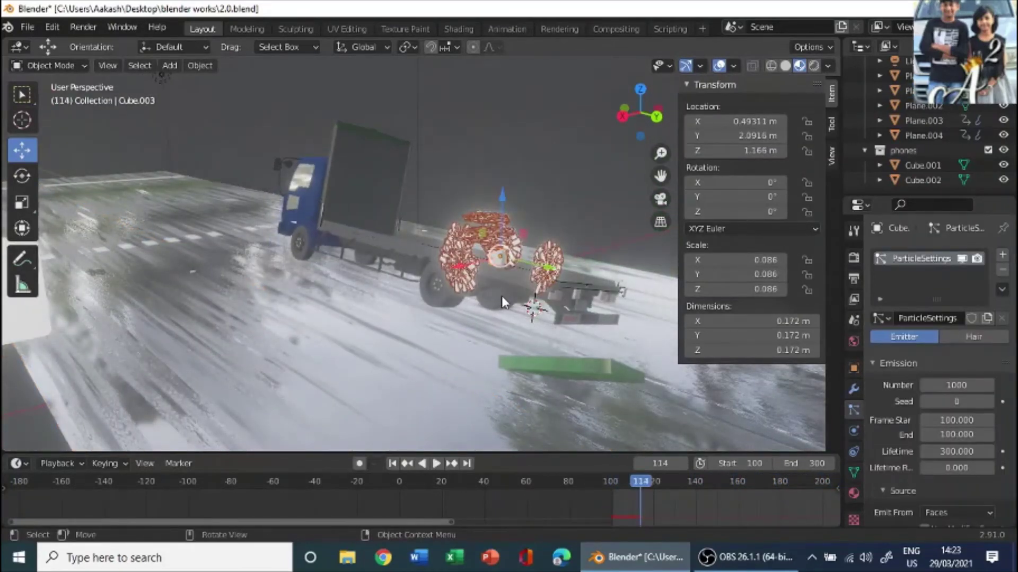
{"action": "key", "text": "shift+Left"}
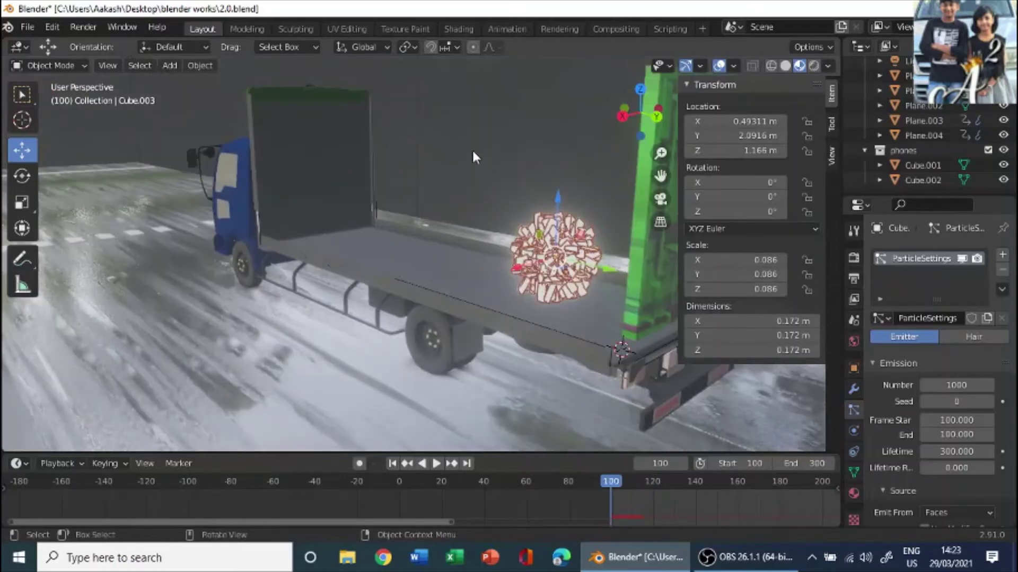
Step: Switch the viewport to rendered shading with the particle-emitting cube selected
{"action": "left_click", "coordinate": [584, 136]}
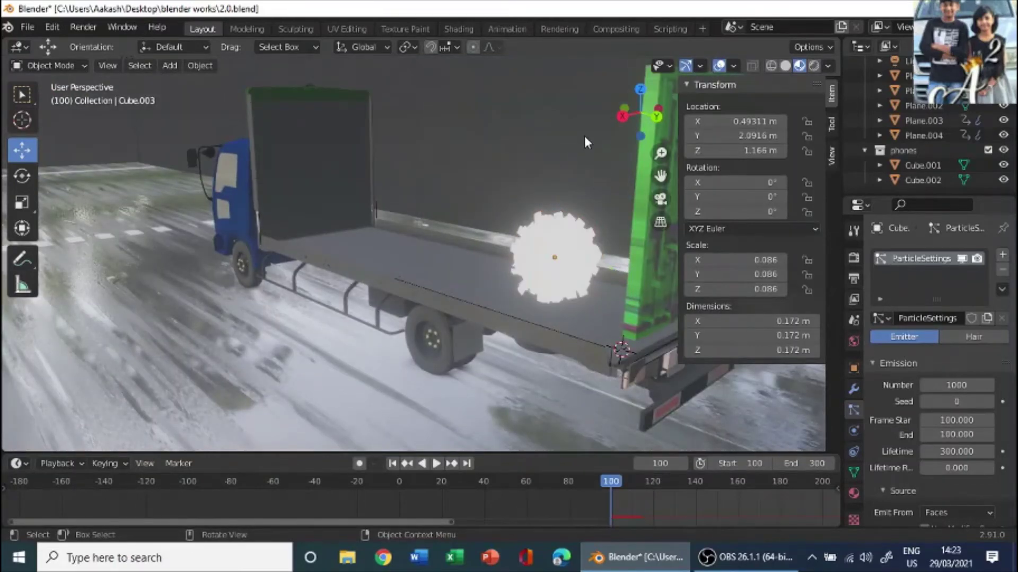
{"action": "left_click", "coordinate": [575, 232]}
{"action": "middle_click_drag", "start_coordinate": [575, 231], "coordinate": [658, 207]}
{"action": "scroll", "coordinate": [605, 218], "scroll_direction": "down", "scroll_amount": 3}
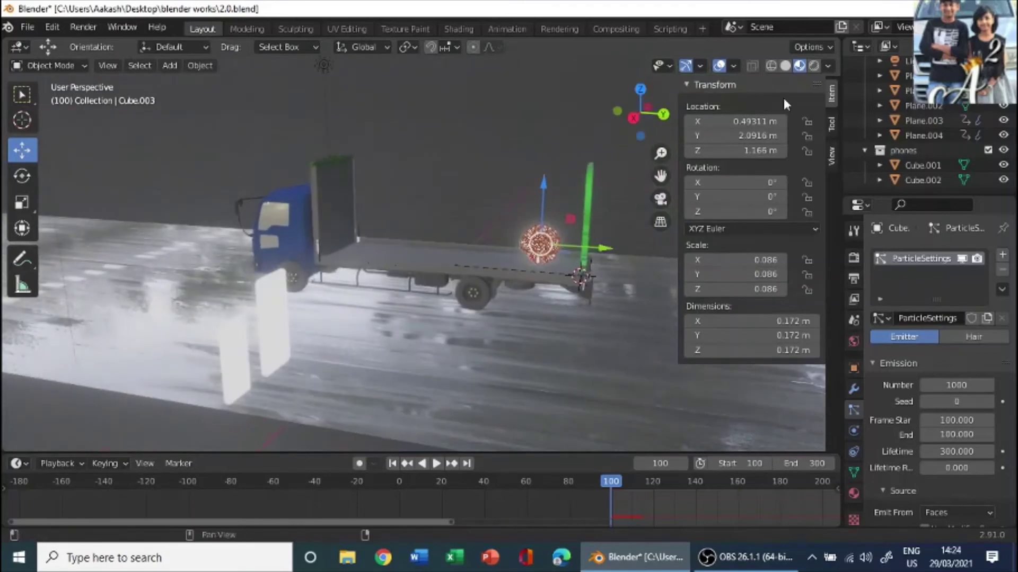
{"action": "left_click", "coordinate": [814, 66]}
{"action": "scroll", "coordinate": [571, 215], "scroll_direction": "up", "scroll_amount": 4}
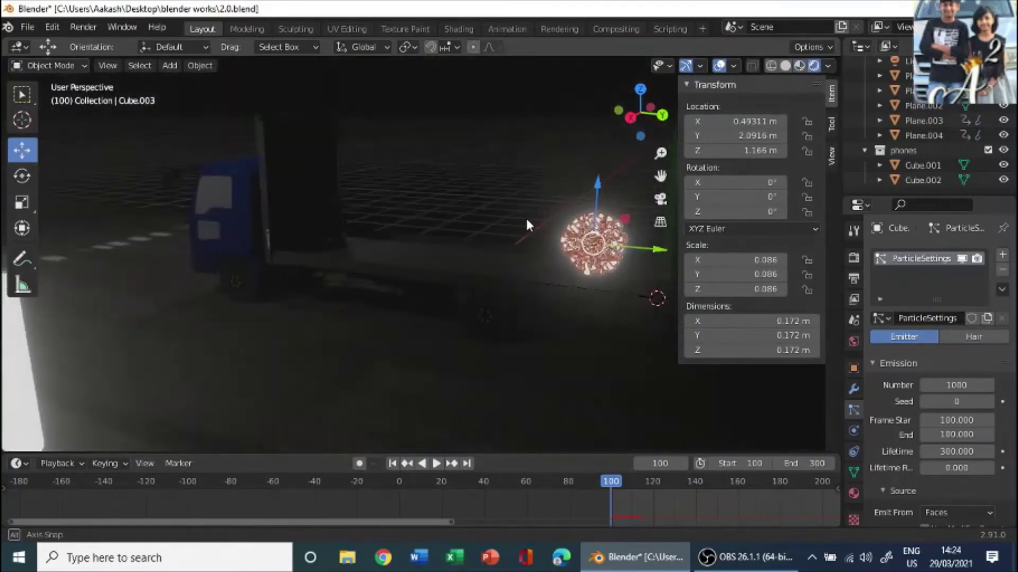
Step: Play the simulation to frame 134, examine the glowing phone burst and return to frame 100
{"action": "key", "text": "space"}
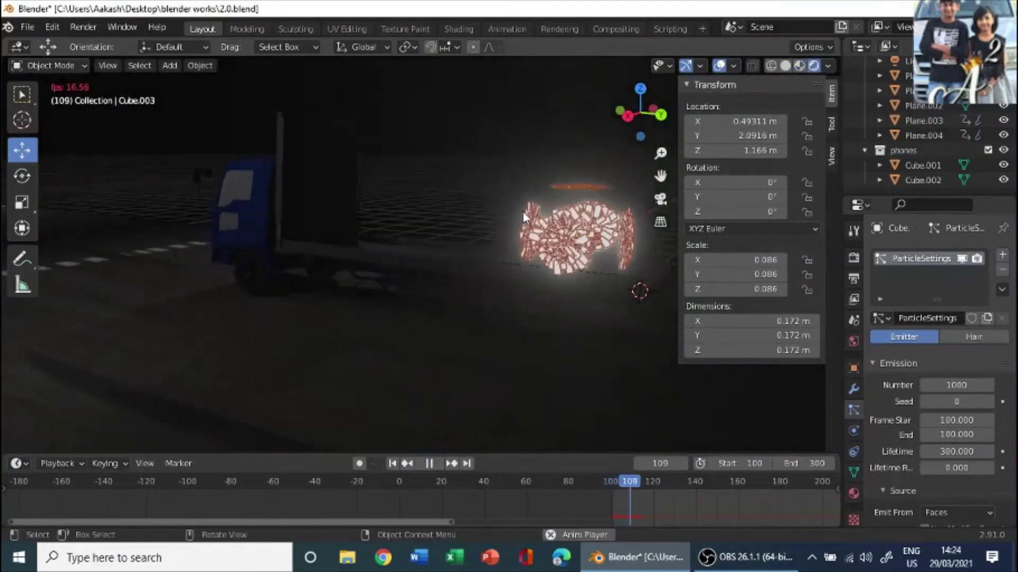
{"action": "key", "text": "space"}
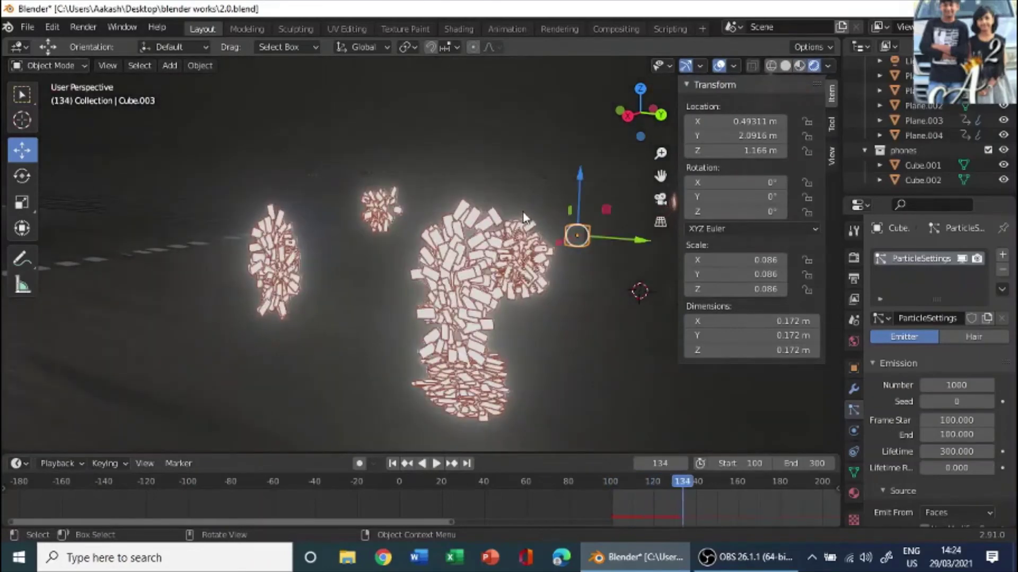
{"action": "key", "text": "shift+Left"}
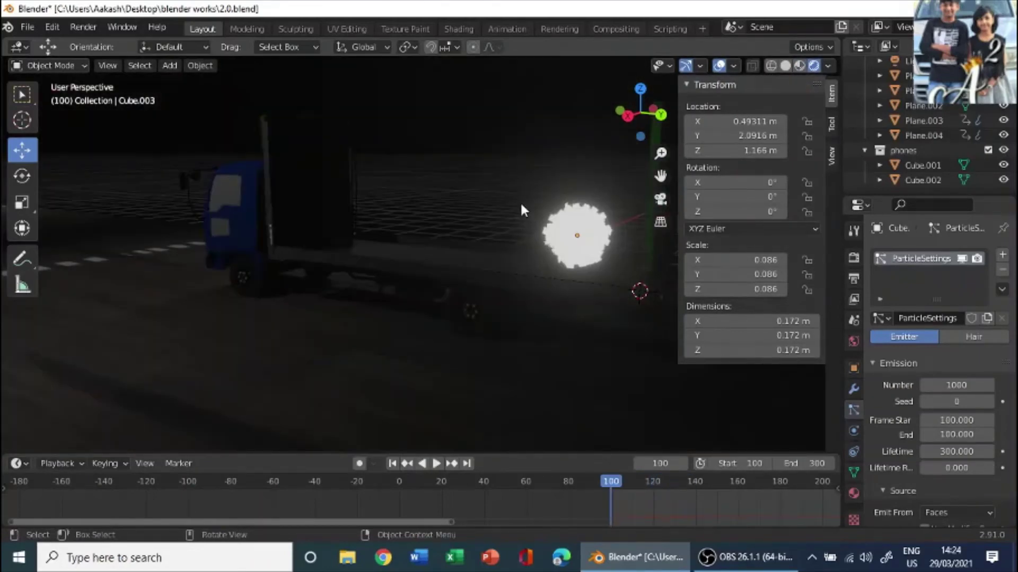
Step: Add a Bezier curve at the 3D cursor near the truck's rear
{"action": "middle_click_drag", "start_coordinate": [520, 202], "coordinate": [488, 249]}
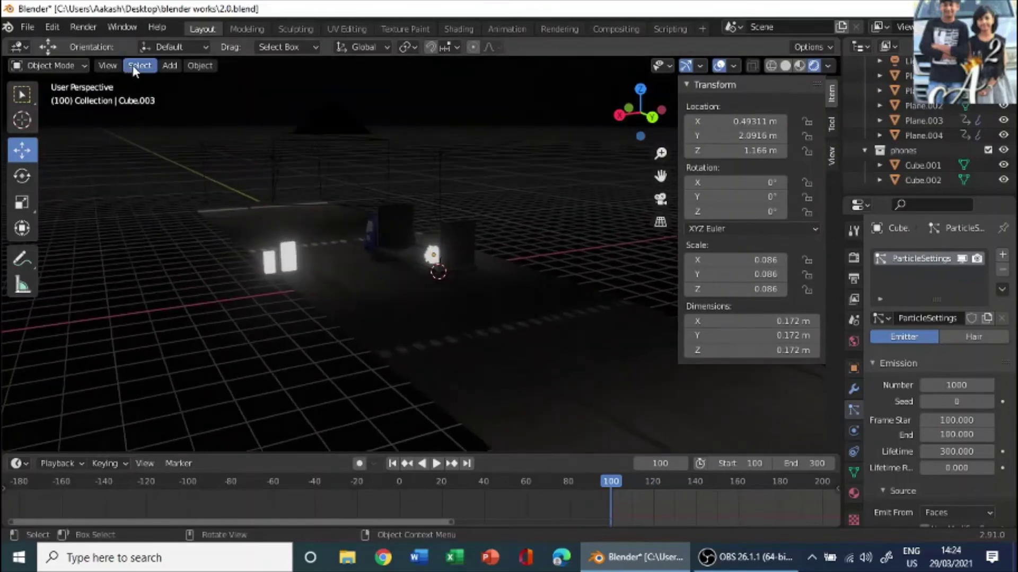
{"action": "left_click", "coordinate": [169, 65]}
{"action": "mouse_move", "coordinate": [223, 97]}
{"action": "left_click", "coordinate": [326, 99]}
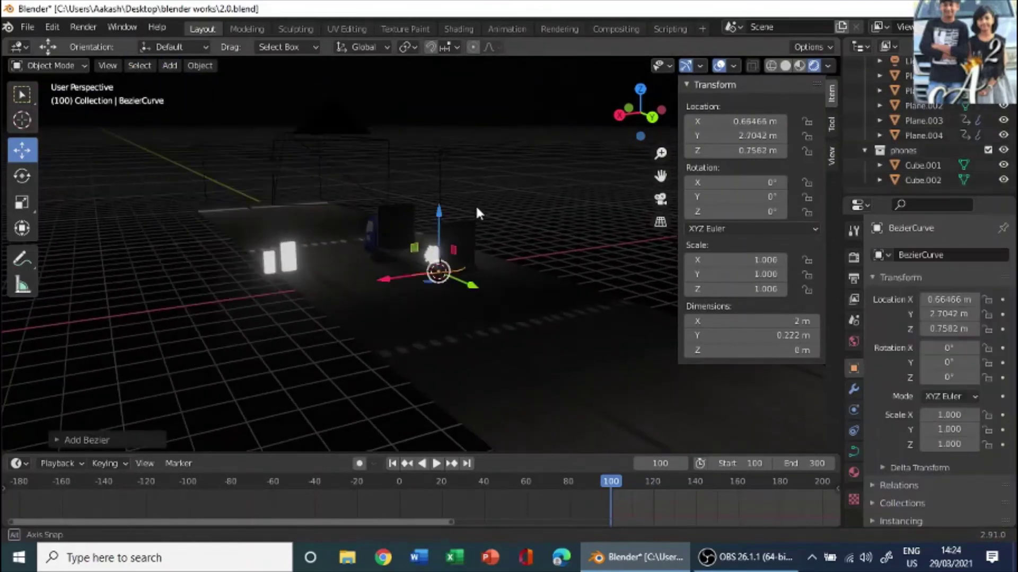
Step: Rotate the Bezier curve 90° around the X axis and 90° around the Z axis
{"action": "middle_click_drag", "start_coordinate": [475, 205], "coordinate": [435, 282]}
{"action": "scroll", "coordinate": [434, 282], "scroll_direction": "up", "scroll_amount": 4}
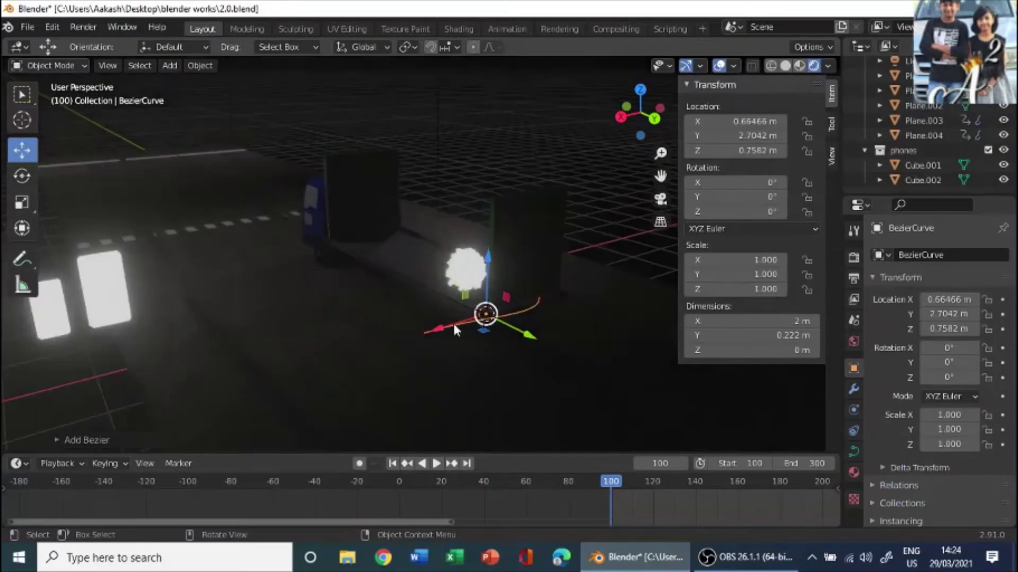
{"action": "left_click", "coordinate": [22, 177]}
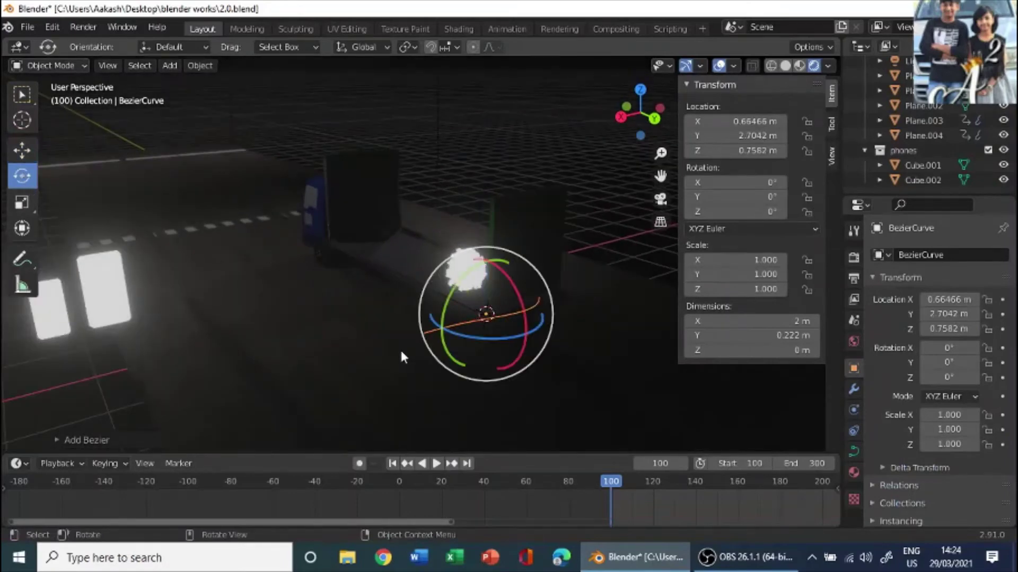
{"action": "type", "text": "rx"}
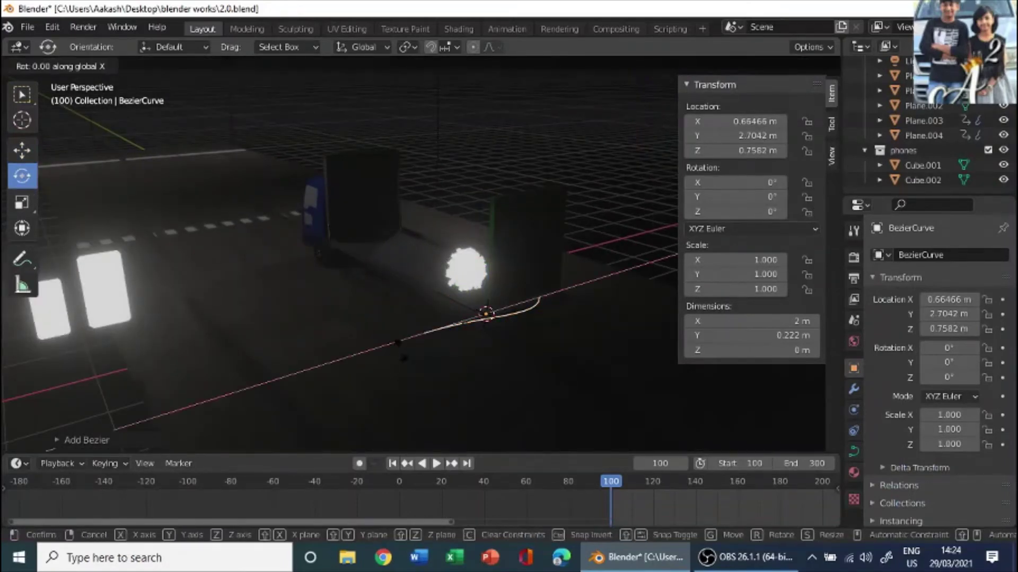
{"action": "type", "text": "90"}
{"action": "key", "text": "Return"}
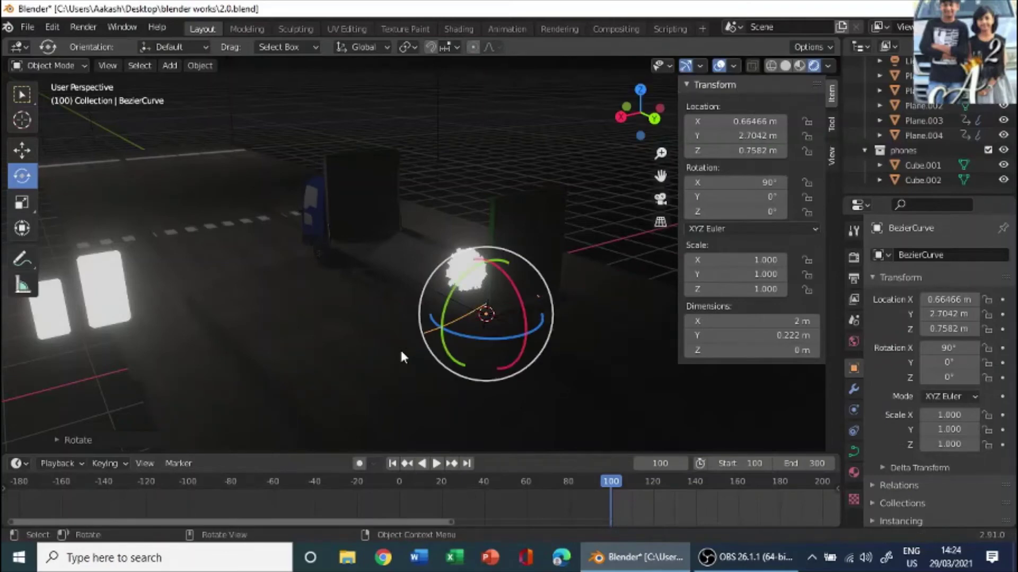
{"action": "type", "text": "rz90"}
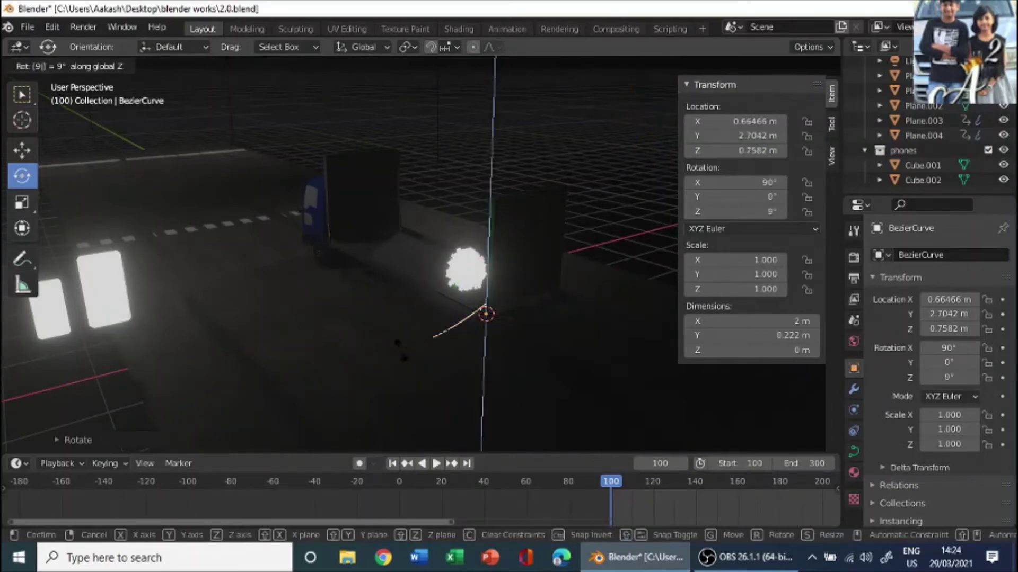
{"action": "key", "text": "Return"}
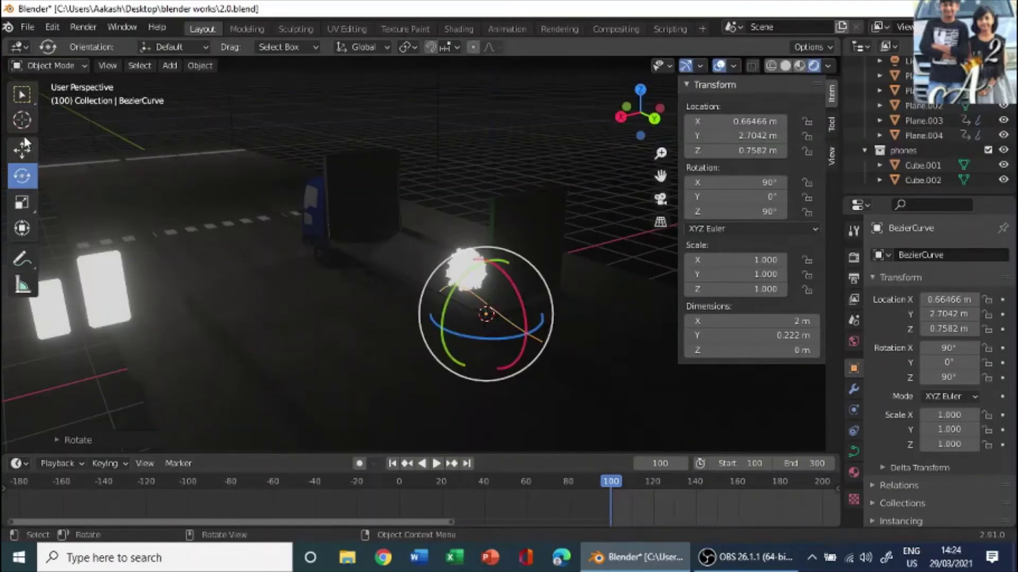
Step: Move the Bezier curve behind the truck's rear, to about X 0.24 m and Y 3.5 m
{"action": "left_click", "coordinate": [22, 150]}
{"action": "mouse_move", "coordinate": [518, 334]}
{"action": "left_mouse_down"}
{"action": "mouse_move", "coordinate": [552, 336]}
{"action": "mouse_move", "coordinate": [532, 315]}
{"action": "mouse_move", "coordinate": [487, 365]}
{"action": "mouse_move", "coordinate": [524, 335]}
{"action": "left_mouse_up"}
{"action": "middle_click_drag", "start_coordinate": [493, 316], "coordinate": [445, 299]}
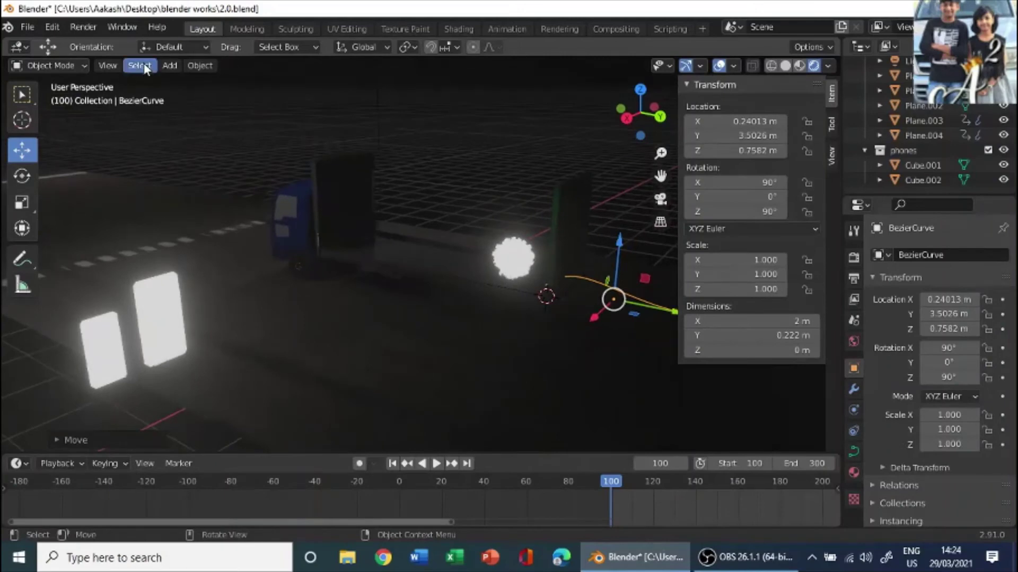
Step: Switch the curve to Edit Mode and move its starting control point onto the glowing phone burst
{"action": "left_click", "coordinate": [82, 65]}
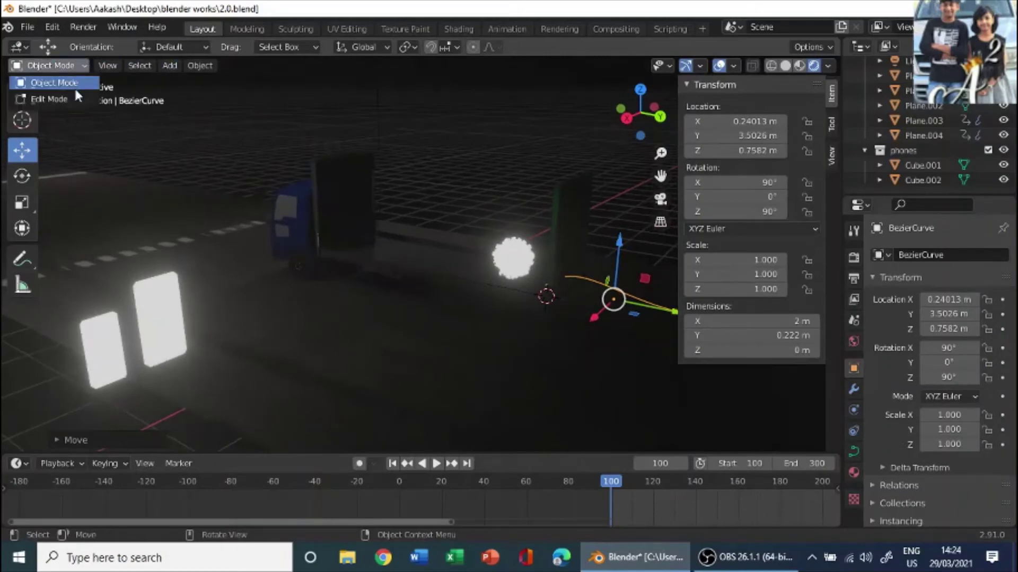
{"action": "left_click", "coordinate": [49, 99]}
{"action": "middle_click_drag", "start_coordinate": [467, 260], "coordinate": [547, 256]}
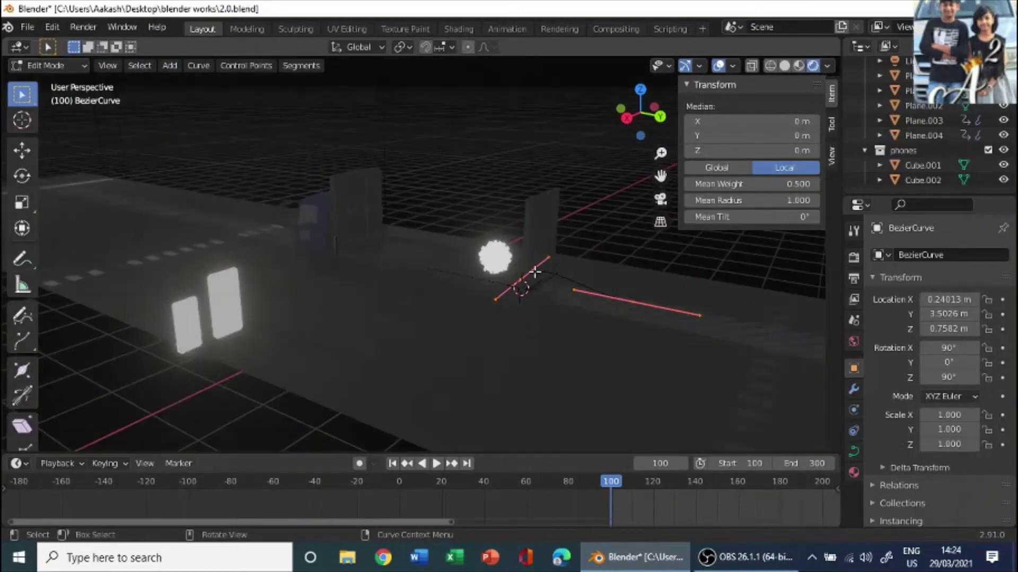
{"action": "left_click", "coordinate": [535, 298]}
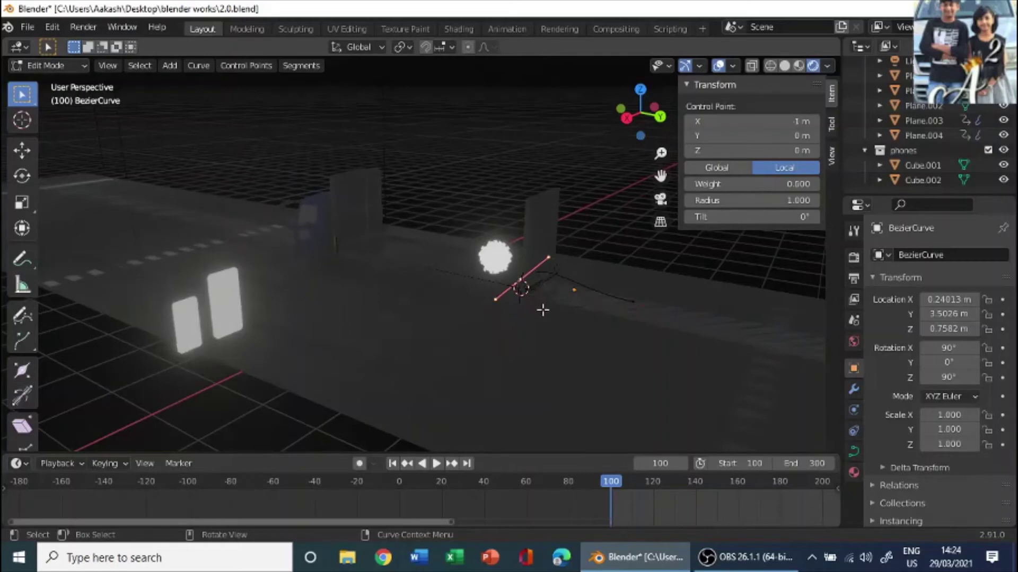
{"action": "key", "text": "g"}
{"action": "left_click", "coordinate": [521, 288]}
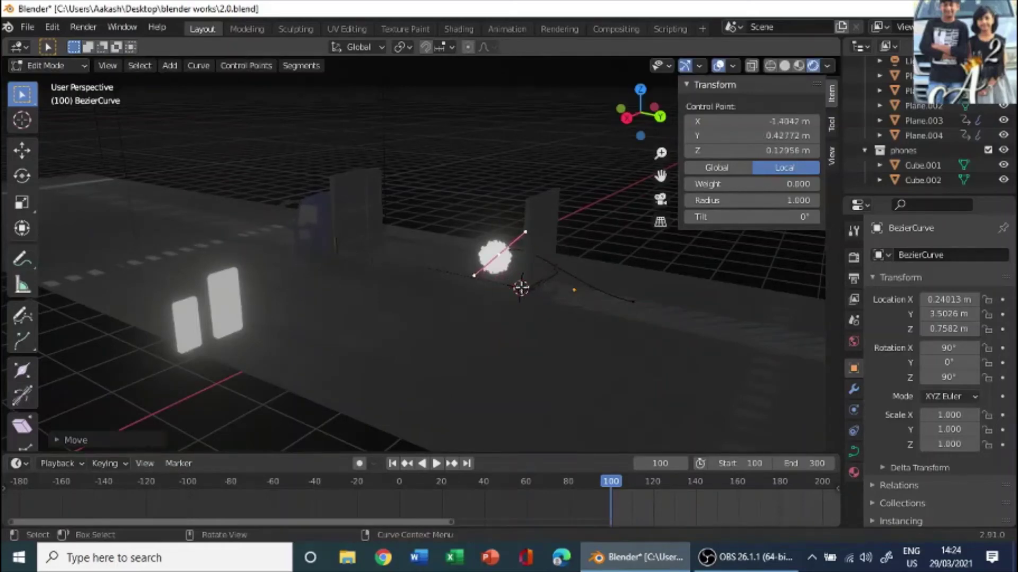
Step: Raise the curve's far end control point above the road and pull its outer handle upward
{"action": "left_click", "coordinate": [628, 302]}
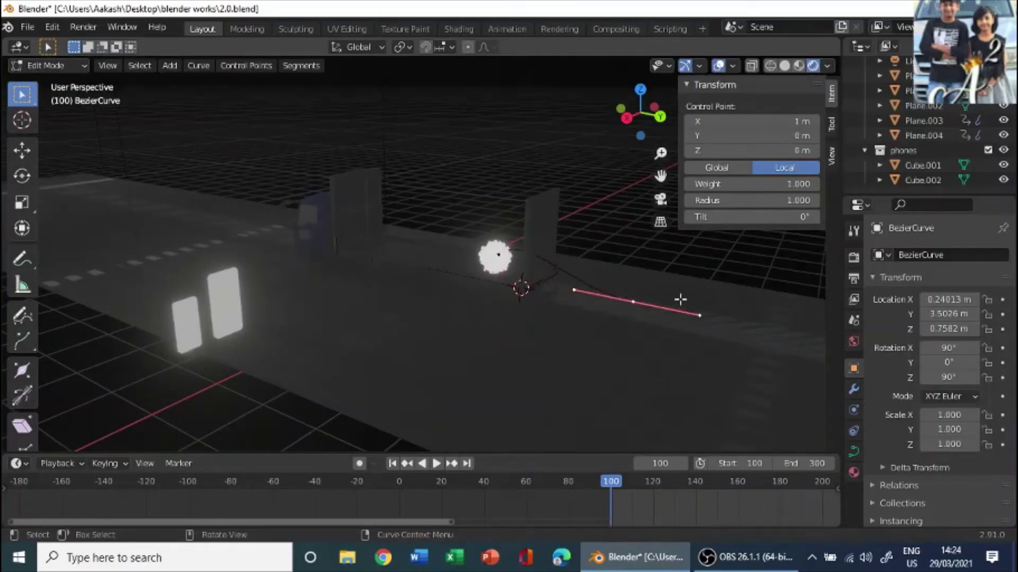
{"action": "key", "text": "g"}
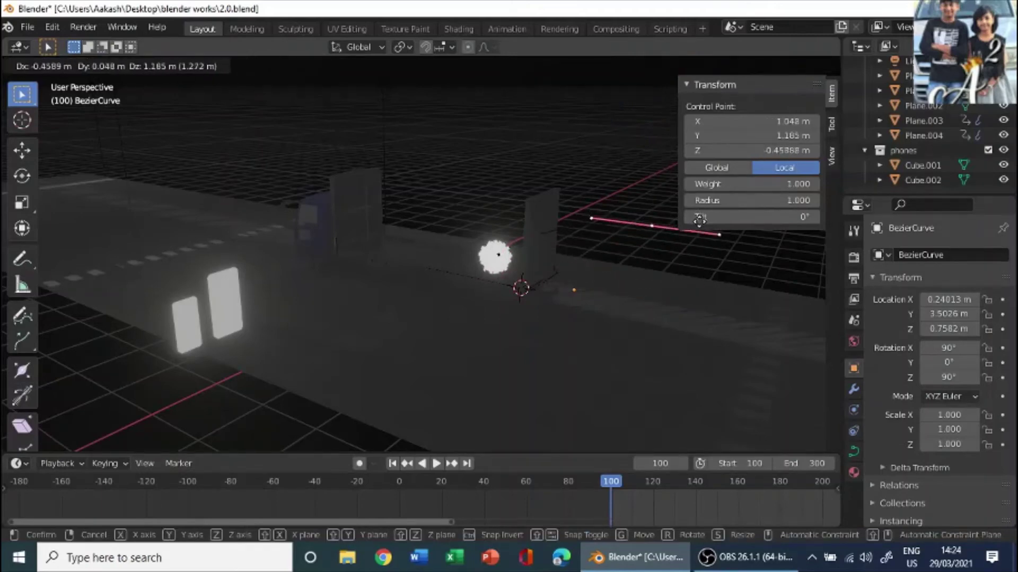
{"action": "left_click", "coordinate": [699, 219]}
{"action": "key", "text": "n"}
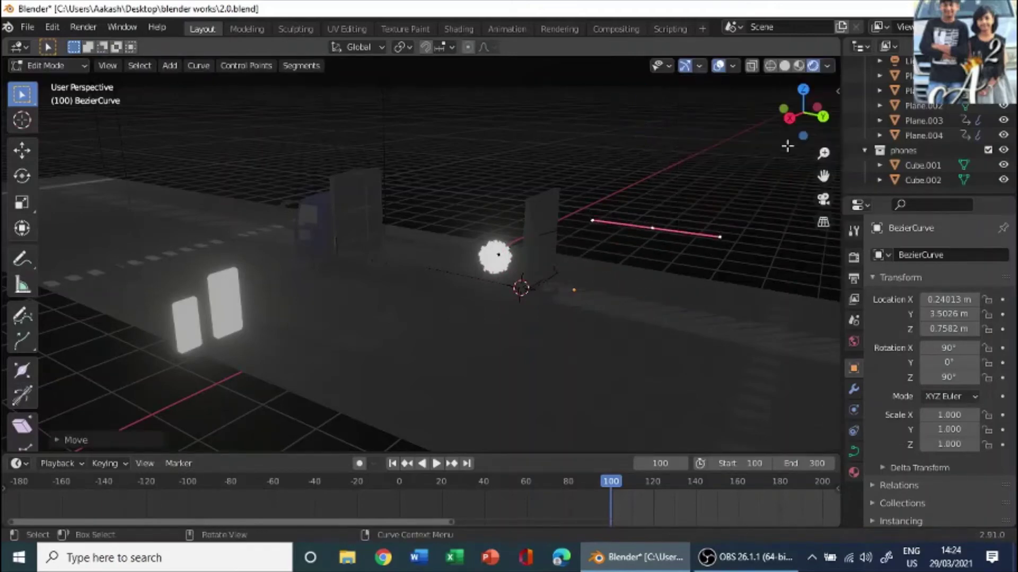
{"action": "left_click", "coordinate": [717, 238]}
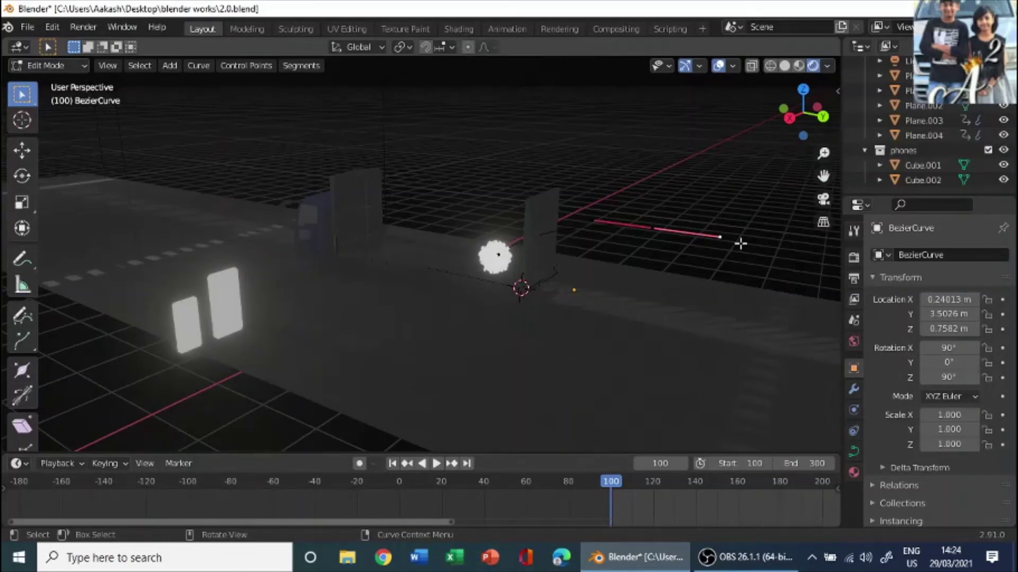
{"action": "key", "text": "g"}
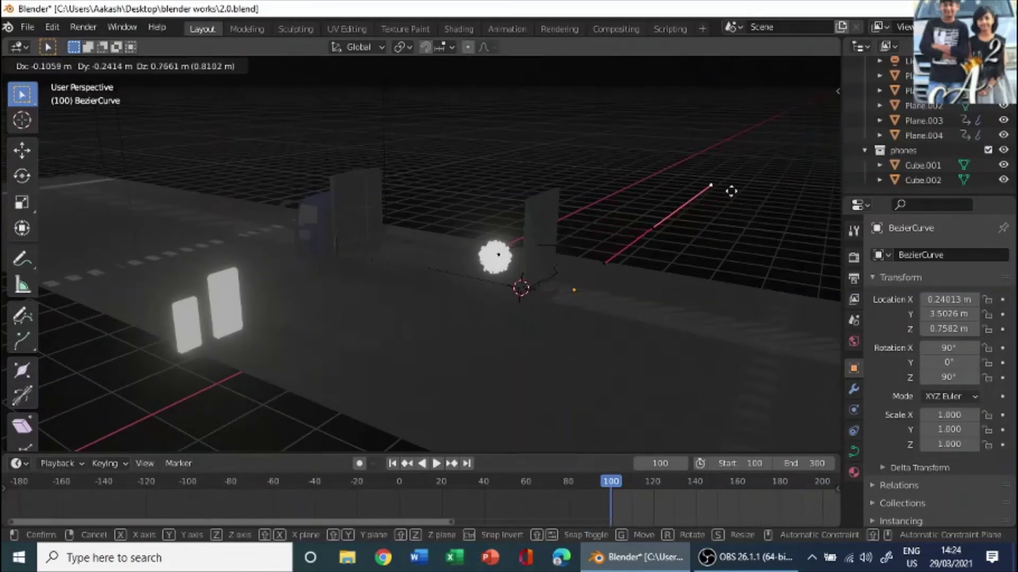
{"action": "left_click", "coordinate": [726, 189]}
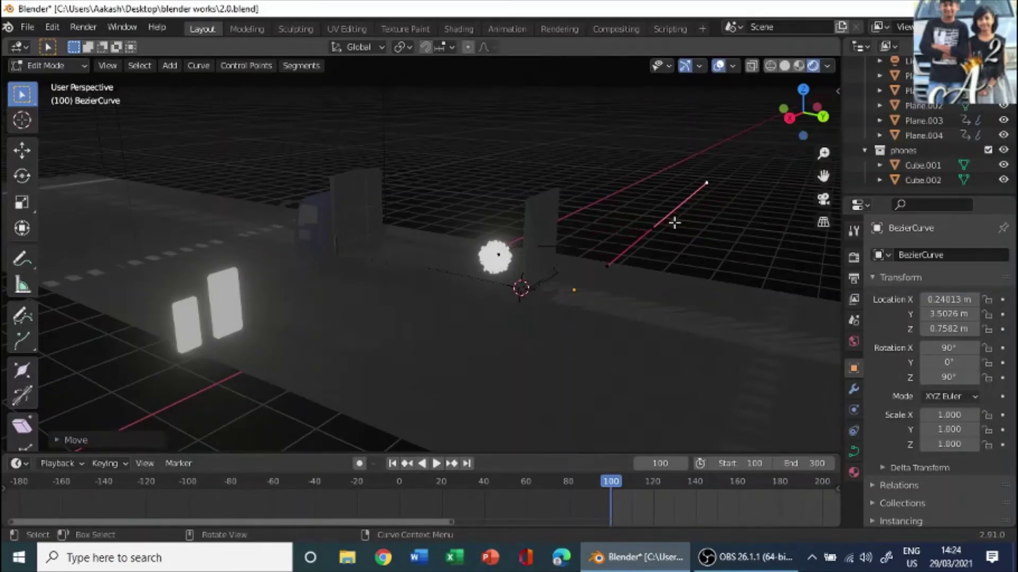
Step: Extrude the curve's end point twice, continuing the path upward and away from the truck
{"action": "key", "text": "e"}
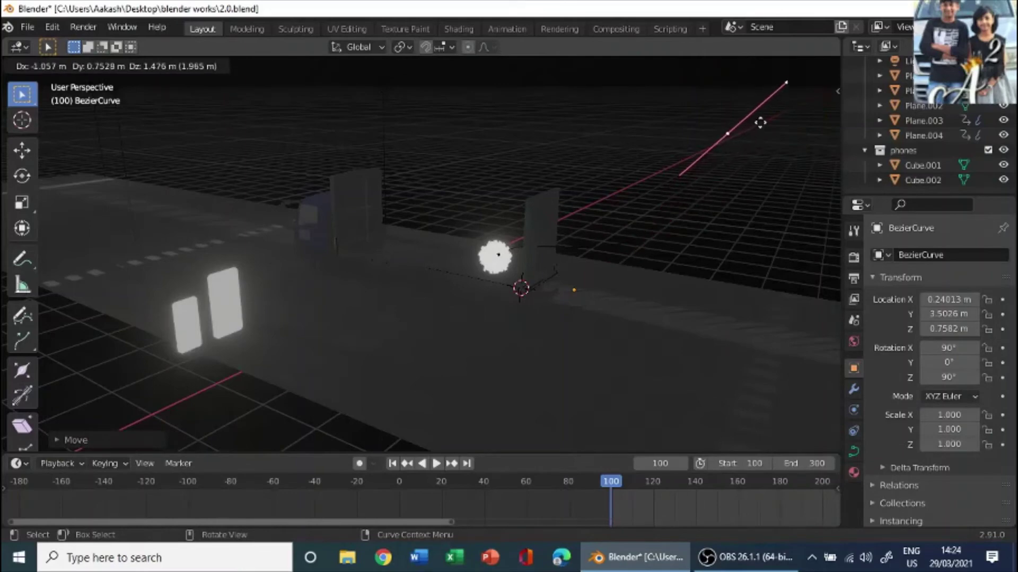
{"action": "left_click", "coordinate": [764, 120]}
{"action": "key", "text": "g"}
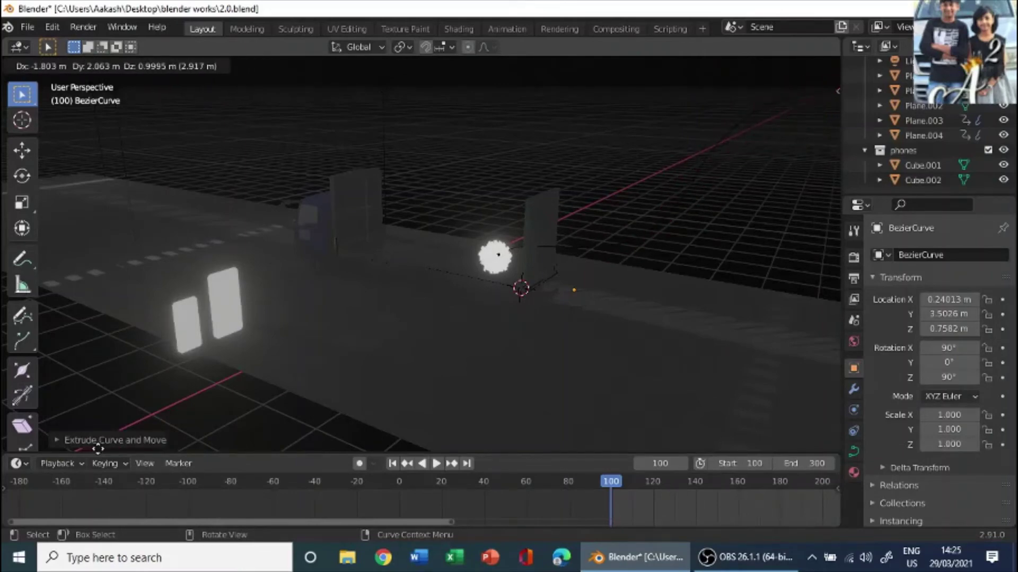
{"action": "left_click", "coordinate": [122, 398]}
{"action": "scroll", "coordinate": [207, 342], "scroll_direction": "down", "scroll_amount": 3}
{"action": "scroll", "coordinate": [207, 345], "scroll_direction": "down", "scroll_amount": 2}
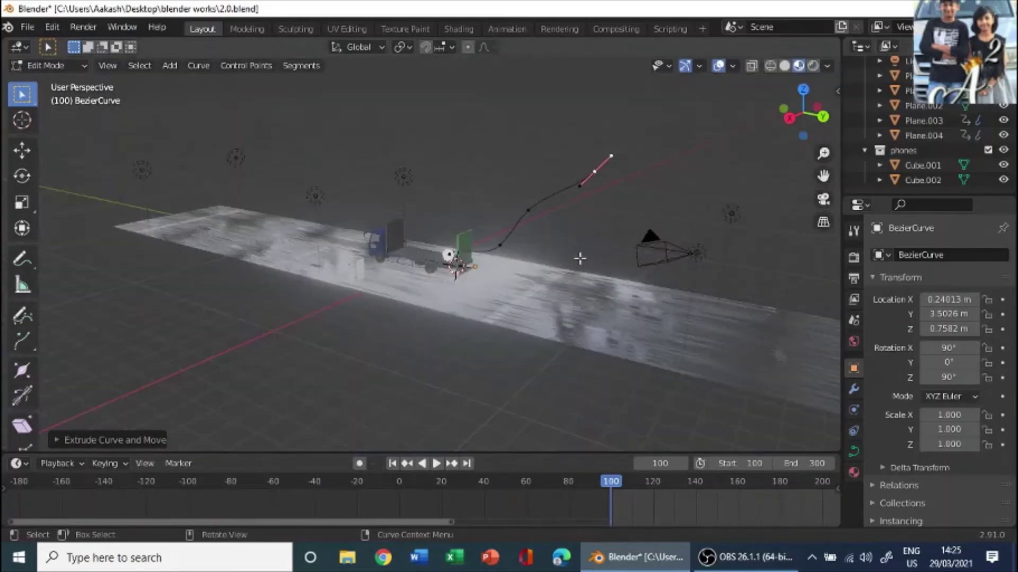
{"action": "scroll", "coordinate": [581, 258], "scroll_direction": "down", "scroll_amount": 3}
{"action": "middle_click_drag", "start_coordinate": [582, 257], "coordinate": [640, 247]}
{"action": "scroll", "coordinate": [639, 247], "scroll_direction": "up", "scroll_amount": 2}
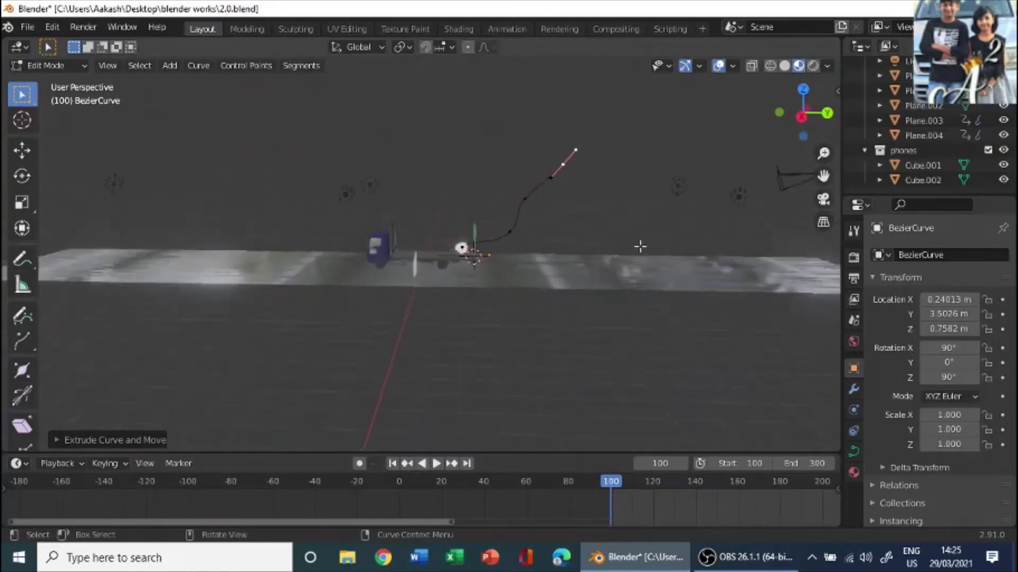
{"action": "scroll", "coordinate": [640, 246], "scroll_direction": "up", "scroll_amount": 2}
{"action": "middle_click_drag", "start_coordinate": [597, 162], "coordinate": [530, 222]}
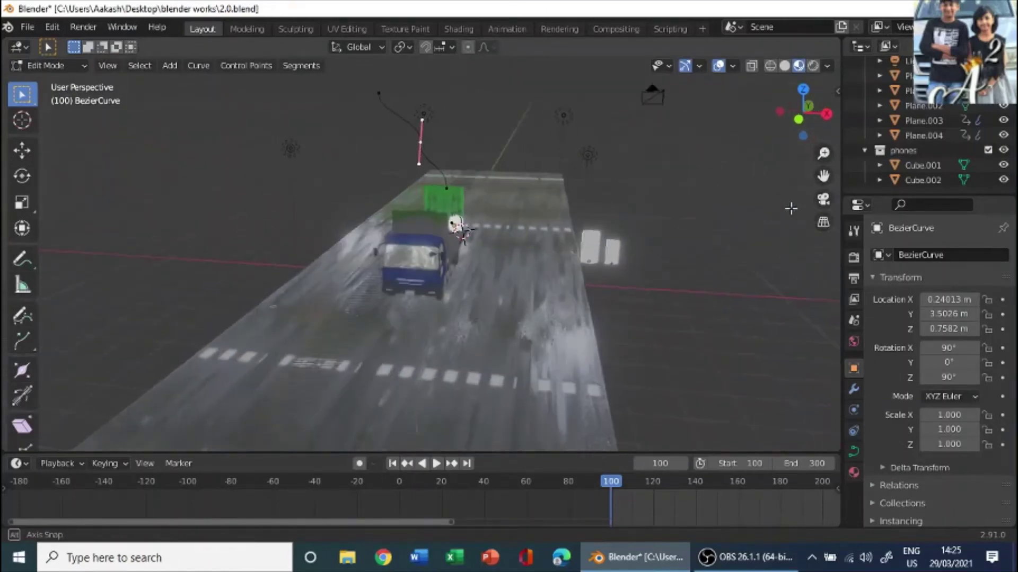
Step: Shift the curve's newly extruded control points along the X axis toward the two glowing phones' side
{"action": "left_click", "coordinate": [37, 153]}
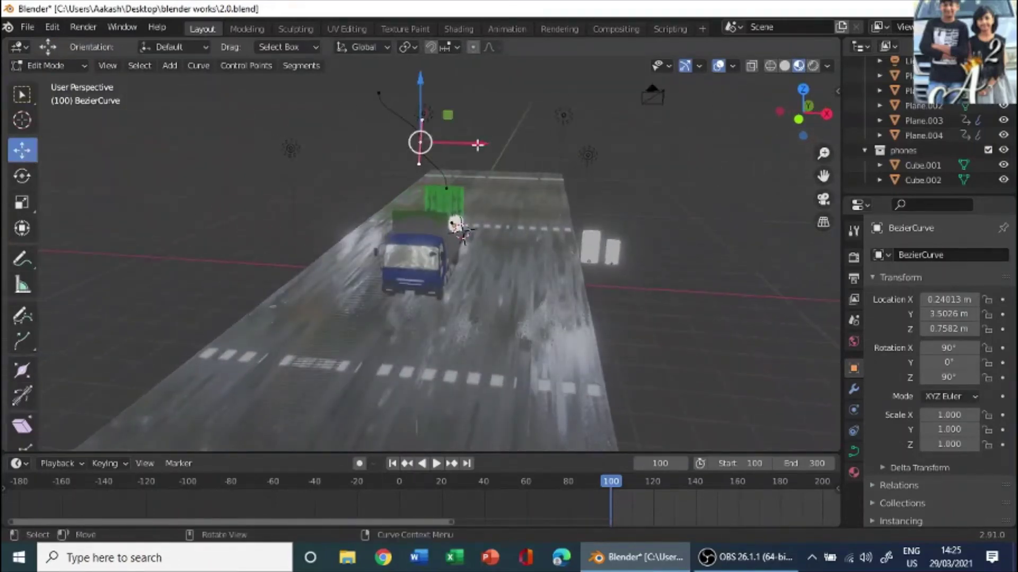
{"action": "left_click_drag", "start_coordinate": [477, 144], "coordinate": [507, 144]}
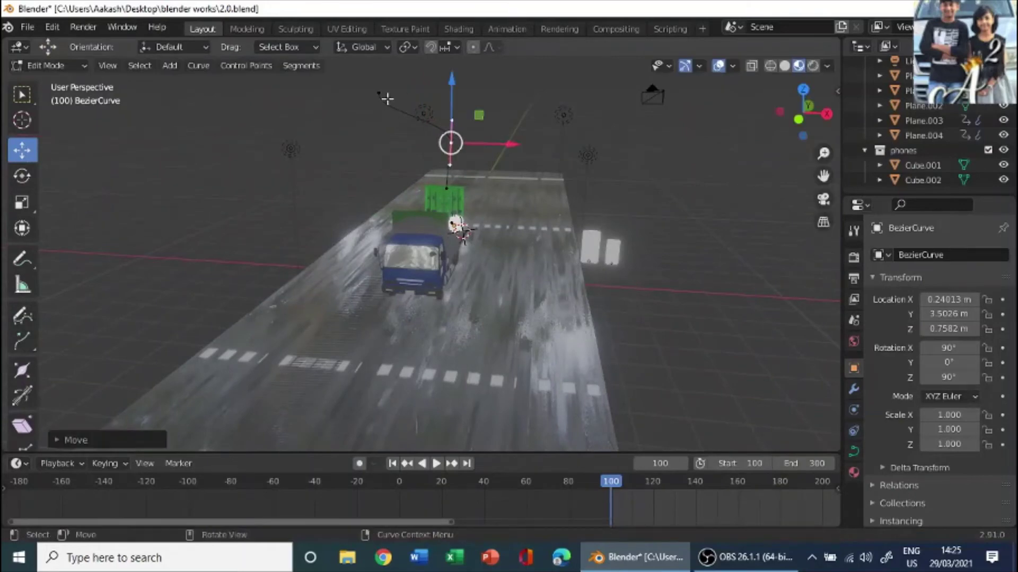
{"action": "left_click", "coordinate": [381, 95]}
{"action": "left_click_drag", "start_coordinate": [435, 97], "coordinate": [558, 97]}
{"action": "middle_click_drag", "start_coordinate": [559, 97], "coordinate": [645, 164]}
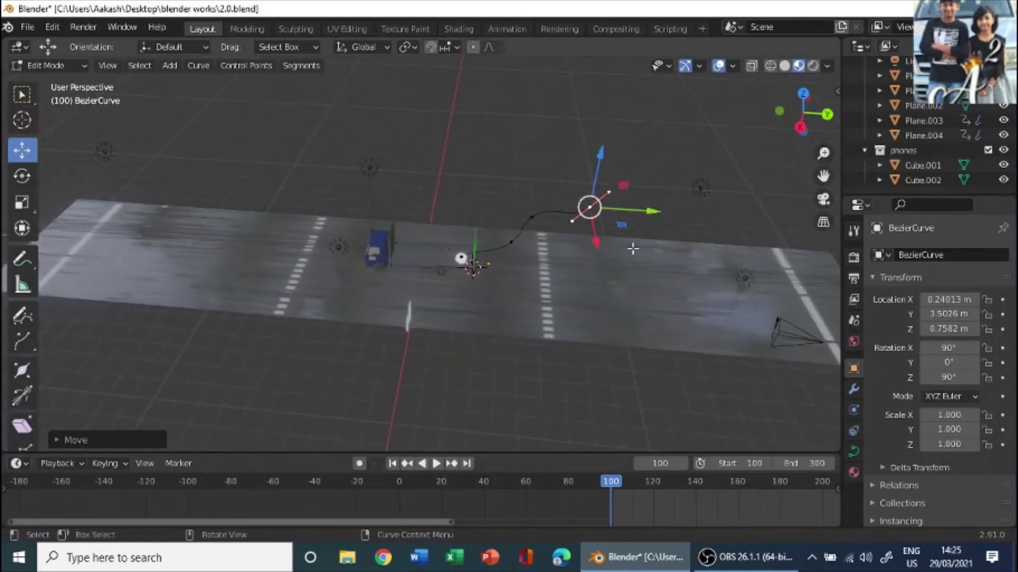
Step: Reposition the curve's last intermediate control point and its end point further across the road along X
{"action": "left_click_drag", "start_coordinate": [592, 241], "coordinate": [552, 286]}
{"action": "left_click", "coordinate": [551, 257]}
{"action": "left_click", "coordinate": [534, 219]}
{"action": "right_click", "coordinate": [595, 227], "text": "ctrl"}
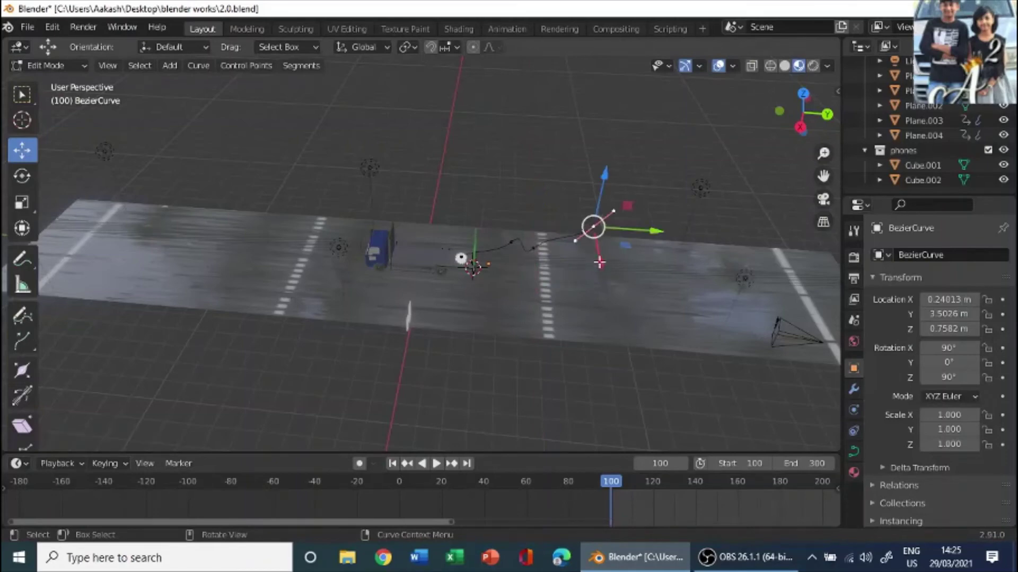
{"action": "left_click_drag", "start_coordinate": [599, 262], "coordinate": [624, 307]}
{"action": "middle_click_drag", "start_coordinate": [586, 313], "coordinate": [684, 286]}
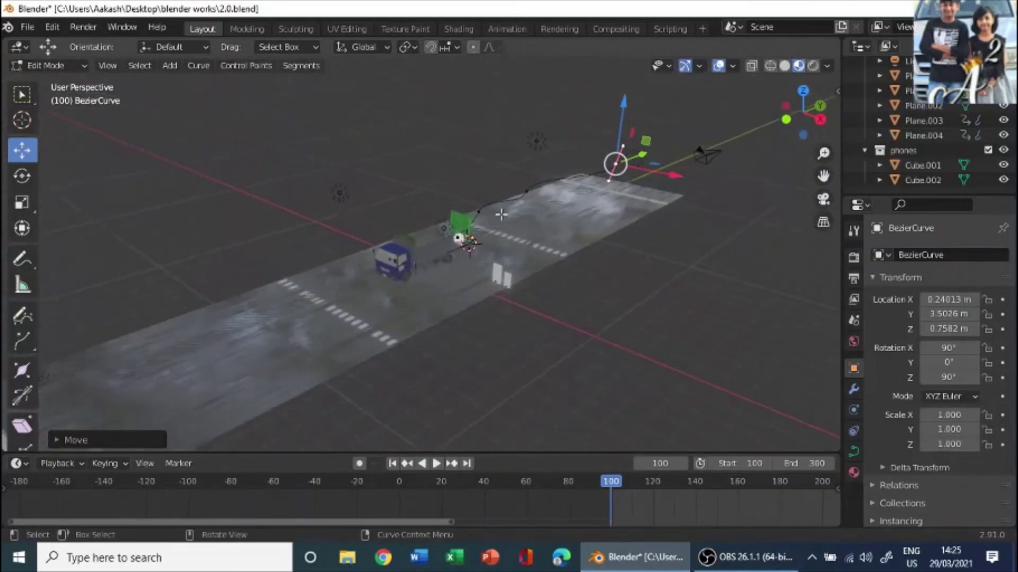
Step: Move the control point before the curve's end vertically and stretch its upper handle along the Y axis
{"action": "left_click", "coordinate": [524, 191]}
{"action": "key", "text": "g"}
{"action": "key", "text": "z"}
{"action": "left_click", "coordinate": [584, 244]}
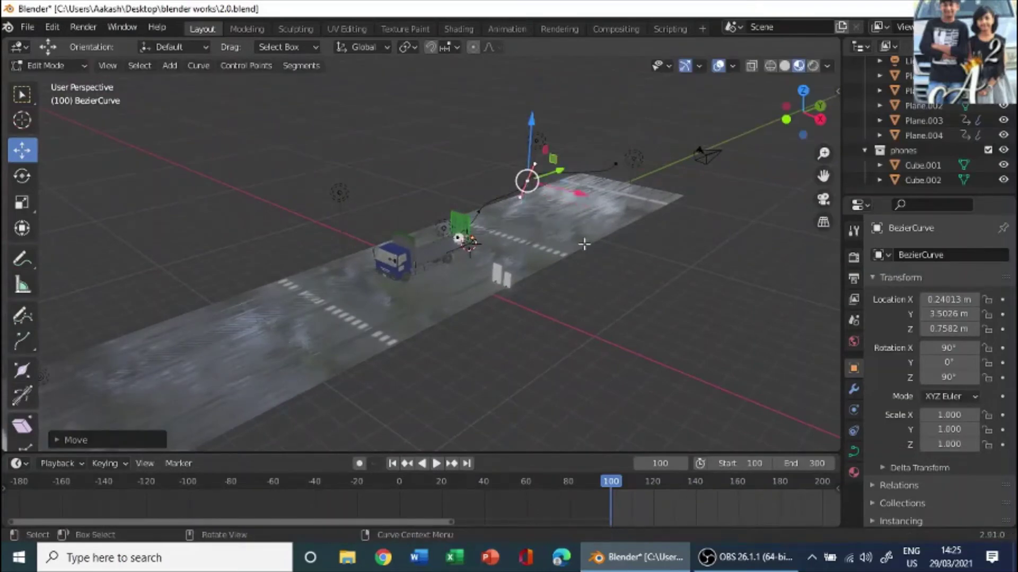
{"action": "left_click_drag", "start_coordinate": [535, 157], "coordinate": [536, 113]}
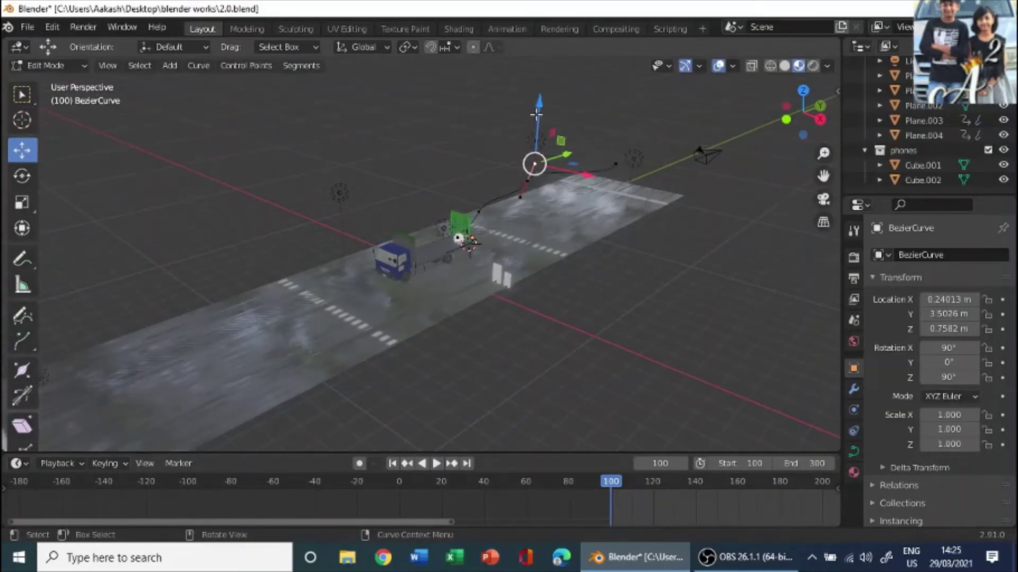
{"action": "left_click_drag", "start_coordinate": [557, 157], "coordinate": [579, 156]}
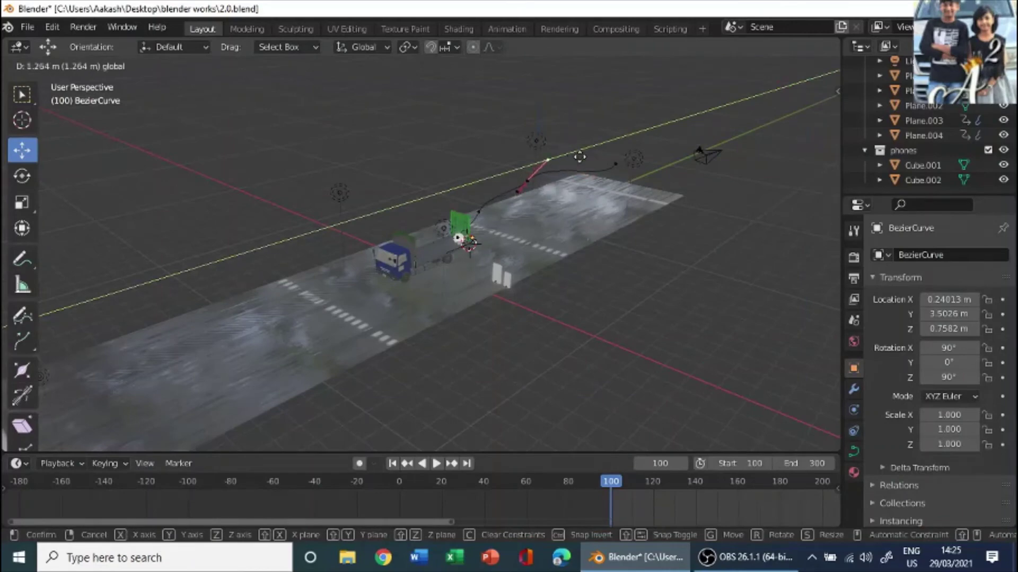
{"action": "left_click", "coordinate": [607, 166]}
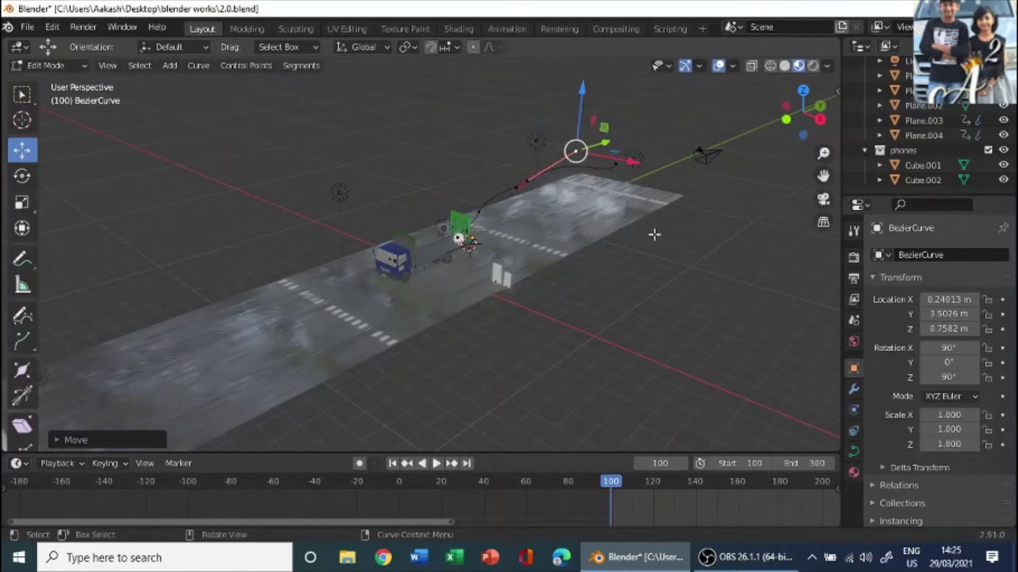
Step: Extrude another segment from the curve's end point and extend it along the Y axis
{"action": "middle_click_drag", "start_coordinate": [654, 229], "coordinate": [488, 272]}
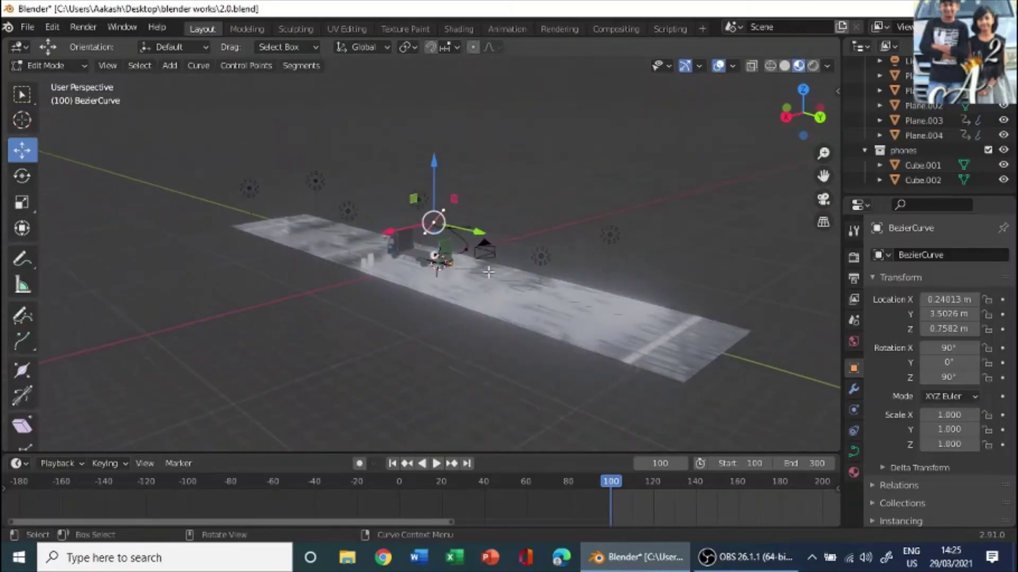
{"action": "key", "text": "g"}
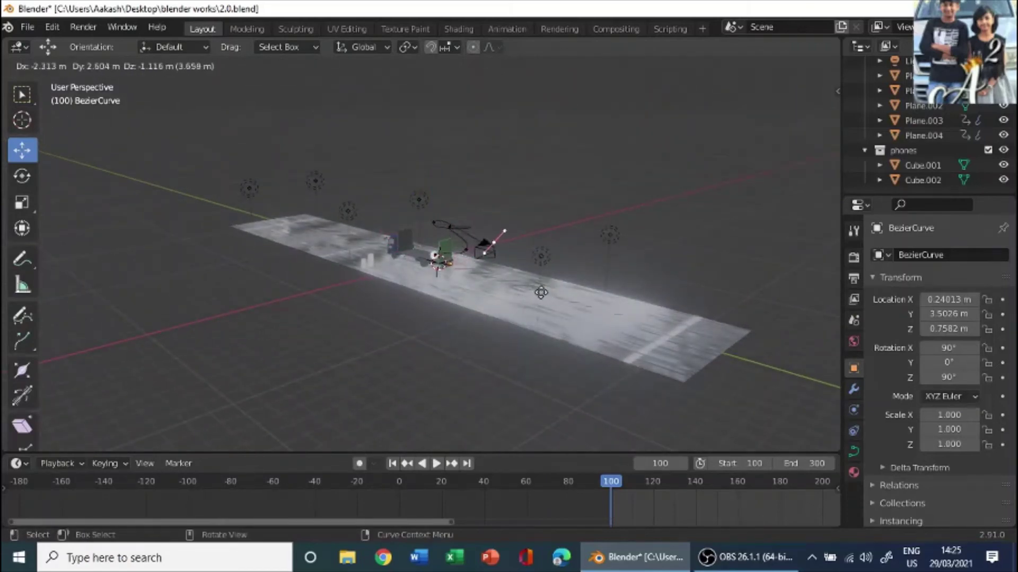
{"action": "left_click", "coordinate": [540, 292]}
{"action": "middle_click_drag", "start_coordinate": [541, 292], "coordinate": [630, 283]}
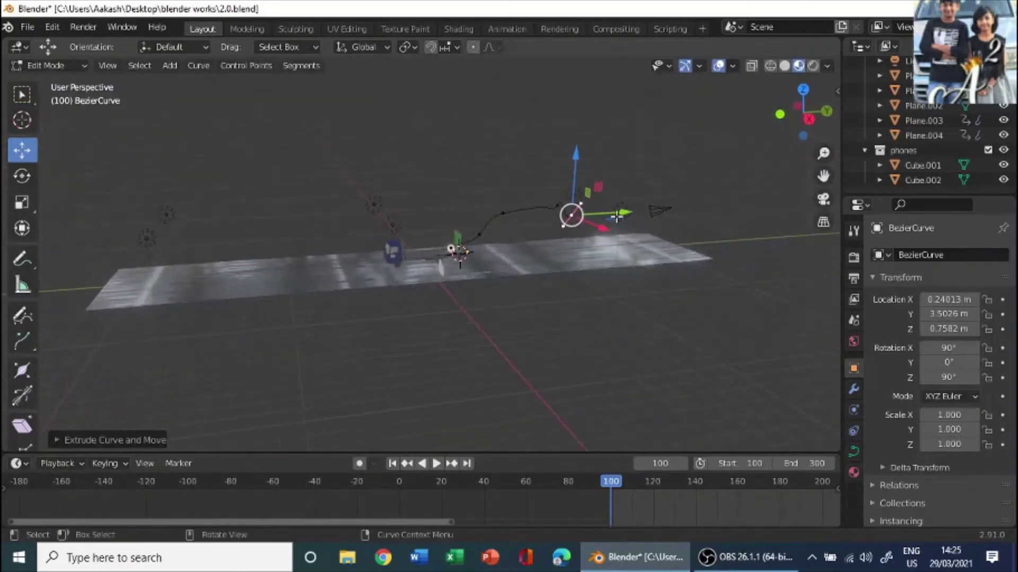
{"action": "left_click_drag", "start_coordinate": [617, 217], "coordinate": [692, 208]}
{"action": "middle_click_drag", "start_coordinate": [683, 224], "coordinate": [530, 289]}
Step: Move the curve's new end point along the X axis and raise it in Z toward the camera
{"action": "key", "text": "g"}
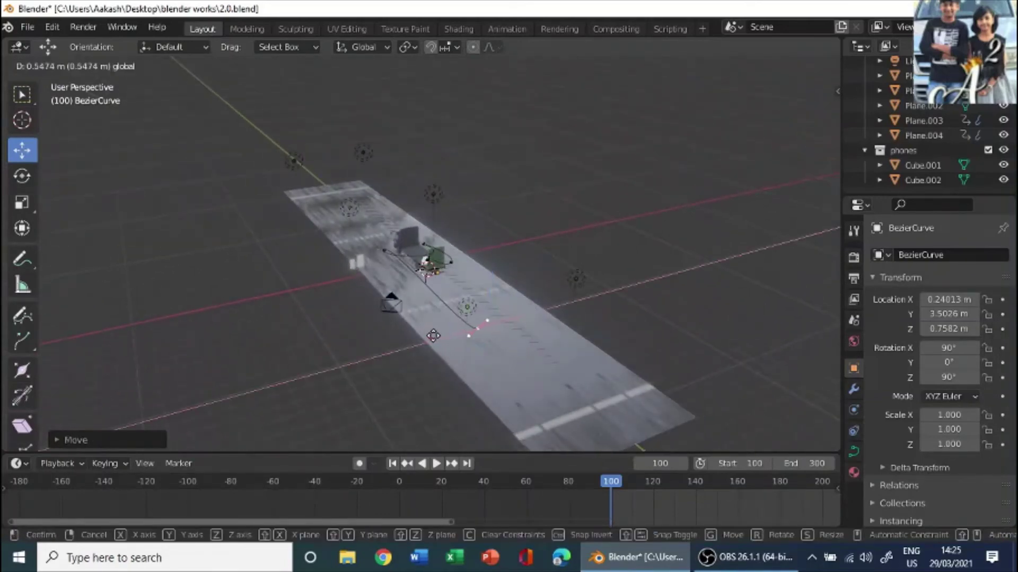
{"action": "left_click", "coordinate": [433, 336]}
{"action": "key", "text": "g"}
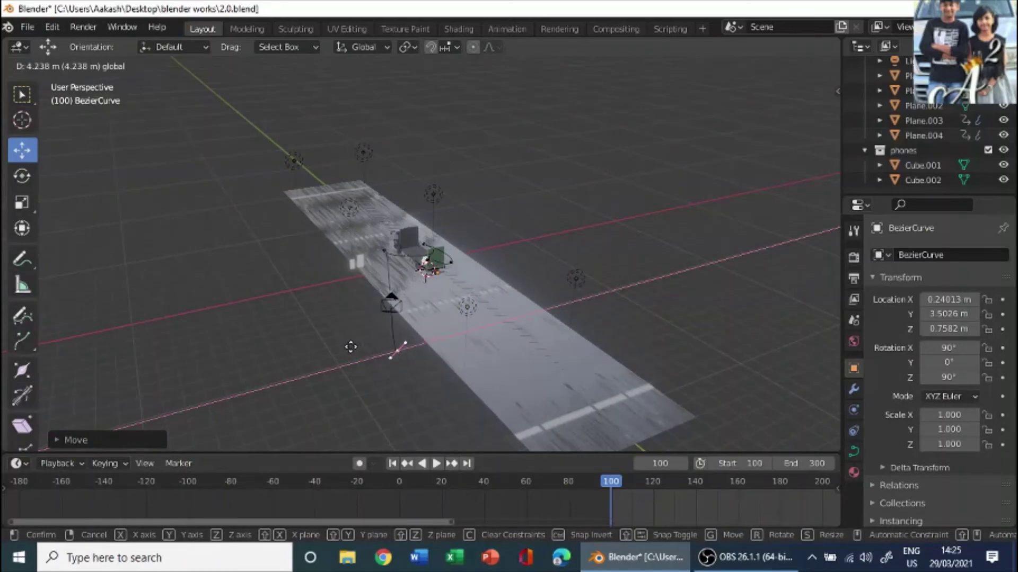
{"action": "left_click", "coordinate": [351, 347]}
{"action": "left_click_drag", "start_coordinate": [398, 312], "coordinate": [390, 283]}
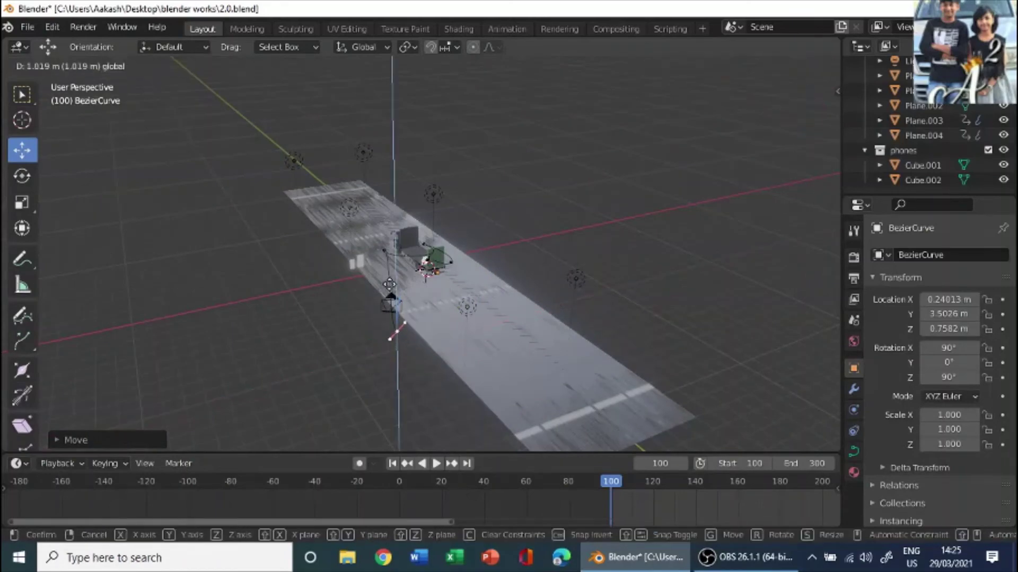
{"action": "left_click", "coordinate": [384, 247]}
{"action": "middle_click_drag", "start_coordinate": [384, 247], "coordinate": [698, 165]}
{"action": "left_click_drag", "start_coordinate": [709, 158], "coordinate": [711, 193]}
{"action": "middle_click_drag", "start_coordinate": [714, 218], "coordinate": [41, 221]}
Step: Return the Bezier curve to Object Mode and enable Force Field physics on it
{"action": "scroll", "coordinate": [430, 210], "scroll_direction": "up", "scroll_amount": 4}
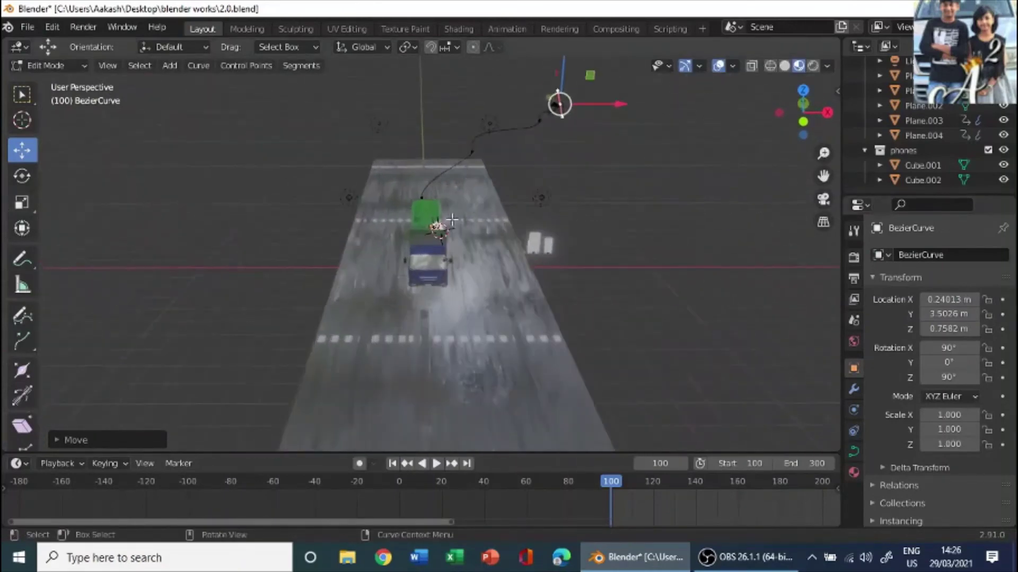
{"action": "middle_click_drag", "start_coordinate": [430, 209], "coordinate": [334, 145]}
{"action": "left_click", "coordinate": [329, 148]}
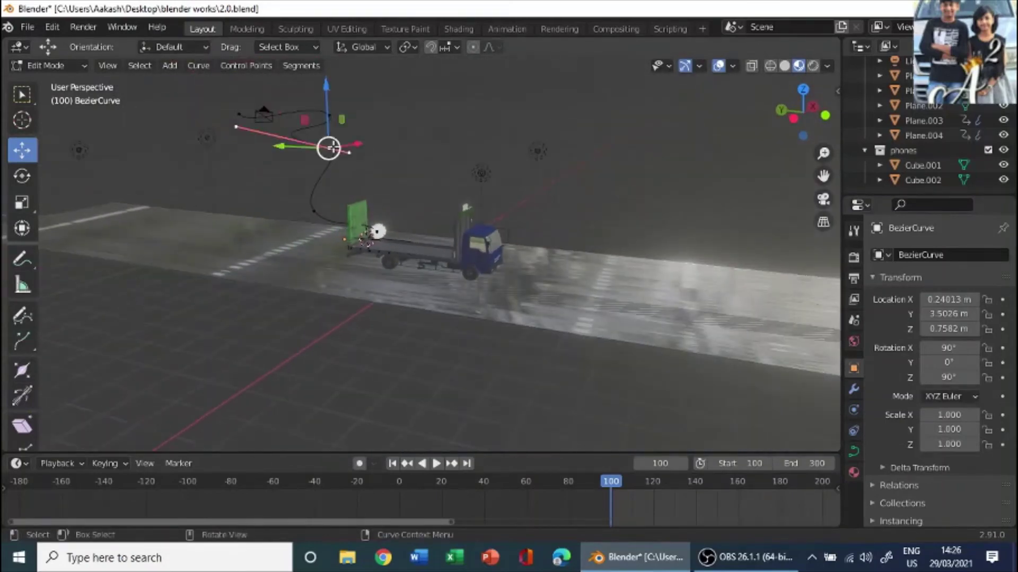
{"action": "left_click", "coordinate": [56, 66]}
{"action": "left_click", "coordinate": [54, 83]}
{"action": "middle_click_drag", "start_coordinate": [312, 162], "coordinate": [761, 230]}
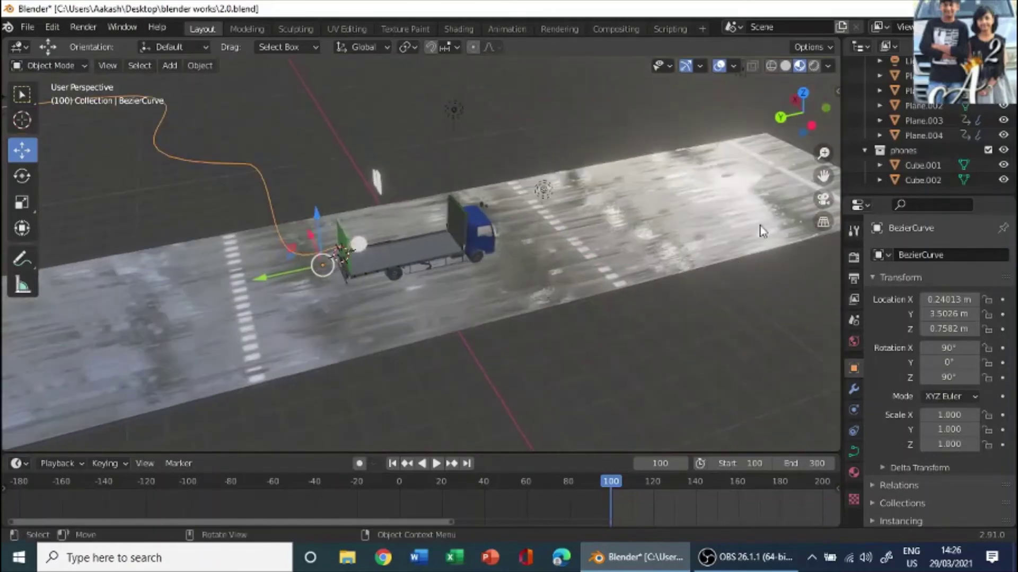
{"action": "left_click", "coordinate": [856, 411]}
{"action": "left_click", "coordinate": [978, 273]}
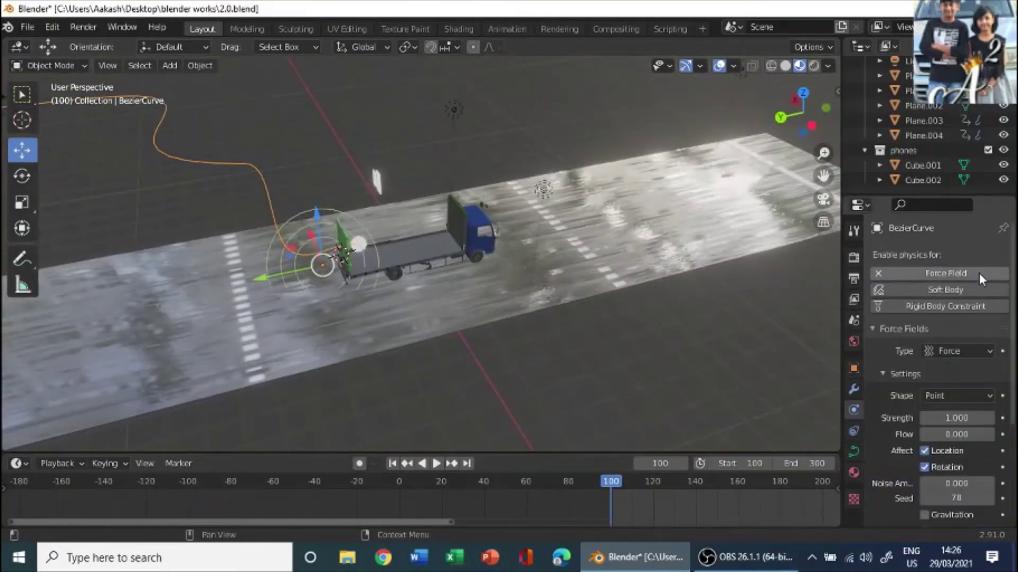
Step: Play the truck simulation from frame 100 to check the new force field, and return to the start frame
{"action": "key", "text": "space"}
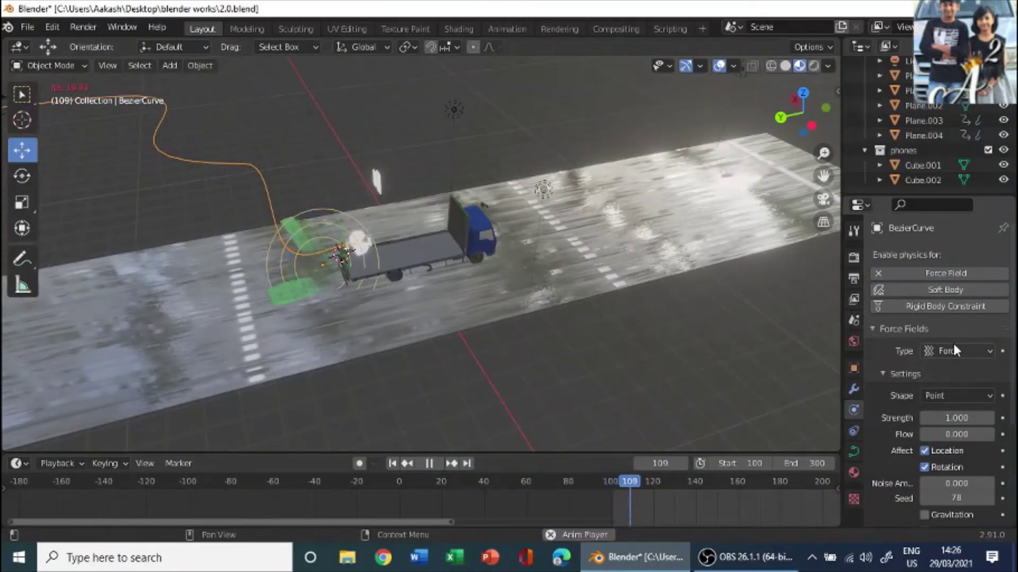
{"action": "key", "text": "space"}
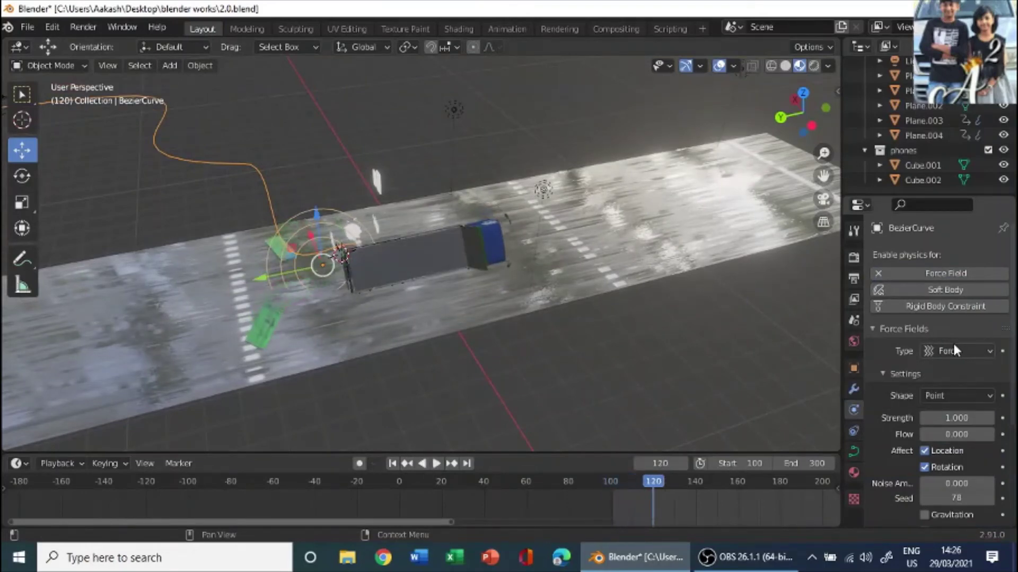
{"action": "key", "text": "shift+Left"}
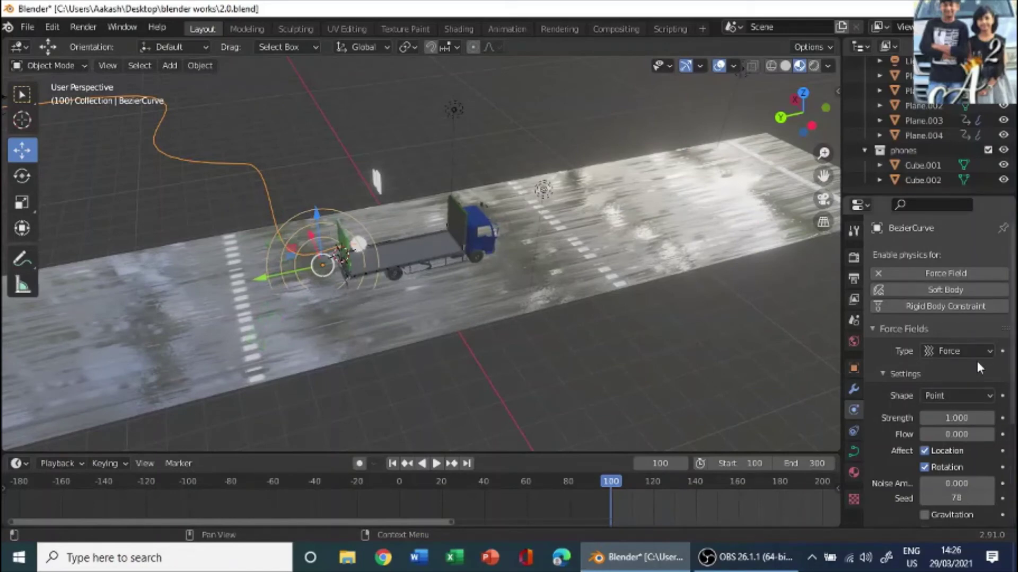
Step: Set the force field's shape to Curve on the Bezier curve and preview the animation from frame 100
{"action": "left_click", "coordinate": [979, 393]}
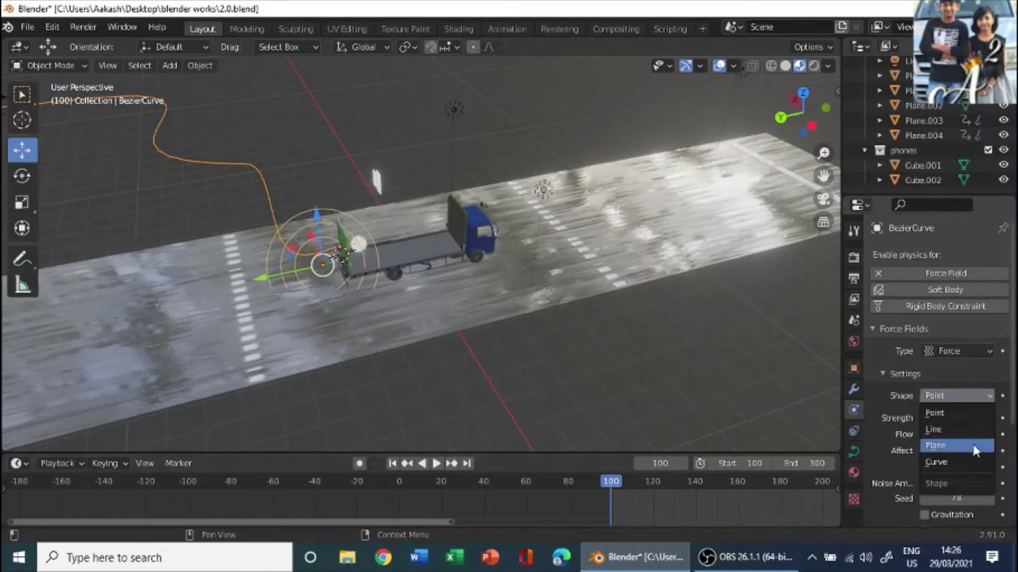
{"action": "left_click", "coordinate": [978, 413]}
{"action": "left_click", "coordinate": [963, 398]}
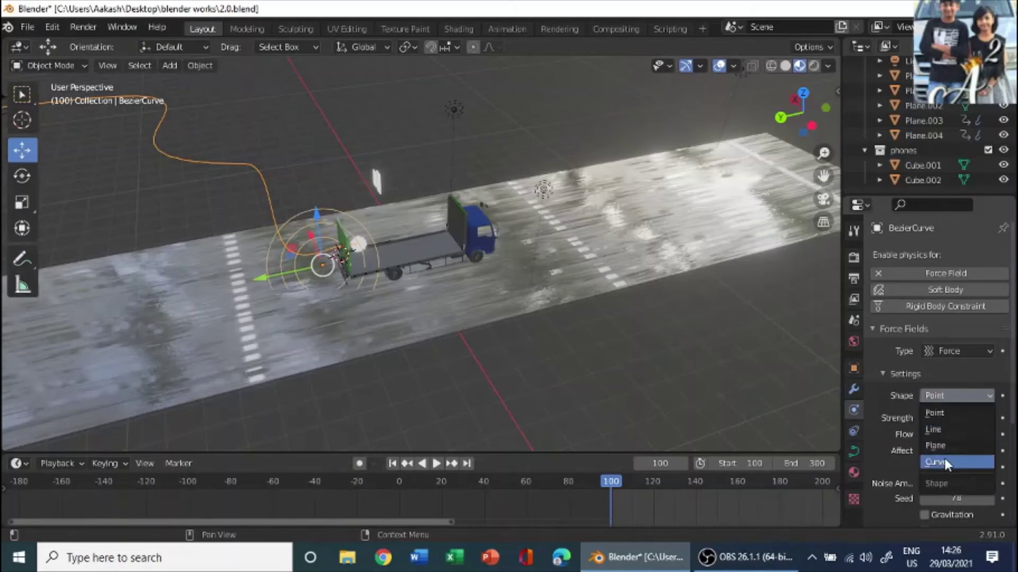
{"action": "left_click", "coordinate": [945, 459]}
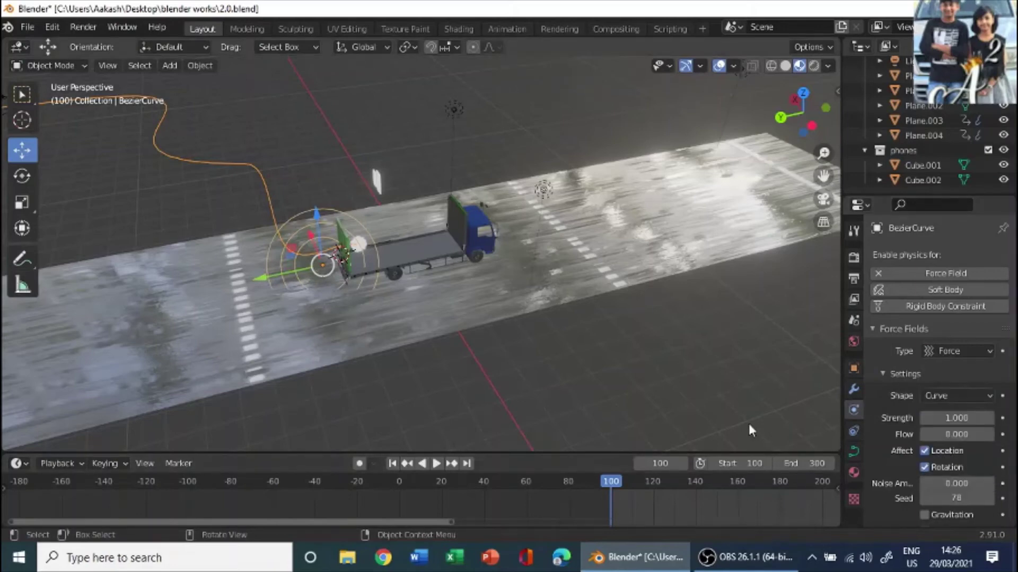
{"action": "key", "text": "space"}
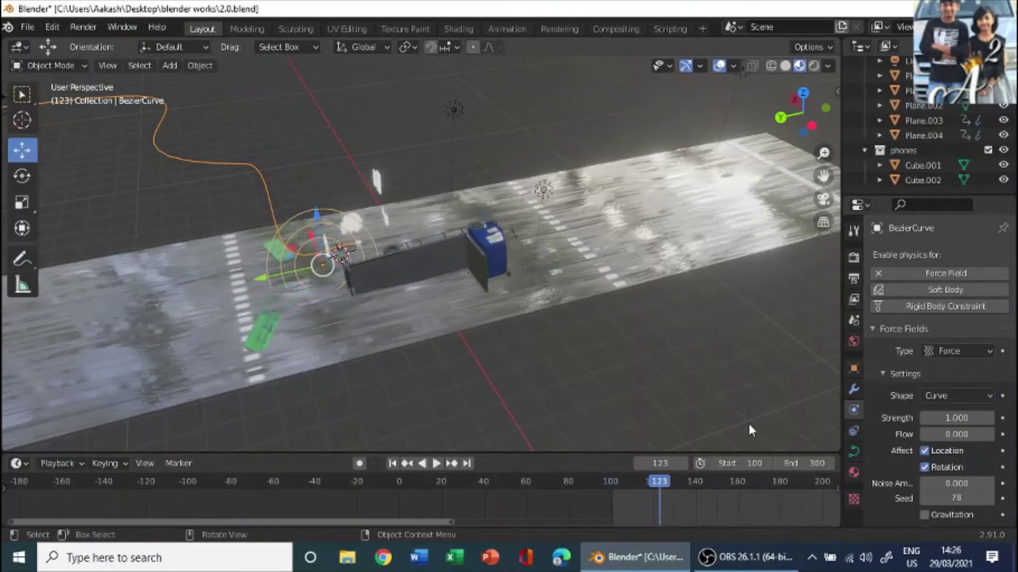
{"action": "key", "text": "Escape"}
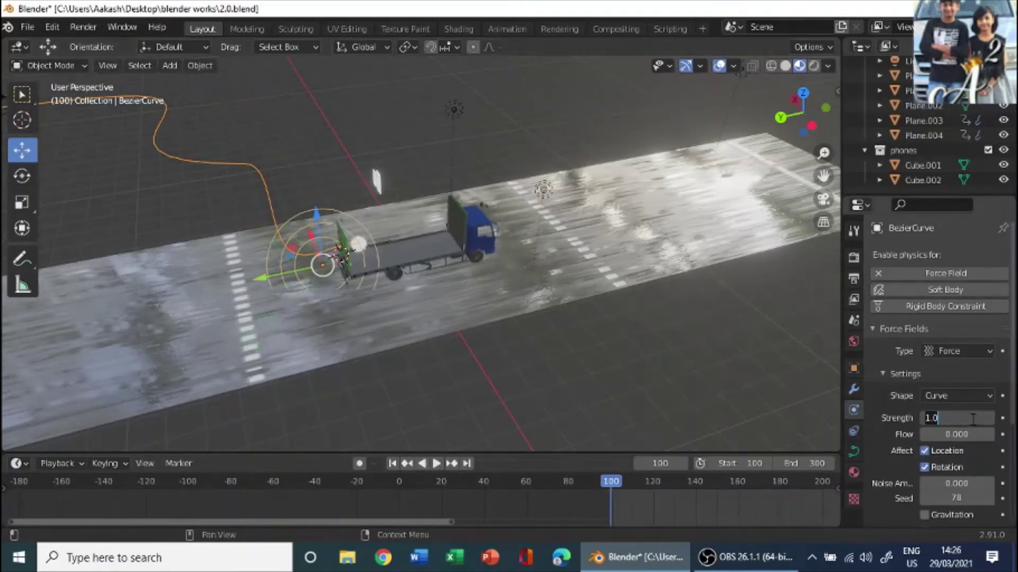
Step: Set the curve force field's strength to -5 and play the simulation to inspect the phone particles around the truck
{"action": "key", "text": "space"}
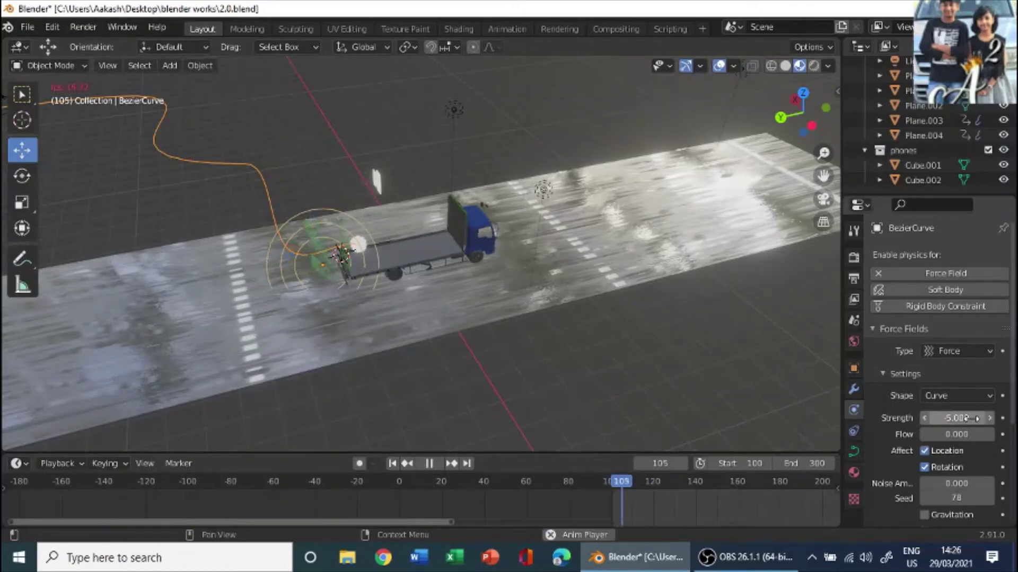
{"action": "scroll", "coordinate": [313, 298], "scroll_direction": "up", "scroll_amount": 3}
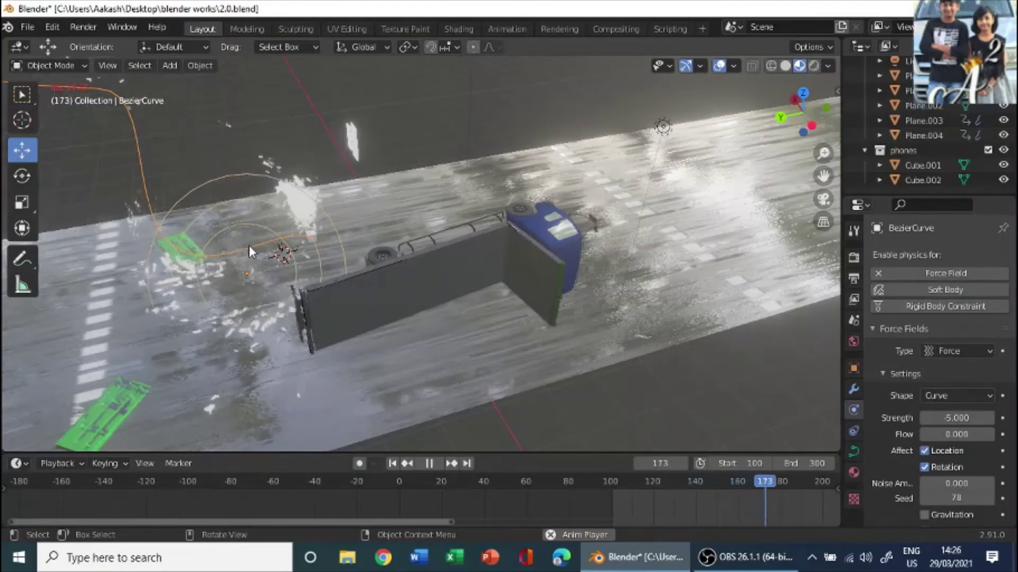
{"action": "middle_click_drag", "start_coordinate": [309, 249], "coordinate": [351, 252]}
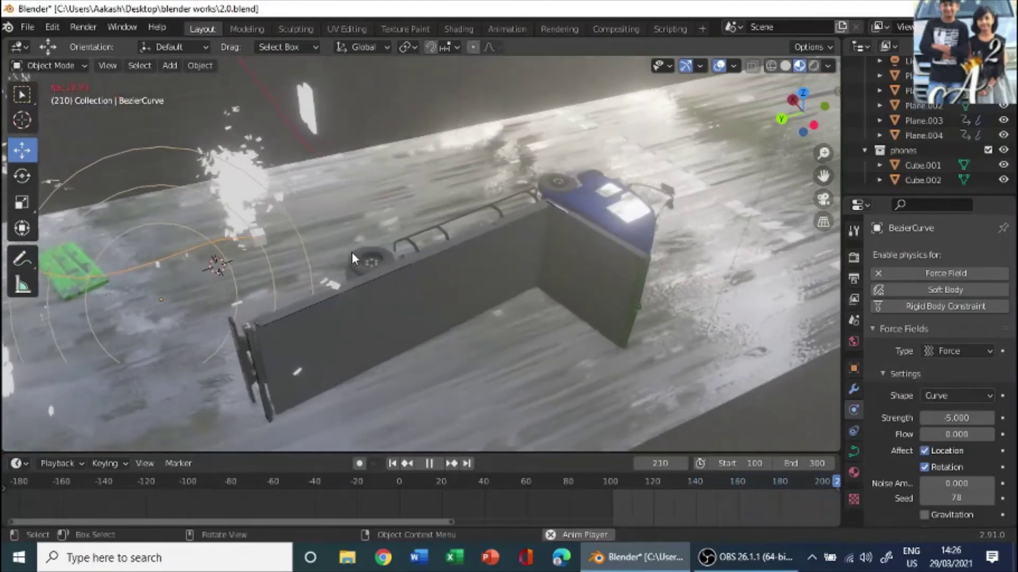
{"action": "key", "text": "space"}
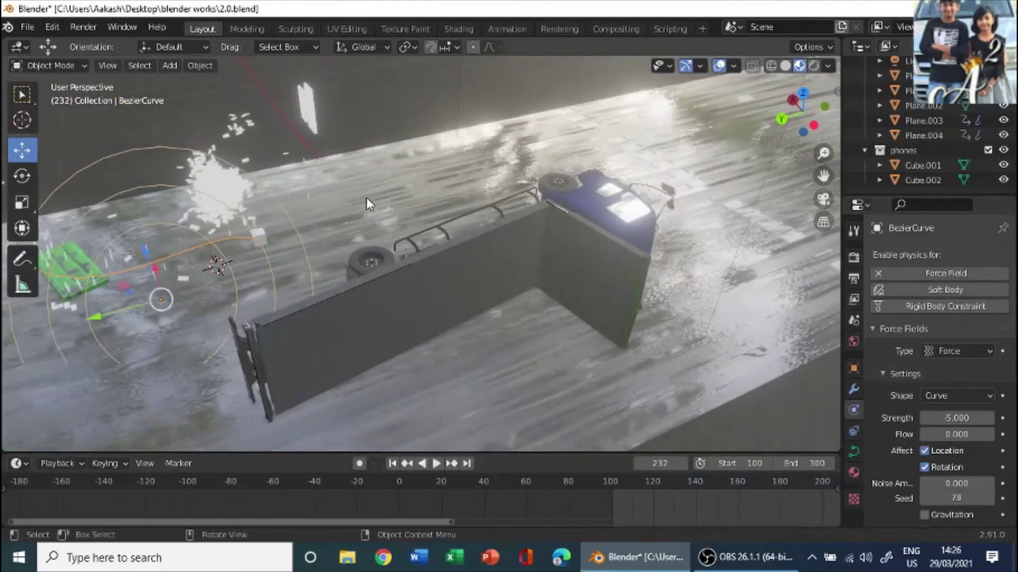
Step: Remove Collision physics from the road plane Plane.001 and replay the simulation from the start
{"action": "left_click", "coordinate": [366, 200]}
{"action": "left_click", "coordinate": [934, 290]}
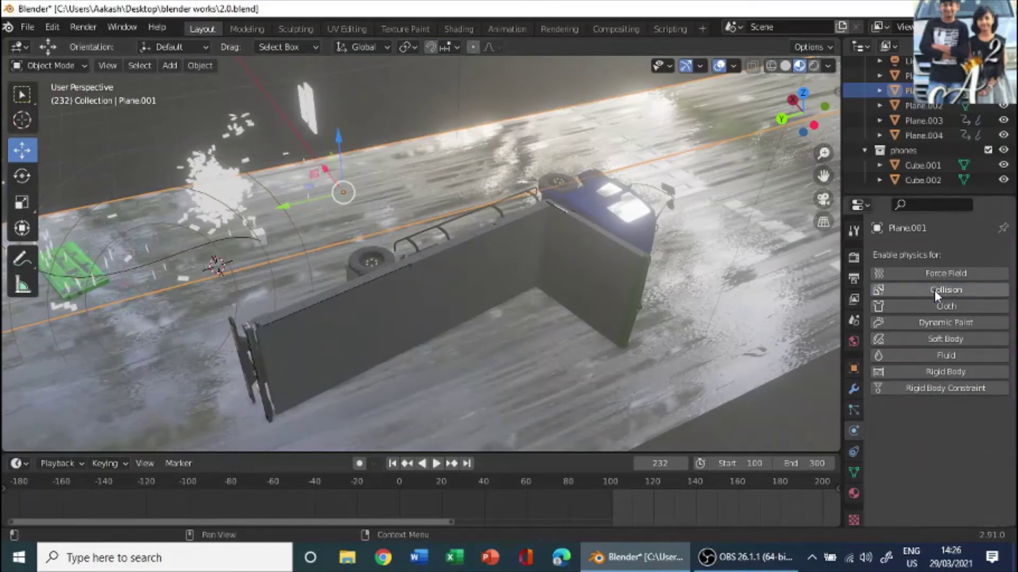
{"action": "left_click_drag", "start_coordinate": [631, 477], "coordinate": [590, 481]}
{"action": "key", "text": "space"}
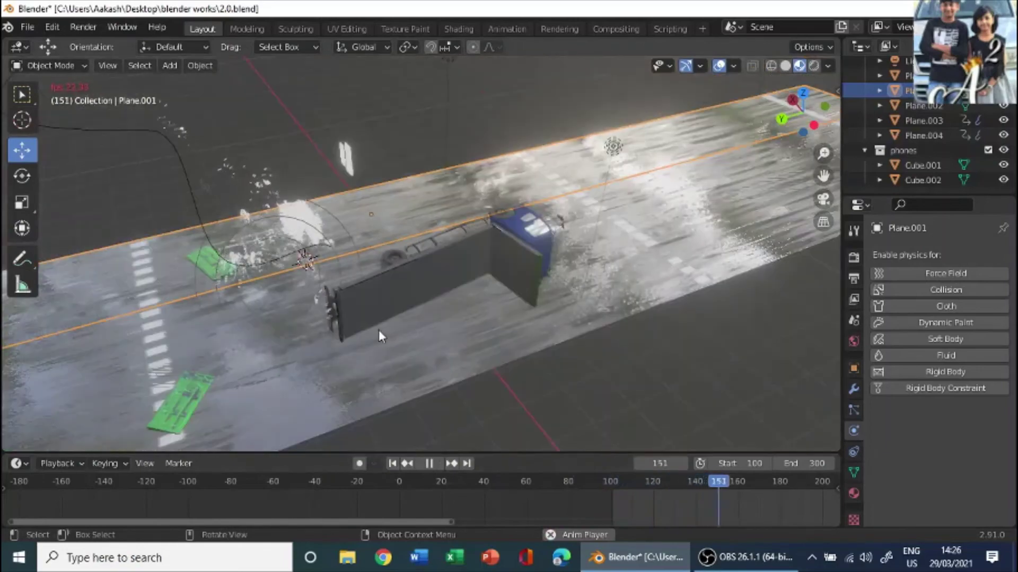
{"action": "middle_click_drag", "start_coordinate": [379, 329], "coordinate": [363, 290]}
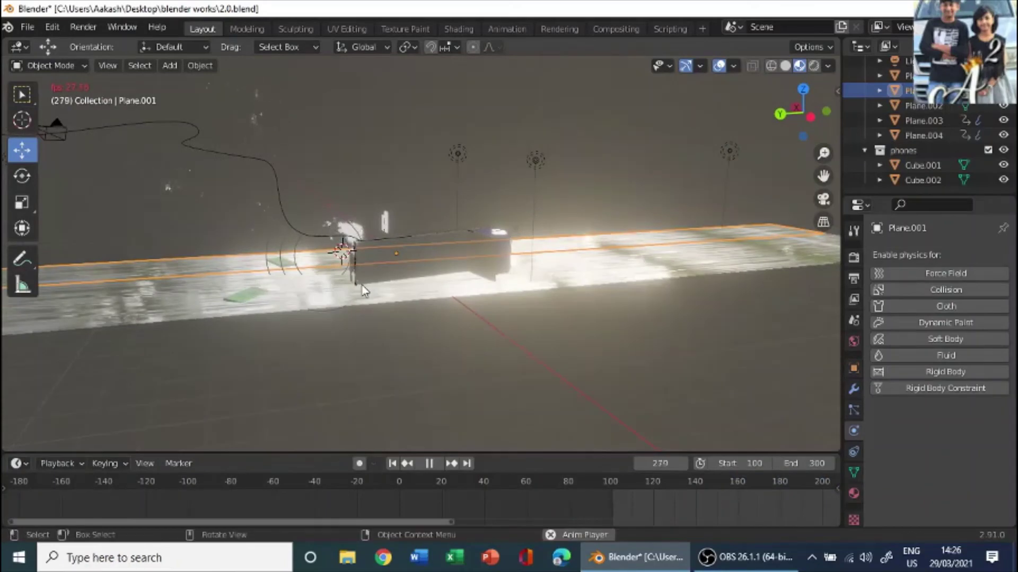
Step: Select the Isuzu truck to check its physics, with the timeline back at about frame 100
{"action": "left_click", "coordinate": [381, 278]}
{"action": "left_click_drag", "start_coordinate": [641, 487], "coordinate": [609, 479]}
{"action": "key", "text": "space"}
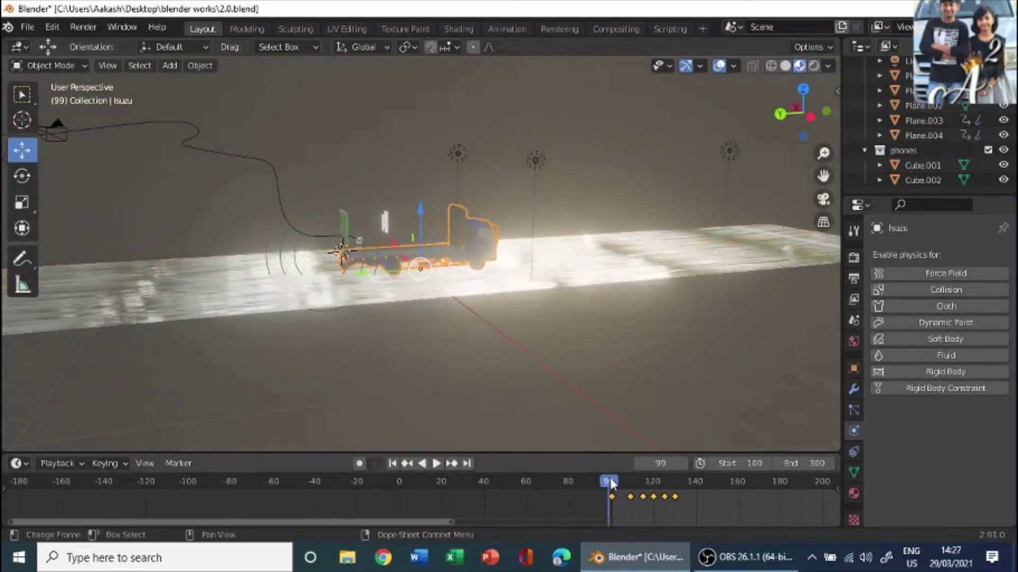
{"action": "key", "text": "space"}
{"action": "scroll", "coordinate": [331, 261], "scroll_direction": "up", "scroll_amount": 3}
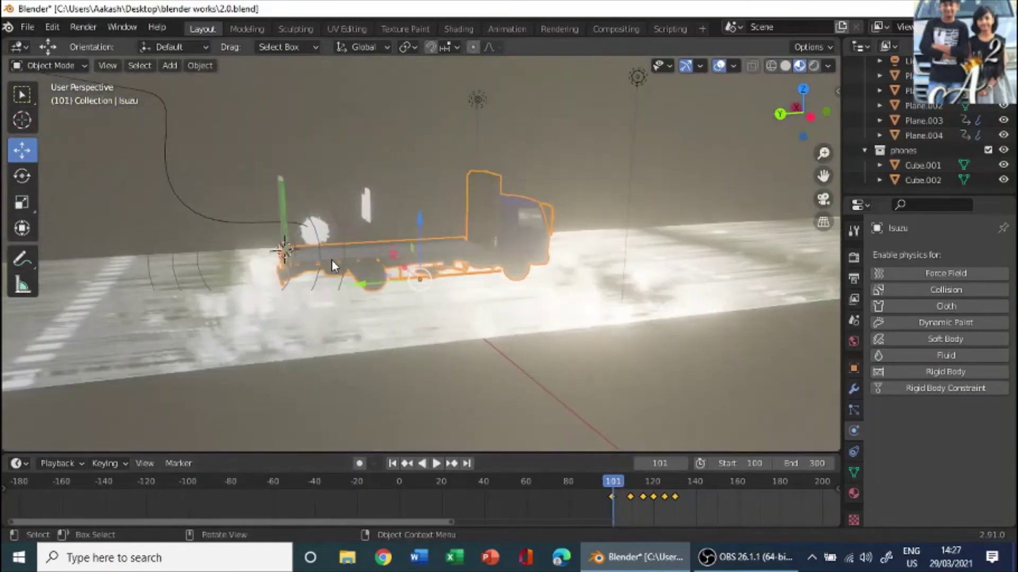
{"action": "middle_click_drag", "start_coordinate": [382, 256], "coordinate": [503, 297]}
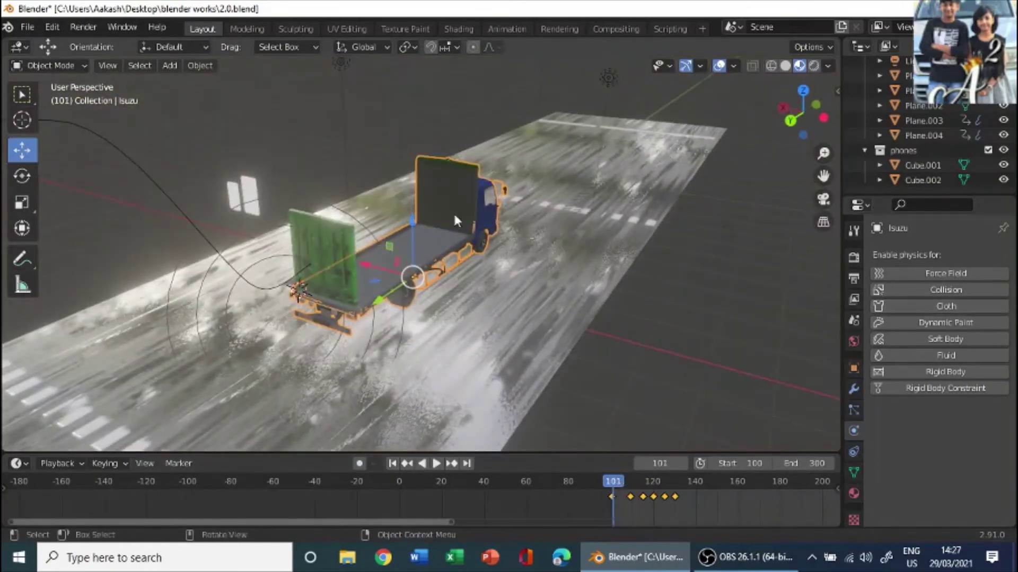
Step: Check the physics of the green rear doors and remove Collision from the Plane.003 door
{"action": "left_click", "coordinate": [562, 302]}
{"action": "left_click", "coordinate": [460, 167]}
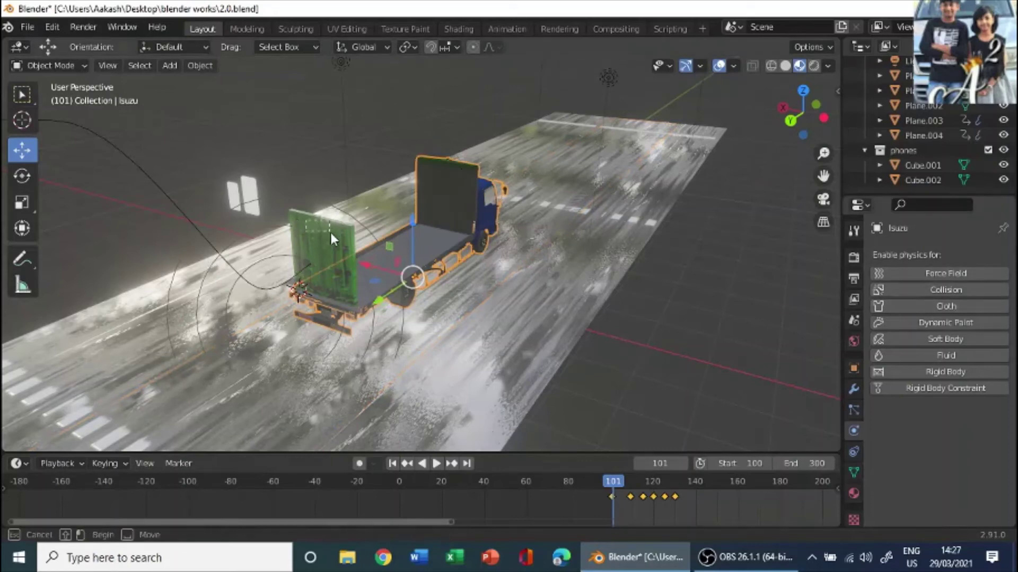
{"action": "left_click", "coordinate": [342, 258]}
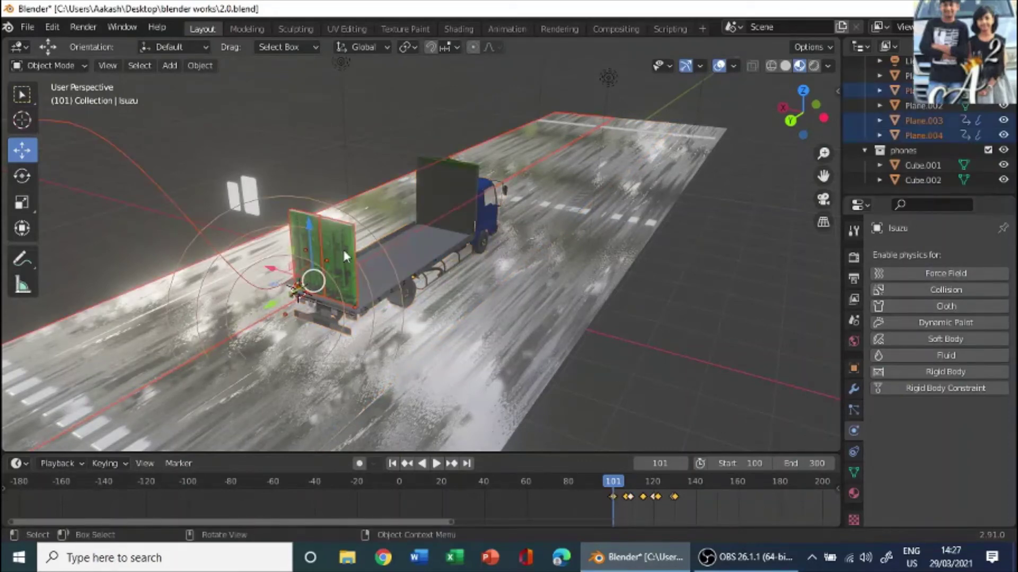
{"action": "left_click", "coordinate": [342, 165]}
{"action": "left_click", "coordinate": [356, 251]}
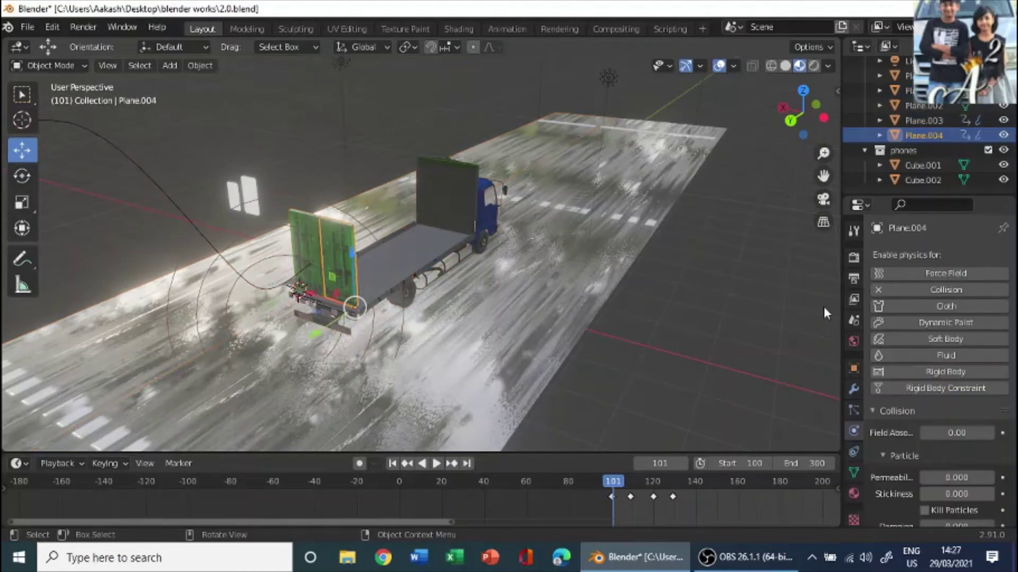
{"action": "left_click", "coordinate": [303, 234]}
{"action": "left_click", "coordinate": [887, 291]}
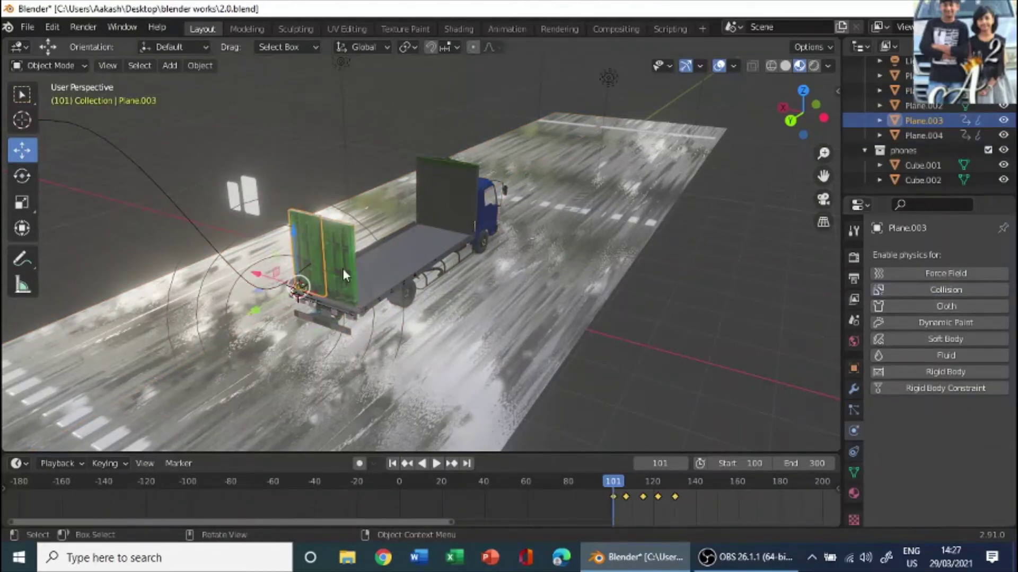
Step: Raise the particle emission number of the Cube.003 emitter at the truck's rear to 5000
{"action": "scroll", "coordinate": [342, 269], "scroll_direction": "down", "scroll_amount": 2}
{"action": "middle_click_drag", "start_coordinate": [343, 286], "coordinate": [318, 273]}
{"action": "scroll", "coordinate": [312, 269], "scroll_direction": "up", "scroll_amount": 2}
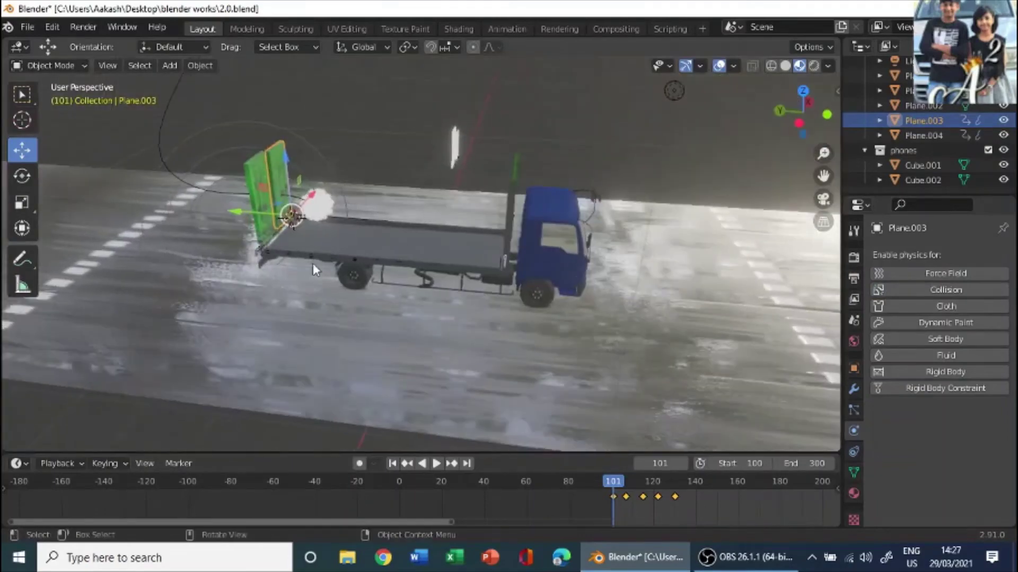
{"action": "left_click", "coordinate": [321, 210]}
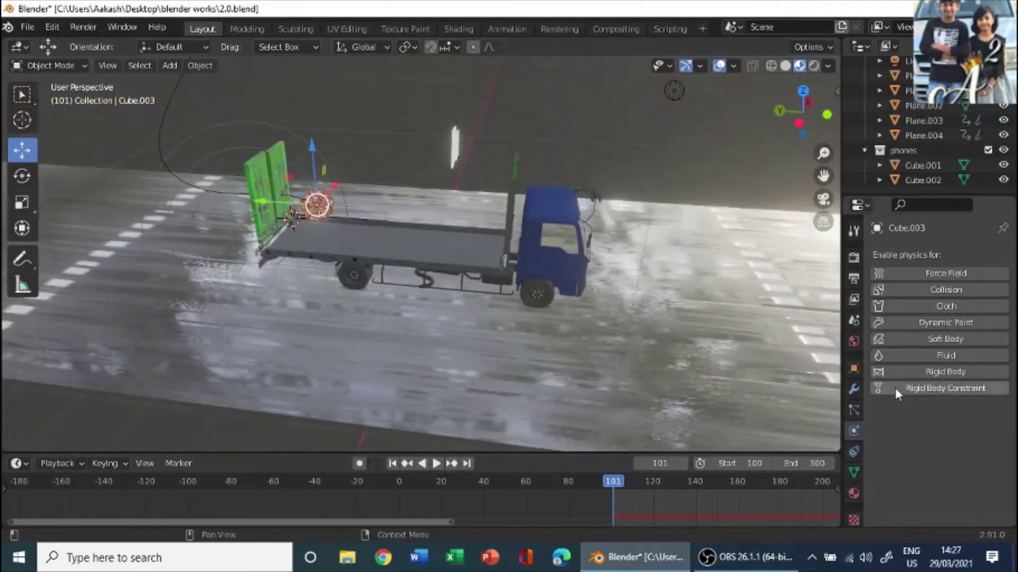
{"action": "left_click", "coordinate": [848, 409]}
{"action": "left_click", "coordinate": [966, 385]}
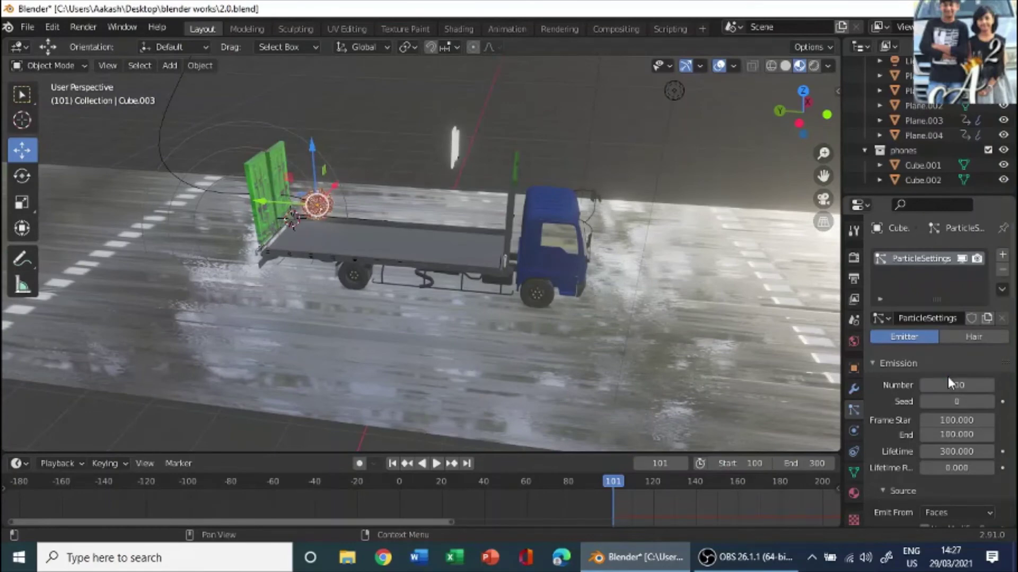
{"action": "left_click", "coordinate": [936, 385]}
{"action": "key", "text": "Return"}
{"action": "middle_click_drag", "start_coordinate": [779, 393], "coordinate": [535, 351]}
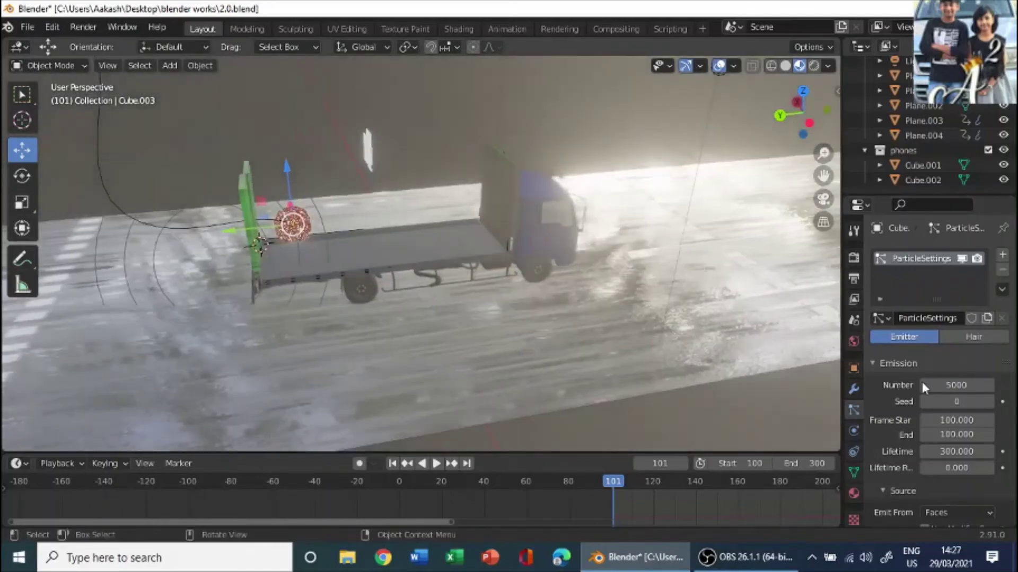
Step: Set the Bezier curve force field's flow to 0.4 and start the playback
{"action": "scroll", "coordinate": [944, 392], "scroll_direction": "down", "scroll_amount": 10}
{"action": "scroll", "coordinate": [952, 437], "scroll_direction": "down", "scroll_amount": 15}
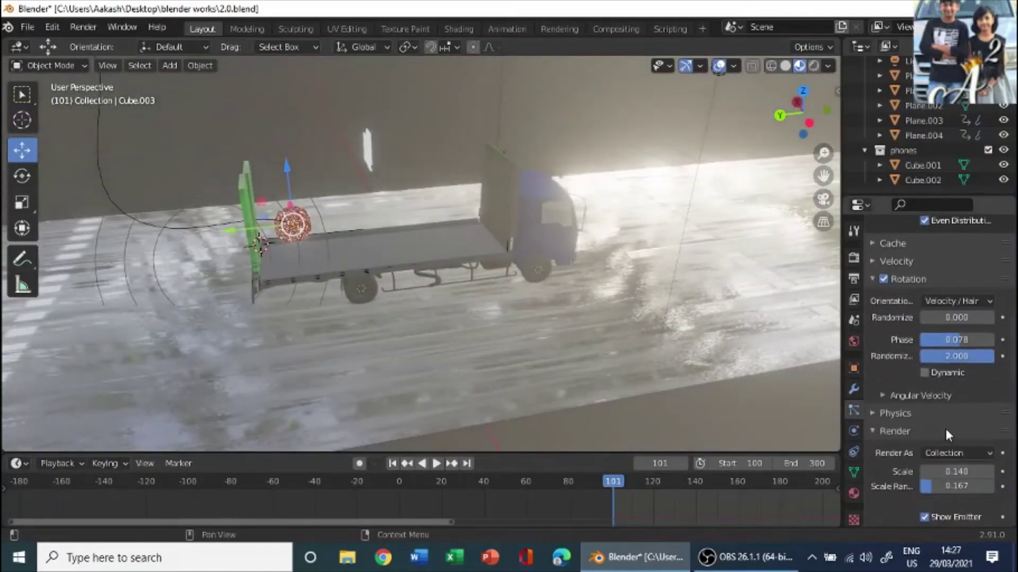
{"action": "left_click", "coordinate": [101, 178]}
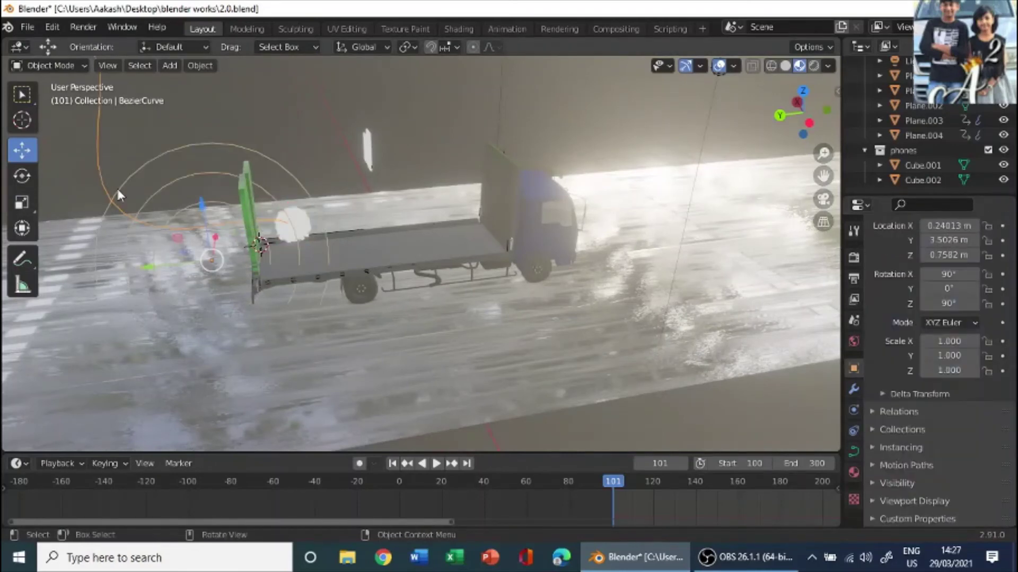
{"action": "left_click", "coordinate": [851, 410]}
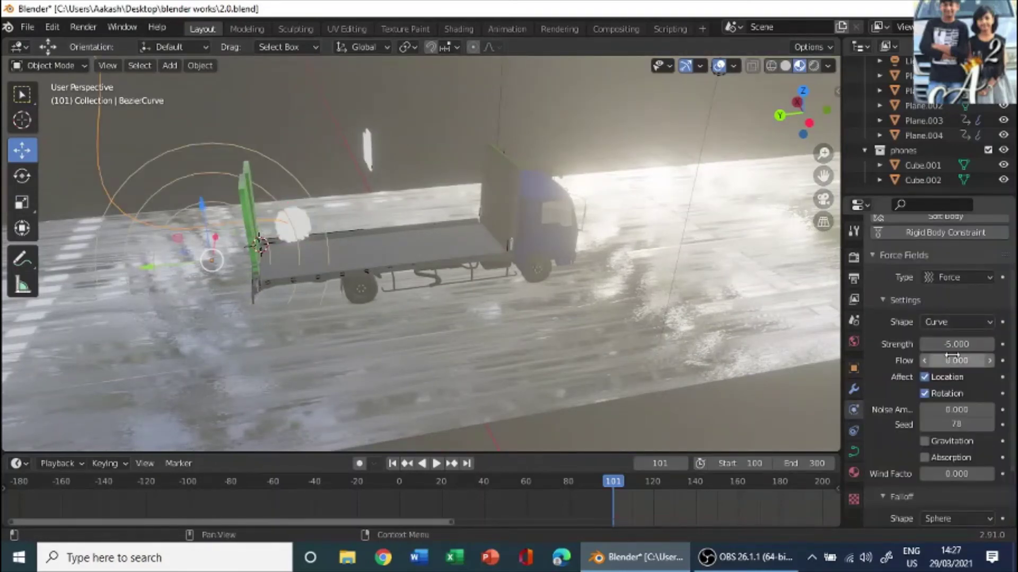
{"action": "key", "text": "space"}
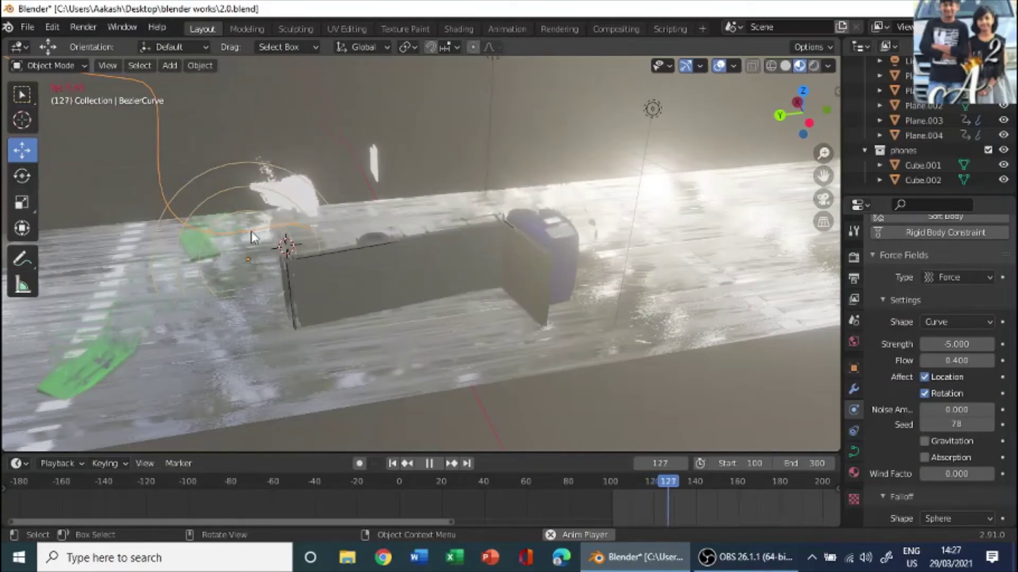
Step: Watch the particles follow the guide curve from a wider view and through the scene camera, and select the emitter
{"action": "left_click", "coordinate": [375, 161]}
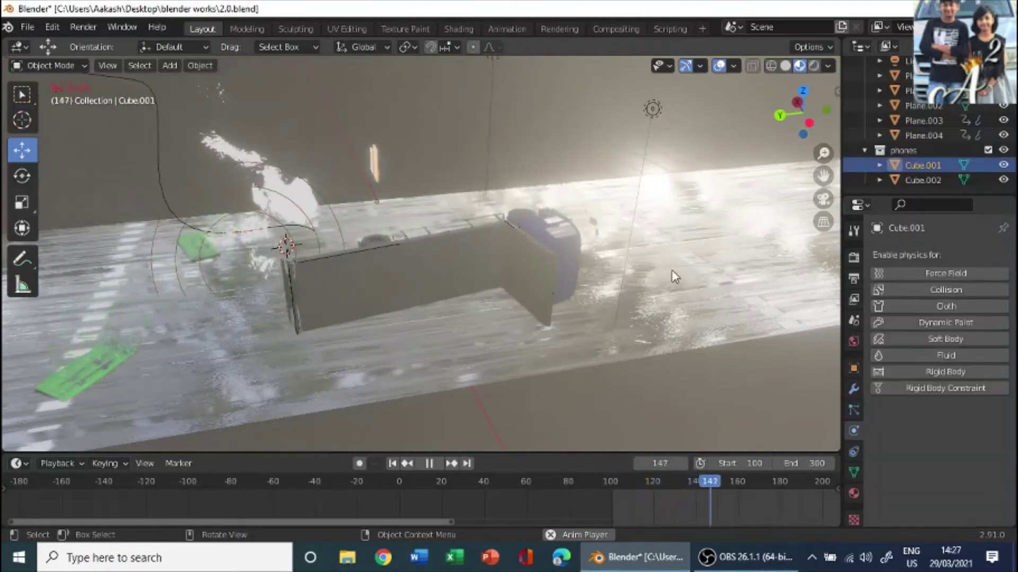
{"action": "scroll", "coordinate": [263, 220], "scroll_direction": "down", "scroll_amount": 5}
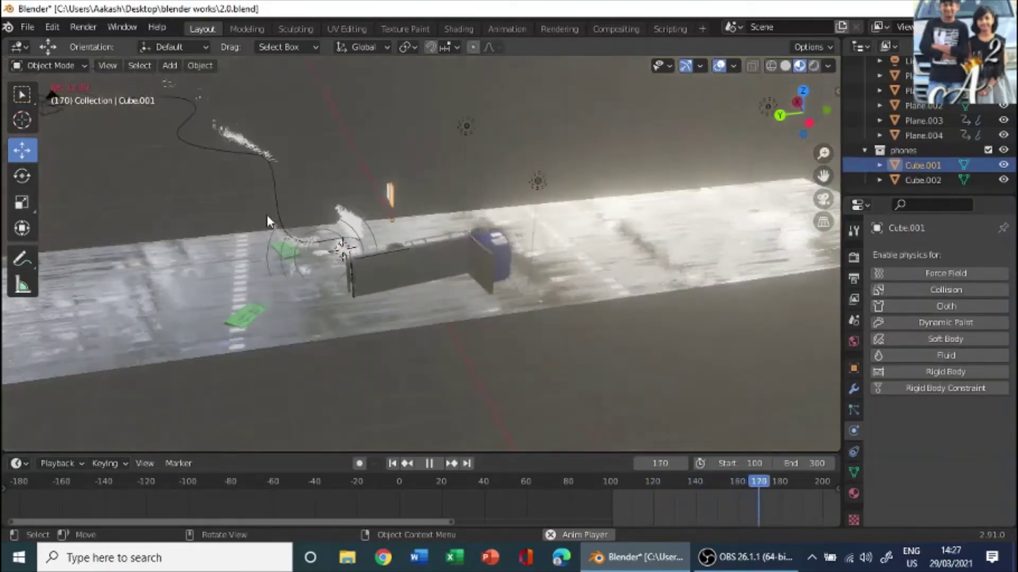
{"action": "middle_click_drag", "start_coordinate": [266, 215], "coordinate": [441, 210]}
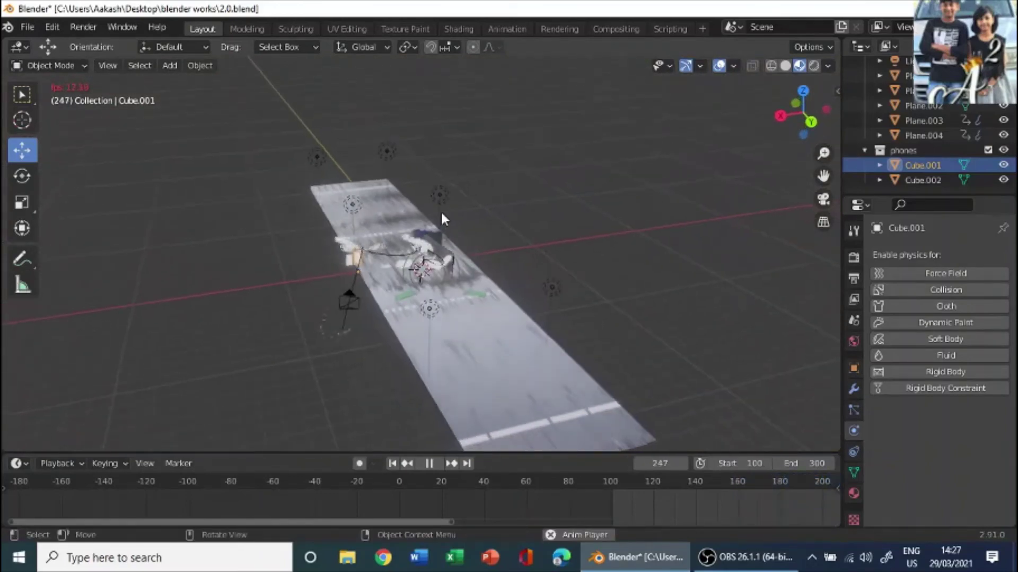
{"action": "key", "text": "KP_0"}
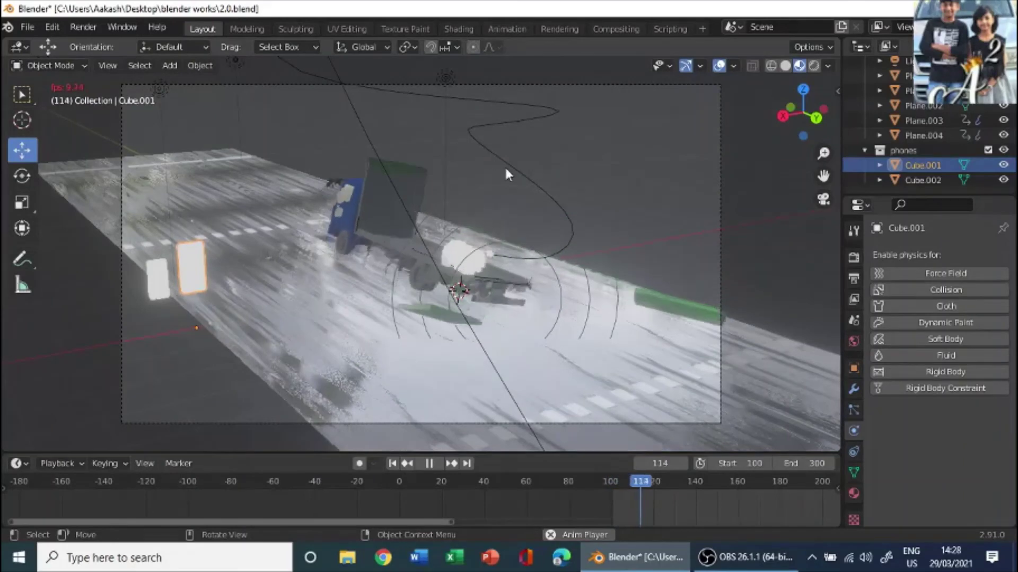
{"action": "left_click", "coordinate": [380, 281]}
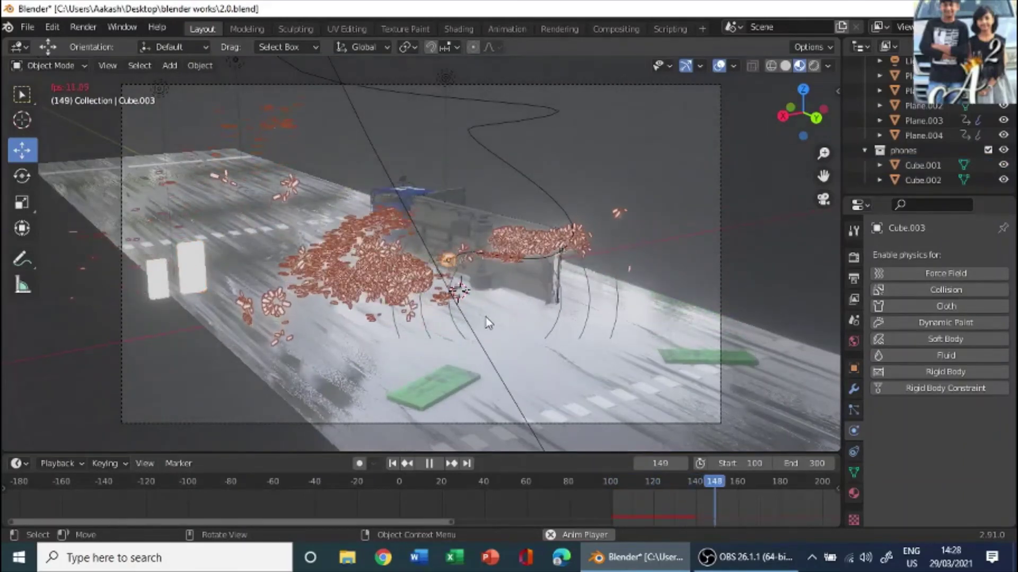
Step: Set the Bezier curve force field's flow to 7, noise amount to 10 and seed to 84
{"action": "left_click", "coordinate": [470, 329]}
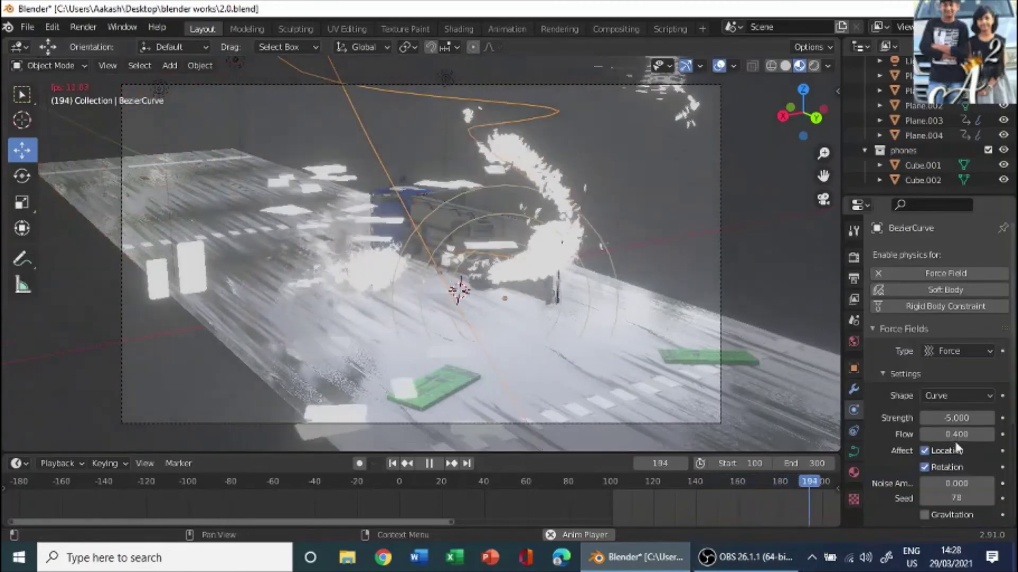
{"action": "left_click_drag", "start_coordinate": [957, 434], "coordinate": [1014, 434]}
{"action": "left_click_drag", "start_coordinate": [609, 473], "coordinate": [636, 501]}
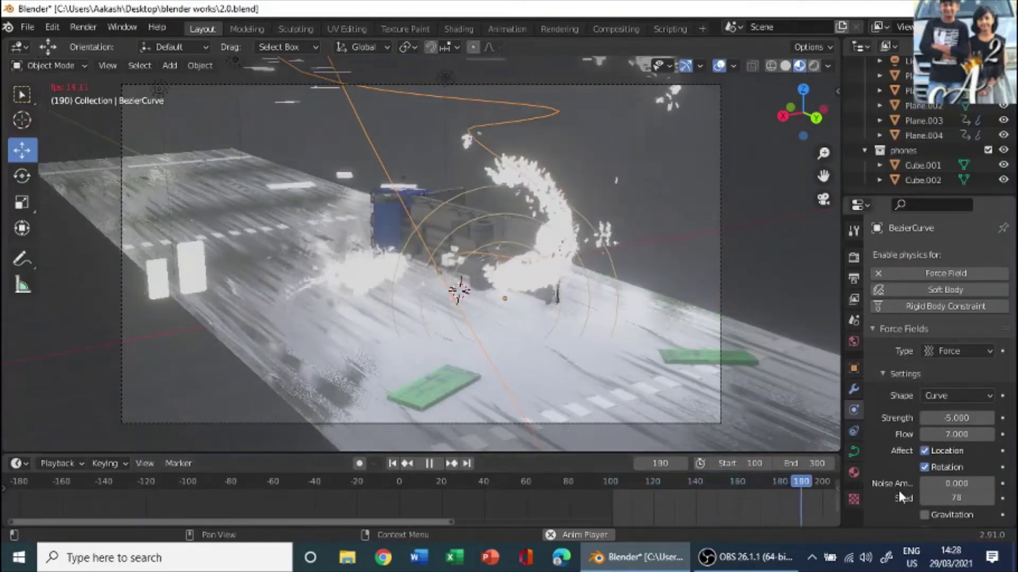
{"action": "left_click_drag", "start_coordinate": [933, 484], "coordinate": [966, 498]}
{"action": "left_click", "coordinate": [722, 480]}
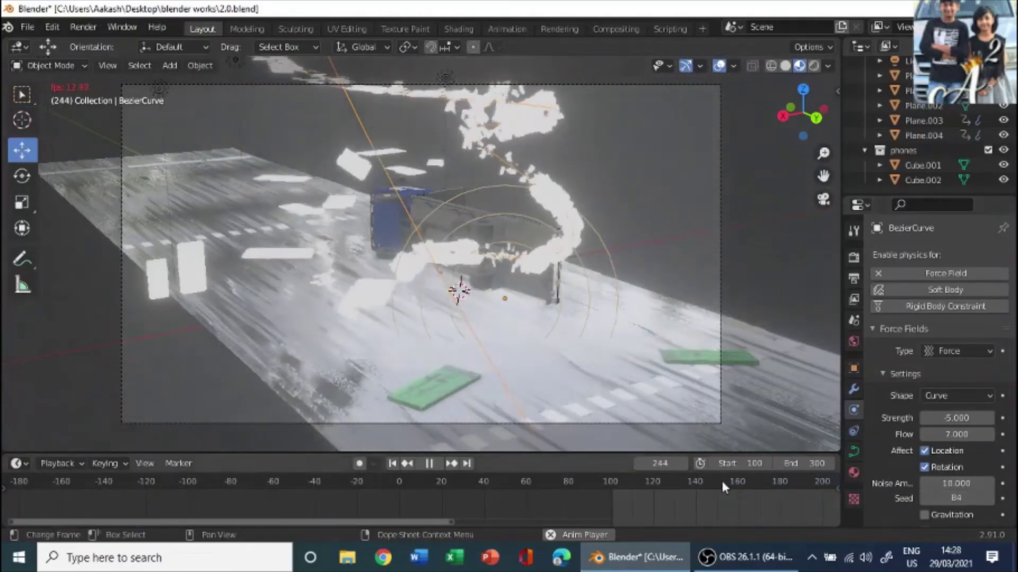
{"action": "left_click_drag", "start_coordinate": [660, 463], "coordinate": [579, 463]}
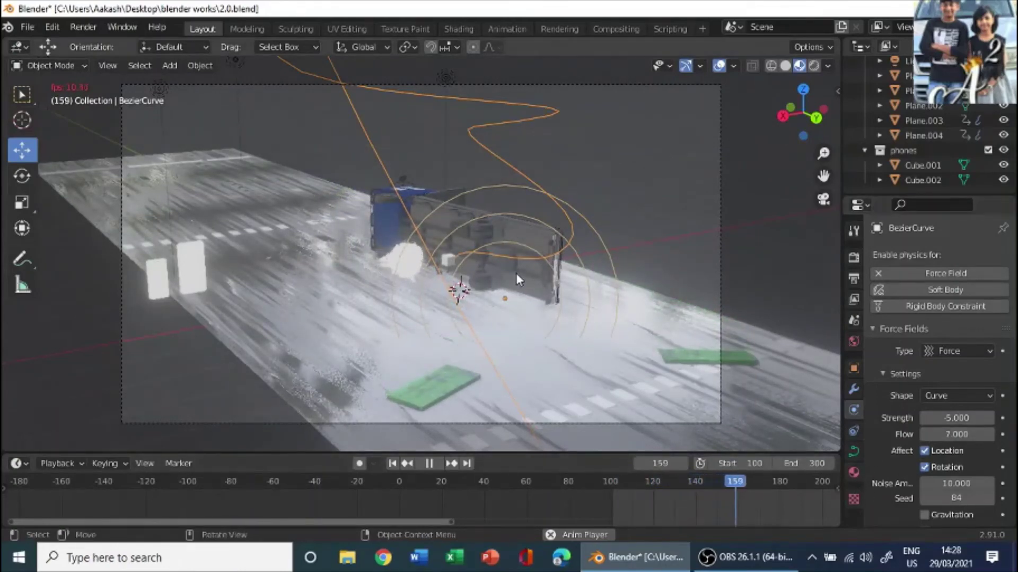
Step: Watch the particles around the overturned truck up close until frame 300, then select the Cube.003 emitter and stop the playback
{"action": "scroll", "coordinate": [494, 268], "scroll_direction": "up", "scroll_amount": 3}
{"action": "scroll", "coordinate": [495, 273], "scroll_direction": "down", "scroll_amount": 5}
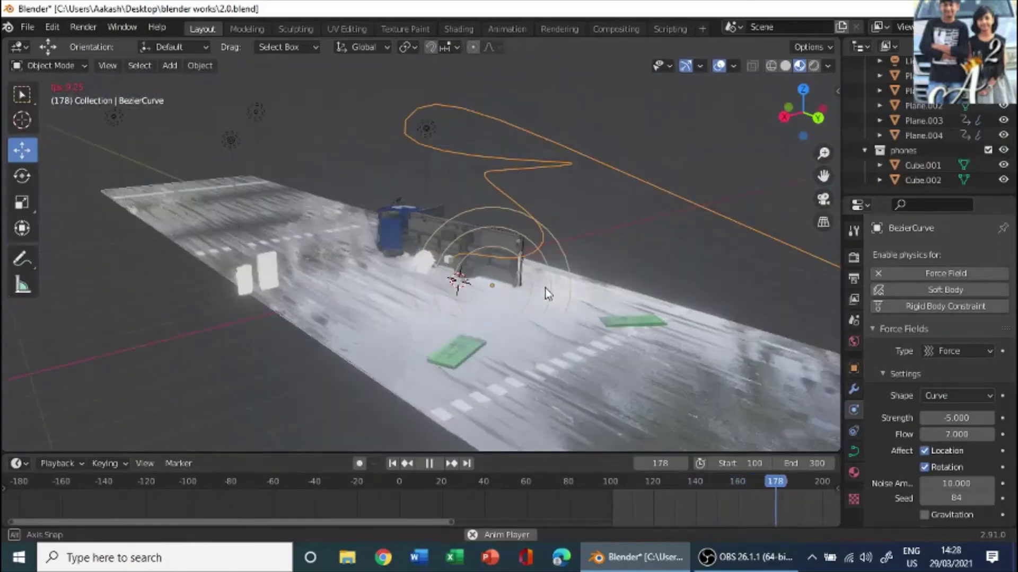
{"action": "middle_click_drag", "start_coordinate": [545, 291], "coordinate": [428, 279]}
{"action": "scroll", "coordinate": [568, 298], "scroll_direction": "up", "scroll_amount": 5}
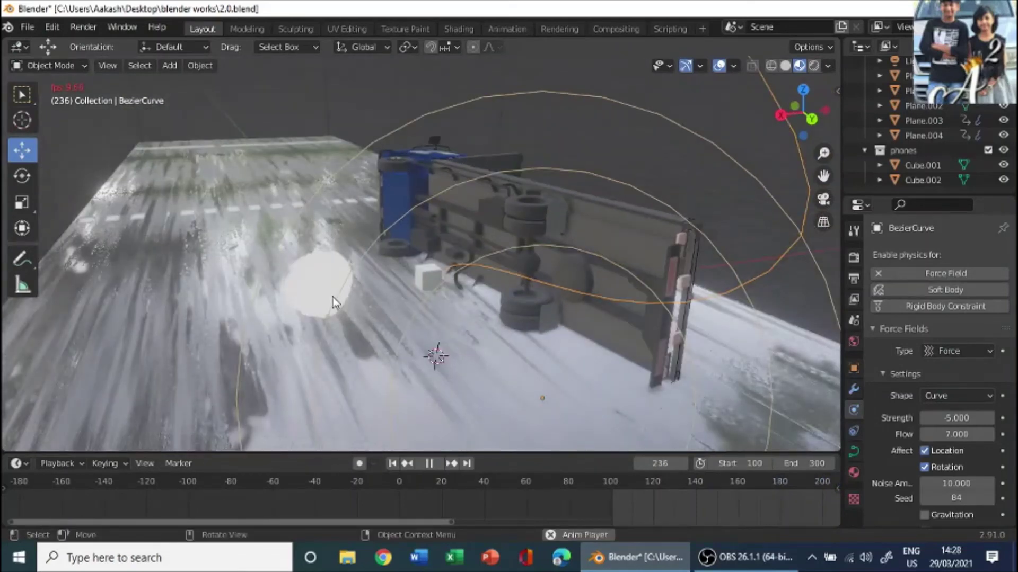
{"action": "scroll", "coordinate": [334, 302], "scroll_direction": "down", "scroll_amount": 3}
{"action": "scroll", "coordinate": [761, 508], "scroll_direction": "down", "scroll_amount": 1}
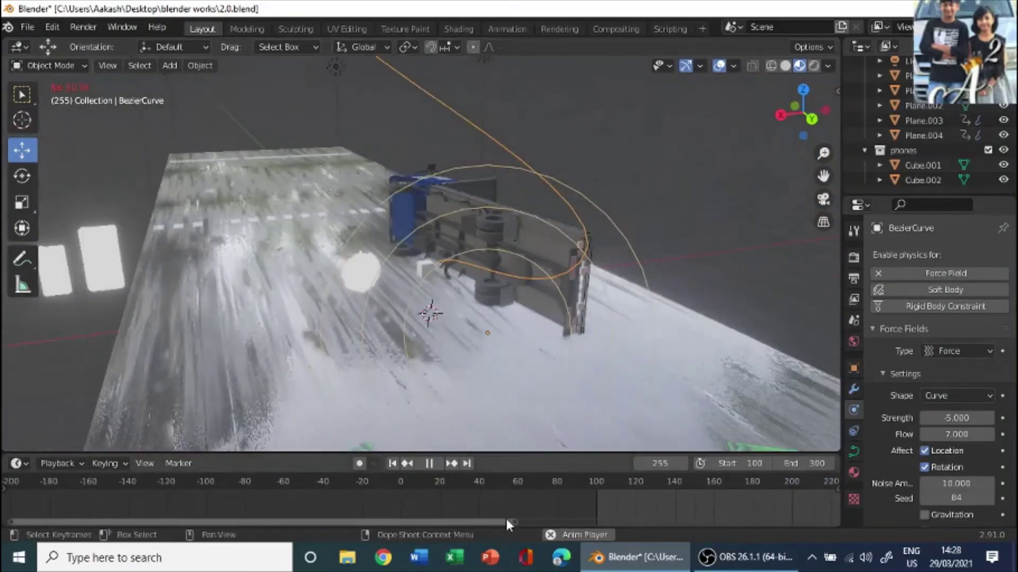
{"action": "left_click_drag", "start_coordinate": [506, 523], "coordinate": [732, 546]}
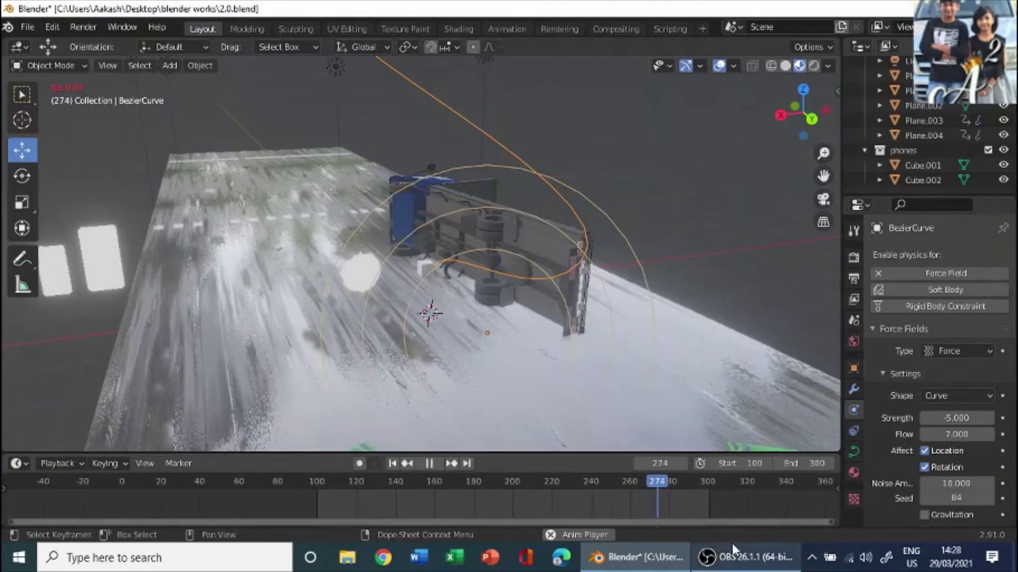
{"action": "left_click", "coordinate": [370, 281]}
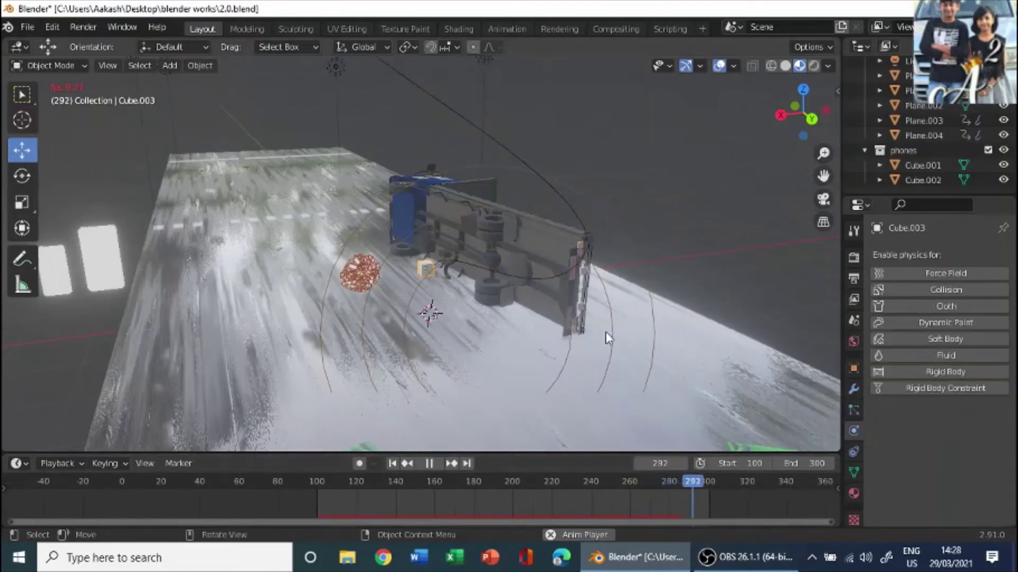
{"action": "key", "text": "space"}
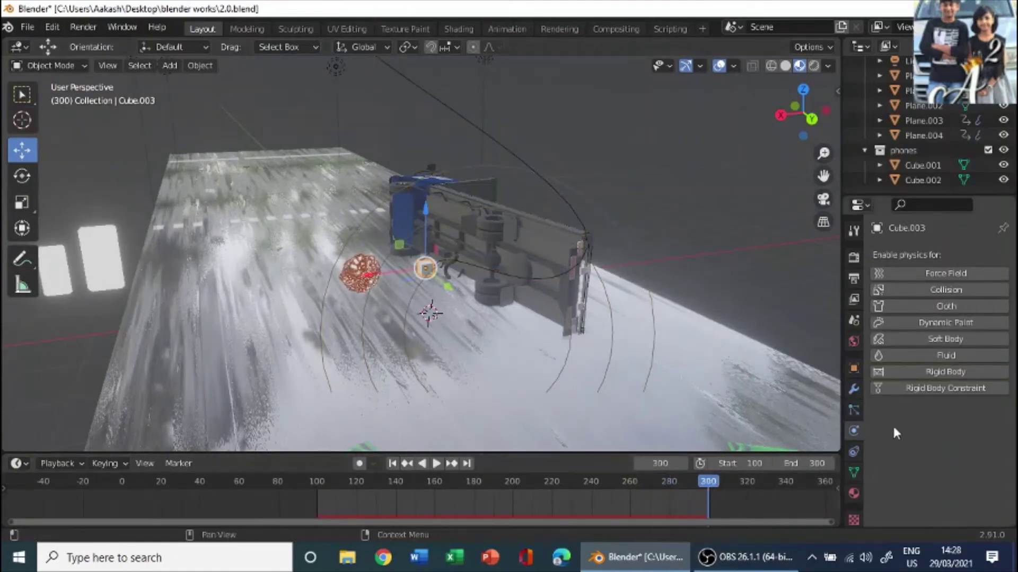
Step: Set the Bezier curve force field's noise seed to 1 and replay the animation from about frame 96
{"action": "left_click", "coordinate": [588, 301]}
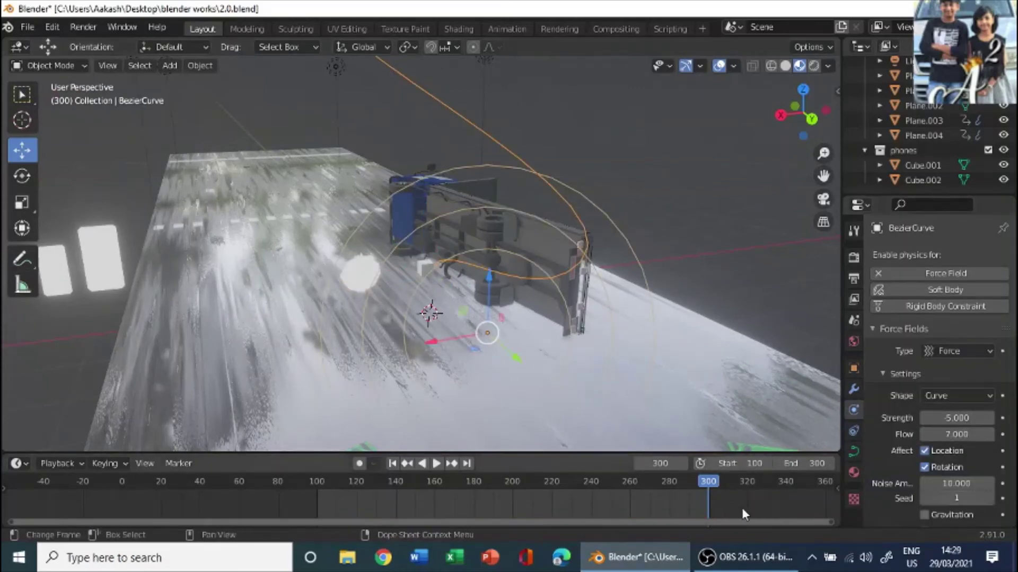
{"action": "left_click_drag", "start_coordinate": [704, 484], "coordinate": [311, 463]}
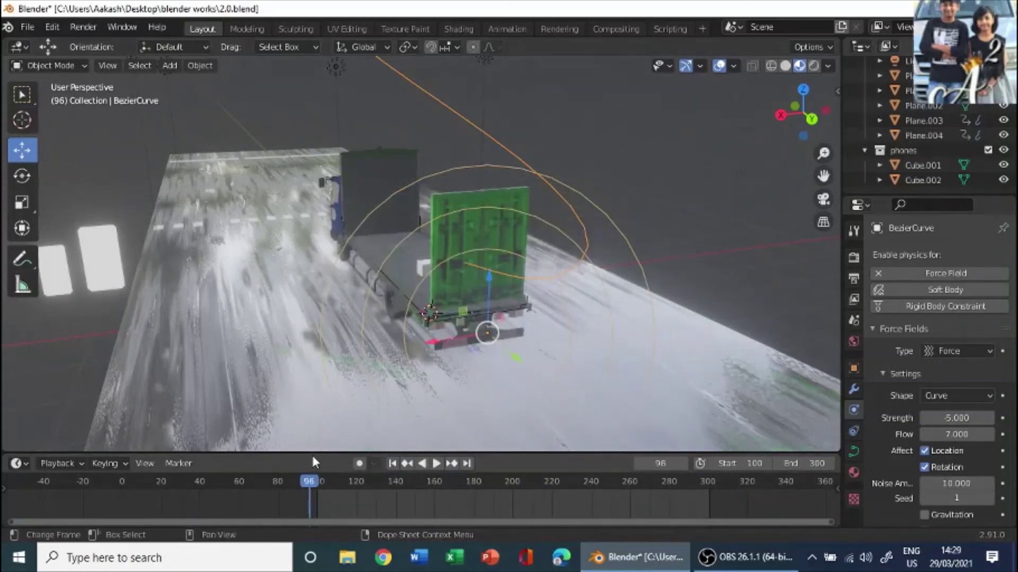
{"action": "key", "text": "space"}
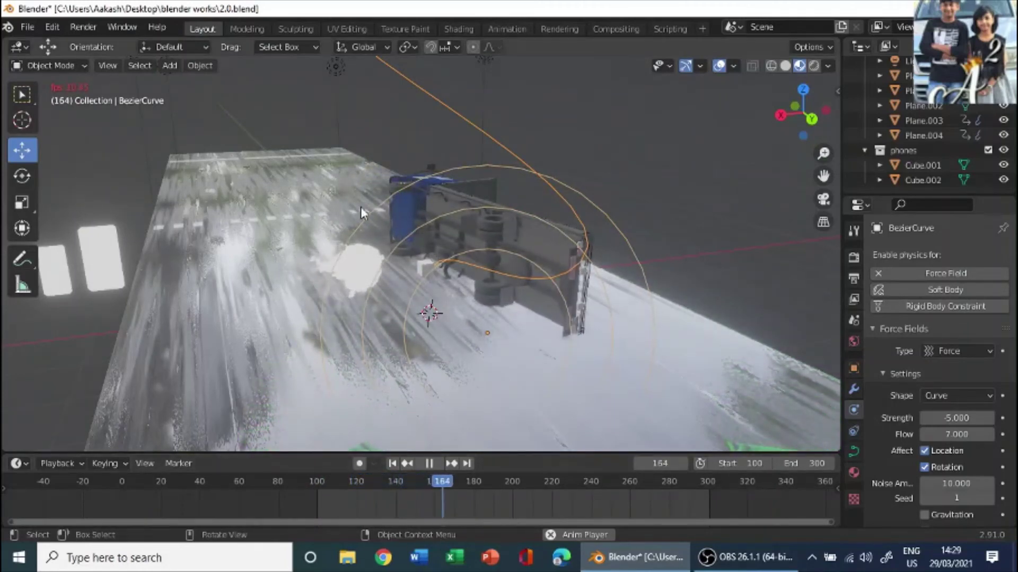
Step: Move the Cube.003 emitter along X away from the truck and replay the animation from frame 101
{"action": "left_click", "coordinate": [417, 267]}
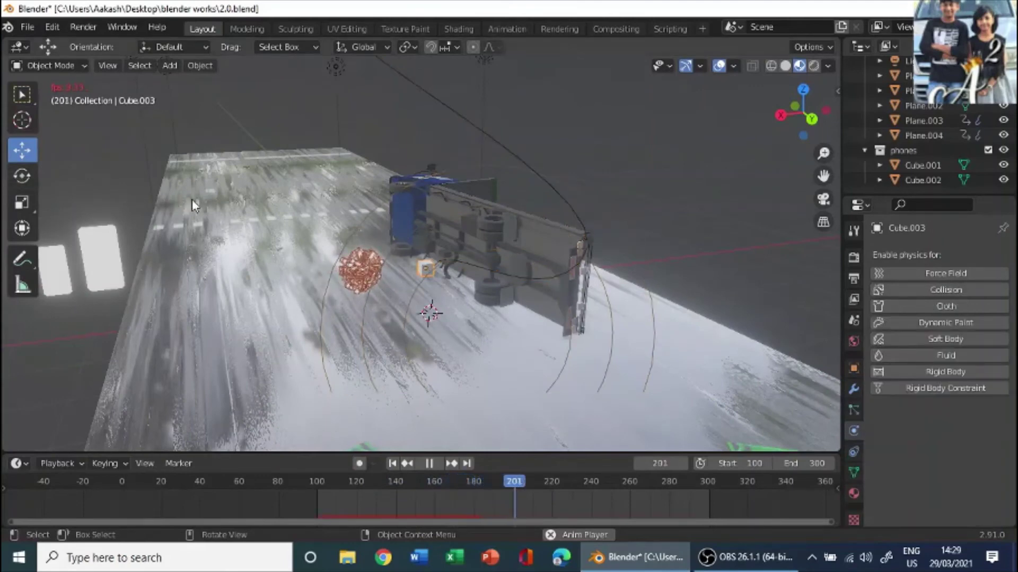
{"action": "key", "text": "space"}
{"action": "left_click_drag", "start_coordinate": [364, 280], "coordinate": [231, 292]}
{"action": "middle_click_drag", "start_coordinate": [328, 281], "coordinate": [450, 373]}
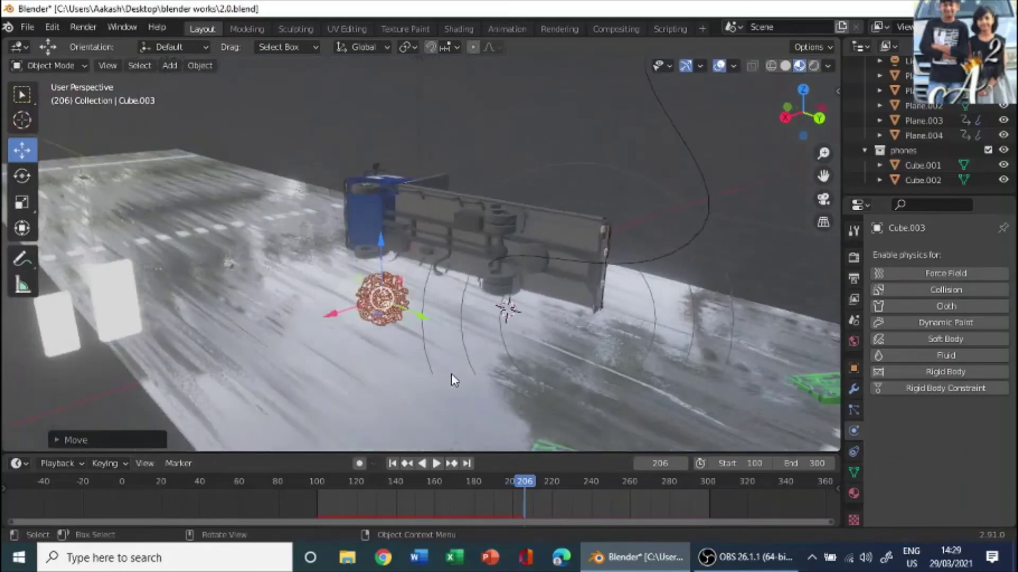
{"action": "left_click_drag", "start_coordinate": [530, 482], "coordinate": [318, 487]}
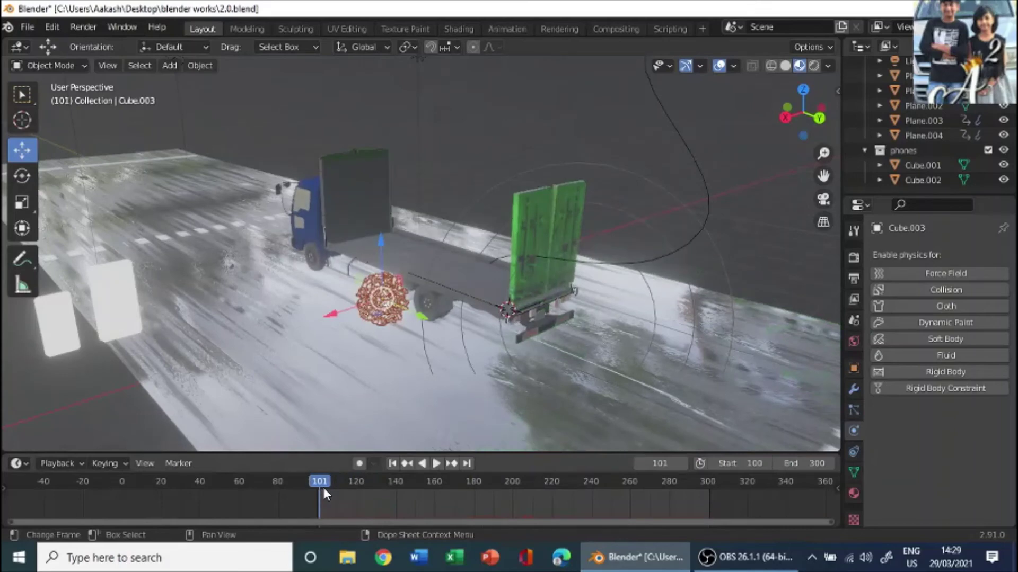
{"action": "key", "text": "space"}
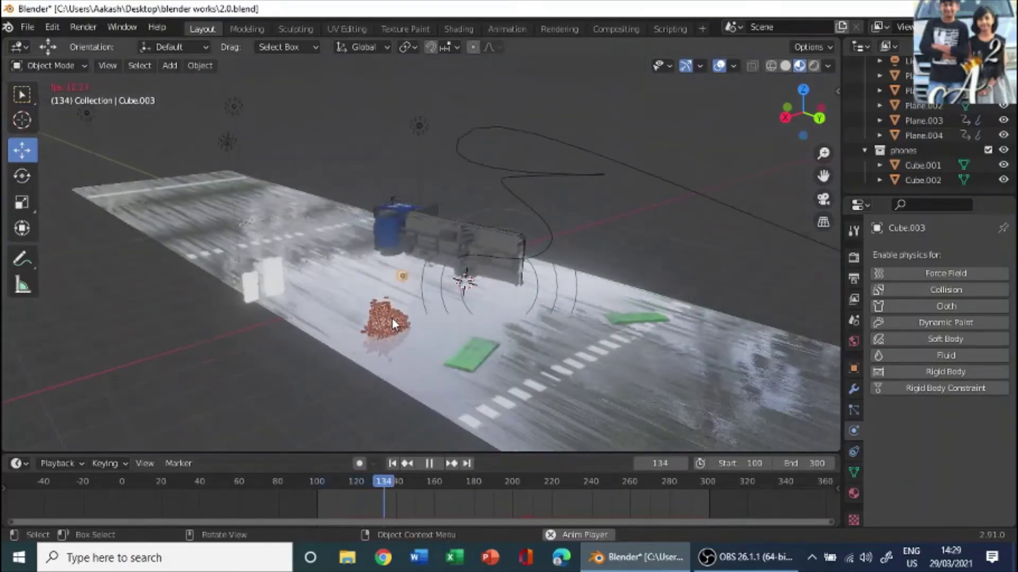
Step: Stop the playback, lower the Bezier curve slightly and shift it about 1.8 m along X away from the truck
{"action": "left_click", "coordinate": [392, 317]}
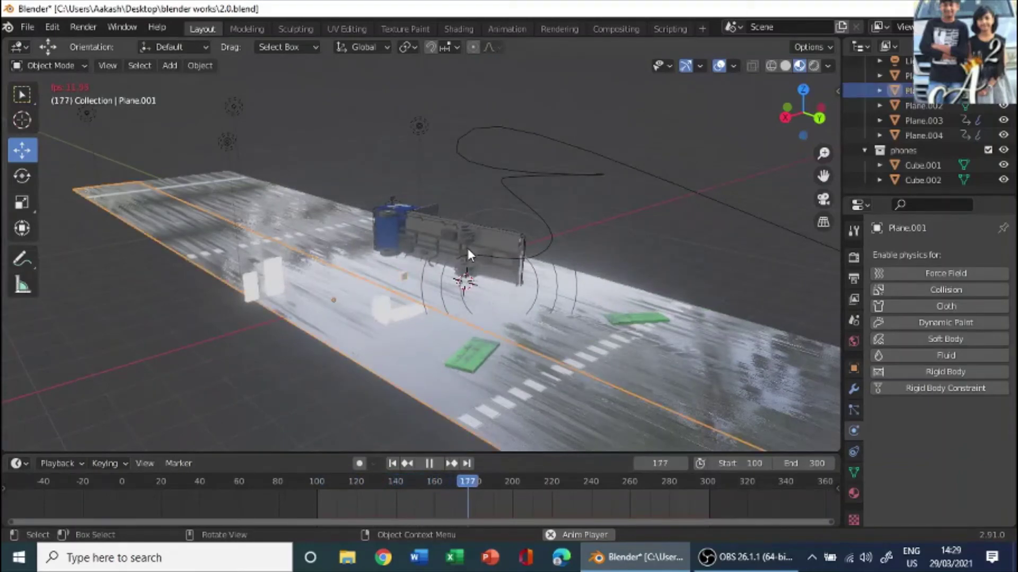
{"action": "left_click", "coordinate": [477, 260]}
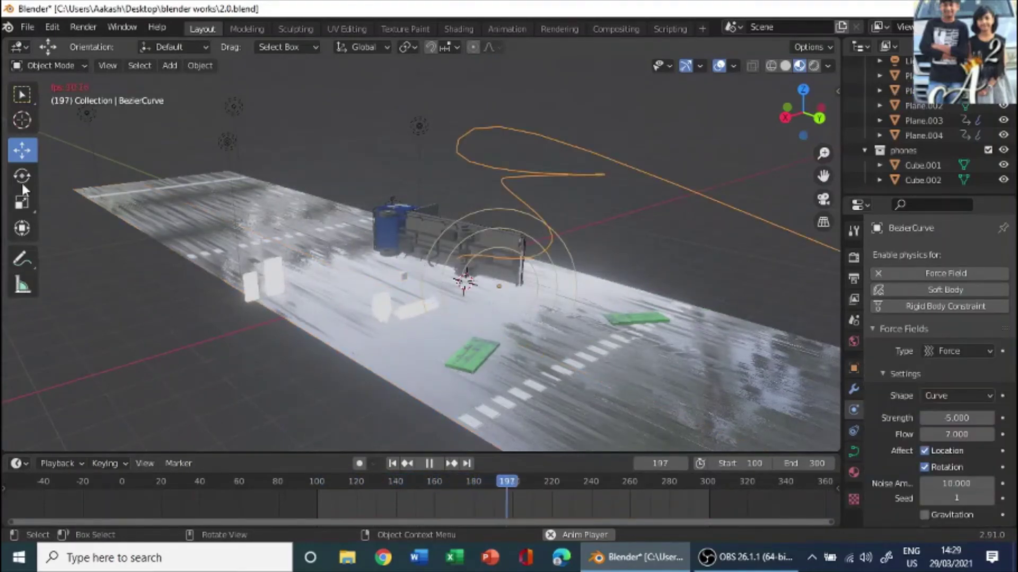
{"action": "middle_click_drag", "start_coordinate": [352, 175], "coordinate": [405, 313]}
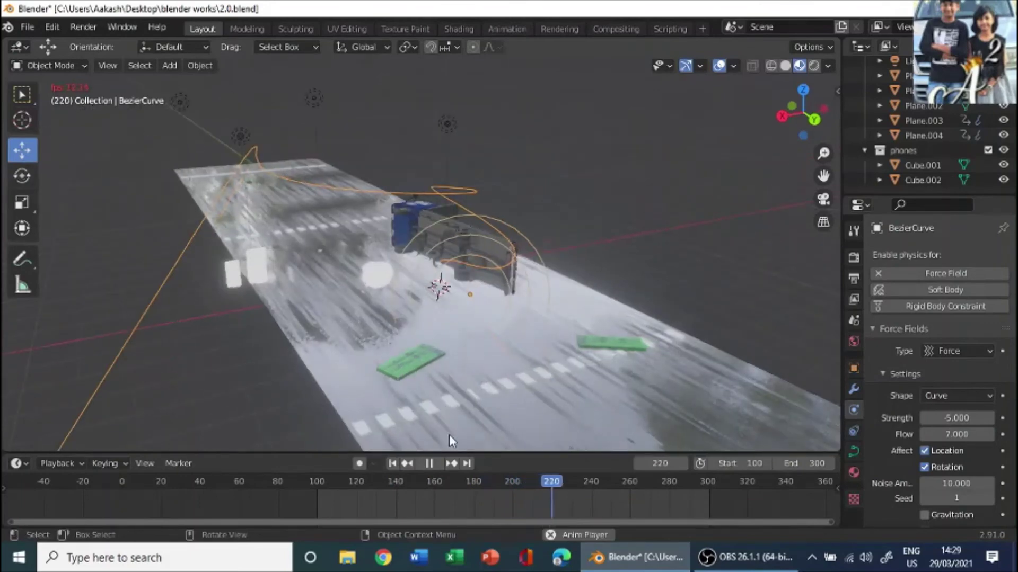
{"action": "left_click", "coordinate": [430, 464]}
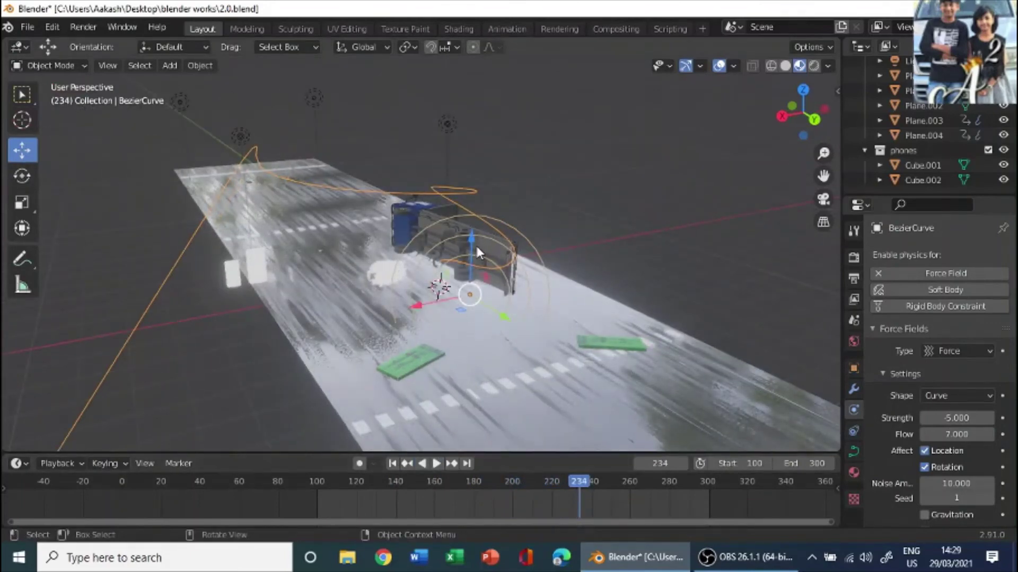
{"action": "left_click_drag", "start_coordinate": [477, 253], "coordinate": [465, 299]}
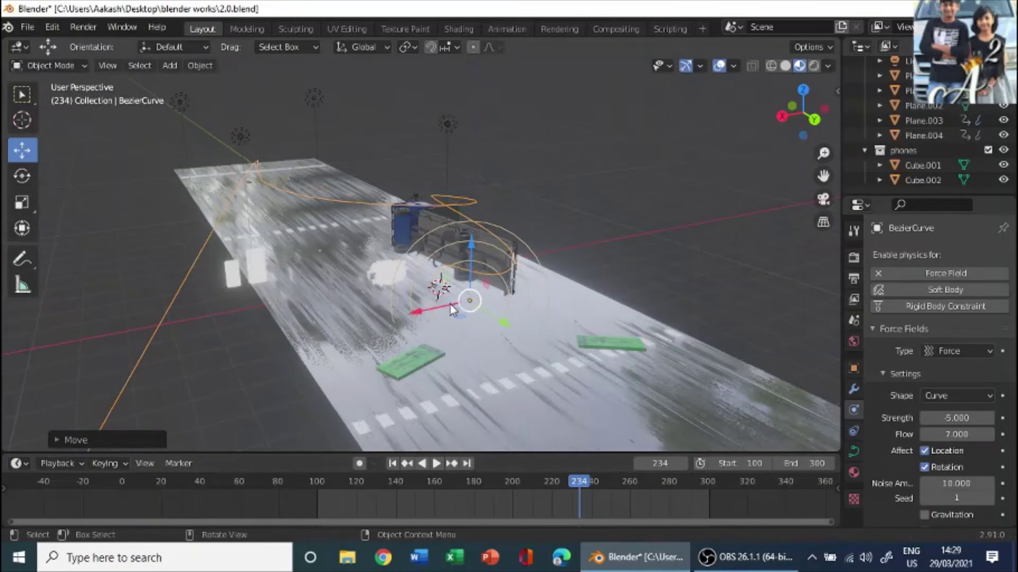
{"action": "key", "text": "g"}
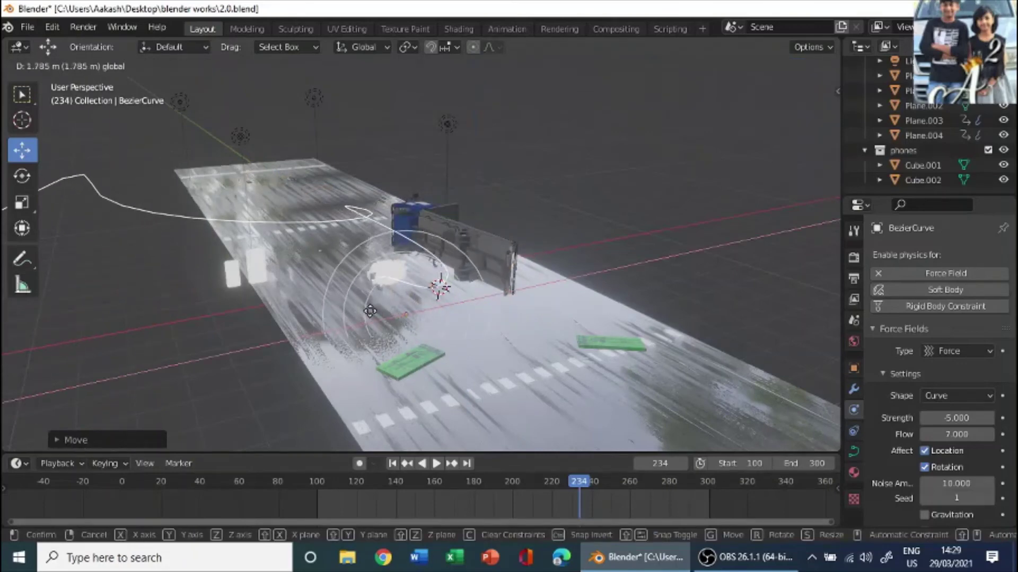
{"action": "left_click", "coordinate": [399, 320]}
{"action": "left_click_drag", "start_coordinate": [433, 335], "coordinate": [432, 333]}
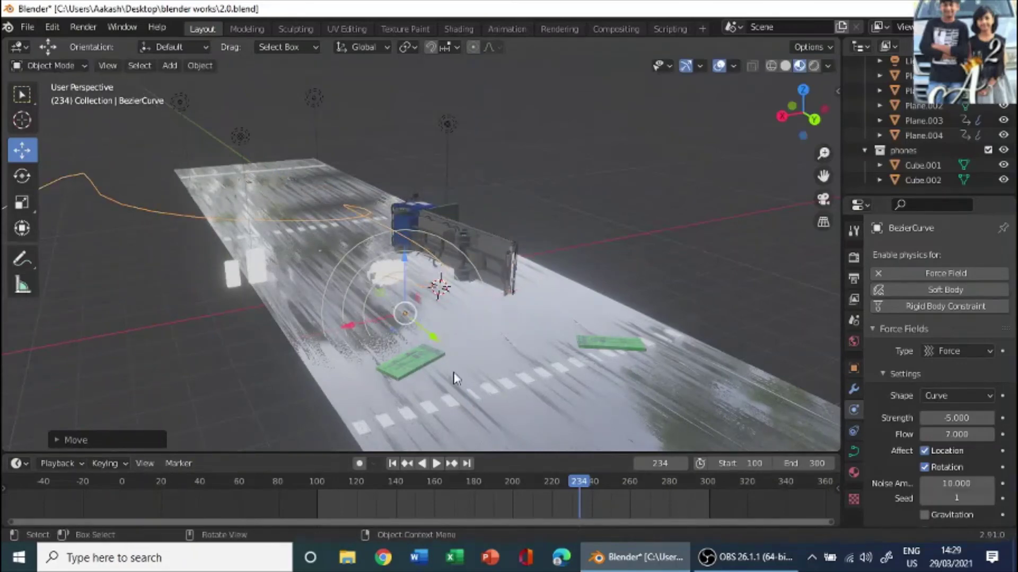
Step: Edit the Bezier curve and raise its far end control point
{"action": "scroll", "coordinate": [585, 479], "scroll_direction": "down", "scroll_amount": 2}
{"action": "scroll", "coordinate": [386, 310], "scroll_direction": "down", "scroll_amount": 5}
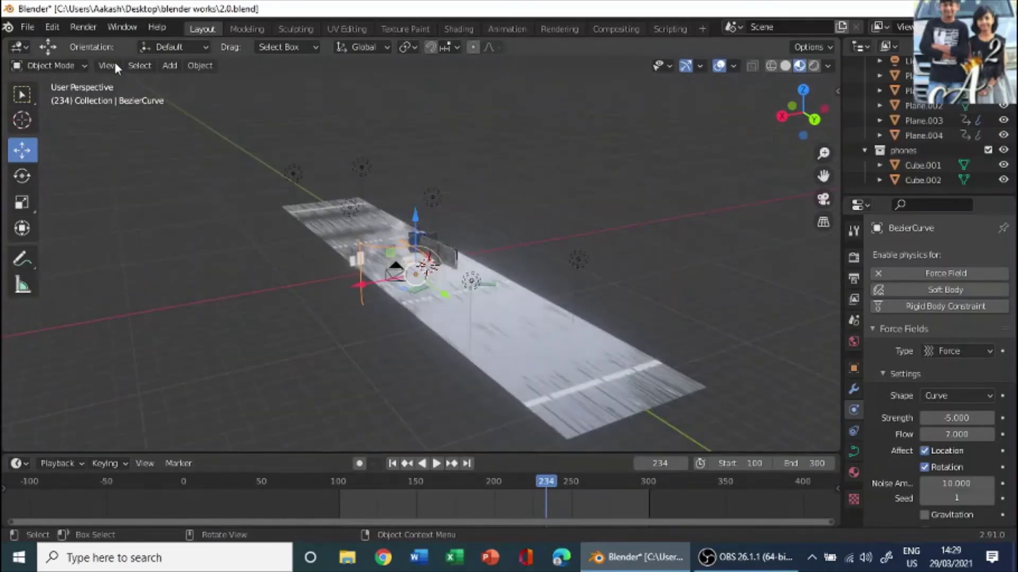
{"action": "left_click", "coordinate": [65, 98]}
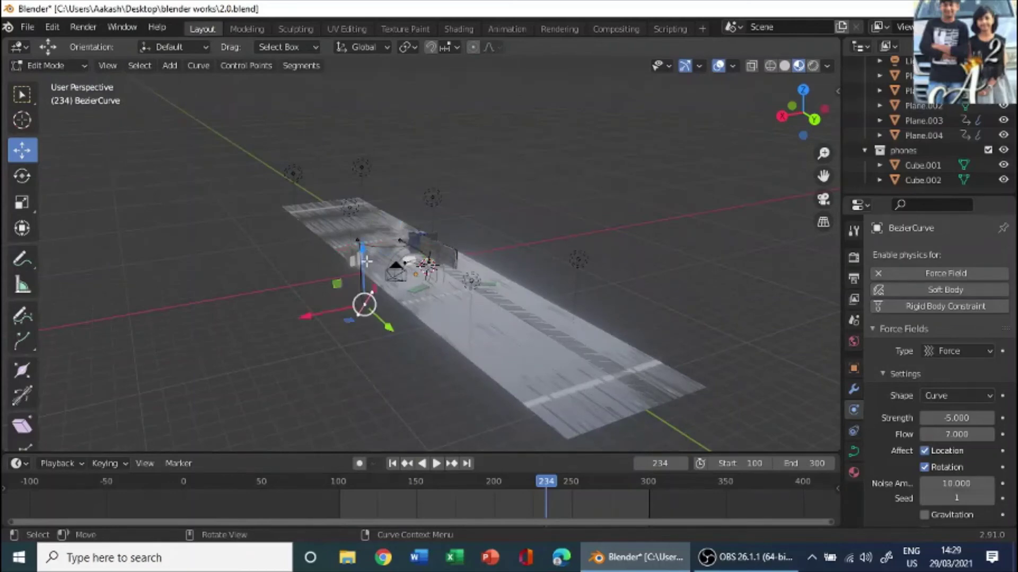
{"action": "left_click_drag", "start_coordinate": [365, 261], "coordinate": [370, 227]}
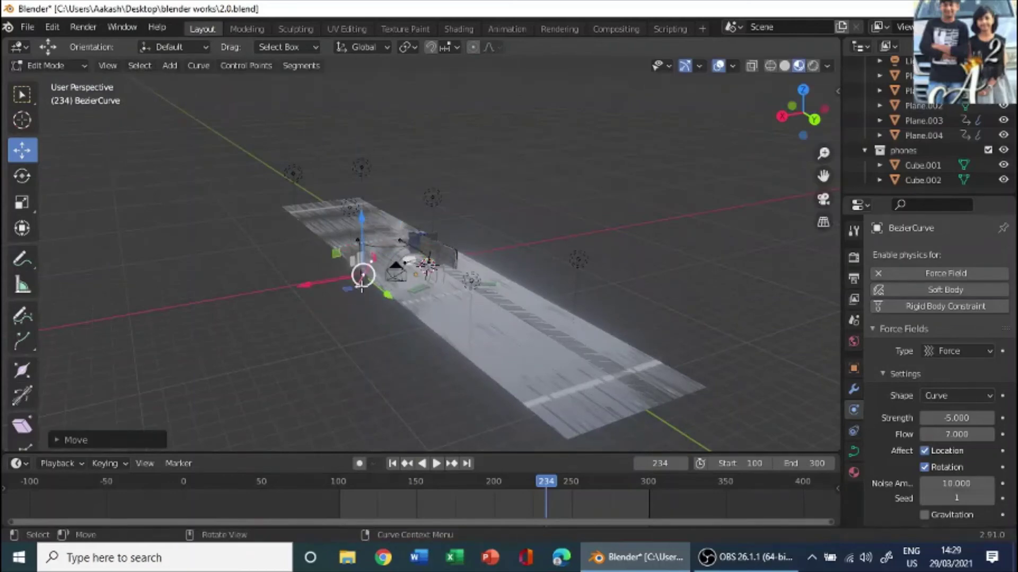
{"action": "left_click_drag", "start_coordinate": [331, 282], "coordinate": [371, 283]}
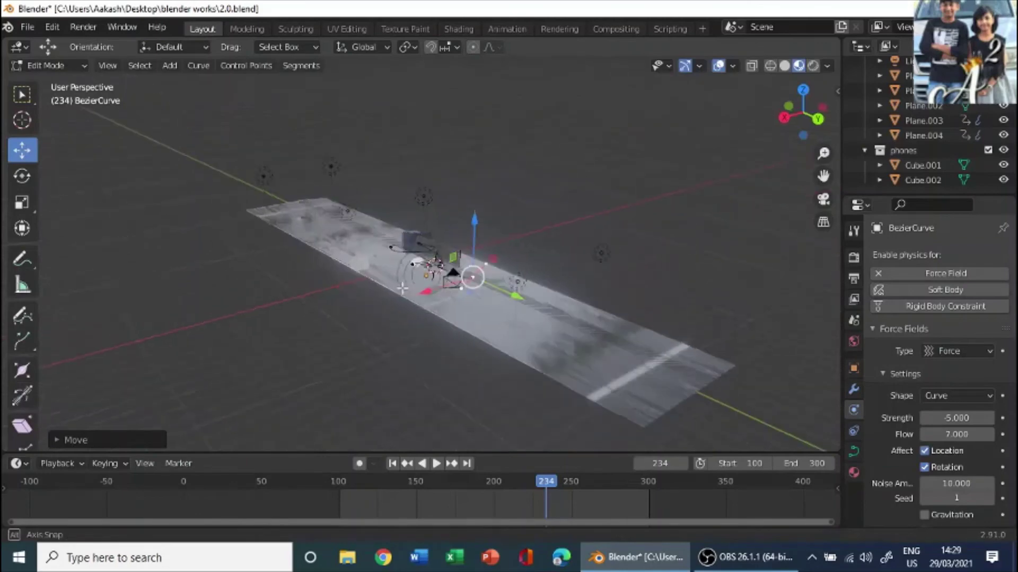
{"action": "middle_click_drag", "start_coordinate": [371, 283], "coordinate": [466, 291]}
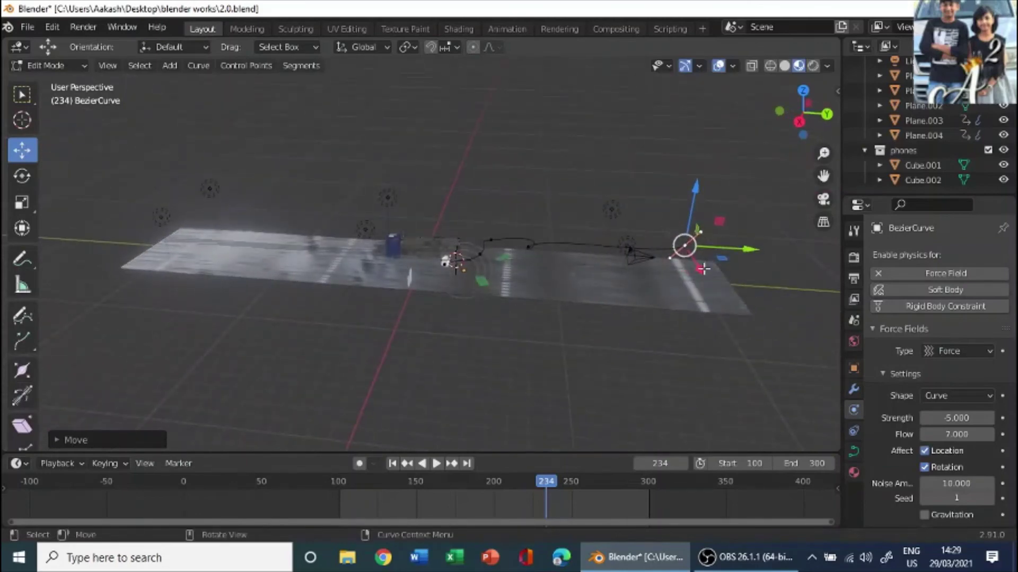
Step: Shift the curve's far end control point sideways along X and adjust its height above the road
{"action": "left_click_drag", "start_coordinate": [704, 269], "coordinate": [704, 291]}
{"action": "middle_click_drag", "start_coordinate": [704, 291], "coordinate": [786, 286]}
{"action": "left_click_drag", "start_coordinate": [578, 178], "coordinate": [535, 191]}
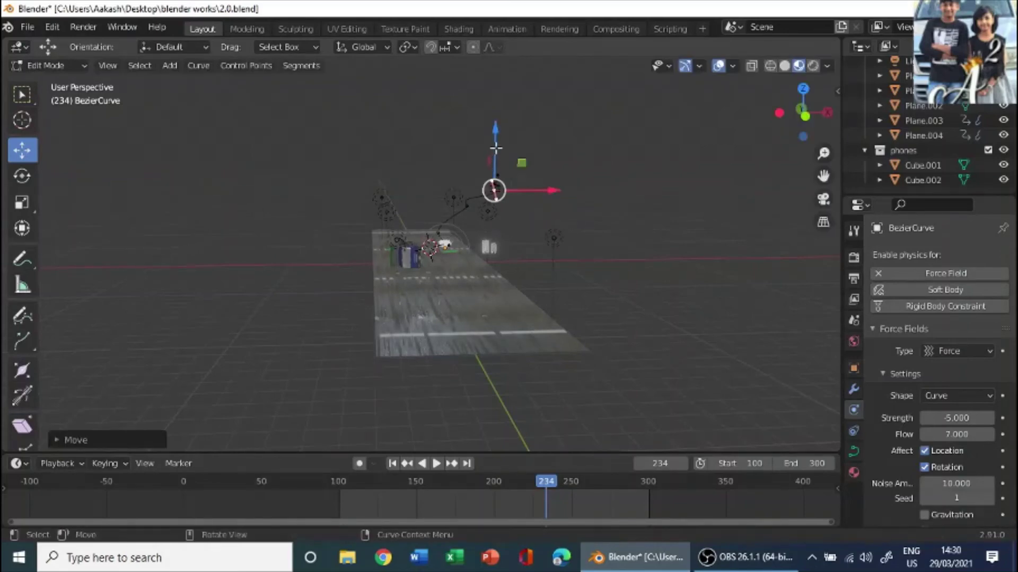
{"action": "left_click_drag", "start_coordinate": [495, 152], "coordinate": [495, 144]}
{"action": "scroll", "coordinate": [520, 196], "scroll_direction": "up", "scroll_amount": 5}
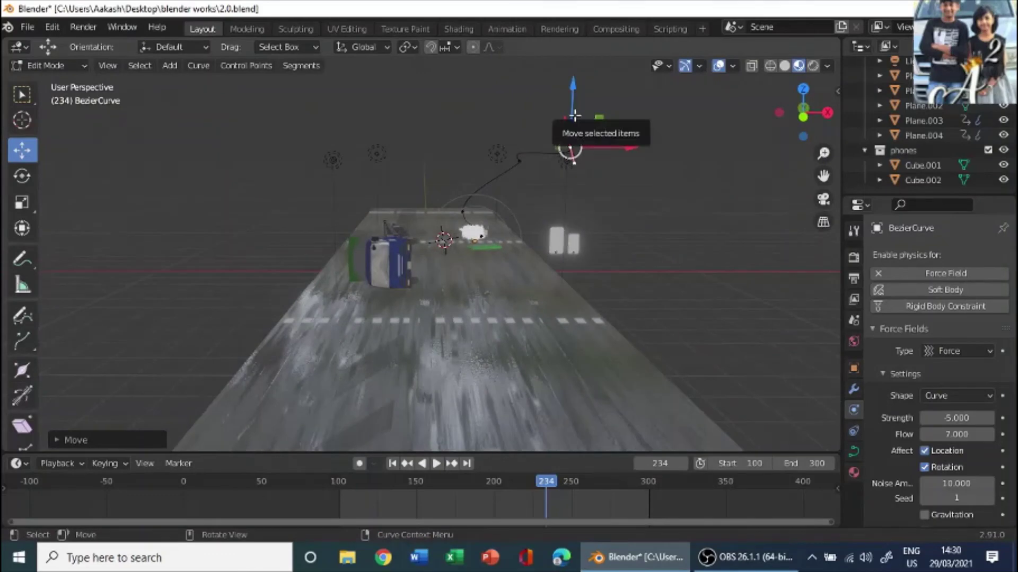
{"action": "left_click_drag", "start_coordinate": [574, 68], "coordinate": [576, 82]}
Step: Replay the simulation from frame 100 and watch how the particles leave the emitter near the curve's start
{"action": "middle_click_drag", "start_coordinate": [573, 127], "coordinate": [747, 249]}
{"action": "middle_click_drag", "start_coordinate": [672, 270], "coordinate": [635, 262]}
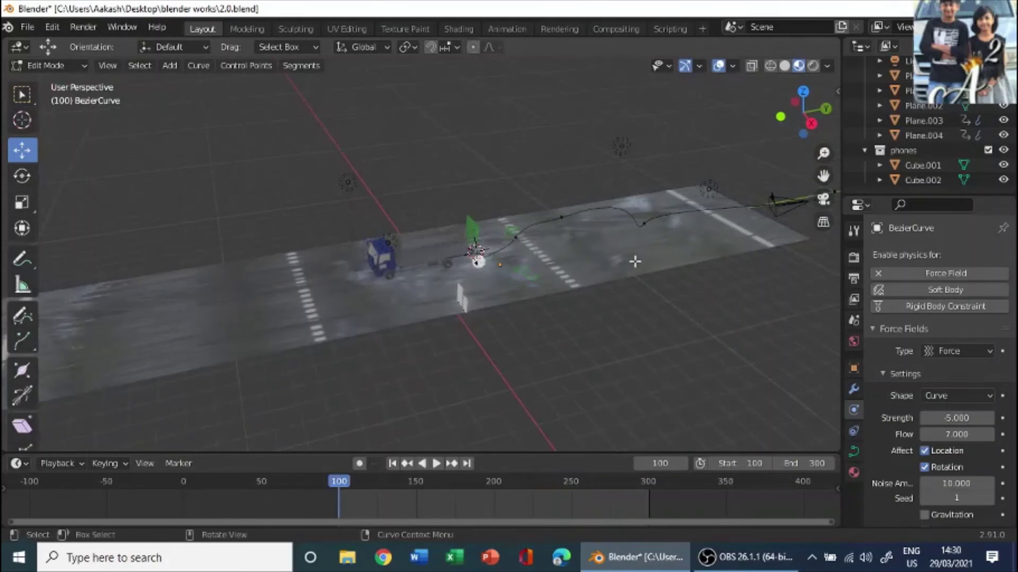
{"action": "scroll", "coordinate": [569, 310], "scroll_direction": "up", "scroll_amount": 8}
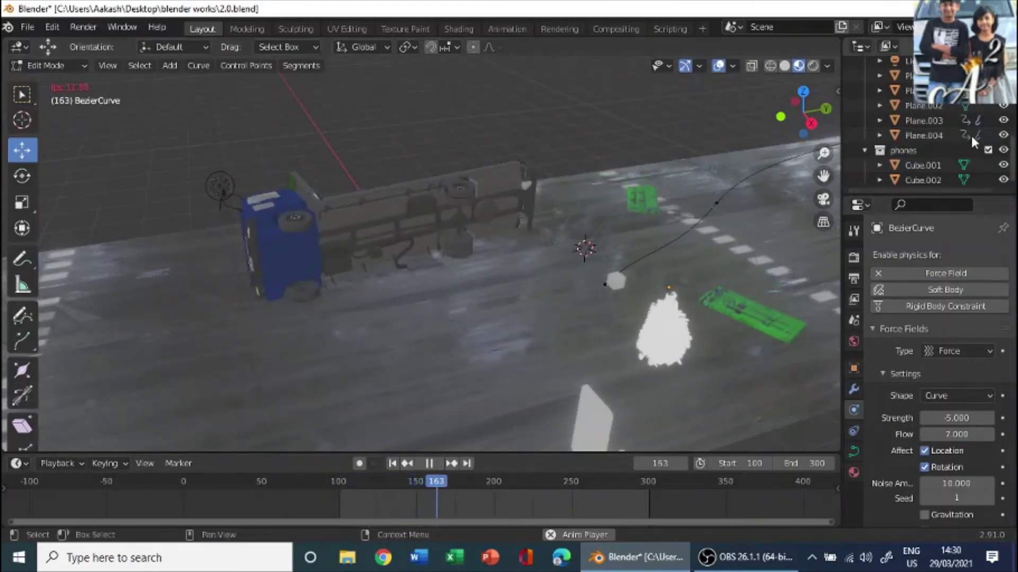
Step: Unhide the green container object Cube beside the overturned truck
{"action": "scroll", "coordinate": [960, 126], "scroll_direction": "up", "scroll_amount": 5}
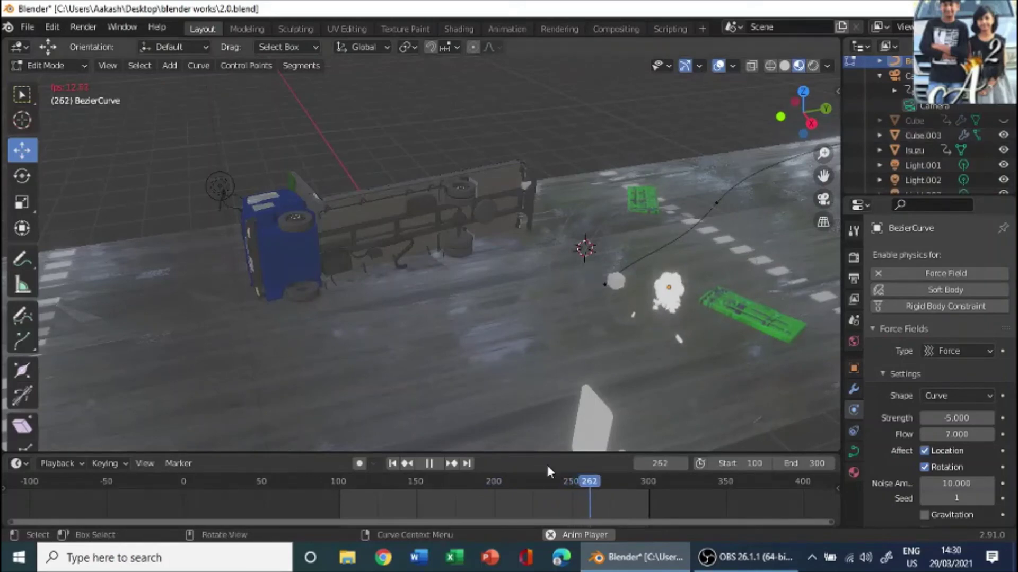
{"action": "left_click", "coordinate": [1003, 121]}
{"action": "left_click", "coordinate": [854, 389]}
{"action": "left_click", "coordinate": [853, 410]}
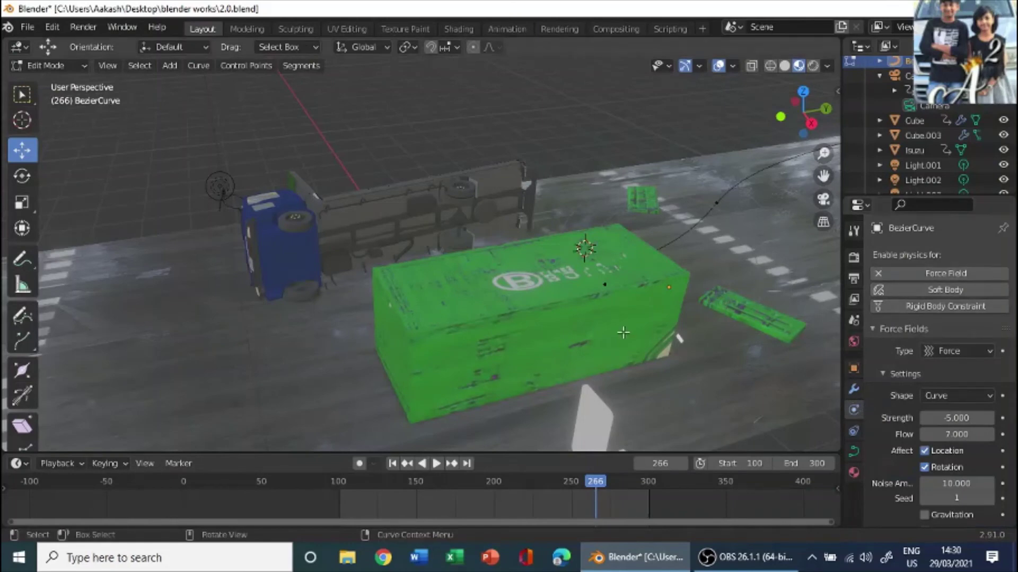
Step: Leave curve editing and remove the Collision physics from the green container Cube
{"action": "key", "text": "Tab"}
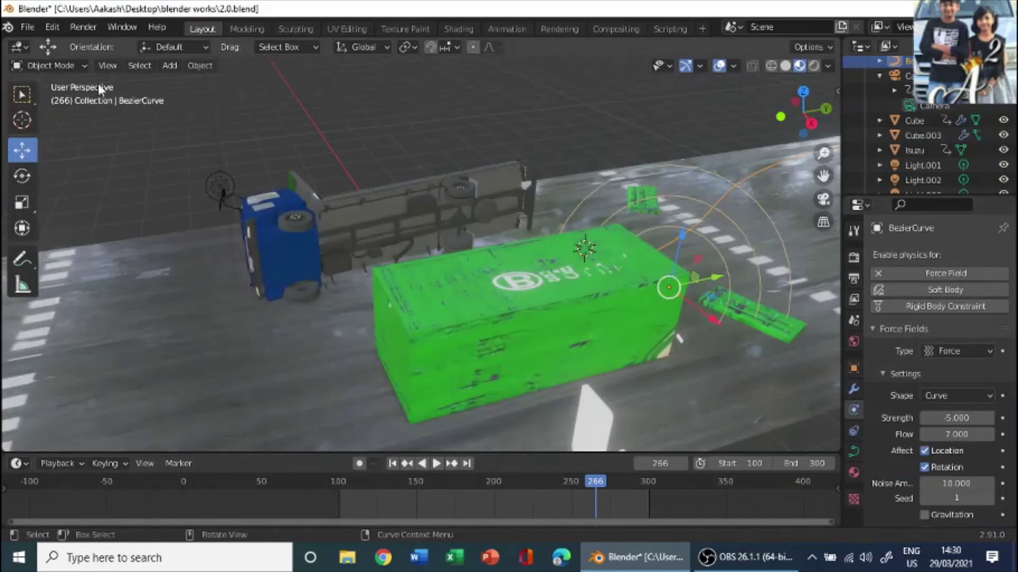
{"action": "left_click", "coordinate": [463, 293]}
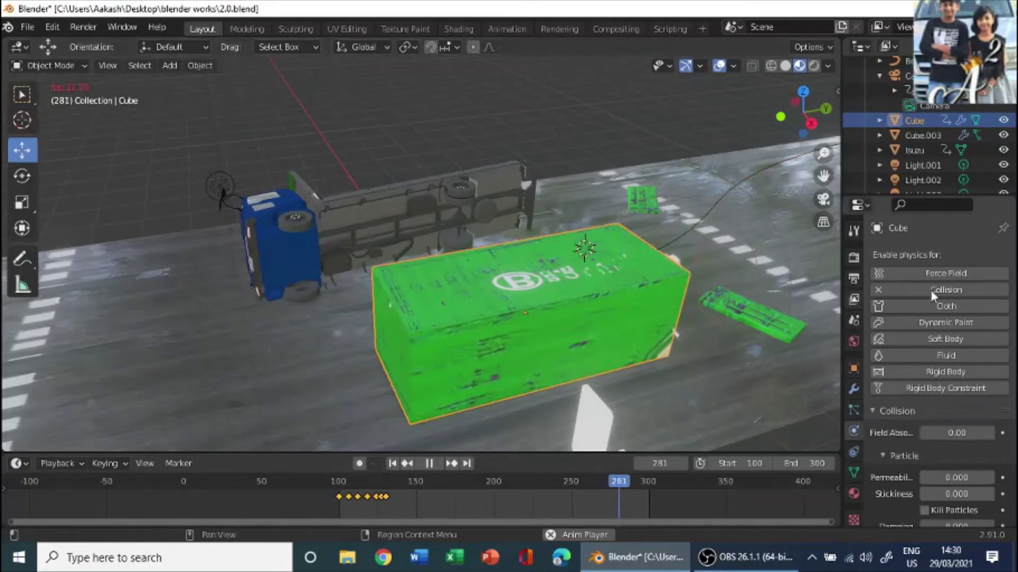
{"action": "key", "text": "space"}
{"action": "left_click", "coordinate": [946, 290]}
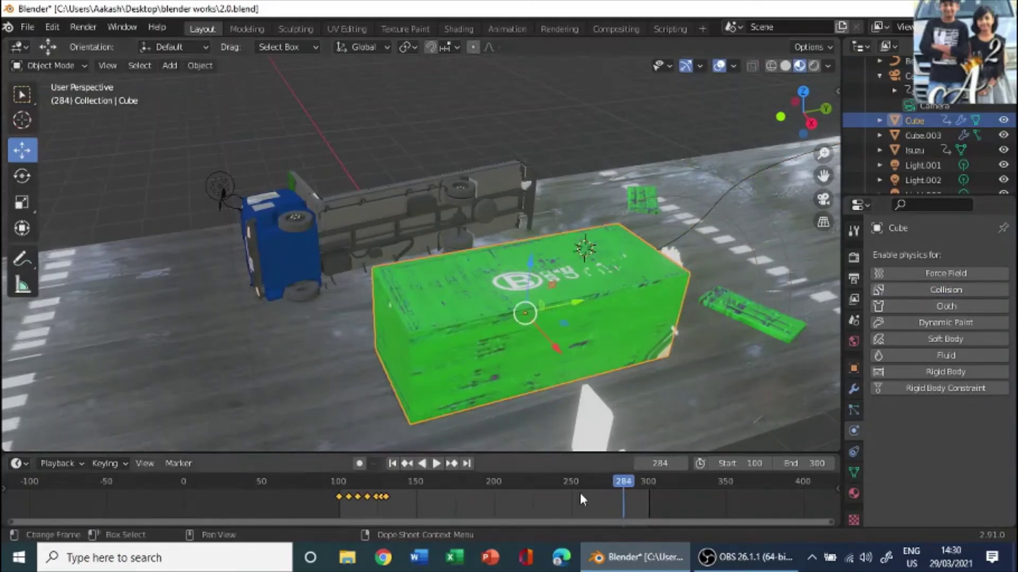
Step: Replay the simulation from before the crash and examine how the particles leave the container's open end
{"action": "left_click", "coordinate": [297, 497]}
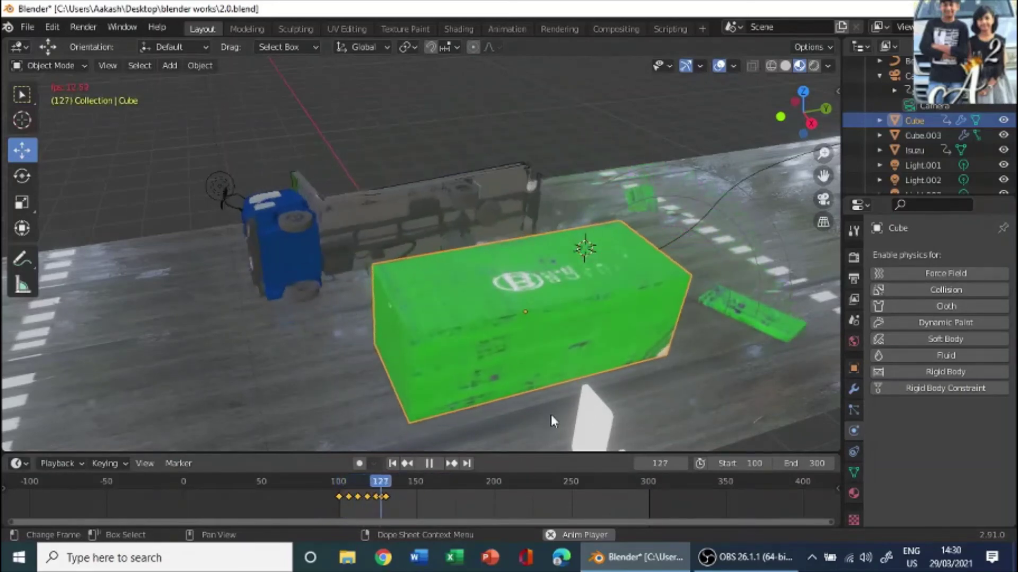
{"action": "scroll", "coordinate": [634, 354], "scroll_direction": "up", "scroll_amount": 3}
{"action": "middle_click_drag", "start_coordinate": [634, 354], "coordinate": [566, 331]}
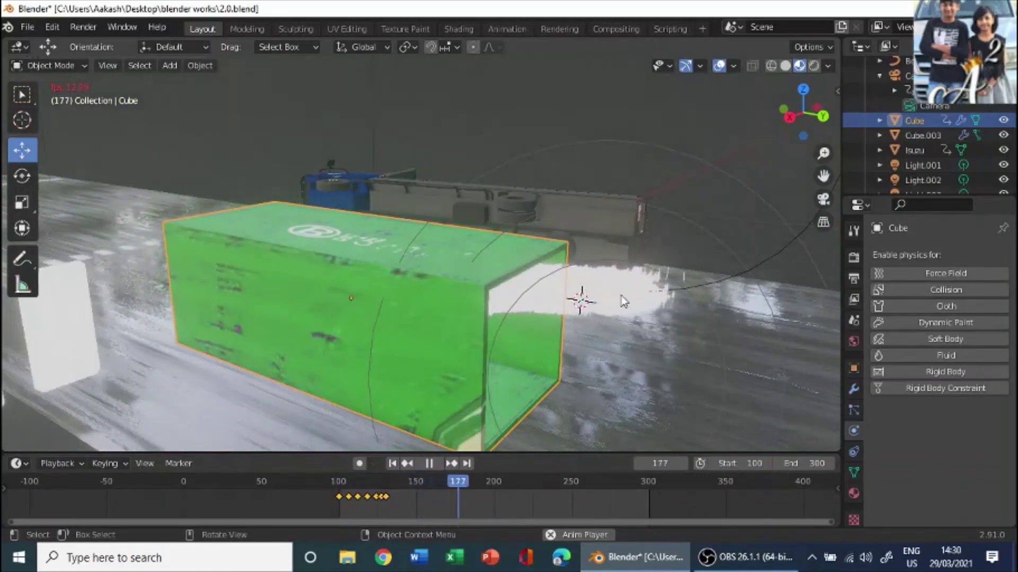
{"action": "scroll", "coordinate": [631, 293], "scroll_direction": "down", "scroll_amount": 2}
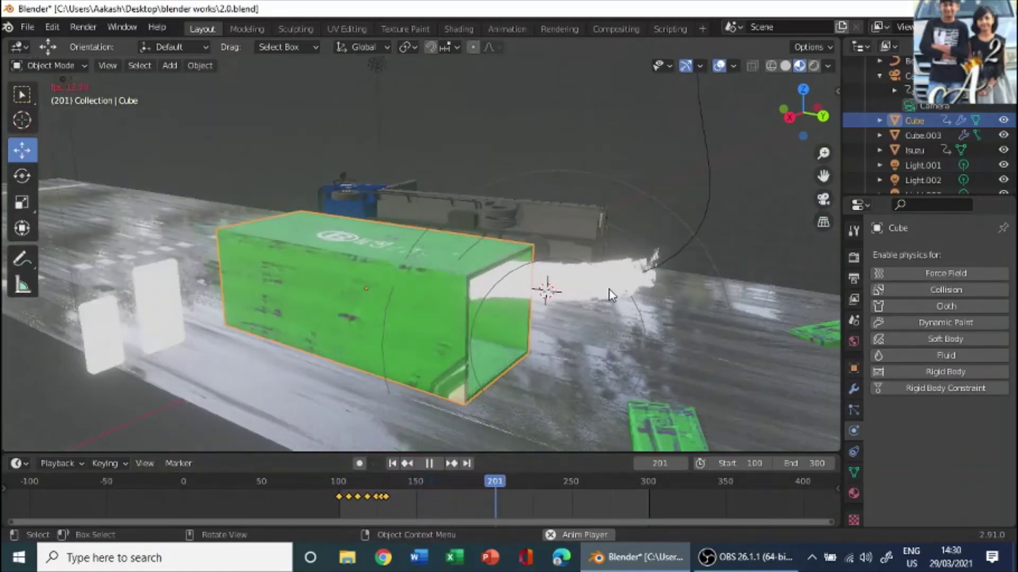
{"action": "left_click", "coordinate": [611, 295]}
{"action": "scroll", "coordinate": [612, 294], "scroll_direction": "down", "scroll_amount": 1}
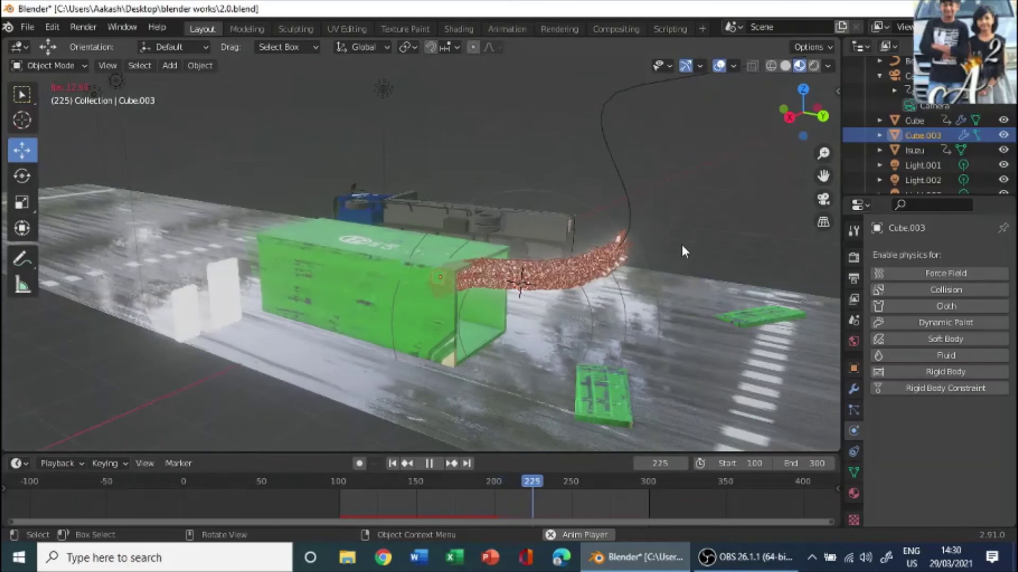
Step: Select the Bezier guide curve and set its force field Flow to 0.2
{"action": "left_click", "coordinate": [693, 222]}
{"action": "left_click", "coordinate": [617, 176]}
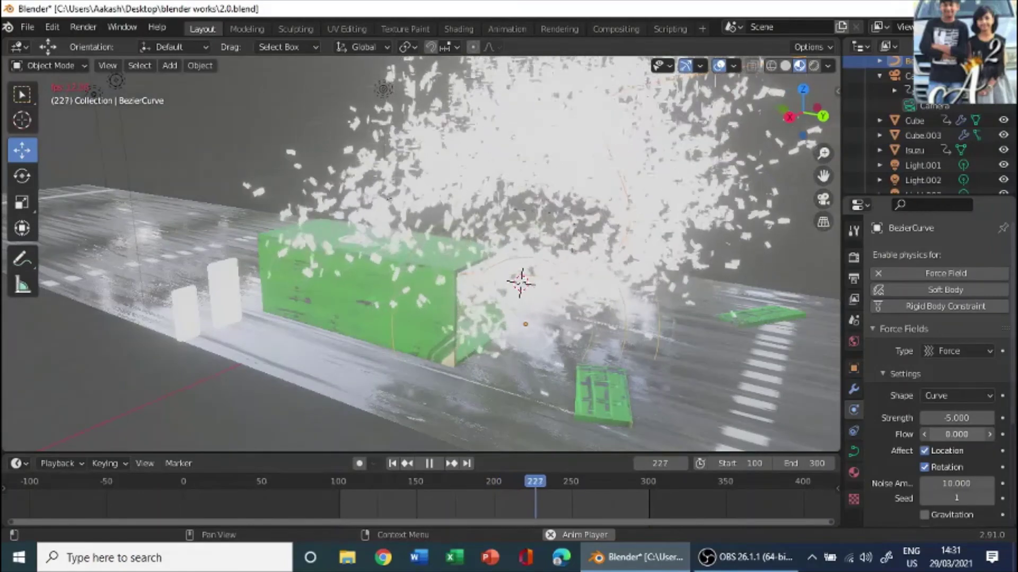
{"action": "left_click", "coordinate": [981, 434]}
{"action": "type", "text": "0.0"}
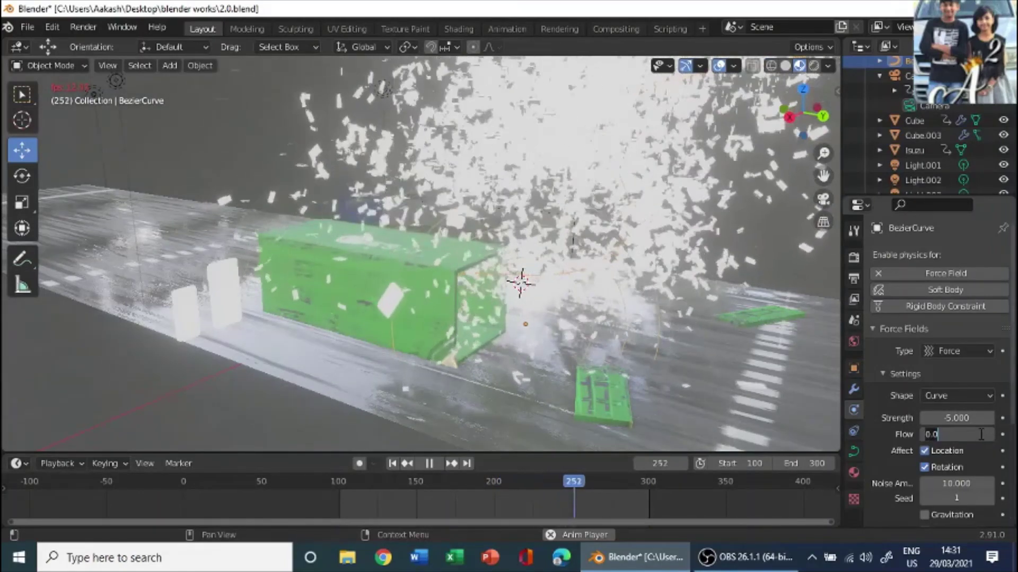
{"action": "key", "text": "BackSpace"}
{"action": "key", "text": "BackSpace"}
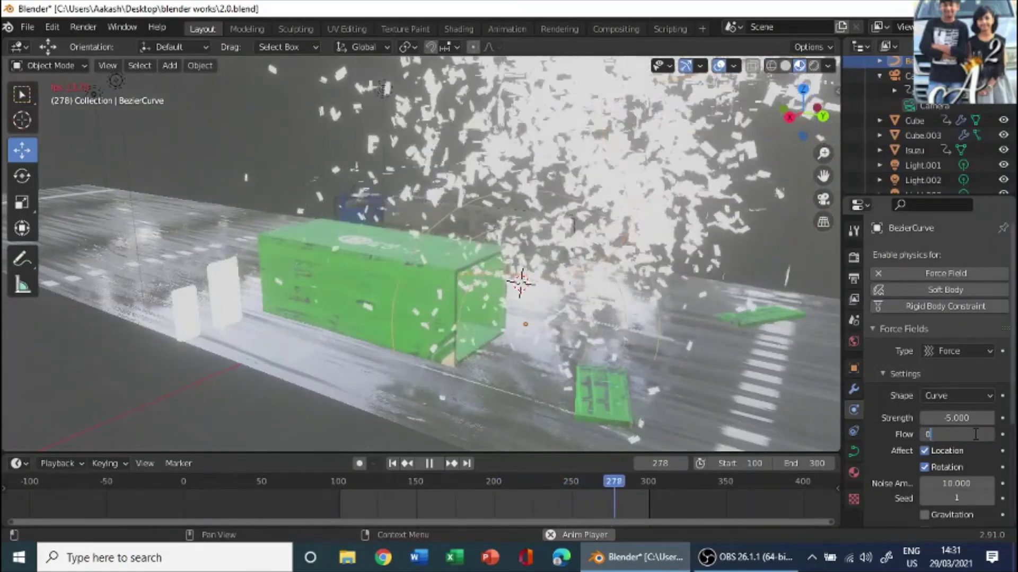
{"action": "type", "text": ".2"}
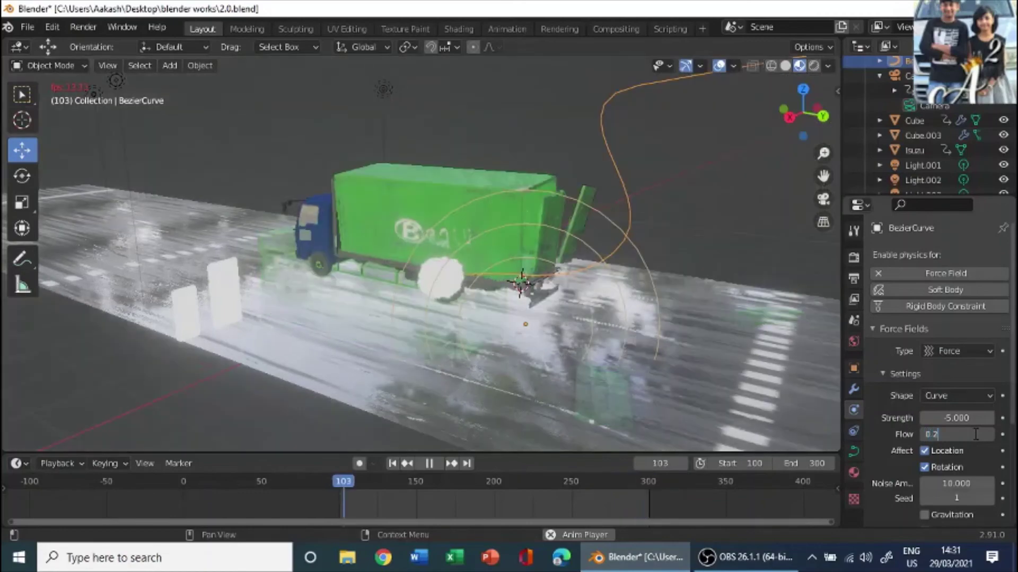
{"action": "key", "text": "Return"}
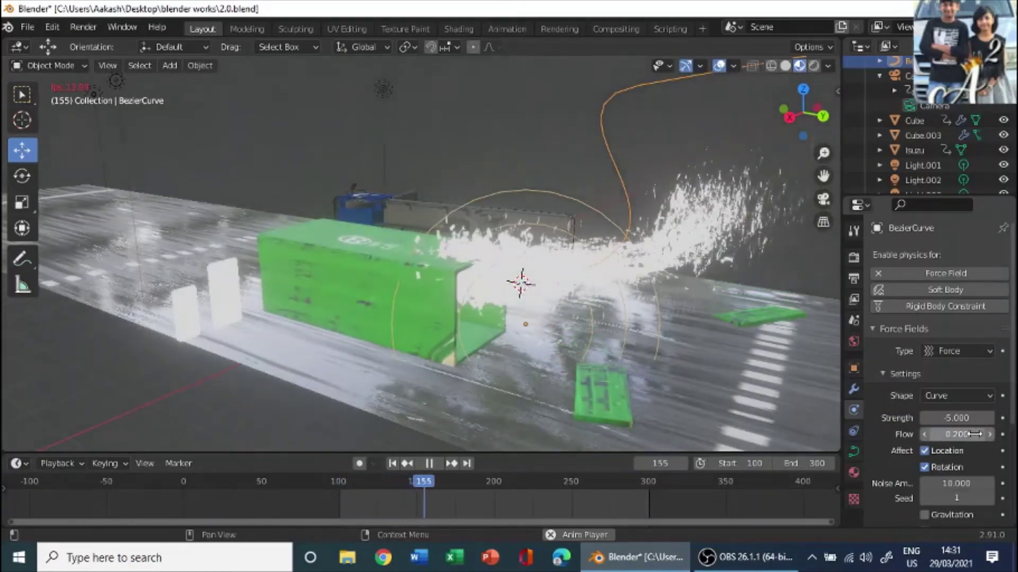
Step: Watch the particle burst around the container from several distances and through the camera, and stop playback
{"action": "scroll", "coordinate": [639, 306], "scroll_direction": "down", "scroll_amount": 7}
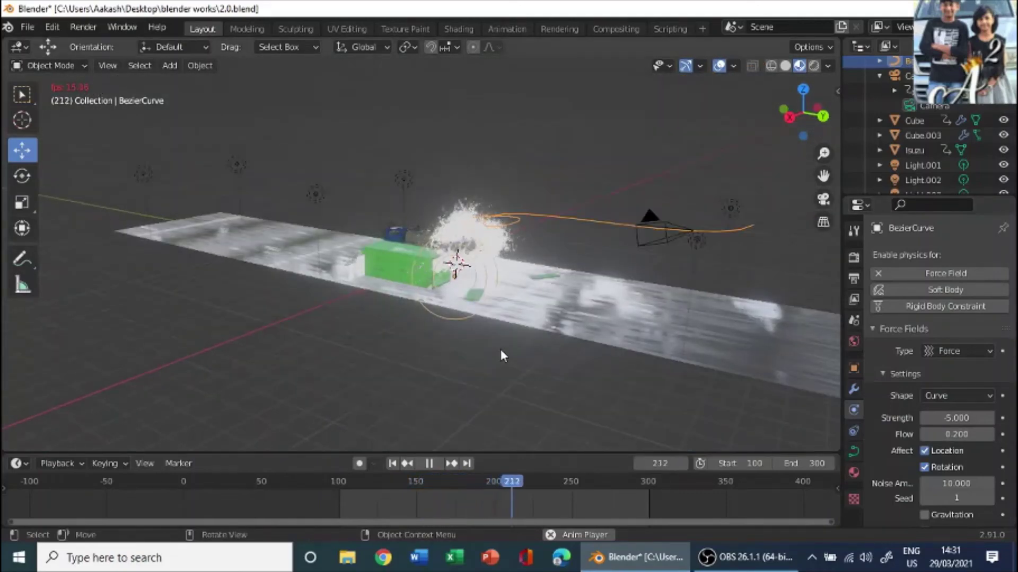
{"action": "scroll", "coordinate": [500, 350], "scroll_direction": "up", "scroll_amount": 10}
{"action": "scroll", "coordinate": [466, 314], "scroll_direction": "down", "scroll_amount": 6}
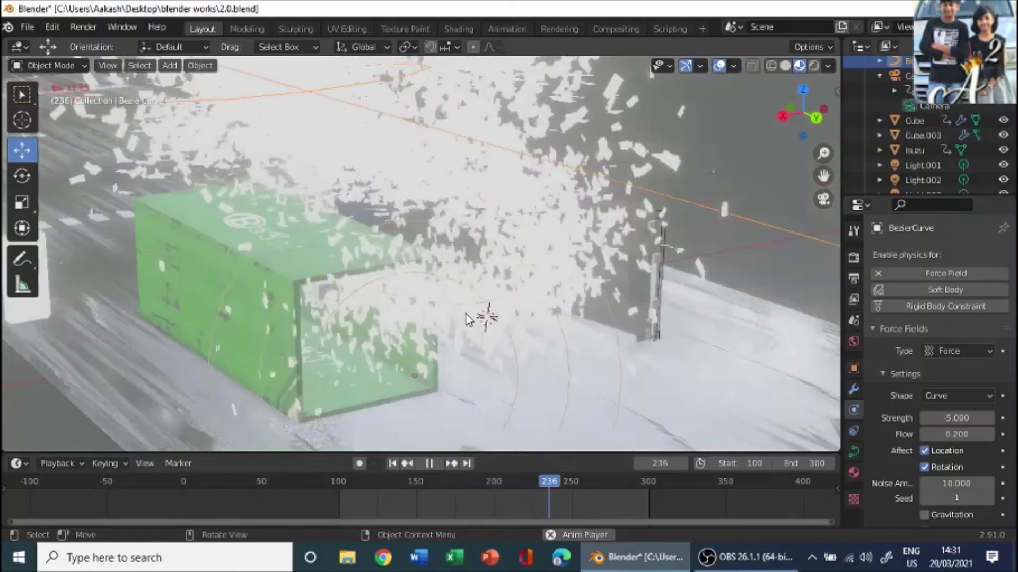
{"action": "scroll", "coordinate": [466, 314], "scroll_direction": "up", "scroll_amount": 2}
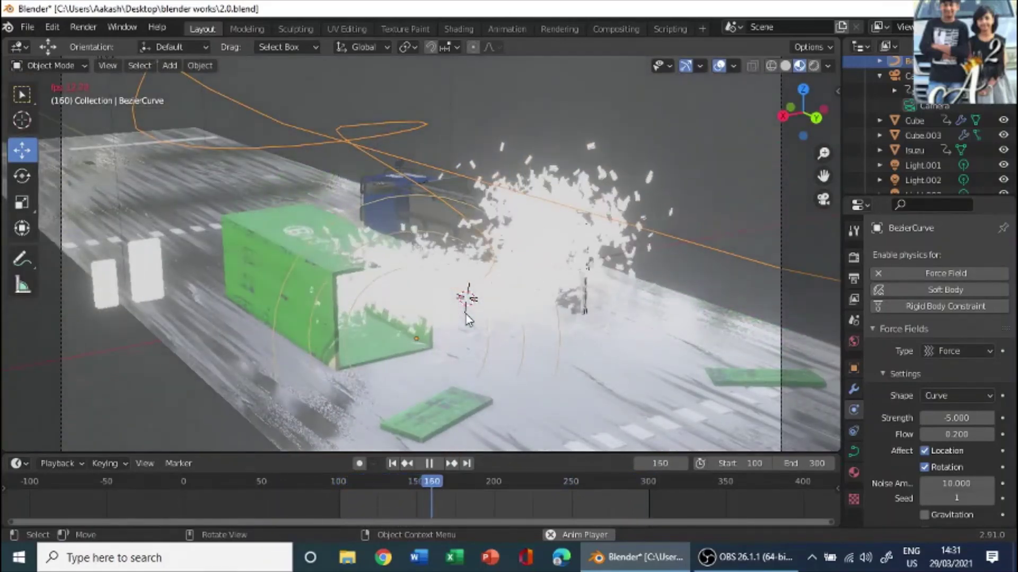
{"action": "key", "text": "space"}
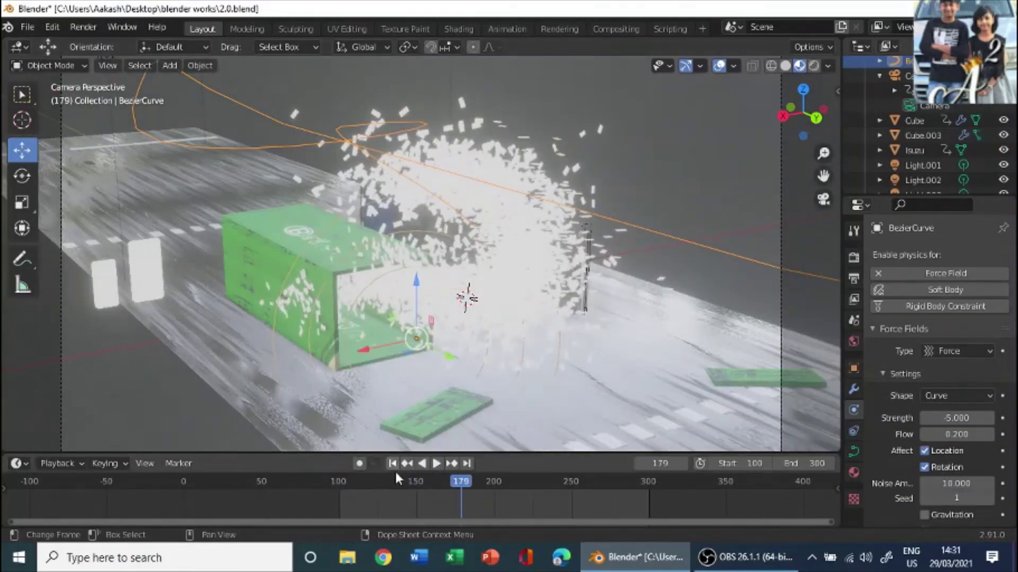
Step: Set the scene's start frame to 0 and scrub the timeline back to frame 121
{"action": "key", "text": "shift+Right"}
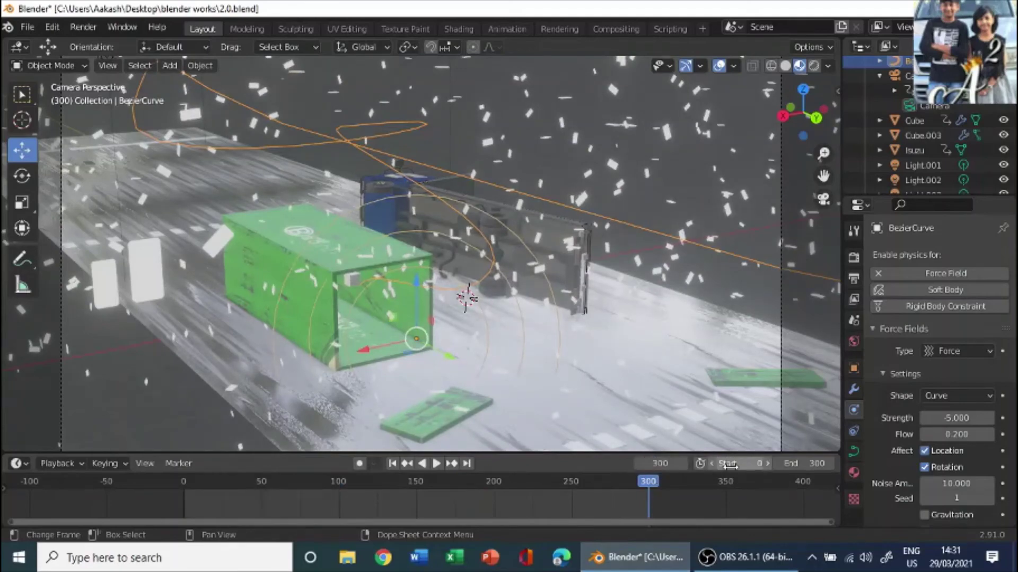
{"action": "left_click_drag", "start_coordinate": [646, 487], "coordinate": [371, 508]}
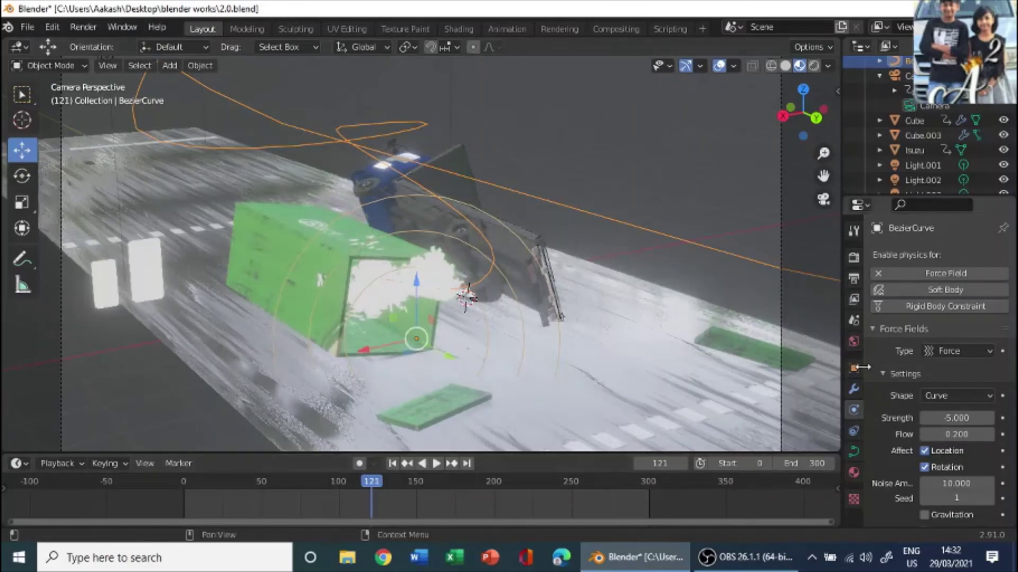
Step: Show the particle settings of the emitter Cube.003 and replay the burst from frame 98 in camera view
{"action": "left_click", "coordinate": [437, 270]}
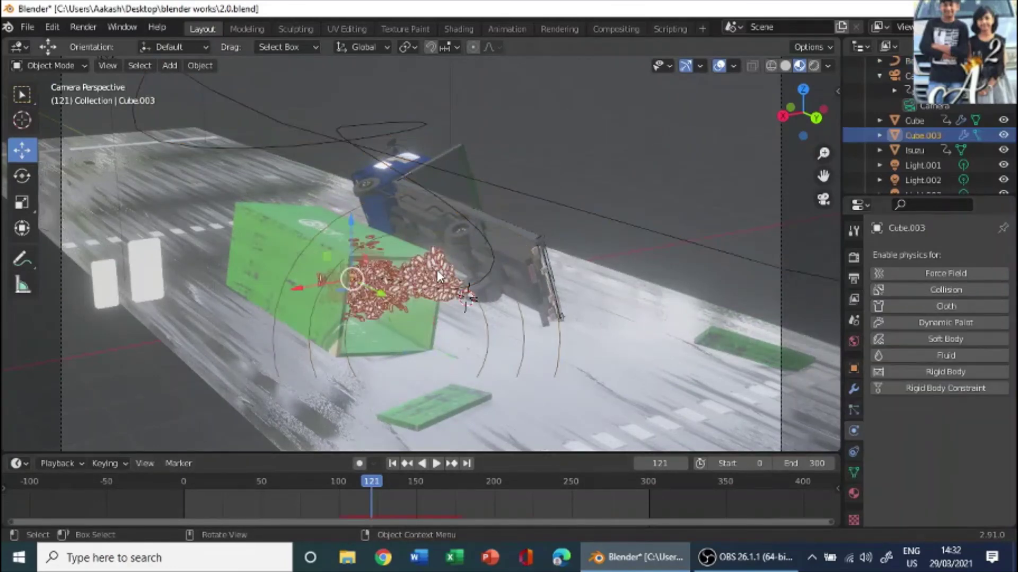
{"action": "left_click", "coordinate": [854, 410]}
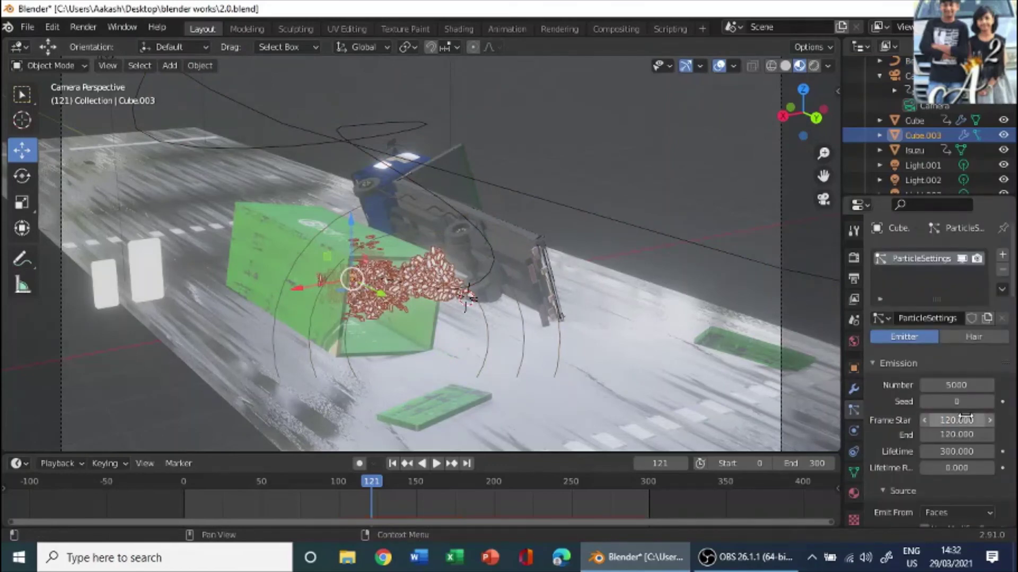
{"action": "left_click", "coordinate": [376, 465]}
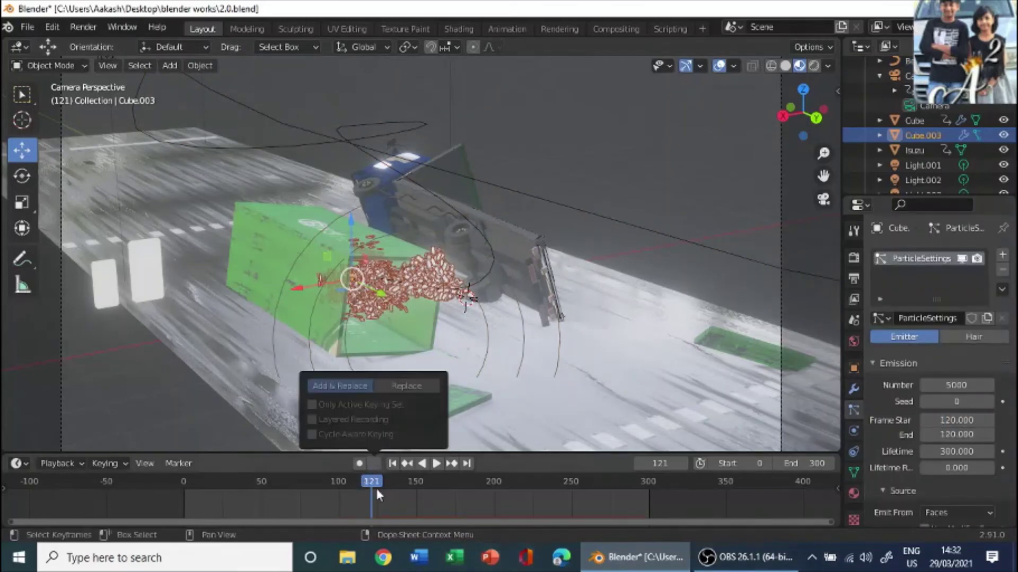
{"action": "left_click_drag", "start_coordinate": [358, 483], "coordinate": [336, 480]}
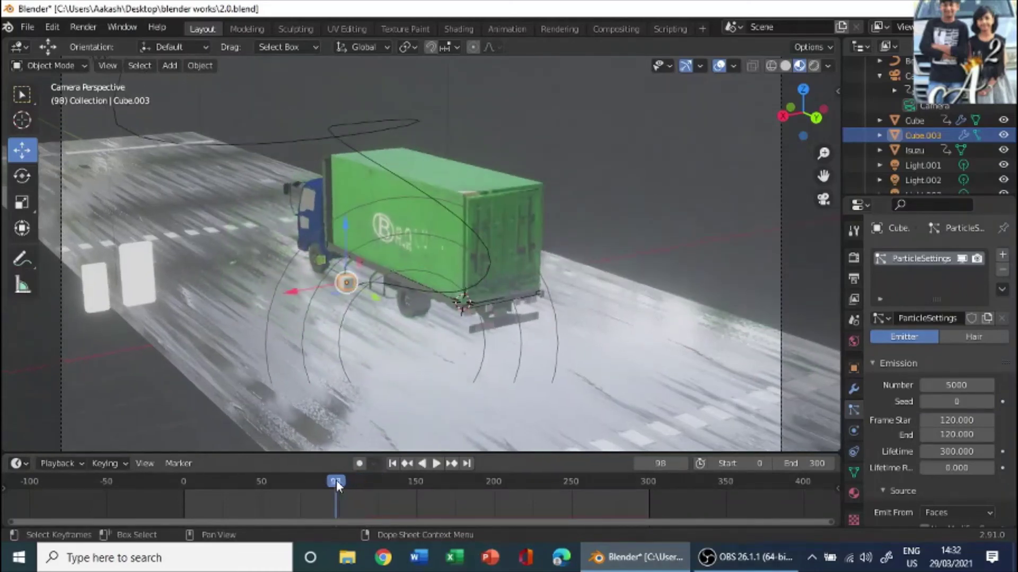
{"action": "key", "text": "space"}
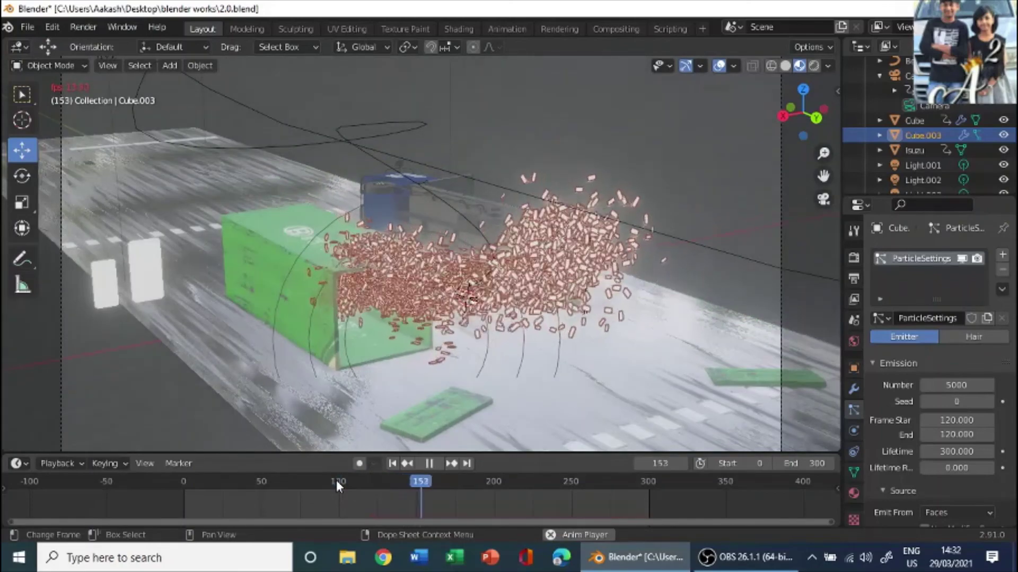
{"action": "left_click", "coordinate": [720, 181]}
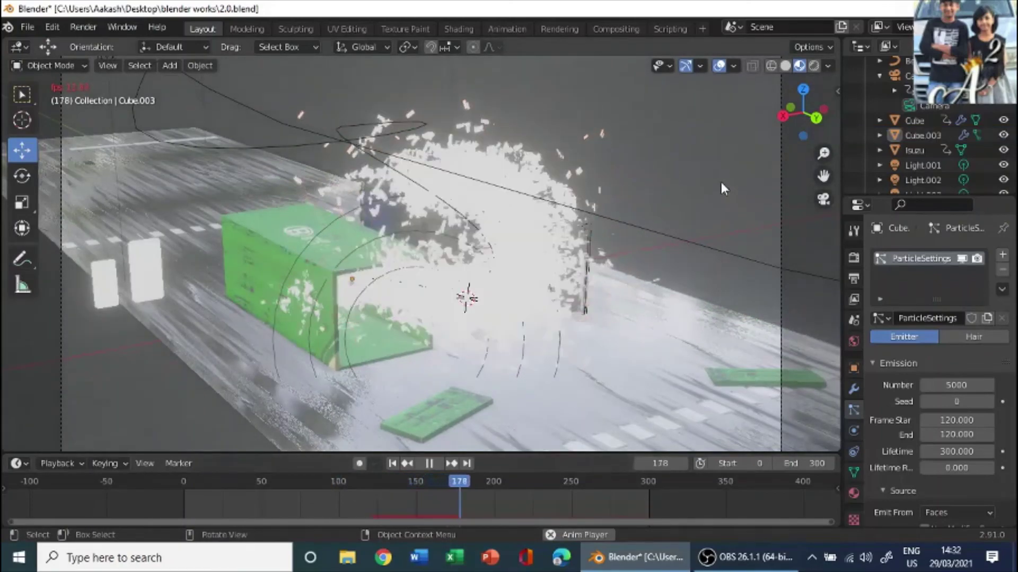
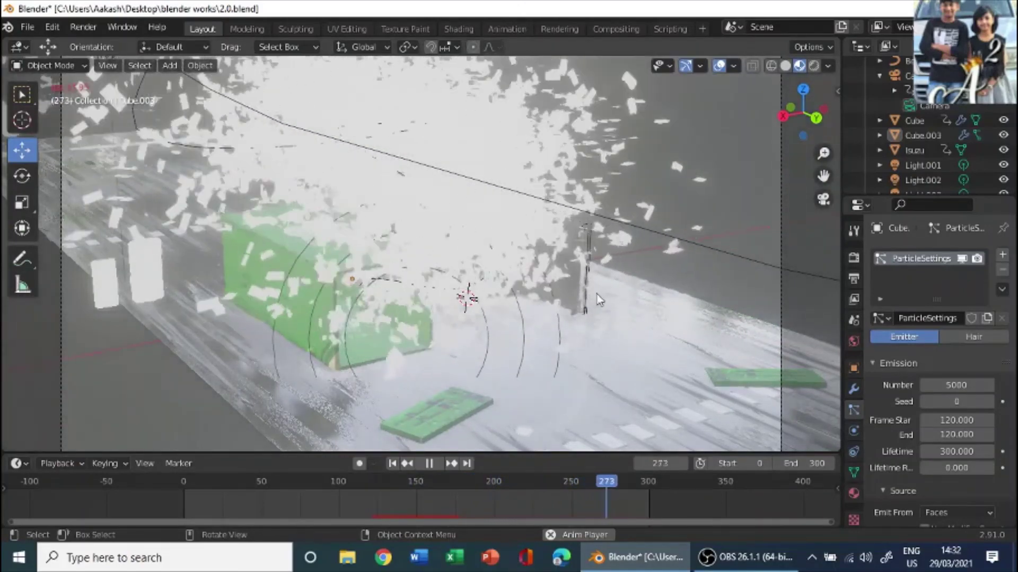
Step: Stop the animation playback and rewind the timeline to the first frame
{"action": "key", "text": "space"}
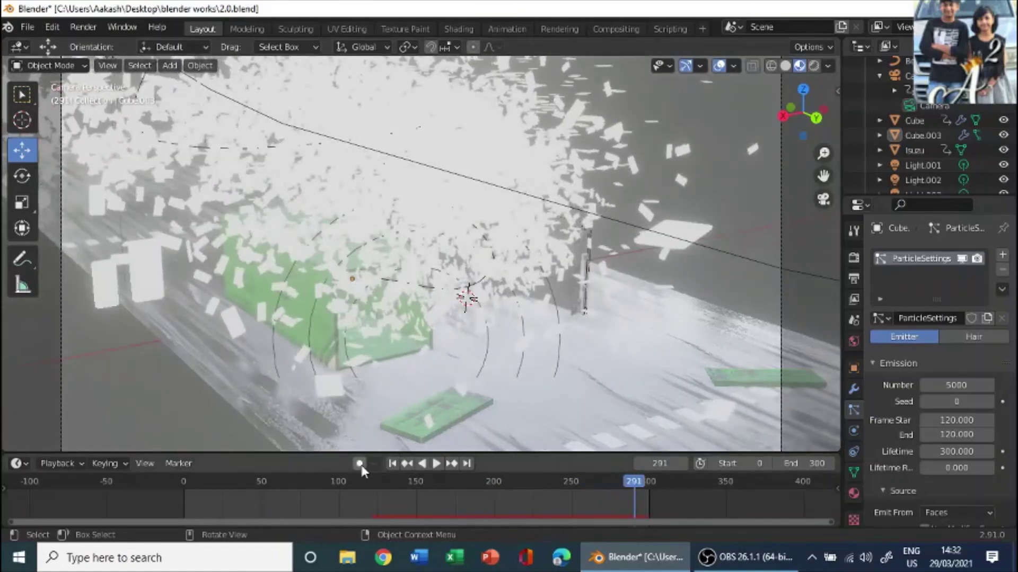
{"action": "left_click", "coordinate": [392, 463]}
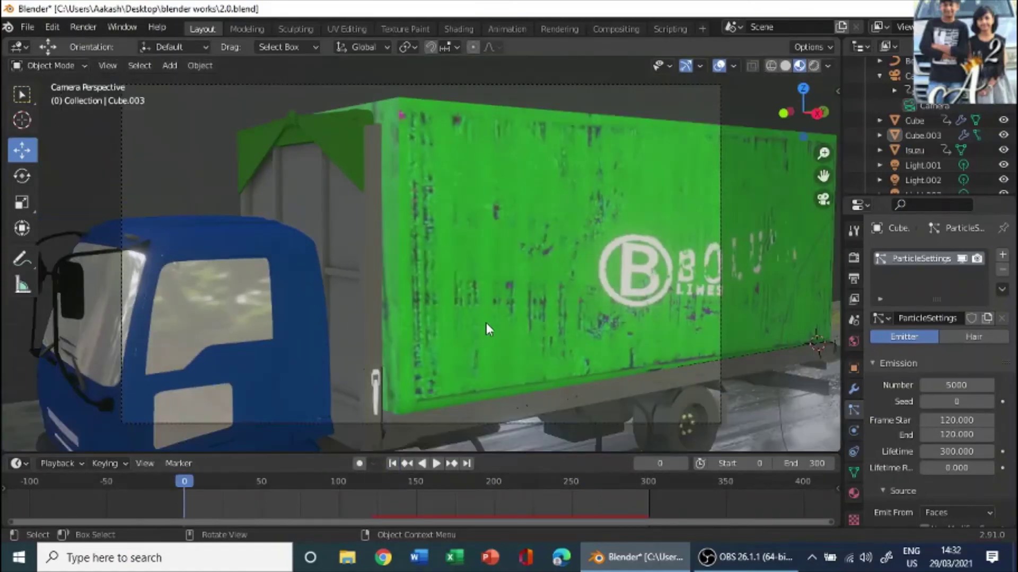
{"action": "scroll", "coordinate": [487, 329], "scroll_direction": "down", "scroll_amount": 1}
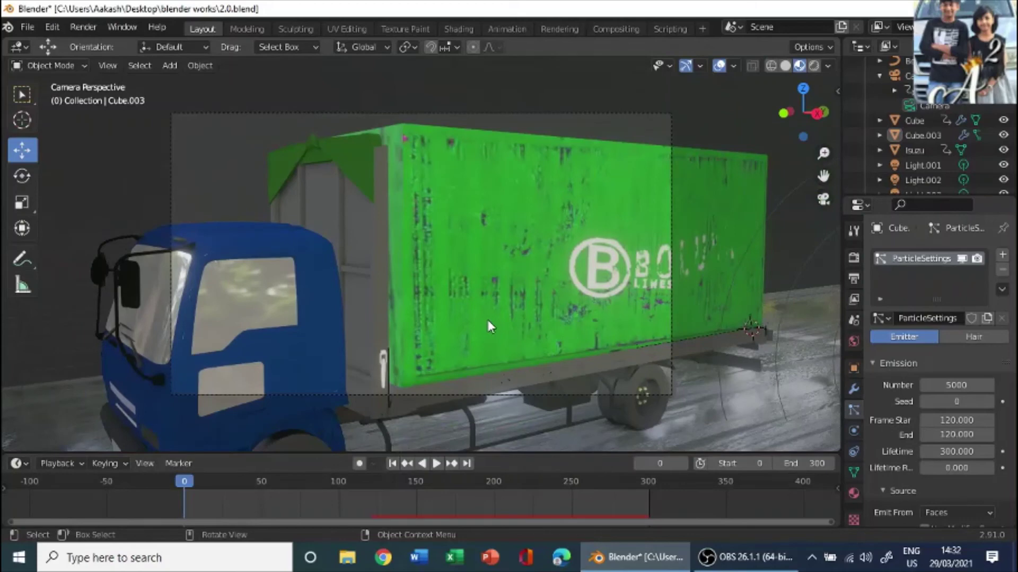
{"action": "scroll", "coordinate": [483, 206], "scroll_direction": "up", "scroll_amount": 3}
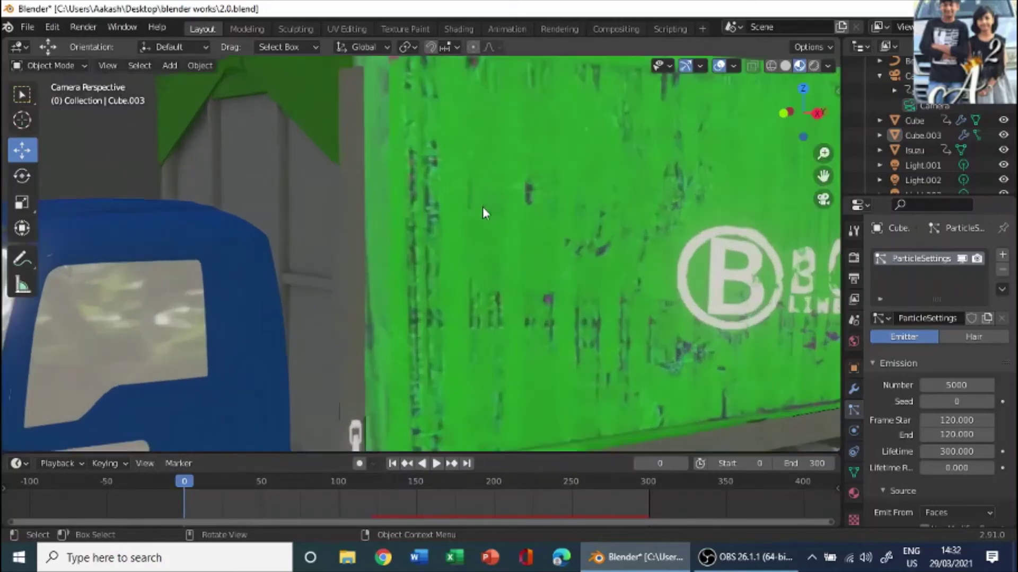
{"action": "scroll", "coordinate": [549, 169], "scroll_direction": "down", "scroll_amount": 3}
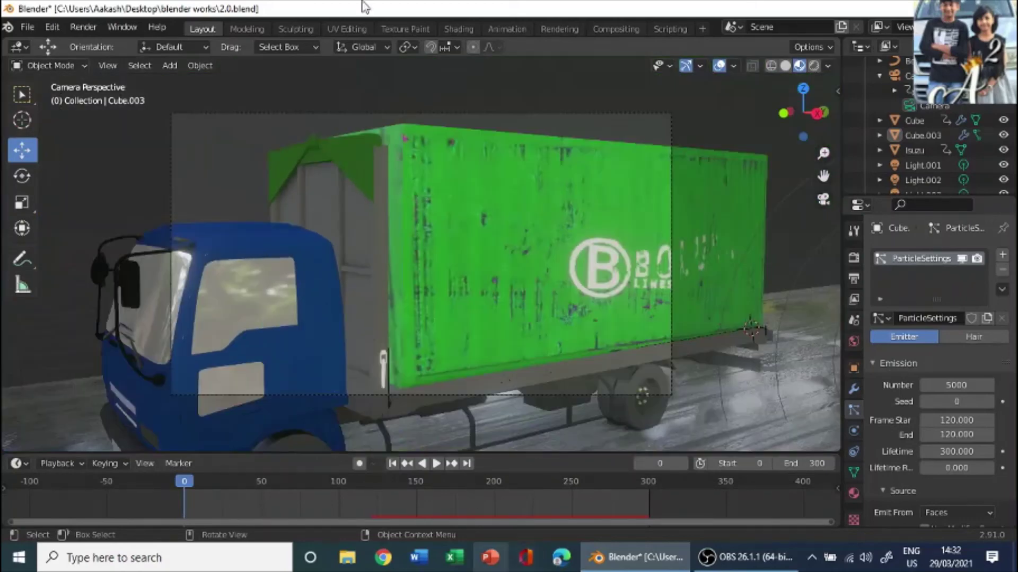
Step: Select the two white blocks beside the road one after the other
{"action": "key", "text": "KP_1"}
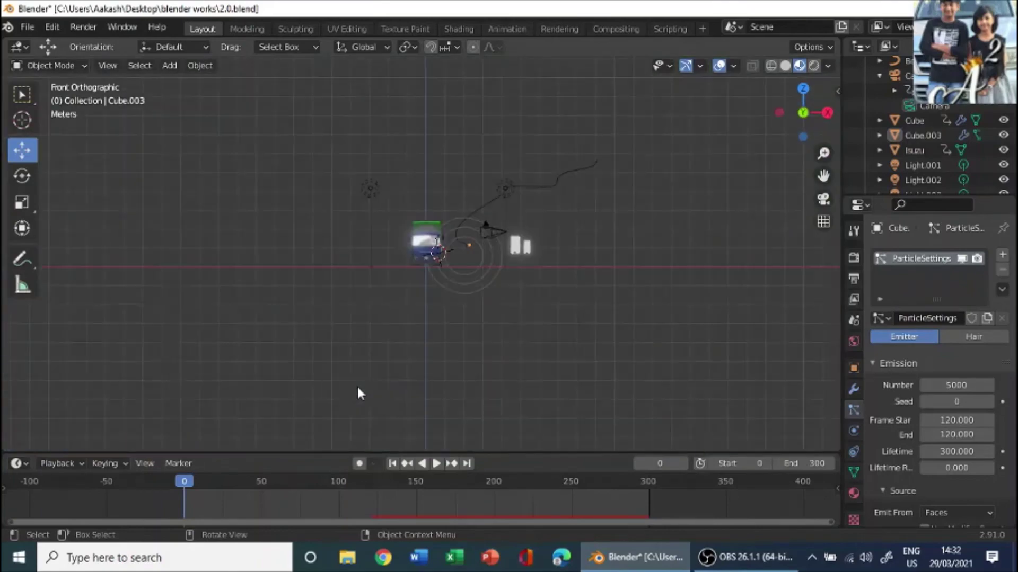
{"action": "scroll", "coordinate": [560, 334], "scroll_direction": "up", "scroll_amount": 4}
{"action": "mouse_move", "coordinate": [560, 334]}
{"action": "middle_mouse_down"}
{"action": "mouse_move", "coordinate": [374, 286]}
{"action": "mouse_move", "coordinate": [399, 289]}
{"action": "mouse_move", "coordinate": [450, 387]}
{"action": "mouse_move", "coordinate": [422, 327]}
{"action": "mouse_move", "coordinate": [430, 205]}
{"action": "mouse_move", "coordinate": [455, 195]}
{"action": "mouse_move", "coordinate": [479, 291]}
{"action": "mouse_move", "coordinate": [461, 418]}
{"action": "mouse_move", "coordinate": [469, 367]}
{"action": "mouse_move", "coordinate": [541, 327]}
{"action": "middle_mouse_up"}
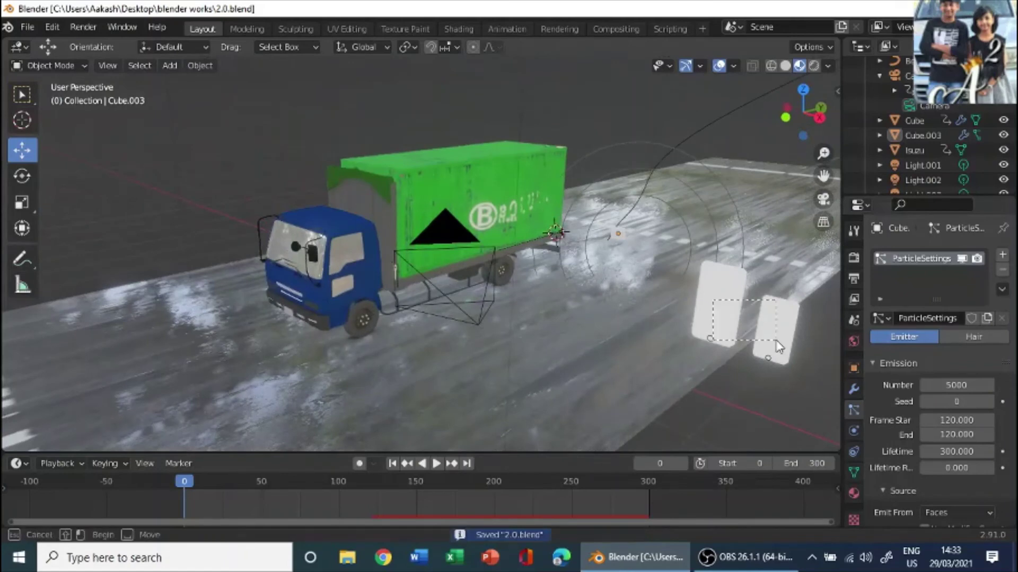
{"action": "left_click", "coordinate": [776, 345]}
{"action": "mouse_move", "coordinate": [776, 345]}
{"action": "middle_mouse_down"}
{"action": "mouse_move", "coordinate": [790, 390]}
{"action": "mouse_move", "coordinate": [778, 339]}
{"action": "middle_mouse_up"}
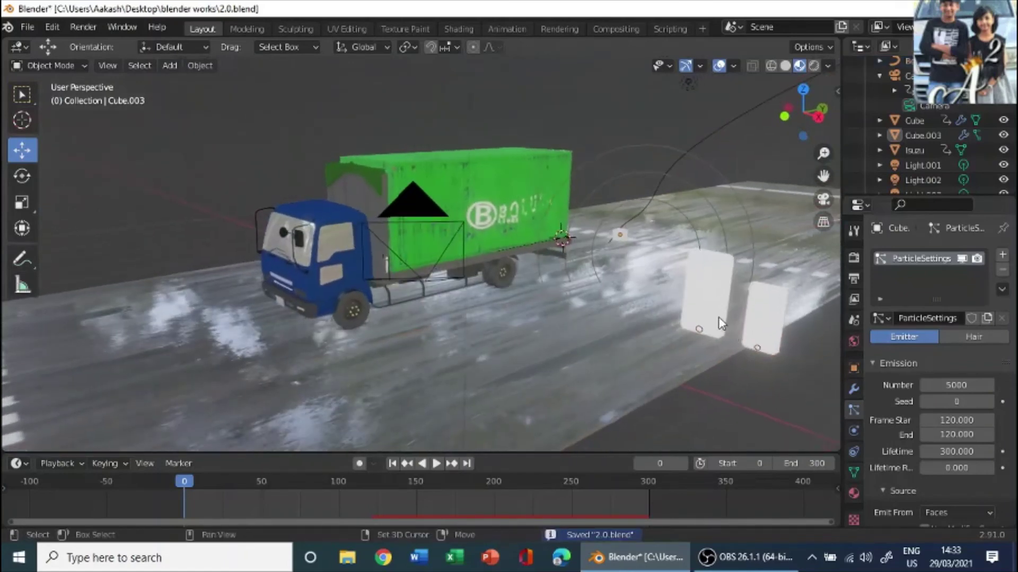
{"action": "left_click", "coordinate": [774, 329]}
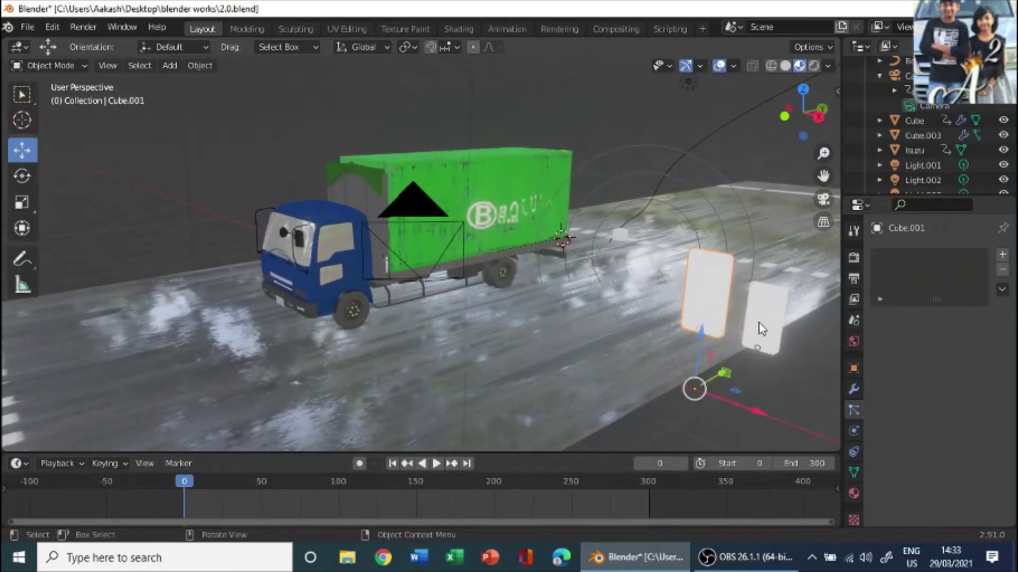
{"action": "left_click", "coordinate": [767, 317], "text": "shift"}
{"action": "scroll", "coordinate": [436, 181], "scroll_direction": "up", "scroll_amount": 5}
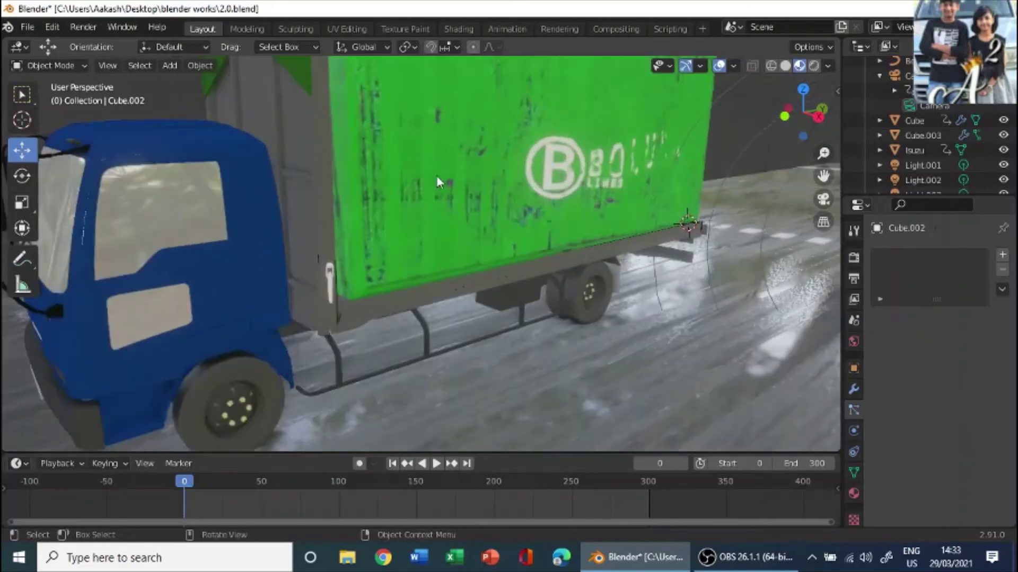
{"action": "scroll", "coordinate": [551, 172], "scroll_direction": "down", "scroll_amount": 2}
{"action": "middle_click_drag", "start_coordinate": [551, 172], "coordinate": [476, 173]}
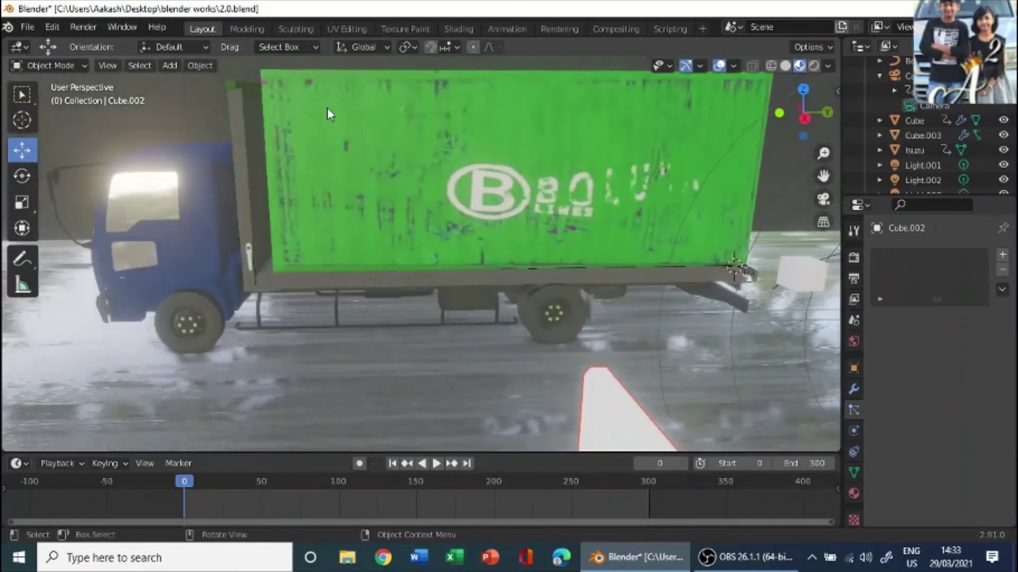
{"action": "left_click", "coordinate": [55, 64]}
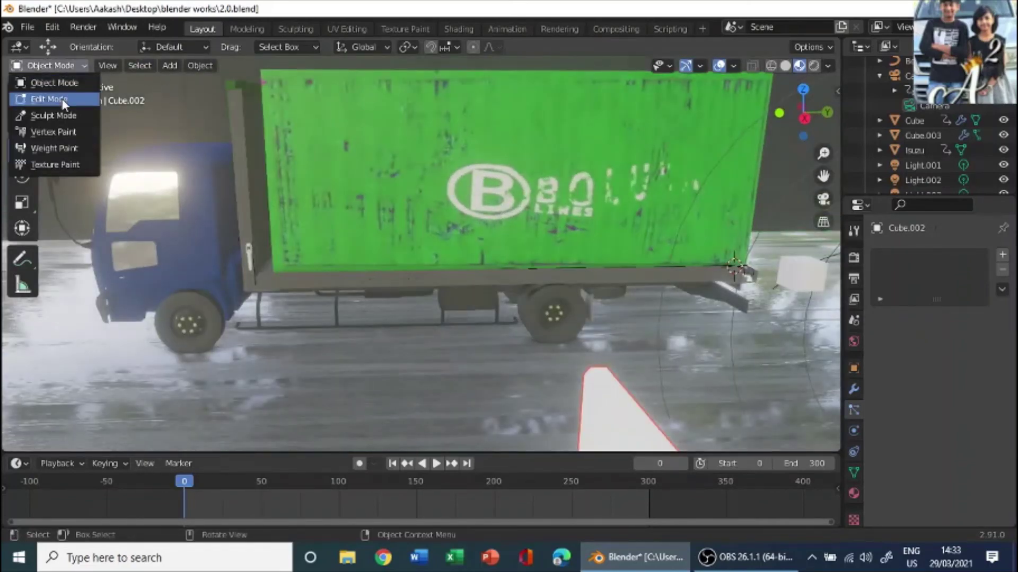
{"action": "left_click", "coordinate": [61, 99]}
{"action": "left_click", "coordinate": [54, 64]}
{"action": "left_click", "coordinate": [50, 80]}
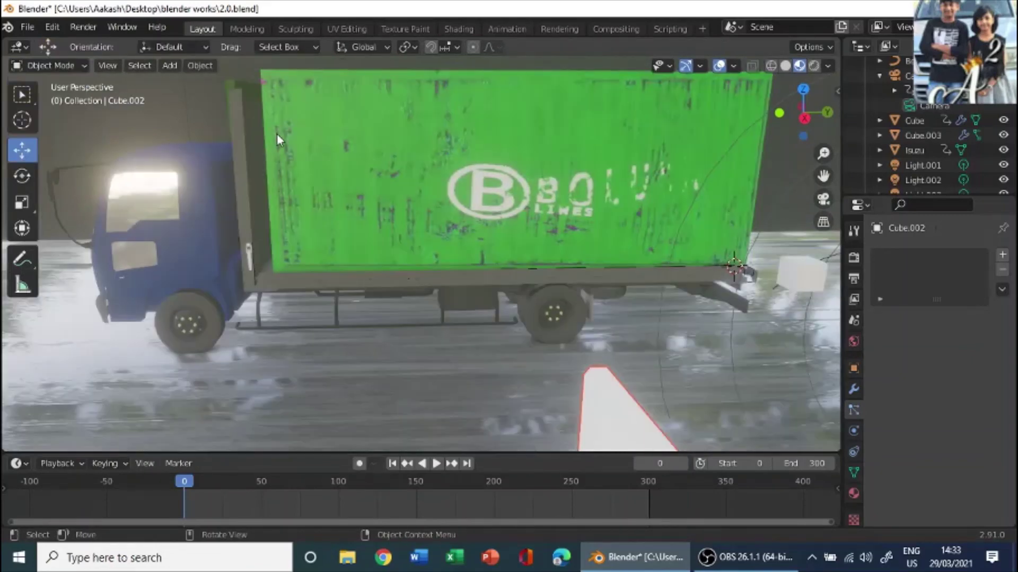
Step: Try hiding the selected front edge of the green container in Edit Mode, and undo the hiding
{"action": "left_click", "coordinate": [348, 139]}
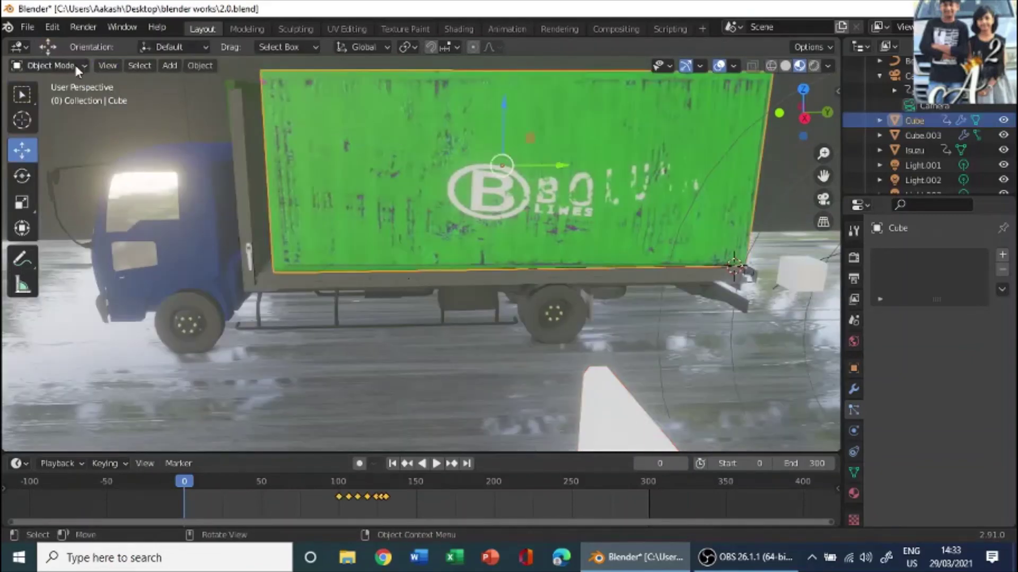
{"action": "key", "text": "Tab"}
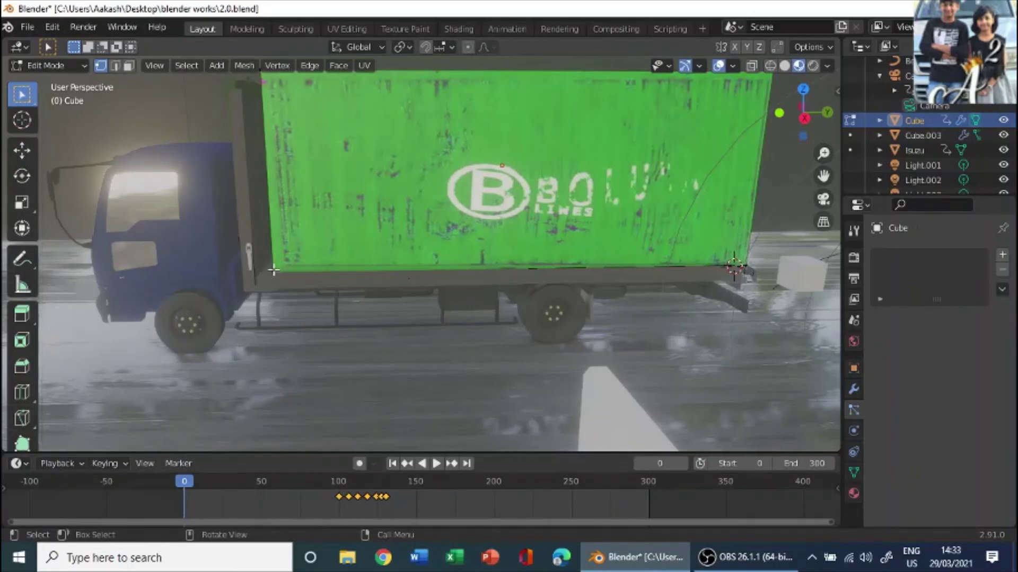
{"action": "scroll", "coordinate": [272, 274], "scroll_direction": "up", "scroll_amount": 1}
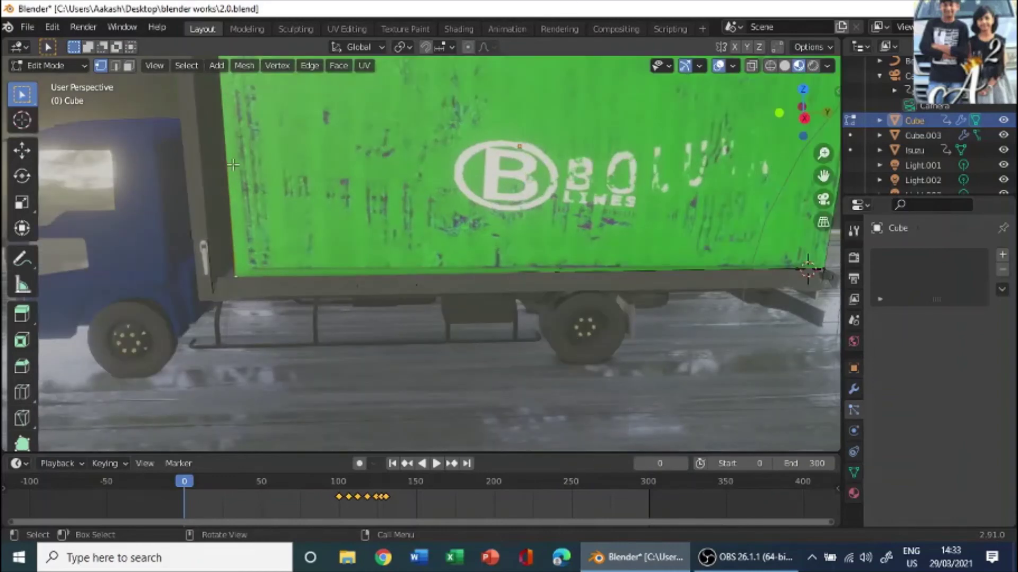
{"action": "key", "text": "h"}
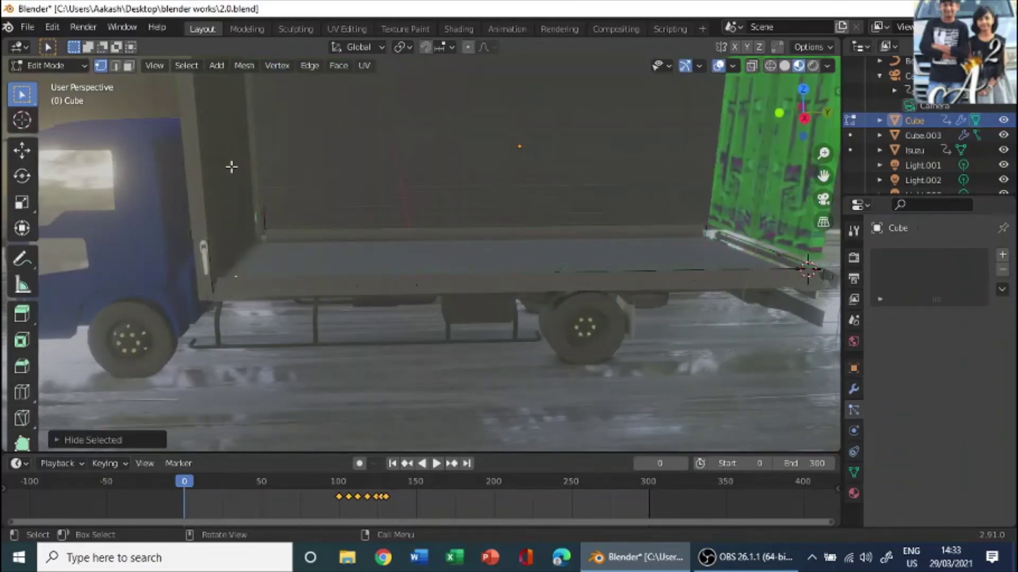
{"action": "key", "text": "ctrl+z"}
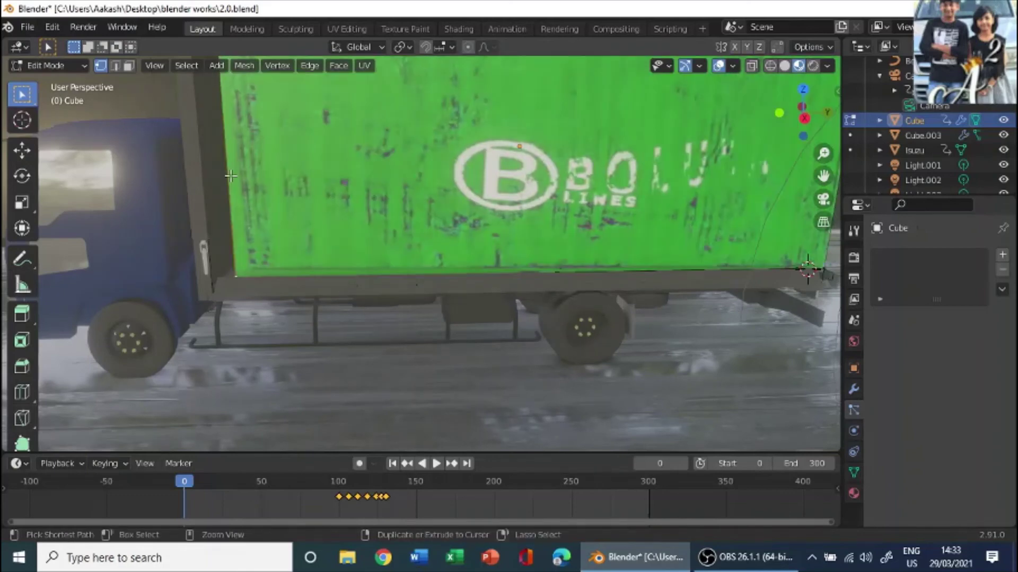
Step: Try to hook the container's front edge to a selected object, and return to Object Mode
{"action": "key", "text": "ctrl+h"}
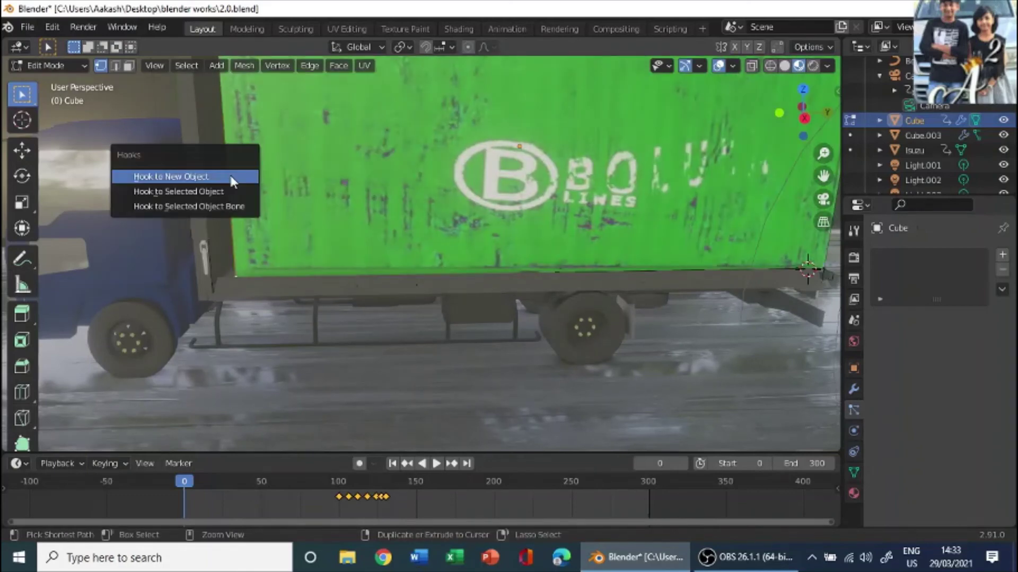
{"action": "left_click", "coordinate": [206, 193]}
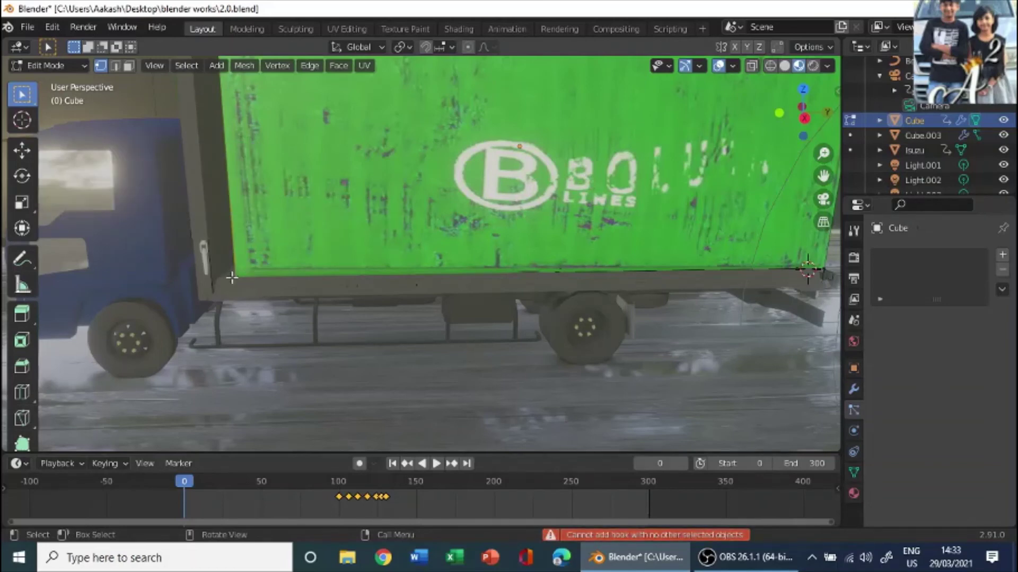
{"action": "scroll", "coordinate": [286, 291], "scroll_direction": "down", "scroll_amount": 2}
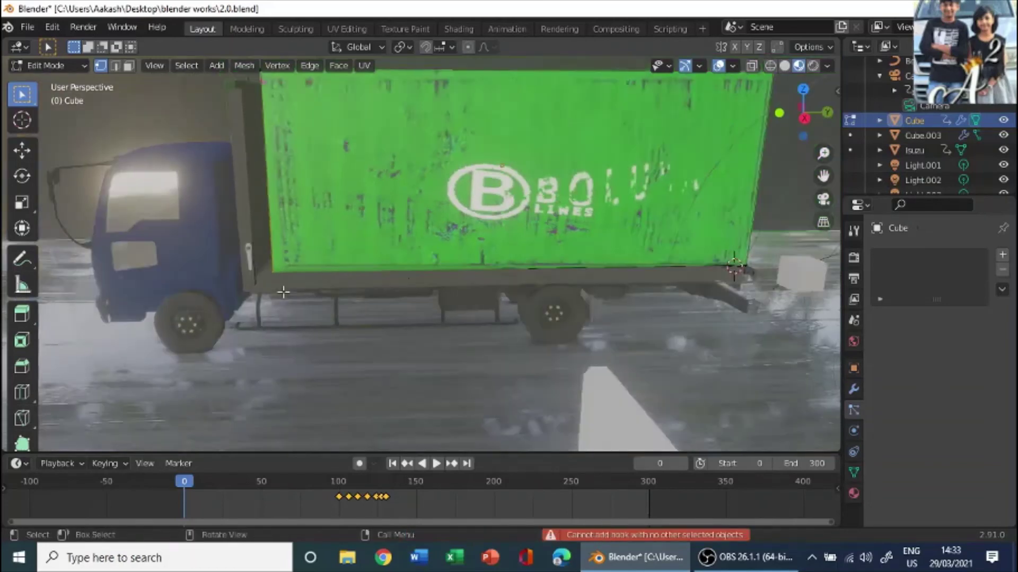
{"action": "middle_click_drag", "start_coordinate": [327, 299], "coordinate": [343, 300]}
{"action": "scroll", "coordinate": [189, 168], "scroll_direction": "up", "scroll_amount": 1}
{"action": "scroll", "coordinate": [128, 114], "scroll_direction": "down", "scroll_amount": 2}
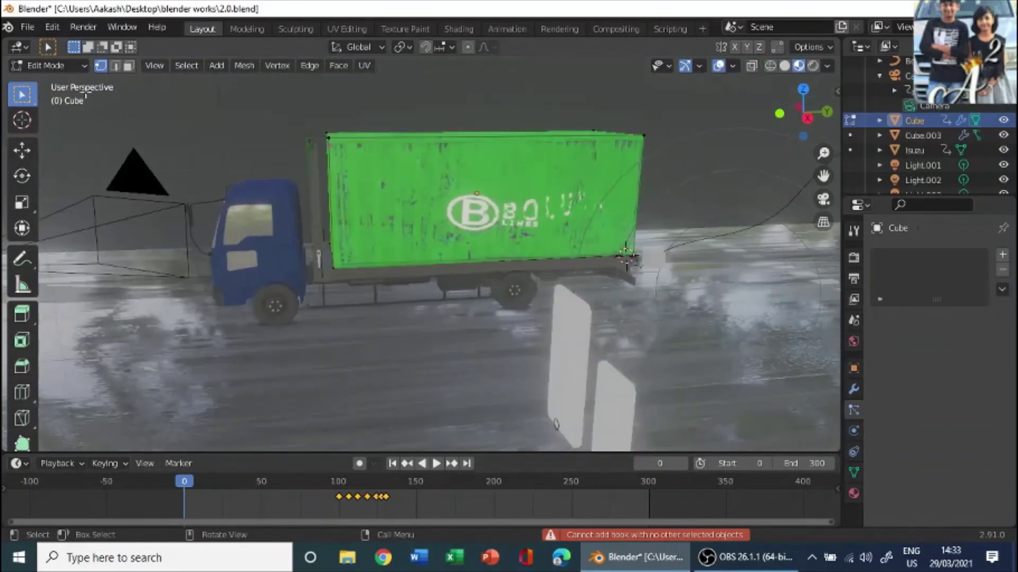
{"action": "left_click", "coordinate": [40, 66]}
{"action": "left_click", "coordinate": [53, 80]}
{"action": "scroll", "coordinate": [352, 205], "scroll_direction": "down", "scroll_amount": 2}
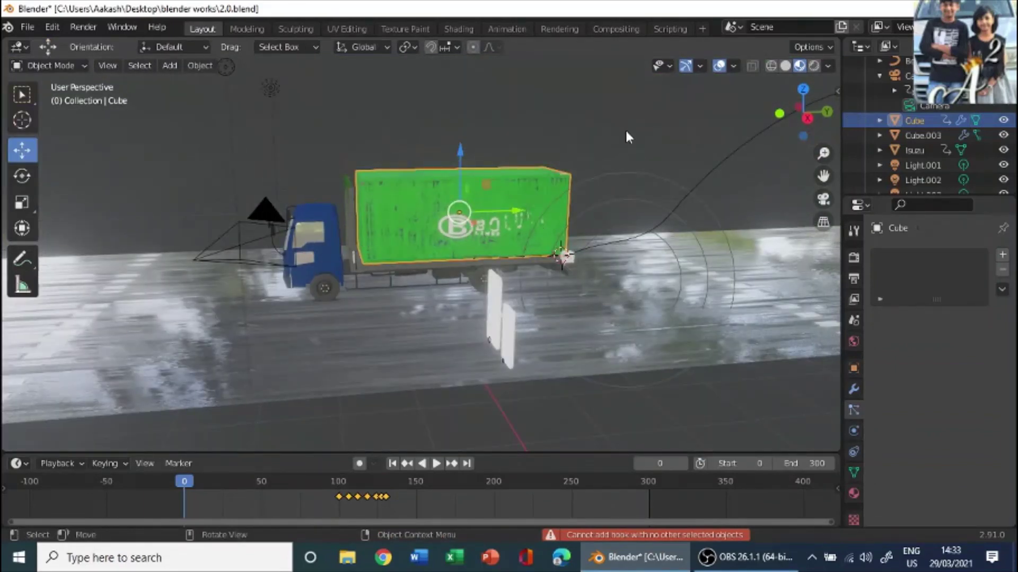
Step: Display the transform values and move both white blocks down along Z, out of sight below the road
{"action": "key", "text": "n"}
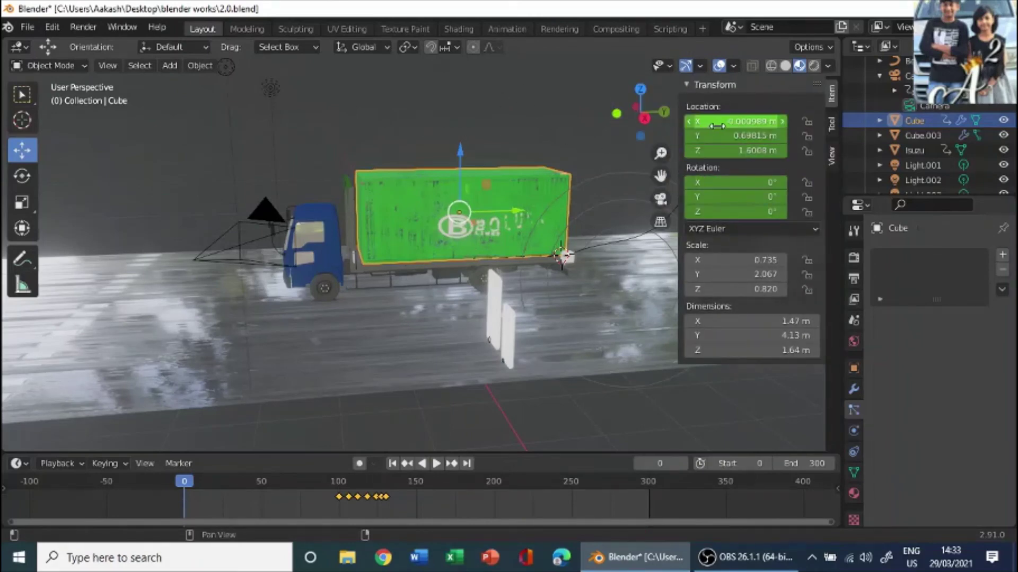
{"action": "left_click", "coordinate": [480, 106]}
{"action": "middle_click_drag", "start_coordinate": [482, 175], "coordinate": [610, 256]}
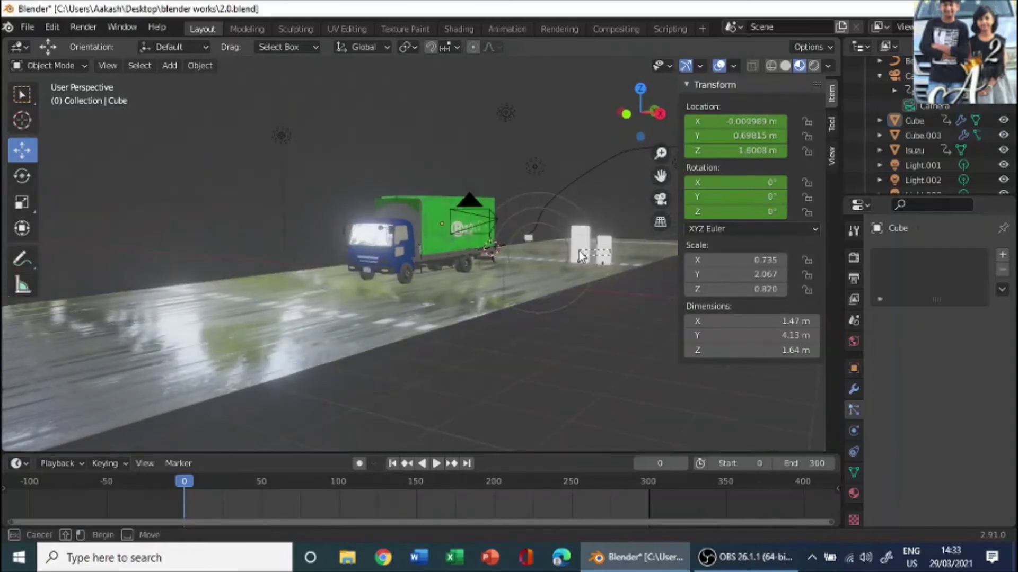
{"action": "left_click", "coordinate": [592, 254]}
{"action": "left_click", "coordinate": [599, 253]}
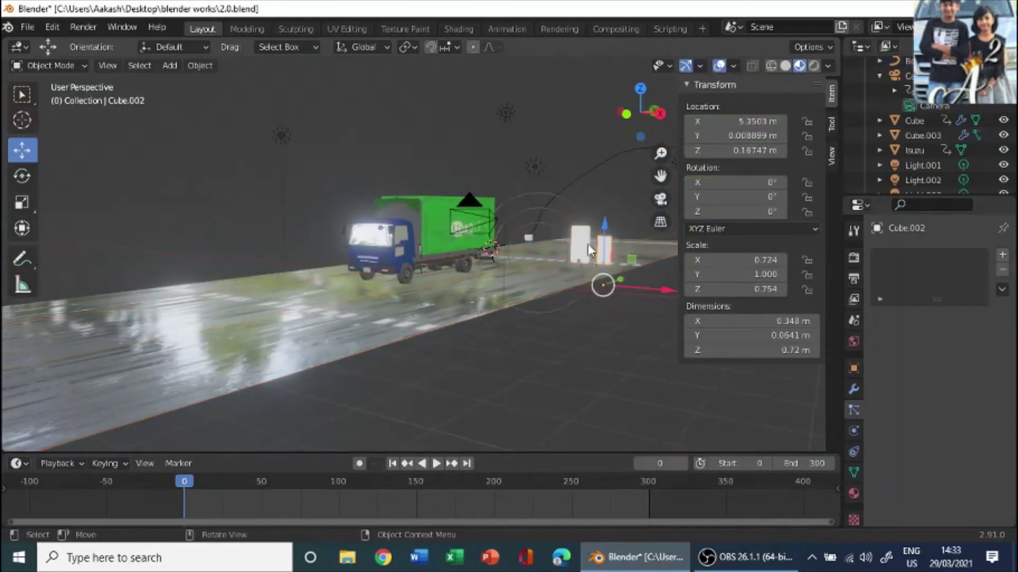
{"action": "left_click", "coordinate": [581, 241], "text": "shift"}
{"action": "key", "text": "g"}
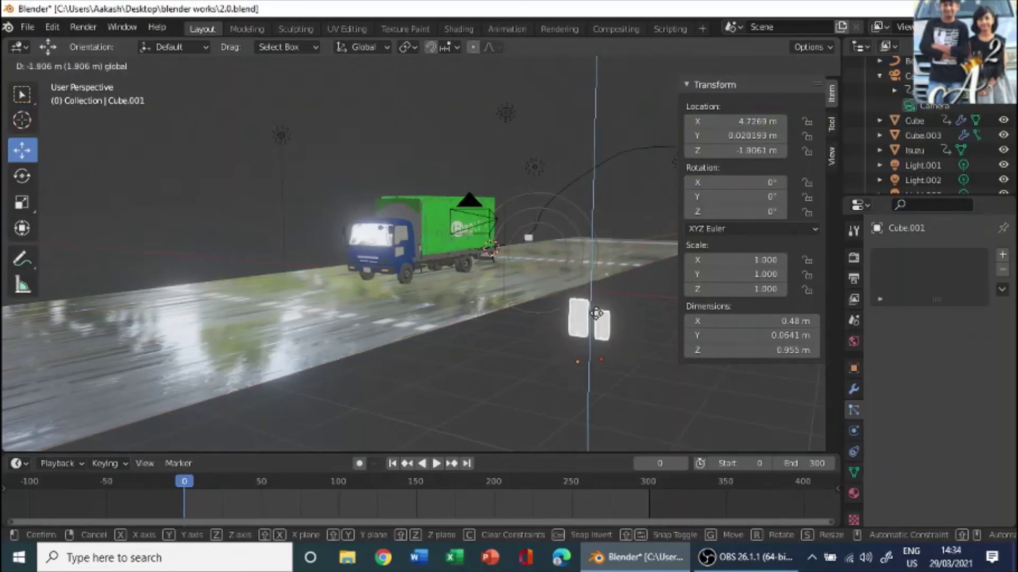
{"action": "left_click", "coordinate": [632, 367]}
{"action": "key", "text": "g"}
{"action": "left_click", "coordinate": [530, 349]}
Step: Set the X, Y and Z scale of the small emitter cube behind the truck to 0, and deselect it
{"action": "middle_click_drag", "start_coordinate": [530, 349], "coordinate": [523, 287]}
{"action": "left_click", "coordinate": [514, 281]}
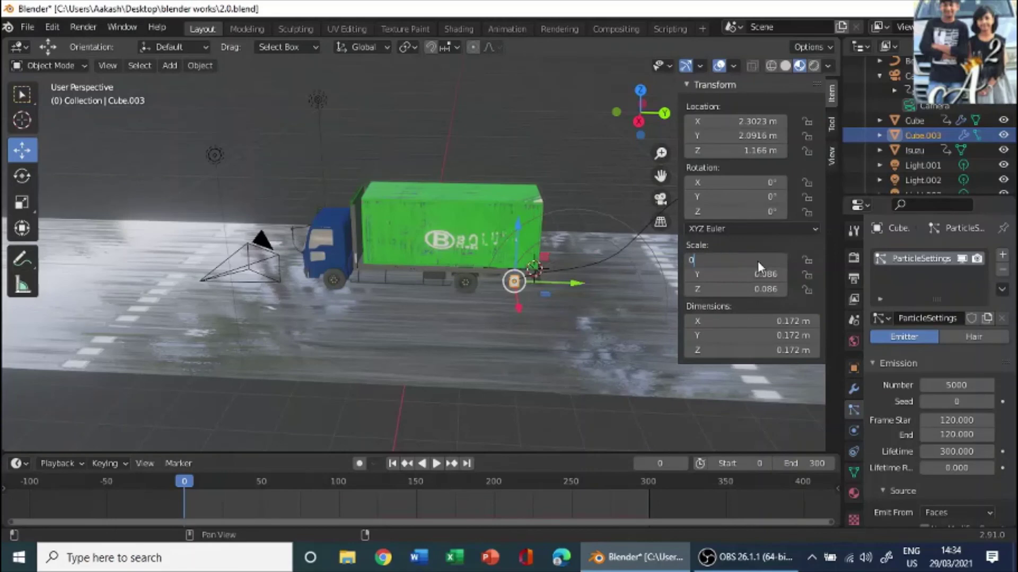
{"action": "left_click", "coordinate": [736, 275]}
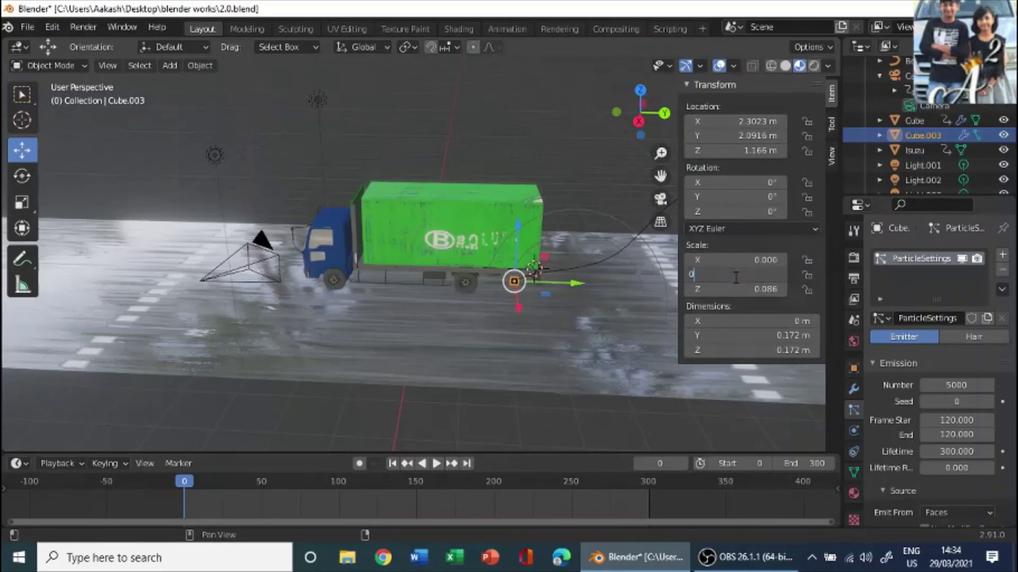
{"action": "left_click", "coordinate": [742, 290]}
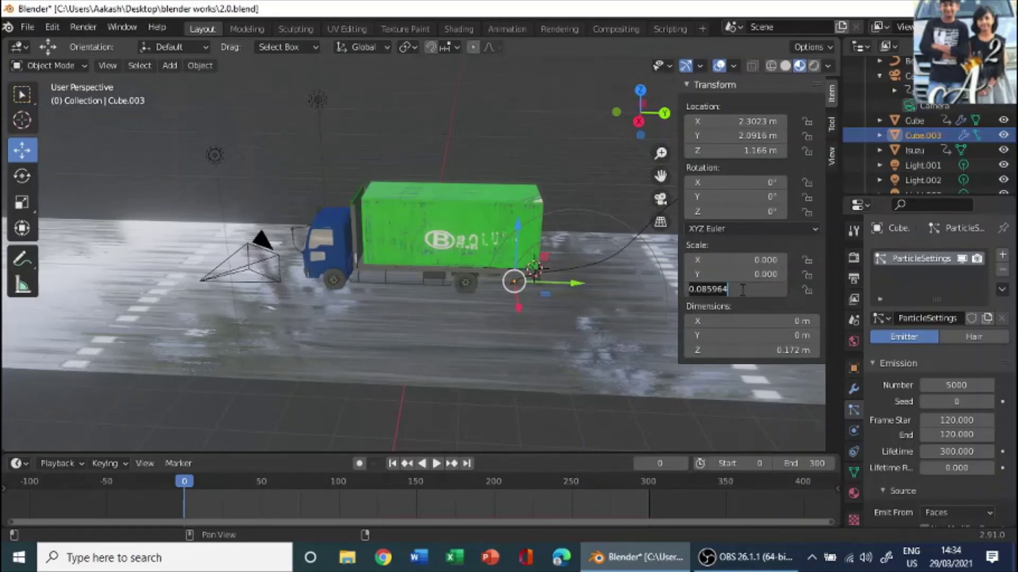
{"action": "type", "text": "0"}
{"action": "key", "text": "Return"}
{"action": "left_click", "coordinate": [522, 428]}
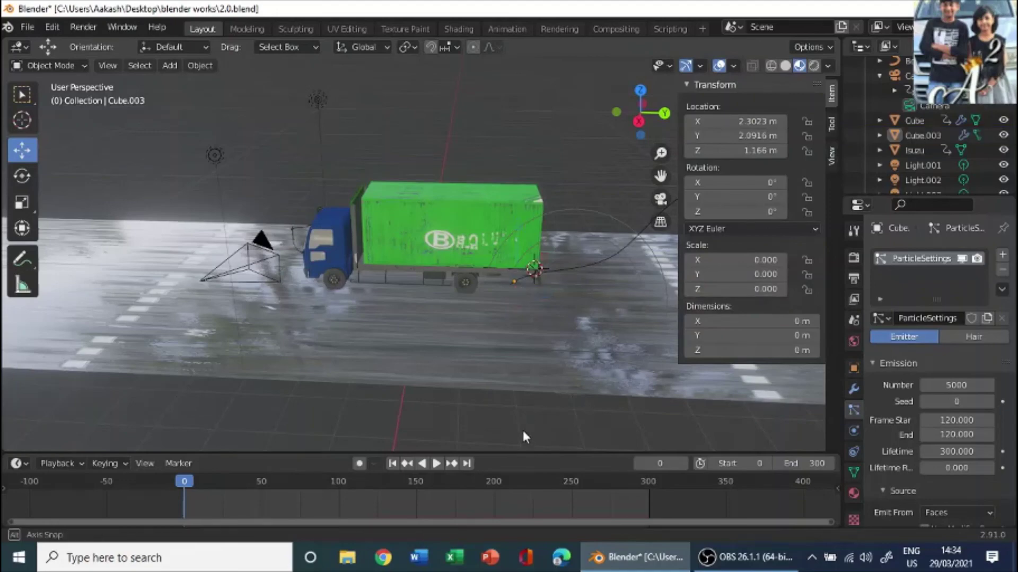
Step: Play the animation through the camera view to check the particle burst from the container, and stop the playback
{"action": "middle_click_drag", "start_coordinate": [521, 428], "coordinate": [430, 354]}
{"action": "scroll", "coordinate": [428, 353], "scroll_direction": "down", "scroll_amount": 4}
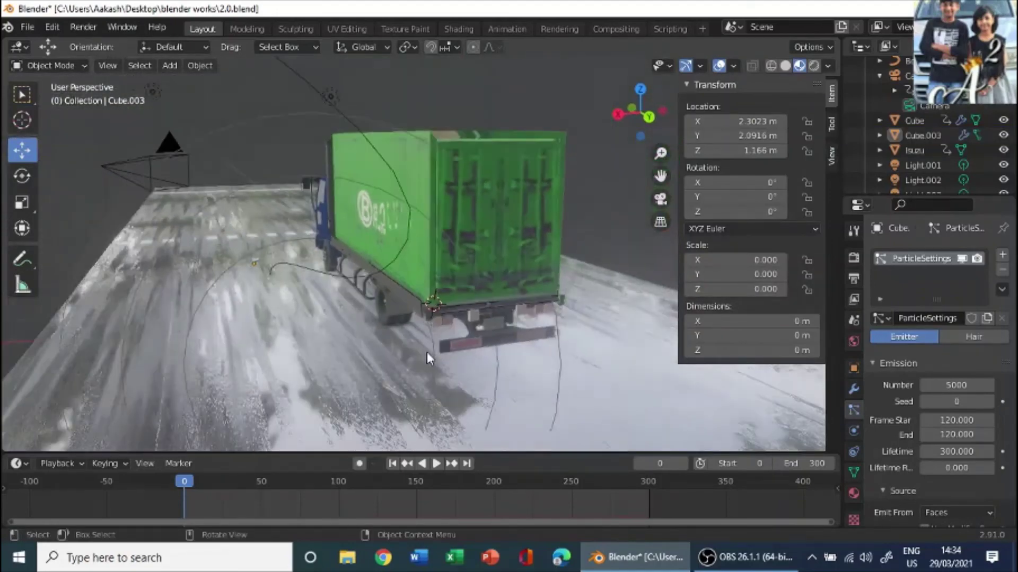
{"action": "key", "text": "space"}
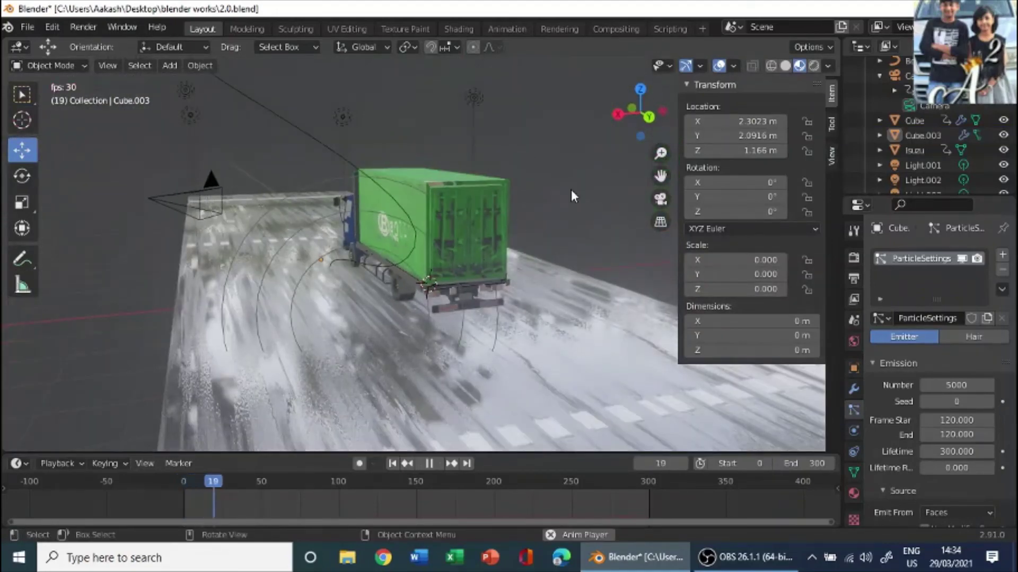
{"action": "key", "text": "KP_0"}
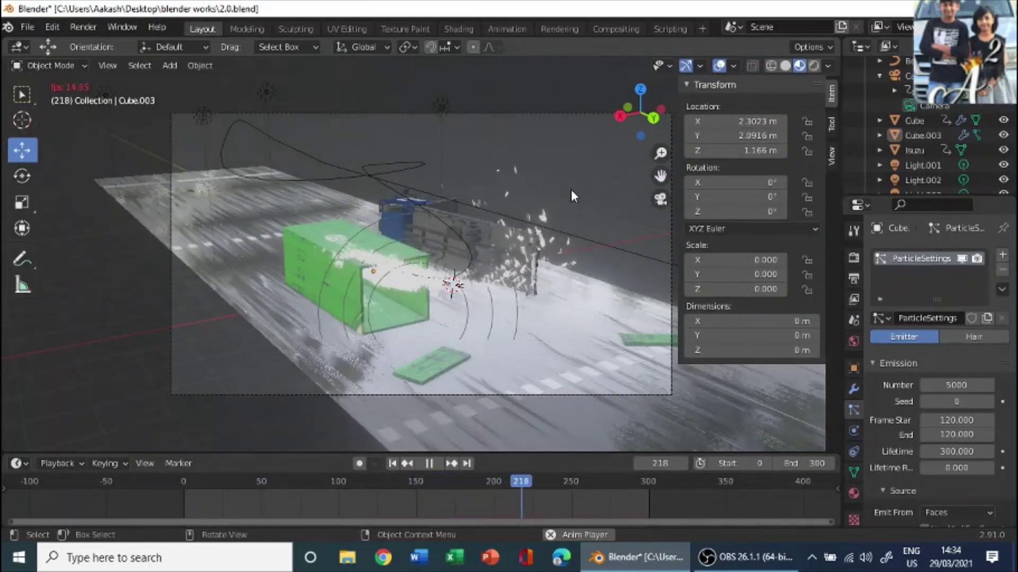
{"action": "key", "text": "space"}
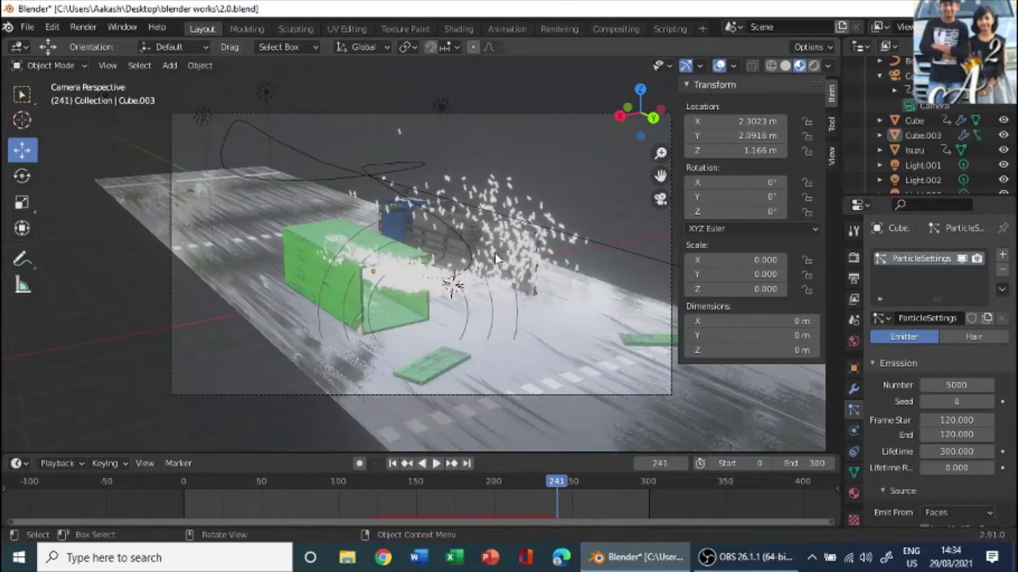
Step: Move the zero-scale particle emitter cube to Y 2.7153 m and Z 0.8516 m, inside the container's open end
{"action": "left_click", "coordinate": [416, 281]}
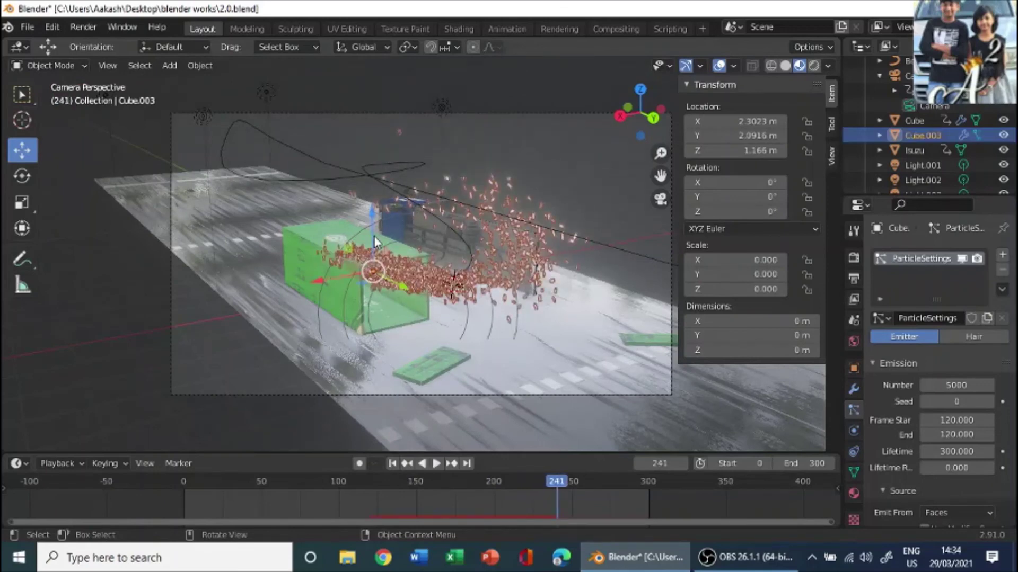
{"action": "left_click_drag", "start_coordinate": [373, 238], "coordinate": [377, 251]}
{"action": "left_click_drag", "start_coordinate": [398, 298], "coordinate": [413, 306]}
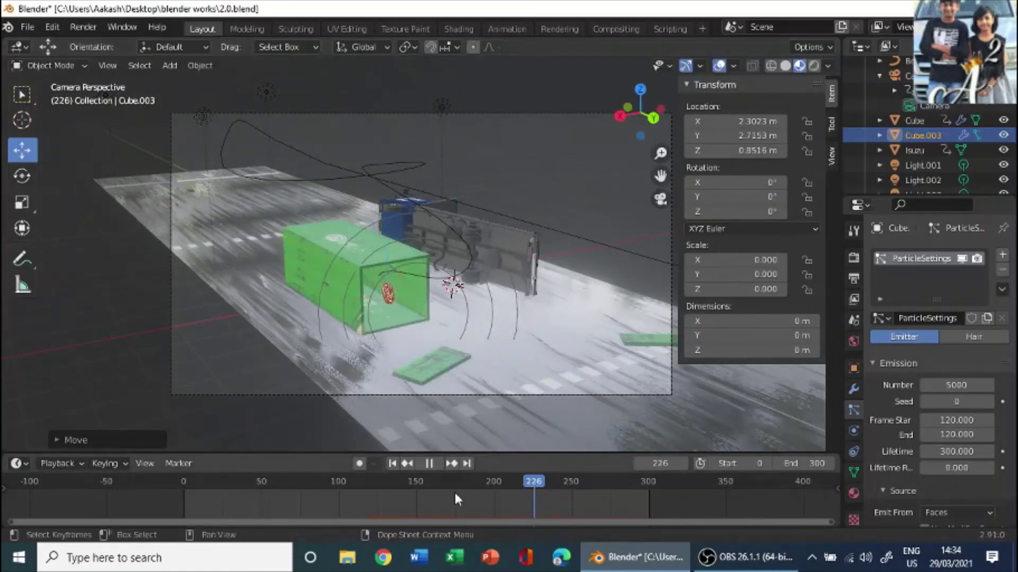
Step: Replay the animation from the first frame and examine the particle stream at the container opening up close
{"action": "left_click", "coordinate": [383, 482]}
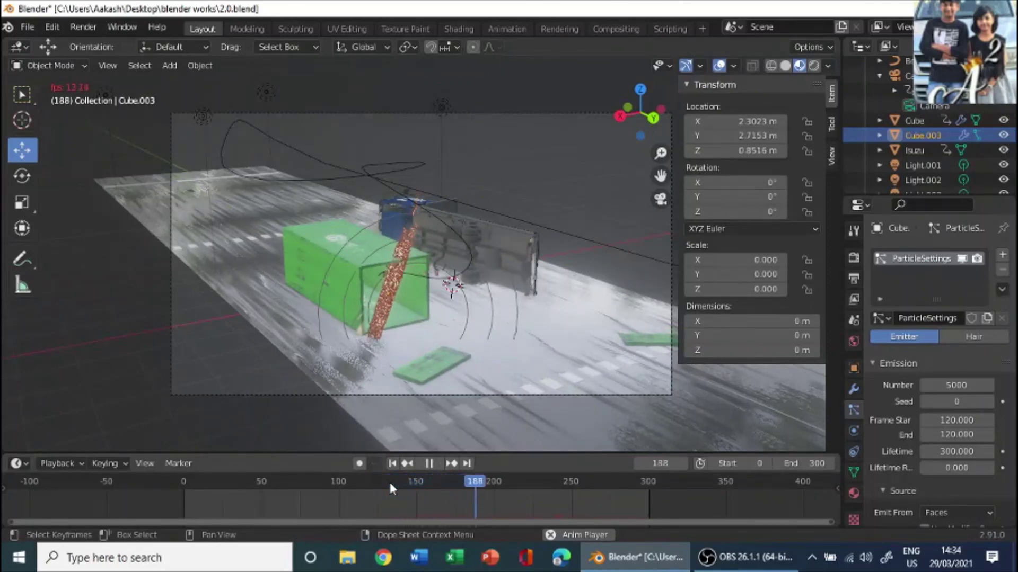
{"action": "key", "text": "space"}
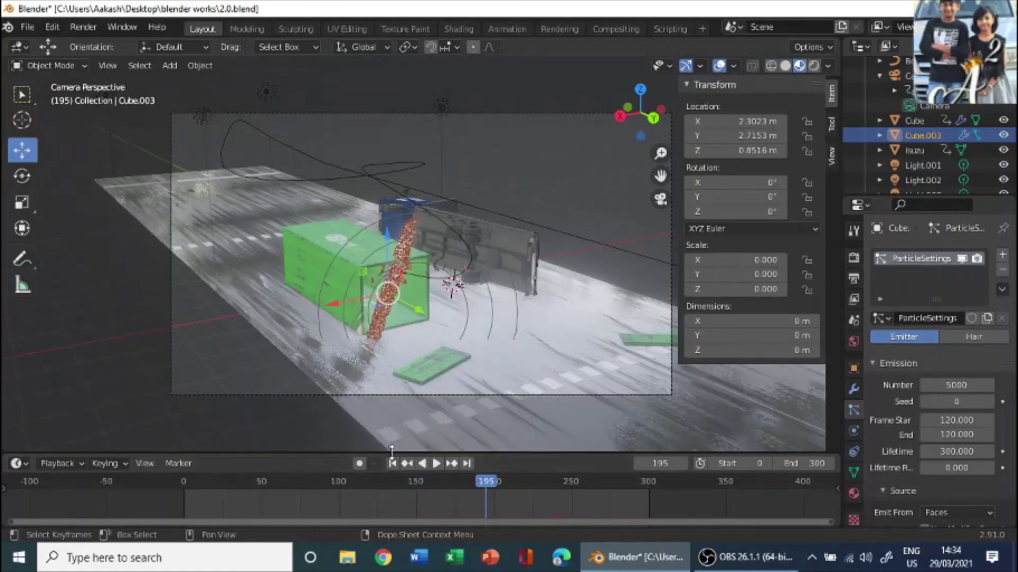
{"action": "left_click", "coordinate": [393, 463]}
{"action": "key", "text": "space"}
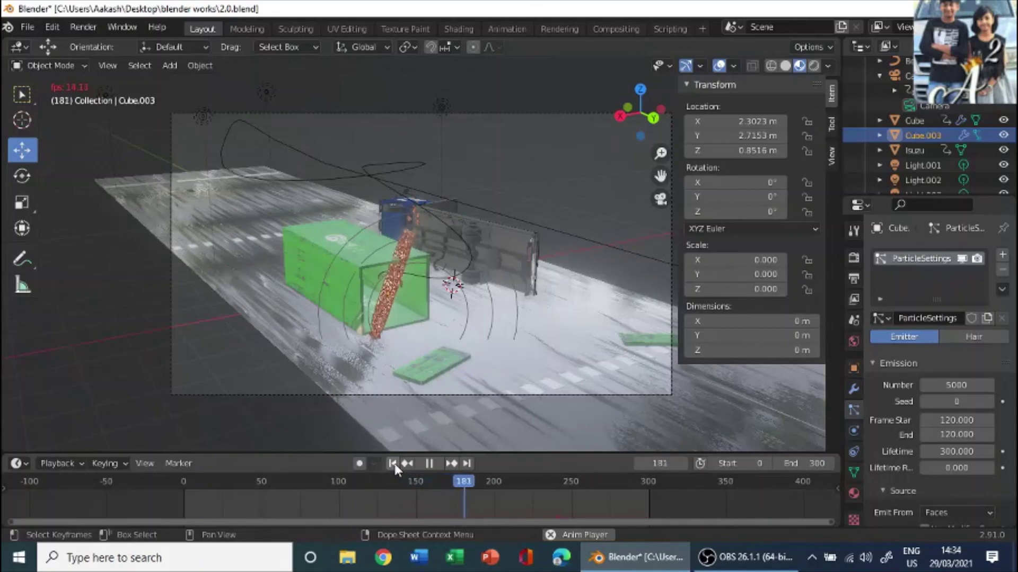
{"action": "scroll", "coordinate": [387, 427], "scroll_direction": "up", "scroll_amount": 3}
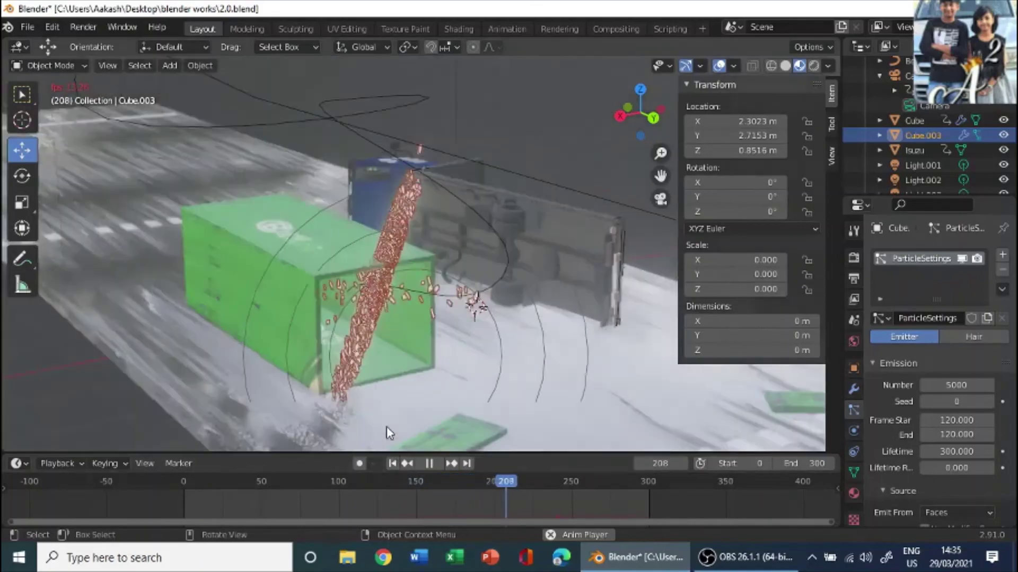
{"action": "scroll", "coordinate": [387, 433], "scroll_direction": "up", "scroll_amount": 2}
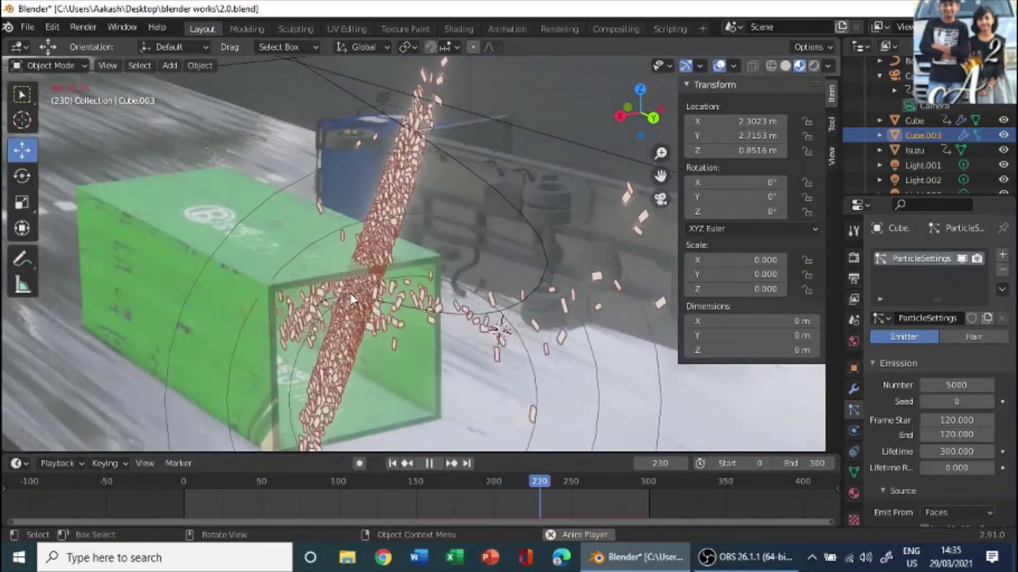
Step: Select the emitter cube, stop the playback, and move the cube along Y to 3.1723 m
{"action": "left_click", "coordinate": [353, 299]}
{"action": "scroll", "coordinate": [359, 320], "scroll_direction": "down", "scroll_amount": 3}
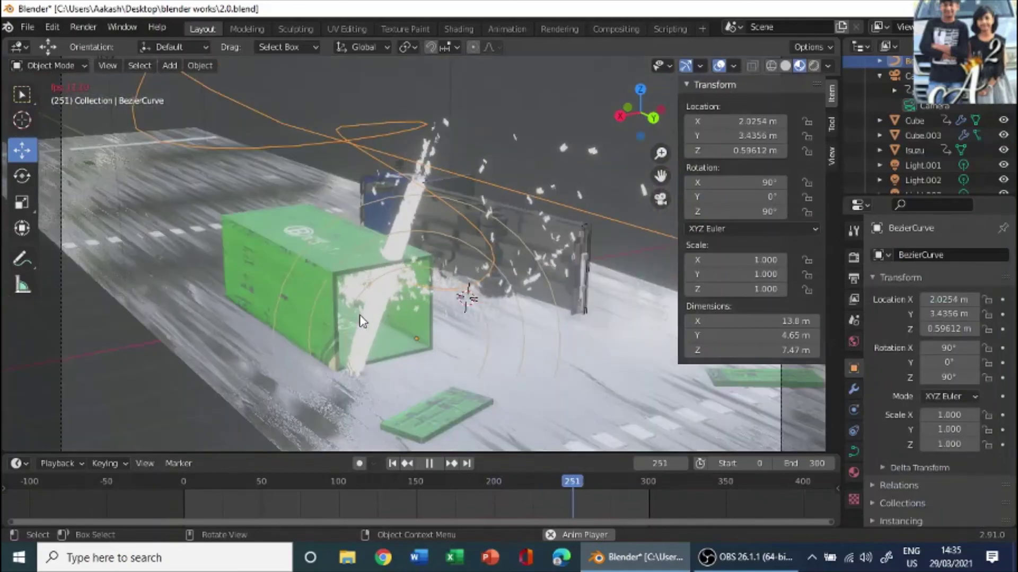
{"action": "left_click", "coordinate": [367, 316]}
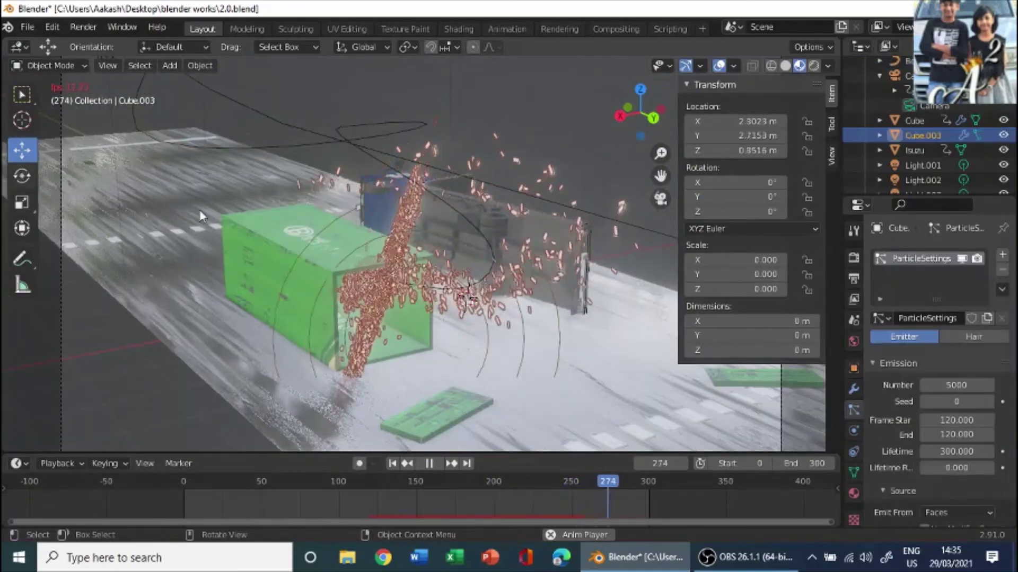
{"action": "key", "text": "space"}
{"action": "key", "text": "g"}
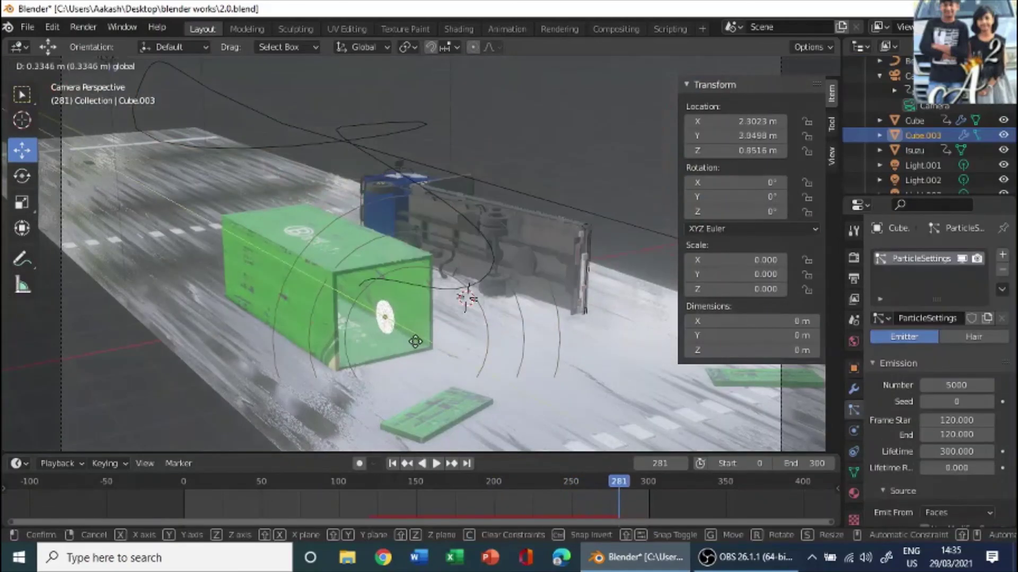
{"action": "left_click", "coordinate": [415, 342]}
{"action": "key", "text": "space"}
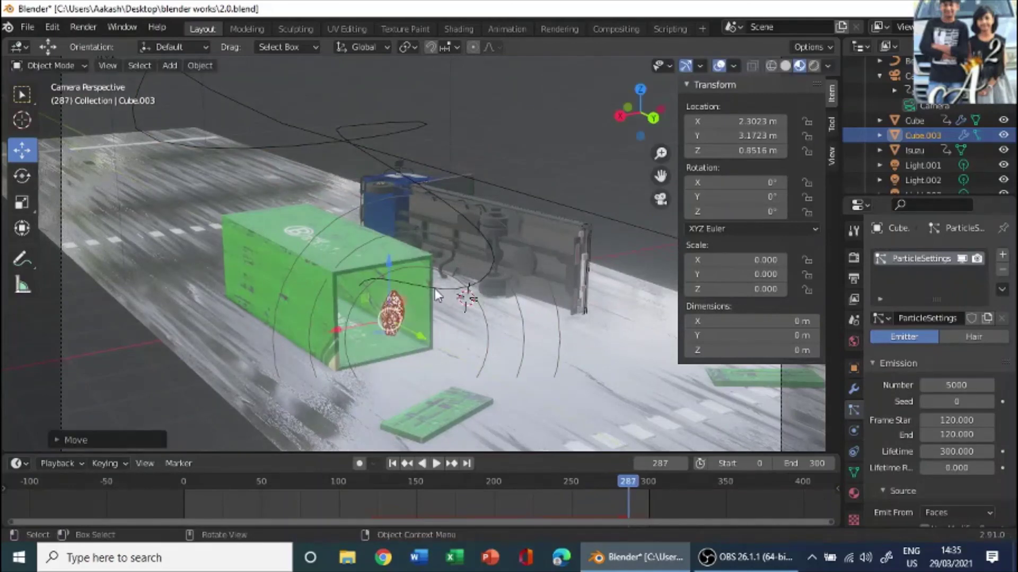
Step: Move the force-field Bezier curve along Y to 4.3663 m and deselect it
{"action": "left_click", "coordinate": [435, 288]}
{"action": "left_click_drag", "start_coordinate": [448, 358], "coordinate": [486, 386]}
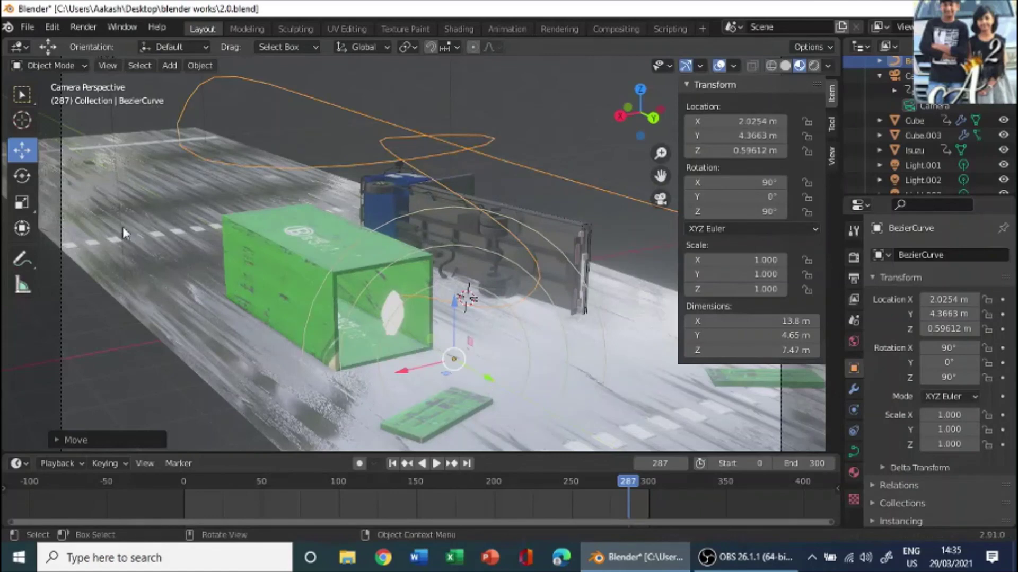
{"action": "scroll", "coordinate": [149, 265], "scroll_direction": "down", "scroll_amount": 6}
{"action": "left_click", "coordinate": [157, 302]}
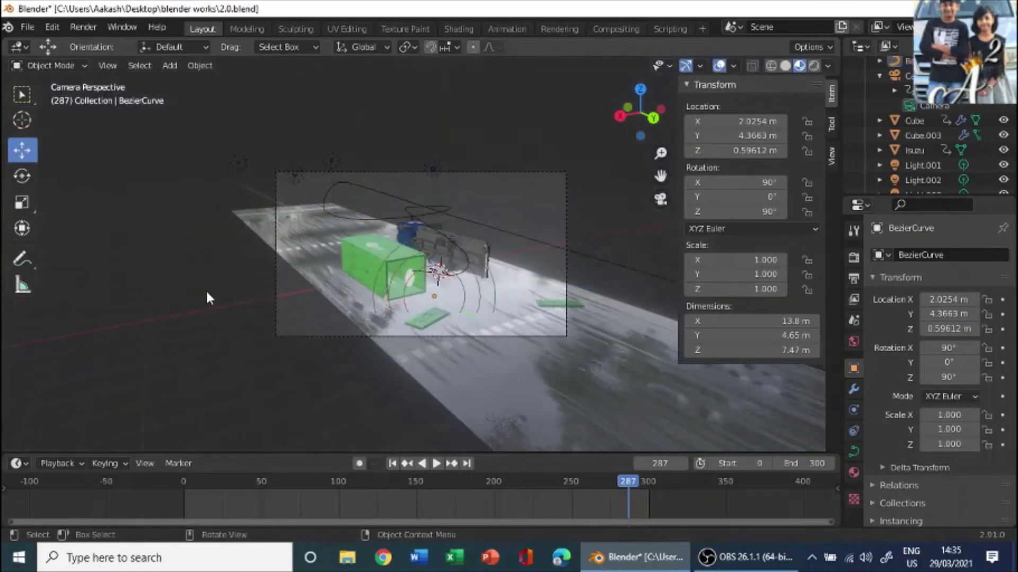
Step: Edit the Bezier curve and move its far control point to about X 11.81, Y 5.12, Z 8.01 m in local coordinates
{"action": "scroll", "coordinate": [254, 287], "scroll_direction": "down", "scroll_amount": 4}
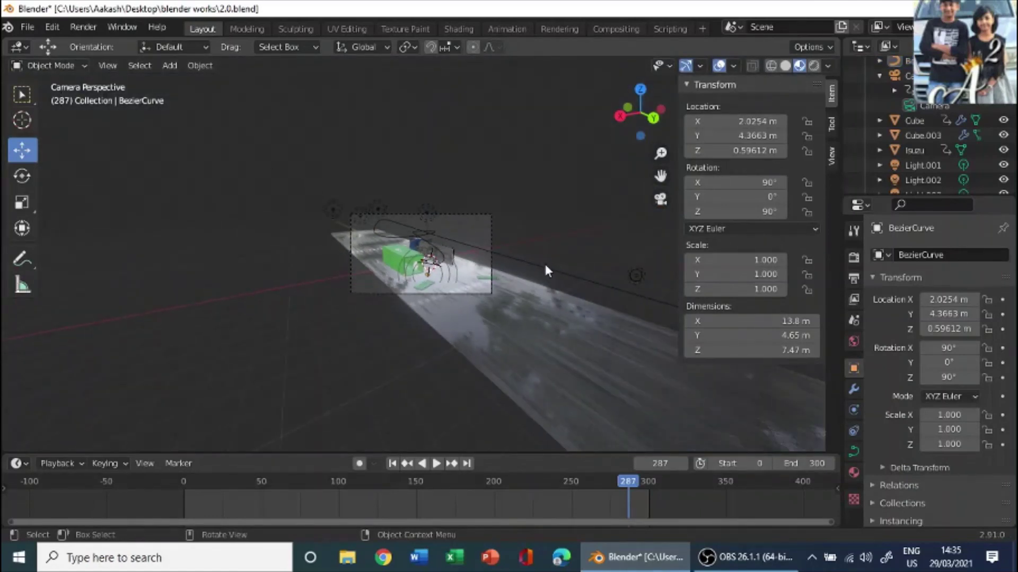
{"action": "left_click", "coordinate": [545, 268]}
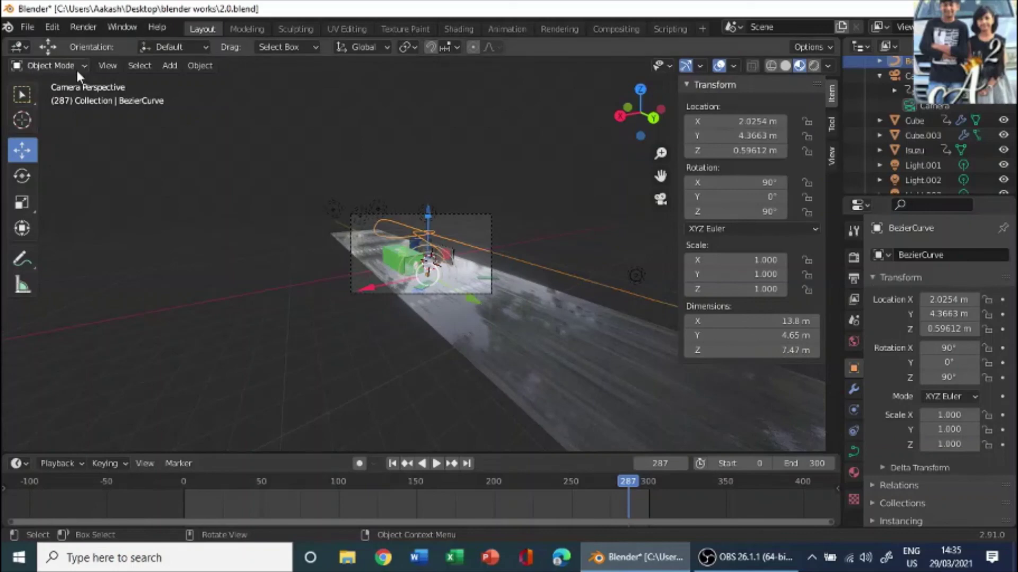
{"action": "key", "text": "Tab"}
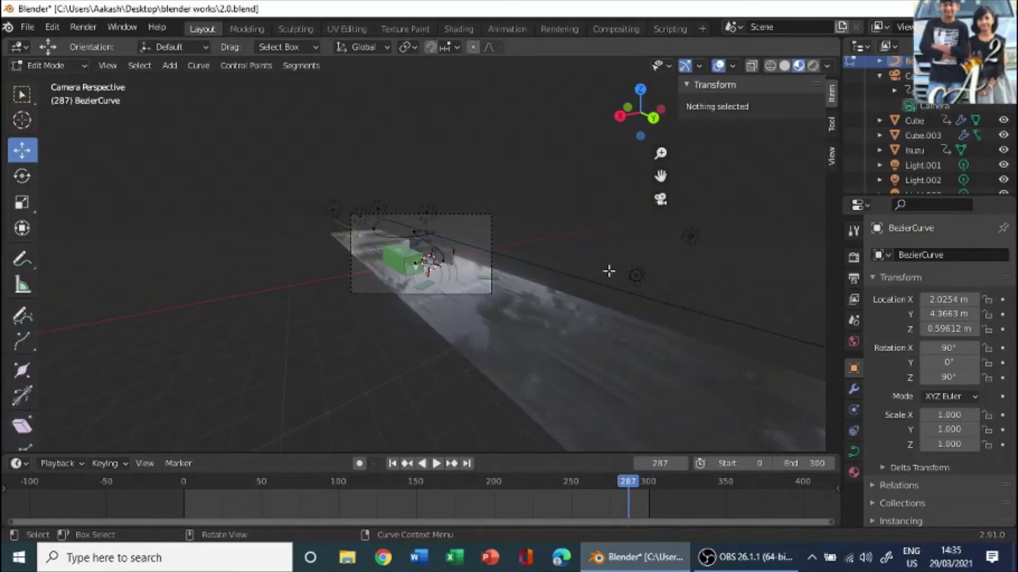
{"action": "middle_click_drag", "start_coordinate": [608, 271], "coordinate": [498, 249], "text": "alt"}
{"action": "scroll", "coordinate": [542, 226], "scroll_direction": "up", "scroll_amount": 5}
{"action": "scroll", "coordinate": [573, 213], "scroll_direction": "down", "scroll_amount": 5}
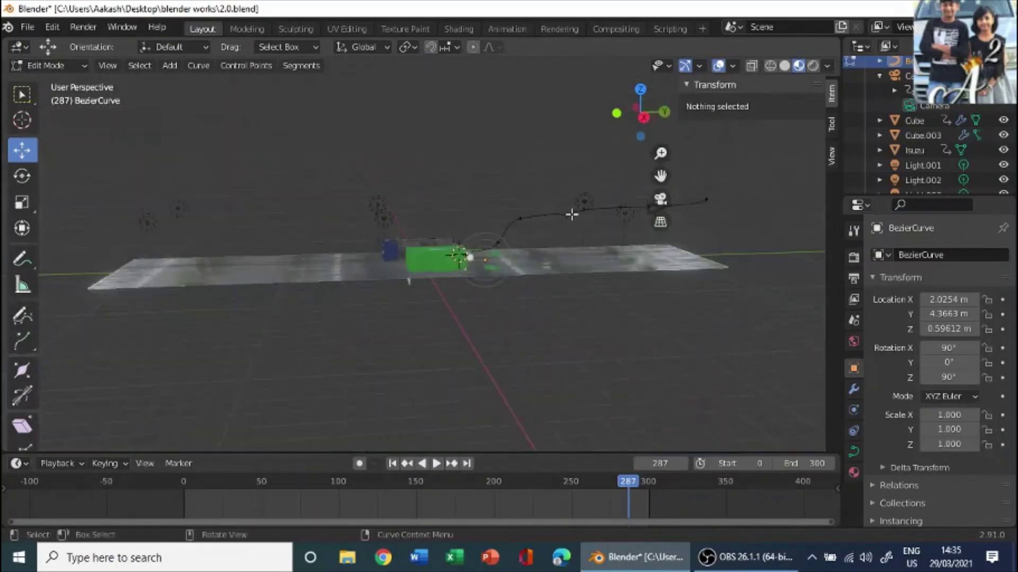
{"action": "middle_click_drag", "start_coordinate": [613, 212], "coordinate": [522, 252]}
{"action": "left_click", "coordinate": [541, 294]}
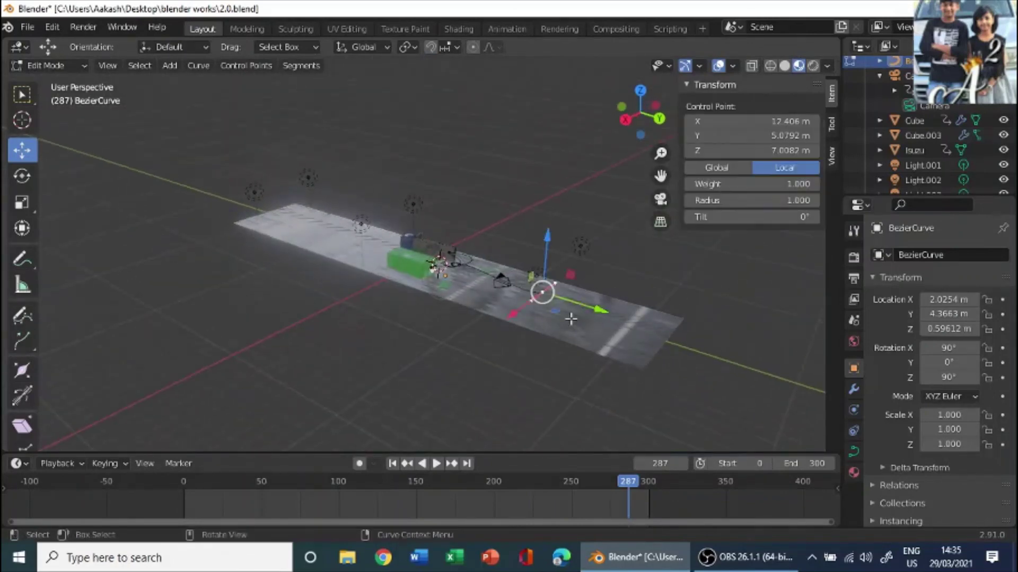
{"action": "mouse_move", "coordinate": [541, 294]}
{"action": "middle_mouse_down"}
{"action": "mouse_move", "coordinate": [523, 293]}
{"action": "mouse_move", "coordinate": [533, 292]}
{"action": "middle_mouse_up"}
{"action": "key", "text": "g"}
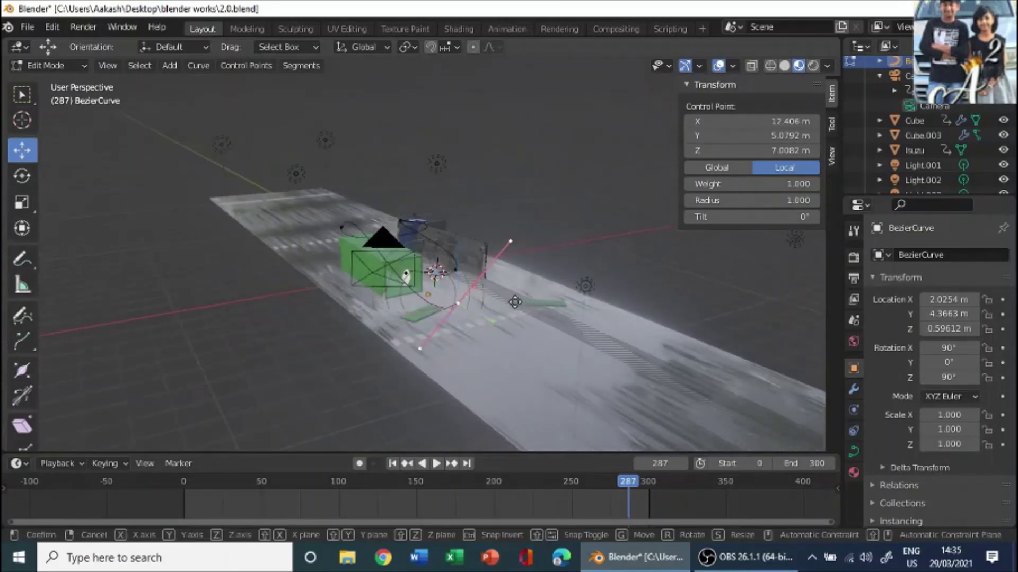
{"action": "left_click", "coordinate": [423, 298]}
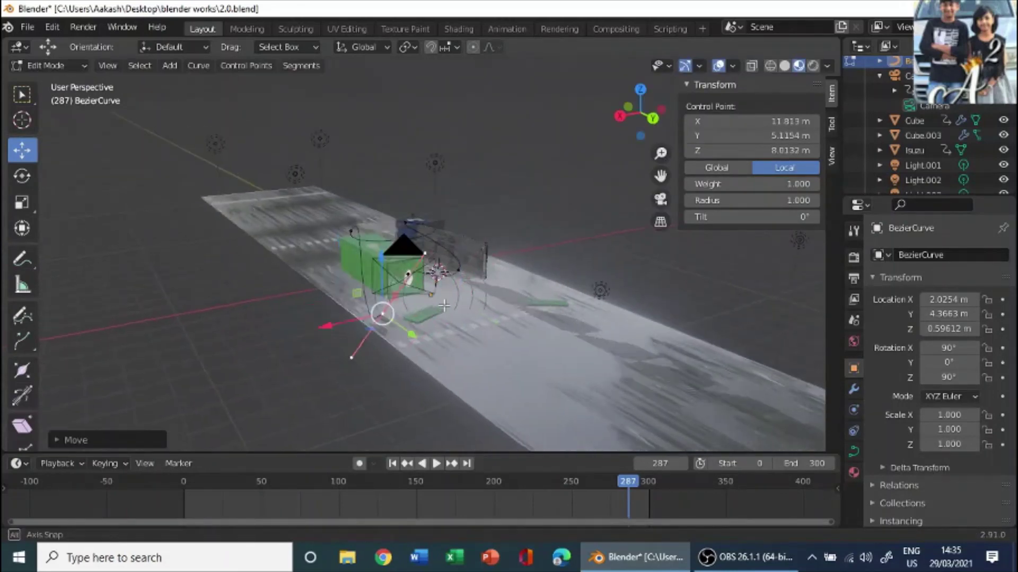
Step: Move another control point of the curve to about X 5.86, Y 3.61, Z 4.03 m in local coordinates
{"action": "middle_click_drag", "start_coordinate": [422, 298], "coordinate": [546, 244]}
{"action": "key", "text": "g"}
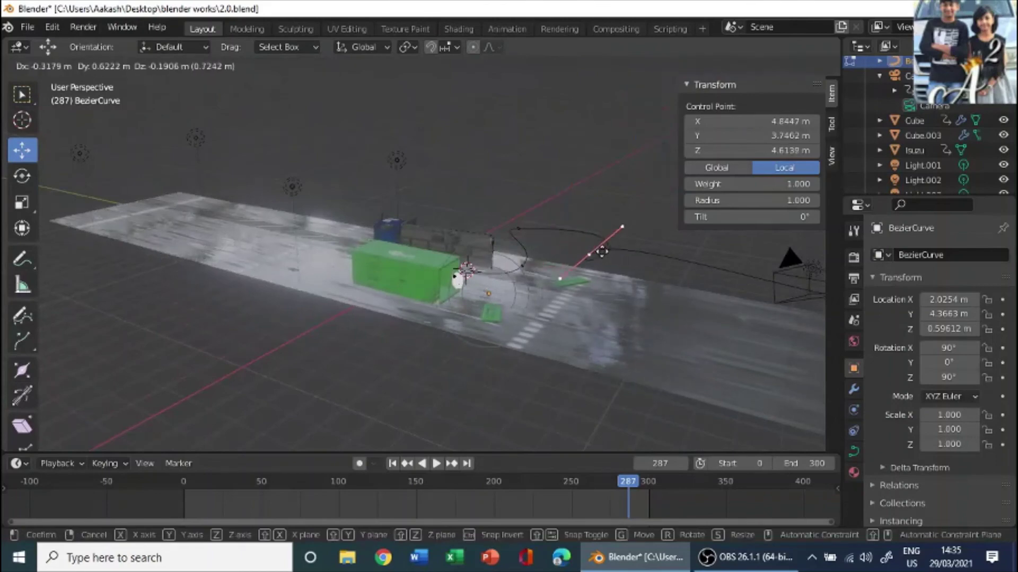
{"action": "left_click", "coordinate": [721, 255]}
{"action": "middle_click_drag", "start_coordinate": [720, 254], "coordinate": [523, 271]}
Step: Play the animation through the camera view to check how the particles follow the reshaped curve
{"action": "key", "text": "KP_0"}
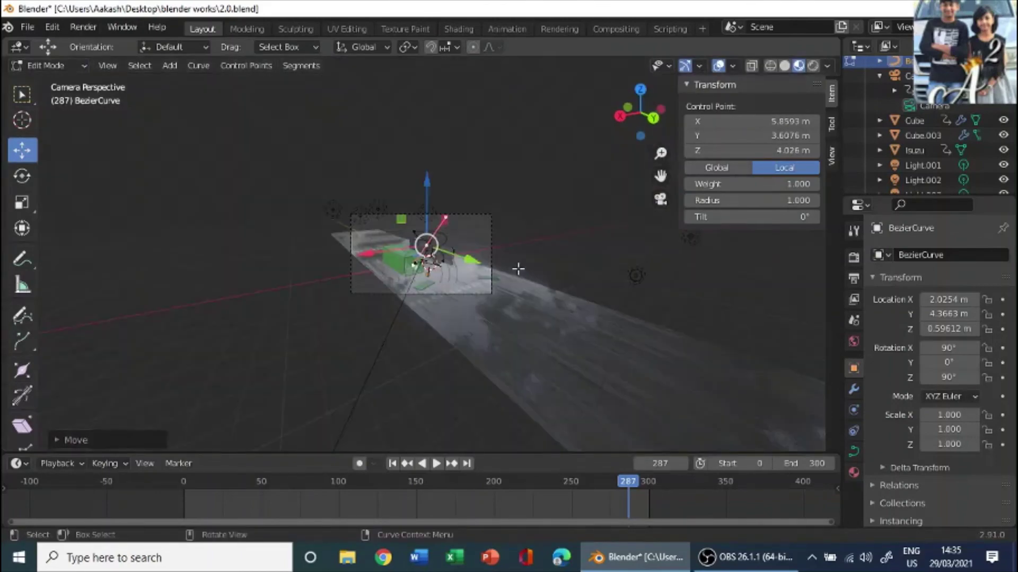
{"action": "scroll", "coordinate": [518, 269], "scroll_direction": "up", "scroll_amount": 6}
{"action": "scroll", "coordinate": [506, 260], "scroll_direction": "up", "scroll_amount": 2}
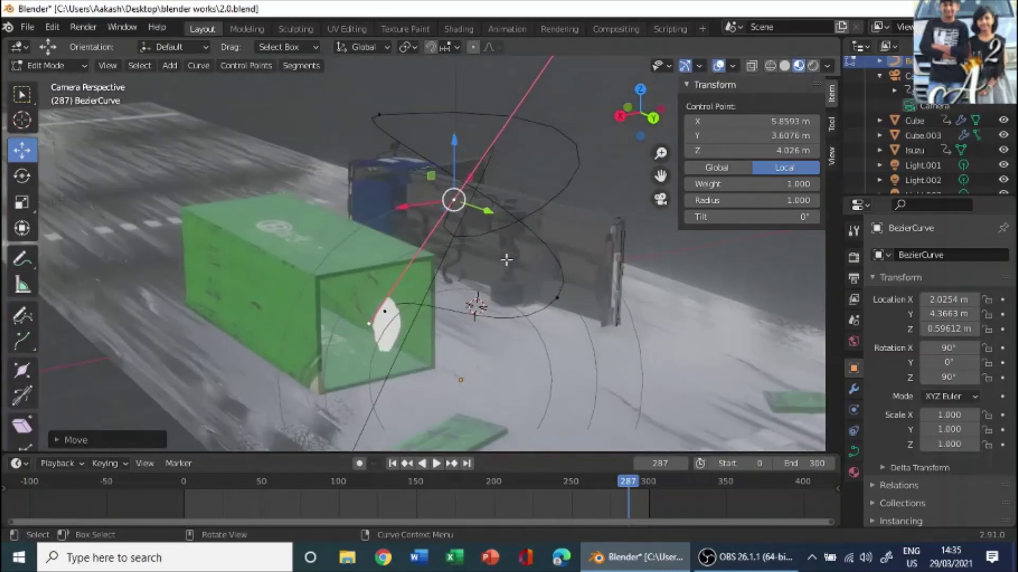
{"action": "key", "text": "space"}
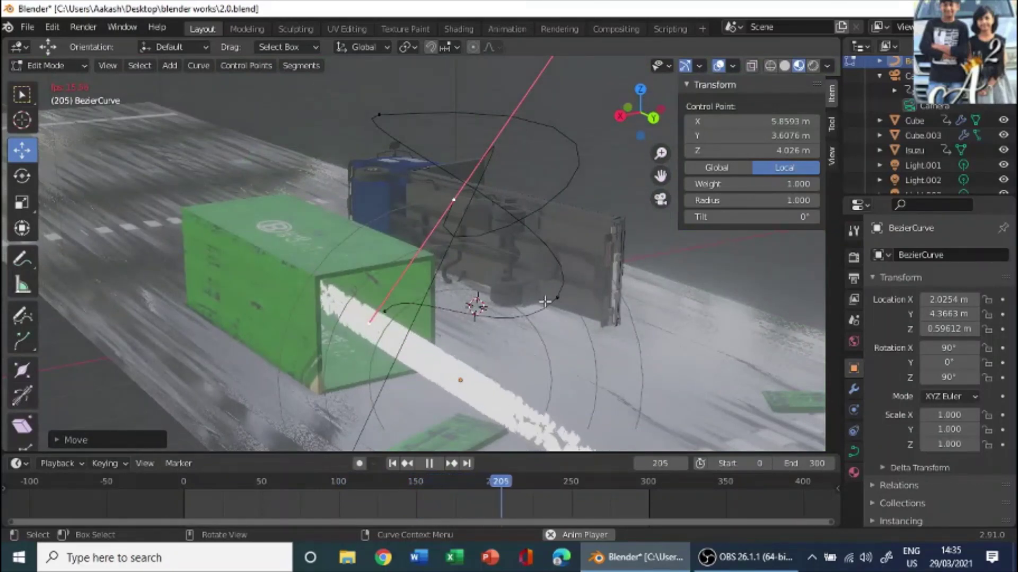
{"action": "scroll", "coordinate": [541, 334], "scroll_direction": "down", "scroll_amount": 3}
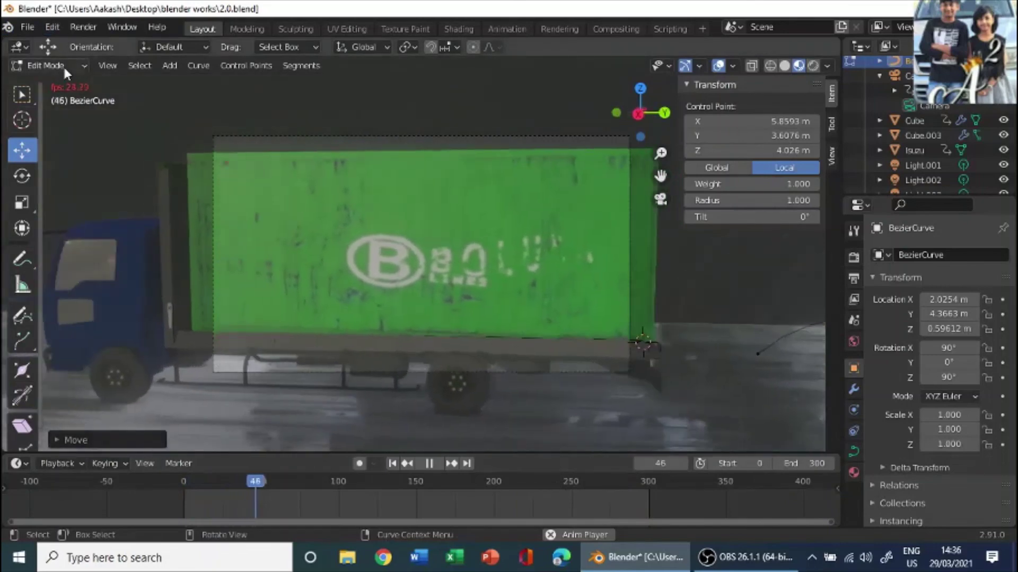
Step: Return the curve to Object Mode and stop the animation playback
{"action": "left_click", "coordinate": [58, 66]}
{"action": "left_click", "coordinate": [59, 84]}
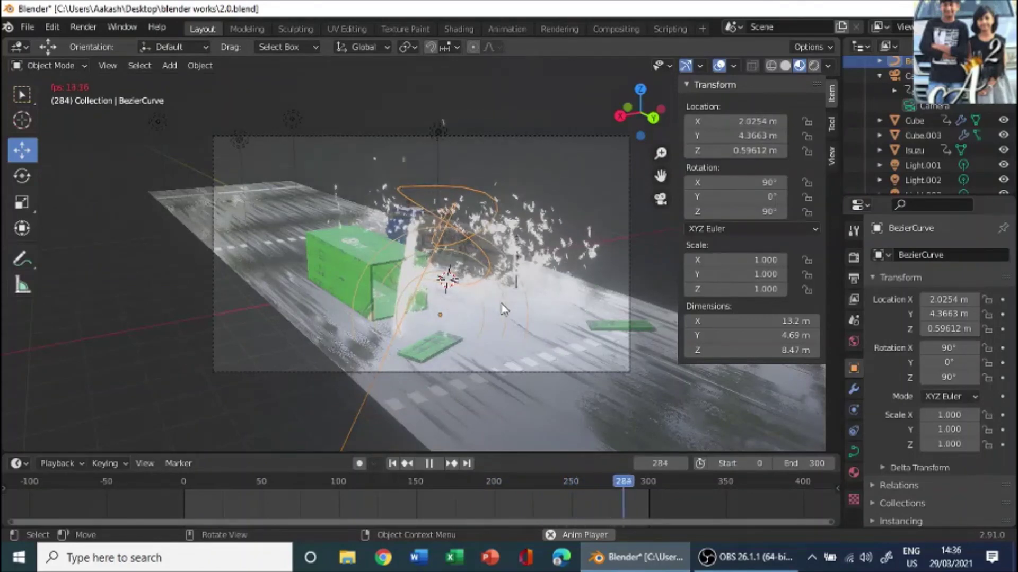
{"action": "key", "text": "KP_0"}
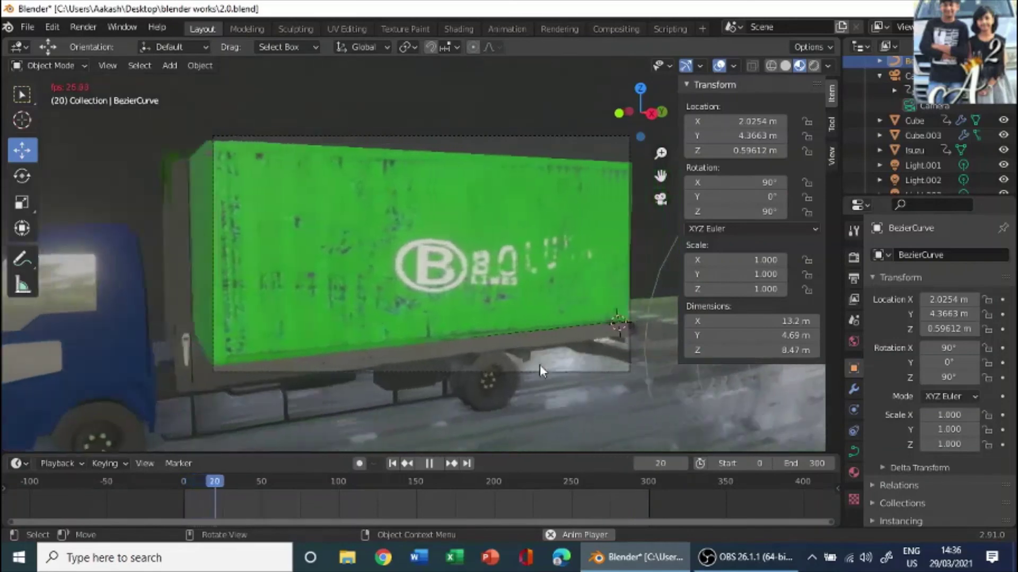
{"action": "key", "text": "space"}
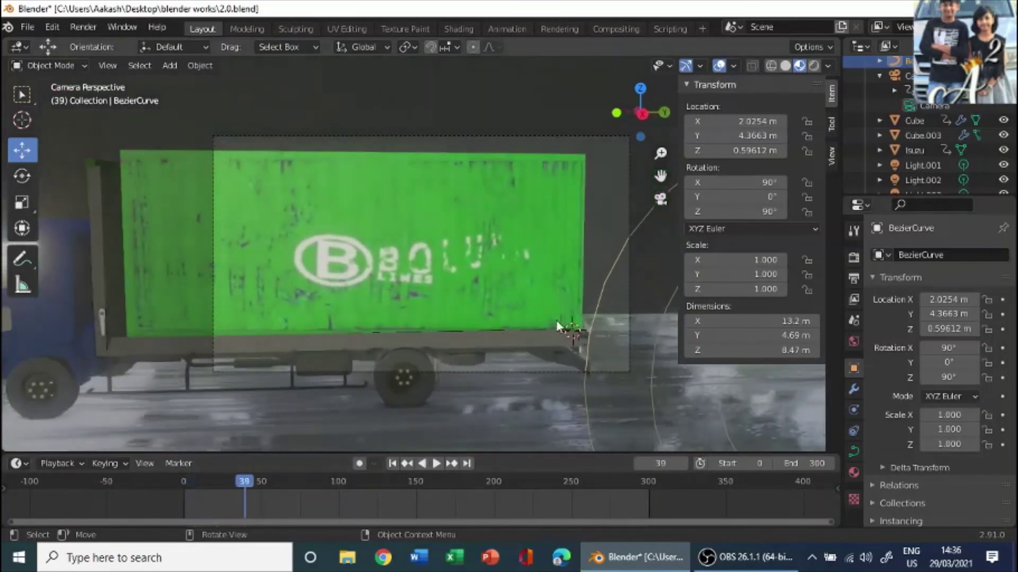
Step: Set the Bezier curve's force field strength to -10.700 and flow to 1.000 while the animation plays
{"action": "left_click", "coordinate": [589, 331]}
{"action": "scroll", "coordinate": [659, 357], "scroll_direction": "down", "scroll_amount": 4}
{"action": "left_click", "coordinate": [564, 261]}
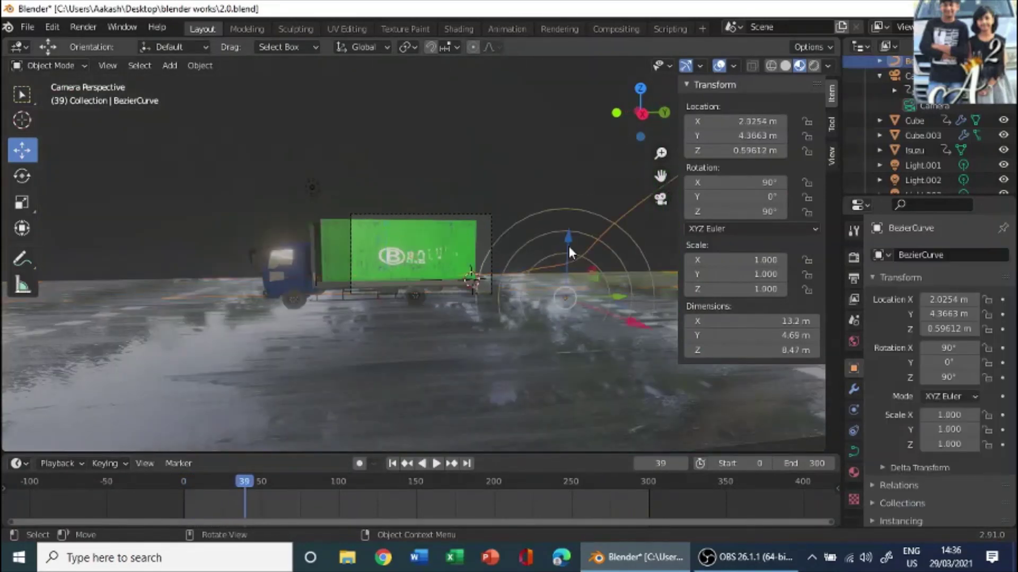
{"action": "left_click", "coordinate": [854, 410]}
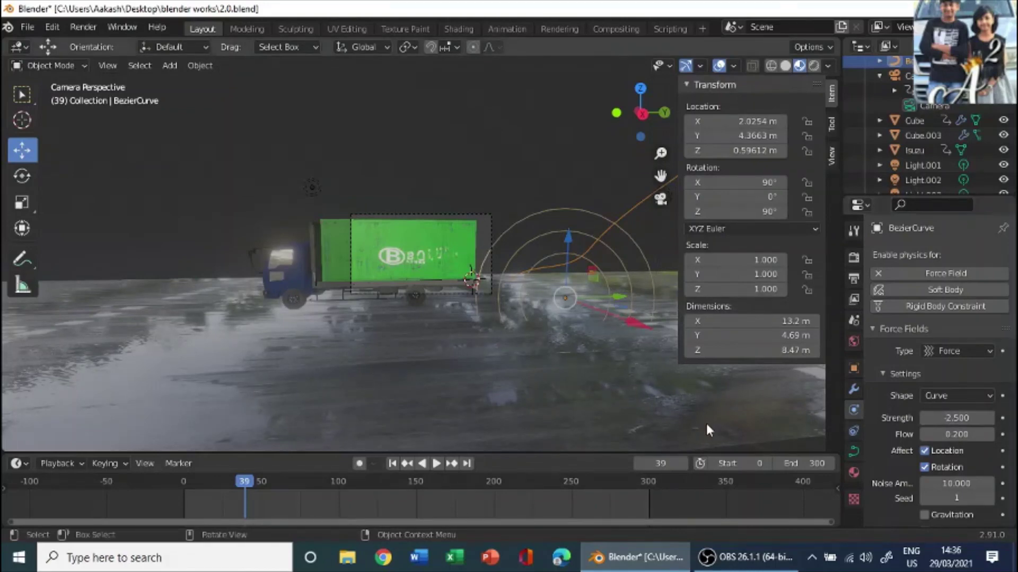
{"action": "key", "text": "space"}
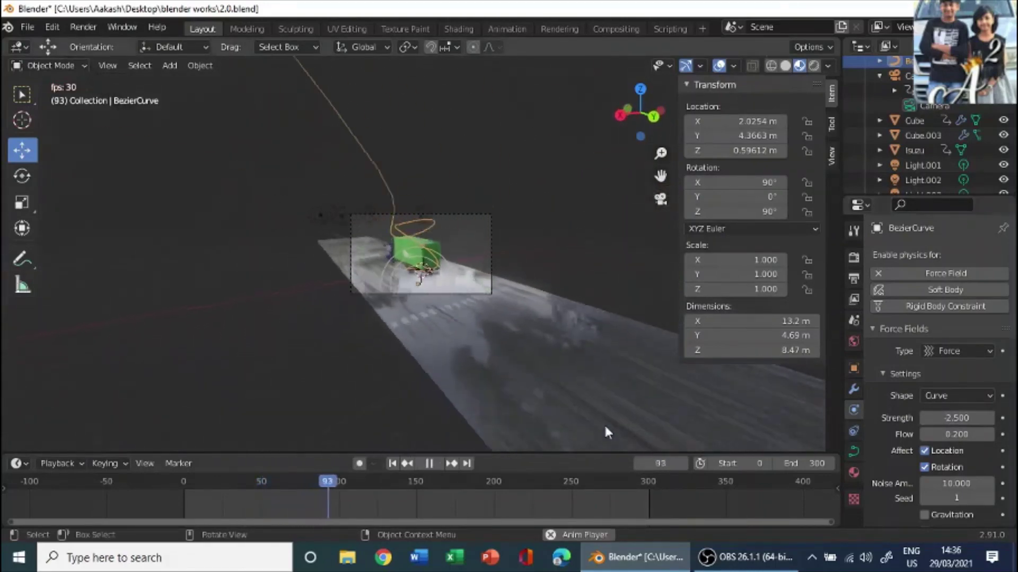
{"action": "scroll", "coordinate": [485, 369], "scroll_direction": "up", "scroll_amount": 8}
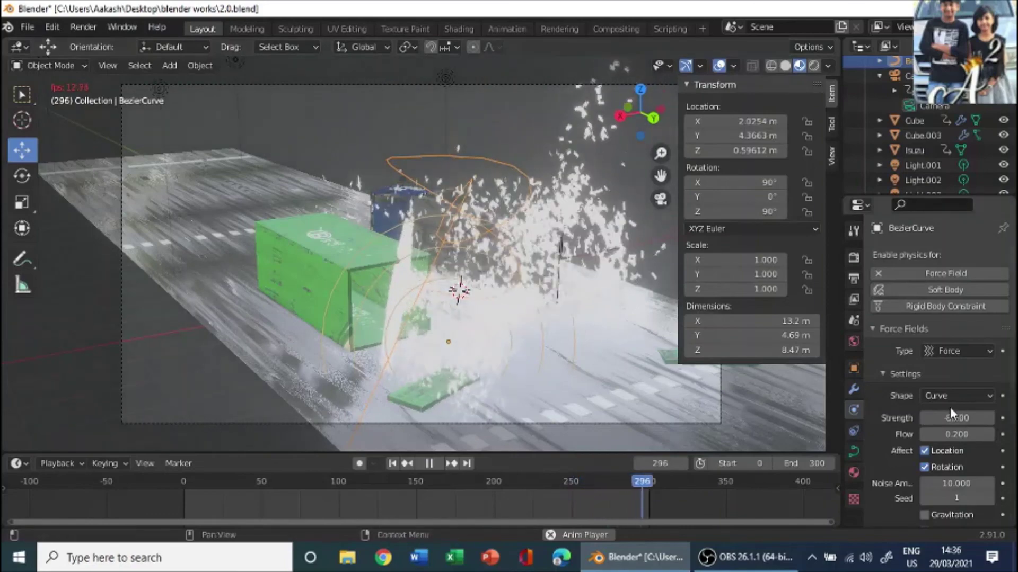
{"action": "left_click_drag", "start_coordinate": [962, 417], "coordinate": [984, 434]}
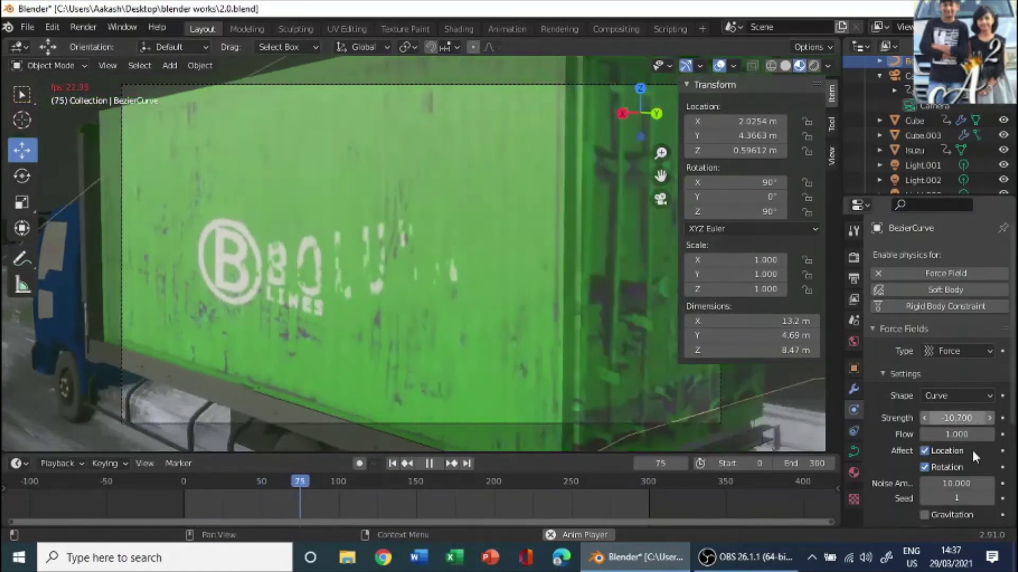
Step: Enable Gravitation for the curve's force field and replay the animation from the first frame
{"action": "scroll", "coordinate": [933, 466], "scroll_direction": "down", "scroll_amount": 4}
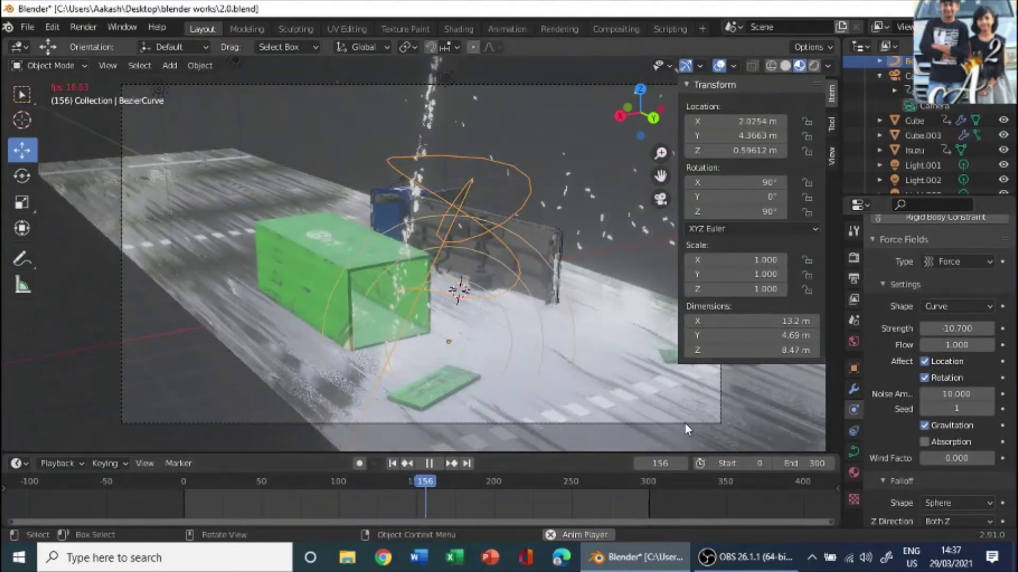
{"action": "key", "text": "space"}
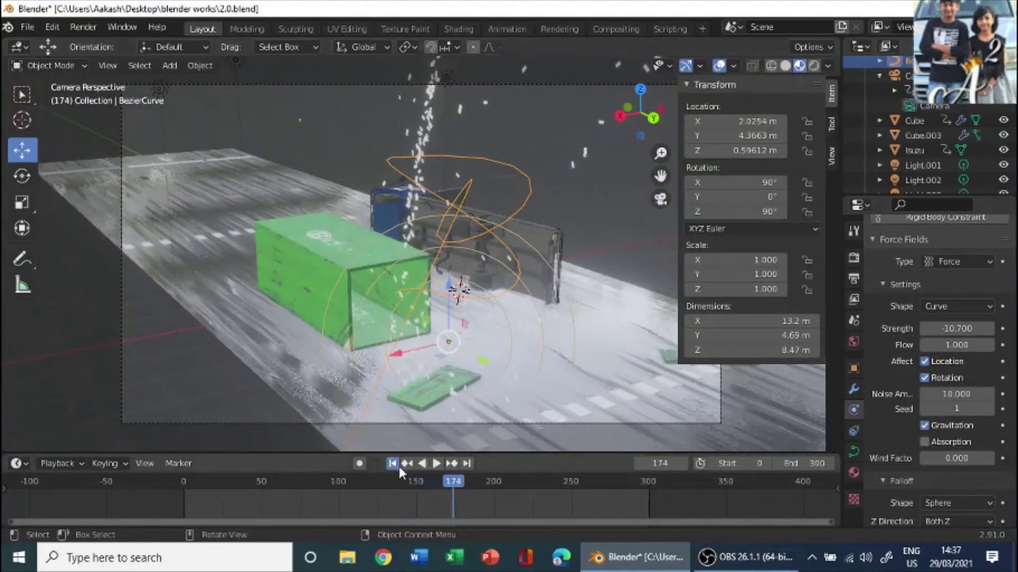
{"action": "left_click", "coordinate": [392, 463]}
{"action": "key", "text": "space"}
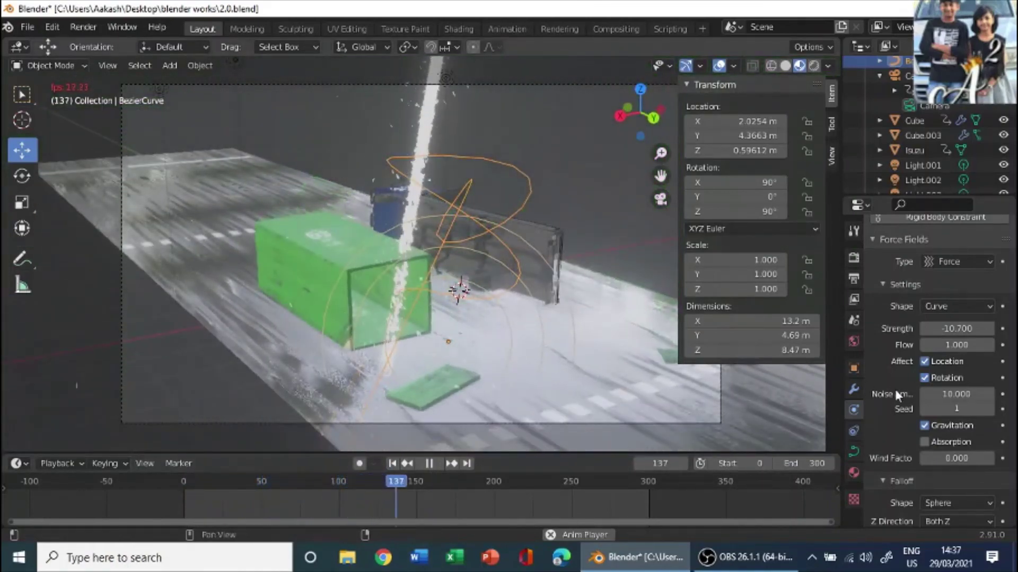
Step: Disable Gravitation for the curve's force field and restart the animation from the first frame
{"action": "left_click", "coordinate": [925, 426]}
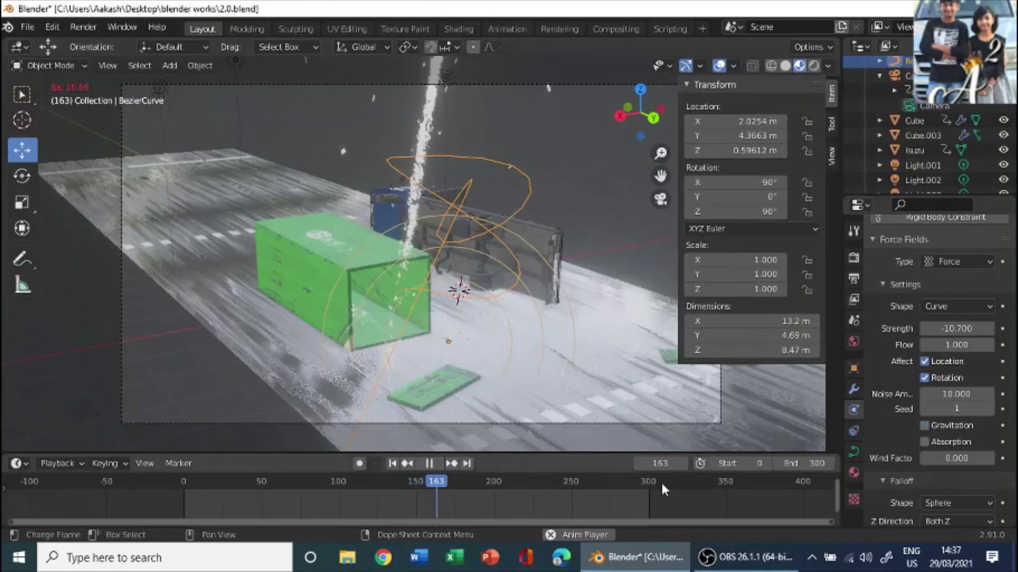
{"action": "left_click", "coordinate": [394, 463]}
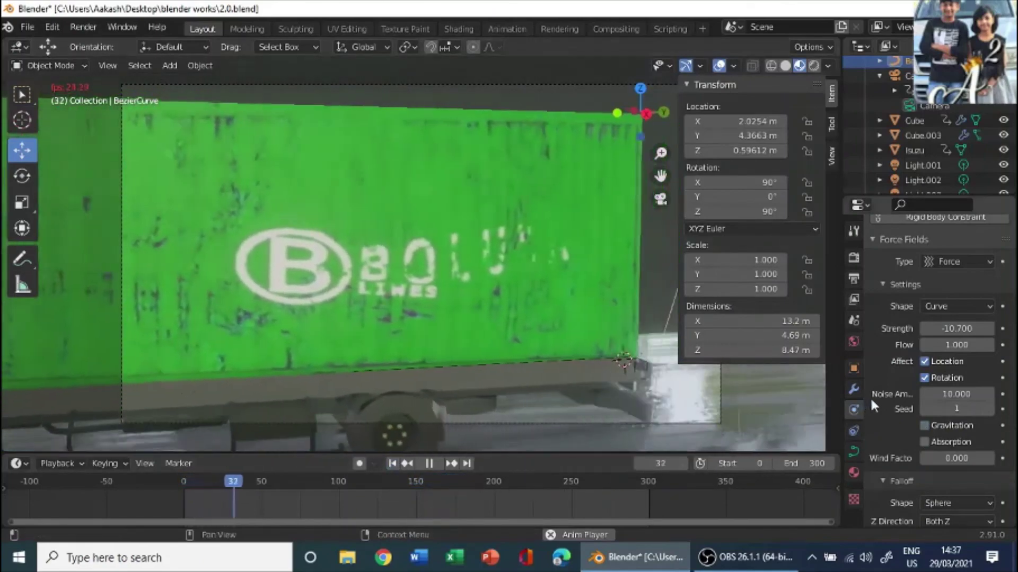